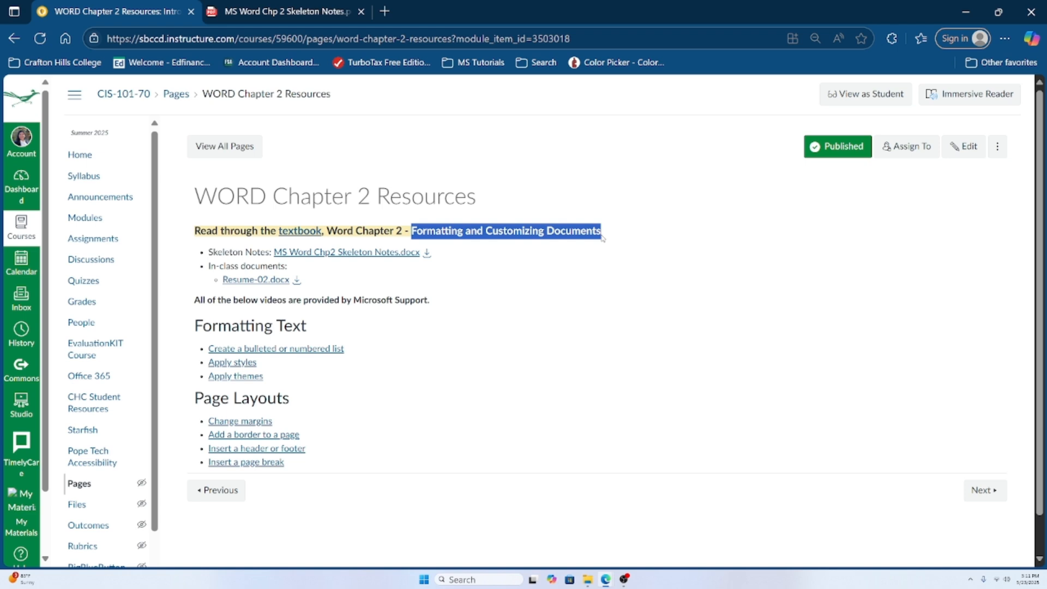
# Step: Look over the MS Word Chp 2 Skeleton Notes PDF, then return to the WORD Chapter 2 Resources page
pyautogui.click(593, 299)
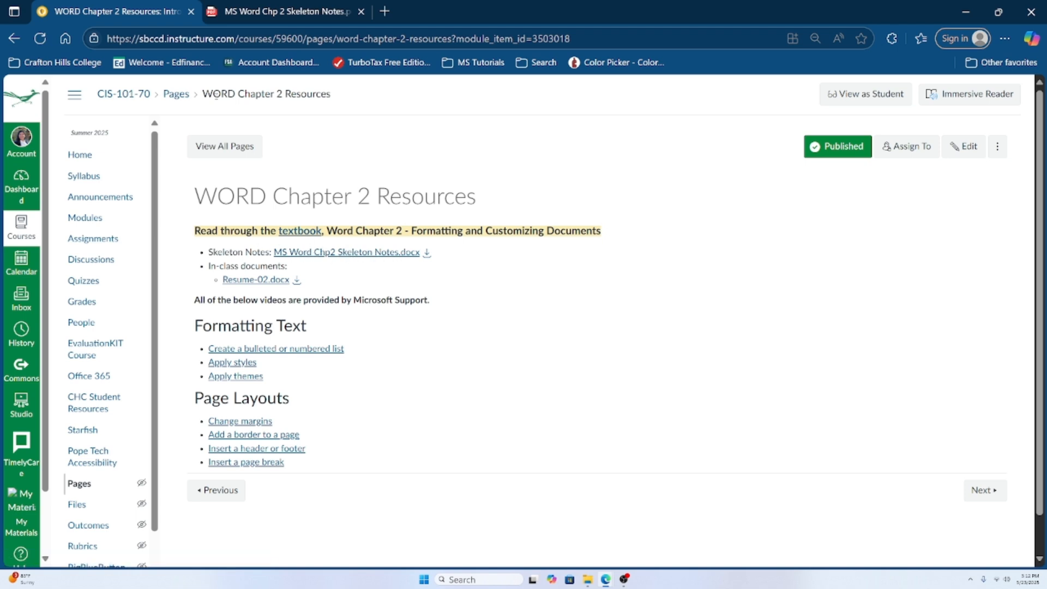
pyautogui.click(285, 9)
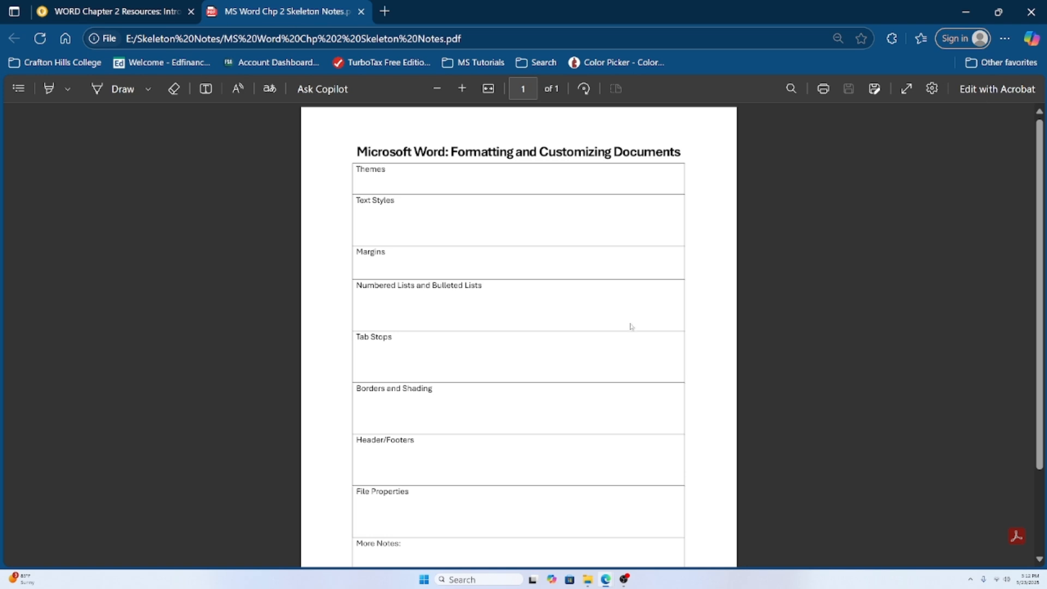
pyautogui.scroll(-3, 629, 325)
pyautogui.scroll(3, 600, 382)
pyautogui.click(93, 15)
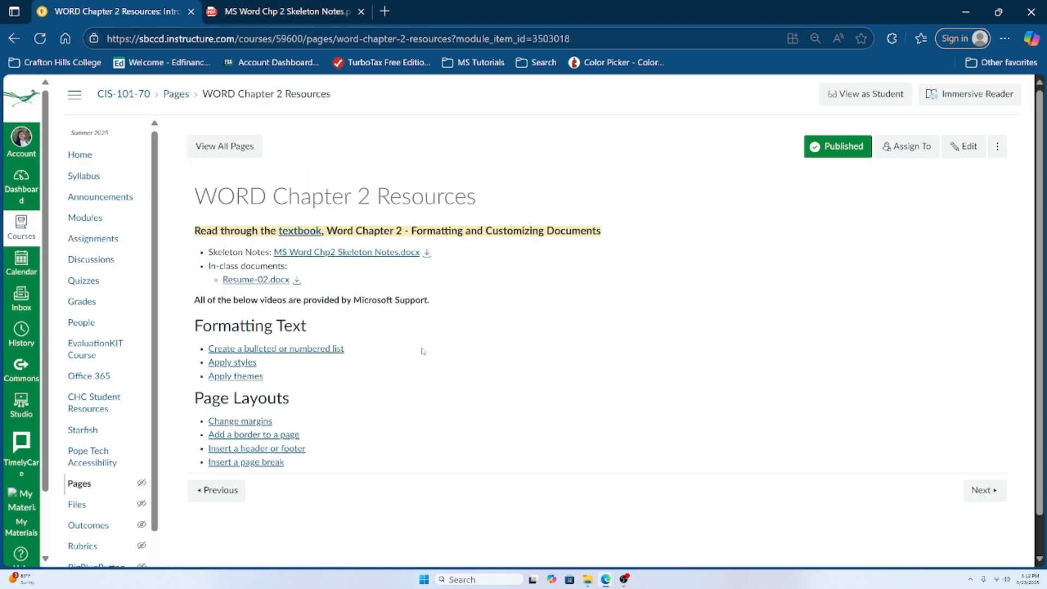
# Step: Download Resume-02.docx from the in-class documents, open it in Word and enable editing
pyautogui.click(297, 282)
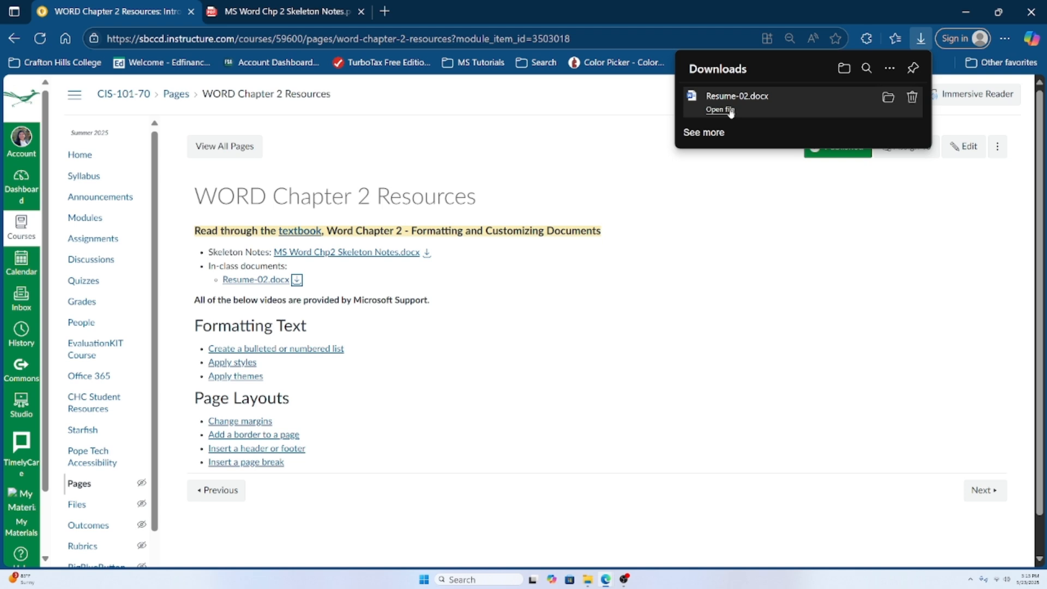
pyautogui.click(730, 110)
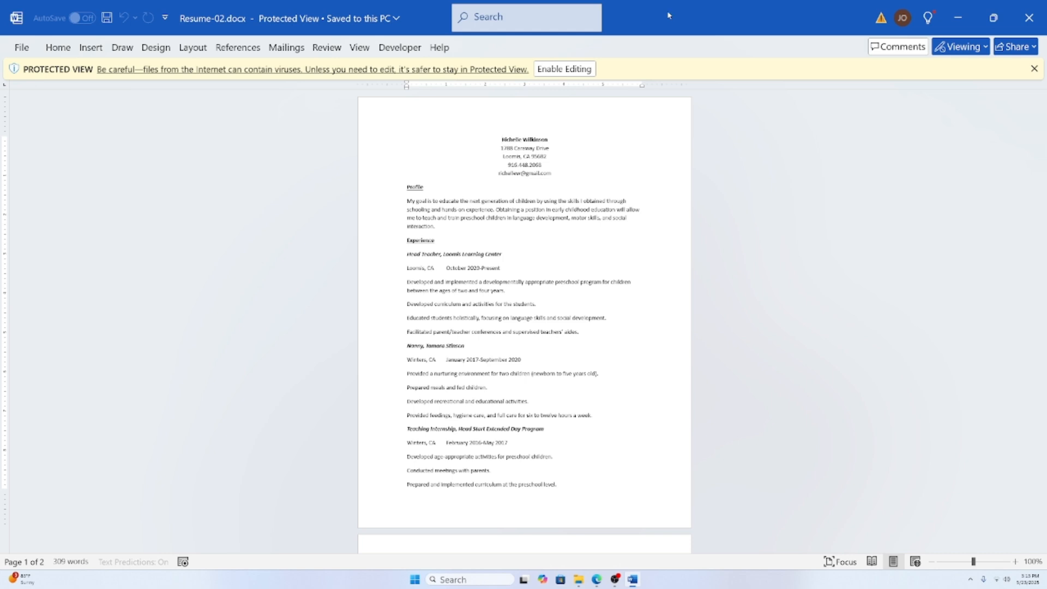
pyautogui.click(556, 71)
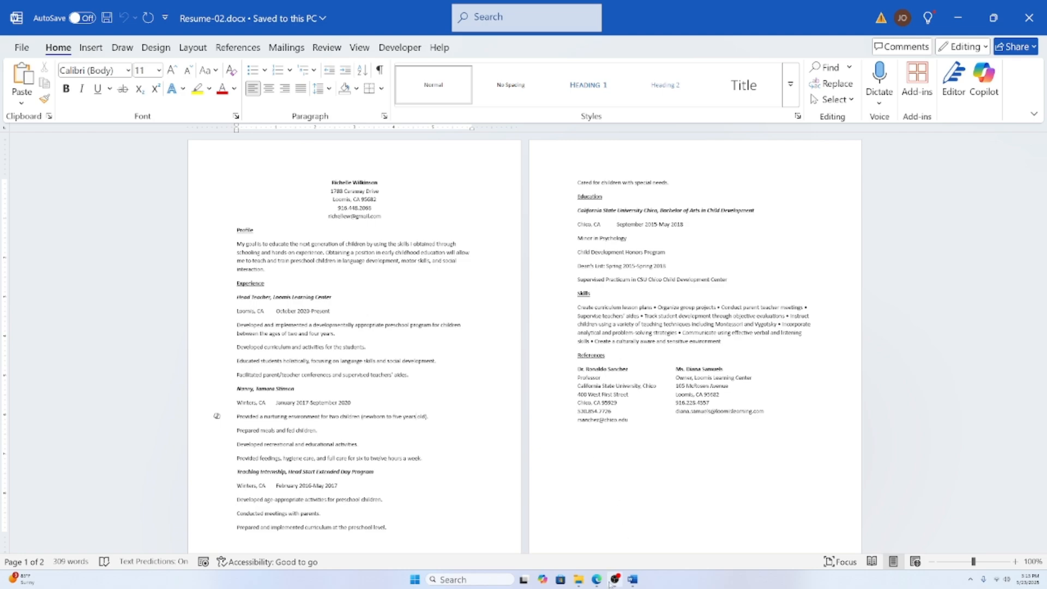
# Step: Bring up the browser window with the WORD Chapter 2 Resources page, move it off this screen and return to the resume in Word
pyautogui.moveTo(597, 579)
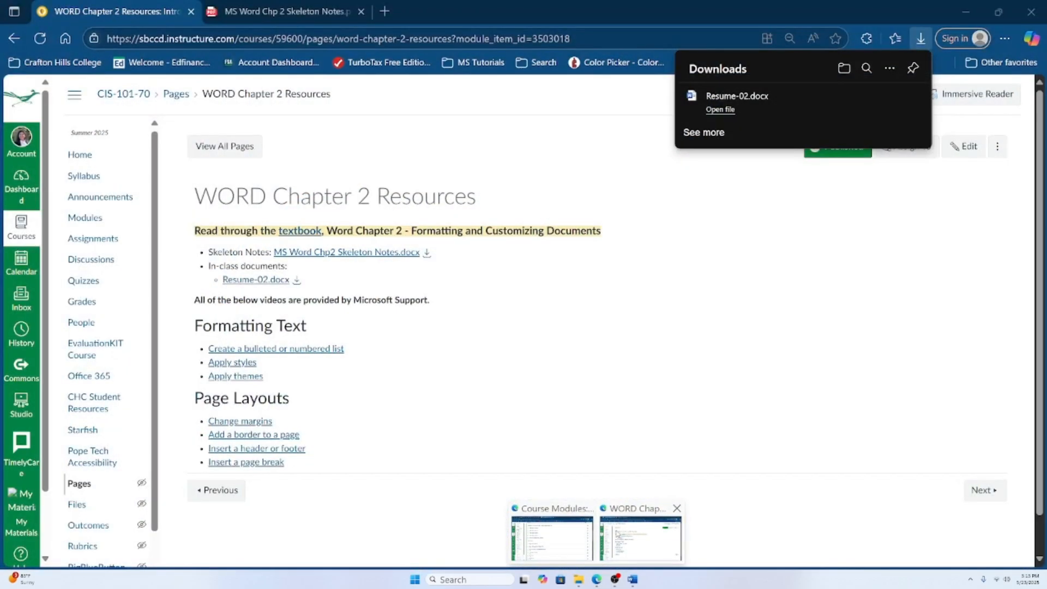
pyautogui.click(641, 539)
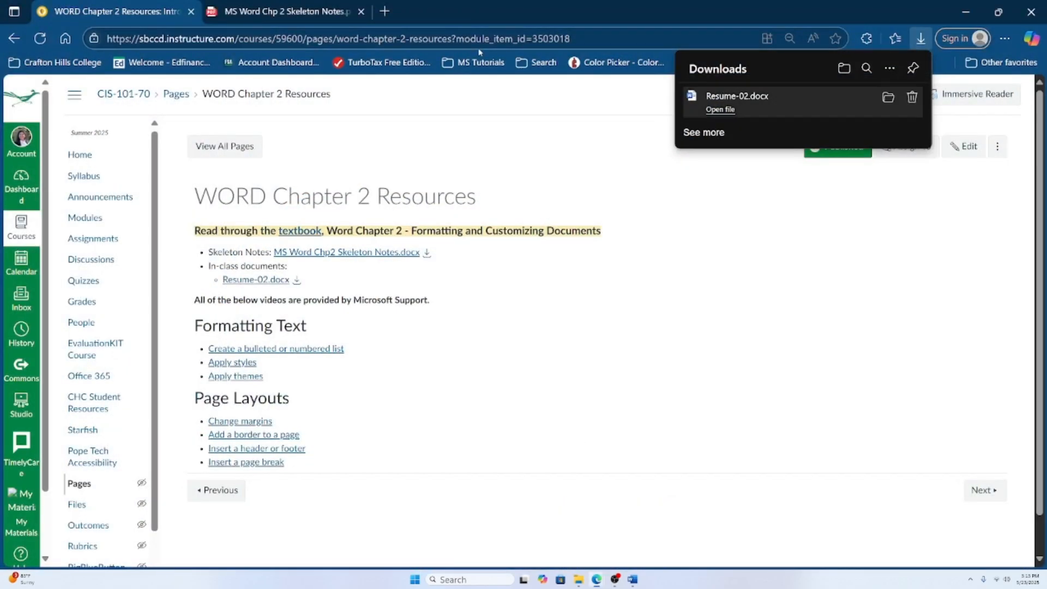
pyautogui.moveTo(491, 10); pyautogui.dragTo(1046, 133)
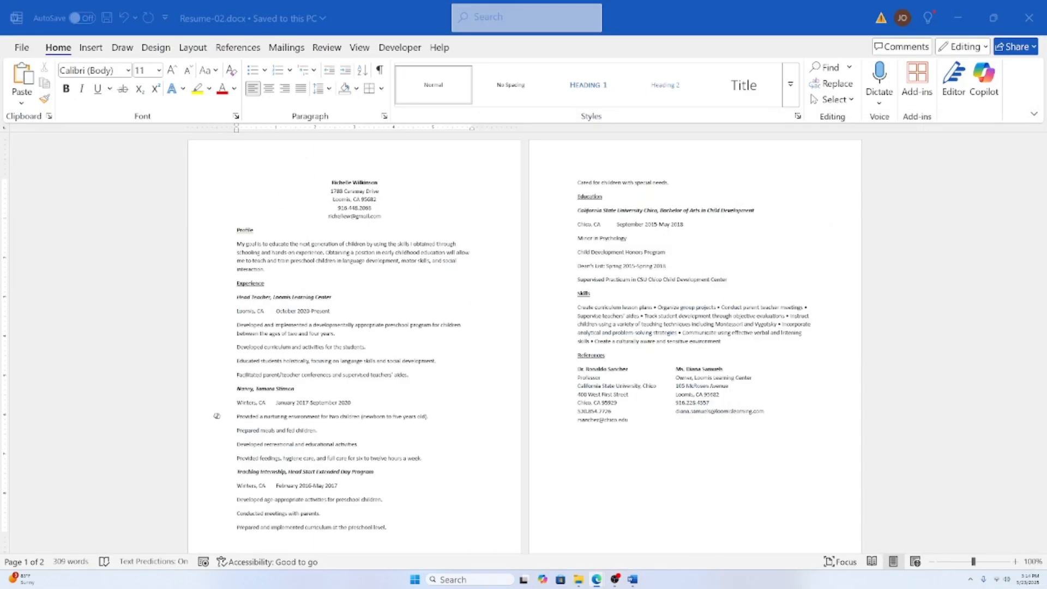
pyautogui.click(511, 413)
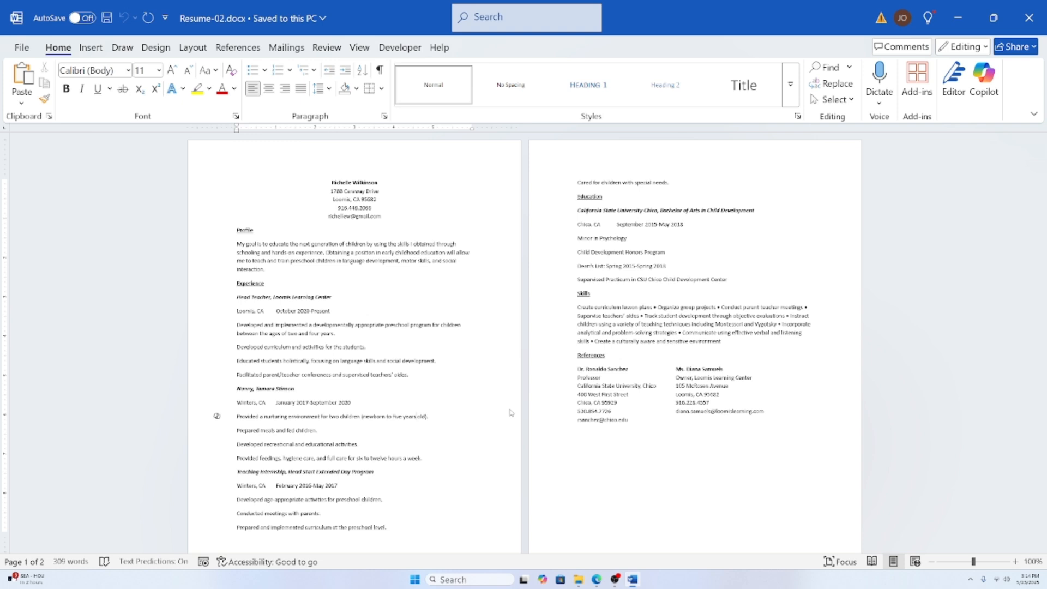
# Step: Enlarge the resume to 170% and look through its contact block, Profile paragraph and the text across both pages
pyautogui.scroll(-1, 511, 413)
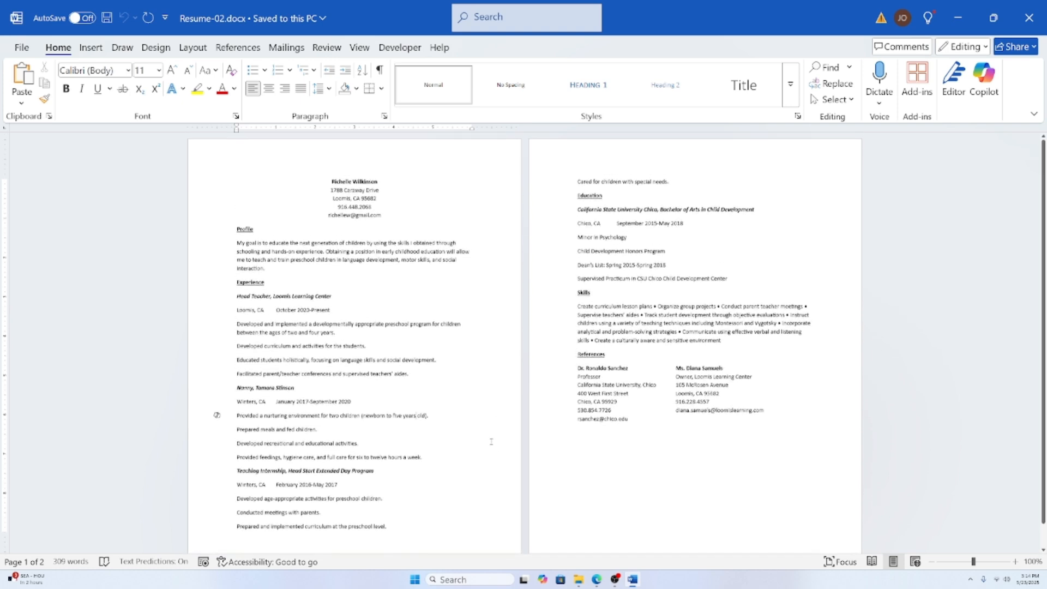
pyautogui.scroll(3, 449, 356)
pyautogui.scroll(4, 449, 355)
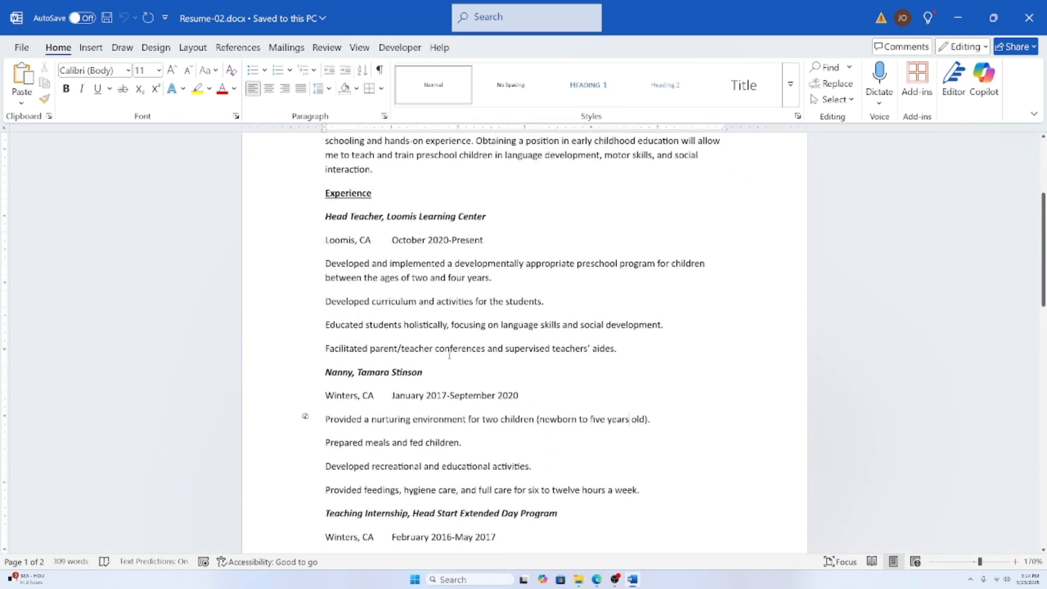
pyautogui.scroll(4, 447, 352)
pyautogui.click(449, 363)
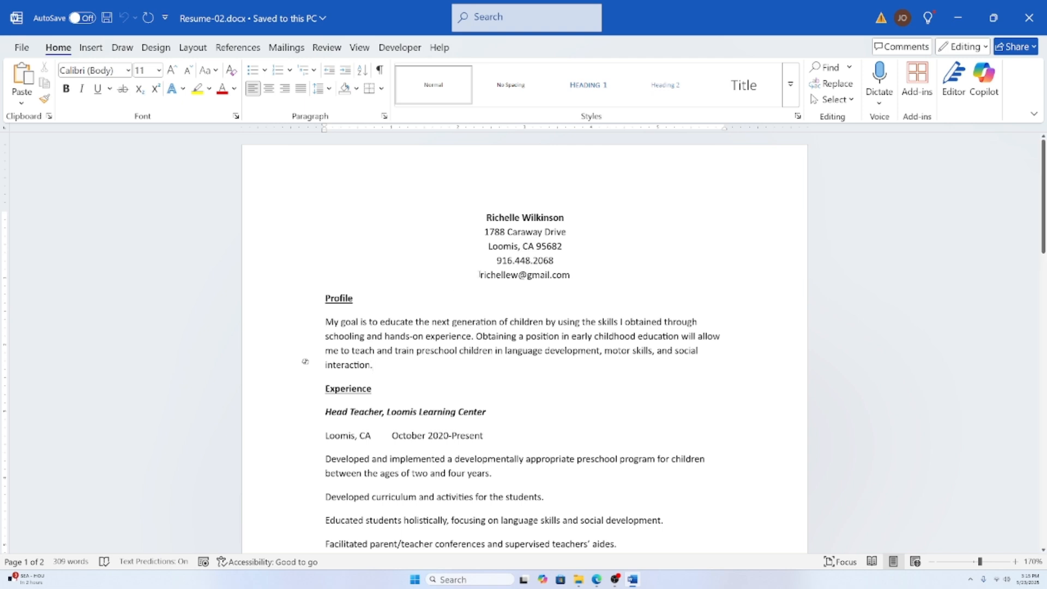
pyautogui.click(485, 218)
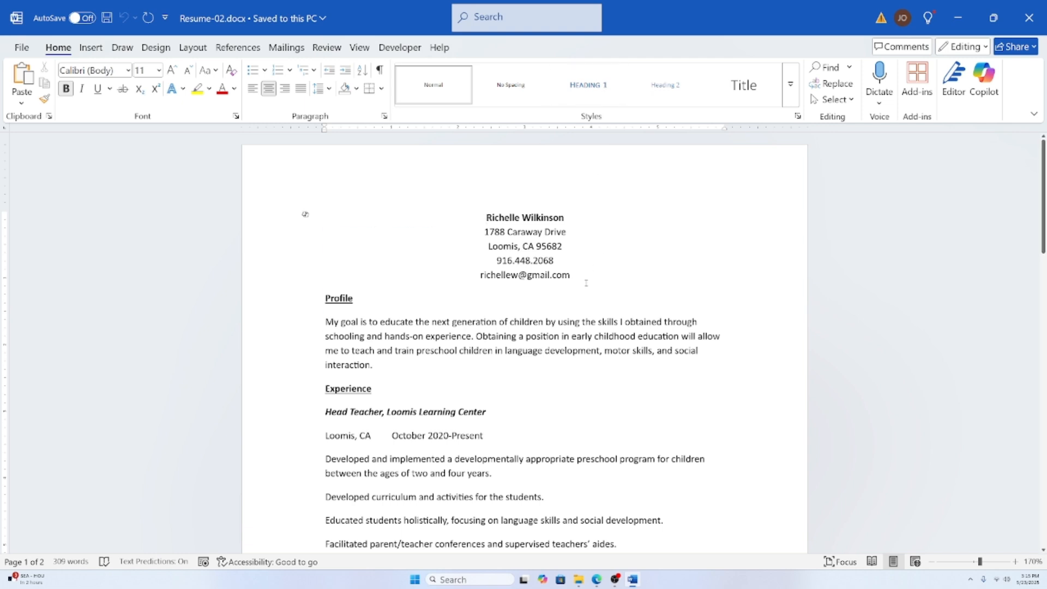
pyautogui.scroll(-1, 547, 326)
pyautogui.scroll(1, 546, 326)
pyautogui.click(528, 338)
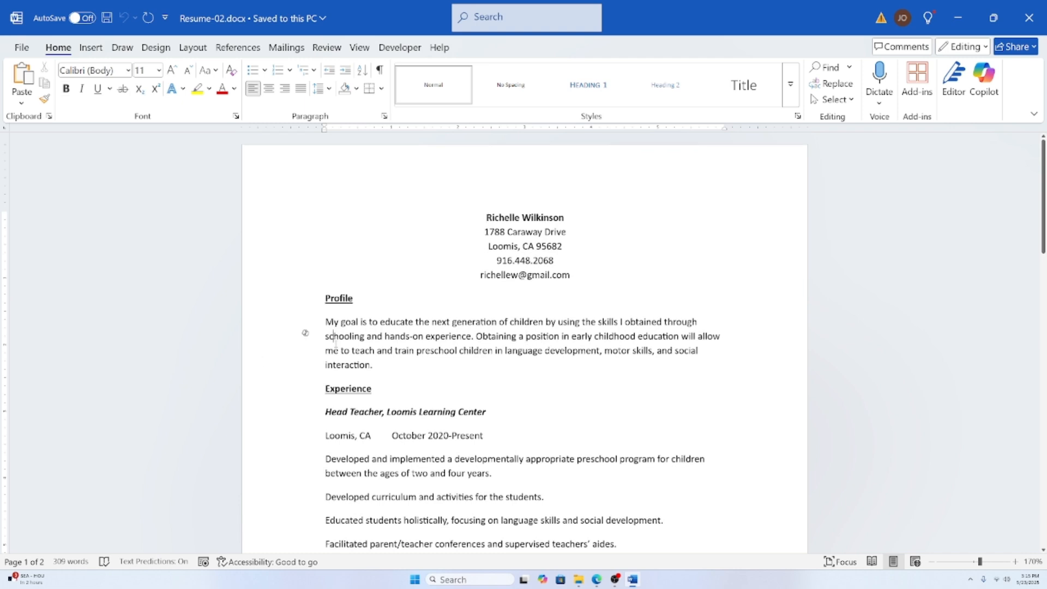
pyautogui.moveTo(322, 323); pyautogui.dragTo(383, 365)
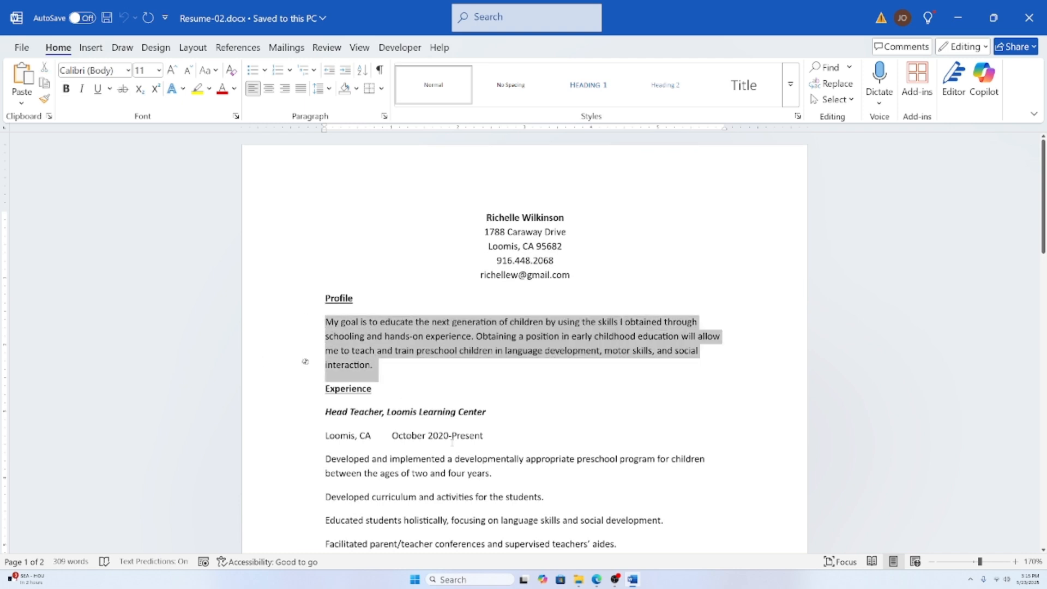
pyautogui.click(452, 440)
pyautogui.scroll(-1, 513, 321)
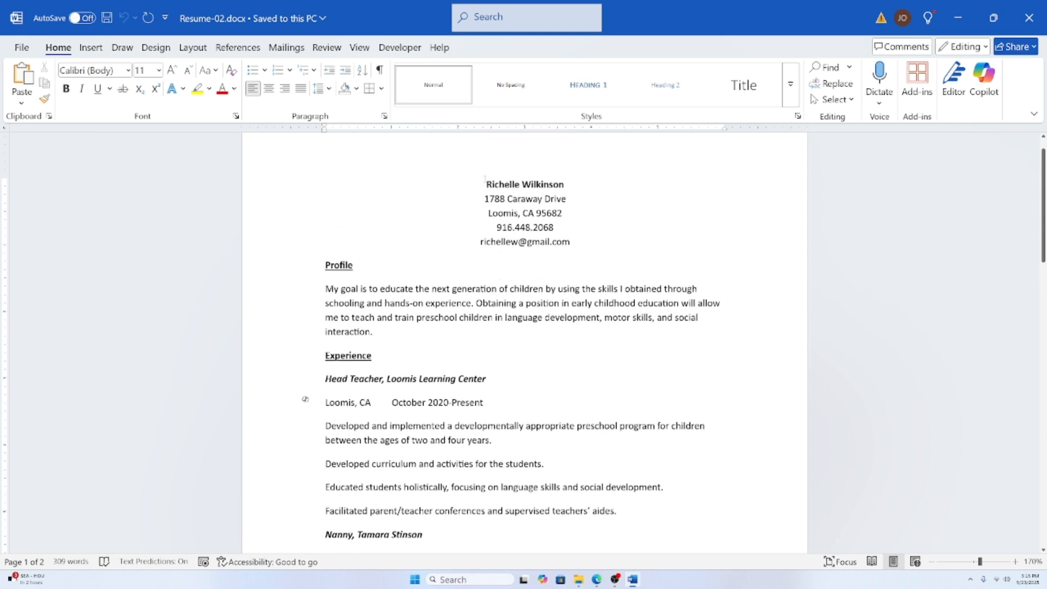
pyautogui.moveTo(485, 180); pyautogui.dragTo(415, 409)
pyautogui.scroll(-5, 677, 489)
pyautogui.scroll(-5, 665, 453)
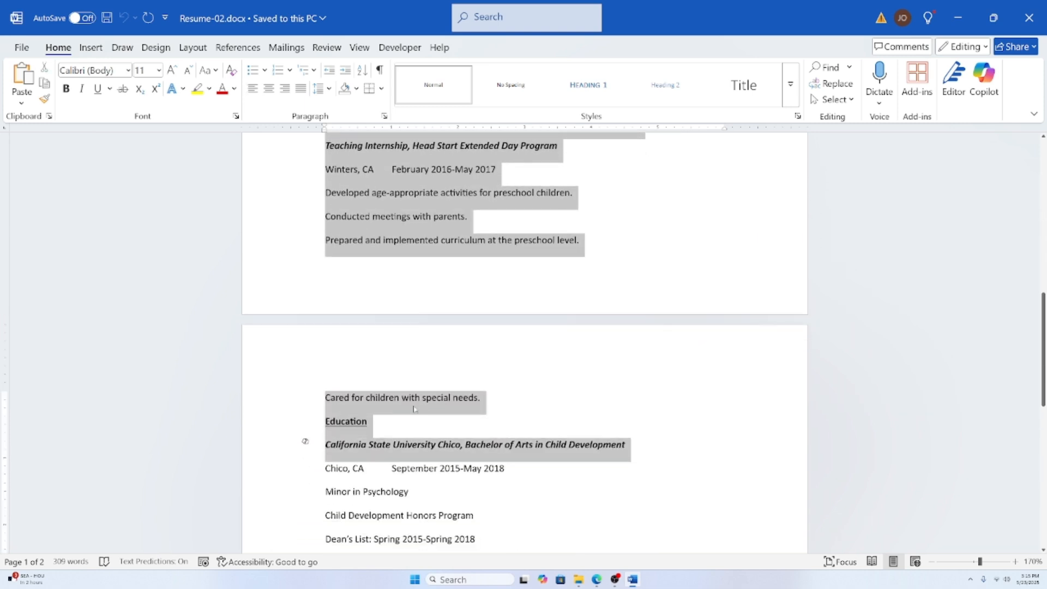
pyautogui.click(415, 409)
pyautogui.scroll(-3, 414, 409)
pyautogui.click(537, 338)
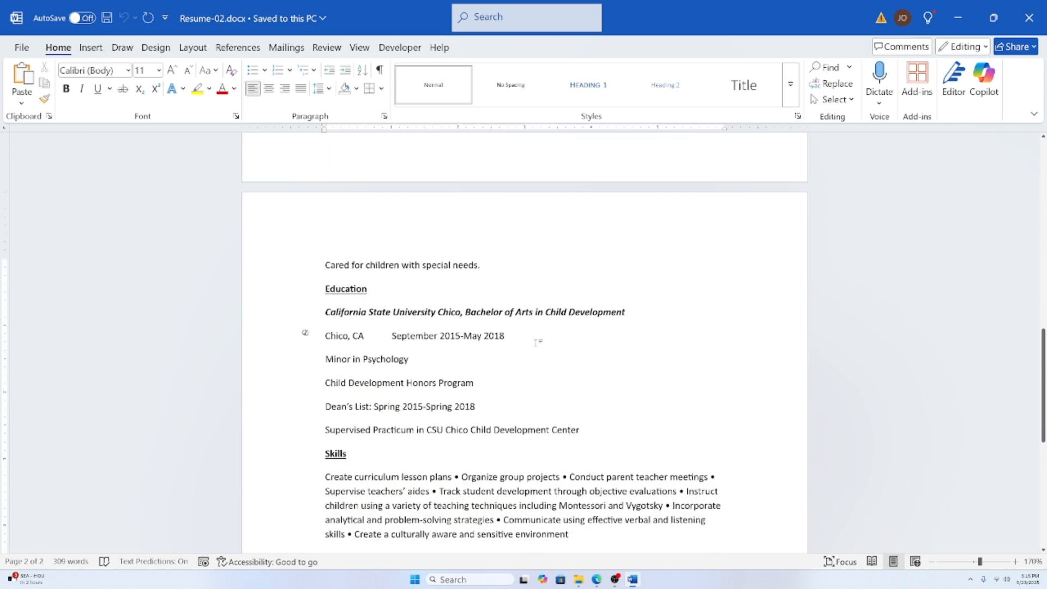
pyautogui.scroll(20, 538, 437)
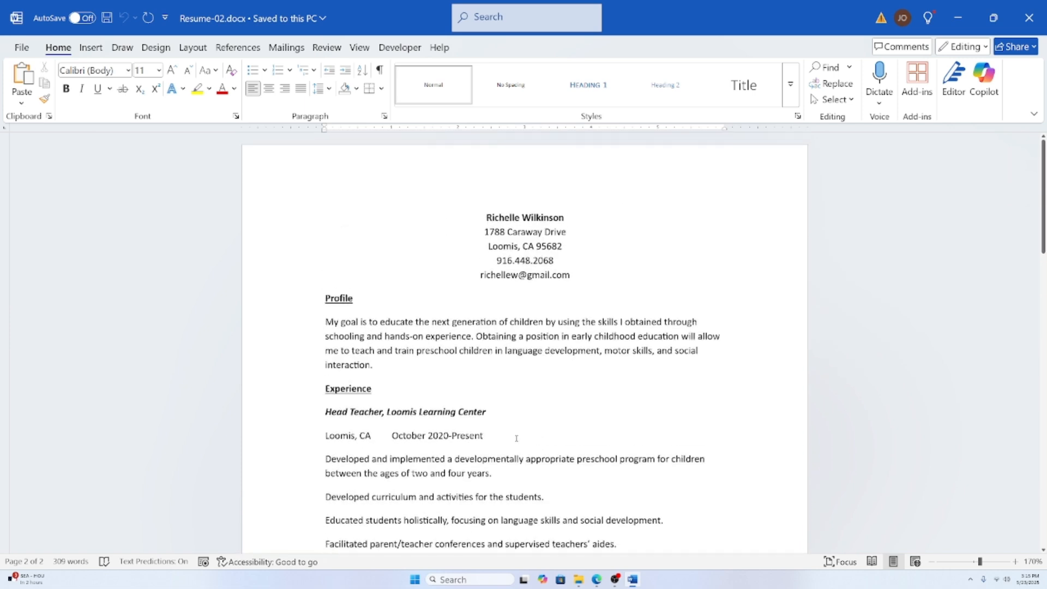
# Step: Examine the Profile paragraph and the duty lines under the Head Teacher and Nanny positions in the Experience section
pyautogui.click(390, 366)
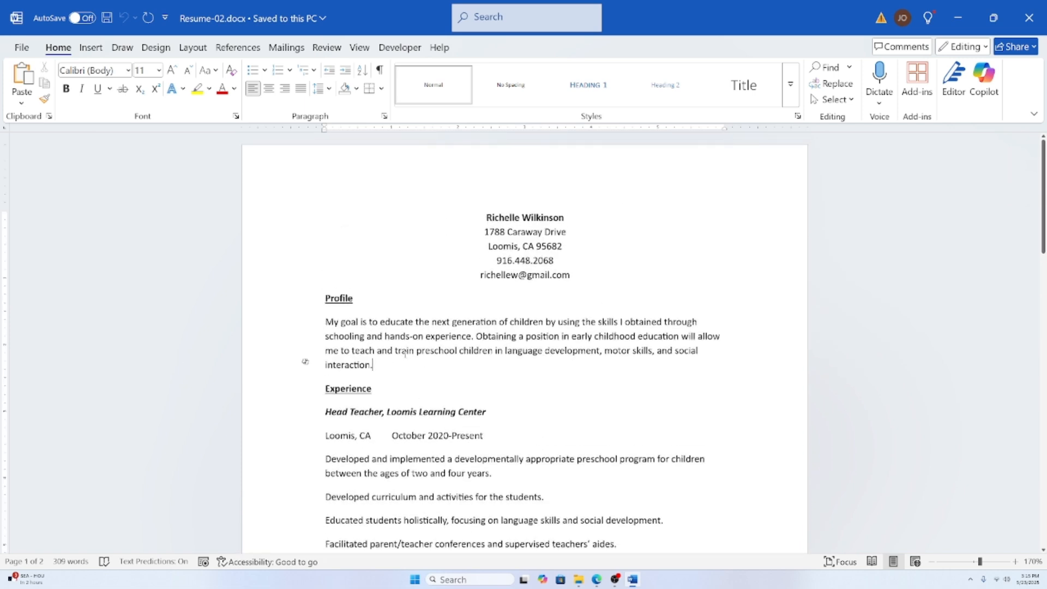
pyautogui.moveTo(377, 366); pyautogui.dragTo(326, 322)
pyautogui.click(423, 377)
pyautogui.scroll(-3, 327, 305)
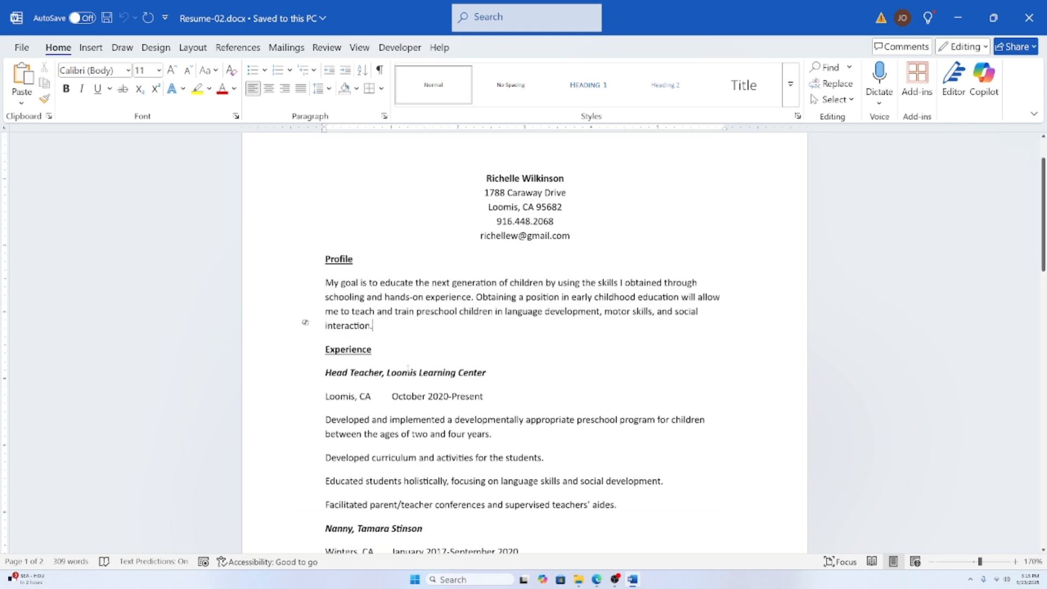
pyautogui.moveTo(325, 294); pyautogui.dragTo(658, 388)
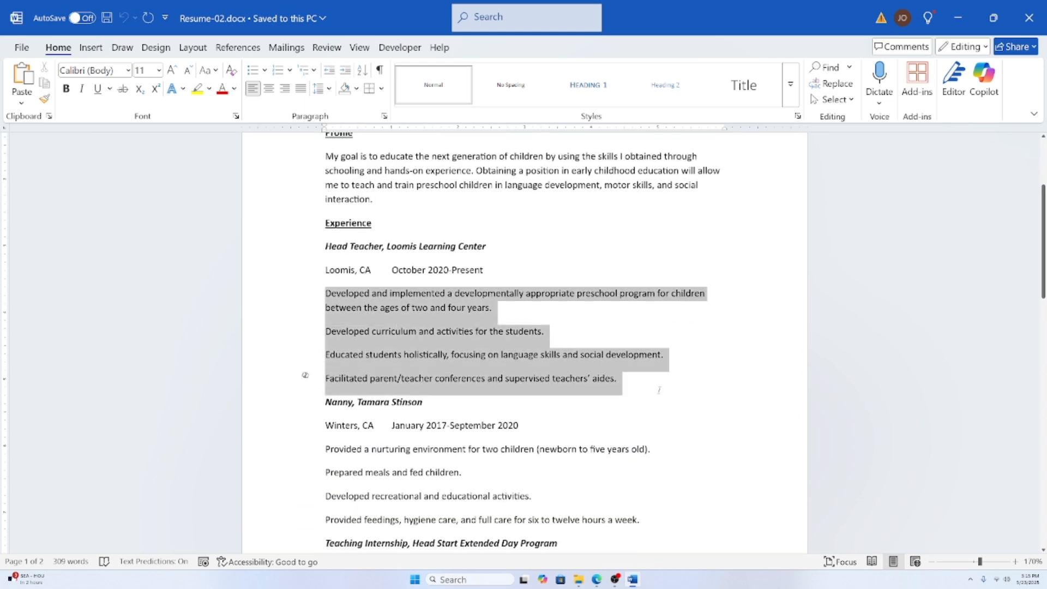
pyautogui.scroll(-3, 550, 377)
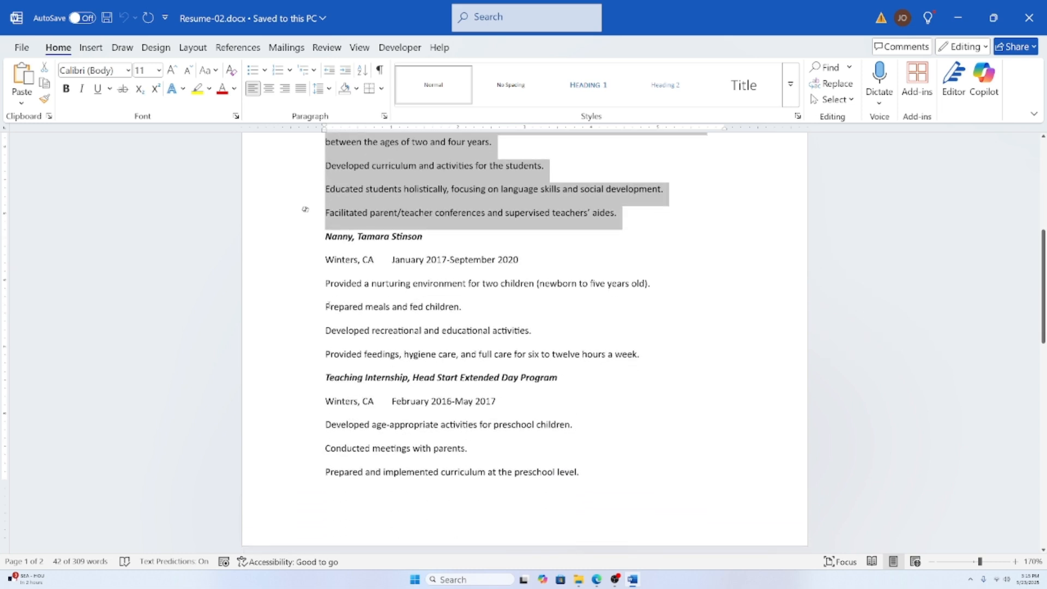
pyautogui.moveTo(326, 283); pyautogui.dragTo(670, 363)
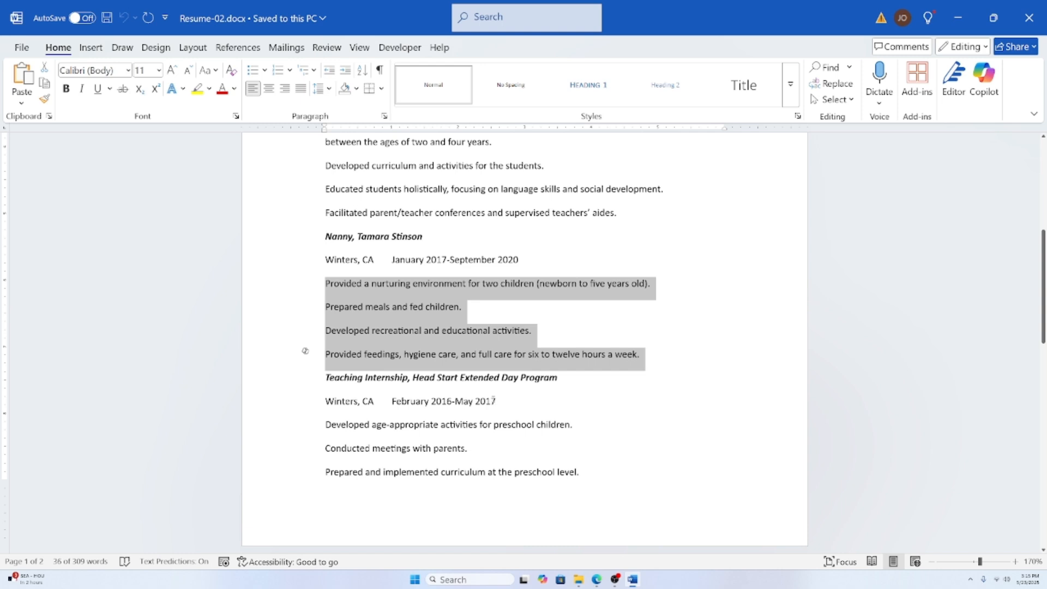
pyautogui.click(488, 331)
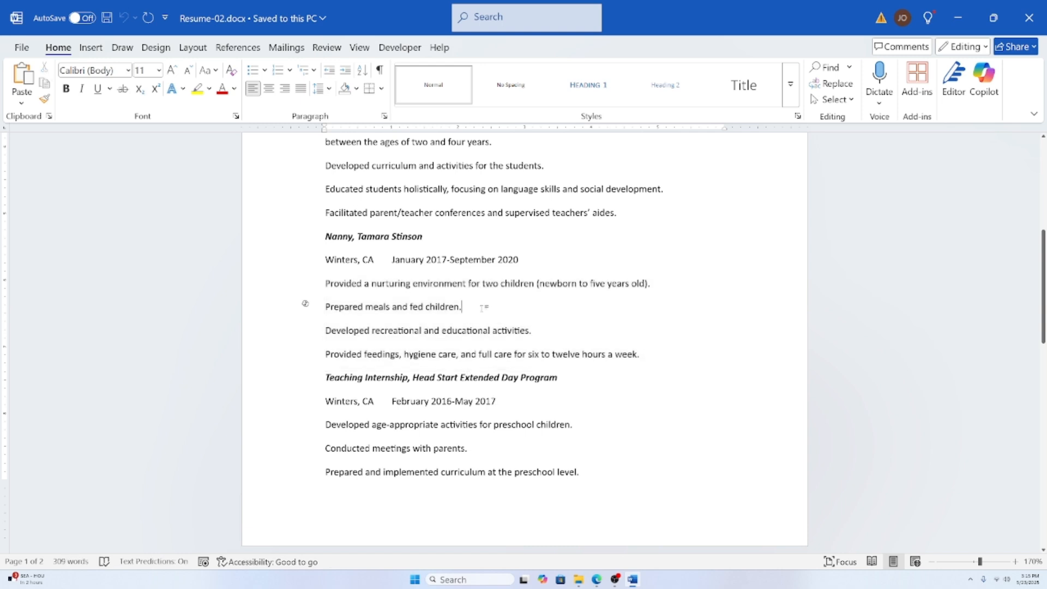
pyautogui.moveTo(326, 284); pyautogui.dragTo(746, 362)
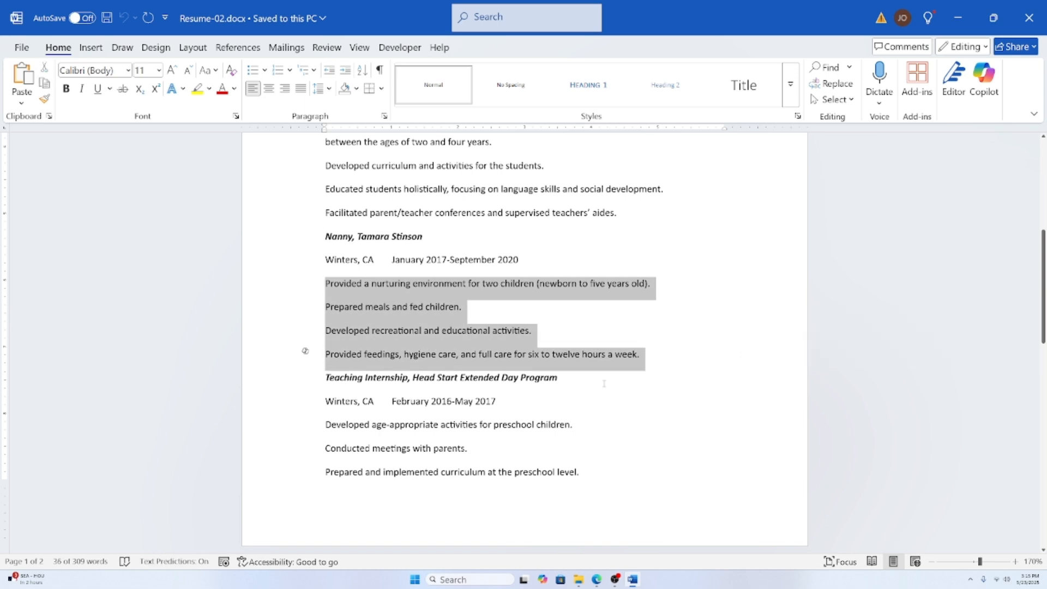
pyautogui.scroll(3, 556, 430)
pyautogui.scroll(1, 558, 432)
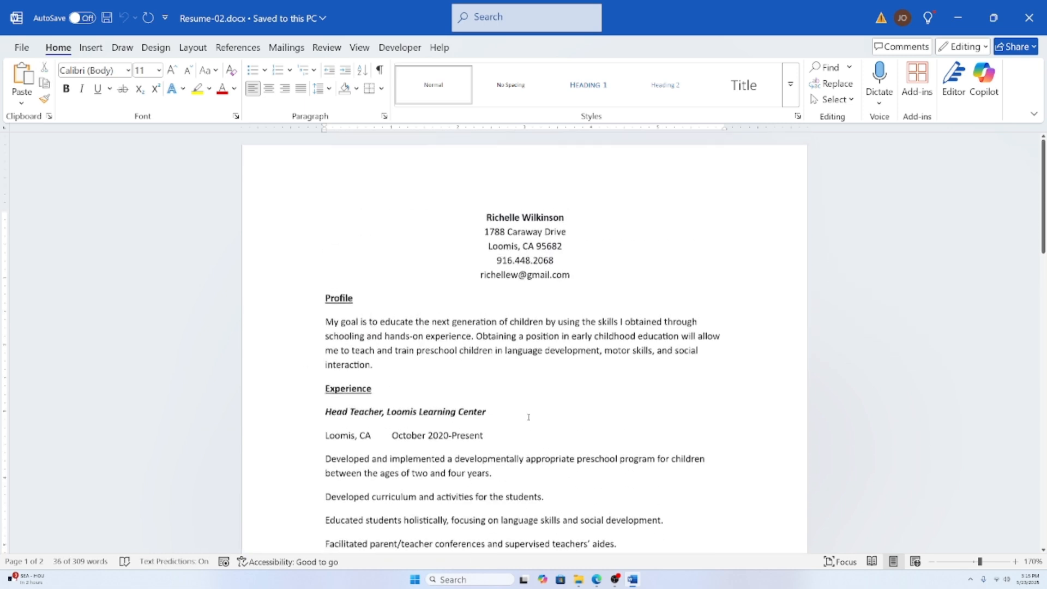
pyautogui.click(386, 363)
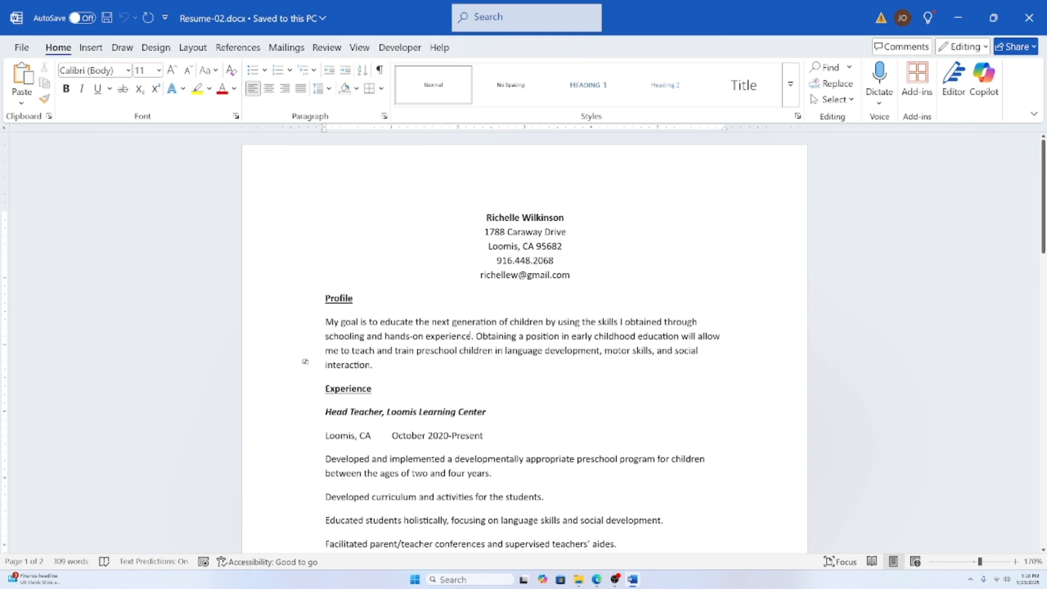
# Step: Apply the Circuit theme to the resume and check the restyled text through the document
pyautogui.click(155, 48)
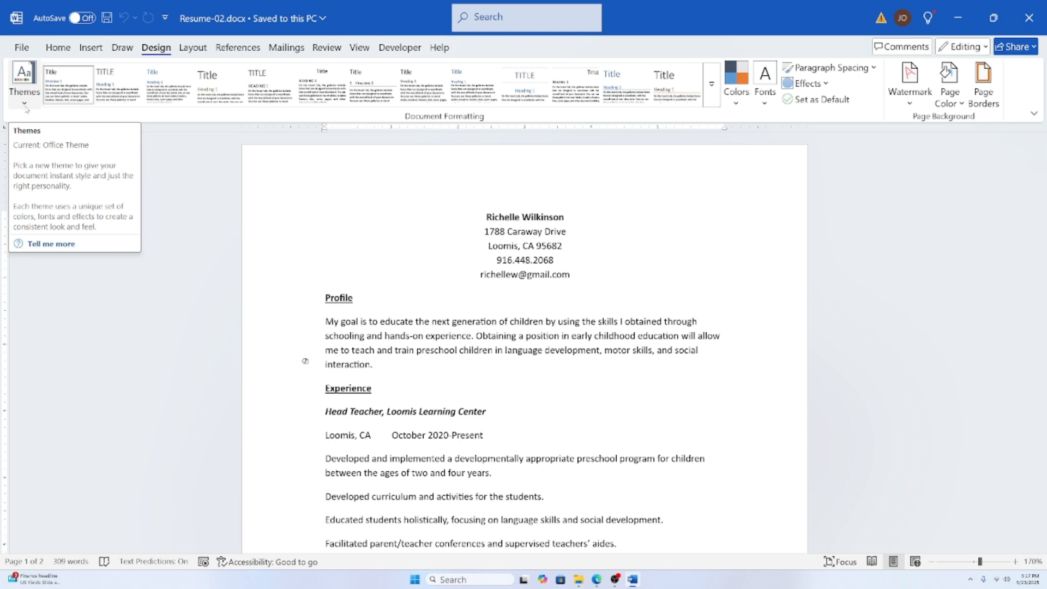
pyautogui.click(26, 106)
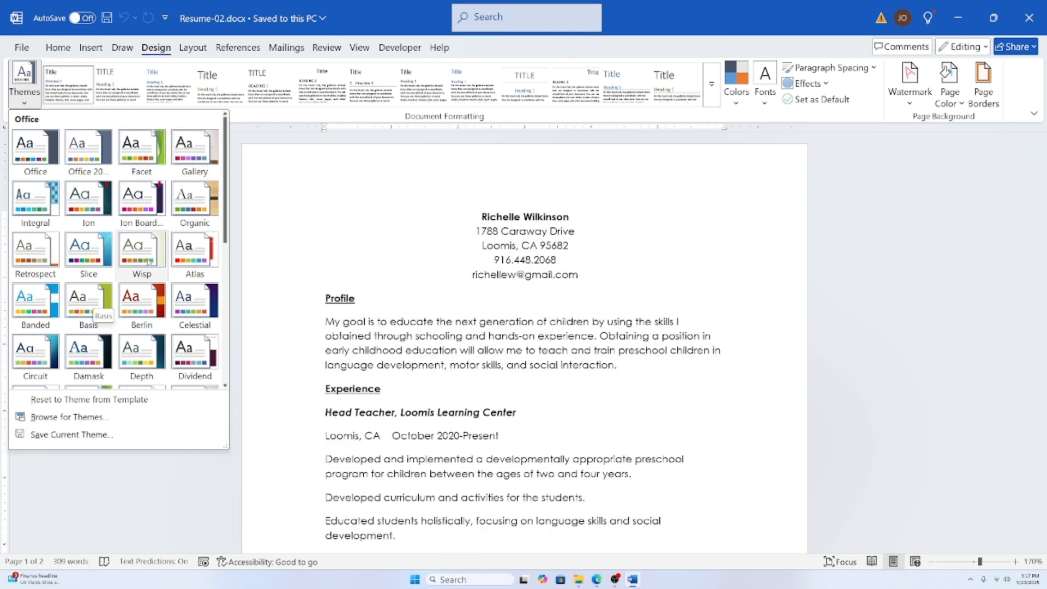
pyautogui.scroll(-3, 139, 272)
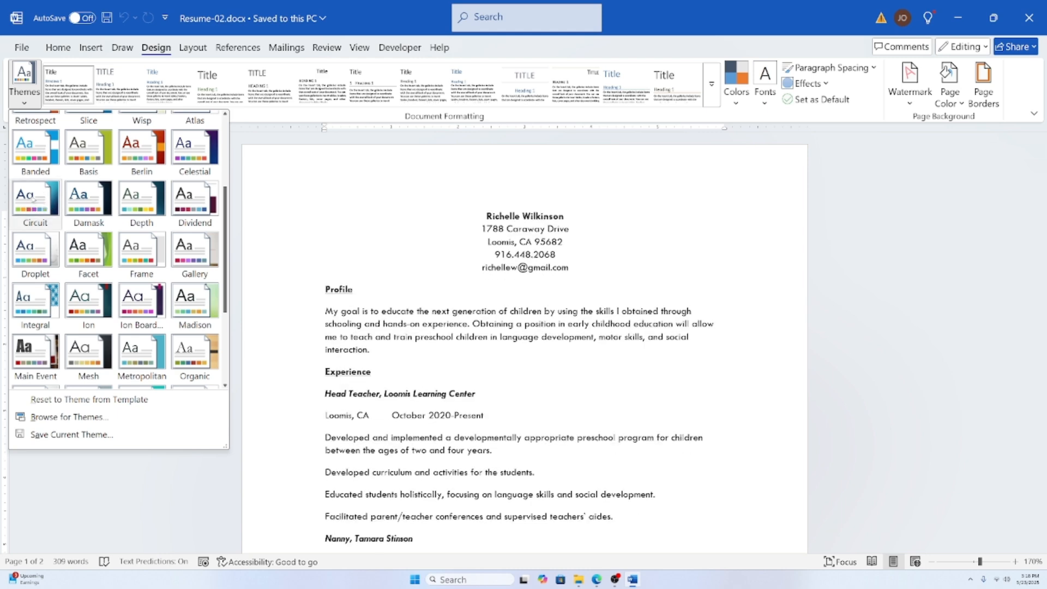
pyautogui.click(34, 200)
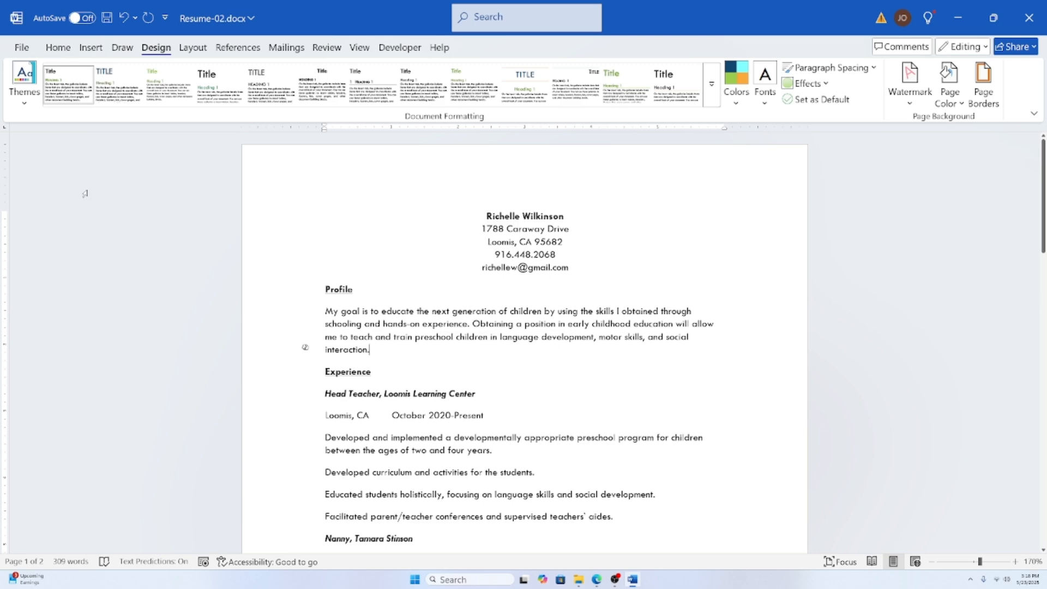
pyautogui.scroll(-10, 536, 439)
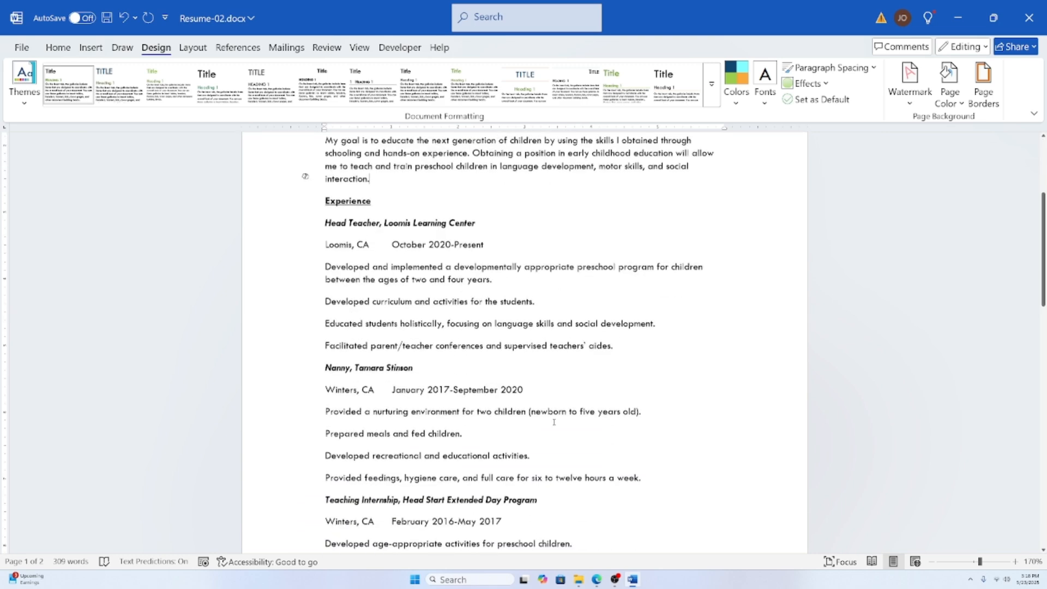
pyautogui.scroll(7, 536, 439)
pyautogui.scroll(3, 536, 440)
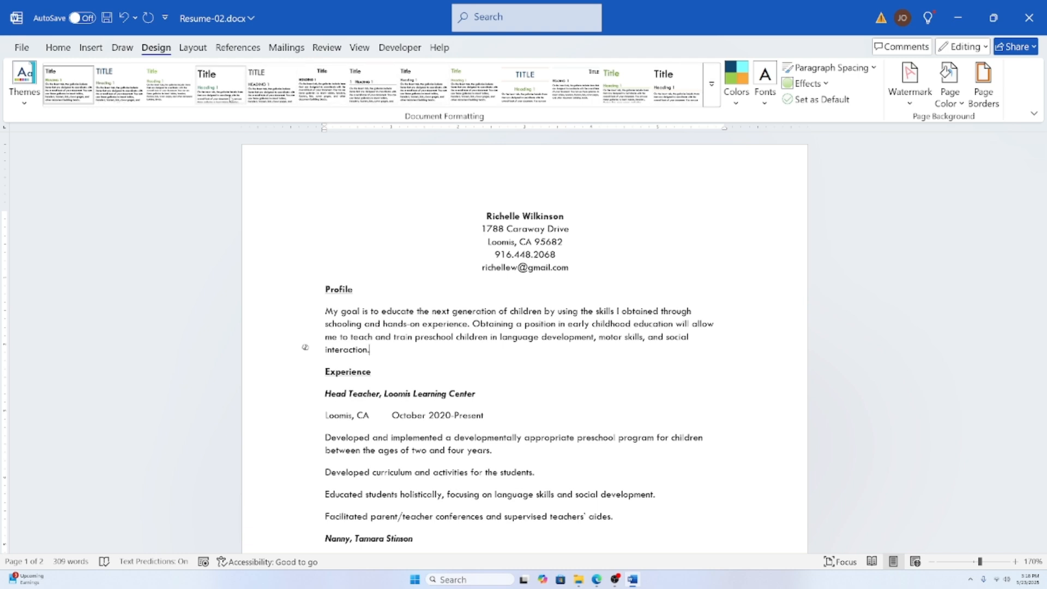
# Step: Apply the built-in style set with a plain black, all-caps title and headings to the resume, and view the full collection of style sets
pyautogui.click(252, 99)
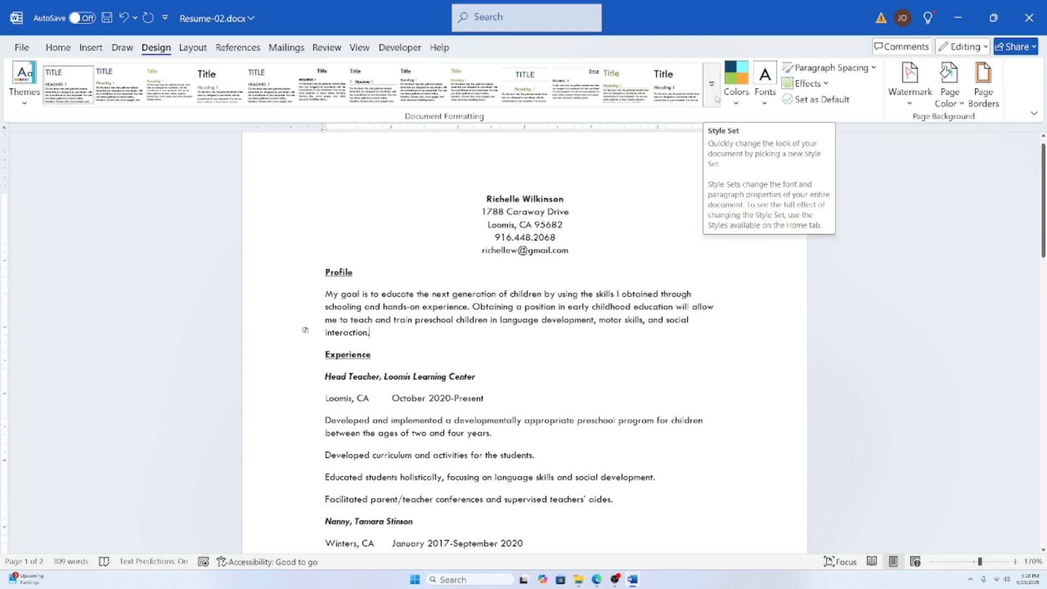
pyautogui.click(715, 99)
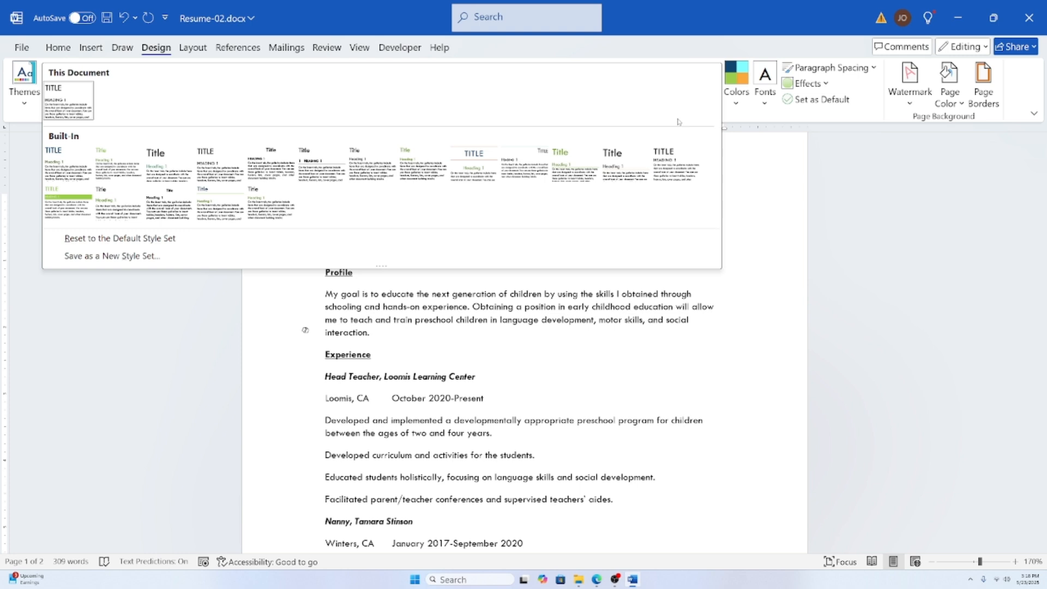
pyautogui.click(784, 117)
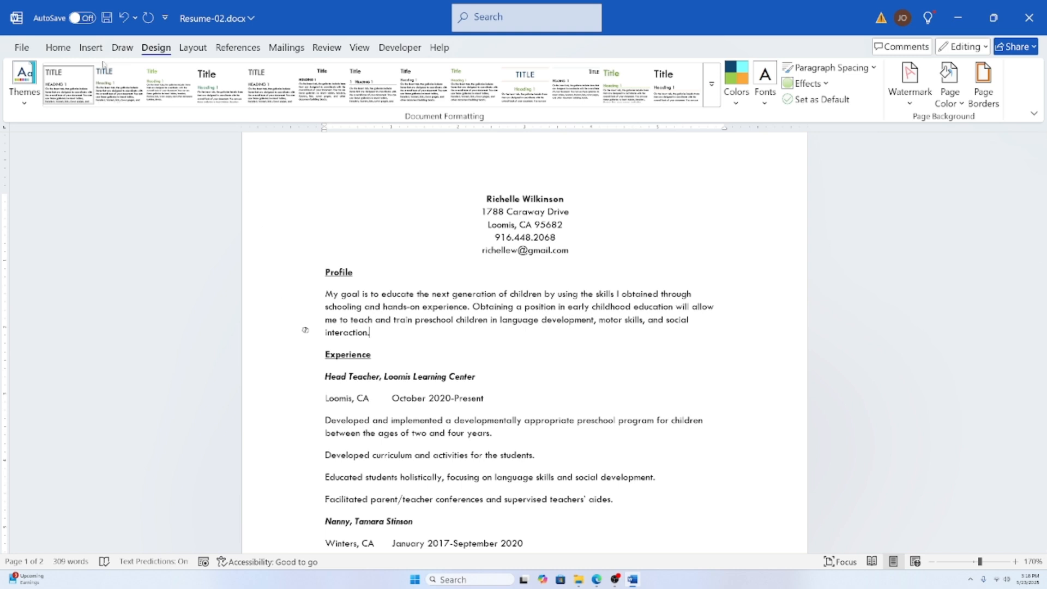
# Step: Apply the Title style to the applicant's name line and compare its style with the Profile paragraph, first duty line and address line
pyautogui.click(58, 48)
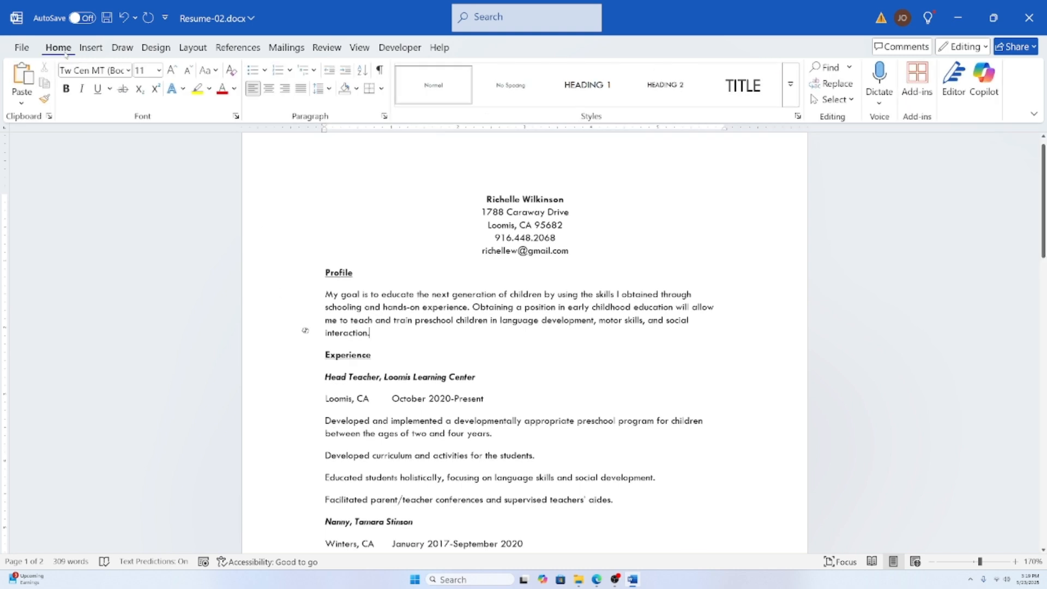
pyautogui.click(487, 211)
pyautogui.click(306, 197)
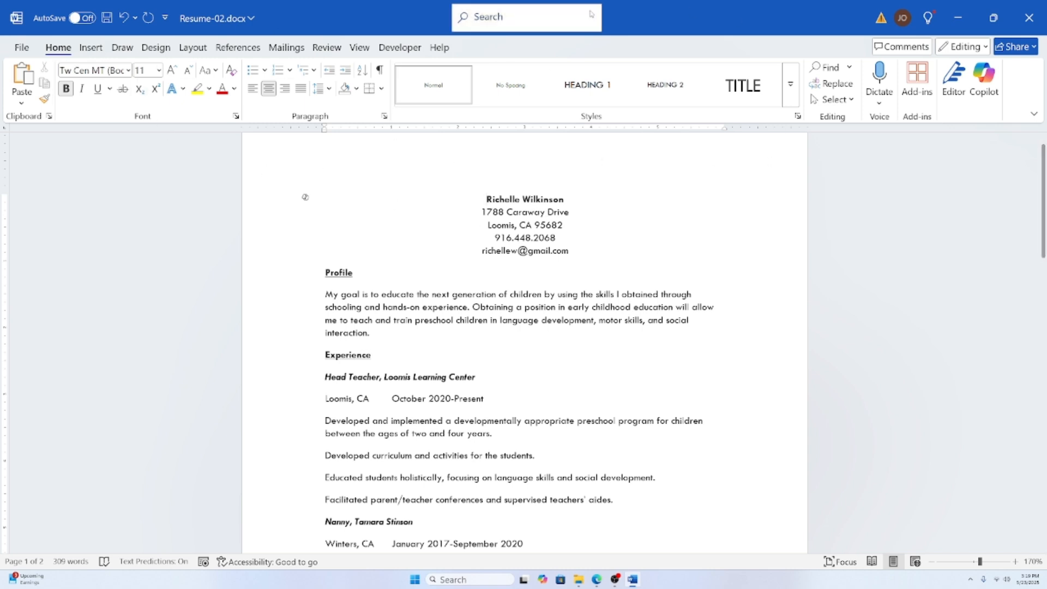
pyautogui.click(790, 85)
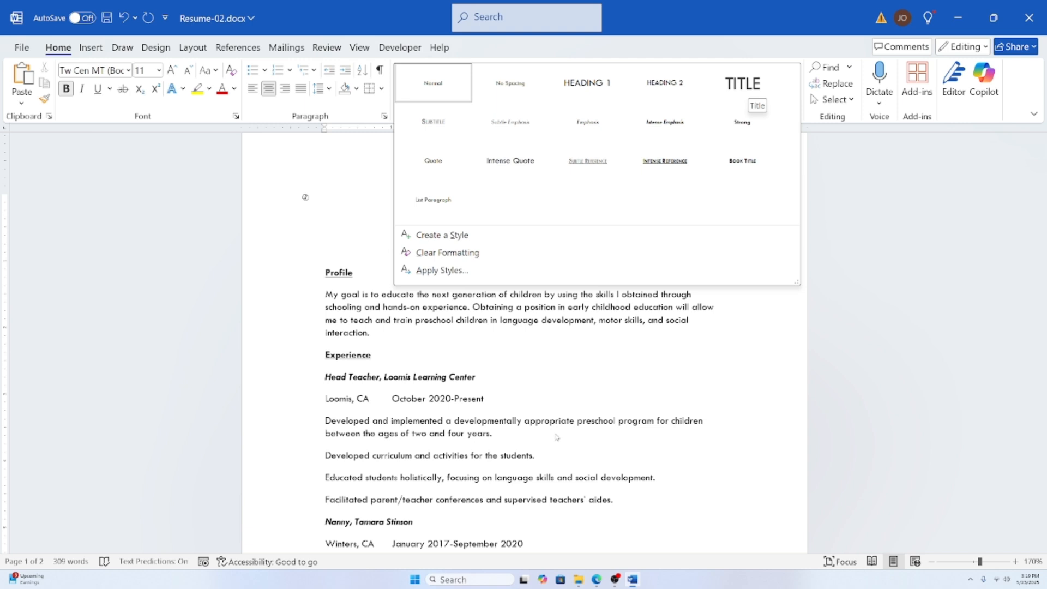
pyautogui.click(305, 197)
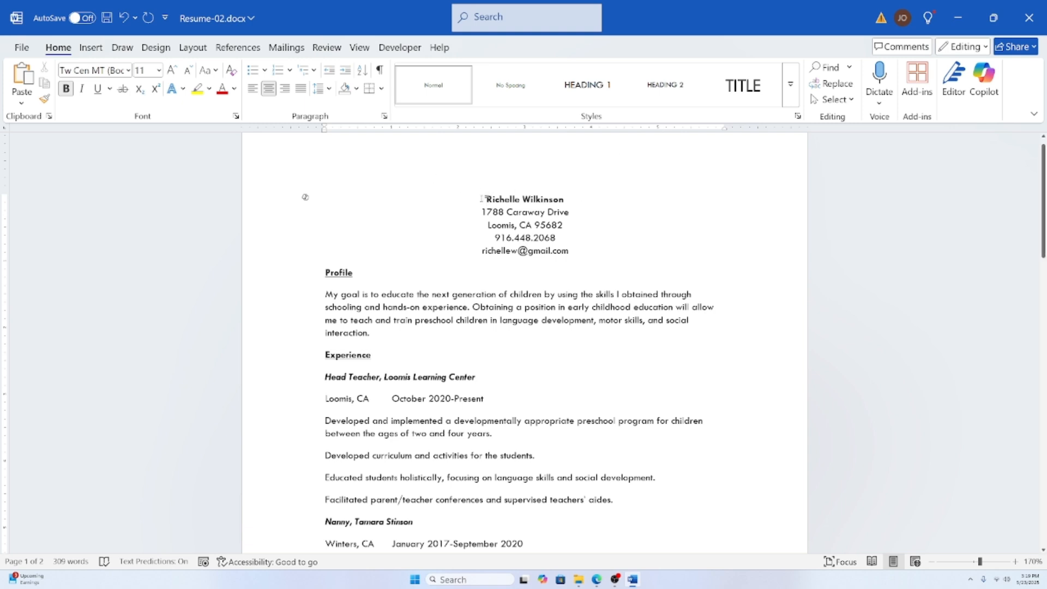
pyautogui.moveTo(481, 199); pyautogui.dragTo(564, 199)
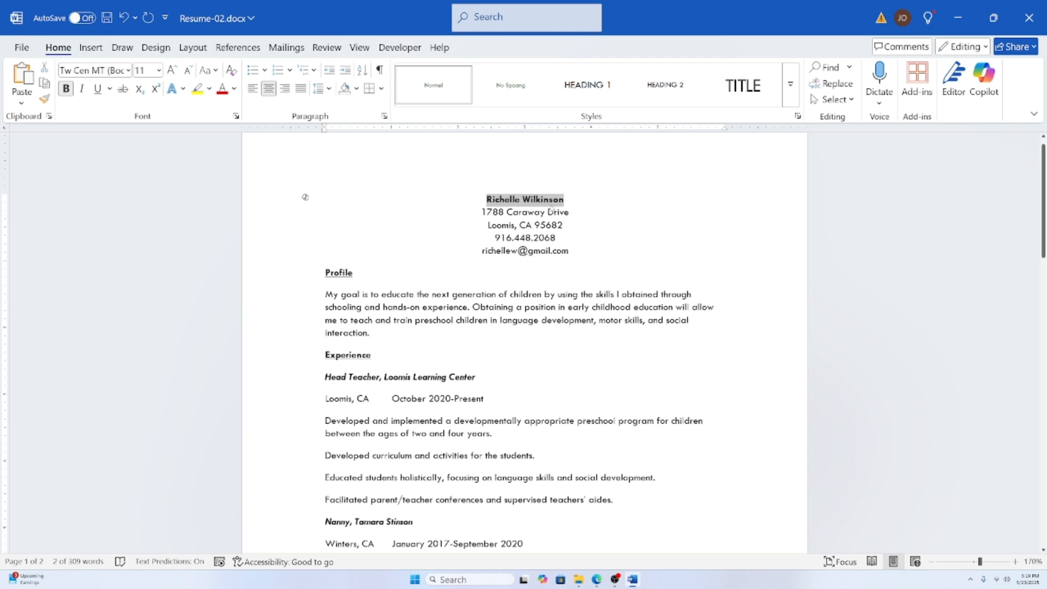
pyautogui.click(741, 90)
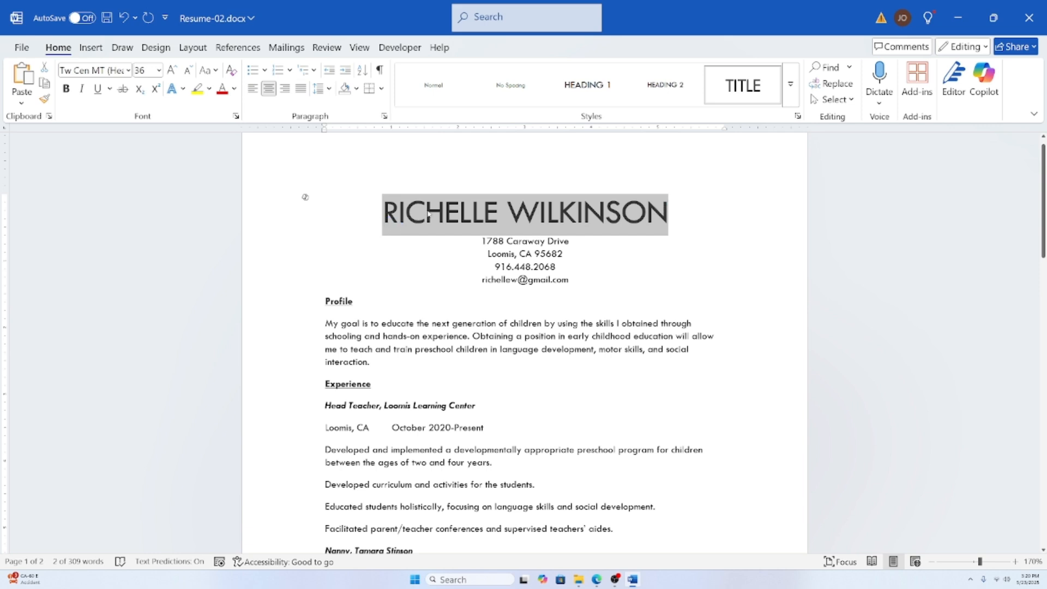
pyautogui.click(533, 210)
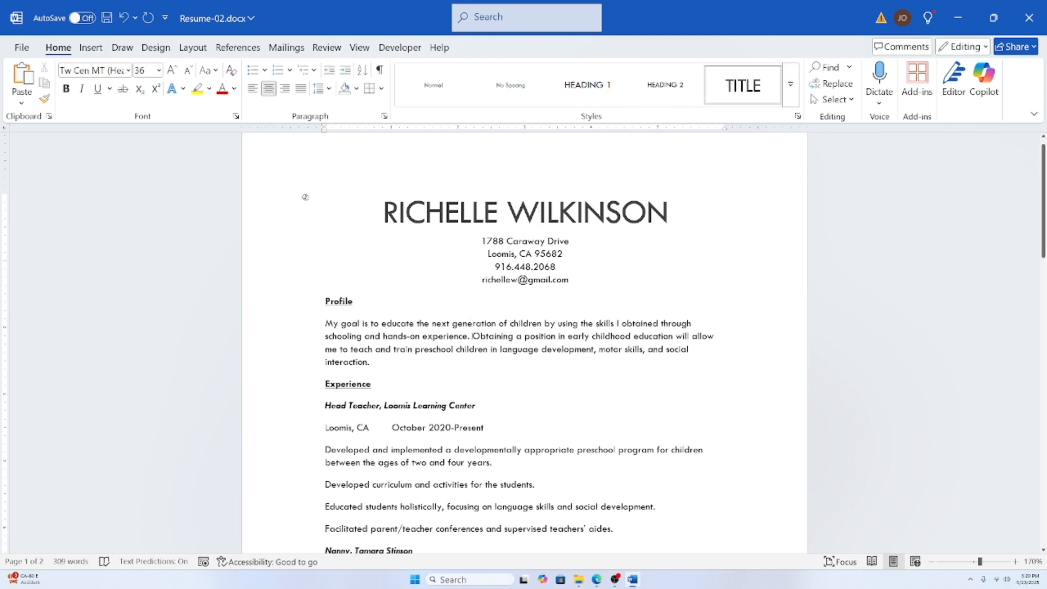
pyautogui.click(472, 336)
pyautogui.click(468, 449)
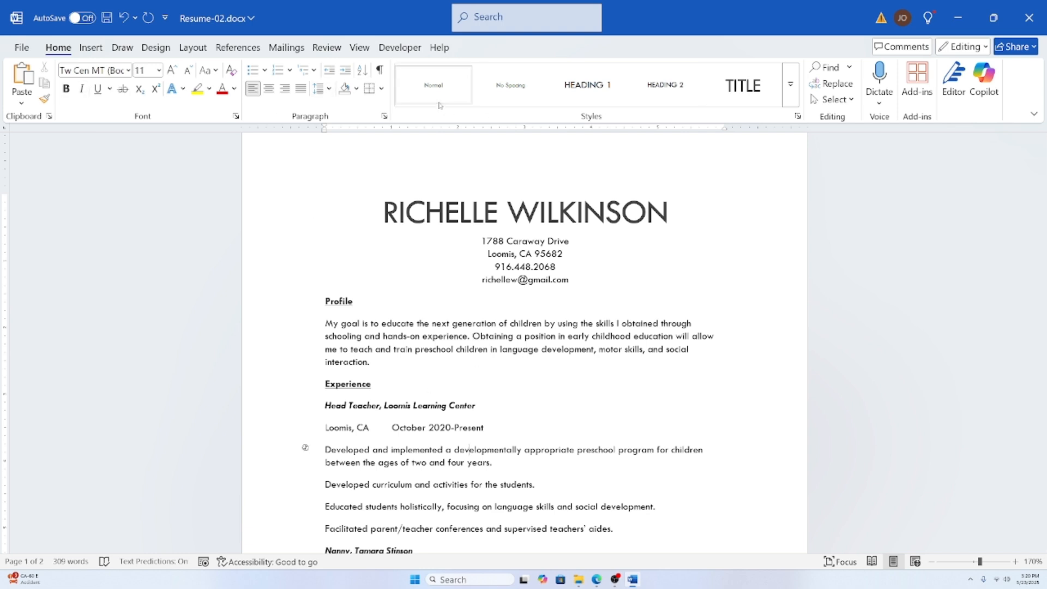
pyautogui.click(516, 241)
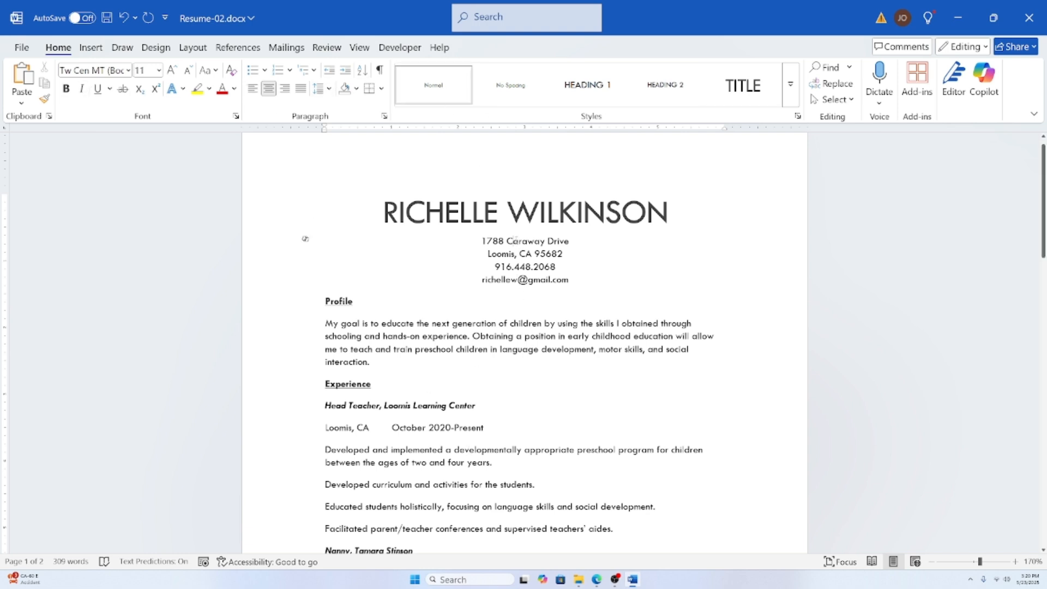
pyautogui.click(424, 213)
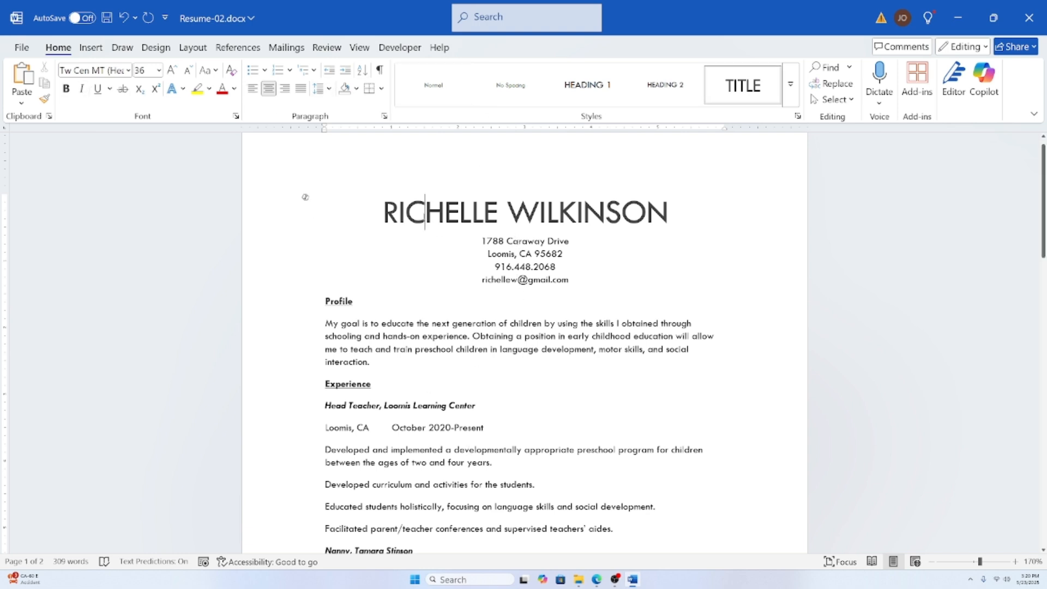
# Step: Apply the Heading 1 style to the Profile section heading
pyautogui.click(362, 304)
pyautogui.scroll(-1, 362, 304)
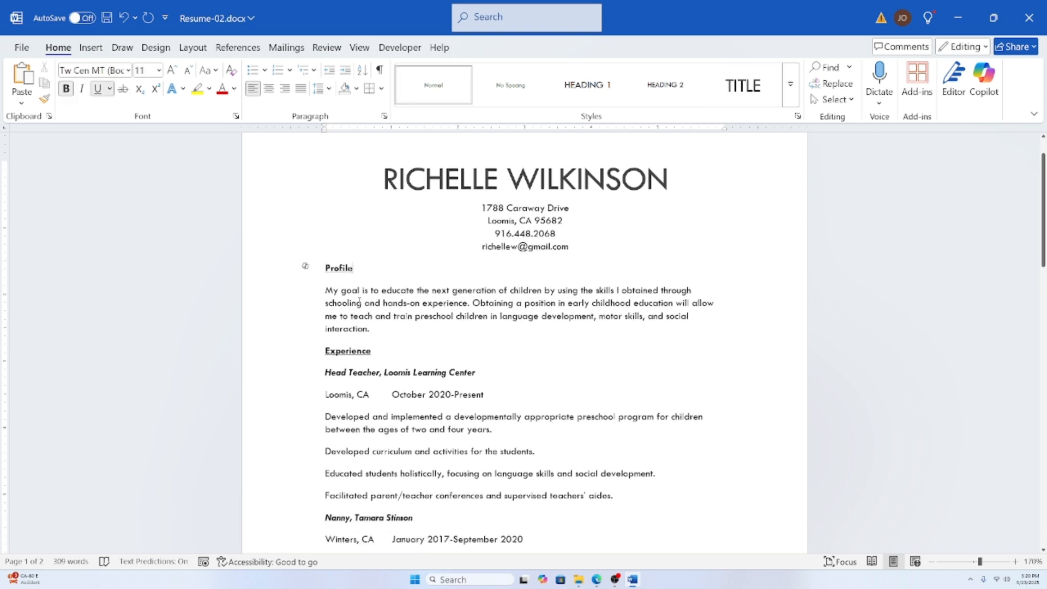
pyautogui.scroll(1, 362, 304)
pyautogui.moveTo(325, 318); pyautogui.dragTo(381, 318)
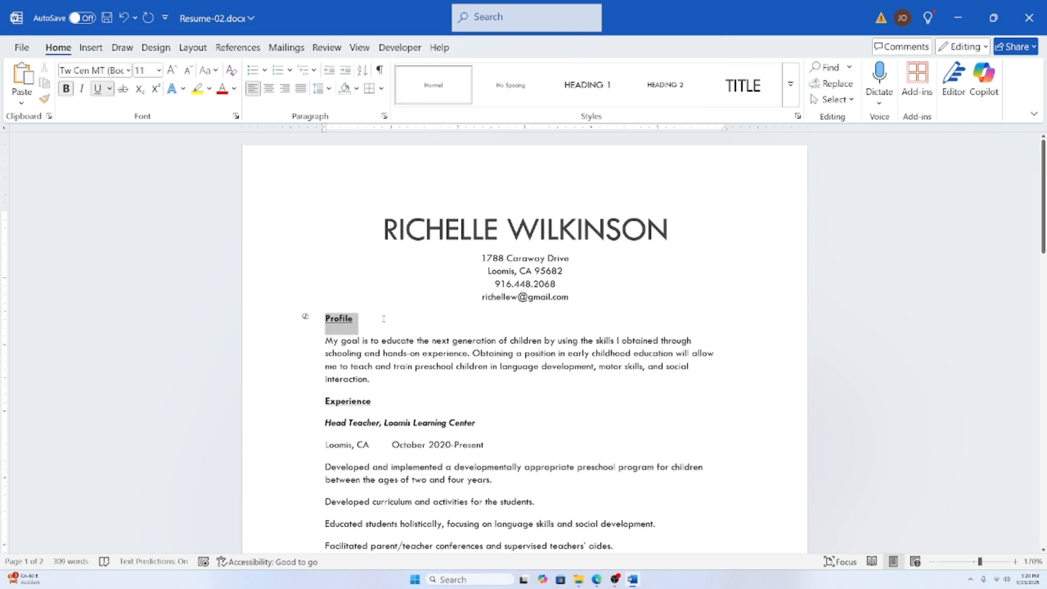
pyautogui.scroll(-2, 345, 353)
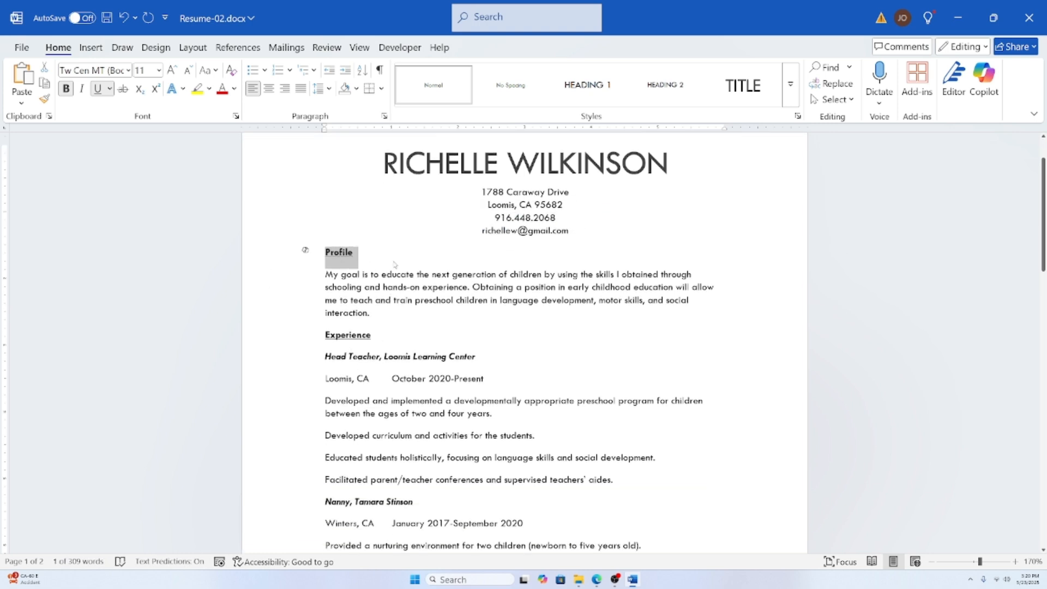
pyautogui.click(760, 91)
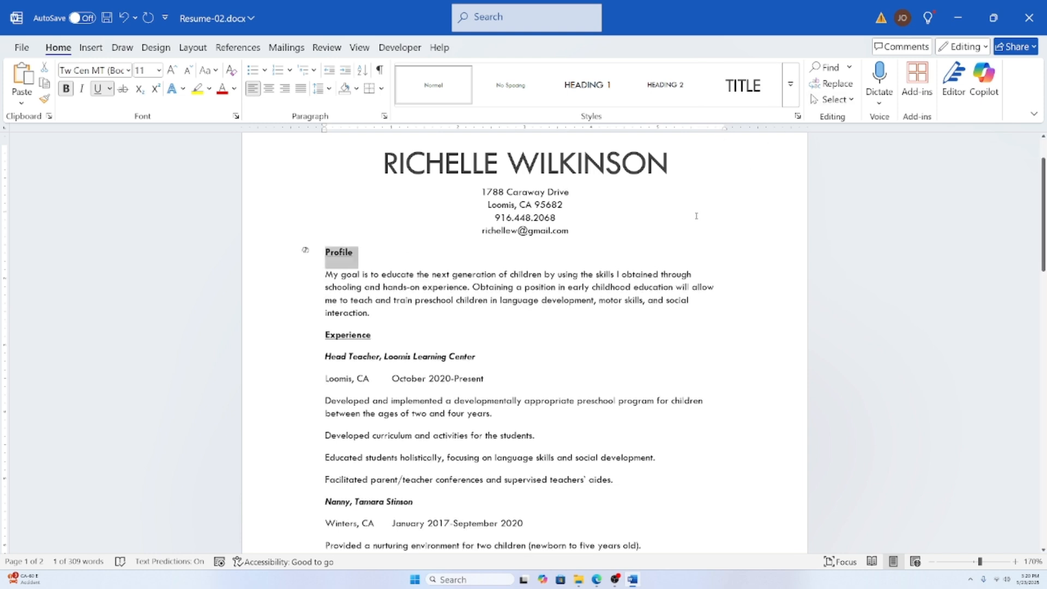
pyautogui.click(596, 94)
pyautogui.scroll(2, 526, 187)
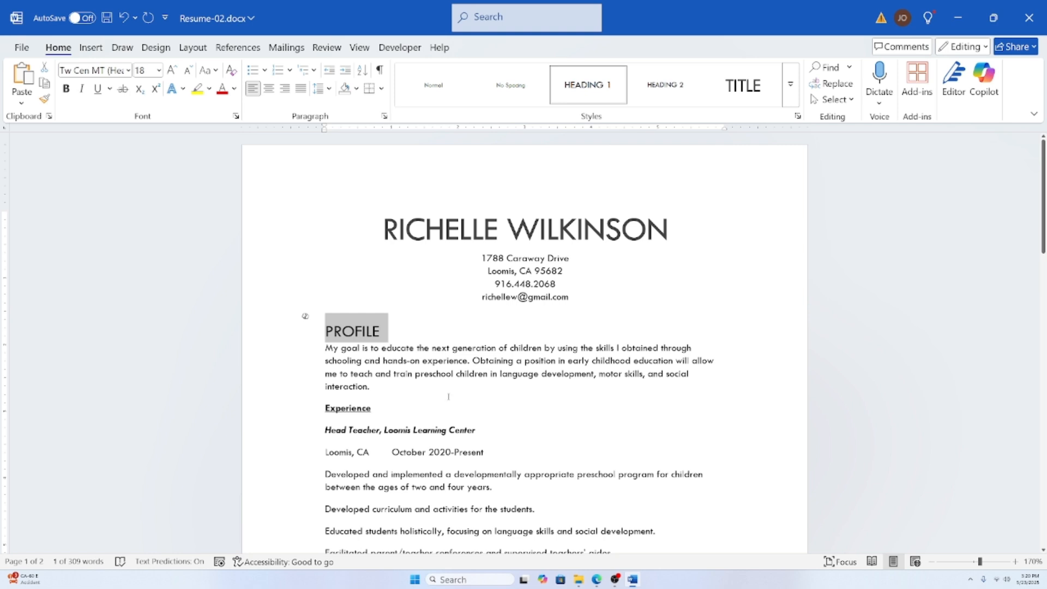
pyautogui.click(373, 331)
# Step: Apply the Heading 1 style to the Experience section heading and check the styles of the Profile heading and paragraph
pyautogui.scroll(-2, 415, 347)
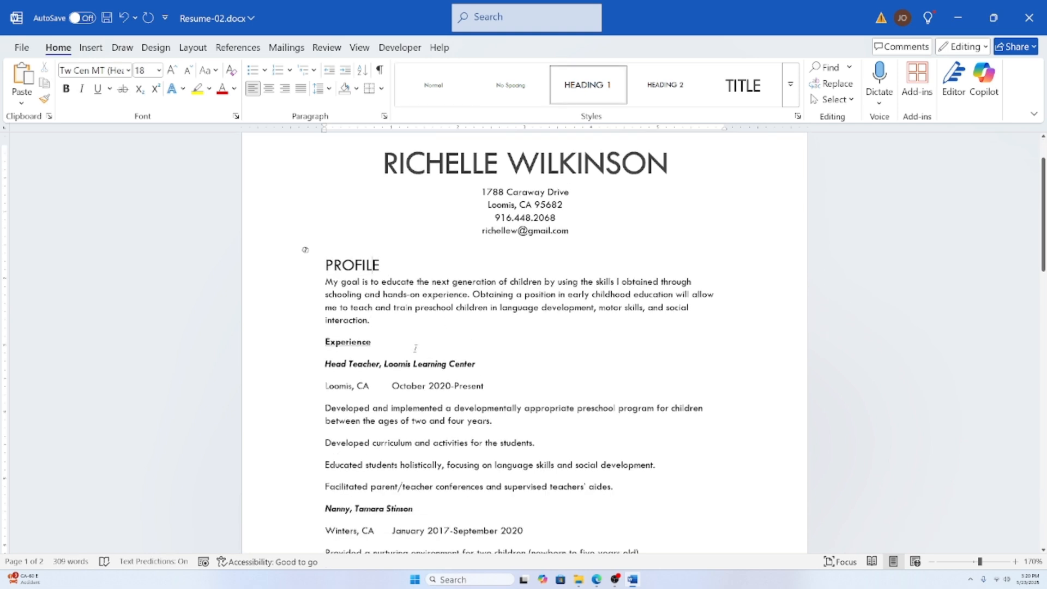
pyautogui.click(306, 339)
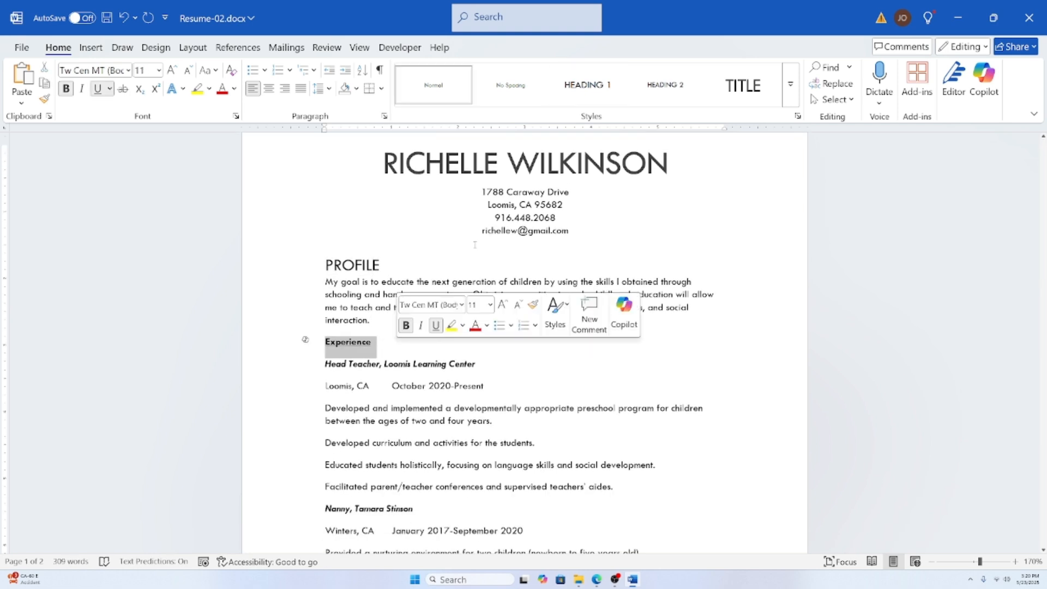
pyautogui.click(599, 90)
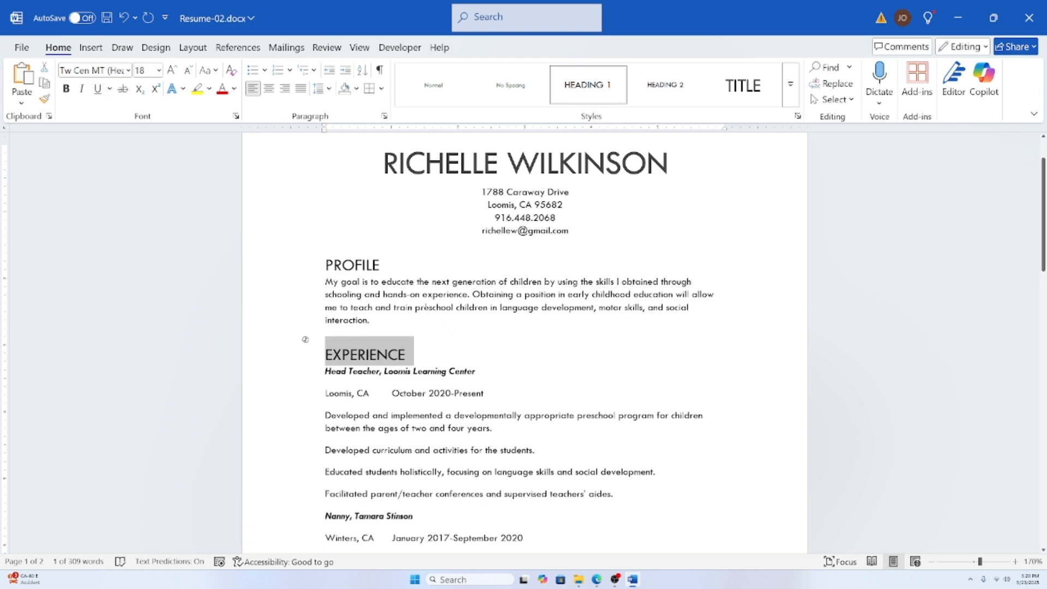
pyautogui.click(366, 281)
pyautogui.press('Up')
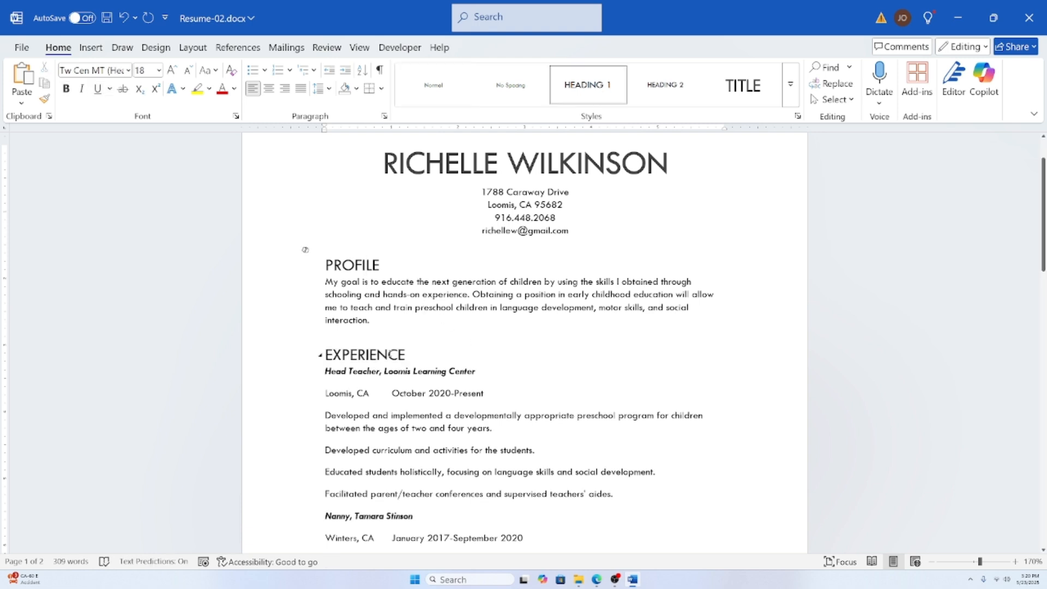
pyautogui.click(398, 294)
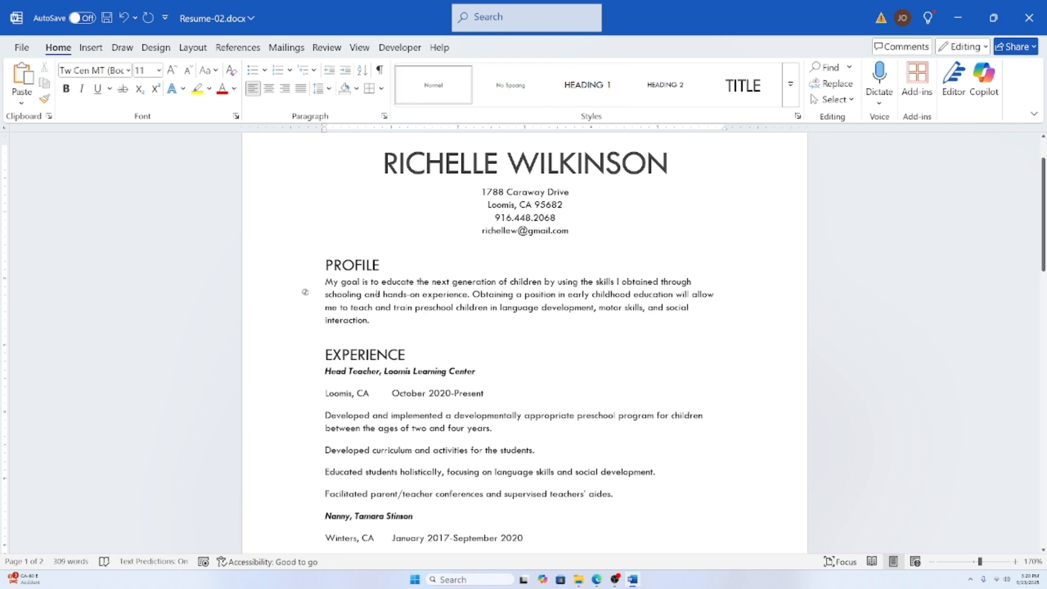
pyautogui.click(342, 352)
# Step: Apply the Heading 1 style to the Education, Skills and References section headings on the second page
pyautogui.scroll(-5, 371, 403)
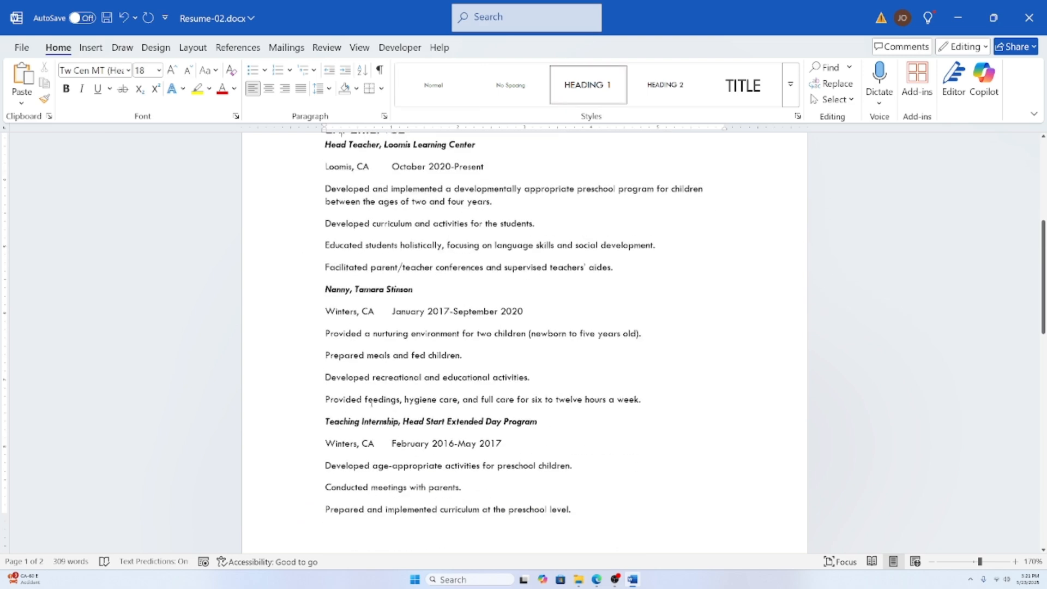
pyautogui.scroll(-8, 371, 404)
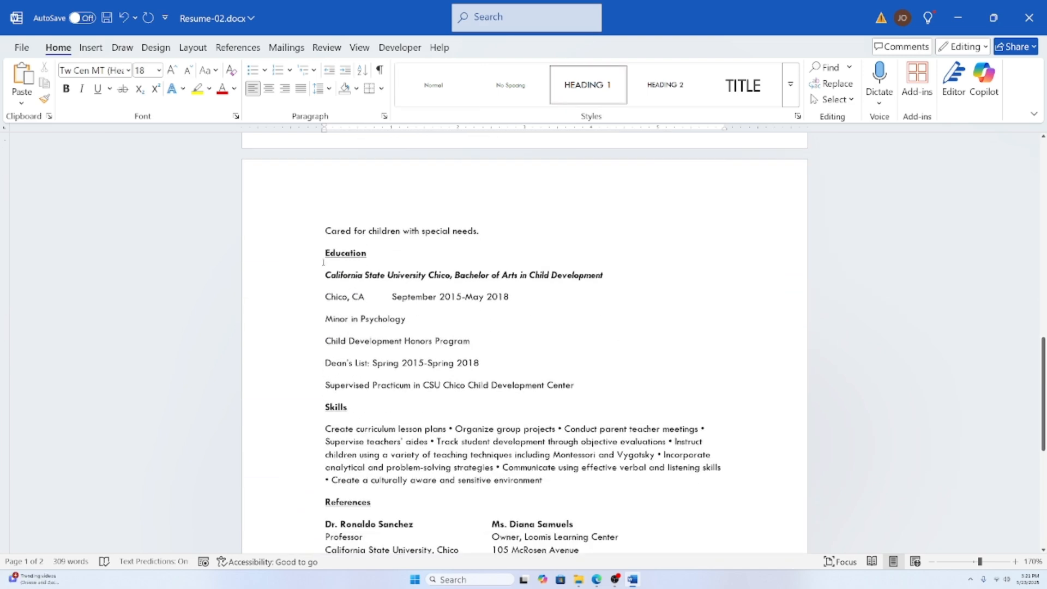
pyautogui.click(305, 251)
pyautogui.click(593, 82)
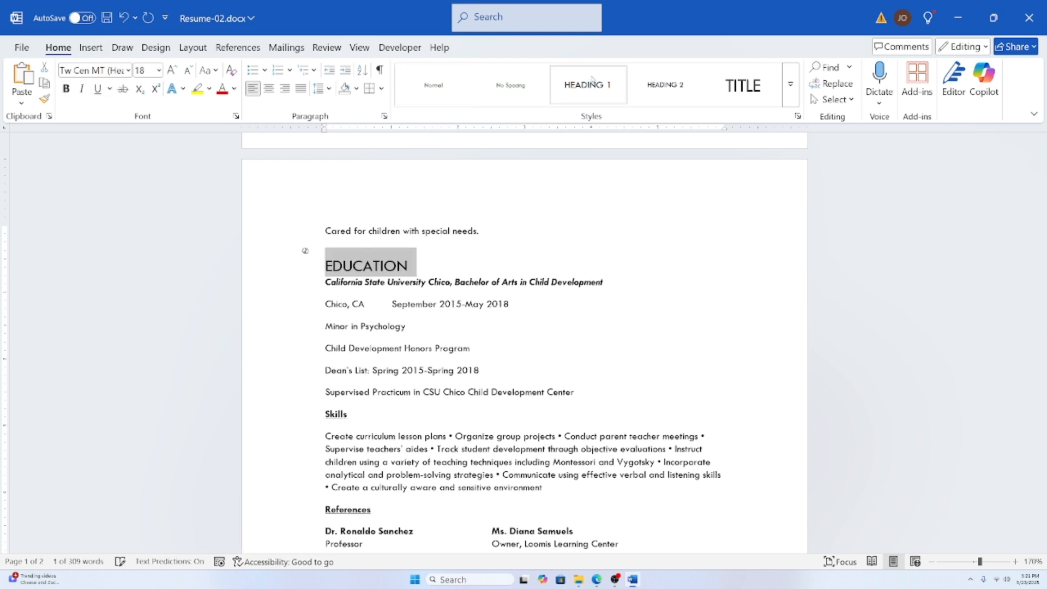
pyautogui.click(305, 414)
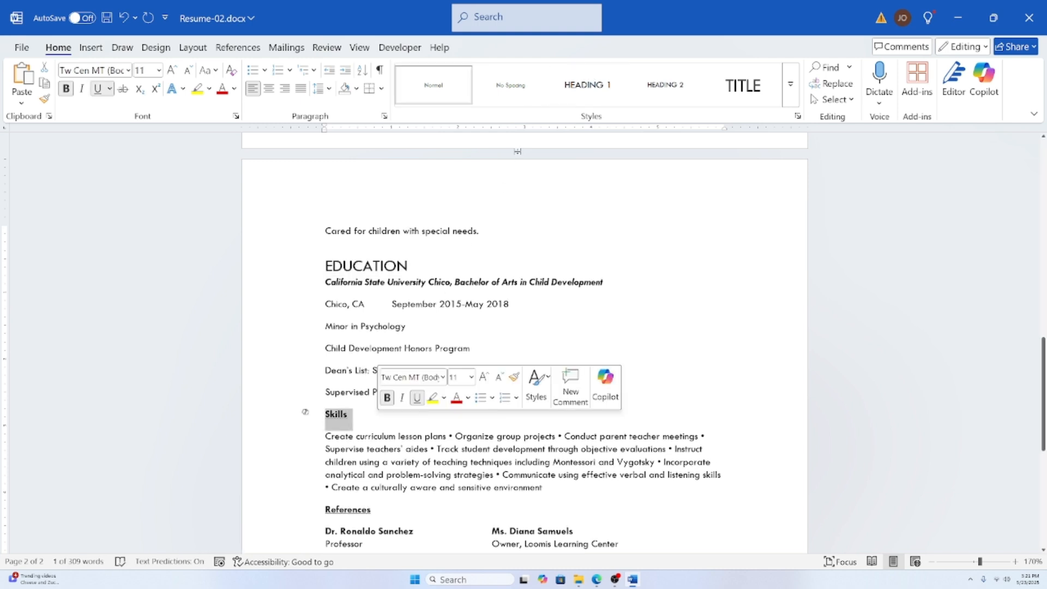
pyautogui.click(592, 81)
pyautogui.scroll(-2, 323, 426)
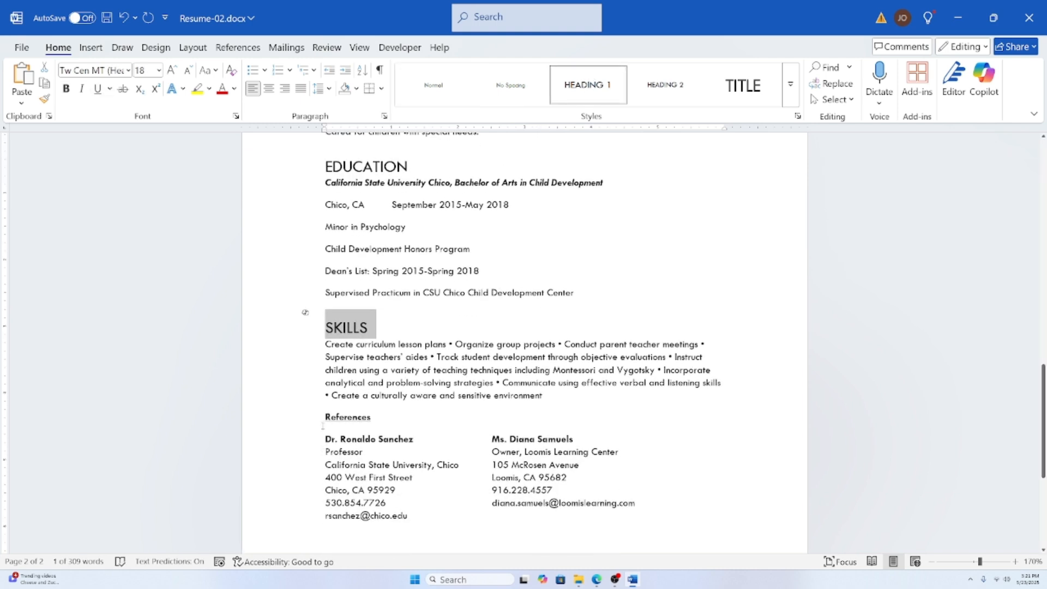
pyautogui.click(304, 417)
pyautogui.click(592, 82)
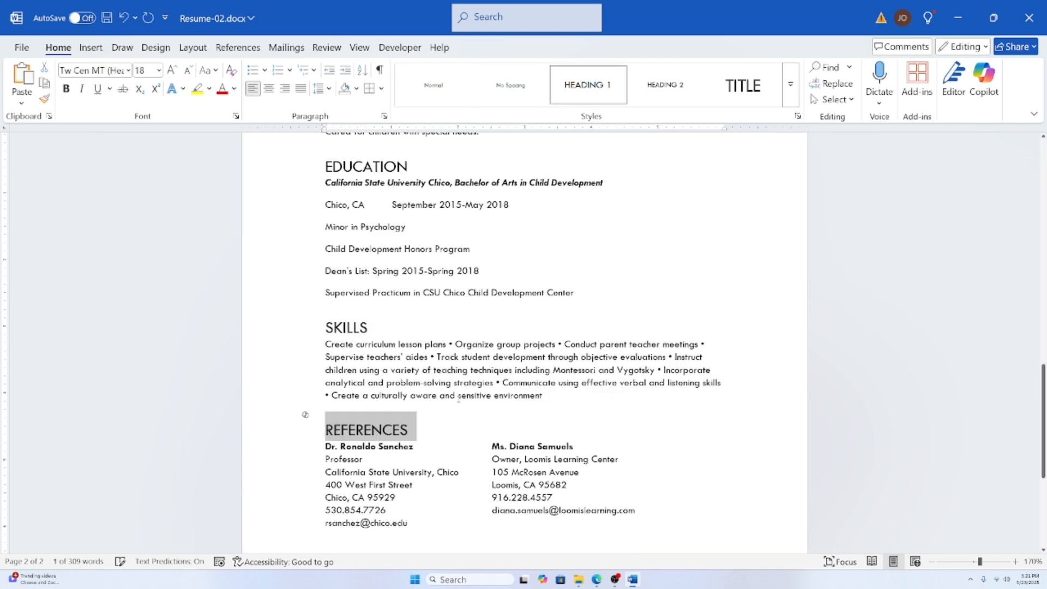
pyautogui.click(458, 403)
# Step: Apply the Heading 2 style to the Head Teacher job title under Experience
pyautogui.scroll(10, 442, 498)
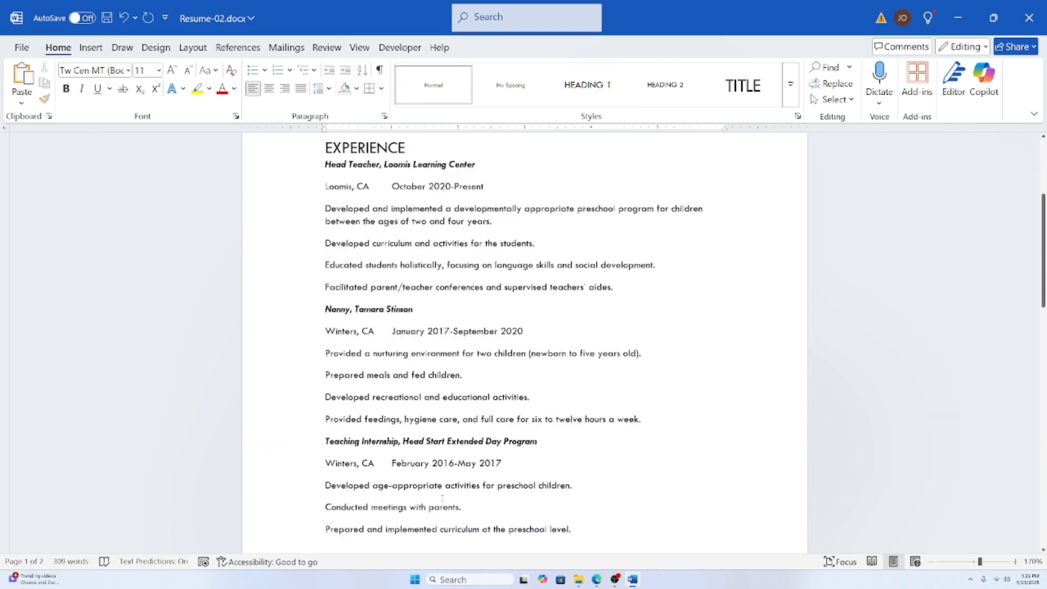
pyautogui.scroll(4, 442, 498)
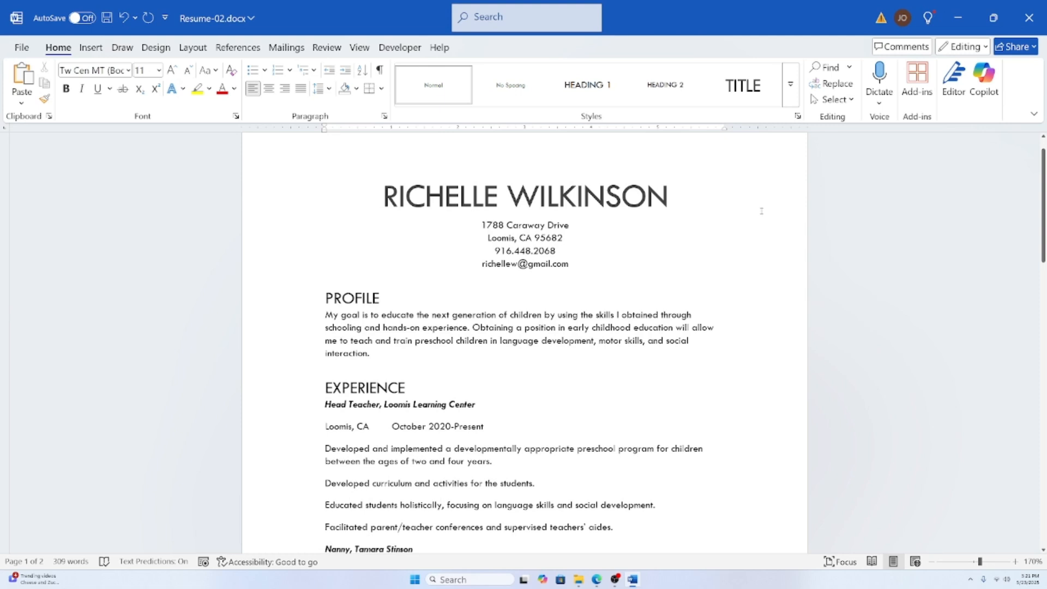
pyautogui.click(790, 84)
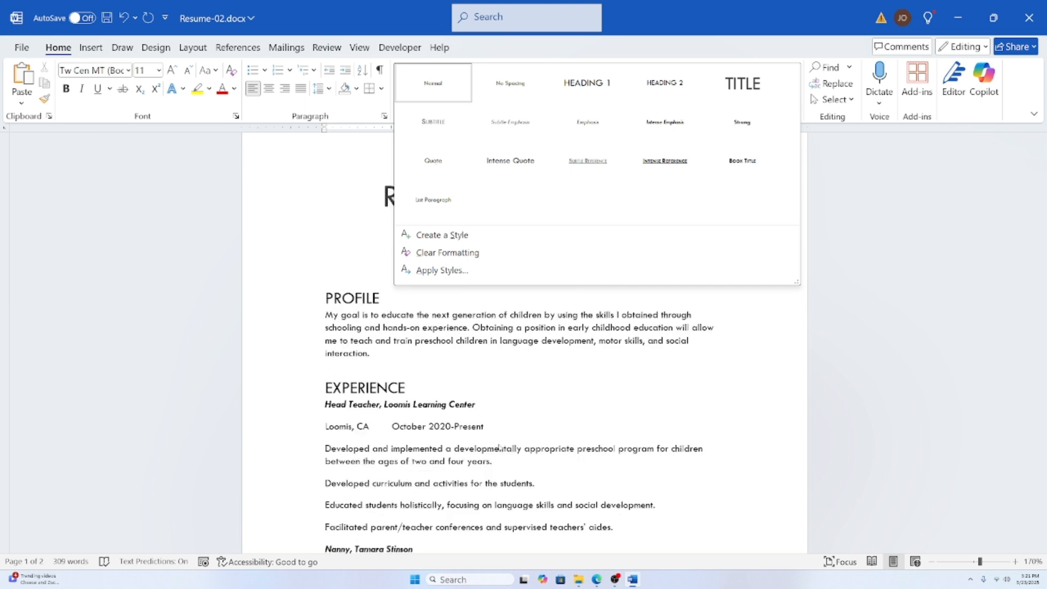
pyautogui.click(499, 448)
pyautogui.scroll(-1, 482, 450)
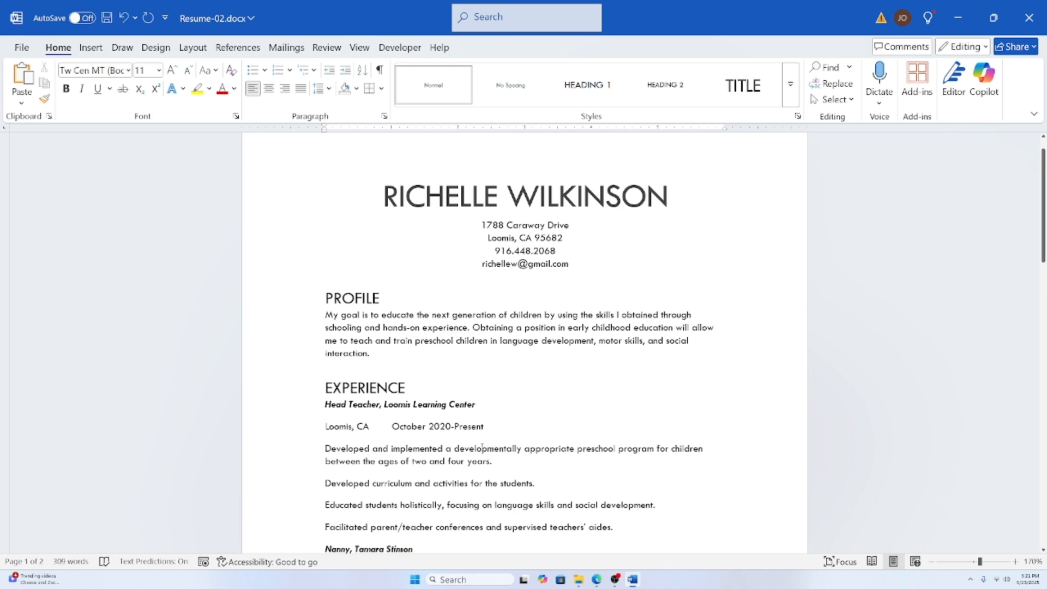
pyautogui.scroll(-3, 482, 448)
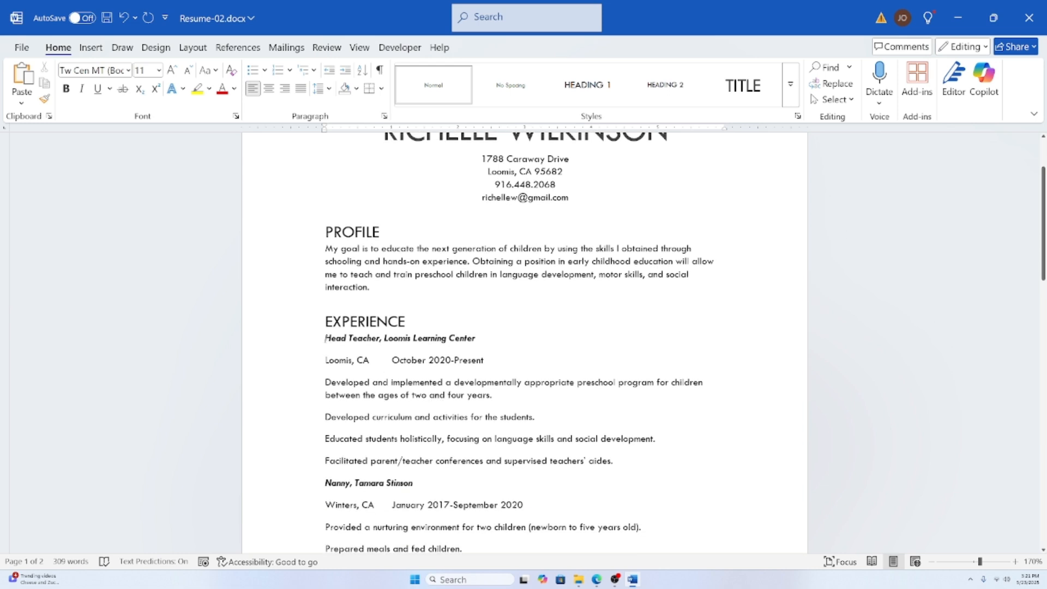
pyautogui.click(325, 338)
pyautogui.moveTo(325, 338); pyautogui.dragTo(379, 341)
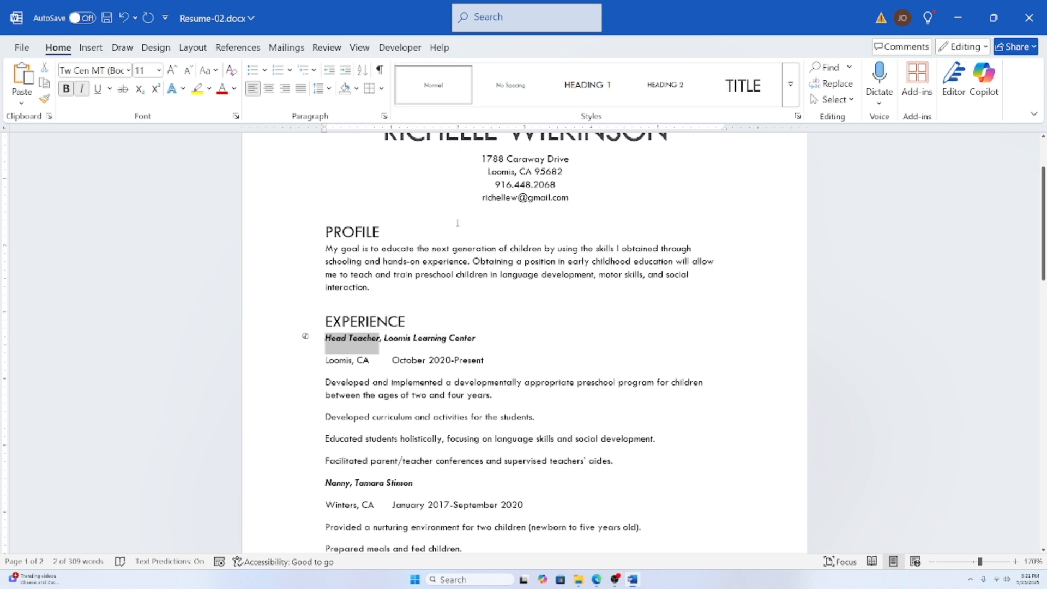
pyautogui.click(665, 84)
pyautogui.click(519, 438)
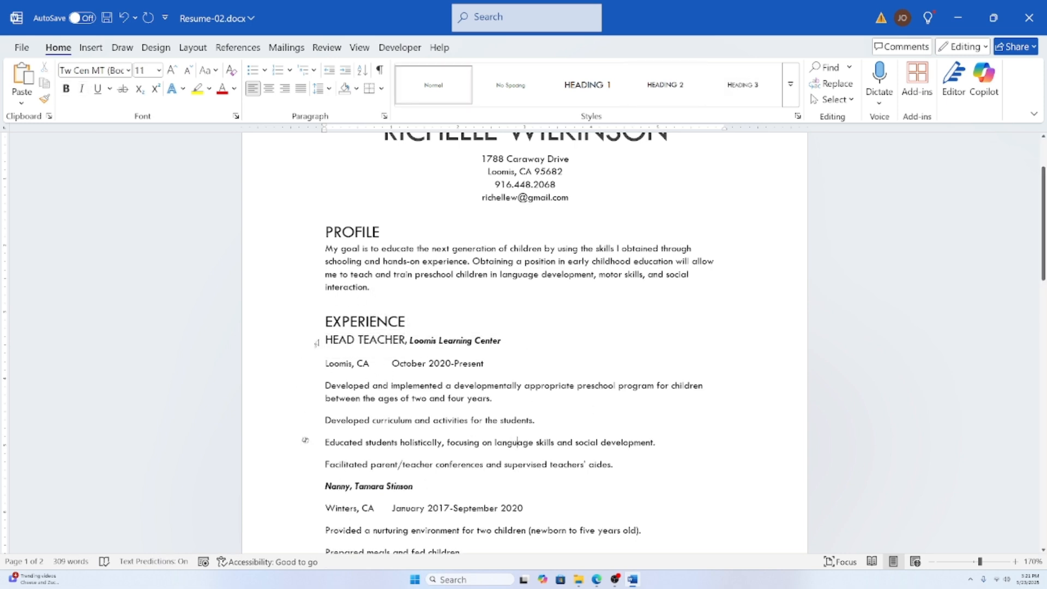
# Step: Apply the Heading 2 style to the Nanny and Teaching Internship job titles under Experience
pyautogui.scroll(-3, 376, 369)
pyautogui.moveTo(327, 412); pyautogui.dragTo(347, 419)
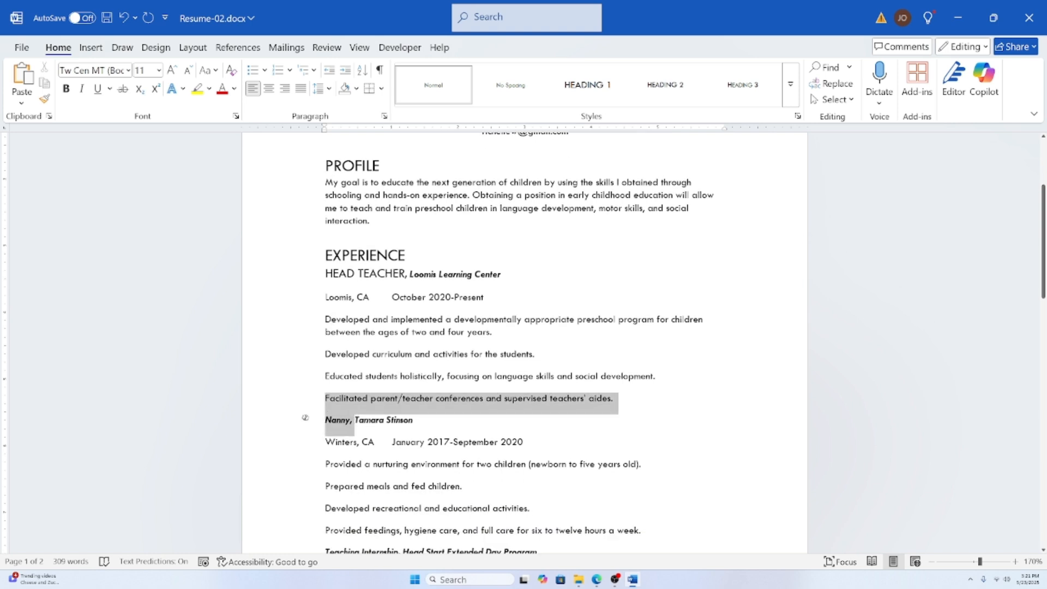
pyautogui.doubleClick(341, 420)
pyautogui.click(665, 85)
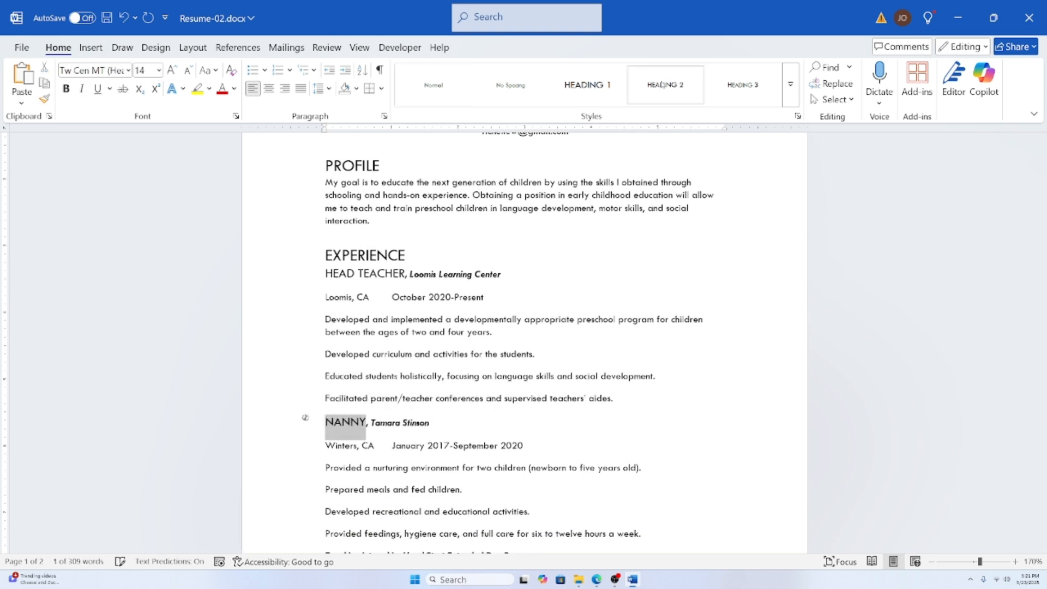
pyautogui.scroll(-6, 326, 389)
pyautogui.moveTo(326, 389); pyautogui.dragTo(398, 390)
pyautogui.click(635, 101)
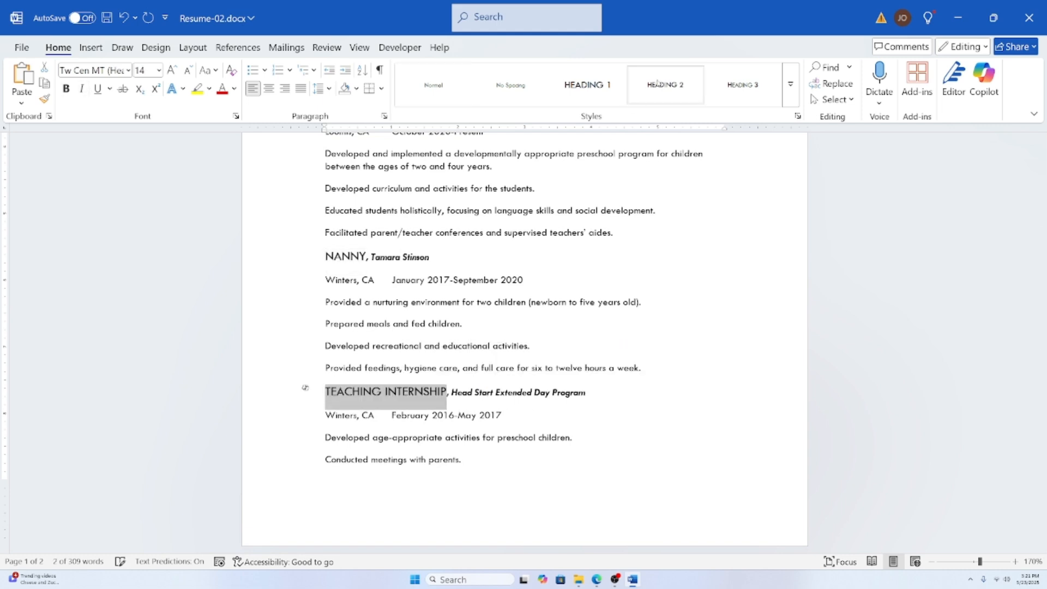
# Step: Review the styled pages and check the styles of the applicant's name line, address line, Experience heading and job titles
pyautogui.scroll(-10, 331, 428)
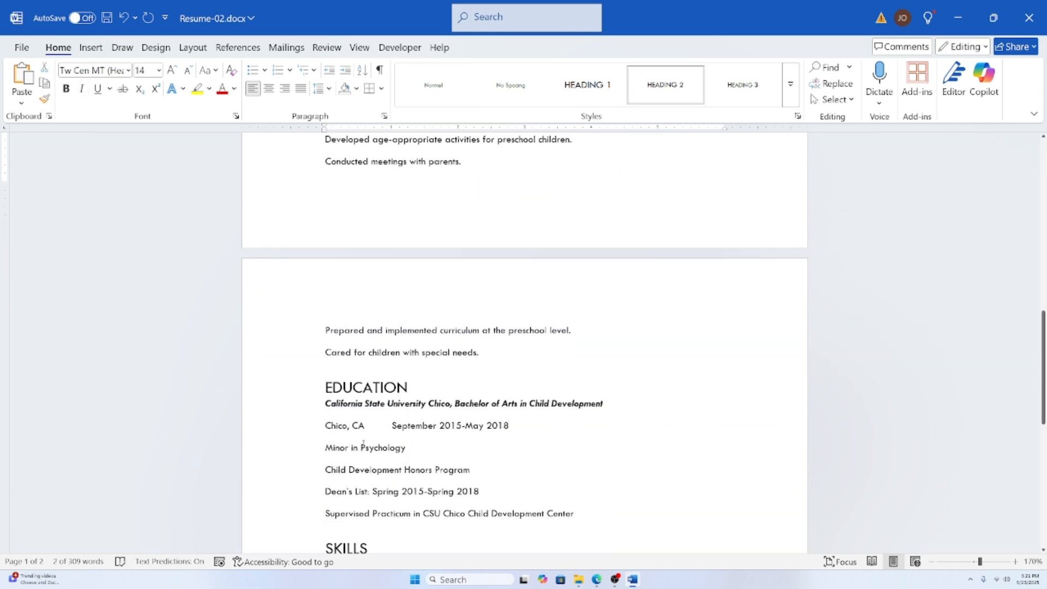
pyautogui.scroll(13, 337, 422)
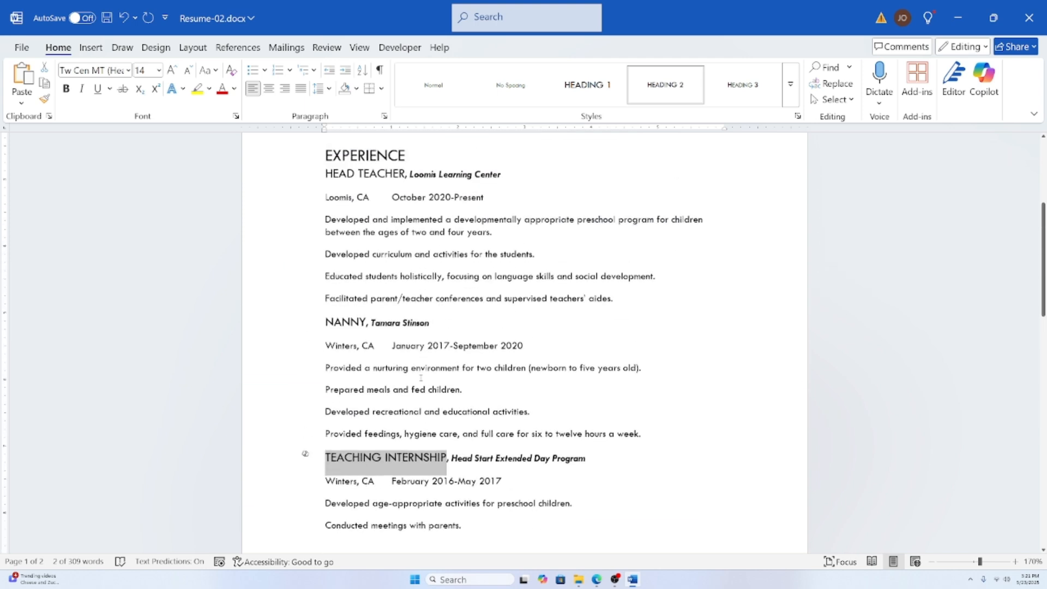
pyautogui.click(418, 379)
pyautogui.scroll(7, 431, 400)
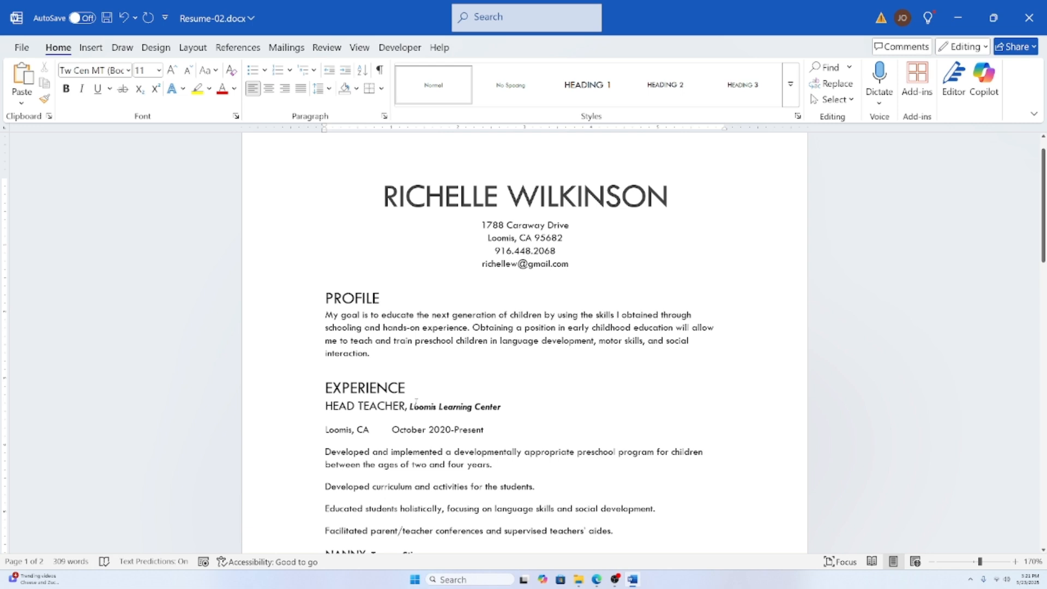
pyautogui.click(305, 181)
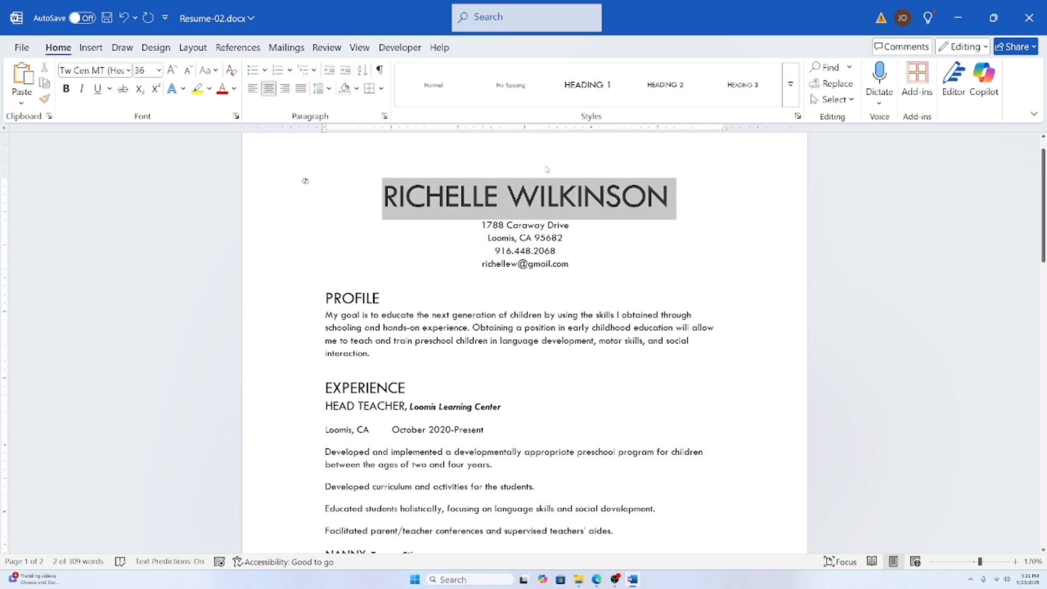
pyautogui.click(790, 83)
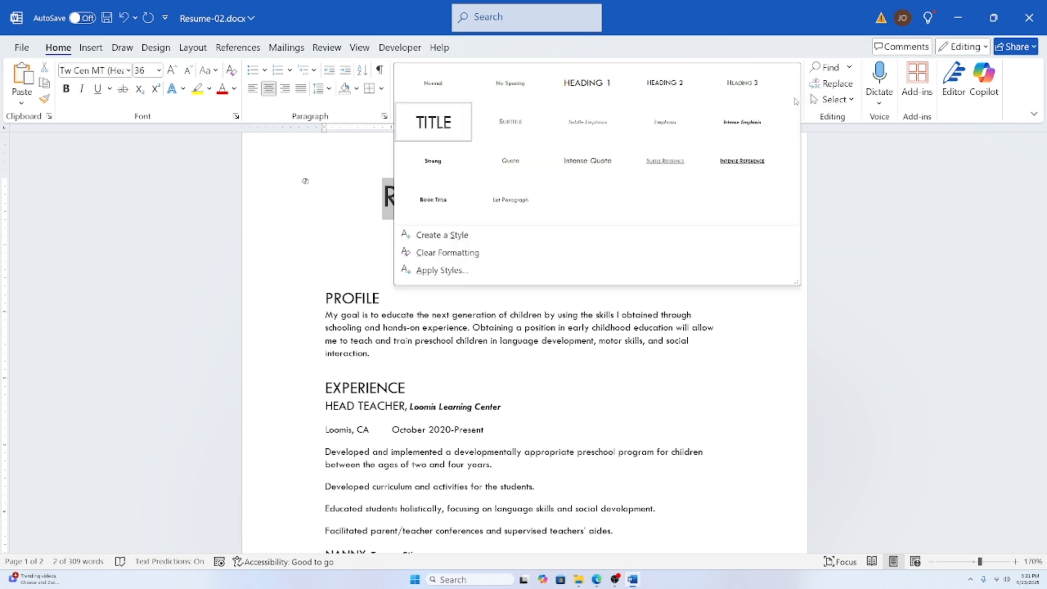
pyautogui.click(493, 351)
pyautogui.click(593, 229)
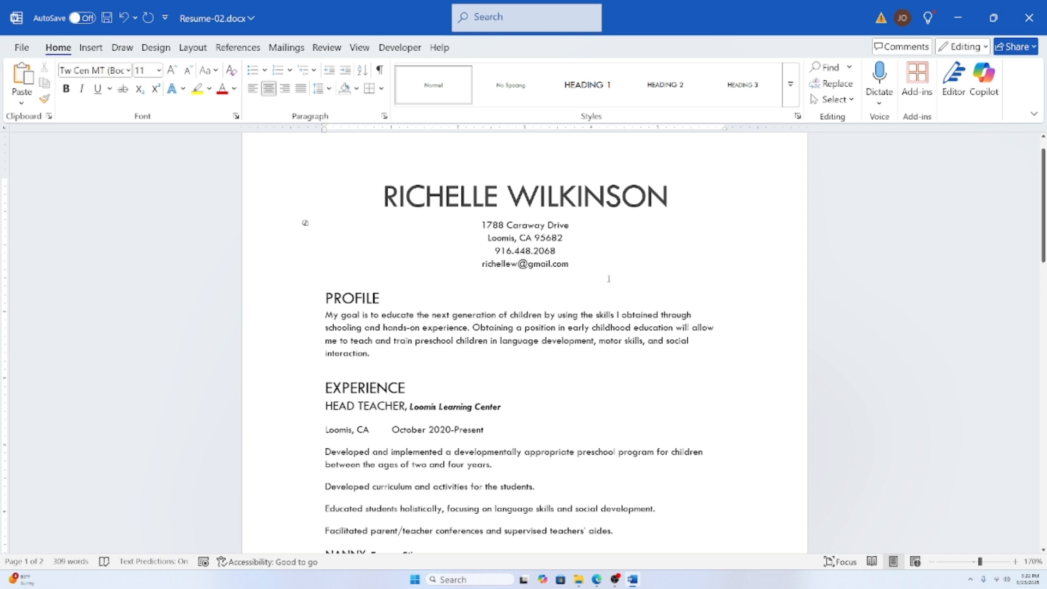
pyautogui.scroll(-3, 511, 278)
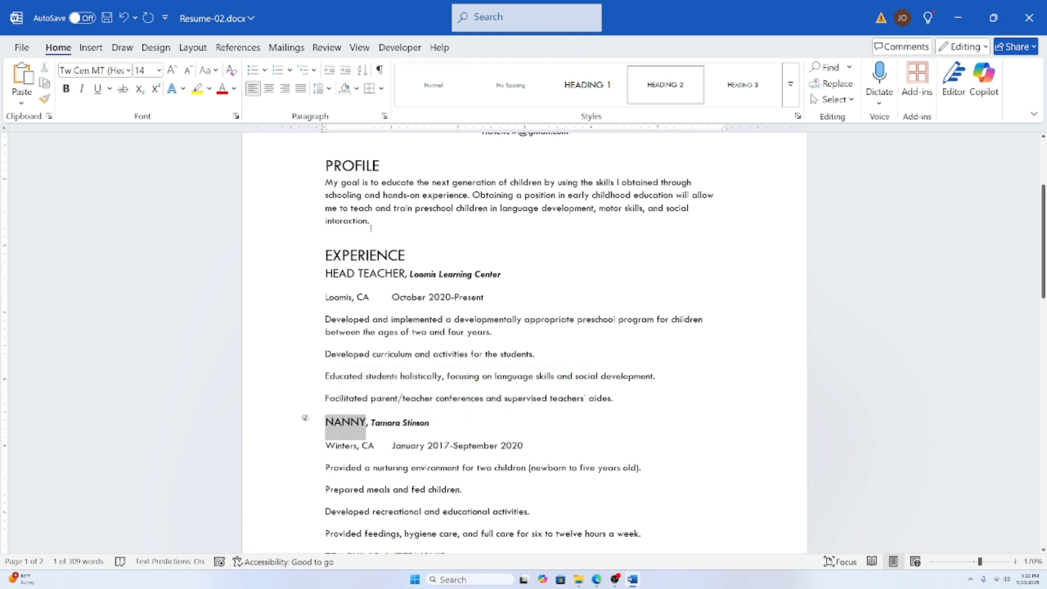
pyautogui.doubleClick(380, 260)
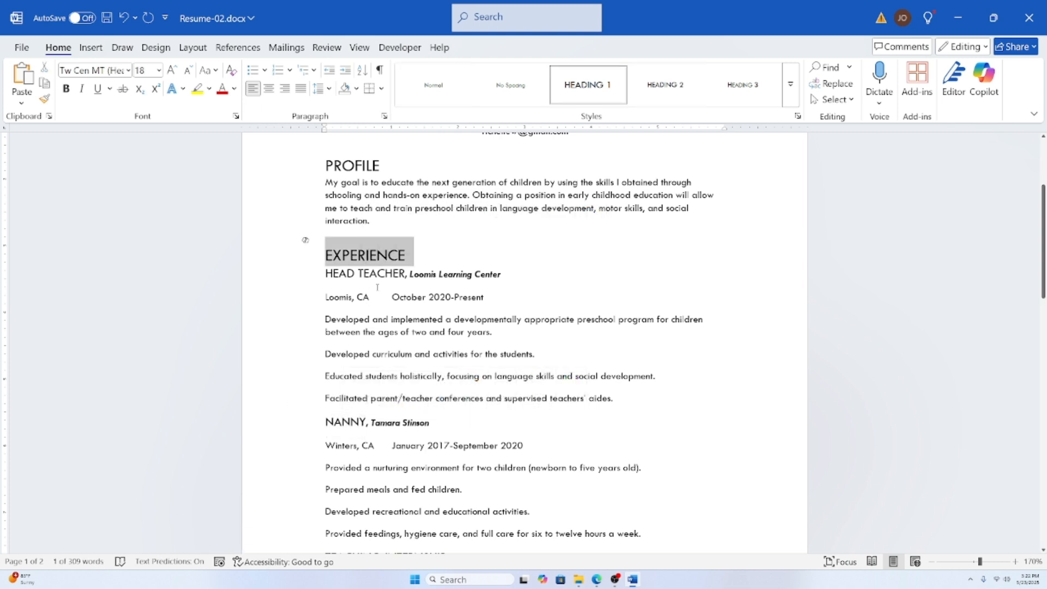
pyautogui.click(378, 272)
pyautogui.scroll(3, 359, 399)
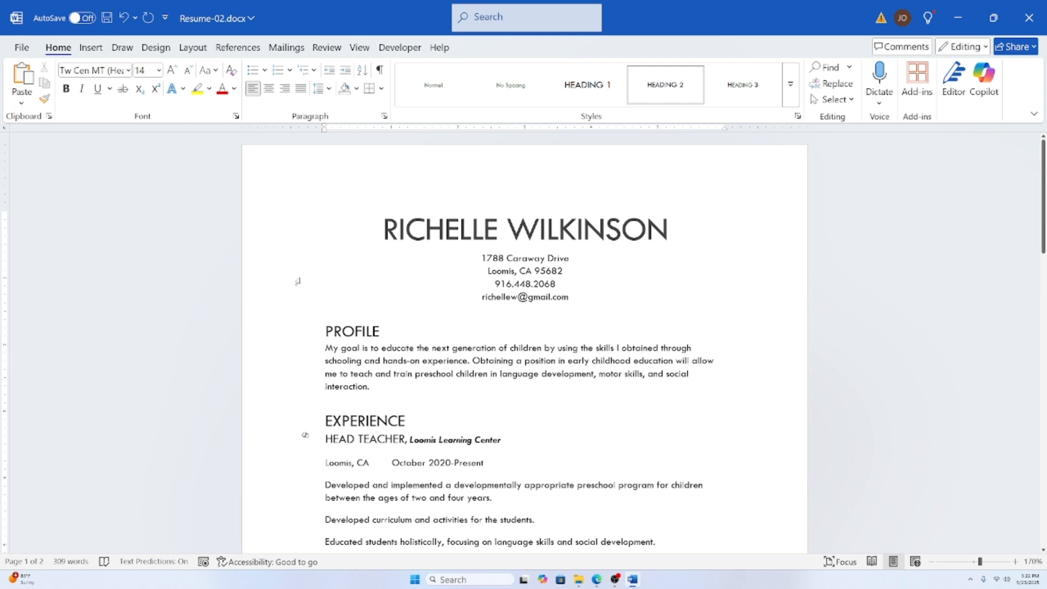
# Step: Apply the Basic (Simple) style set to the document and look over the available themes
pyautogui.click(150, 53)
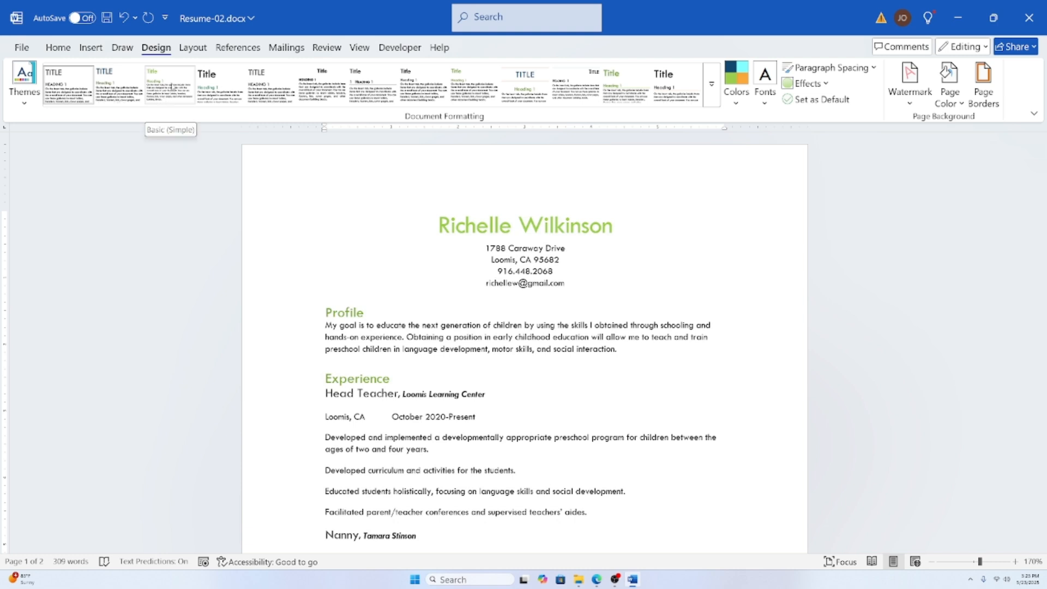
pyautogui.click(172, 87)
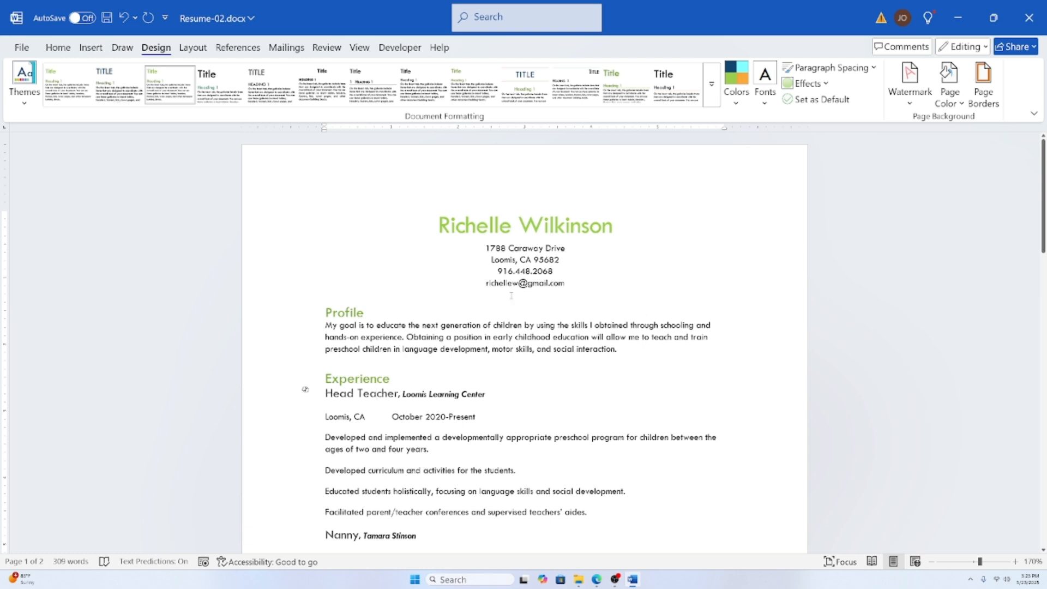
pyautogui.scroll(-2, 512, 295)
pyautogui.scroll(2, 512, 295)
pyautogui.click(25, 83)
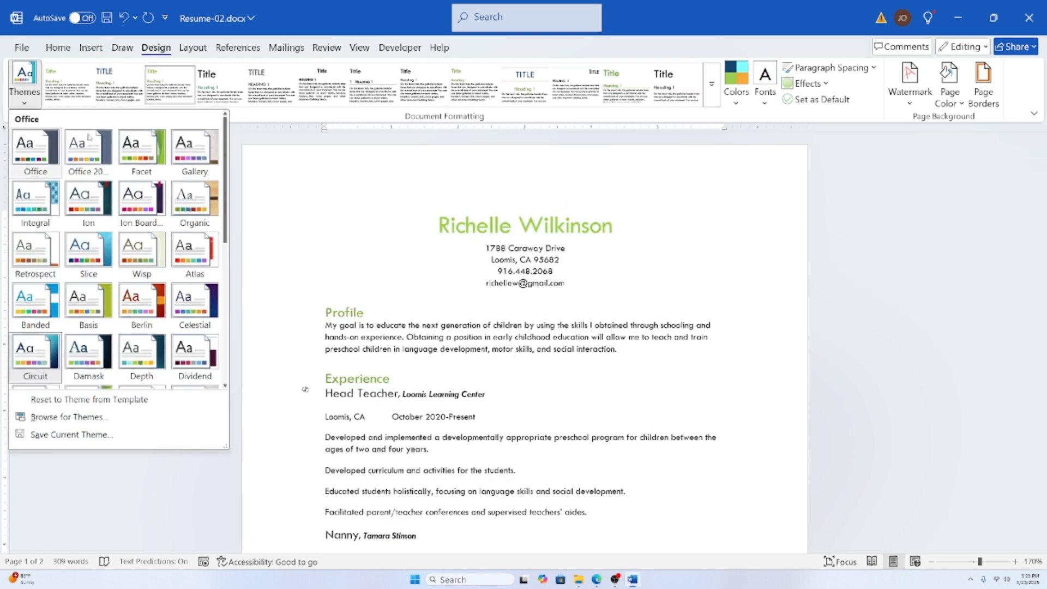
pyautogui.click(178, 88)
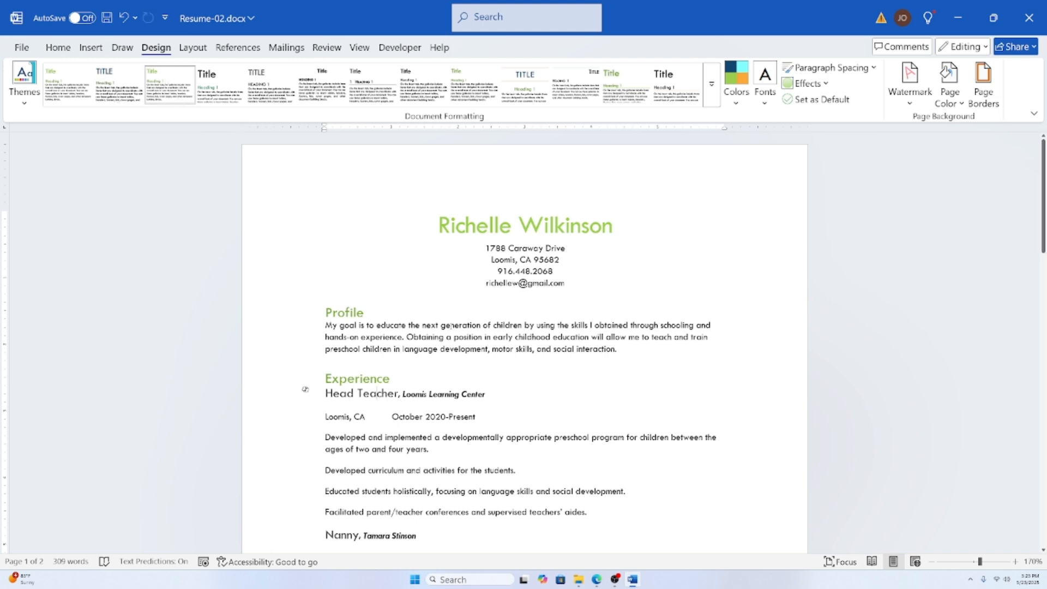
pyautogui.scroll(-5, 329, 288)
pyautogui.scroll(4, 329, 287)
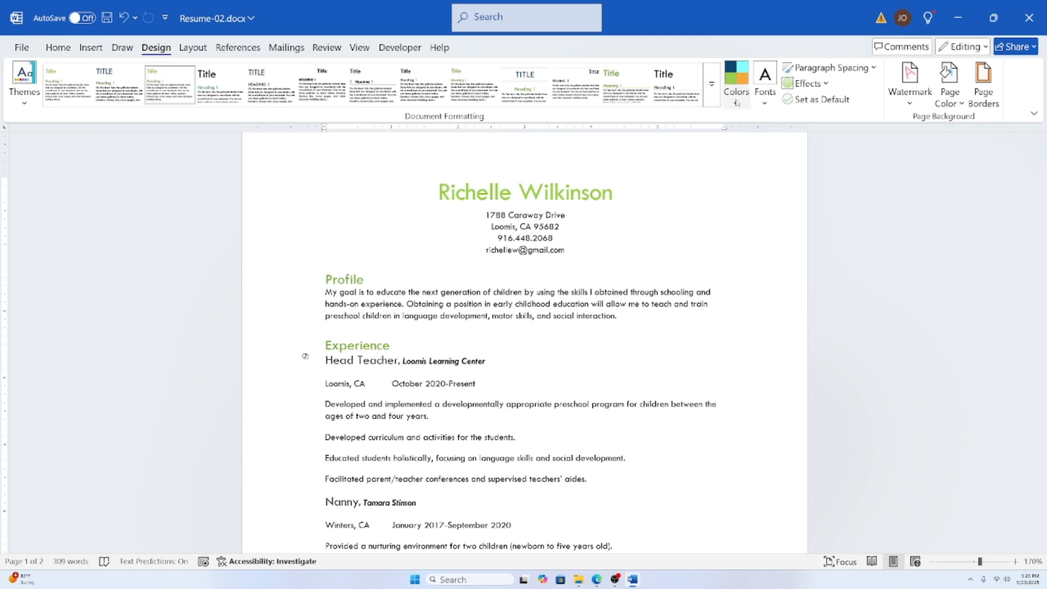
# Step: Try the Red Orange theme colors on the document and look over the pages
pyautogui.click(737, 103)
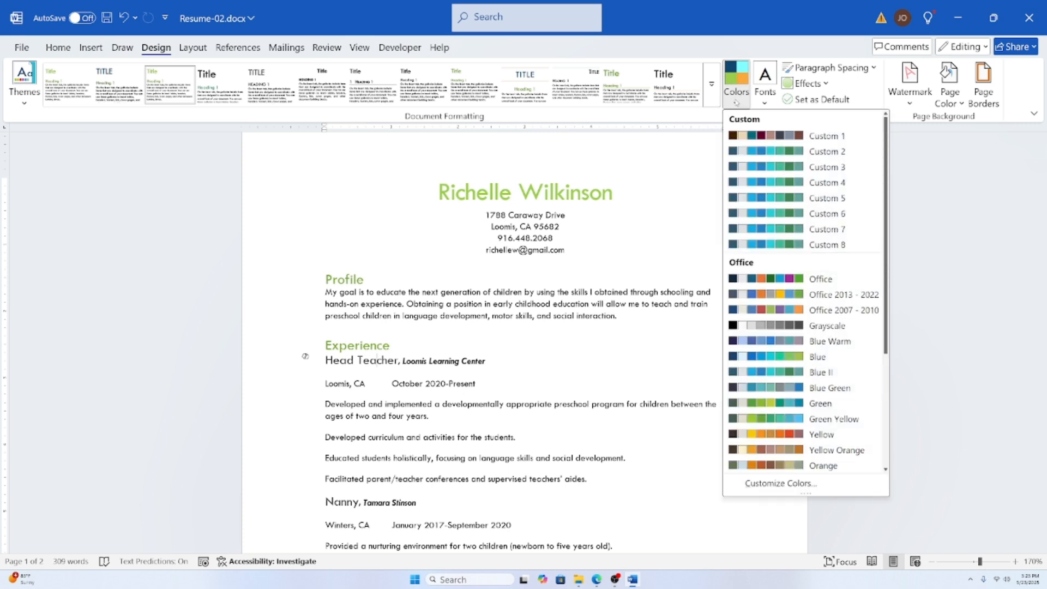
pyautogui.scroll(-3, 816, 381)
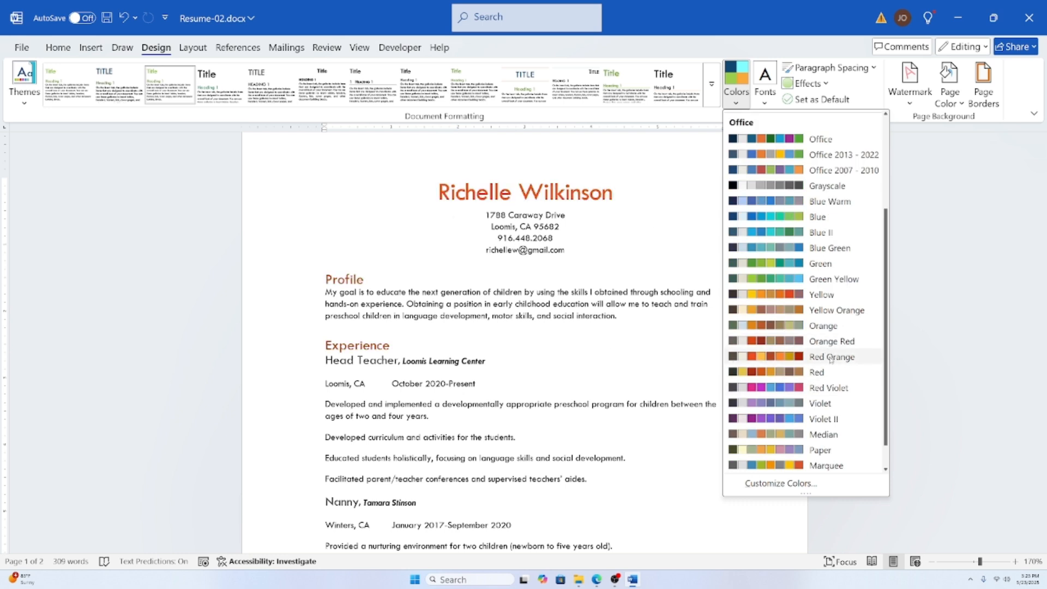
pyautogui.click(829, 358)
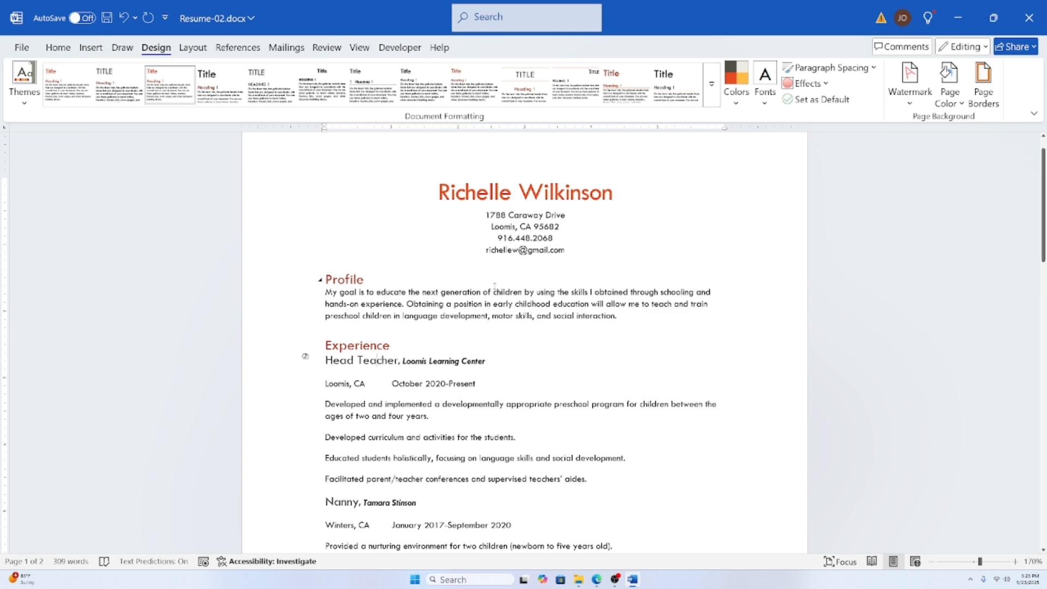
pyautogui.scroll(-20, 305, 356)
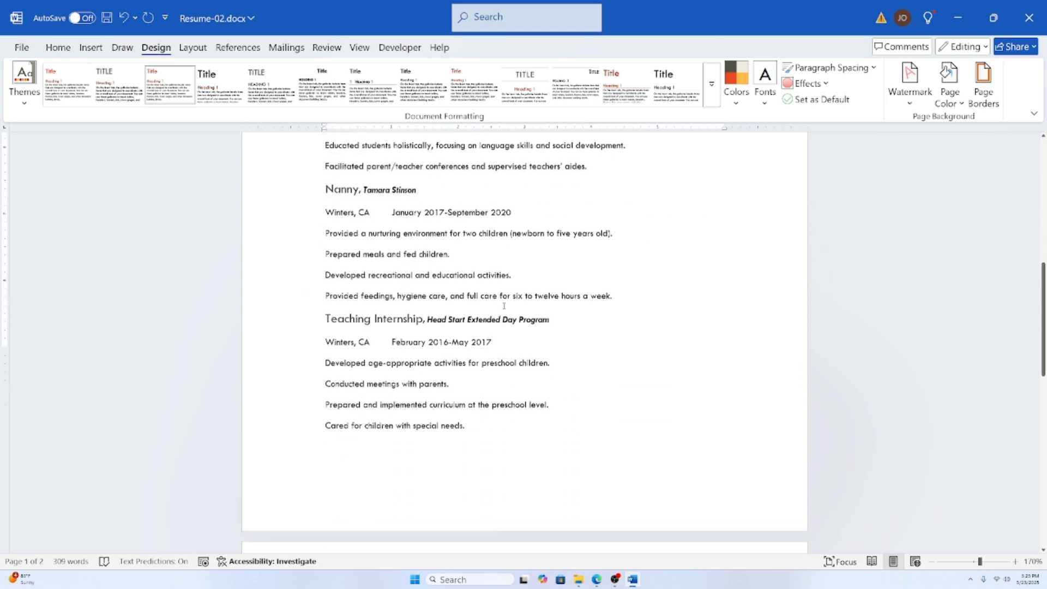
pyautogui.scroll(20, 476, 311)
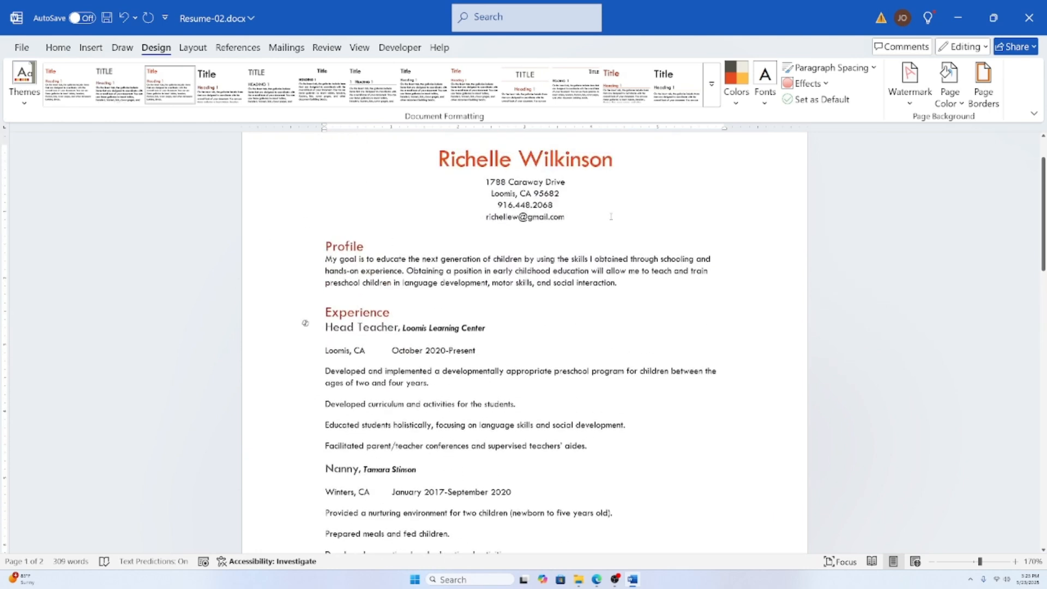
# Step: Change the document's theme colors to Violet II and check the selected color set
pyautogui.click(736, 84)
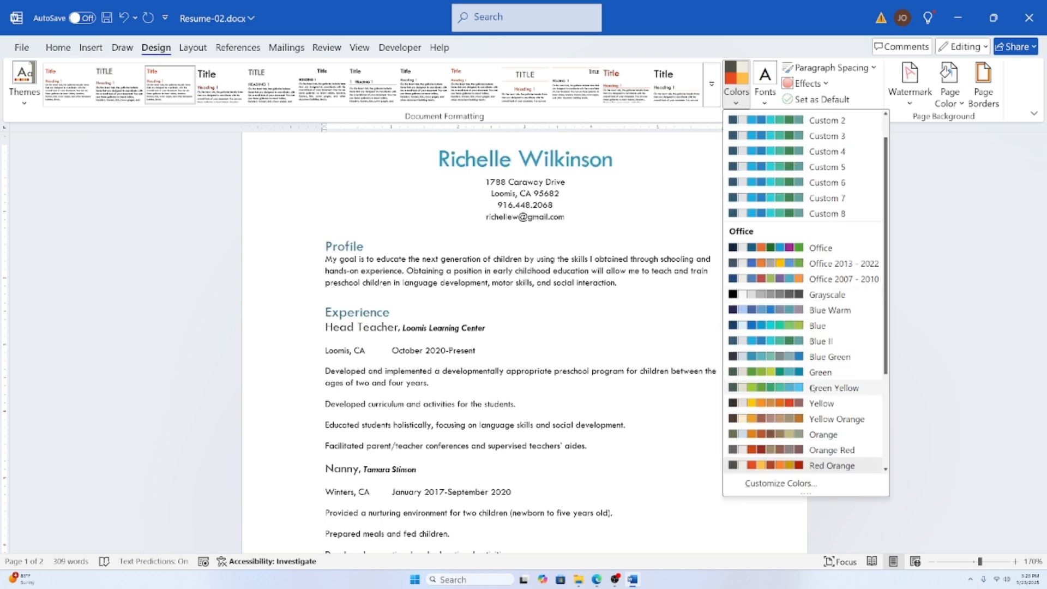
pyautogui.scroll(-3, 818, 381)
pyautogui.click(821, 388)
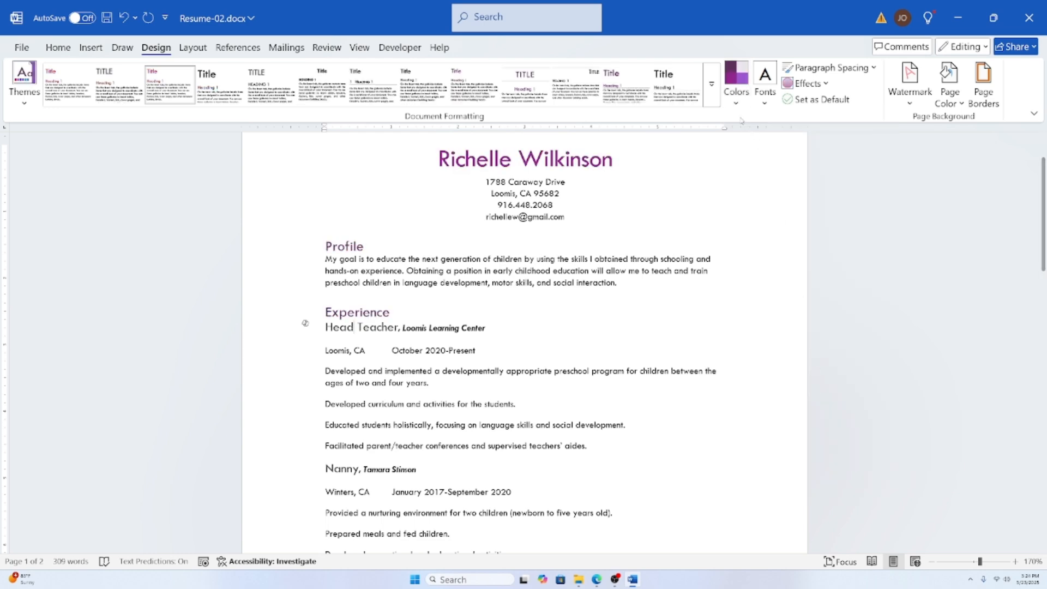
pyautogui.click(736, 104)
pyautogui.scroll(-3, 818, 382)
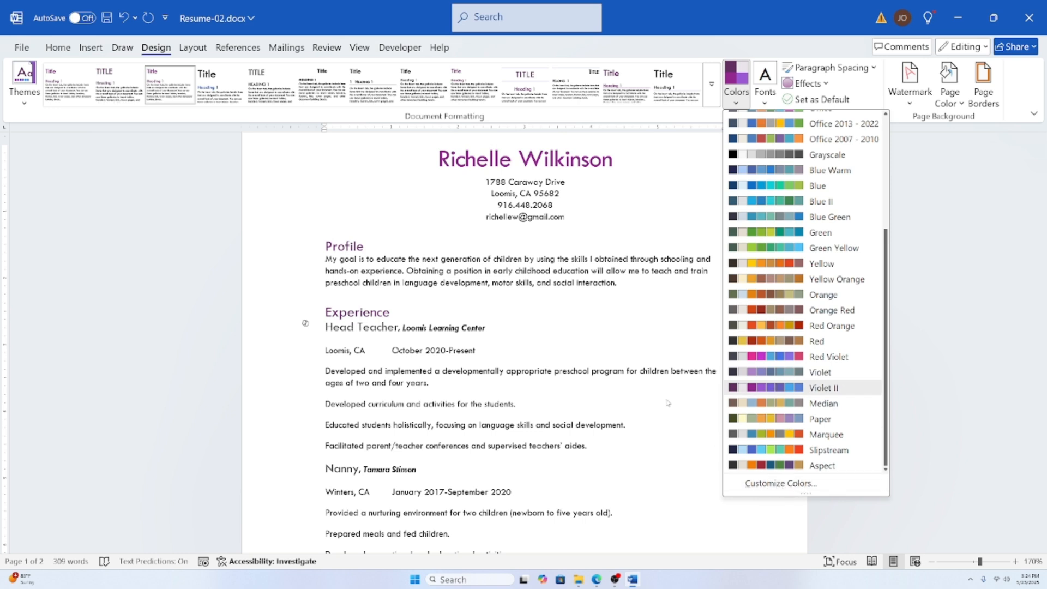
pyautogui.click(583, 234)
# Step: Change the document's theme fonts to Corbel
pyautogui.scroll(2, 583, 234)
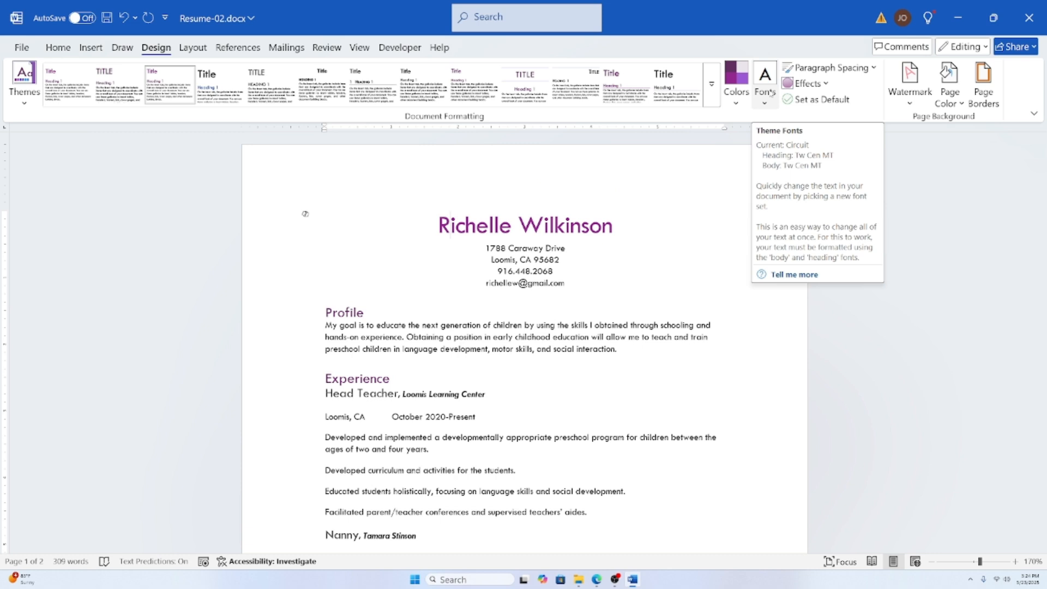
pyautogui.click(772, 94)
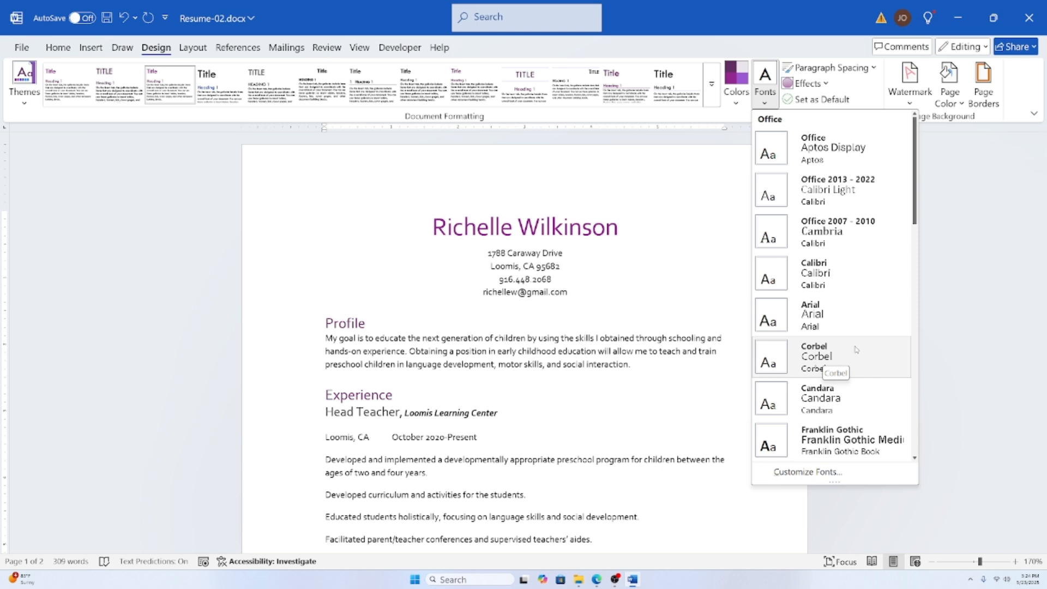
pyautogui.click(855, 369)
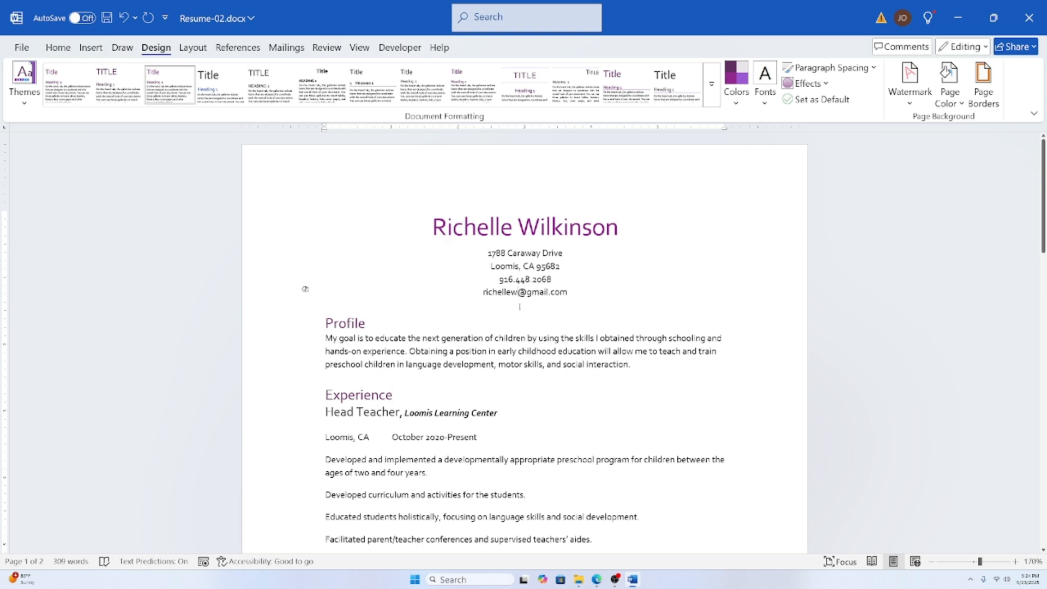
# Step: Try bold, italic and underline on the name heading of the resume and remove all three again
pyautogui.click(586, 285)
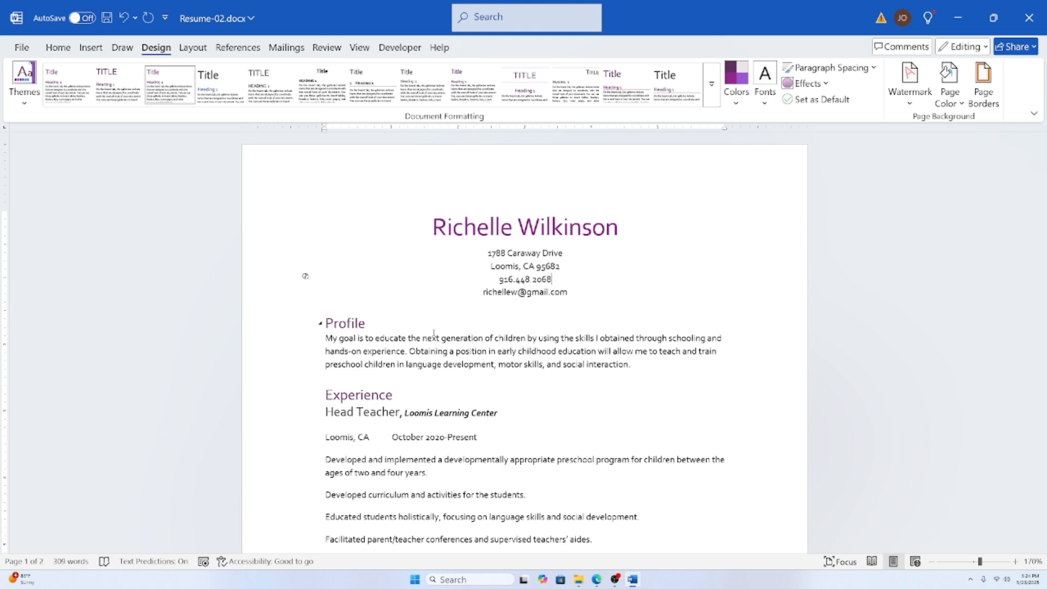
pyautogui.click(430, 225)
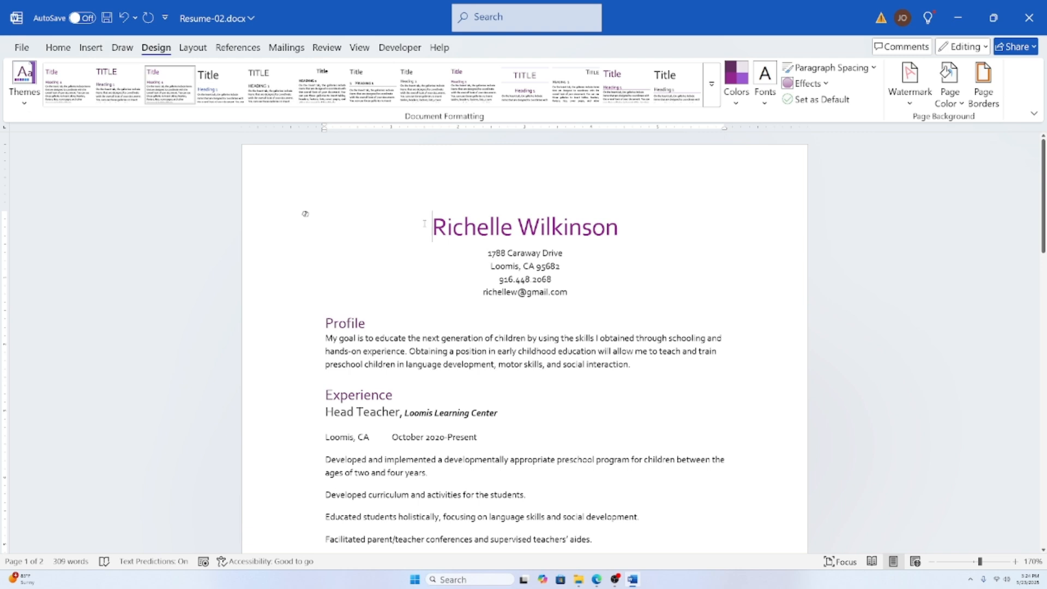
pyautogui.click(58, 48)
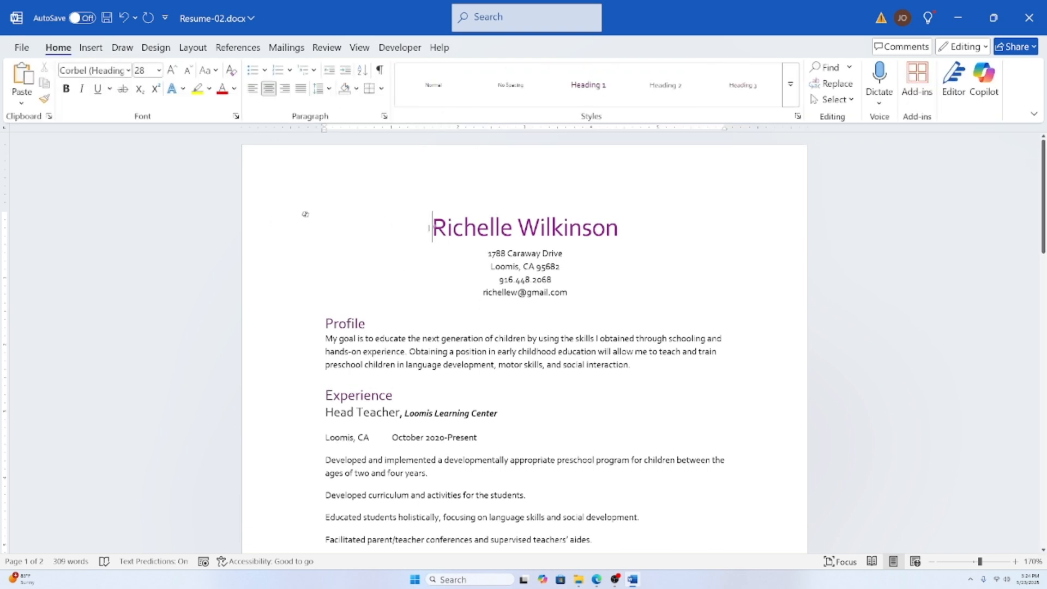
pyautogui.moveTo(430, 227); pyautogui.dragTo(618, 229)
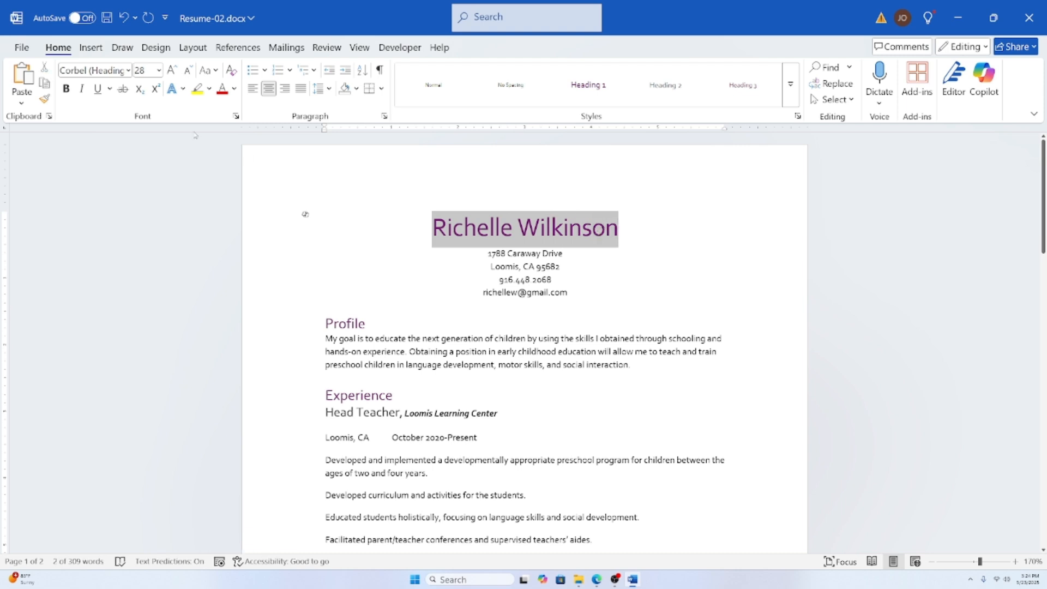
pyautogui.click(65, 92)
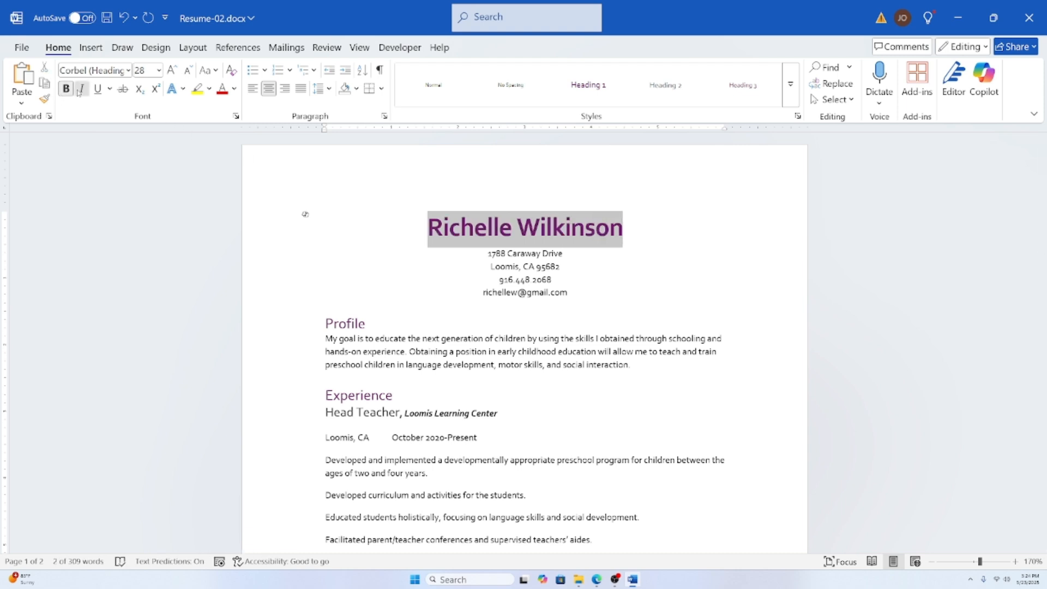
pyautogui.click(82, 89)
pyautogui.click(97, 89)
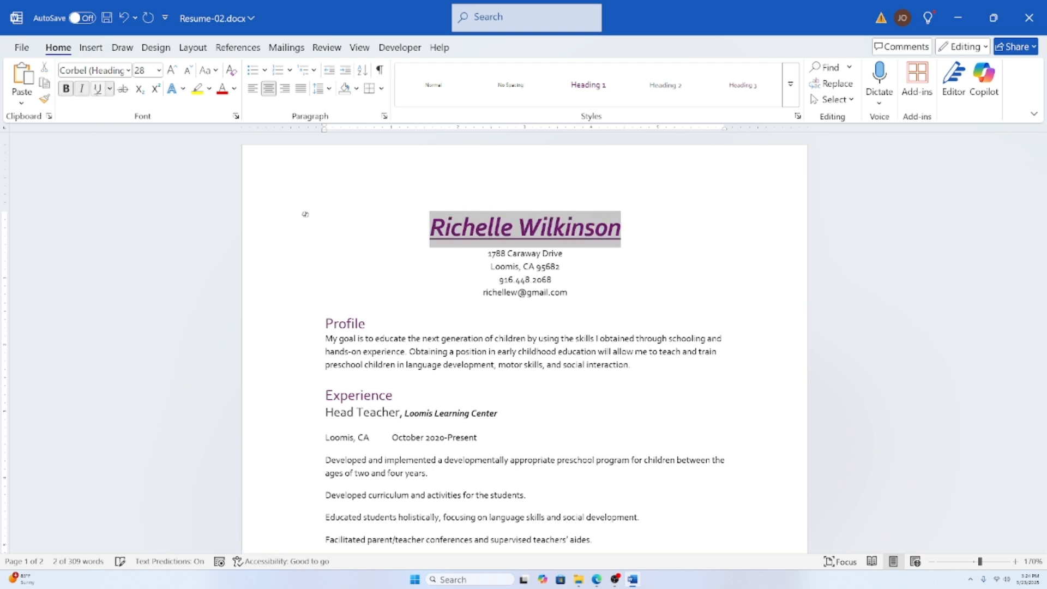
pyautogui.click(66, 89)
pyautogui.click(82, 88)
pyautogui.click(97, 89)
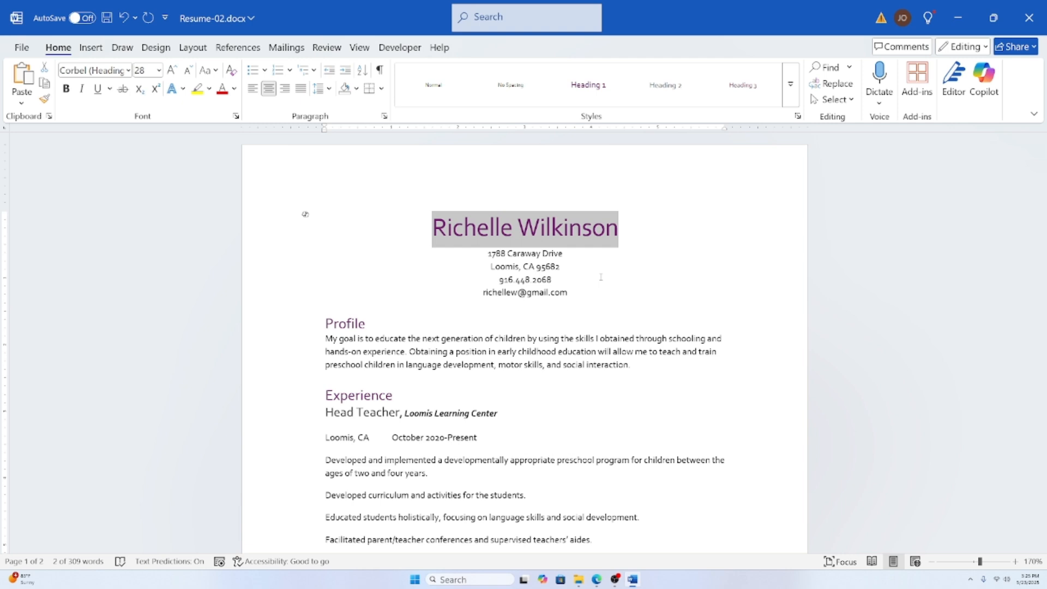
# Step: Try font sizes 26 and 36 on the name heading and return it to 28
pyautogui.click(600, 277)
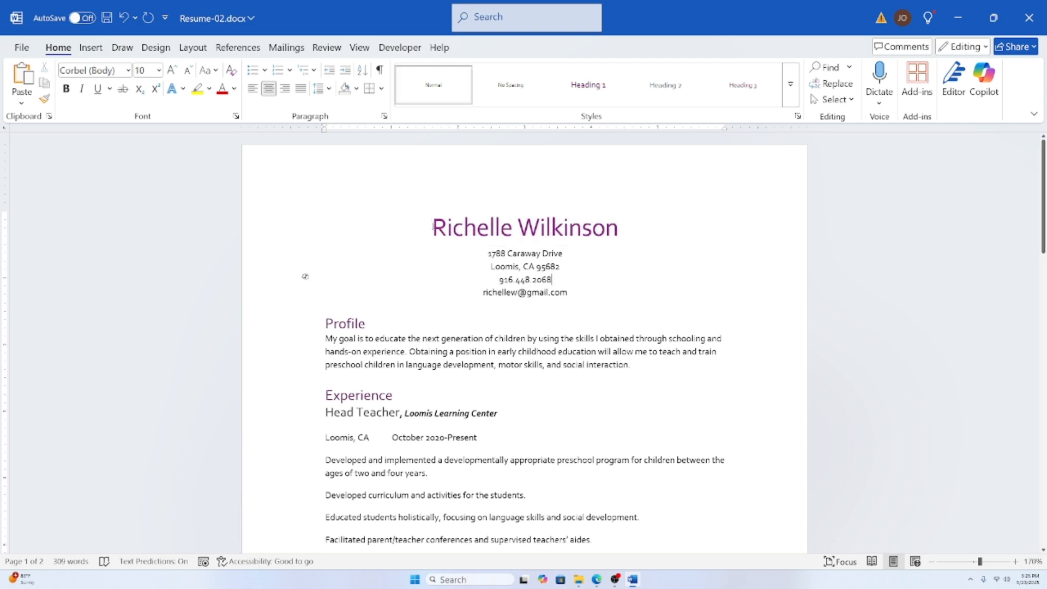
pyautogui.click(305, 214)
pyautogui.press('Right')
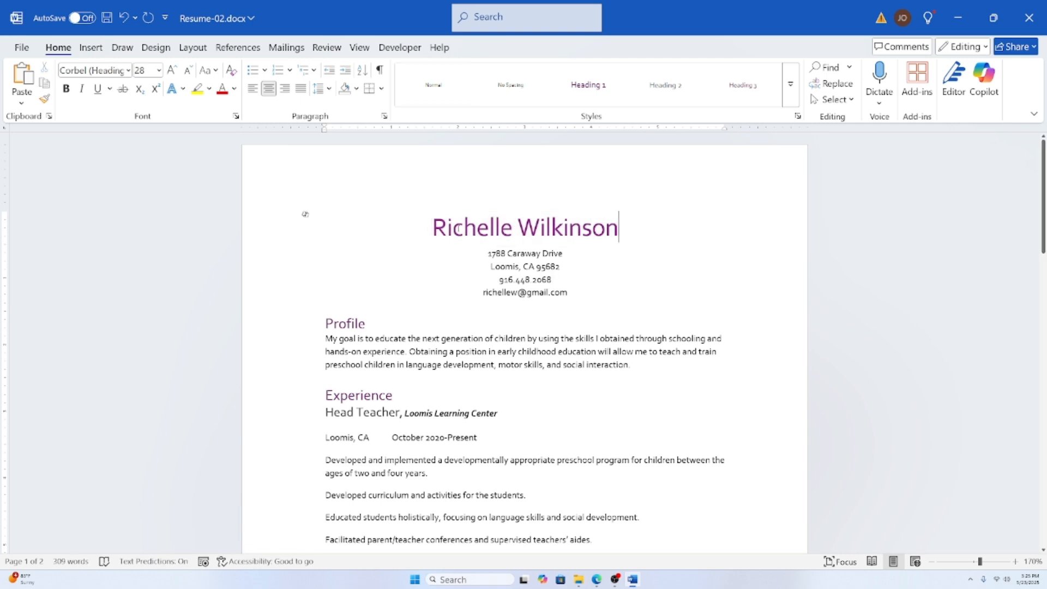
pyautogui.click(304, 214)
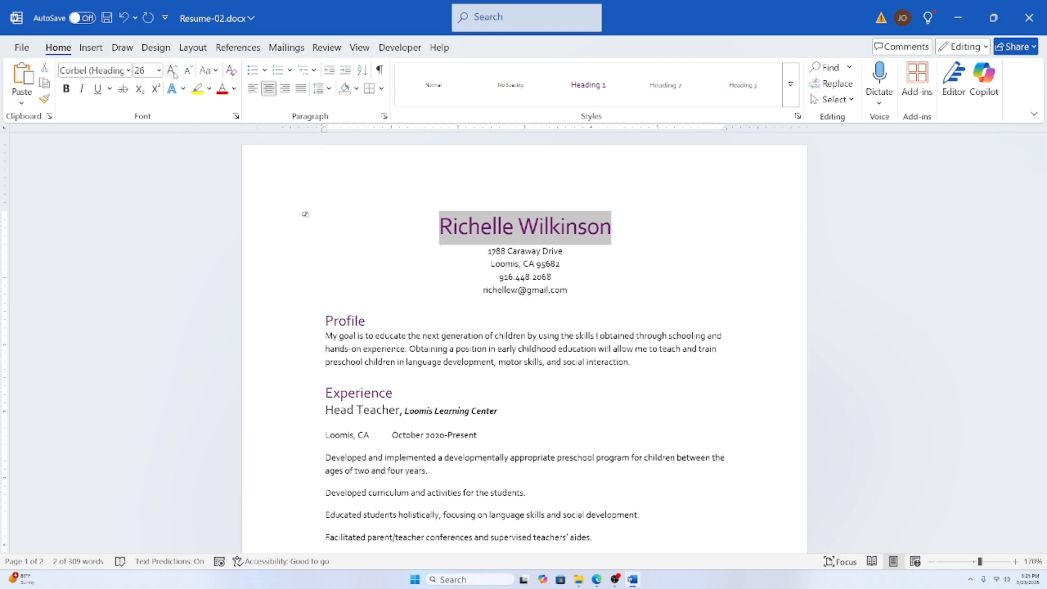
pyautogui.click(176, 71)
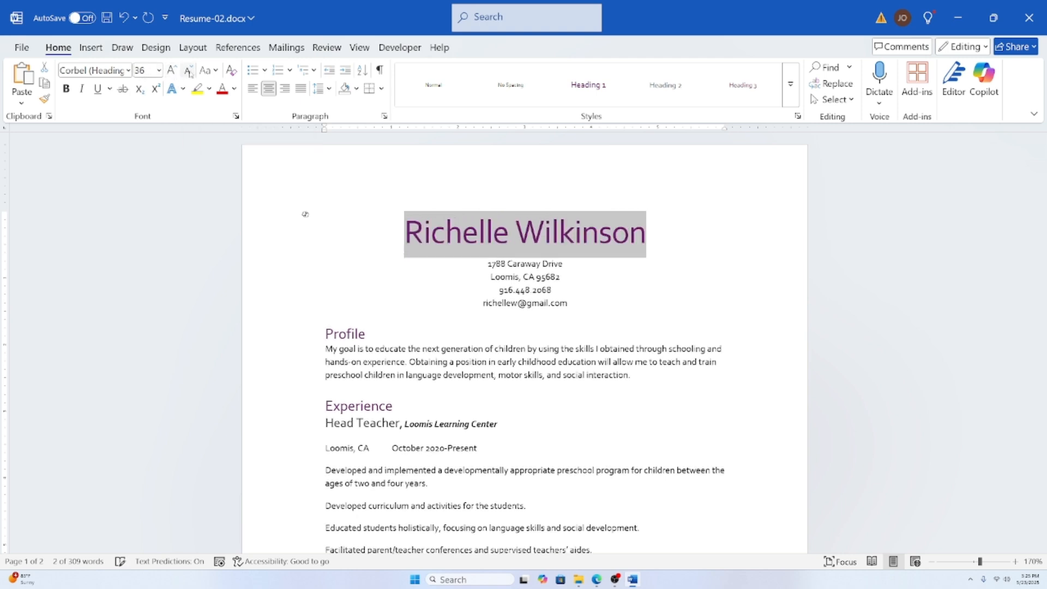
pyautogui.click(188, 70)
pyautogui.press('Right')
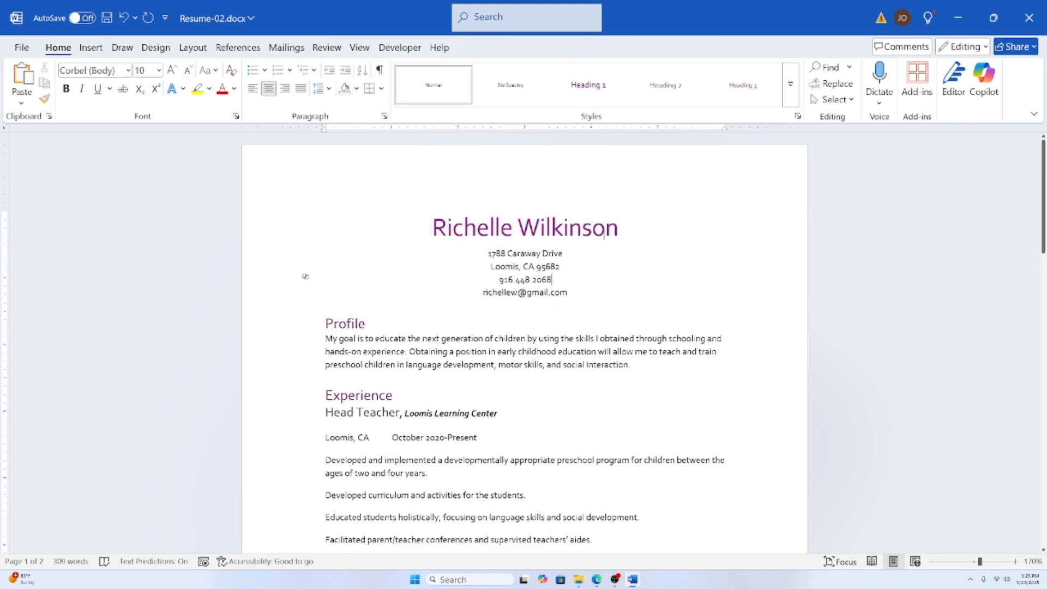
# Step: Make the Profile heading bold and increase its font size to 18
pyautogui.moveTo(433, 227); pyautogui.dragTo(618, 228)
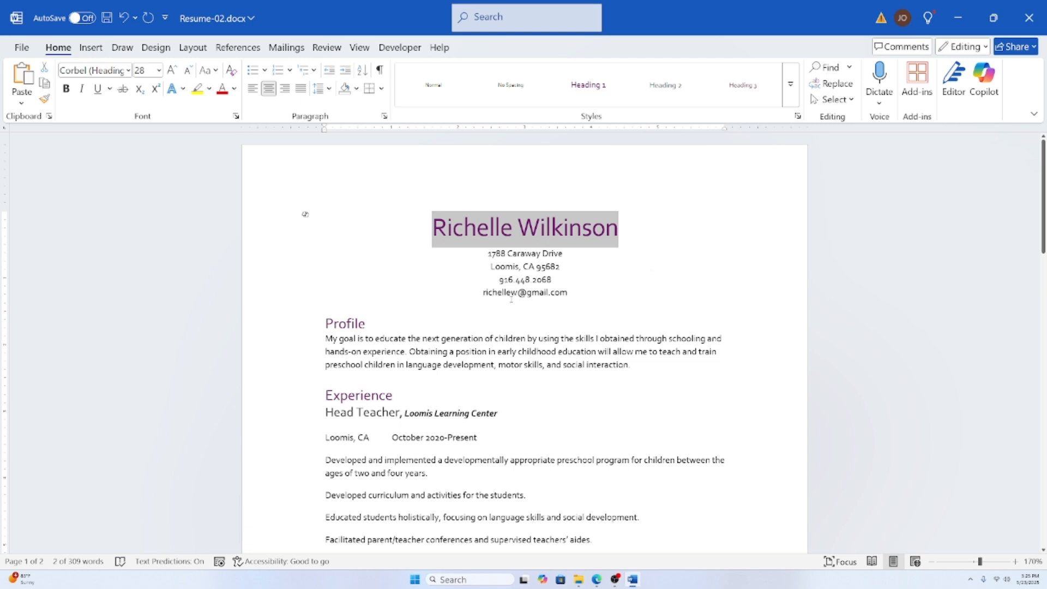
pyautogui.click(381, 319)
pyautogui.scroll(-2, 360, 322)
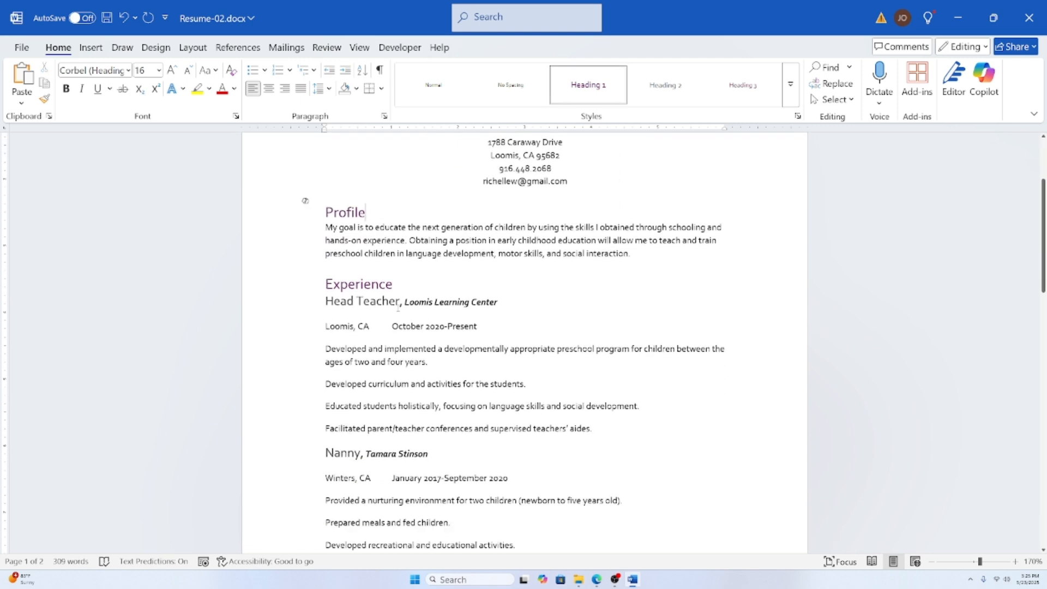
pyautogui.doubleClick(339, 259)
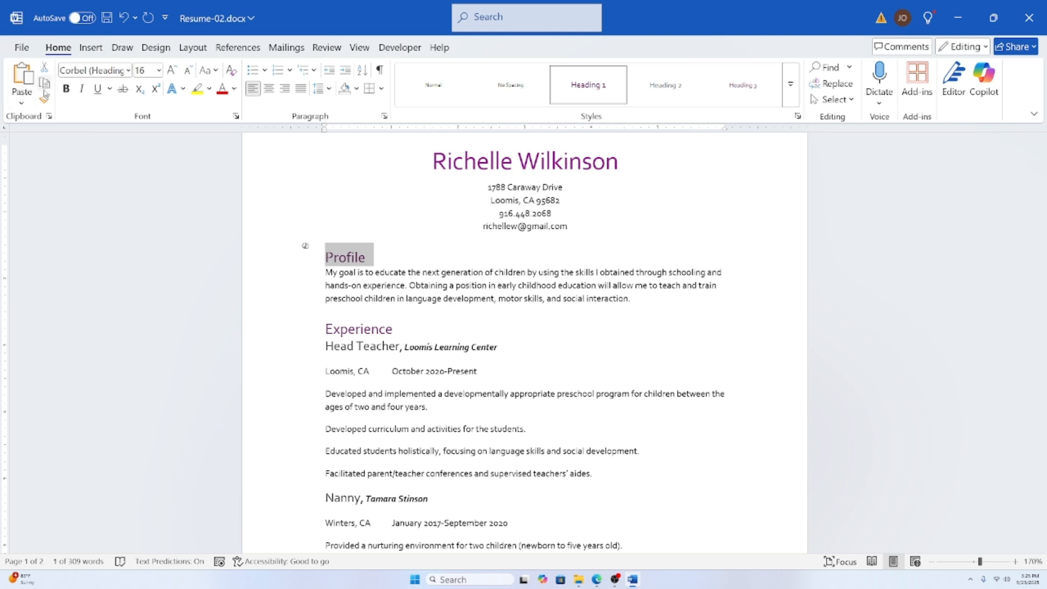
pyautogui.click(66, 88)
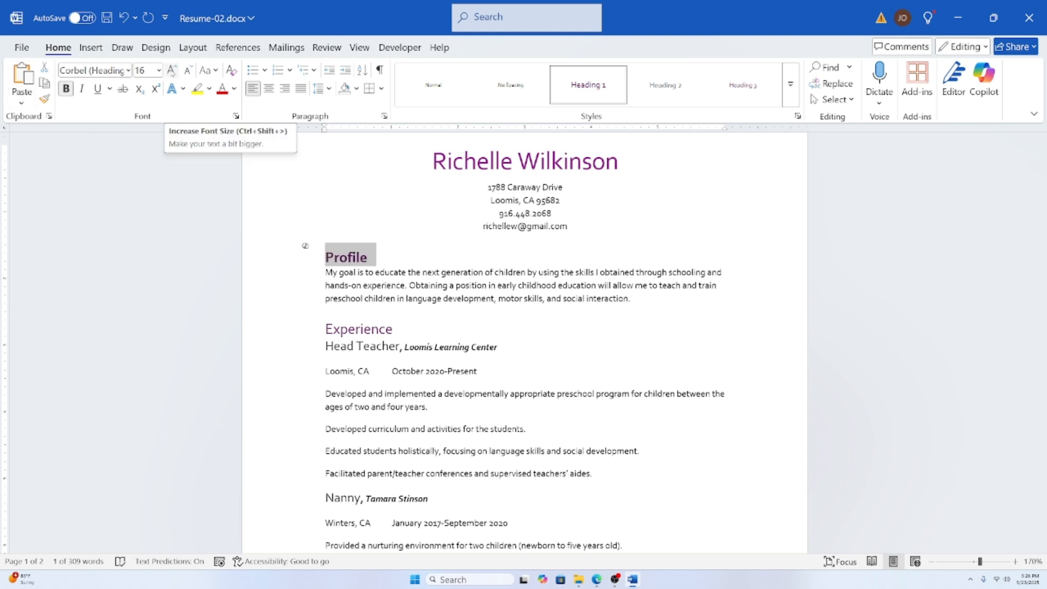
pyautogui.click(172, 69)
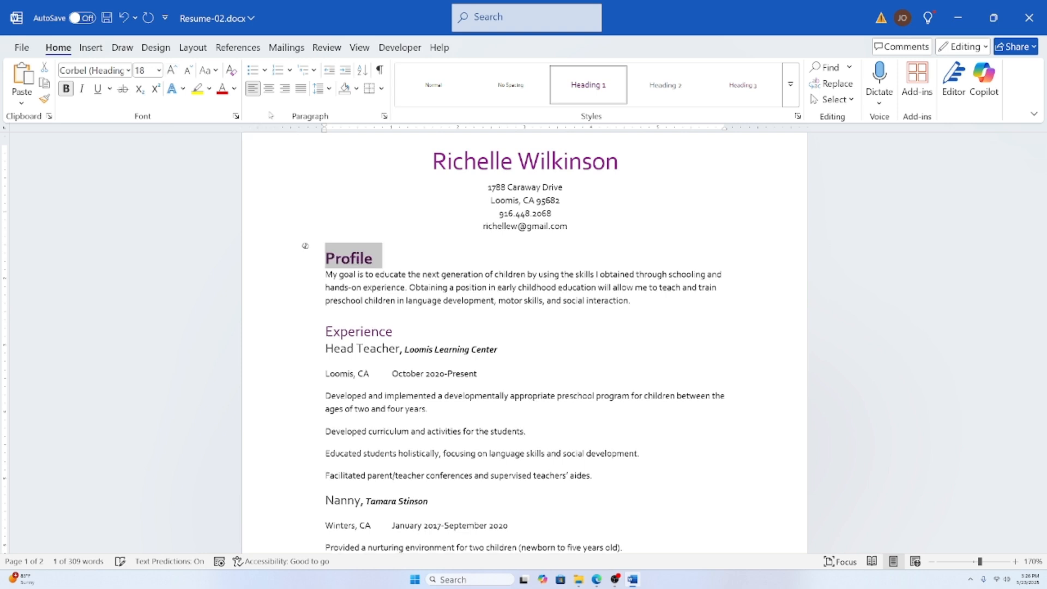
pyautogui.click(376, 260)
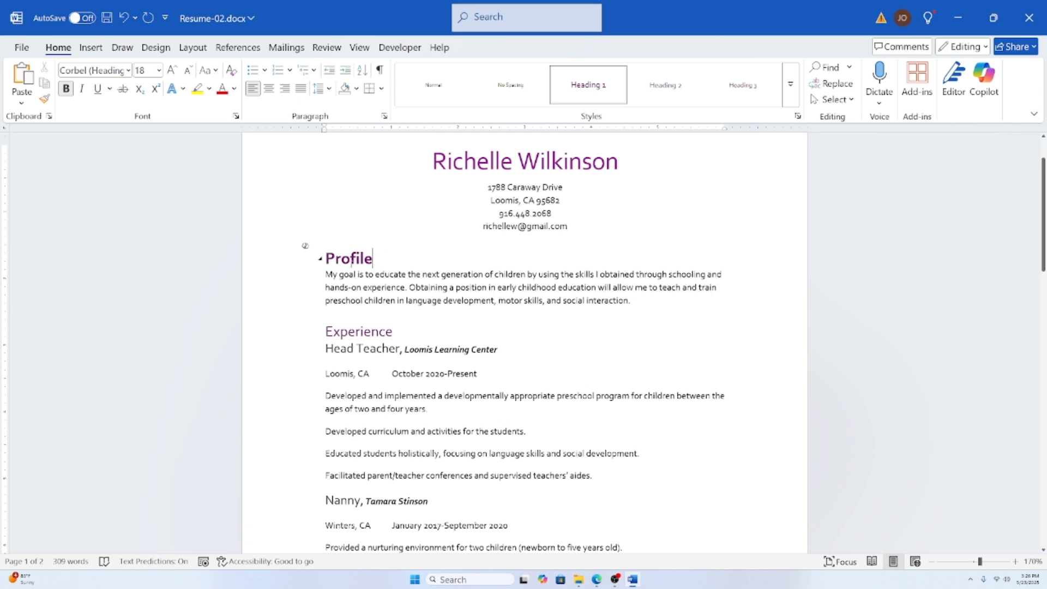
# Step: Copy the Profile heading's formatting to the Experience heading with a reusable Format Painter
pyautogui.doubleClick(349, 332)
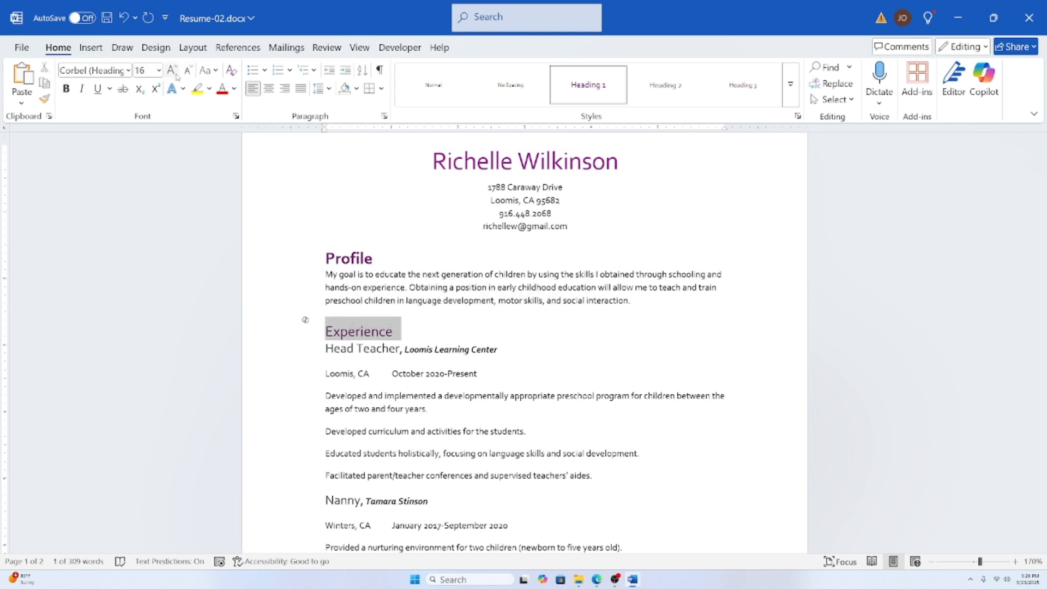
pyautogui.click(391, 259)
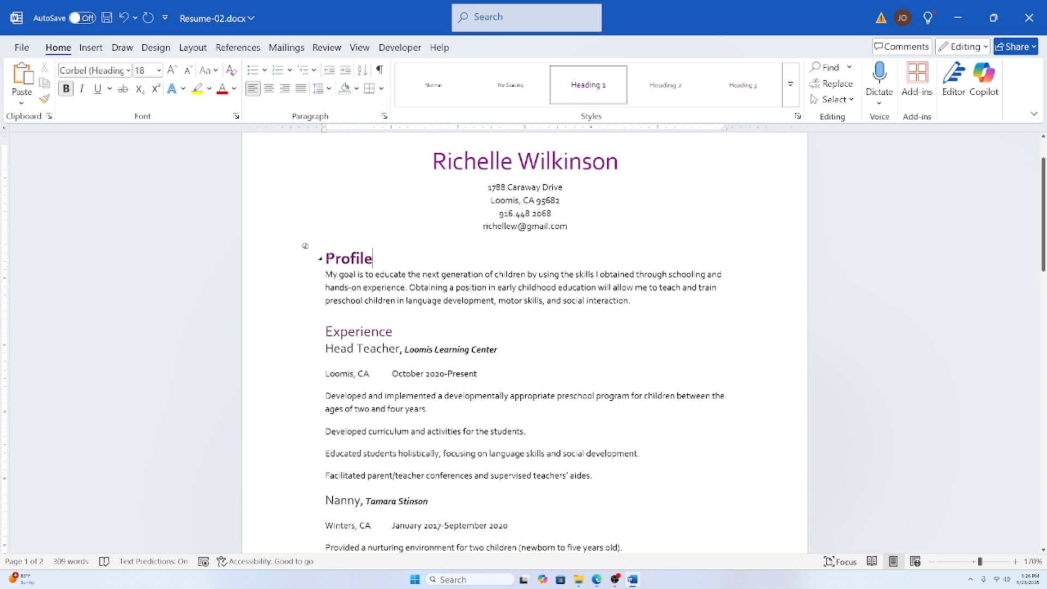
pyautogui.moveTo(326, 259); pyautogui.dragTo(375, 262)
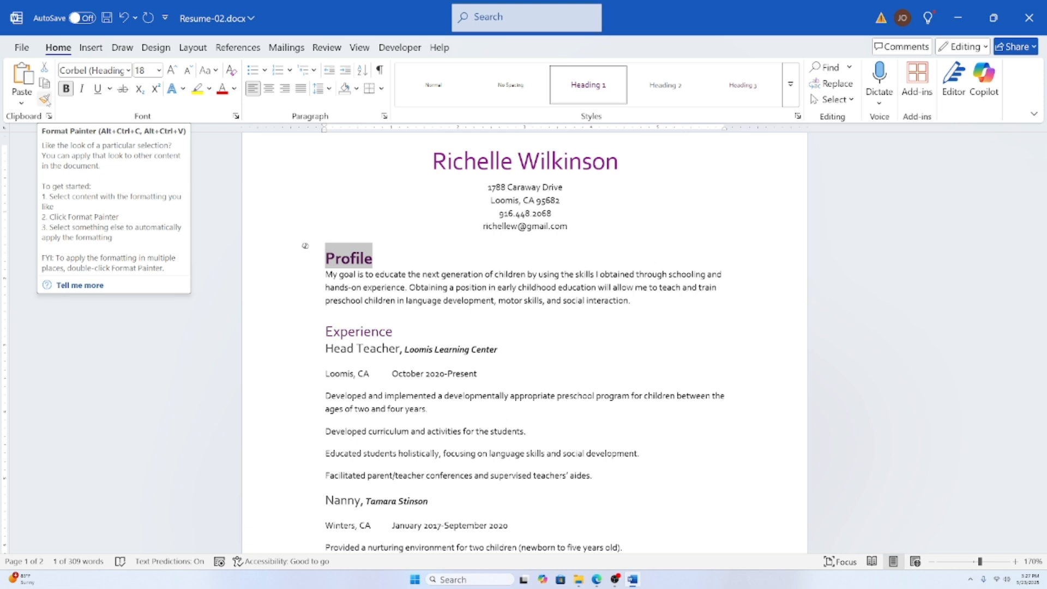
pyautogui.click(45, 99)
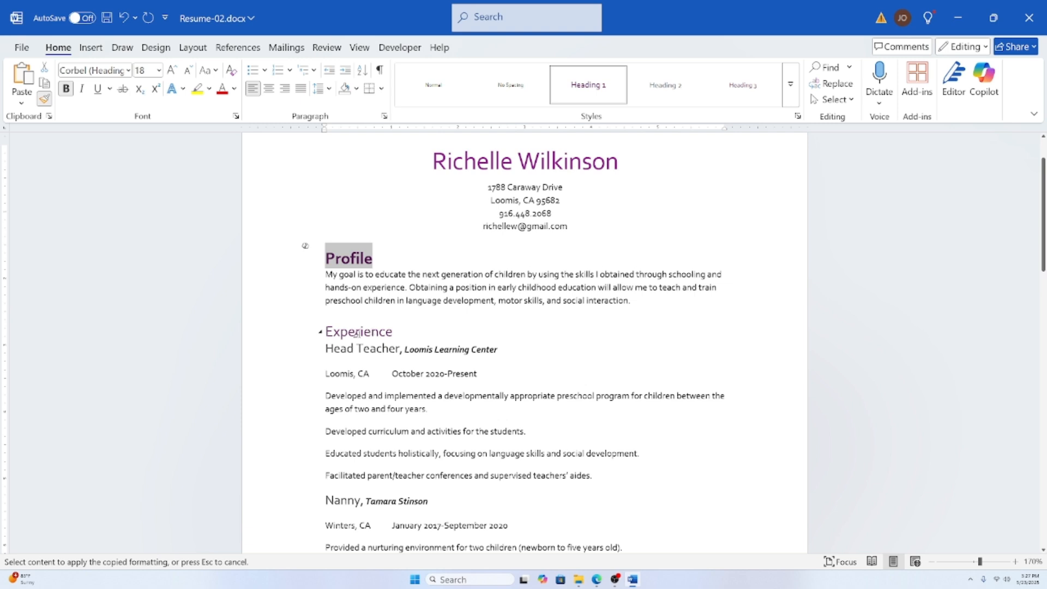
pyautogui.scroll(-2, 357, 333)
pyautogui.scroll(1, 358, 331)
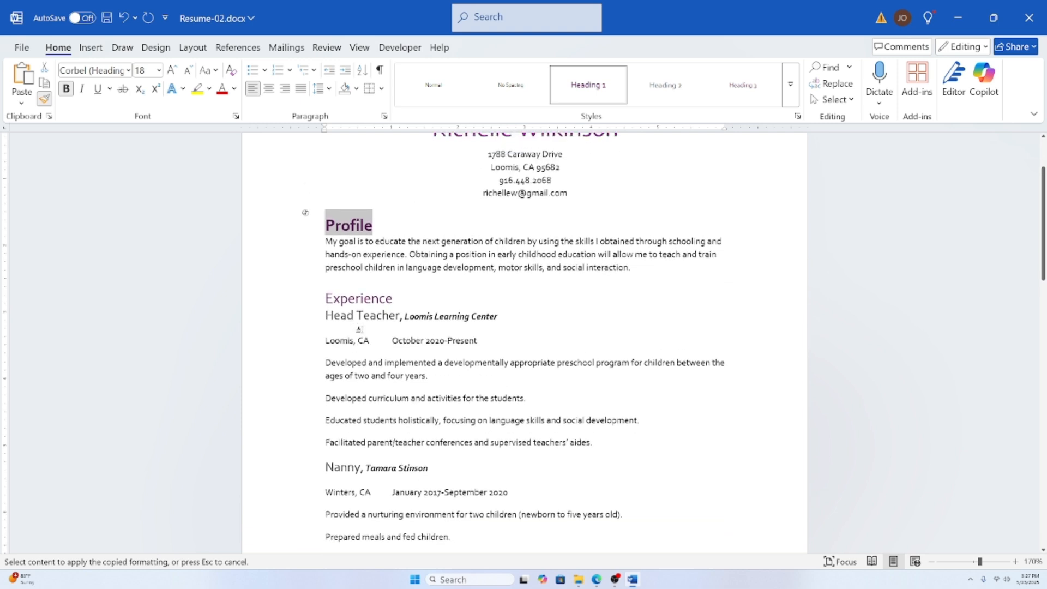
pyautogui.scroll(-1, 359, 329)
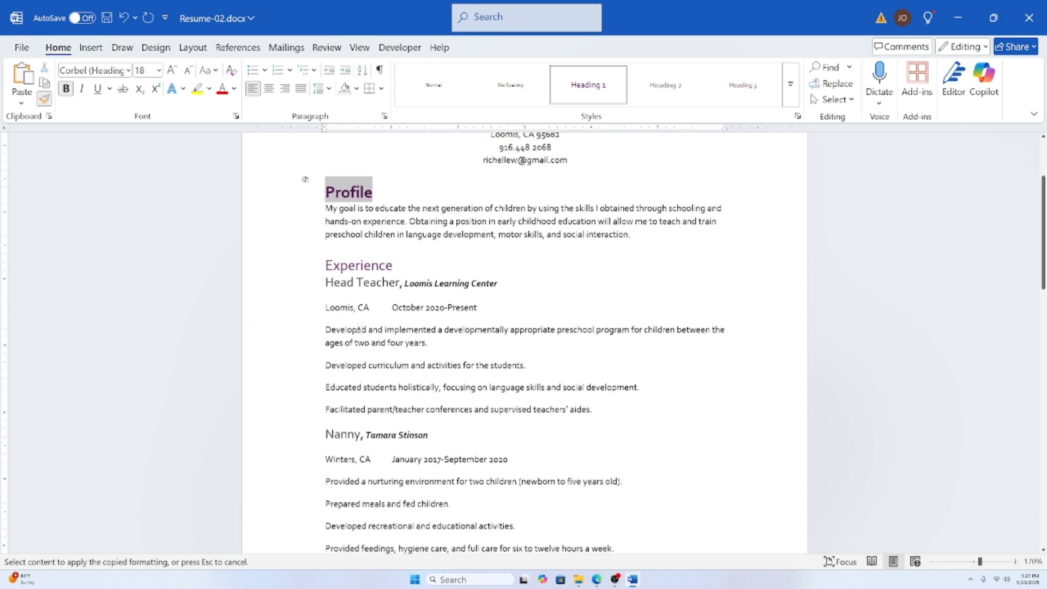
pyautogui.click(354, 266)
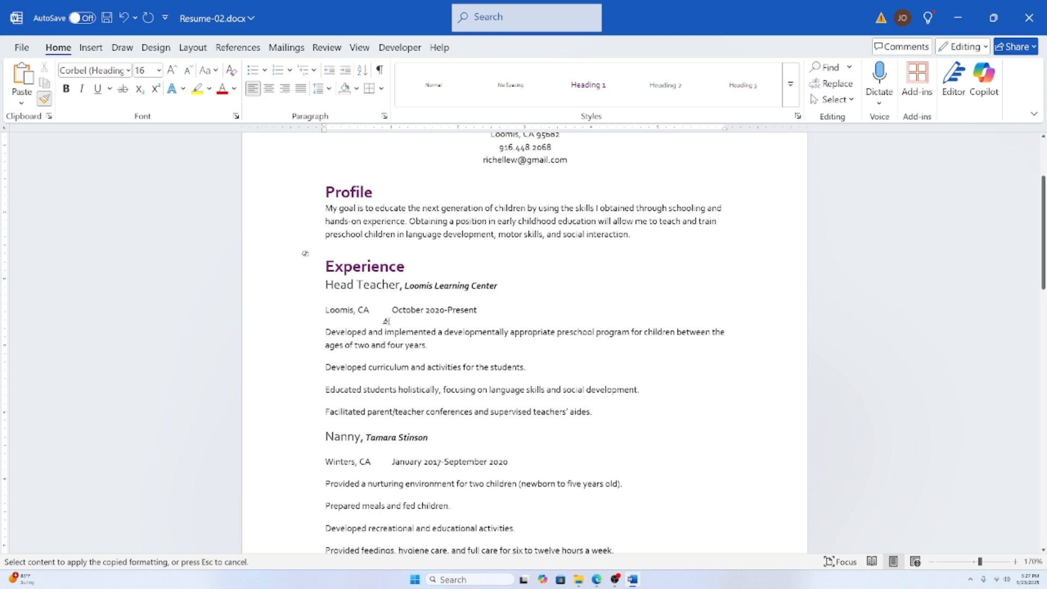
# Step: Try the copied heading formatting on the word "developmentally" in the Head Teacher description and undo it
pyautogui.scroll(-1, 515, 338)
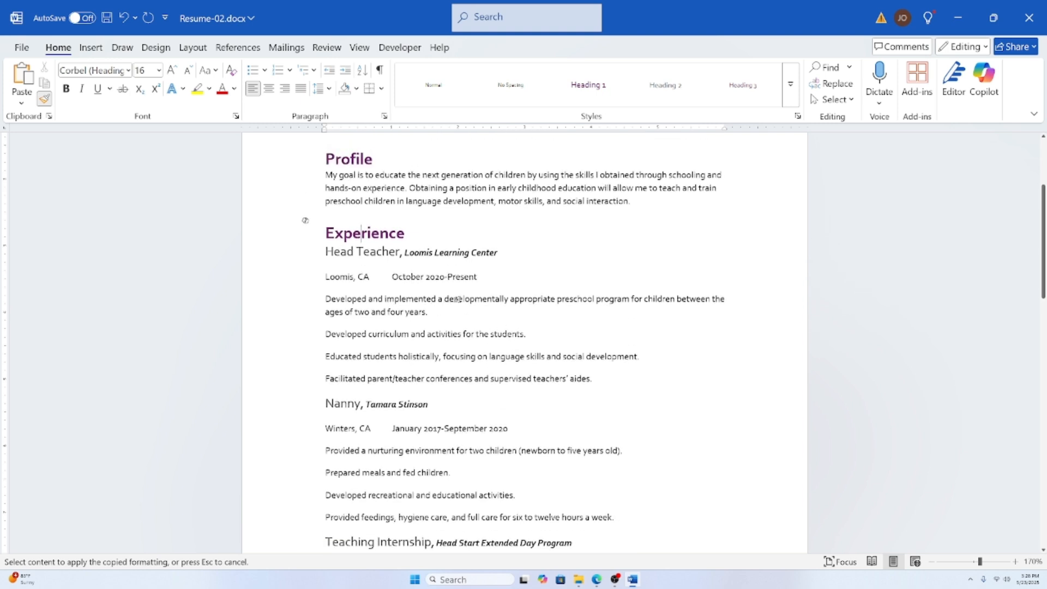
pyautogui.click(454, 300)
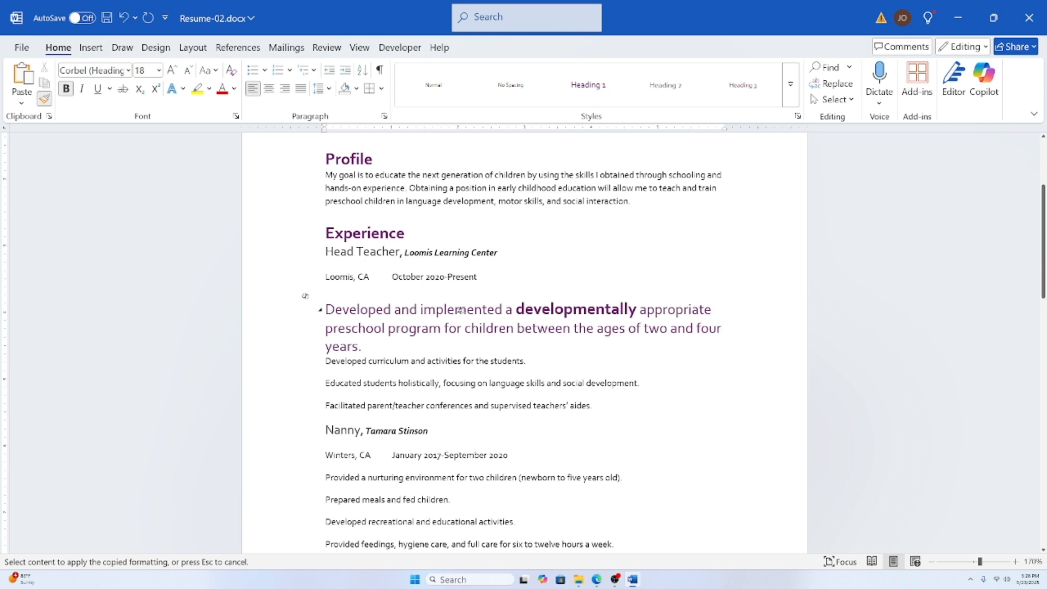
pyautogui.click(125, 18)
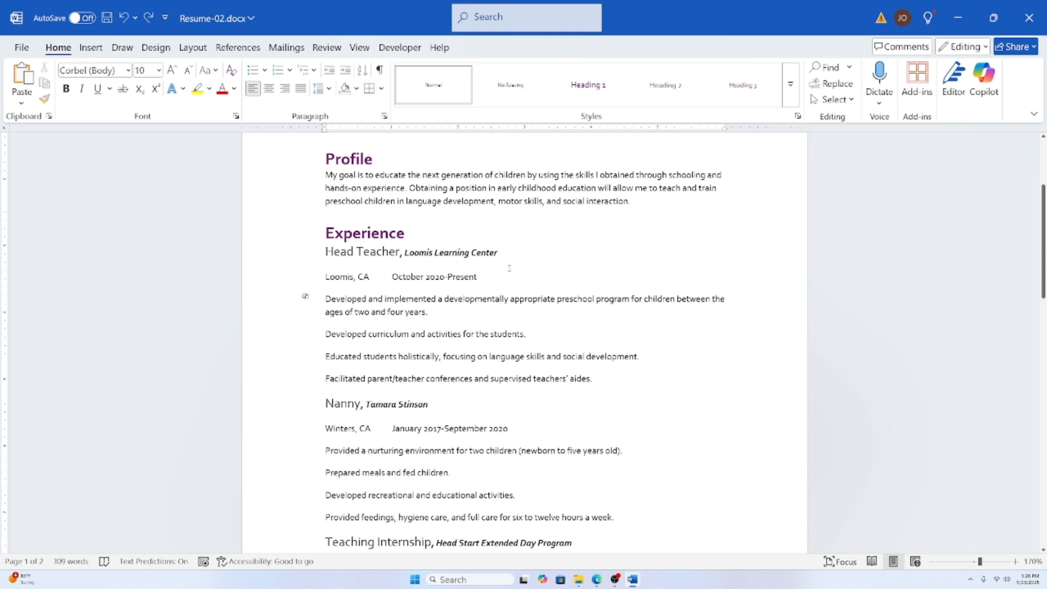
pyautogui.click(483, 254)
# Step: Copy the Experience heading's formatting to the Education heading on the second page with a reusable Format Painter
pyautogui.click(305, 234)
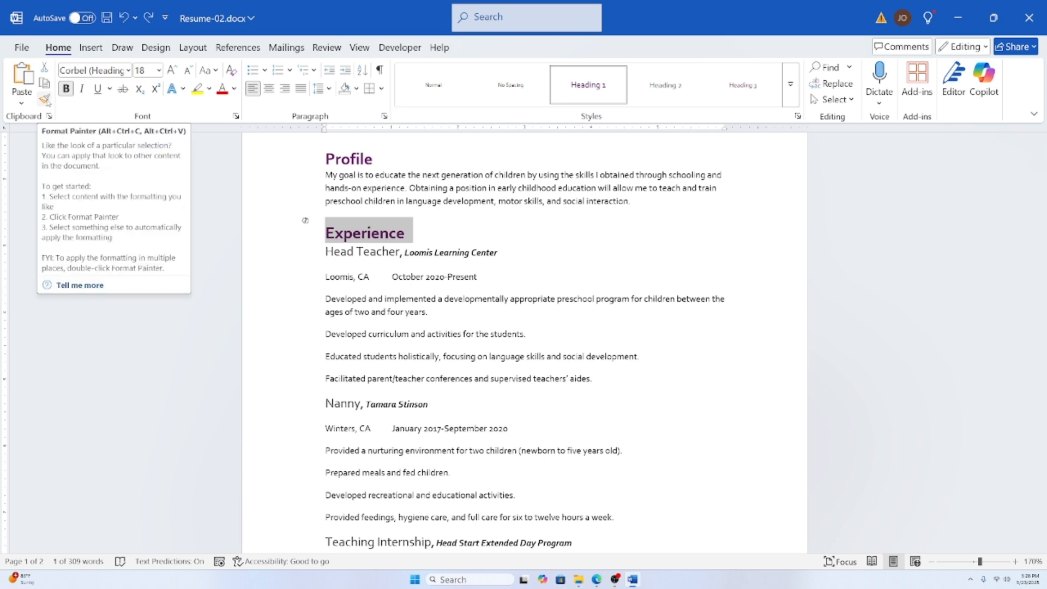
pyautogui.click(46, 99)
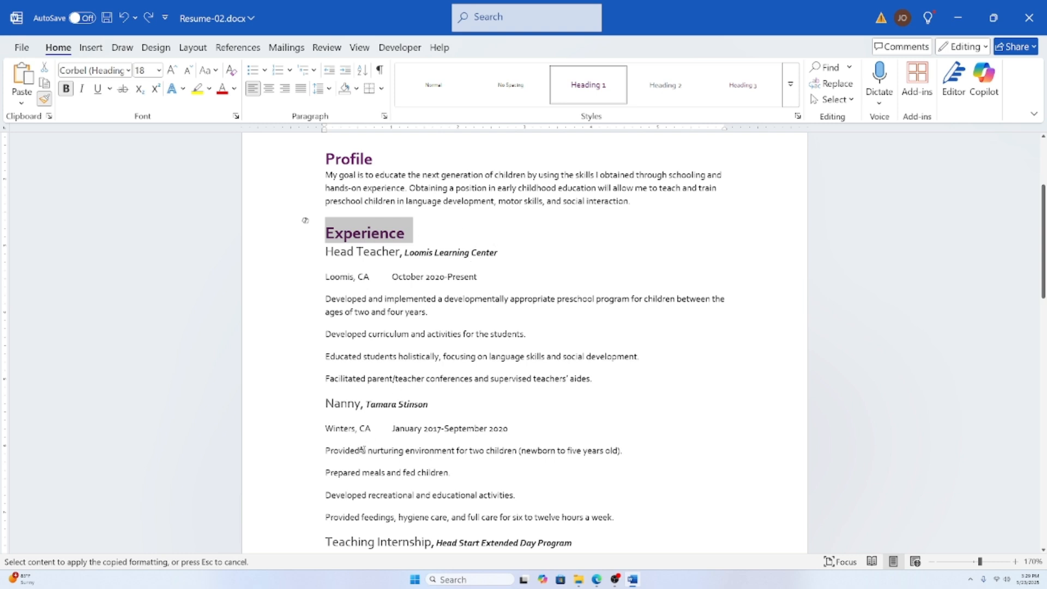
pyautogui.scroll(-3, 349, 423)
pyautogui.scroll(-2, 347, 420)
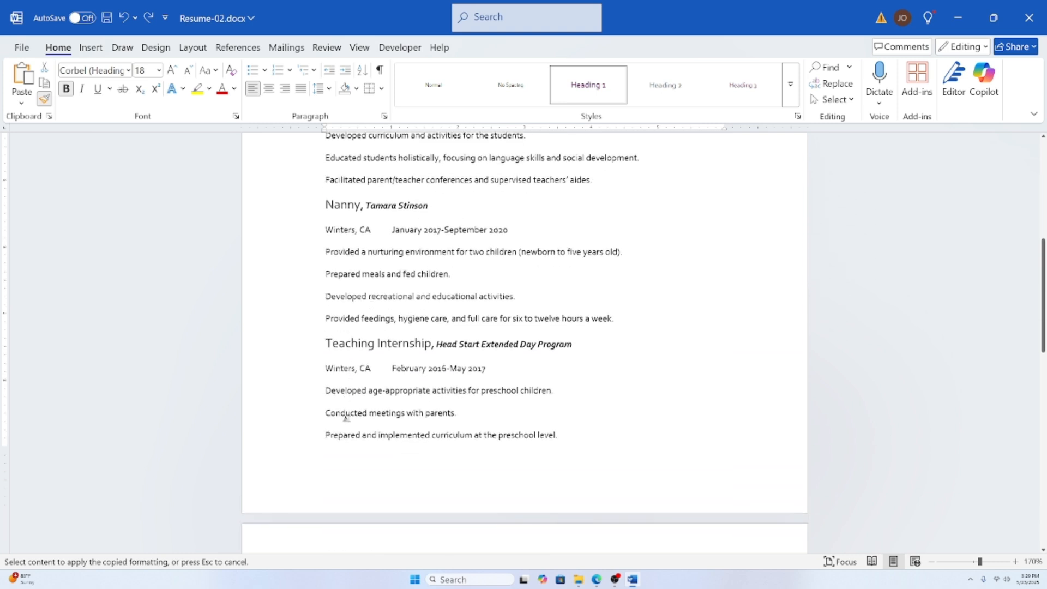
pyautogui.scroll(-3, 346, 418)
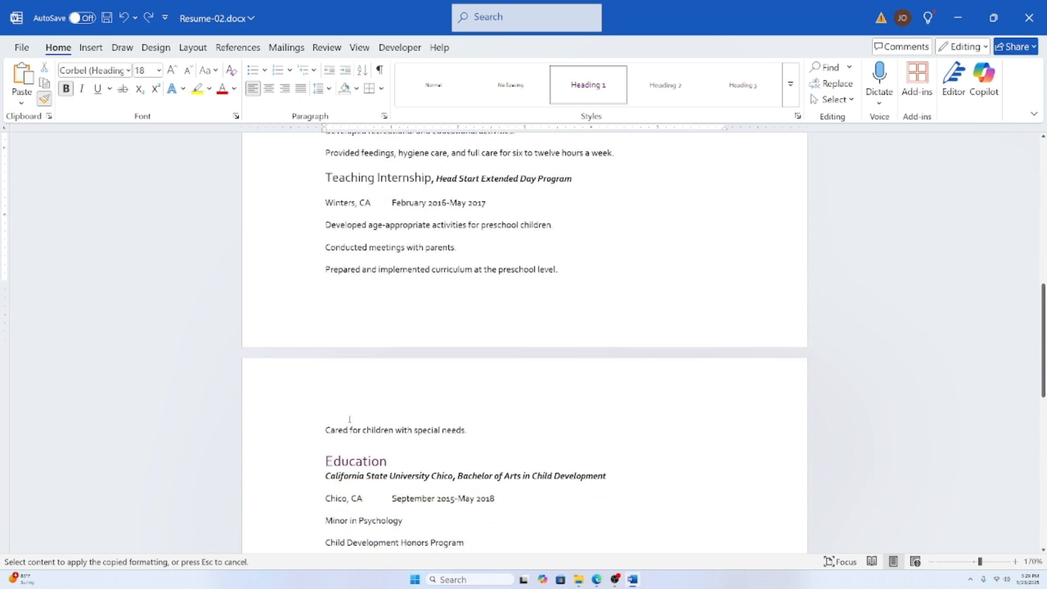
pyautogui.scroll(-4, 341, 437)
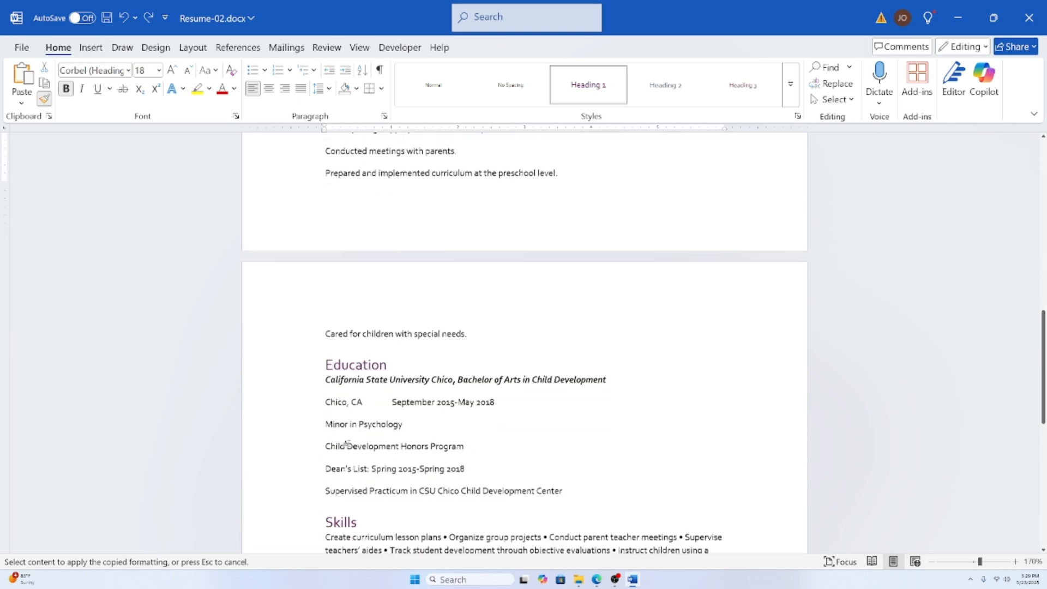
pyautogui.scroll(-1, 304, 349)
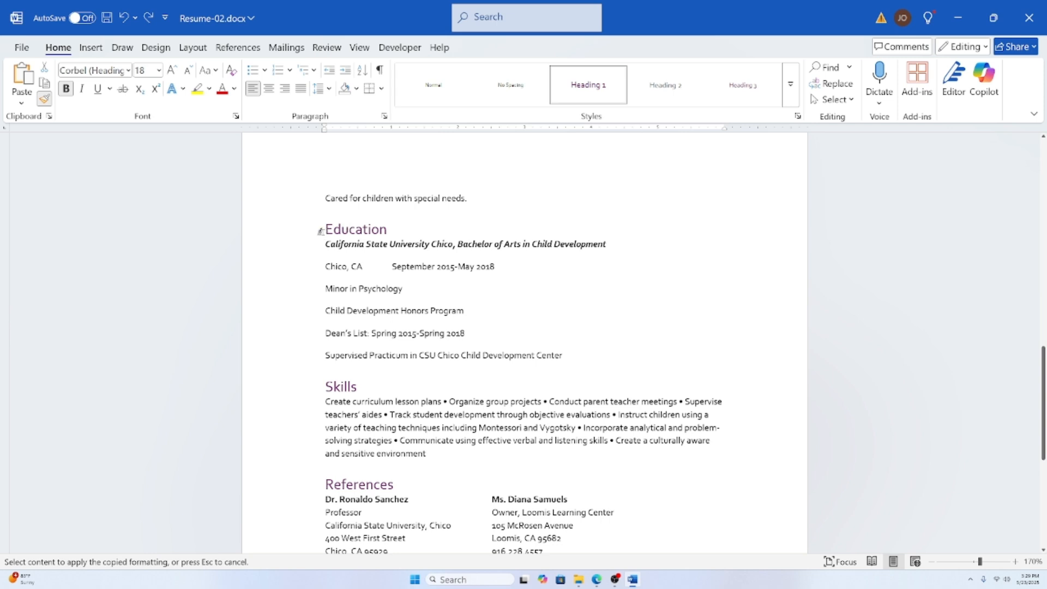
pyautogui.click(351, 229)
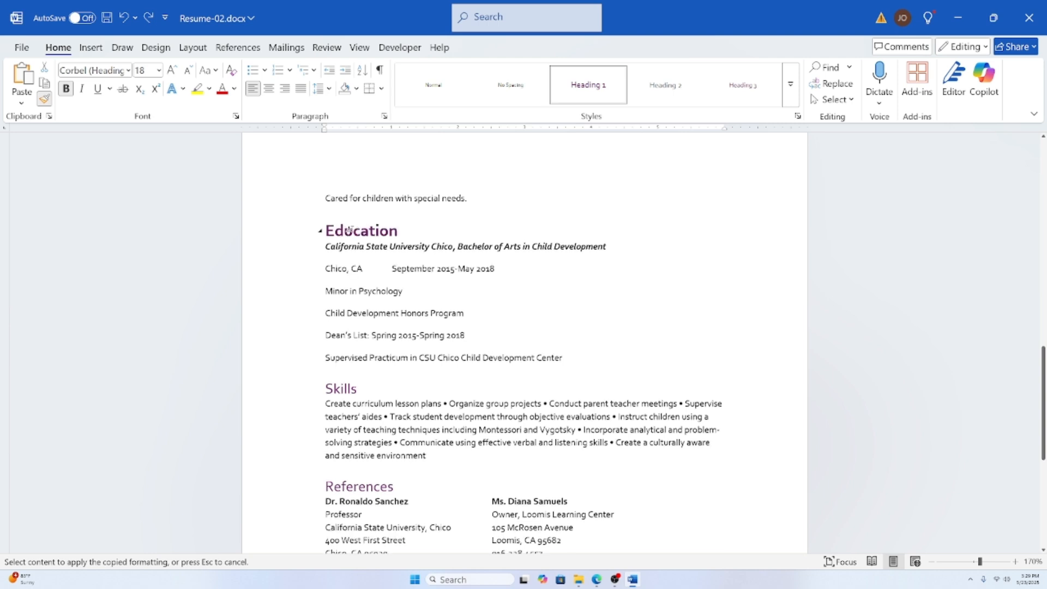
# Step: Apply the copied Education heading formatting to the Skills and References headings, and turn off Format Painter
pyautogui.click(331, 384)
pyautogui.scroll(-3, 373, 346)
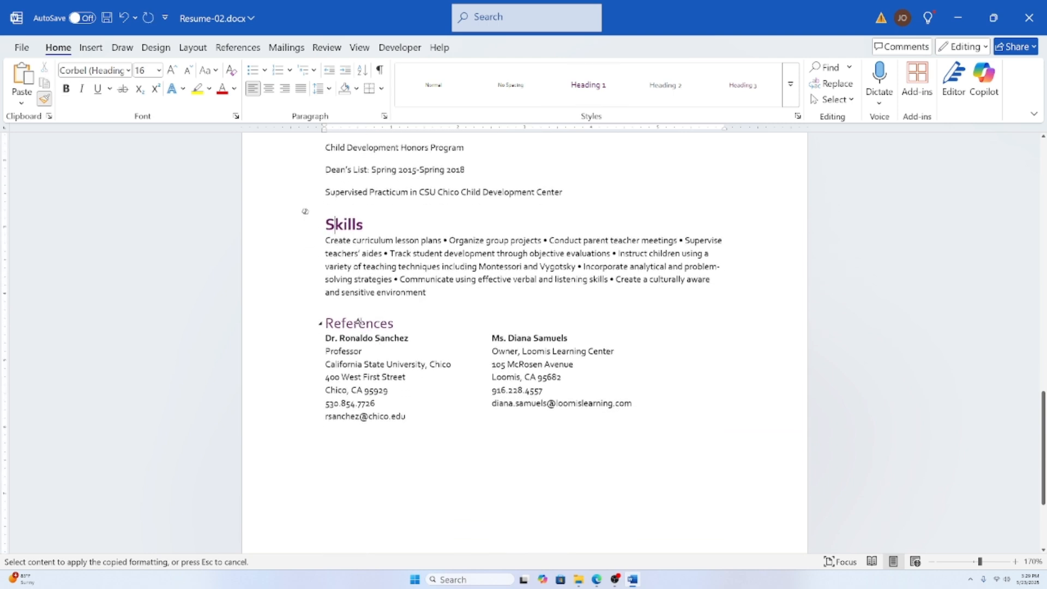
pyautogui.click(360, 322)
pyautogui.scroll(2, 362, 370)
pyautogui.scroll(20, 361, 371)
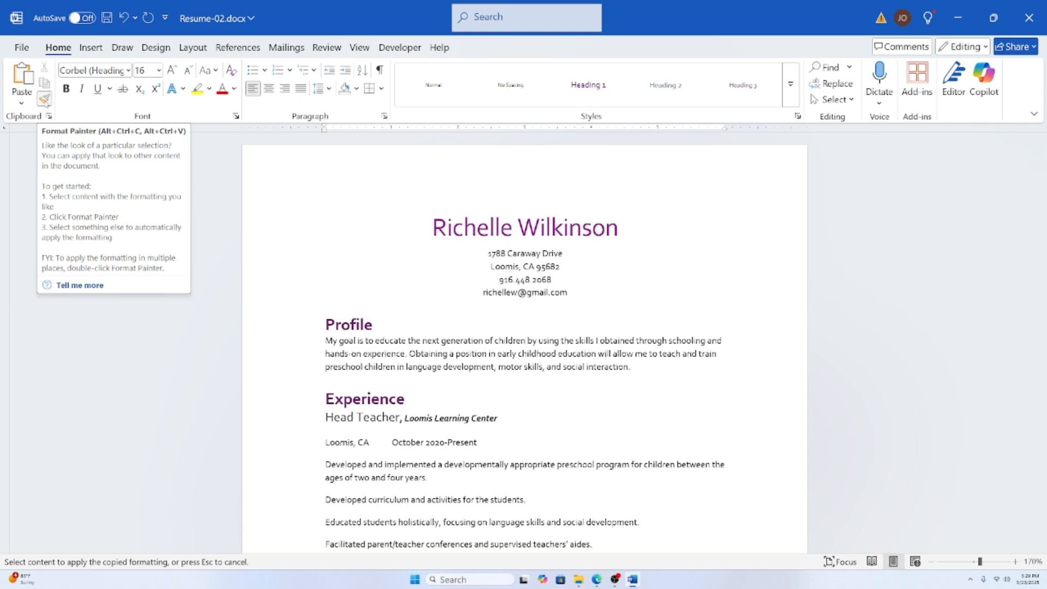
pyautogui.click(45, 100)
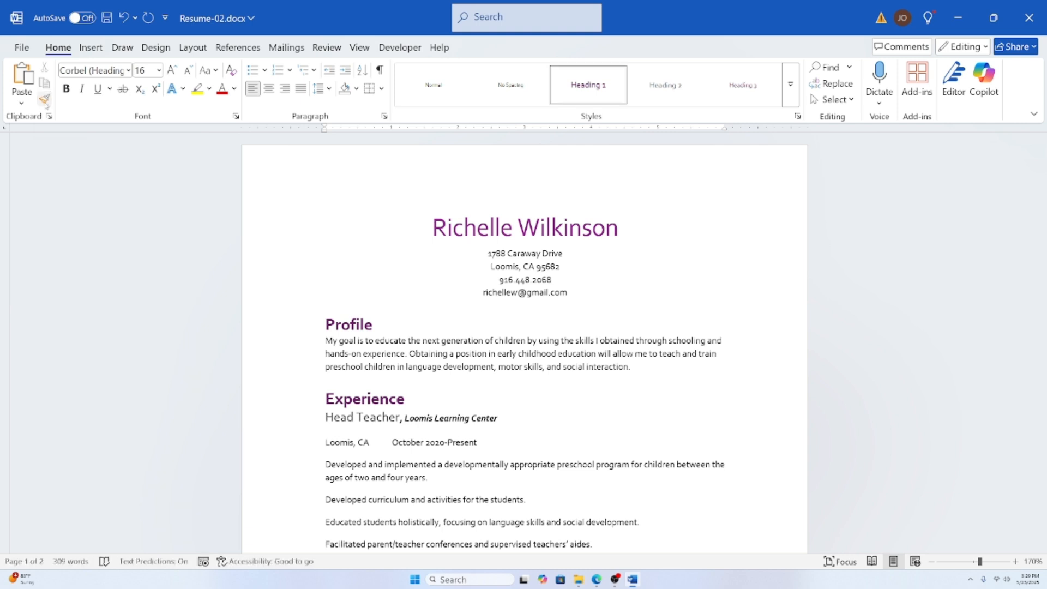
pyautogui.click(533, 333)
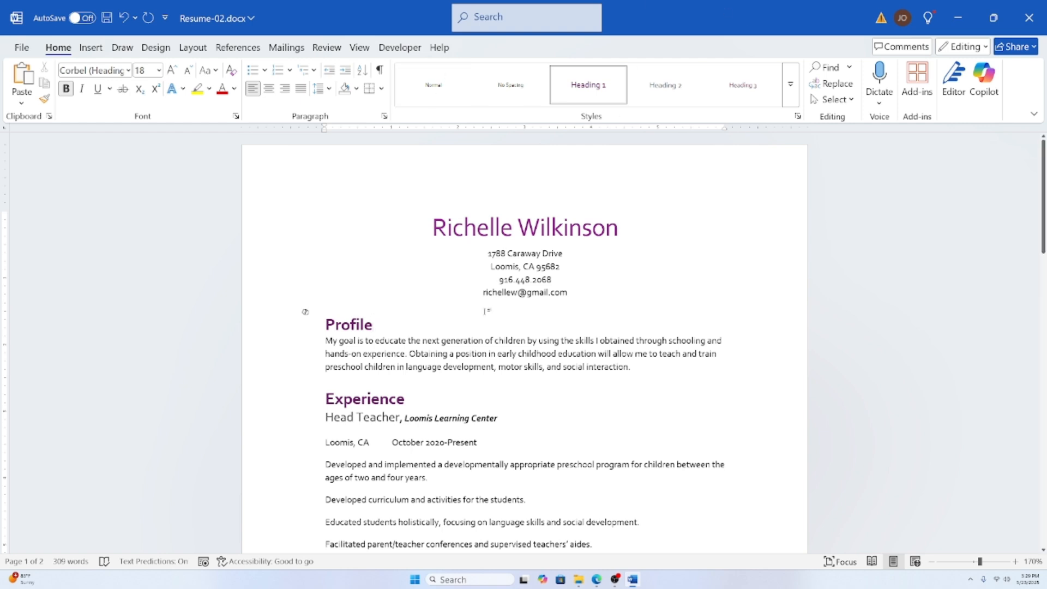
pyautogui.click(480, 355)
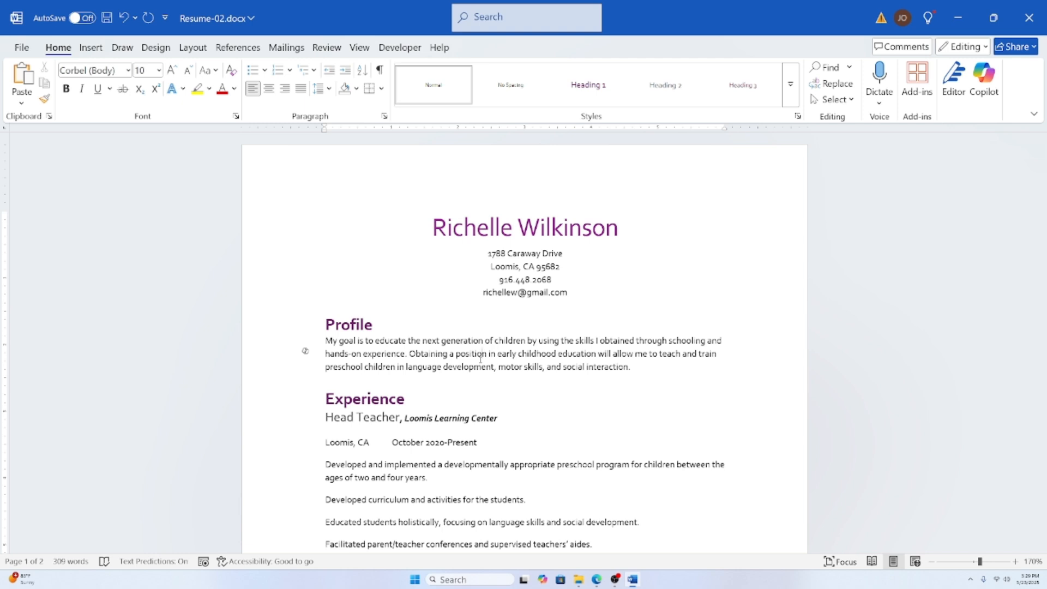
# Step: Make the "Head Teacher" job title under Experience bold and reduce its font size to 12
pyautogui.scroll(-3, 464, 327)
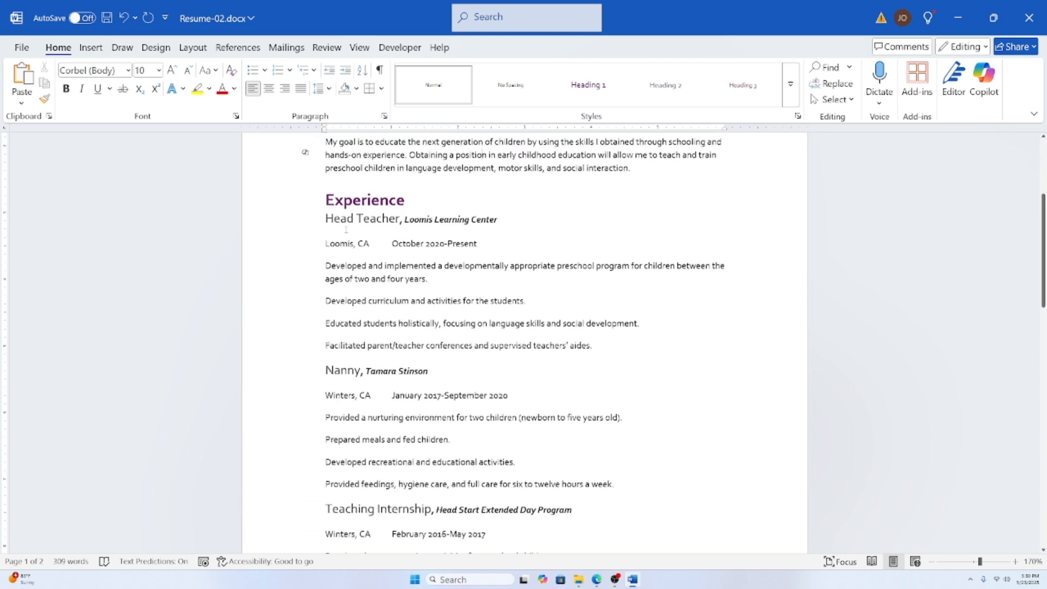
pyautogui.click(326, 201)
pyautogui.click(330, 219)
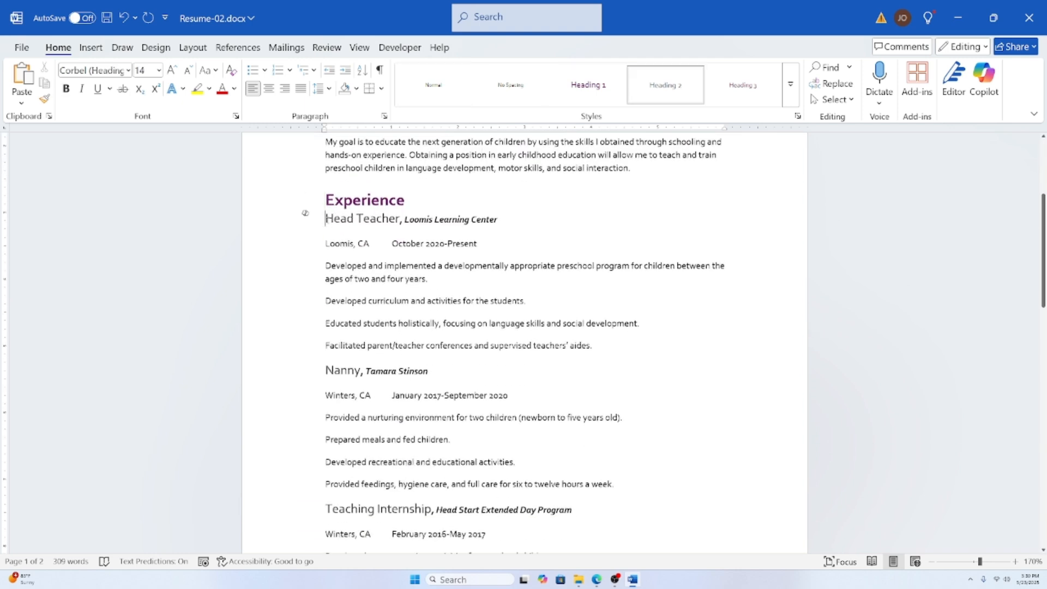
pyautogui.moveTo(326, 219); pyautogui.dragTo(399, 219)
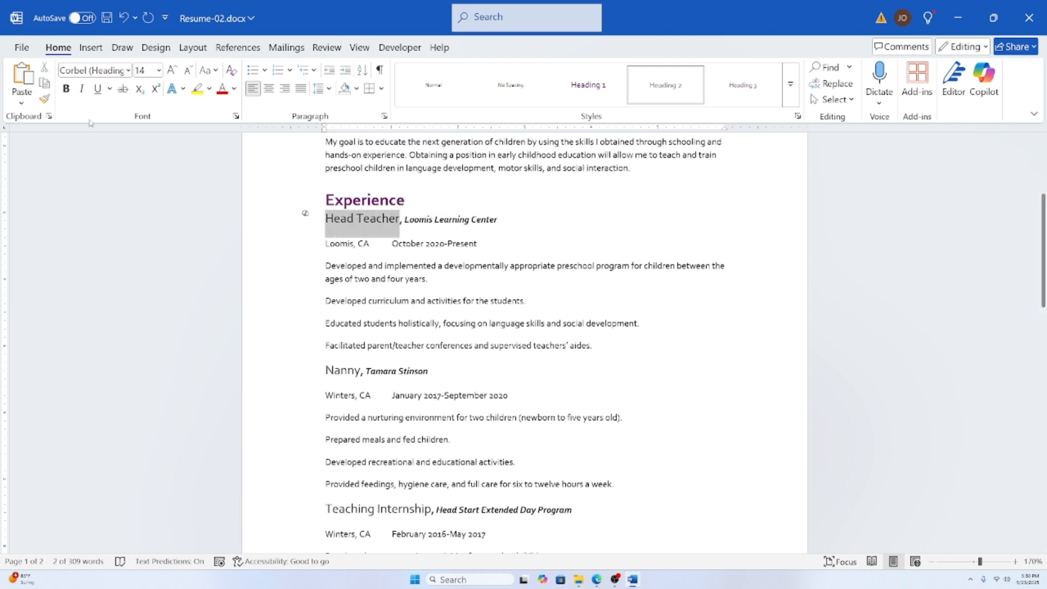
pyautogui.click(66, 89)
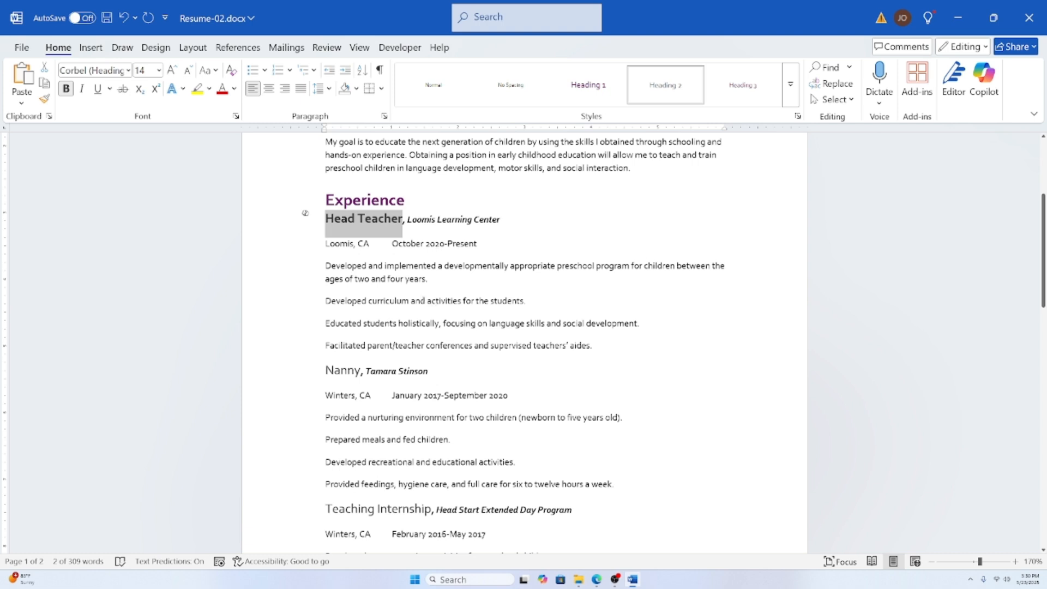
pyautogui.click(188, 71)
pyautogui.scroll(2, 446, 355)
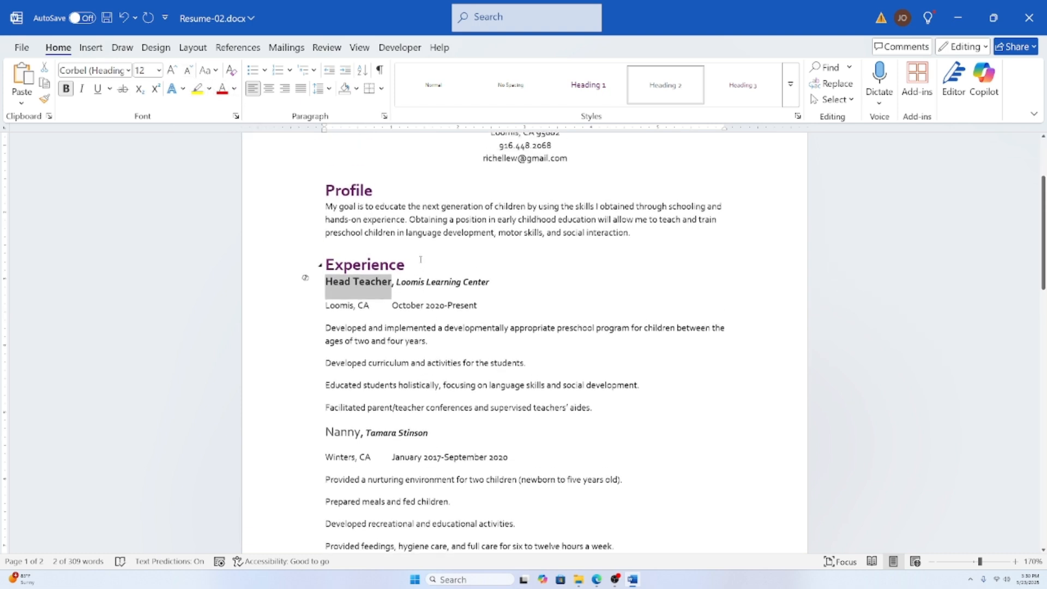
pyautogui.scroll(4, 445, 356)
pyautogui.click(383, 266)
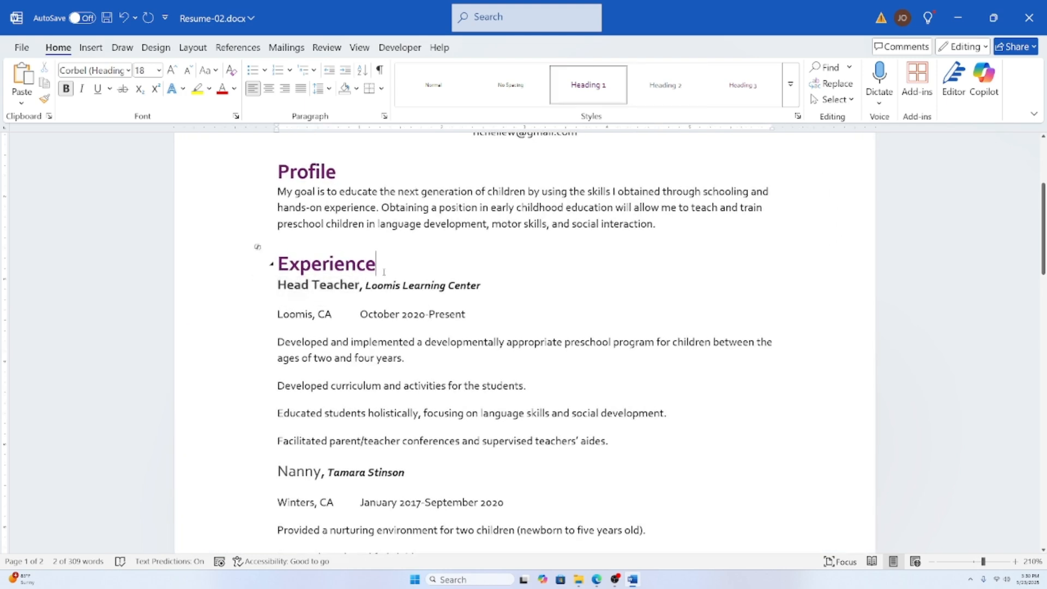
pyautogui.click(321, 286)
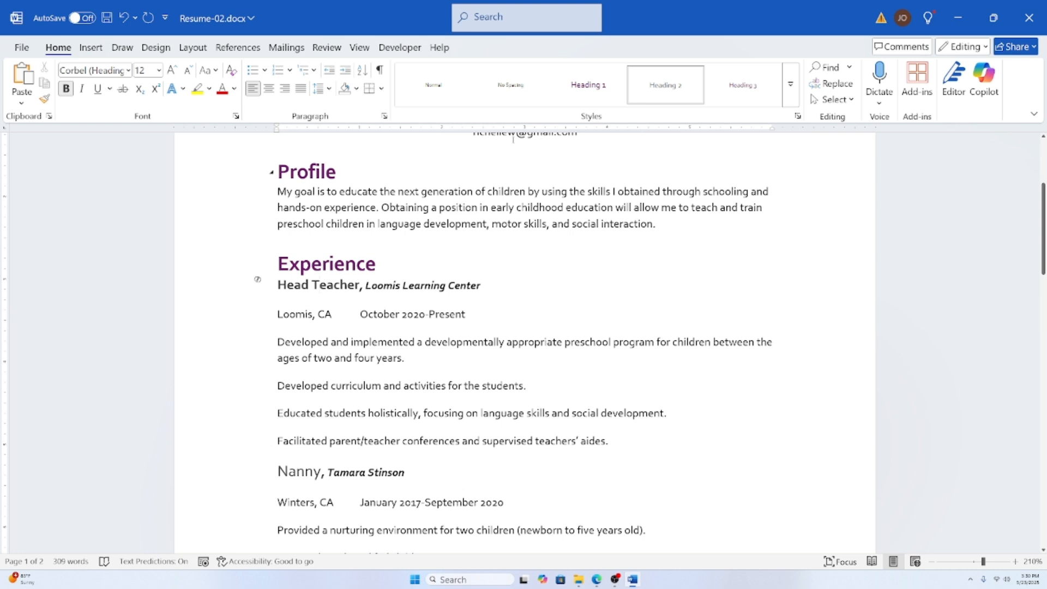
pyautogui.rightClick(677, 101)
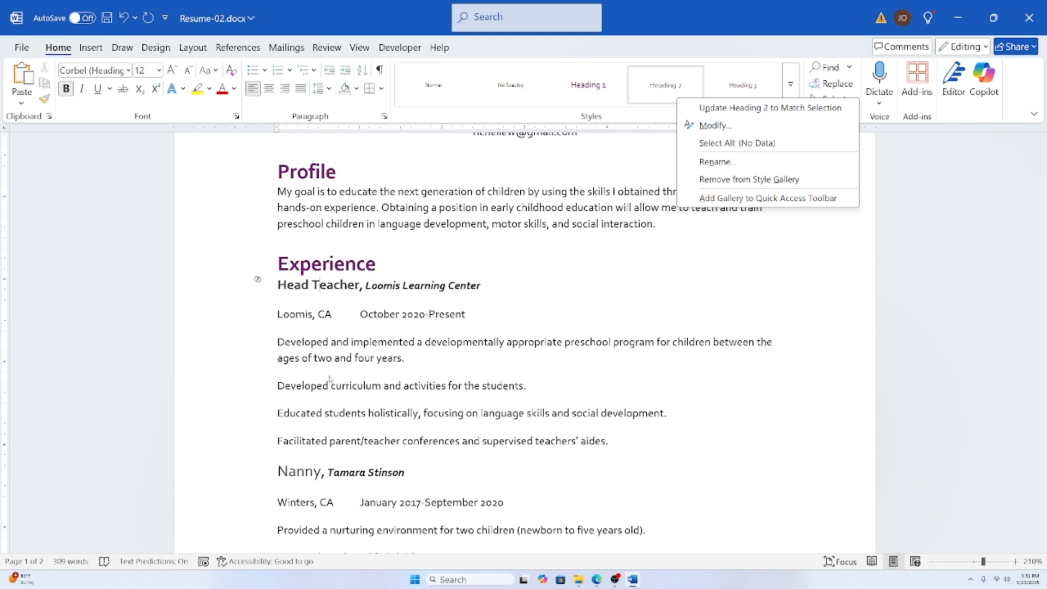
pyautogui.press('Escape')
pyautogui.click(423, 440)
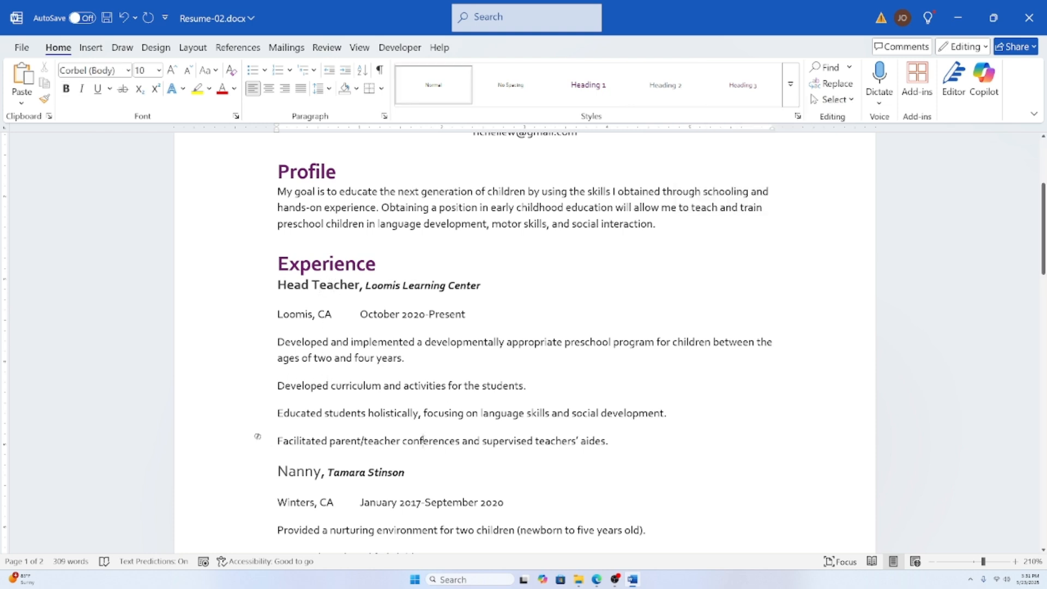
# Step: Update the Heading 2 style to match the formatting of the "Head Teacher" job title
pyautogui.click(326, 285)
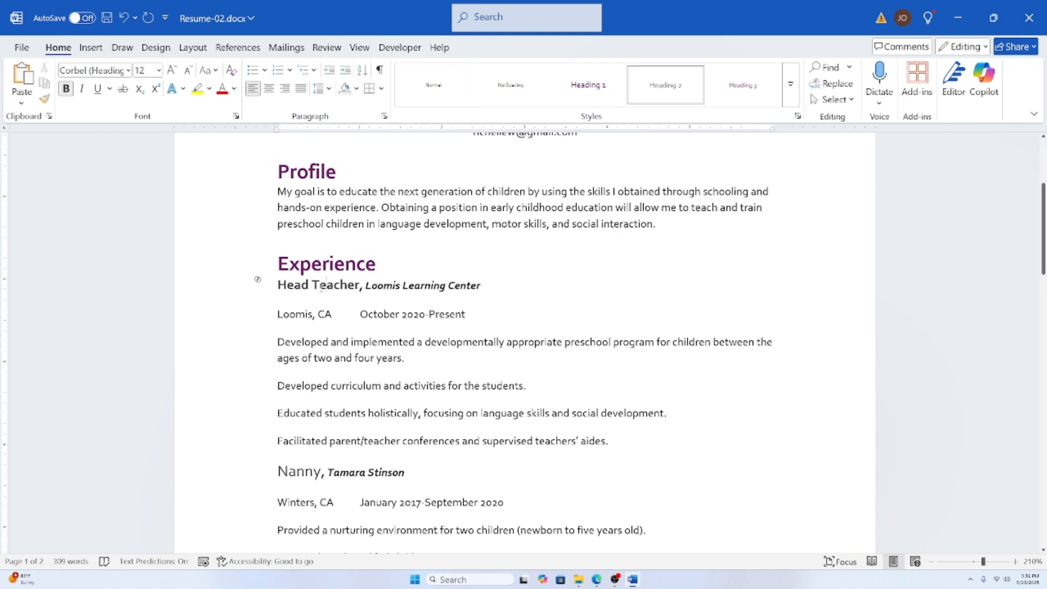
pyautogui.scroll(-1, 322, 285)
pyautogui.moveTo(278, 244); pyautogui.dragTo(358, 245)
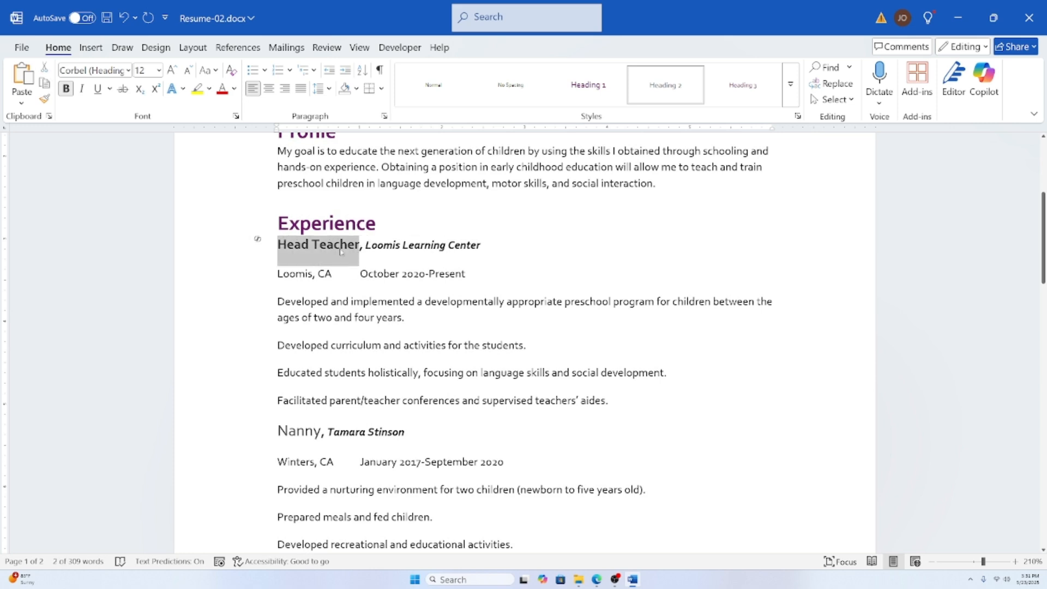
pyautogui.rightClick(659, 101)
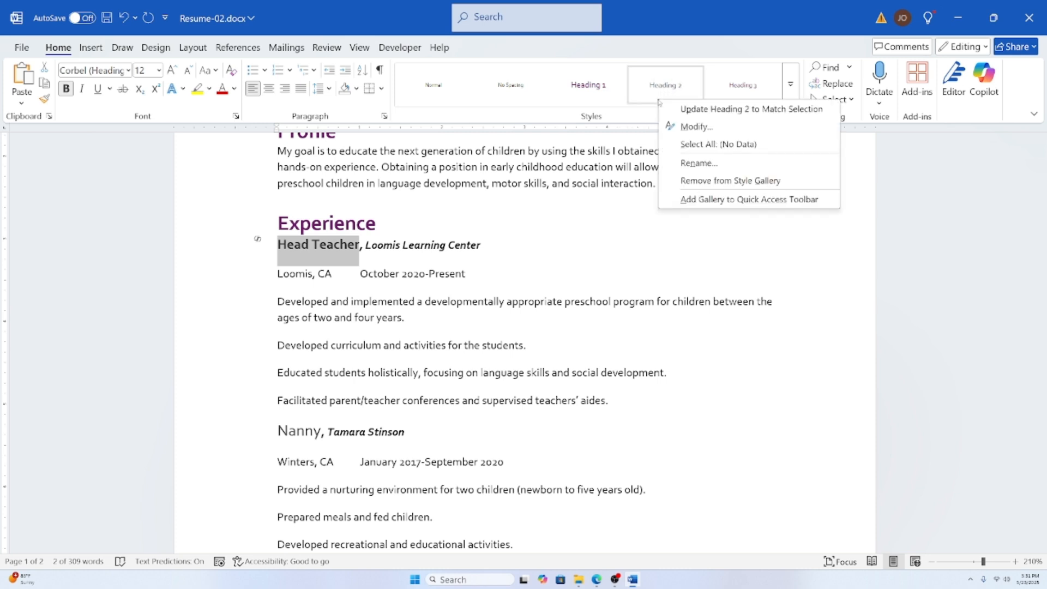
pyautogui.click(697, 110)
pyautogui.click(529, 315)
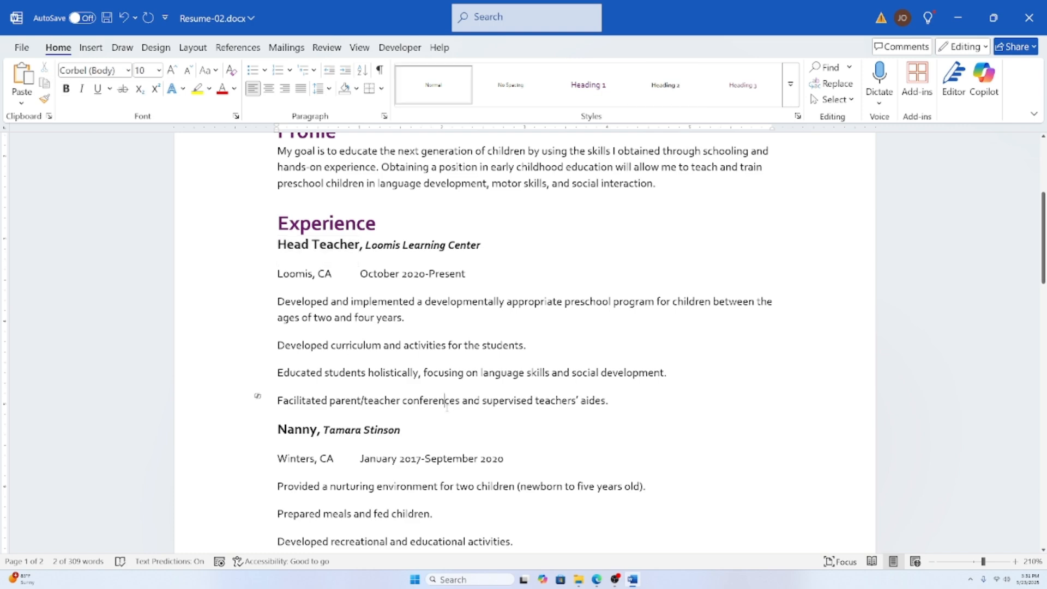
# Step: Check the Nanny, Teaching Internship and Head Teacher job titles for the updated Heading 2 formatting
pyautogui.scroll(-15, 529, 316)
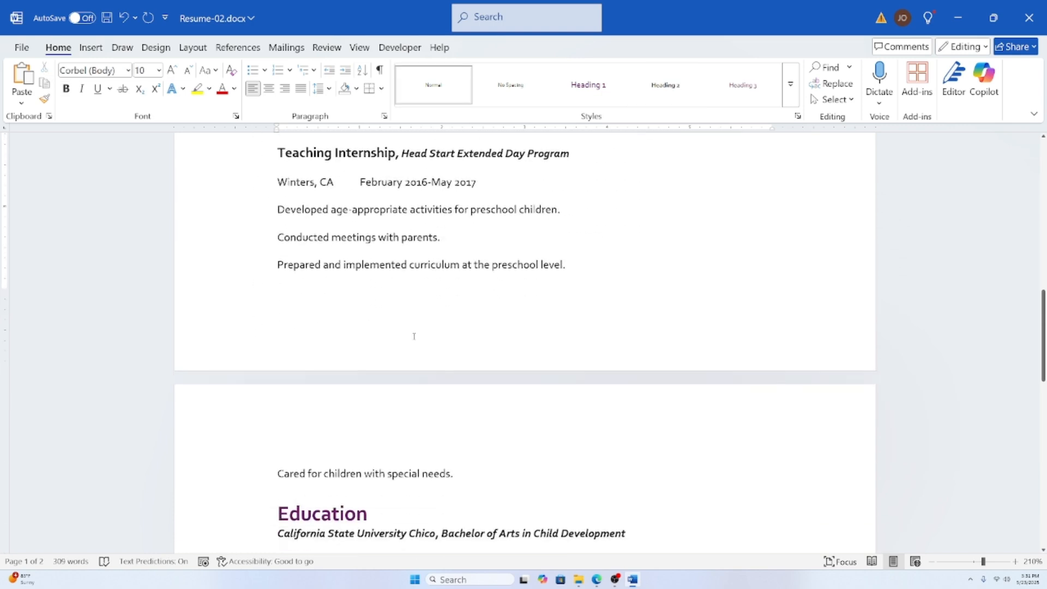
pyautogui.scroll(10, 321, 352)
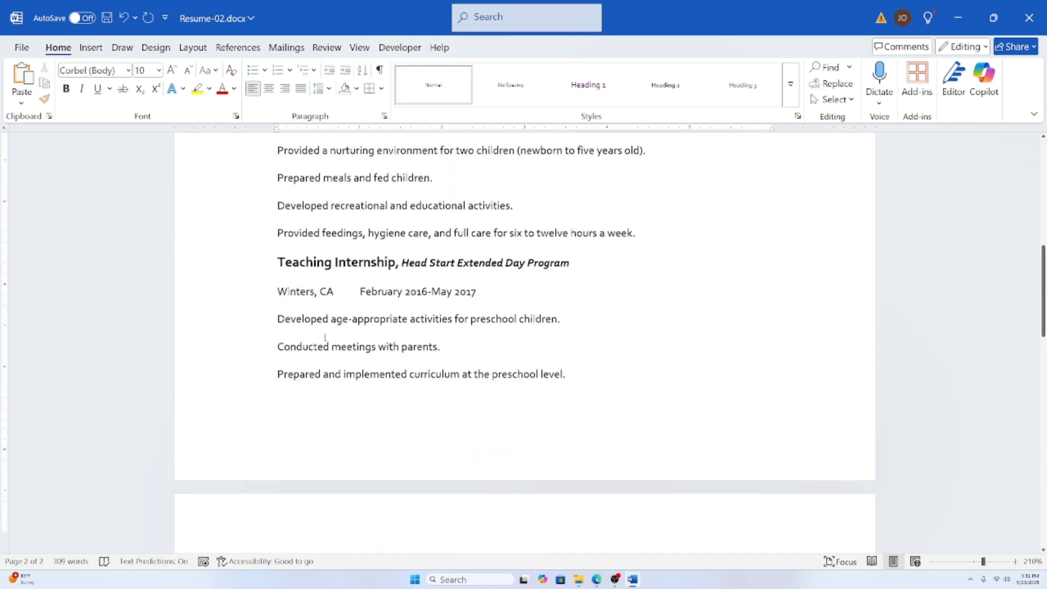
pyautogui.click(305, 309)
pyautogui.scroll(3, 308, 306)
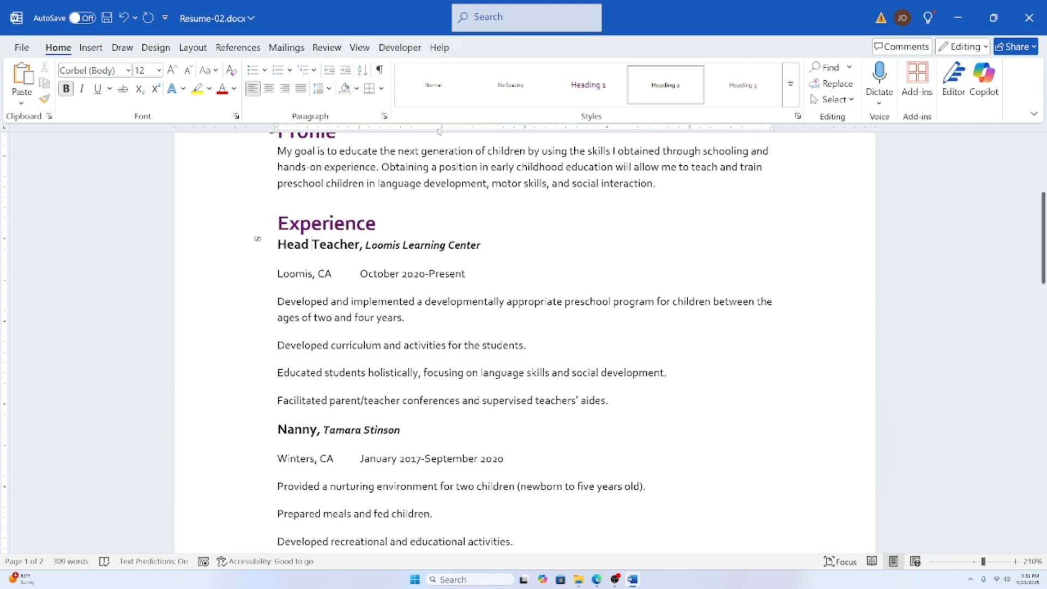
pyautogui.click(366, 376)
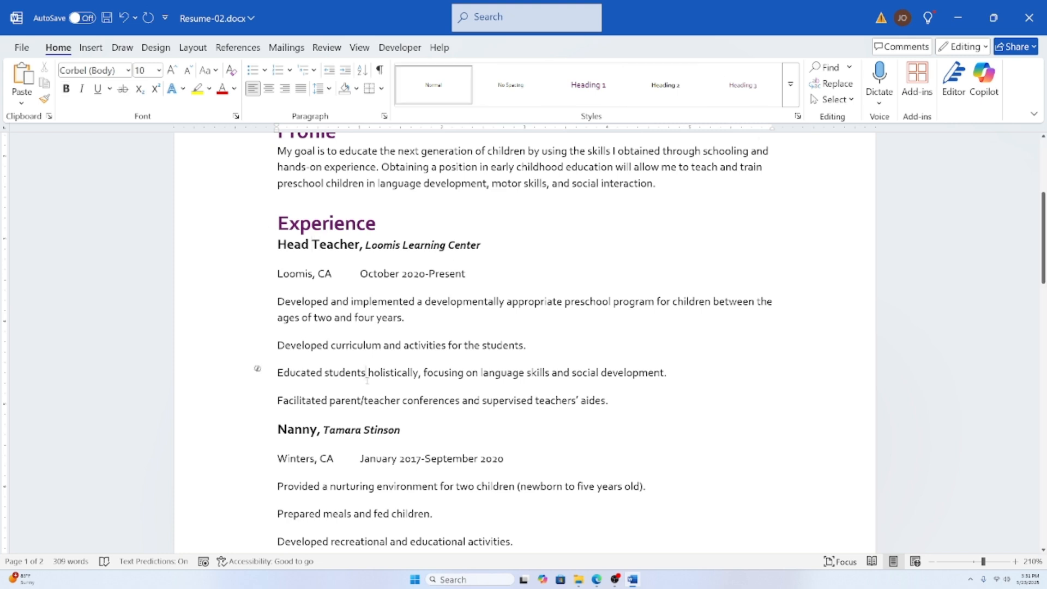
pyautogui.scroll(3, 367, 377)
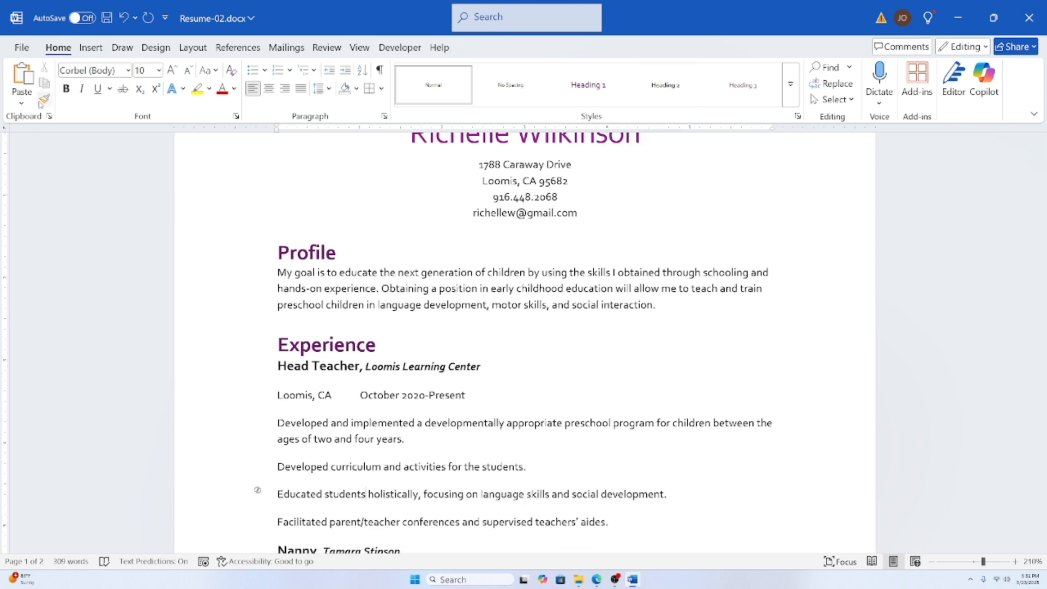
pyautogui.click(460, 305)
pyautogui.scroll(3, 461, 307)
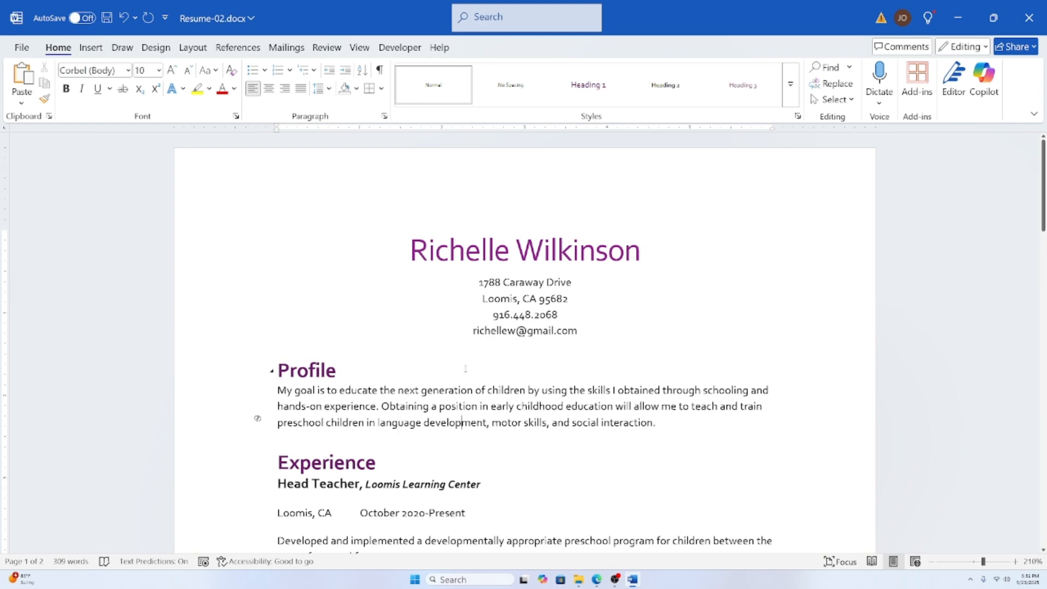
pyautogui.scroll(-3, 465, 368)
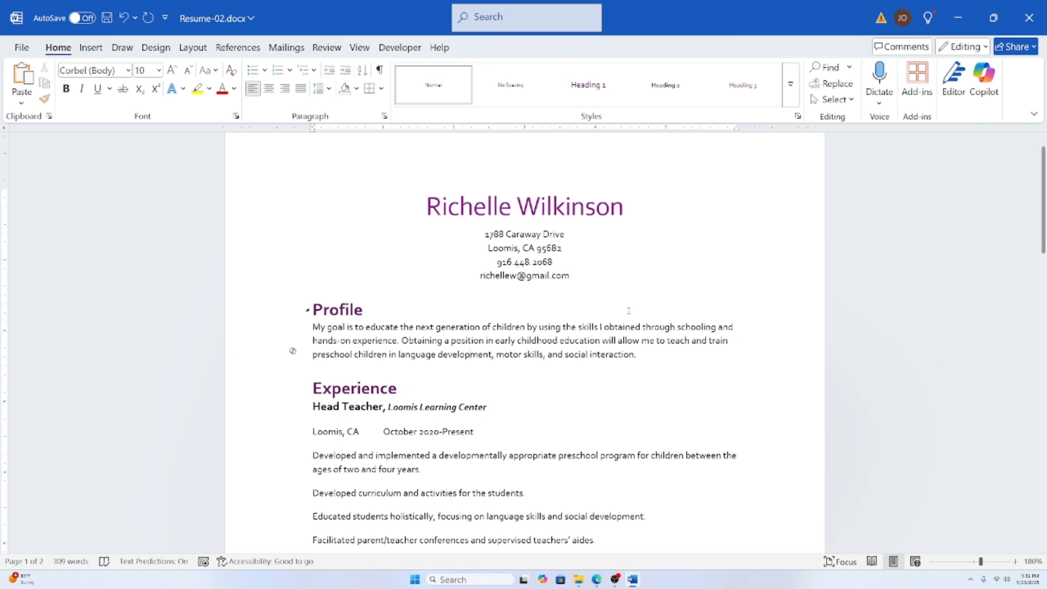
pyautogui.scroll(1, 627, 305)
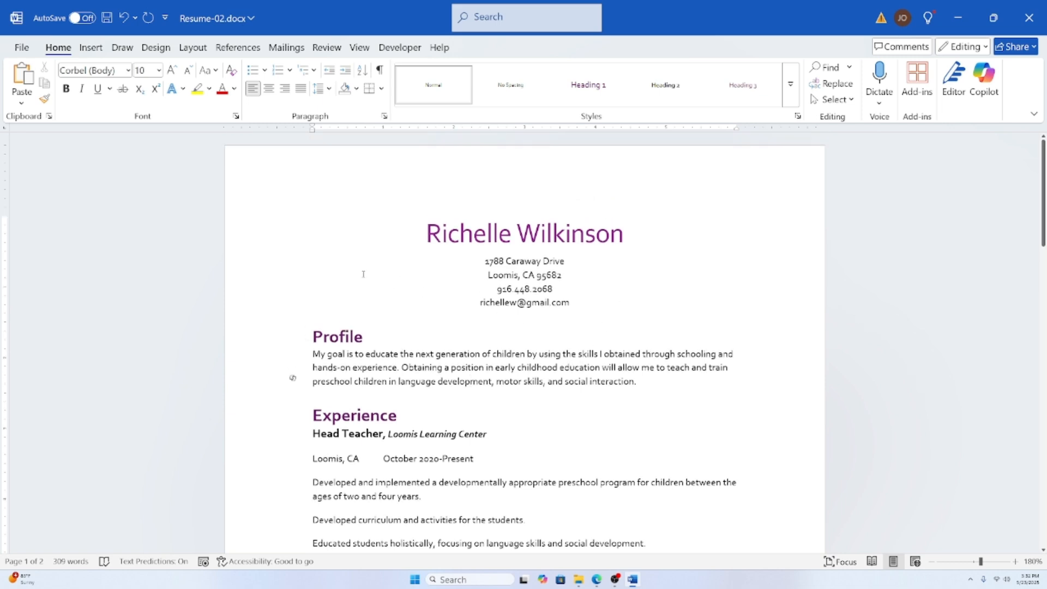
# Step: Hide the ruler and show it again
pyautogui.click(192, 52)
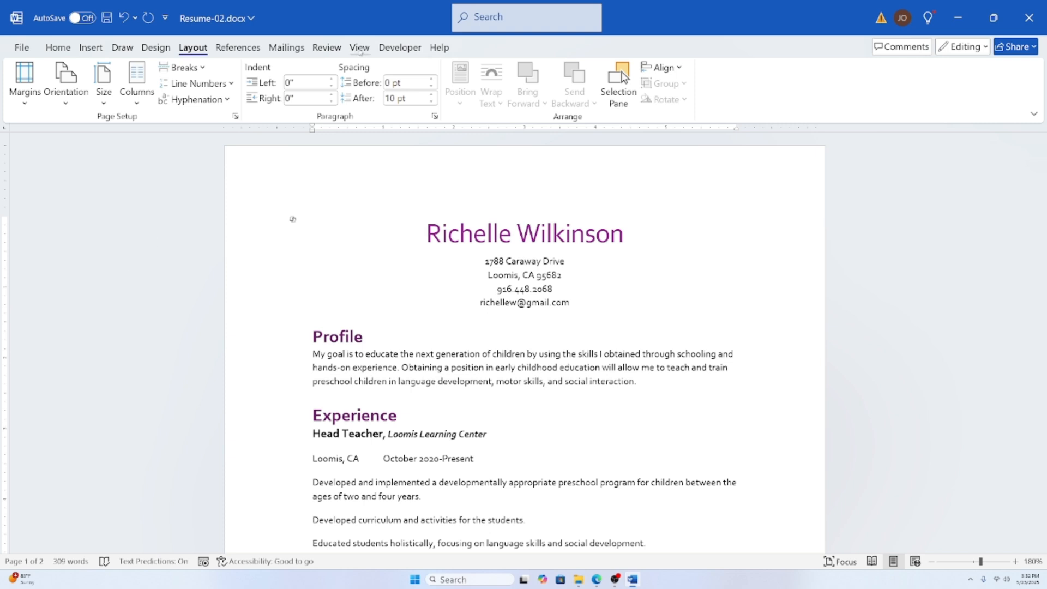
pyautogui.click(362, 52)
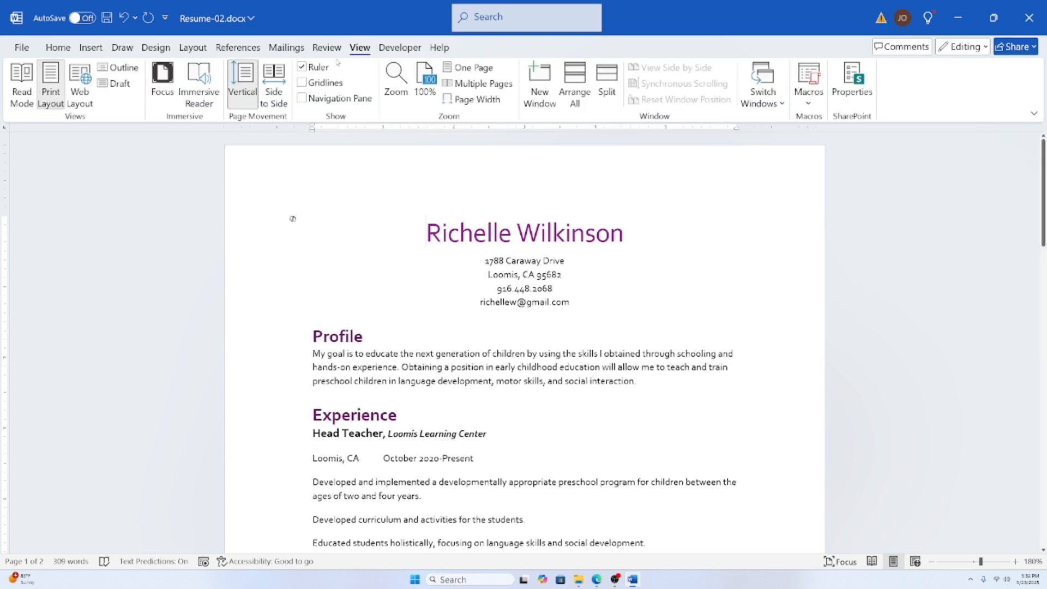
pyautogui.click(303, 67)
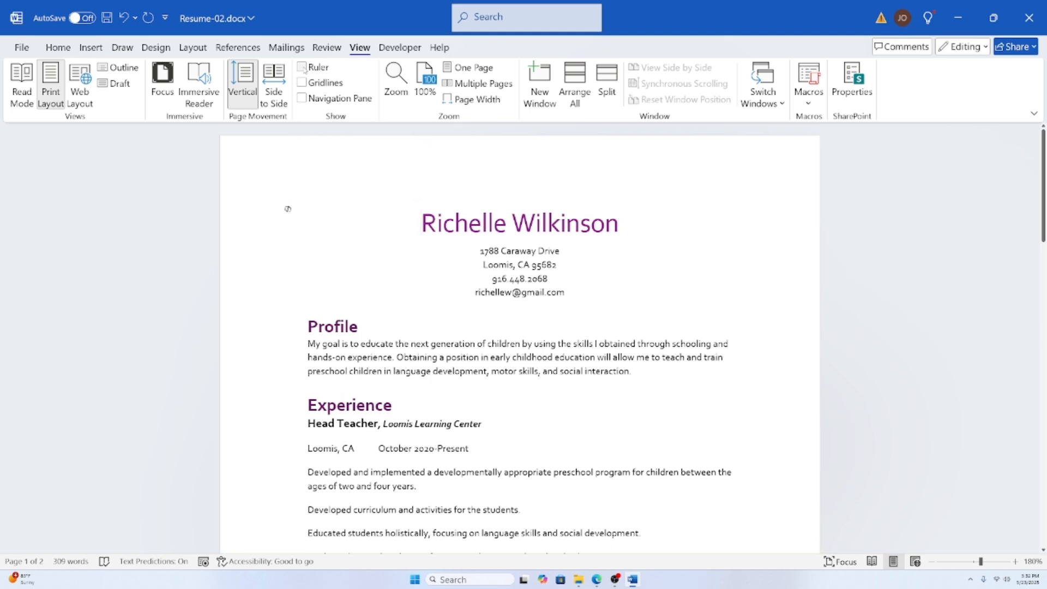
pyautogui.click(303, 68)
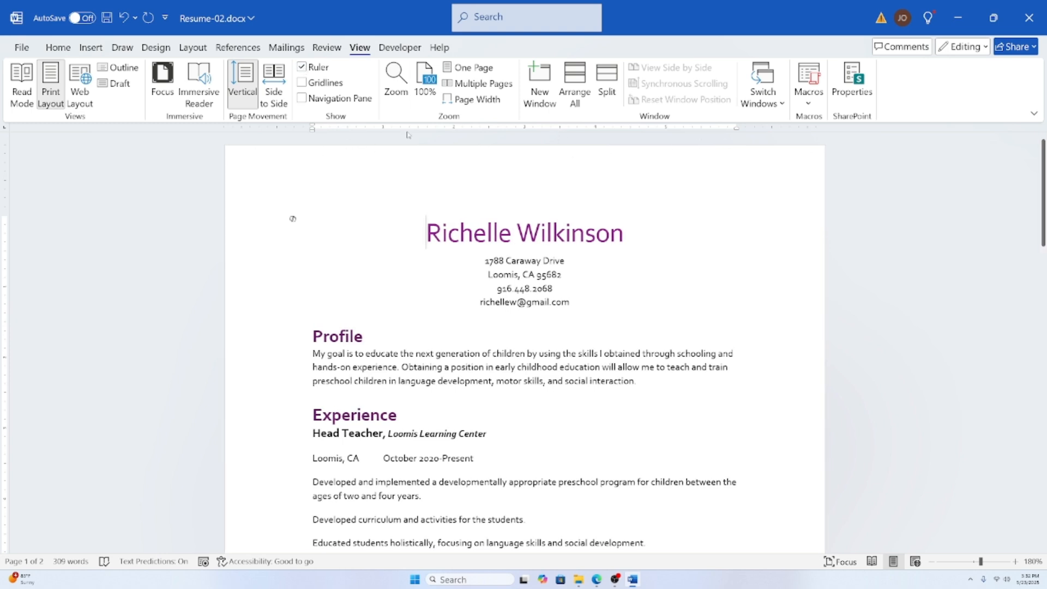
# Step: Change the document's page margins to the Normal preset with 1" on all sides
pyautogui.click(191, 48)
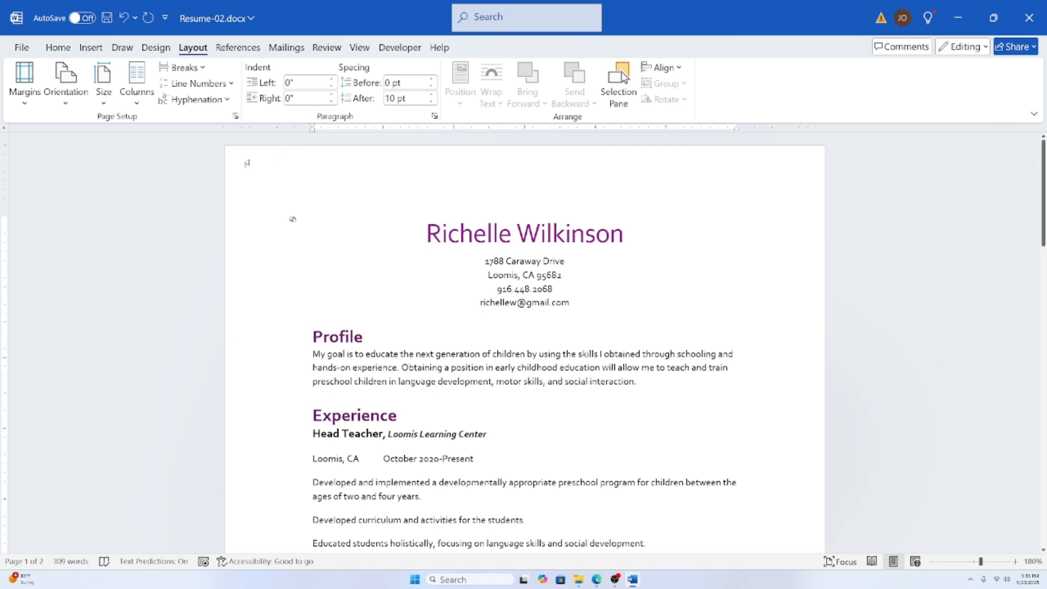
pyautogui.scroll(-2, 307, 297)
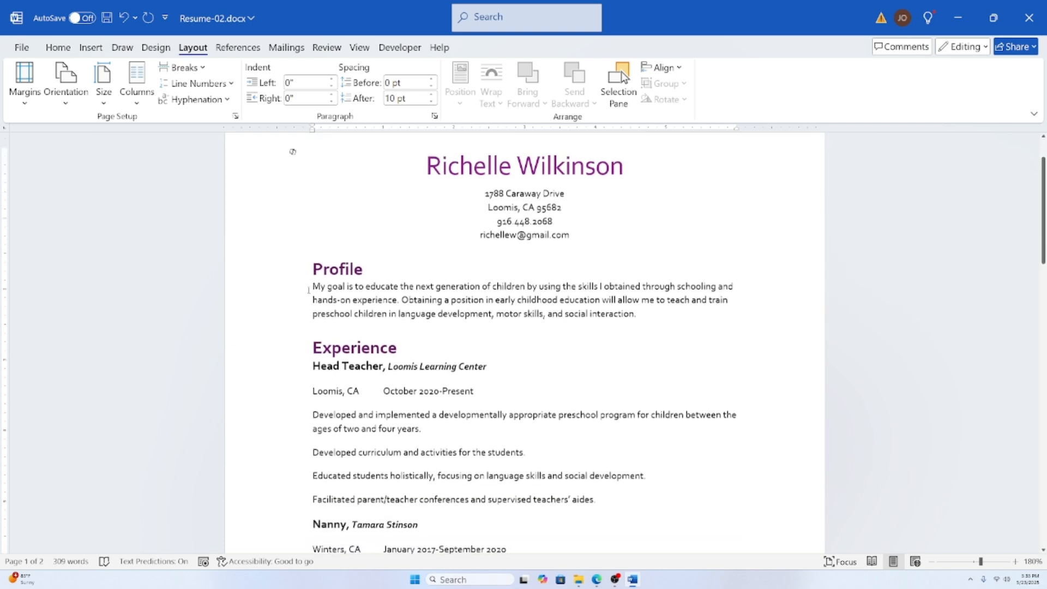
pyautogui.scroll(2, 227, 215)
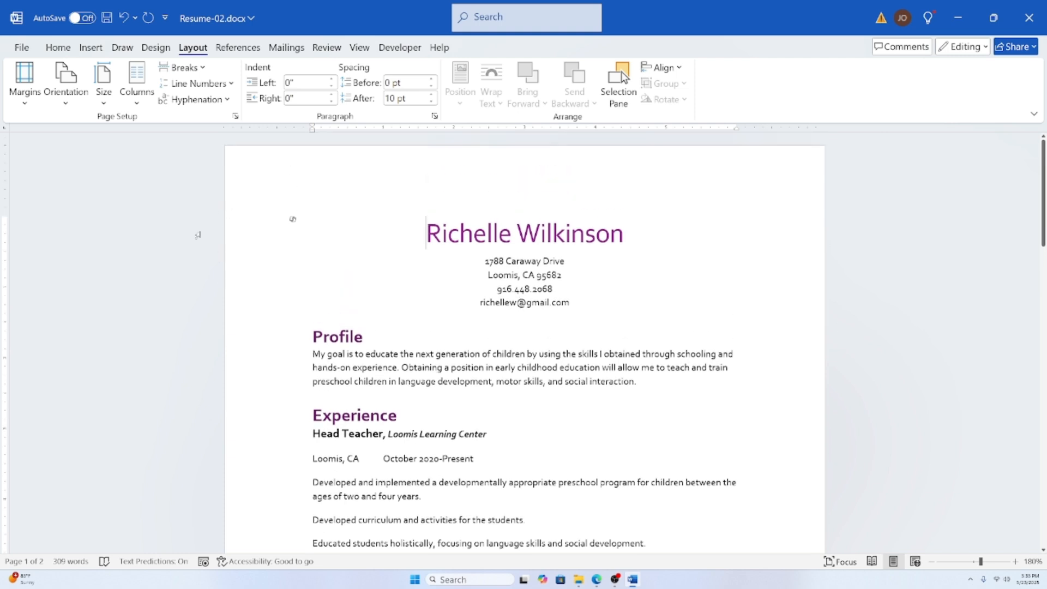
pyautogui.click(23, 105)
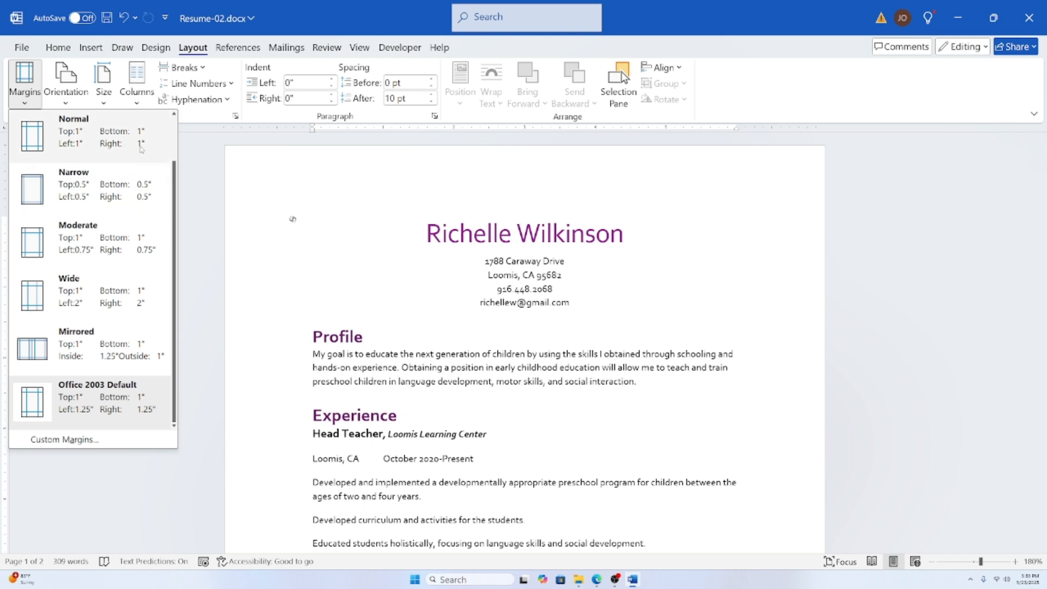
pyautogui.click(141, 148)
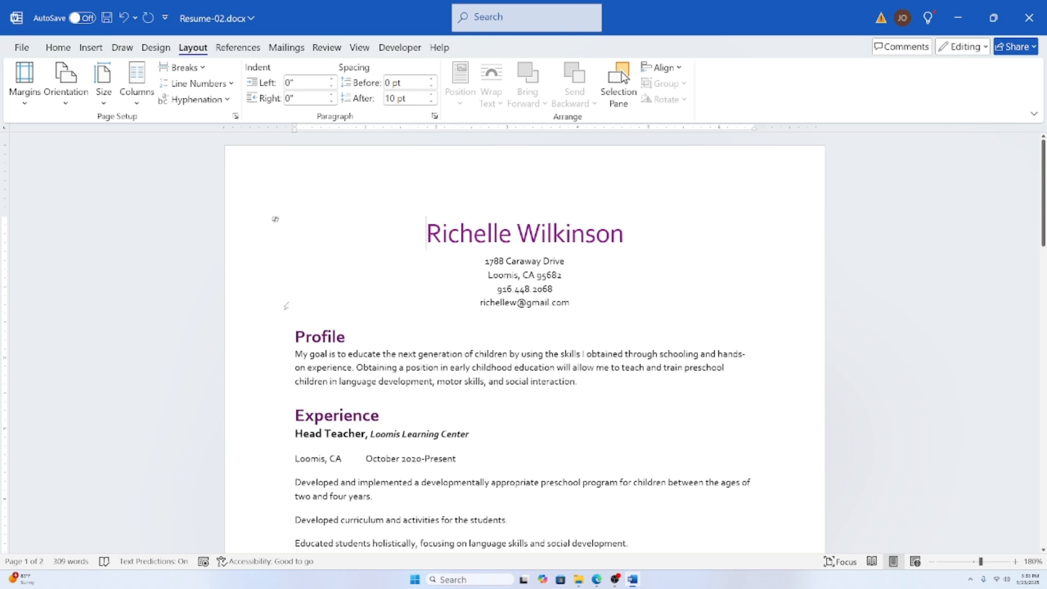
# Step: Change the document's page margins to the Narrow preset with 0.5" on all sides
pyautogui.scroll(-1, 281, 350)
pyautogui.scroll(1, 270, 341)
pyautogui.click(25, 82)
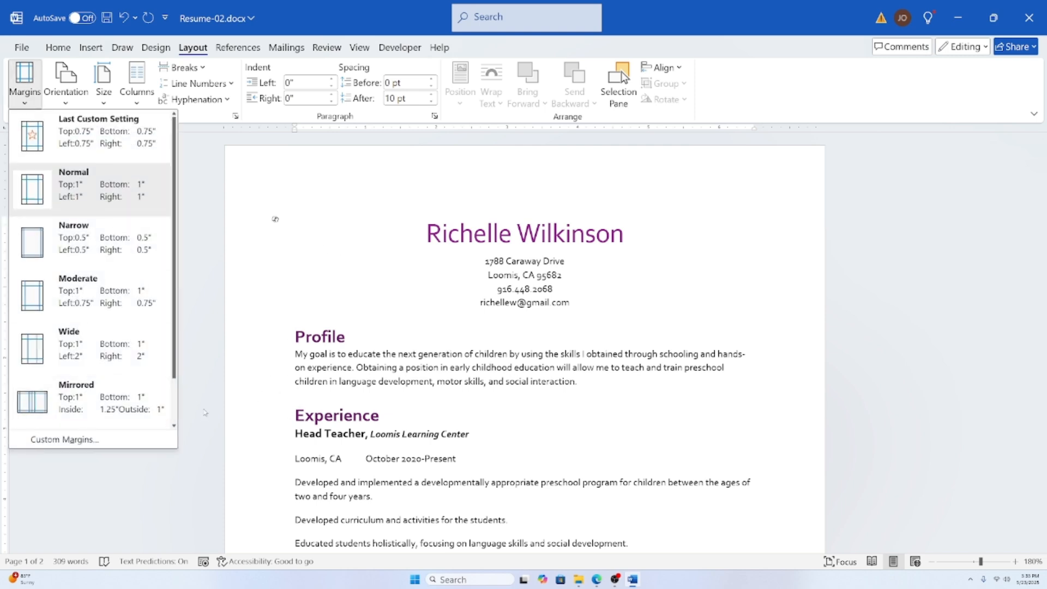
pyautogui.click(303, 369)
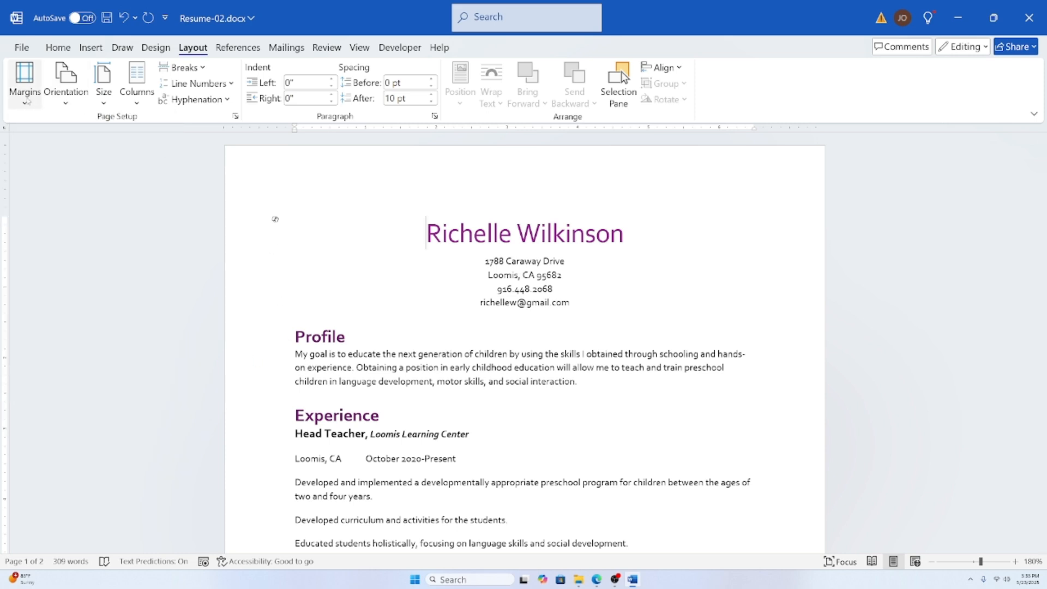
pyautogui.click(25, 81)
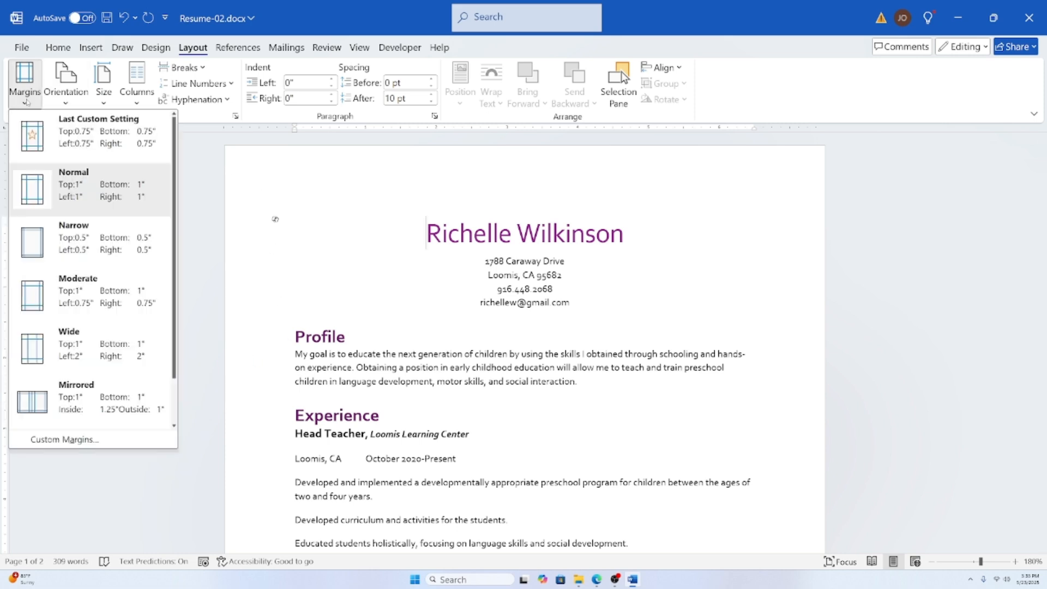
pyautogui.click(96, 246)
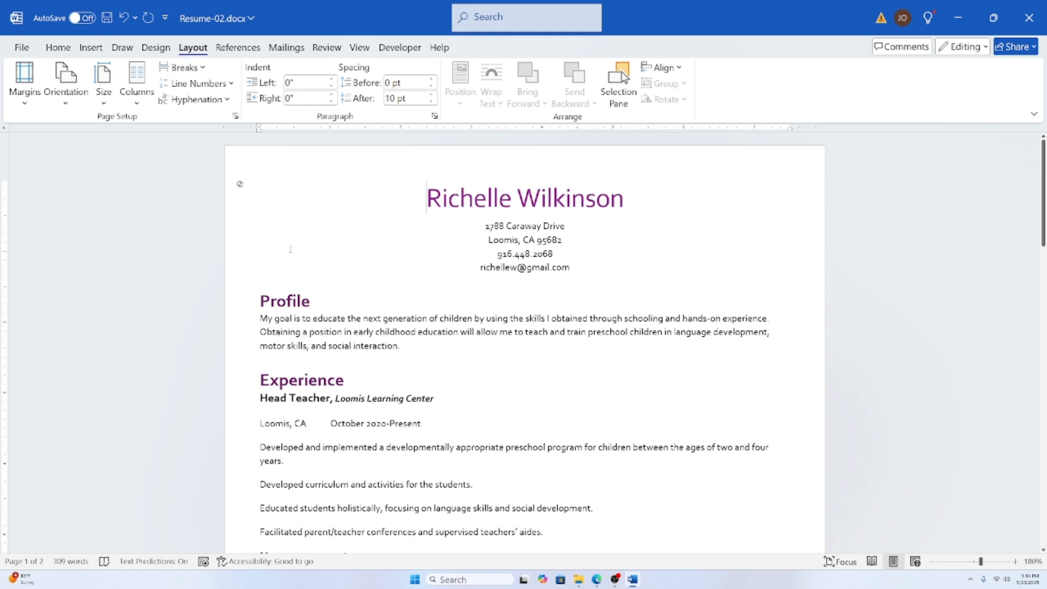
# Step: Open the custom margin settings and go over the top, bottom, left and right margin values
pyautogui.click(22, 107)
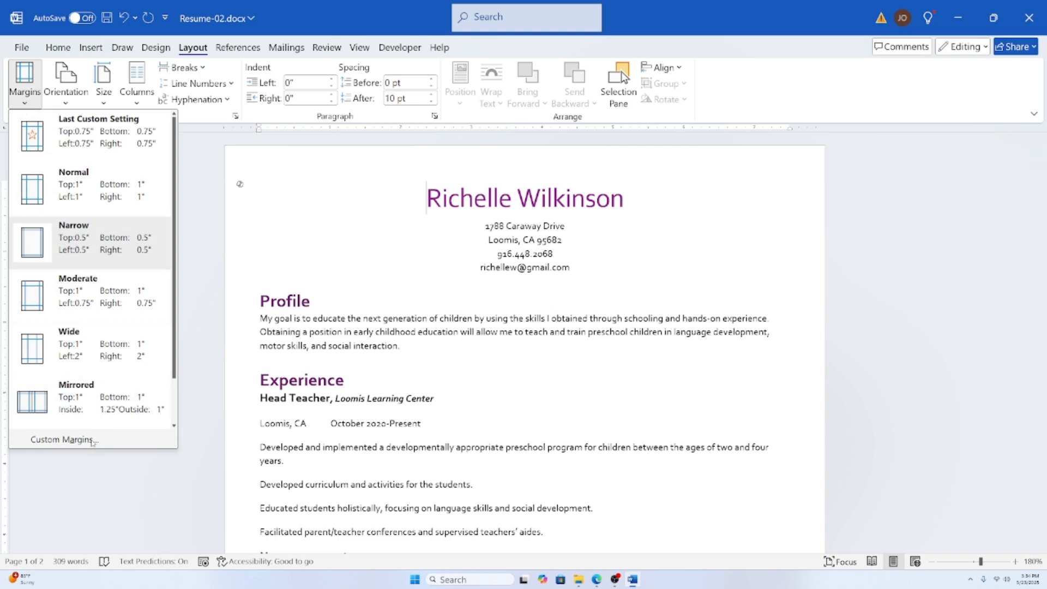
pyautogui.click(63, 439)
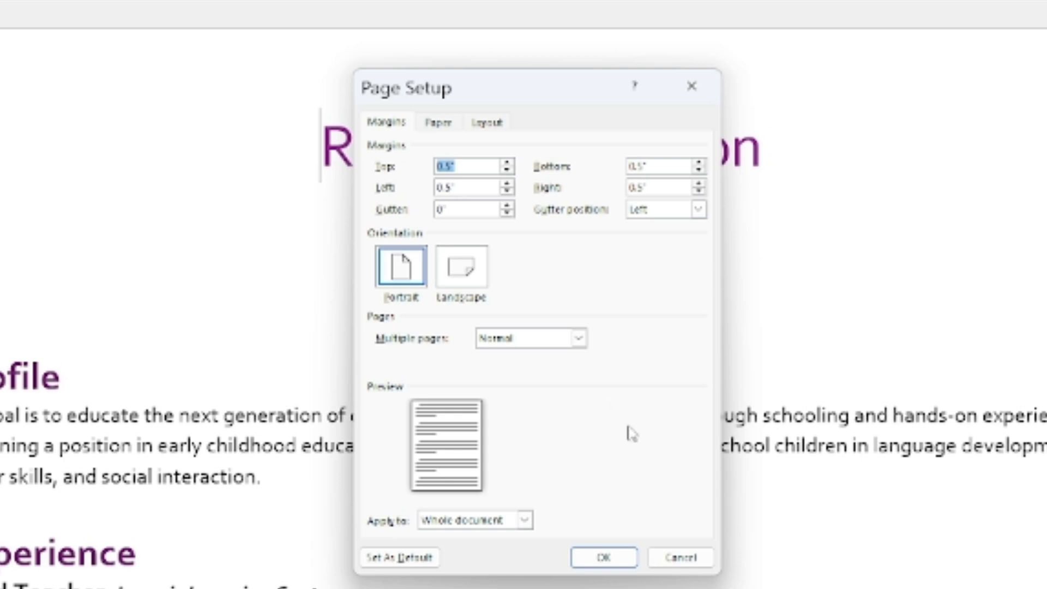
pyautogui.moveTo(532, 77); pyautogui.dragTo(566, 47)
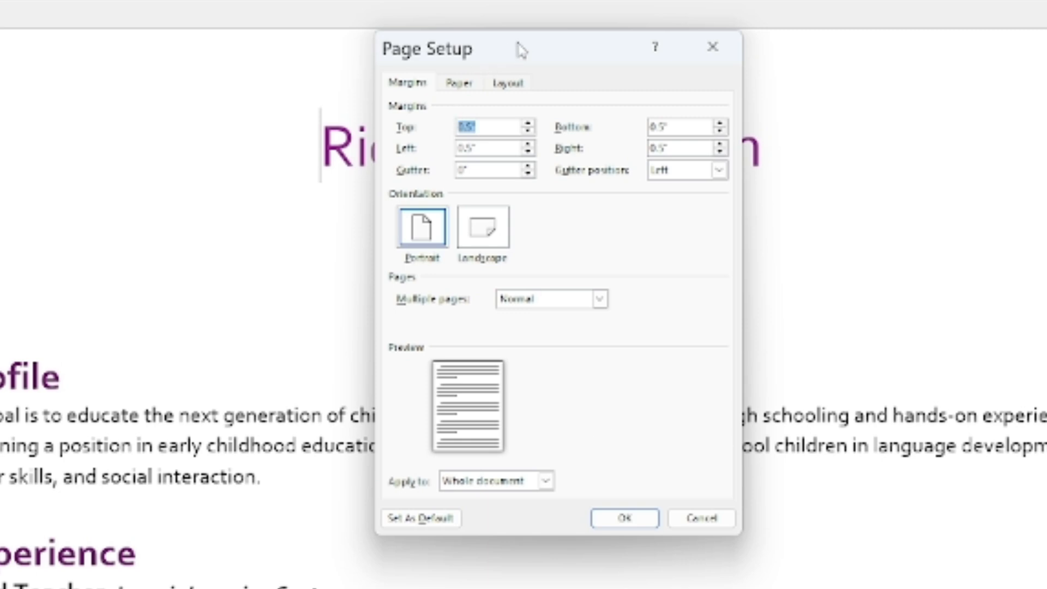
pyautogui.moveTo(518, 46); pyautogui.dragTo(472, 50)
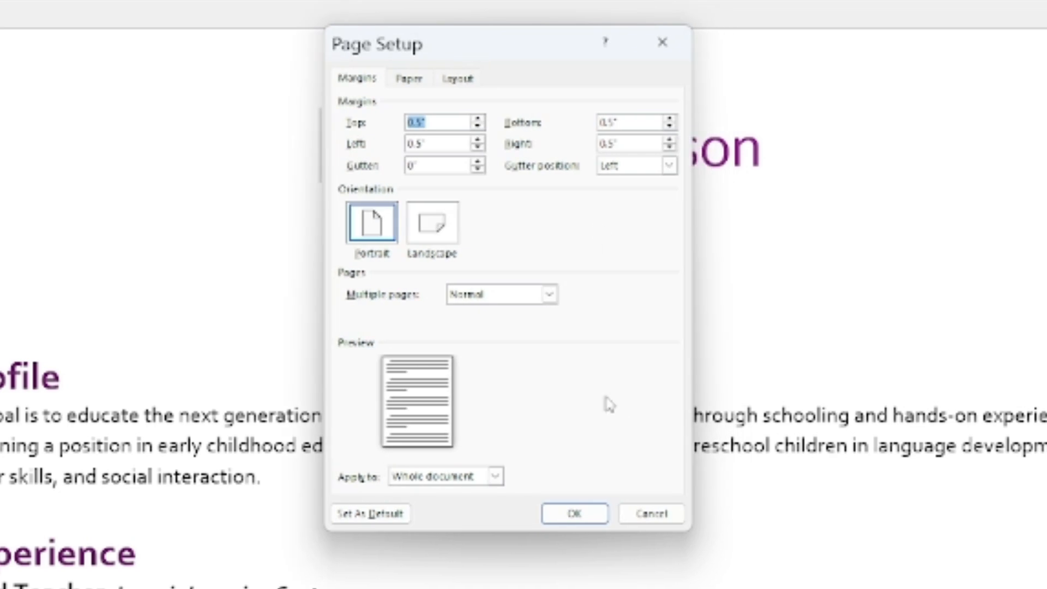
pyautogui.click(436, 123)
pyautogui.moveTo(434, 123); pyautogui.dragTo(383, 121)
pyautogui.moveTo(634, 122); pyautogui.dragTo(540, 133)
pyautogui.moveTo(451, 147); pyautogui.dragTo(400, 148)
pyautogui.moveTo(630, 146); pyautogui.dragTo(576, 141)
pyautogui.click(434, 123)
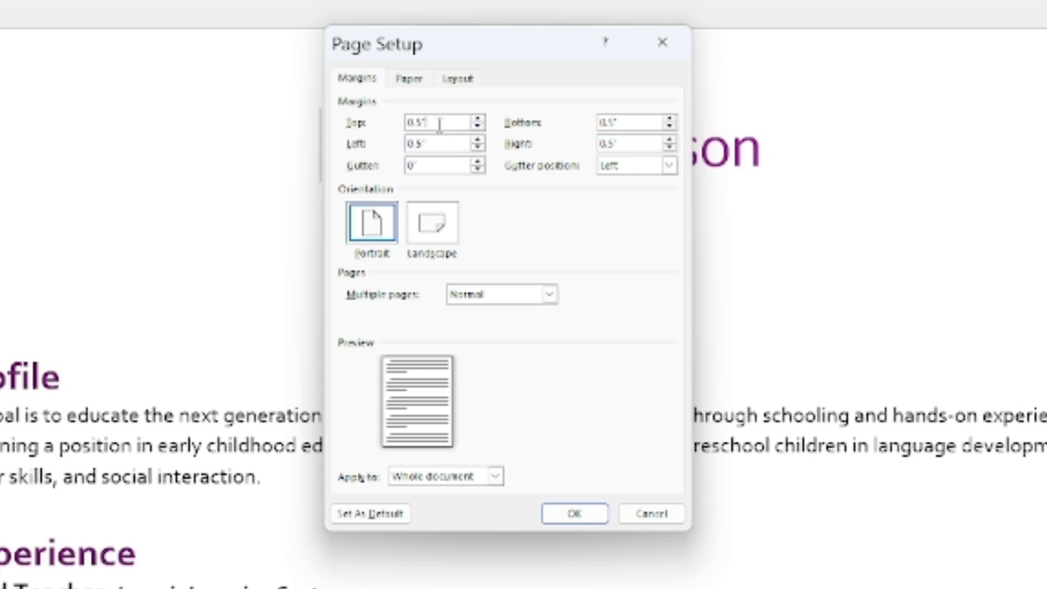
# Step: Step the top margin up and back down in increments to 0.4"
pyautogui.click(477, 120)
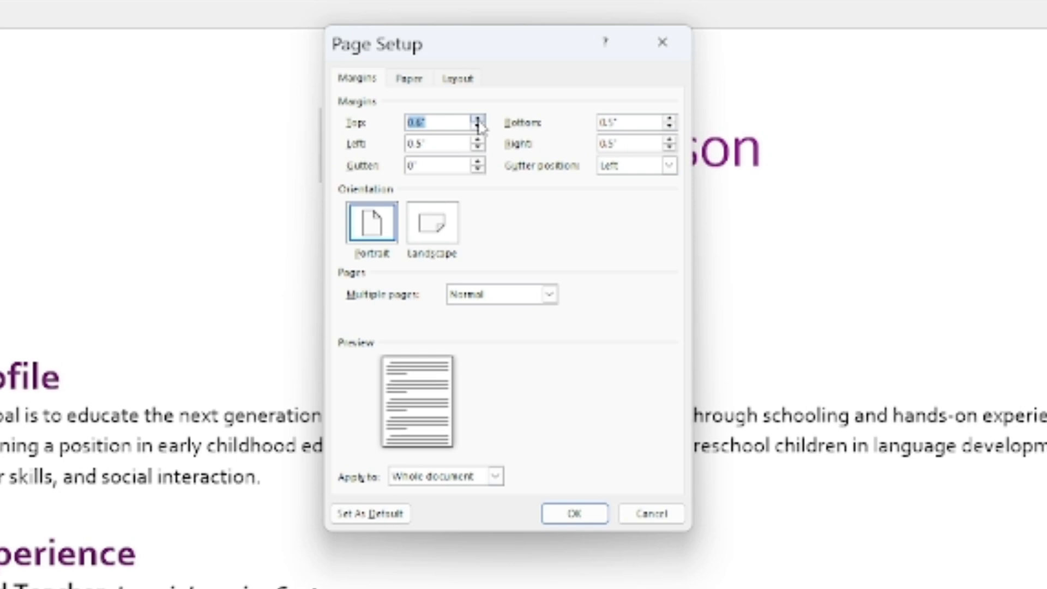
pyautogui.click(477, 120)
pyautogui.click(478, 120)
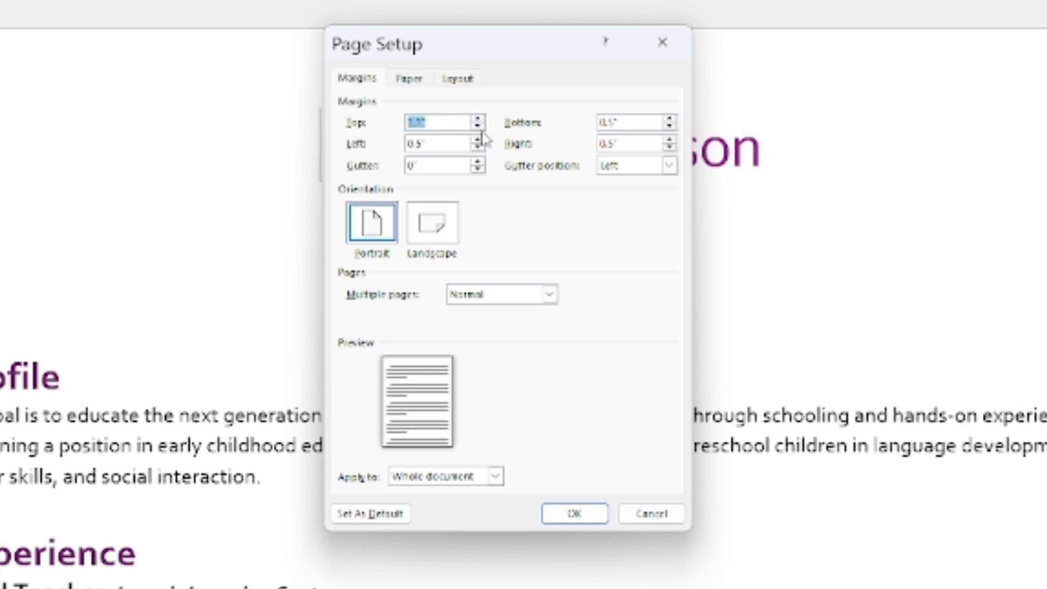
pyautogui.click(478, 126)
pyautogui.click(478, 126)
pyautogui.click(478, 127)
pyautogui.click(478, 126)
pyautogui.click(477, 126)
pyautogui.click(477, 126)
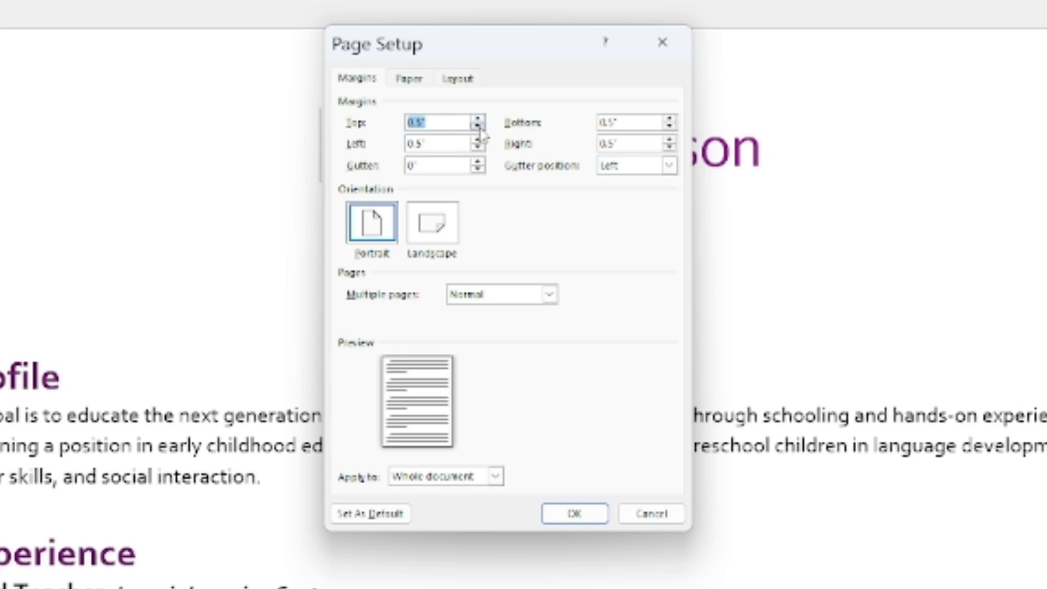
pyautogui.click(478, 126)
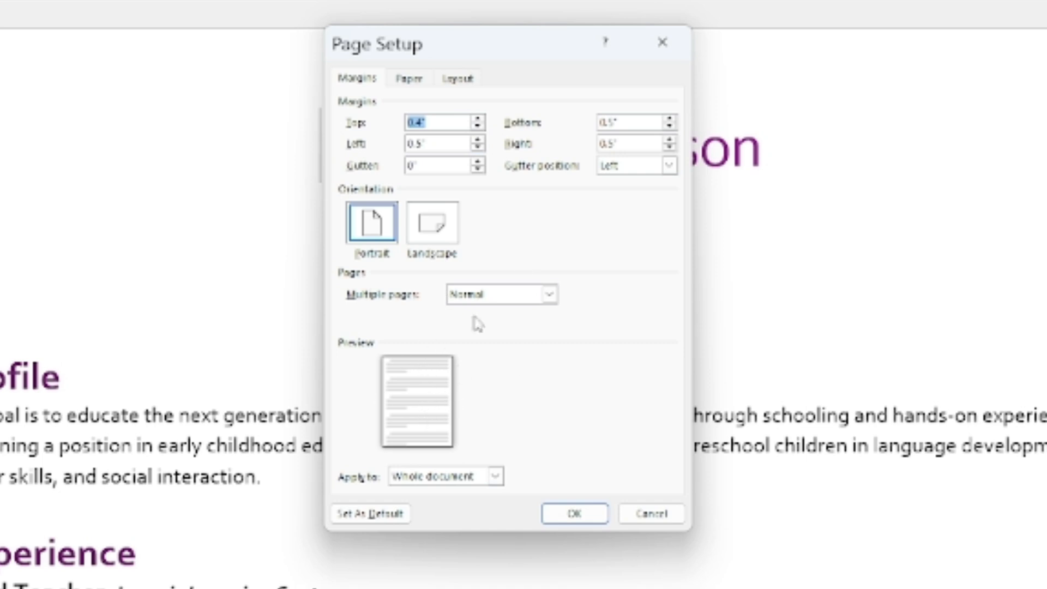
# Step: Set the top and bottom page margins to 0.75"
pyautogui.click(447, 123)
pyautogui.press('BackSpace')
pyautogui.press('BackSpace')
pyautogui.press('BackSpace')
pyautogui.press('BackSpace')
pyautogui.write('0.75')
pyautogui.click(625, 120)
pyautogui.click(636, 120)
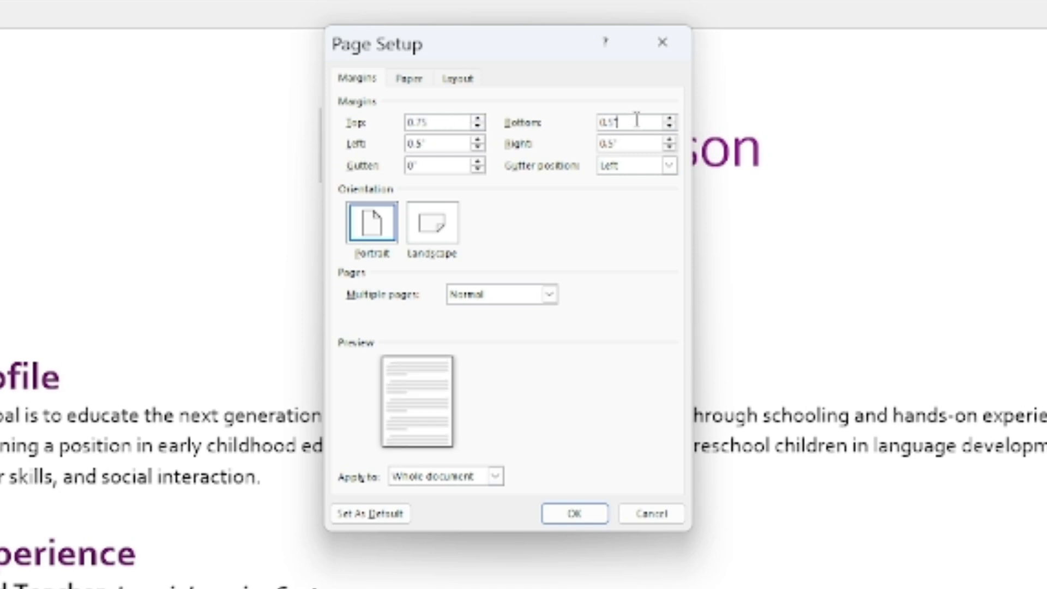
pyautogui.moveTo(637, 120); pyautogui.dragTo(599, 121)
pyautogui.write('0.75')
# Step: Set the left and right page margins to 0.75" and apply the custom margins to the whole document
pyautogui.moveTo(447, 116); pyautogui.dragTo(402, 117)
pyautogui.doubleClick(451, 143)
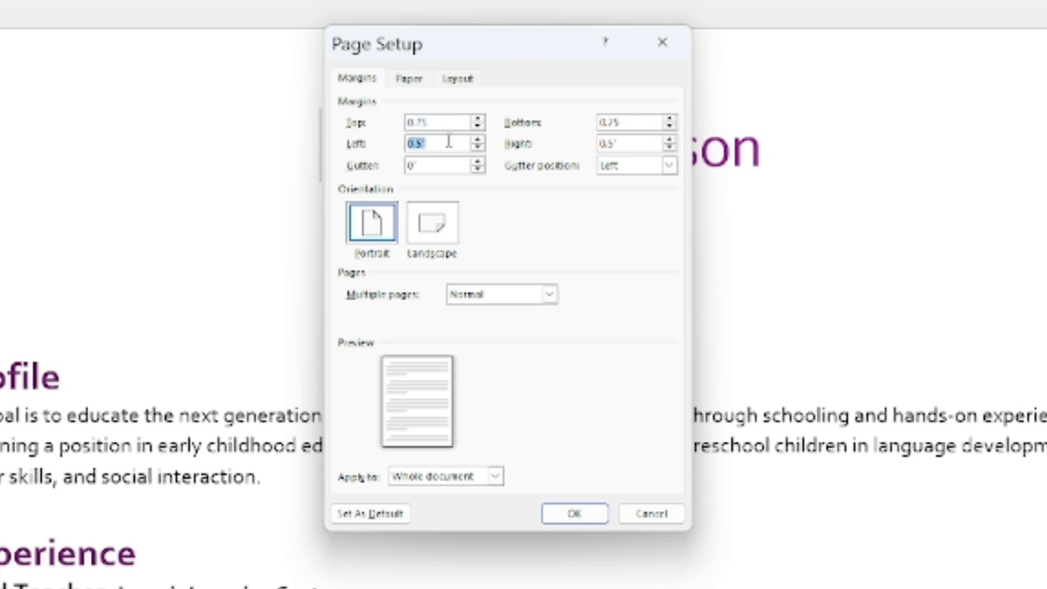
pyautogui.write('0.75')
pyautogui.moveTo(624, 145); pyautogui.dragTo(589, 155)
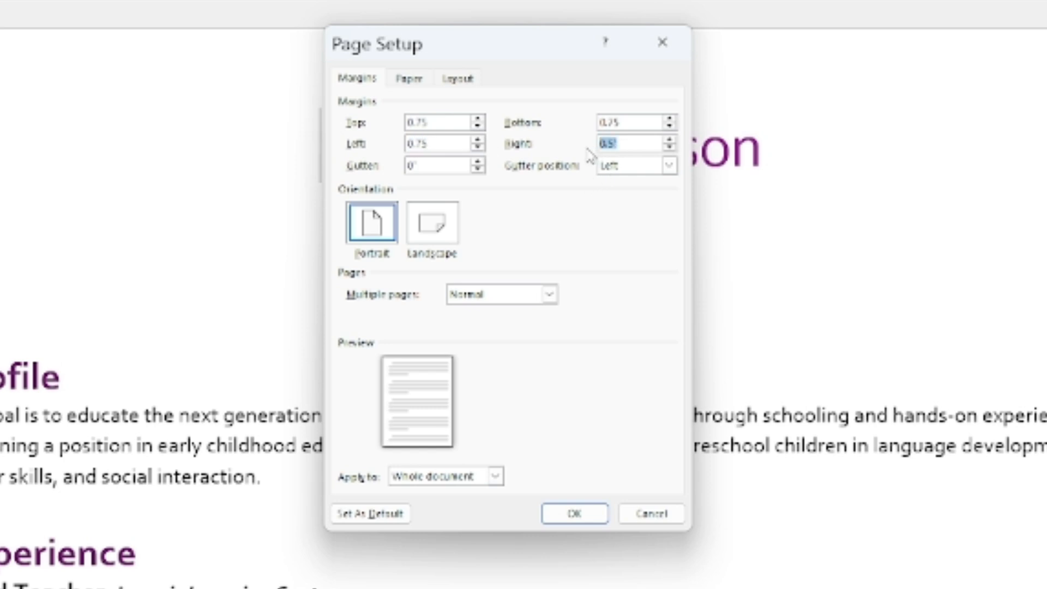
pyautogui.write('0.75')
pyautogui.click(567, 514)
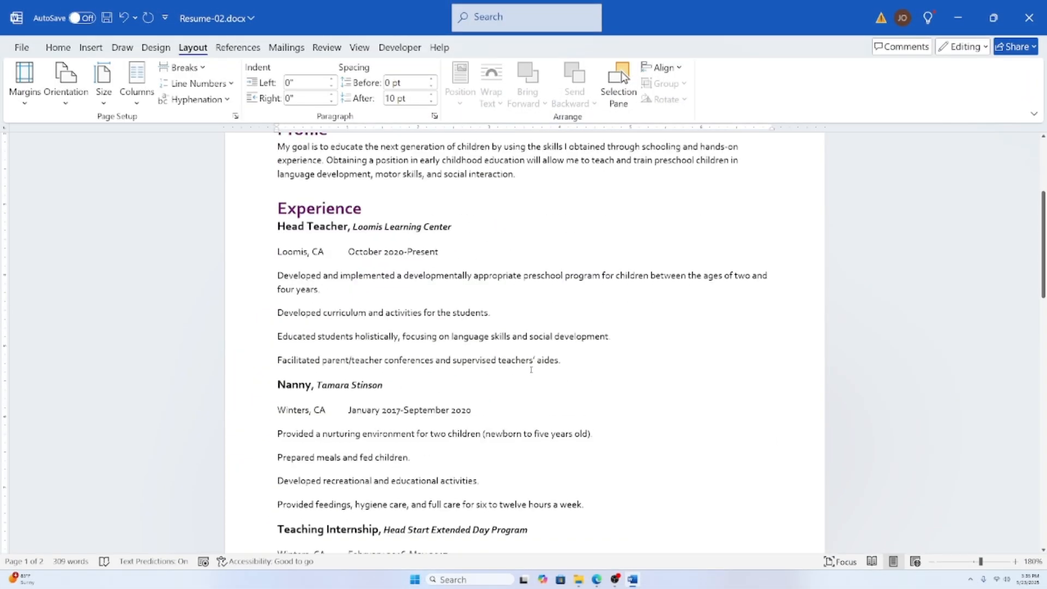
# Step: Set the page's vertical alignment to Justified for the whole document
pyautogui.scroll(-7, 470, 412)
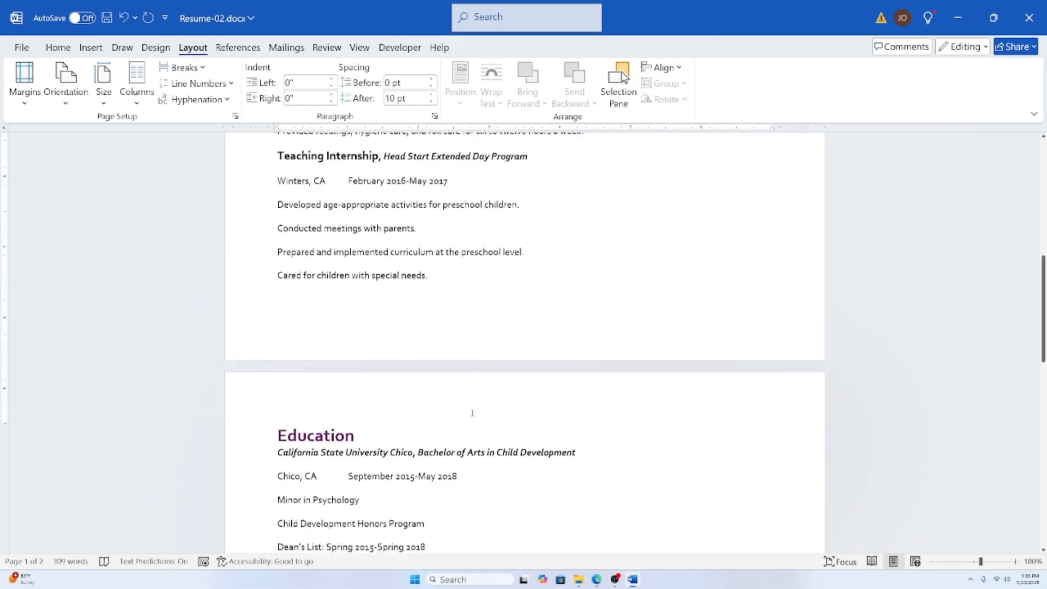
pyautogui.scroll(6, 470, 412)
pyautogui.scroll(5, 470, 411)
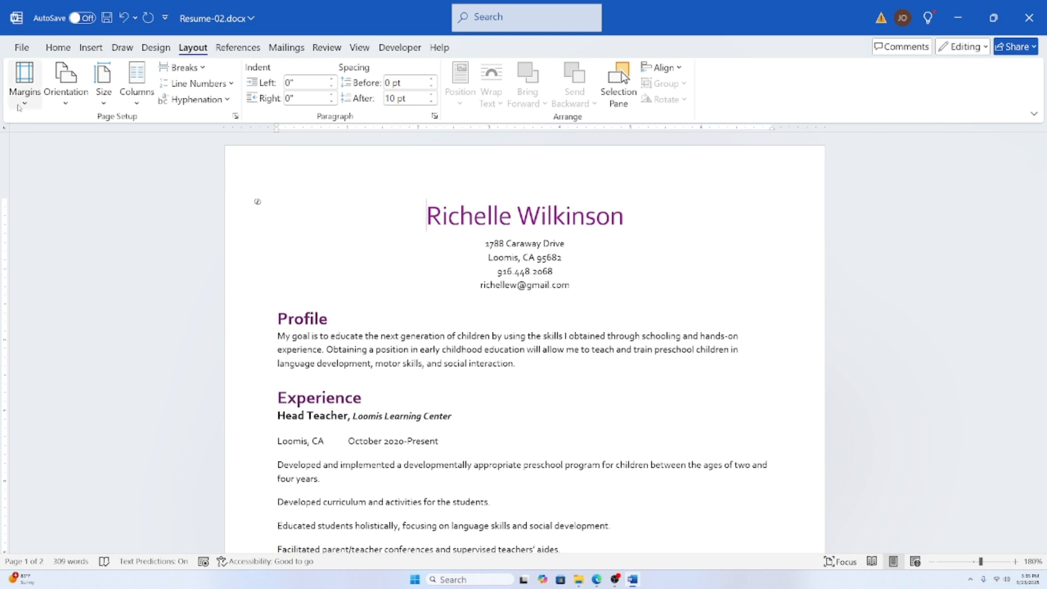
pyautogui.click(18, 107)
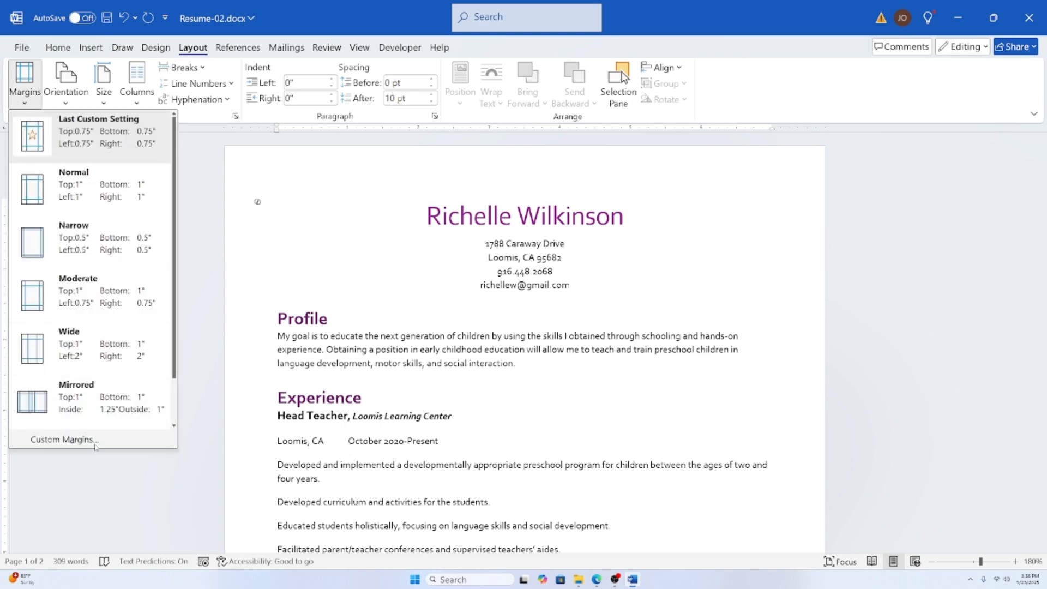
pyautogui.click(95, 440)
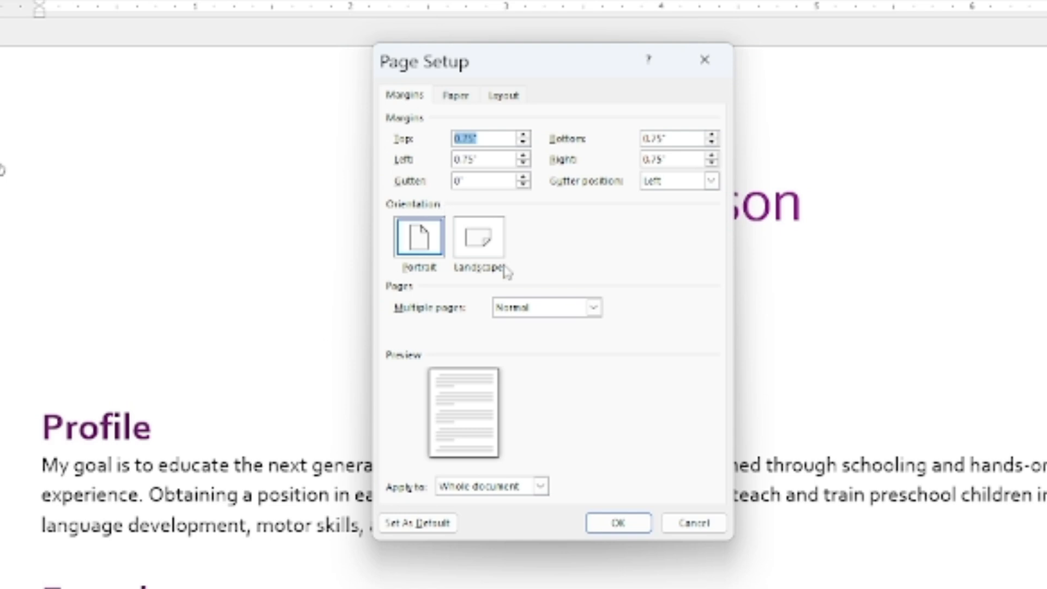
pyautogui.click(499, 101)
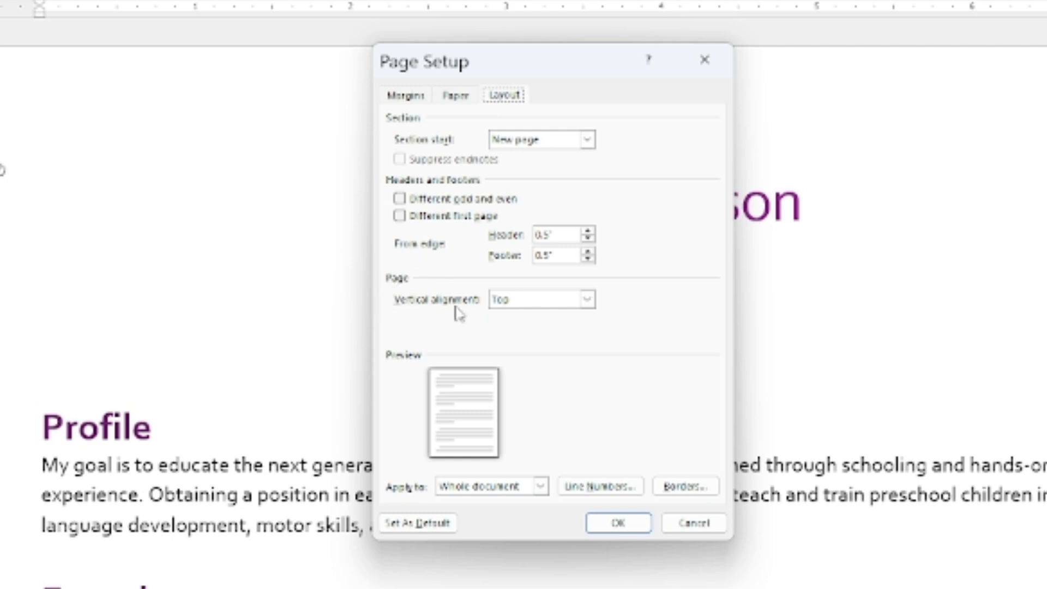
pyautogui.click(586, 301)
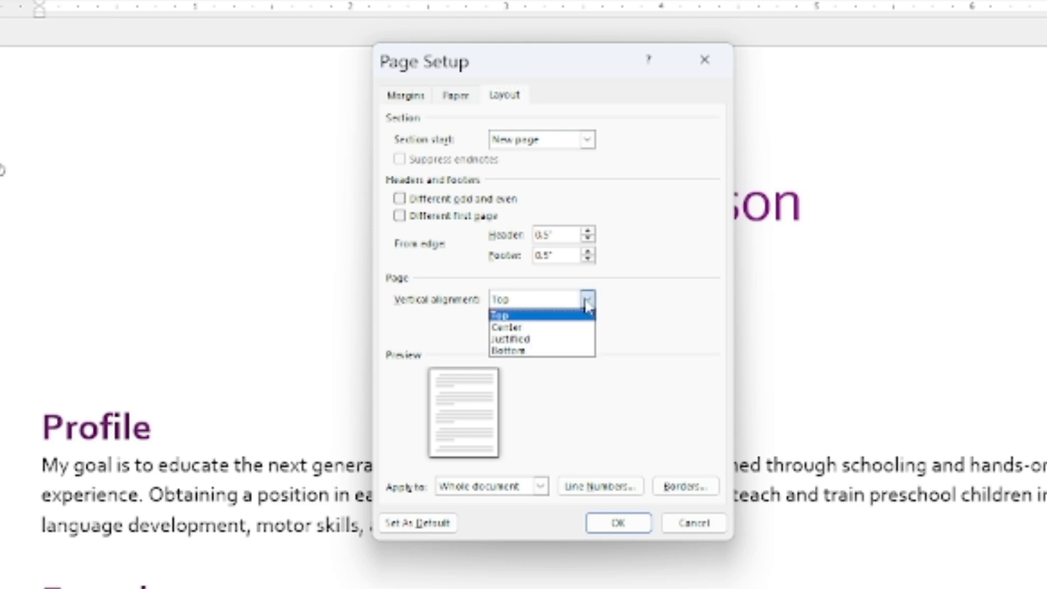
pyautogui.click(550, 342)
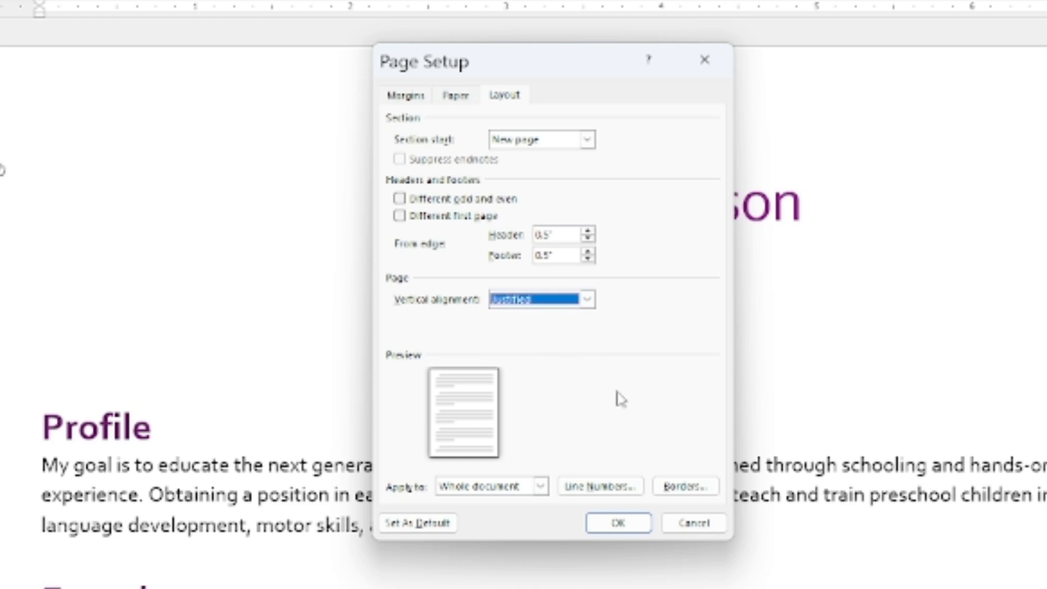
pyautogui.click(603, 525)
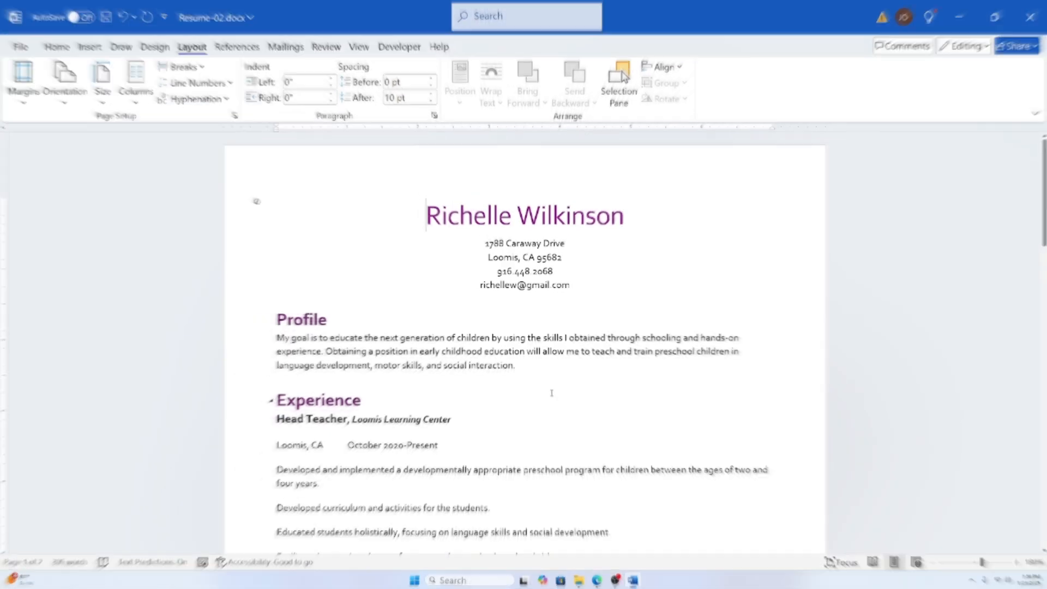
# Step: Examine both resume pages side by side for how the vertical alignment spaces the text between the top and bottom margins
pyautogui.scroll(-3, 560, 388)
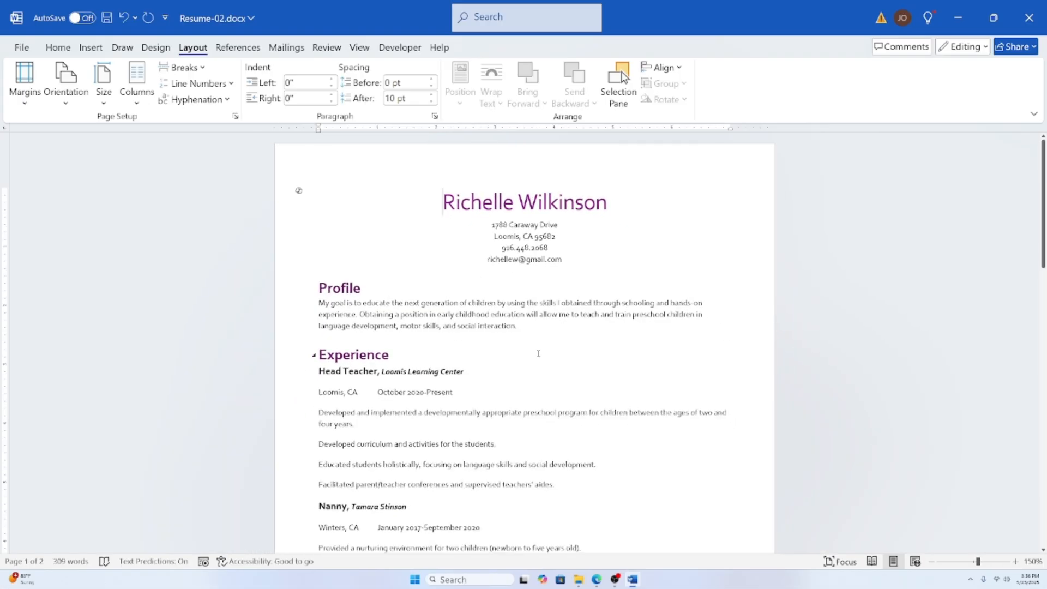
pyautogui.scroll(-3, 538, 353)
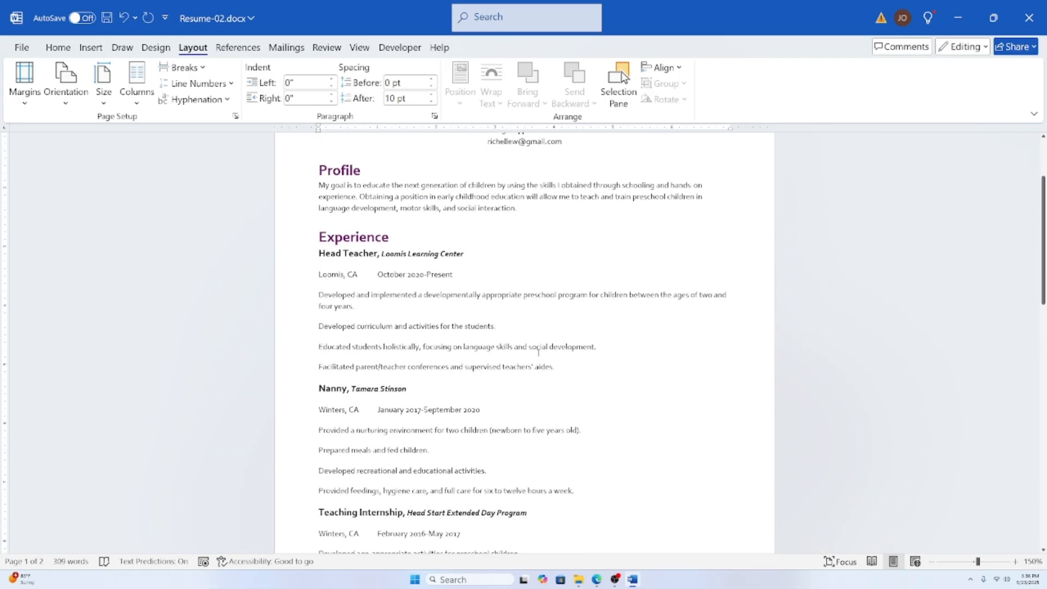
pyautogui.scroll(-5, 538, 351)
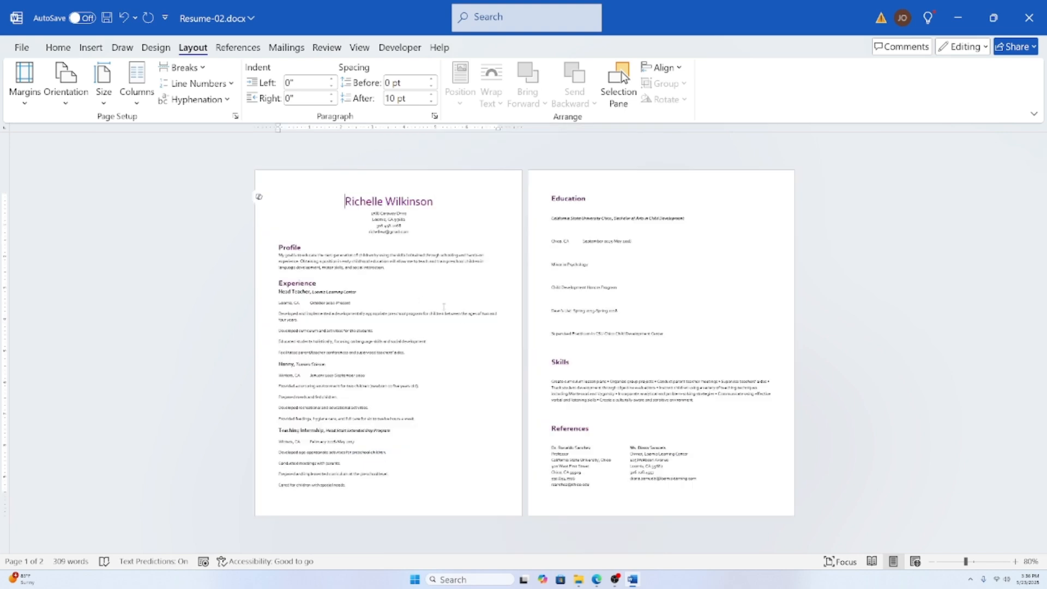
pyautogui.scroll(1, 444, 307)
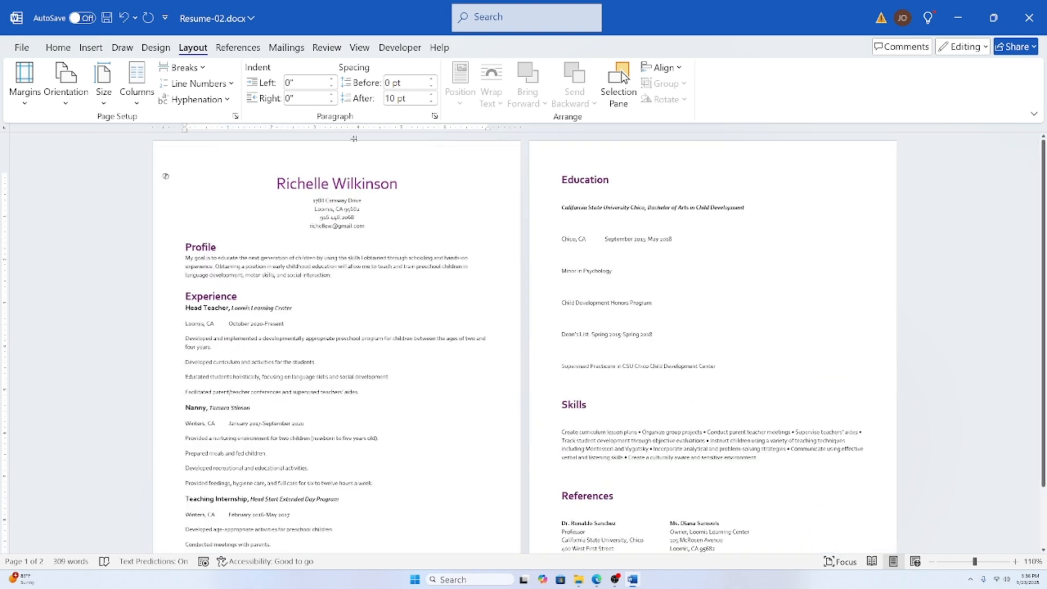
pyautogui.scroll(-2, 757, 322)
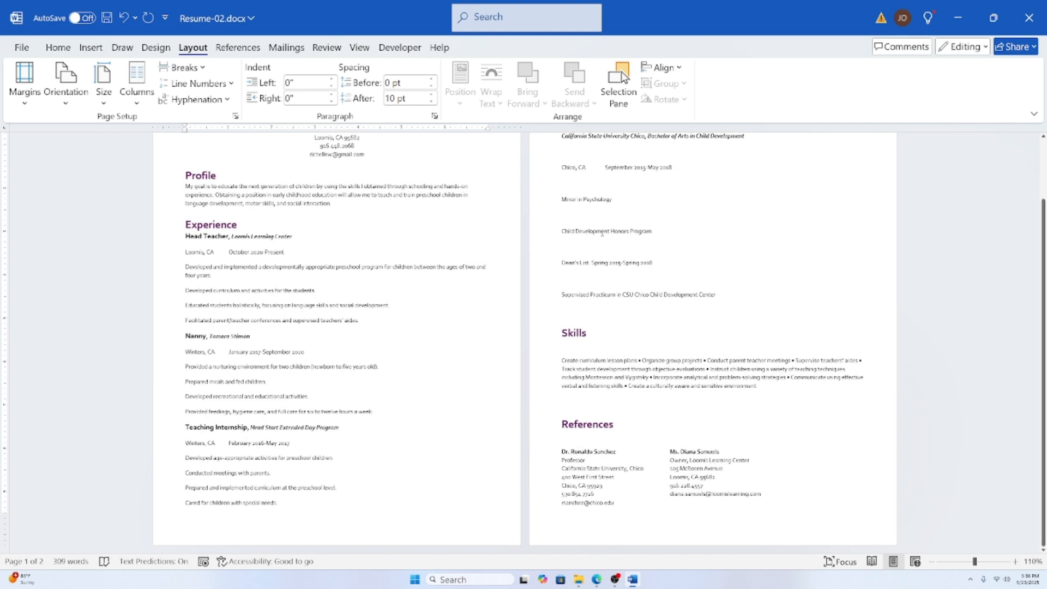
pyautogui.scroll(2, 562, 180)
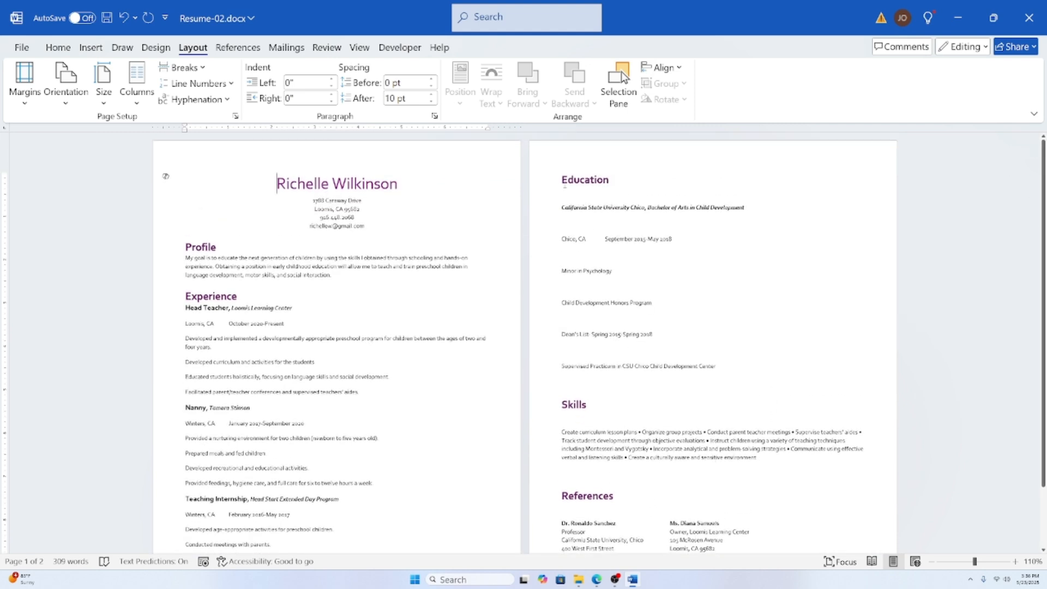
pyautogui.moveTo(562, 180); pyautogui.dragTo(762, 535)
pyautogui.click(644, 229)
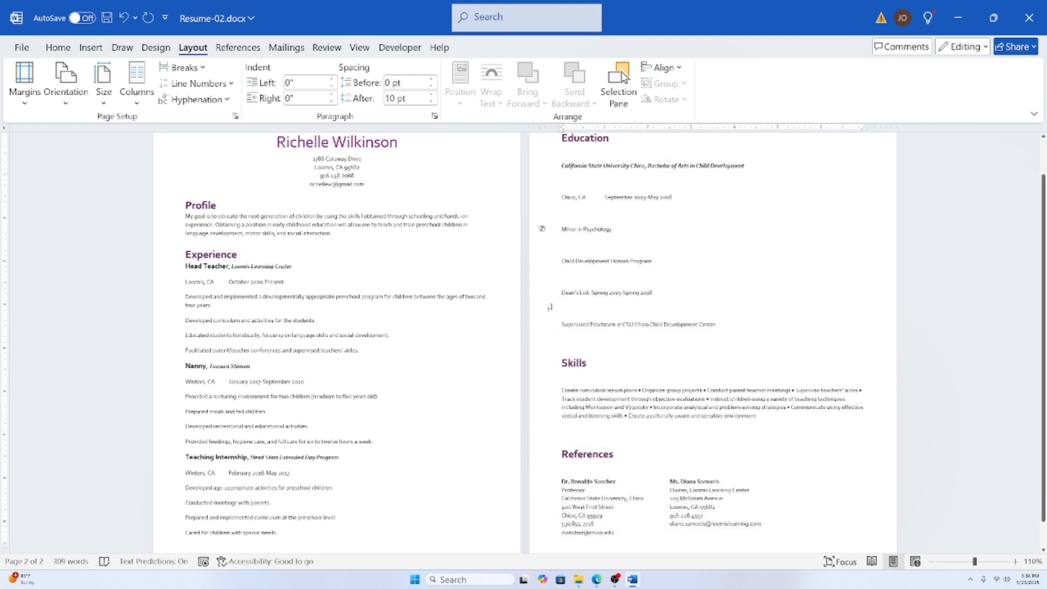
pyautogui.click(455, 327)
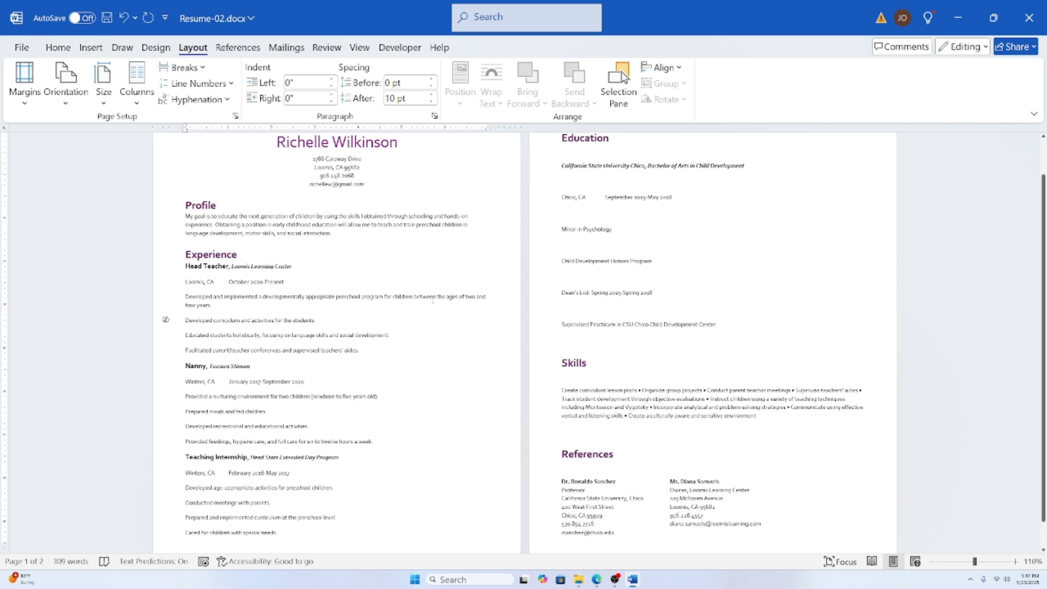
pyautogui.scroll(2, 437, 308)
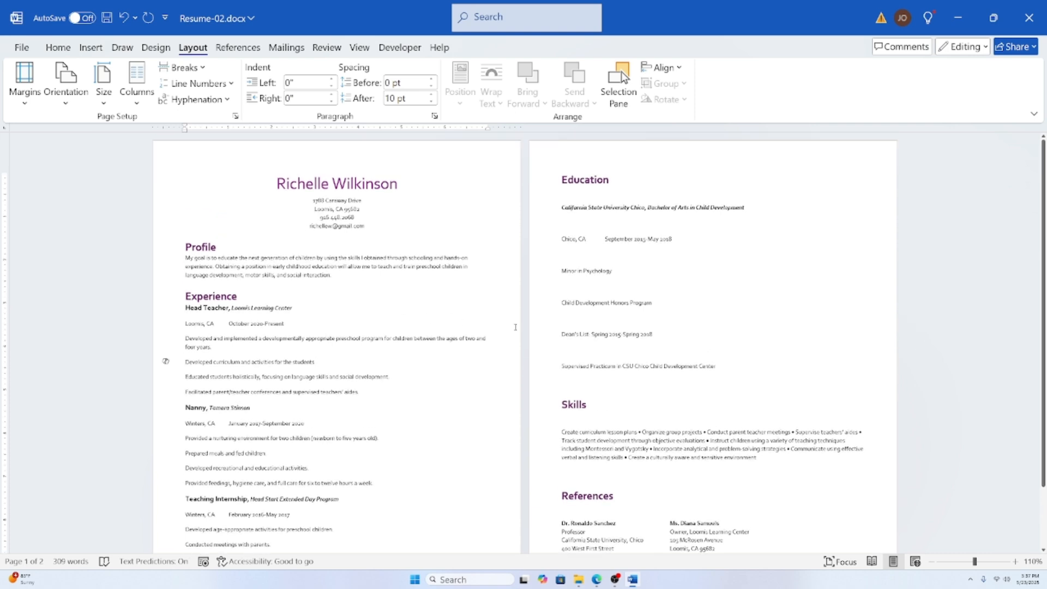
pyautogui.scroll(-3, 515, 327)
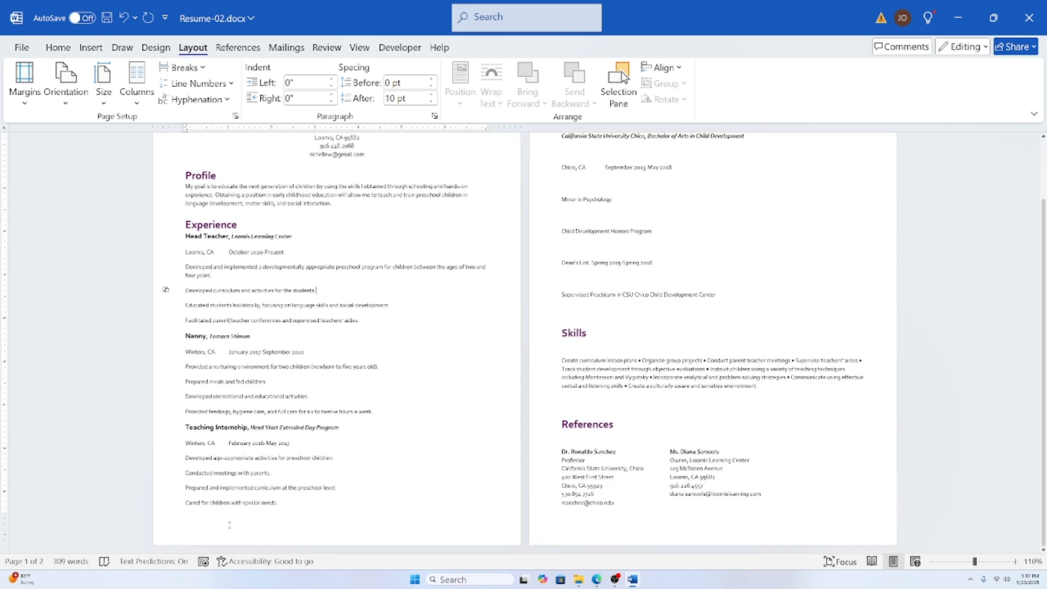
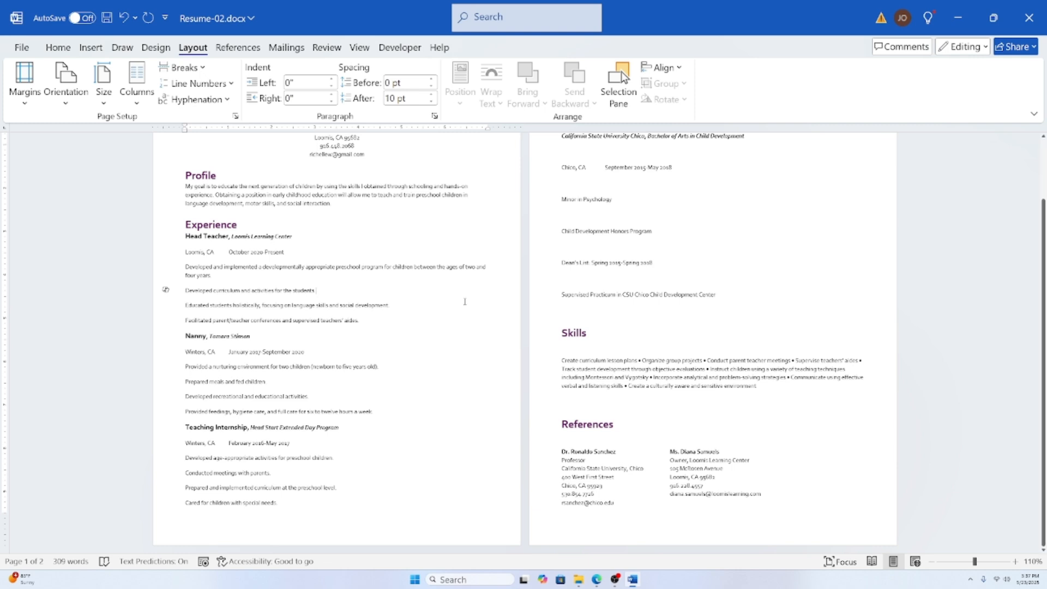
# Step: Set the page's vertical alignment to Top for the whole document
pyautogui.scroll(2, 464, 298)
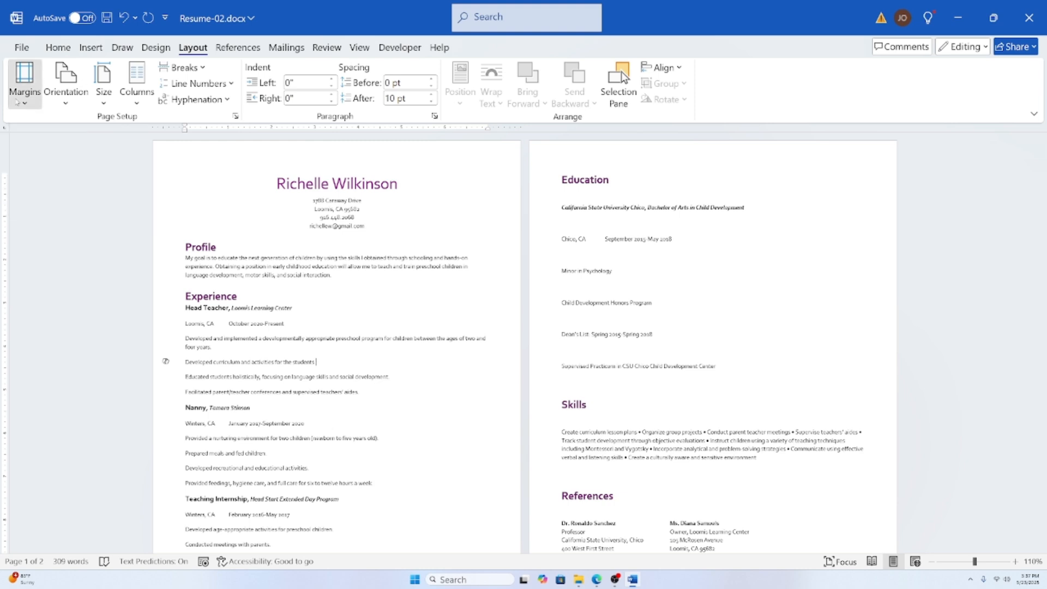
pyautogui.click(24, 85)
pyautogui.click(46, 439)
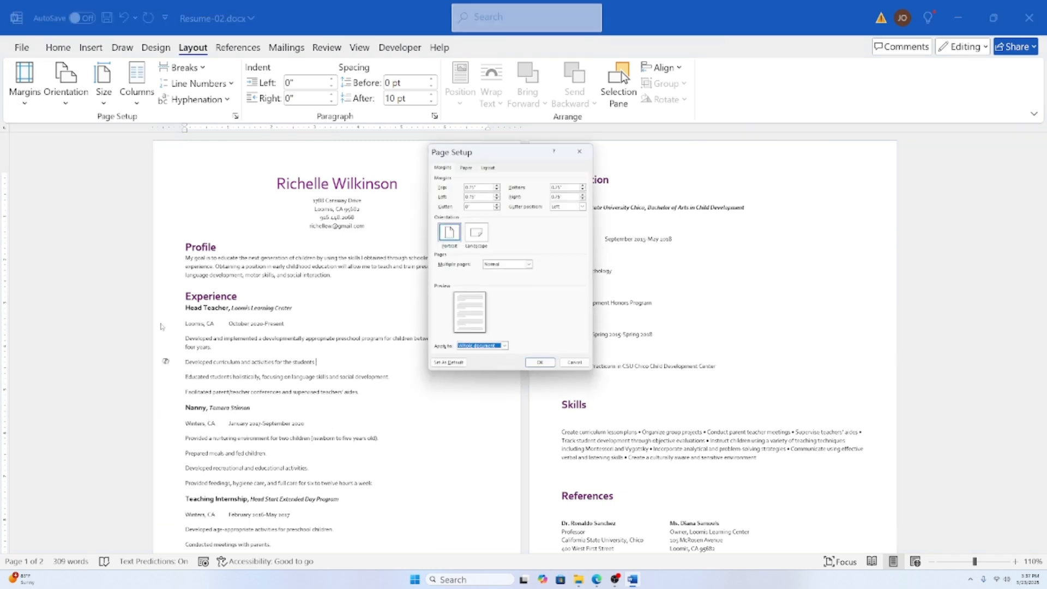
pyautogui.click(489, 169)
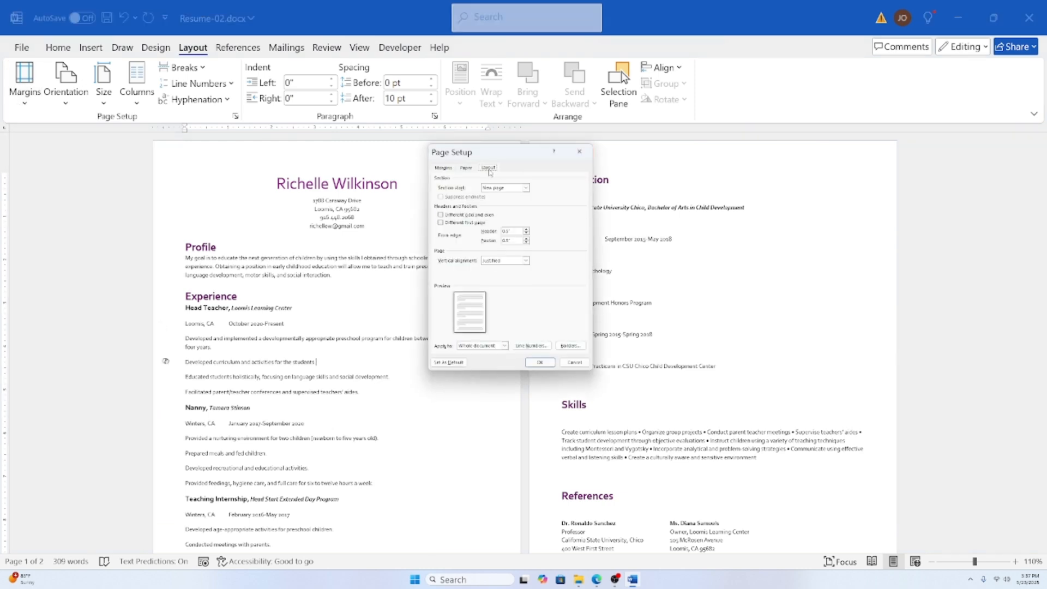
pyautogui.click(526, 261)
pyautogui.click(512, 268)
pyautogui.click(541, 363)
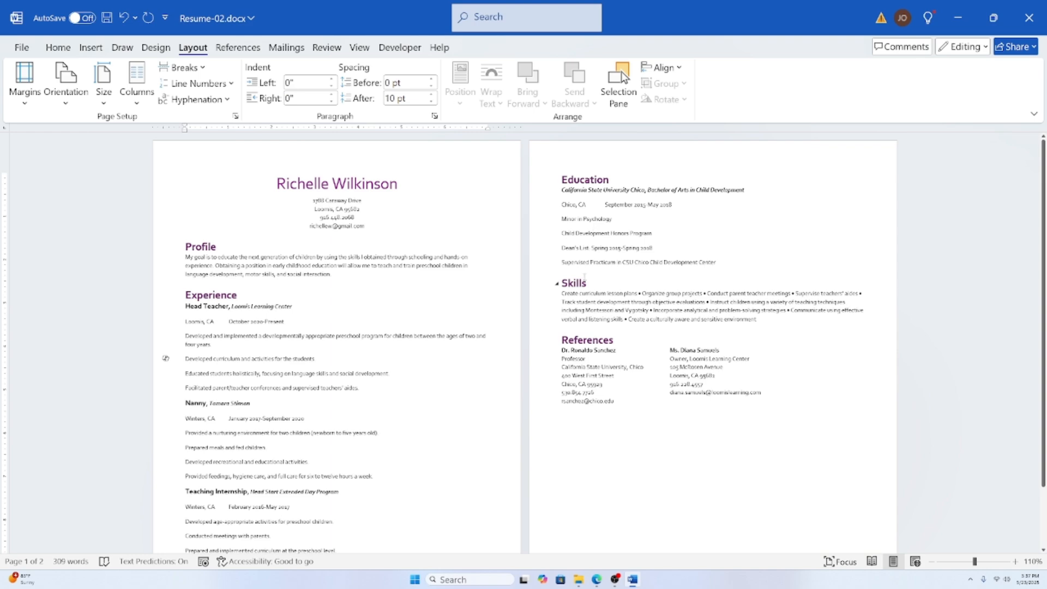
# Step: Enlarge the document view to 150% and look over the Profile and Experience sections on the first page
pyautogui.scroll(-1, 616, 398)
pyautogui.scroll(1, 643, 520)
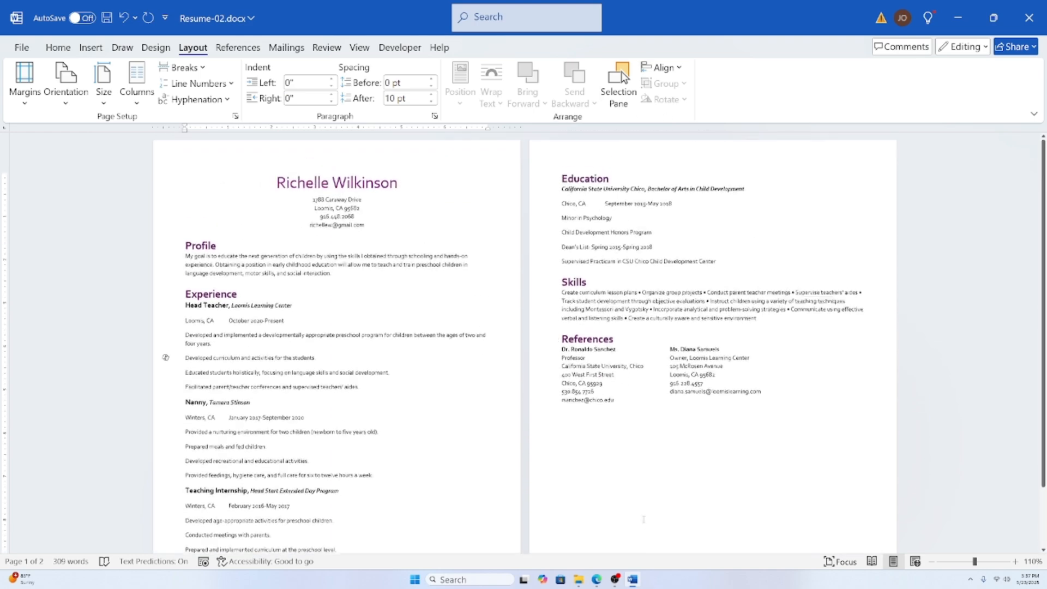
pyautogui.scroll(4, 707, 294)
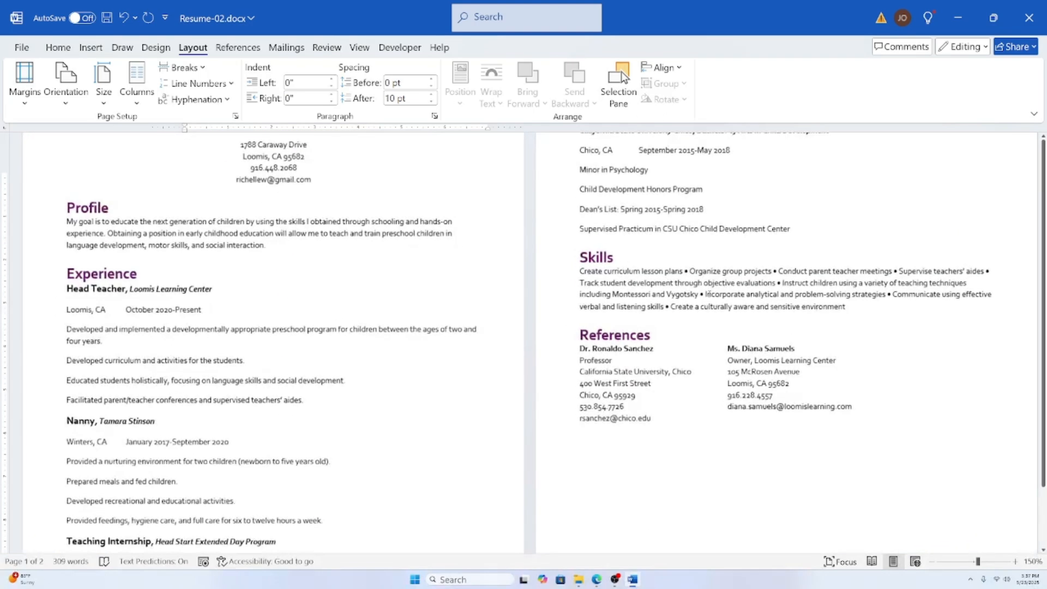
pyautogui.click(549, 342)
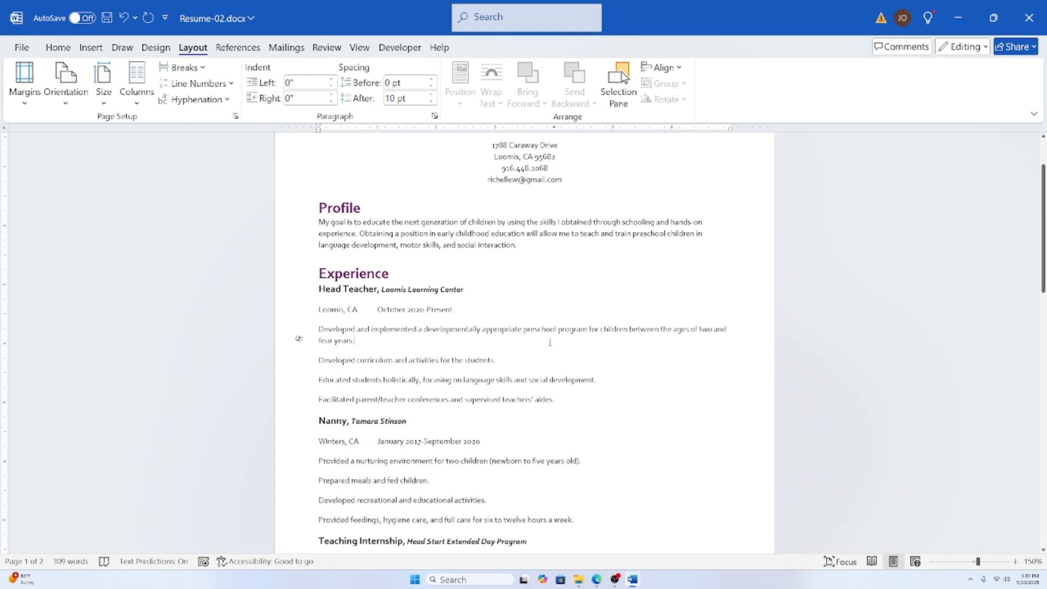
pyautogui.scroll(3, 549, 343)
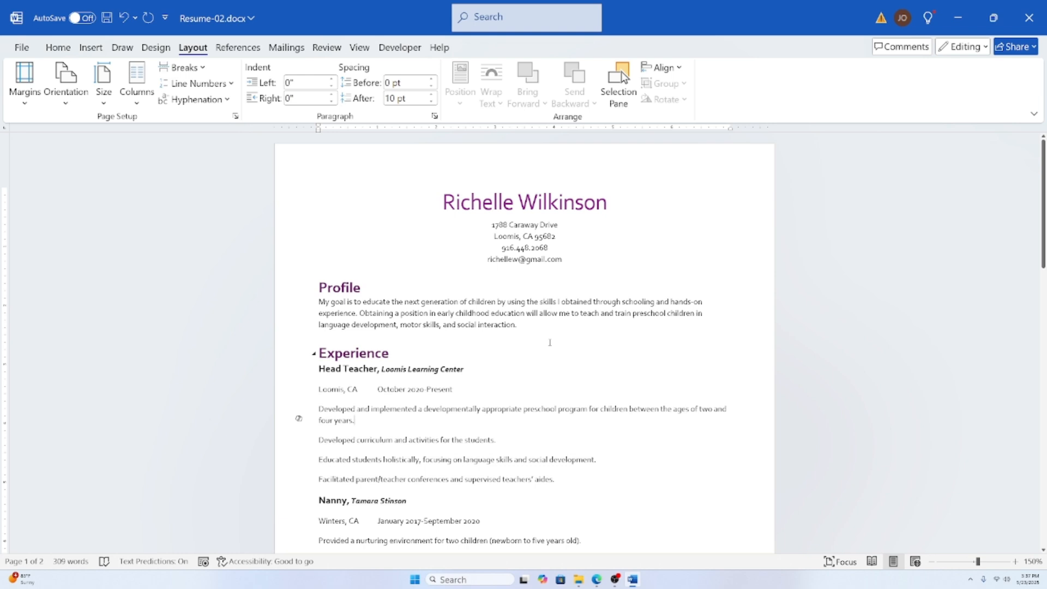
pyautogui.scroll(-4, 345, 394)
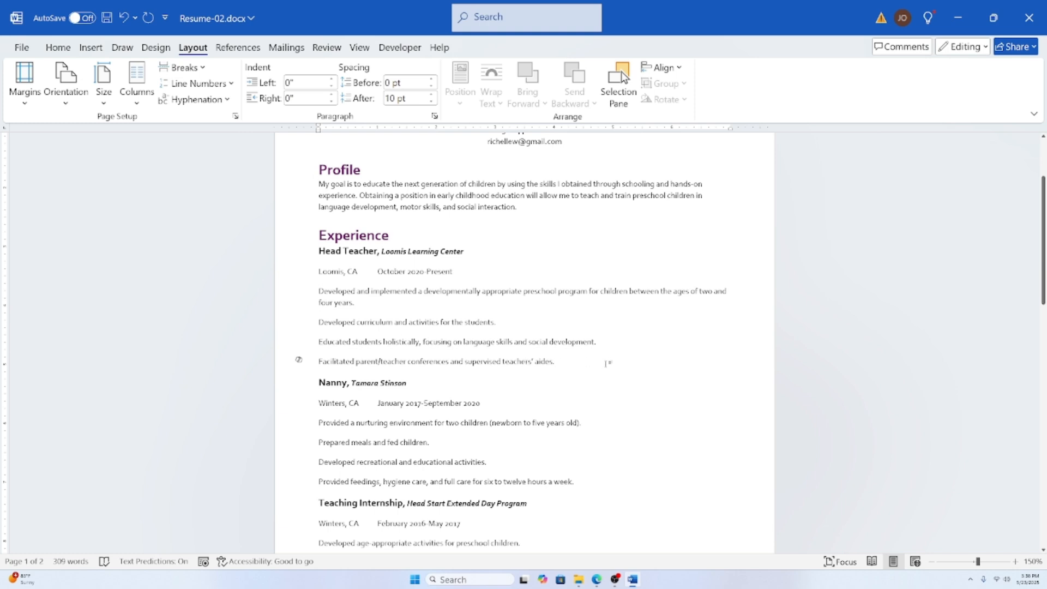
pyautogui.click(605, 362)
pyautogui.scroll(-1, 545, 338)
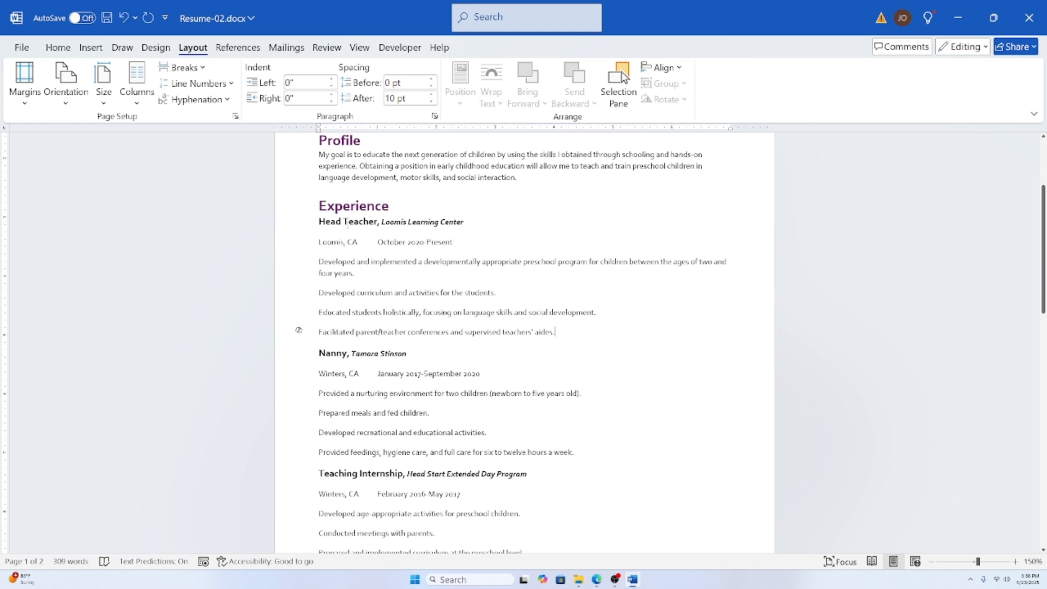
# Step: Examine the paragraph marks ending each of the four Head Teacher duties, and hide the formatting marks again
pyautogui.moveTo(320, 224); pyautogui.dragTo(406, 224)
pyautogui.click(363, 270)
pyautogui.moveTo(320, 262); pyautogui.dragTo(556, 332)
pyautogui.click(567, 334)
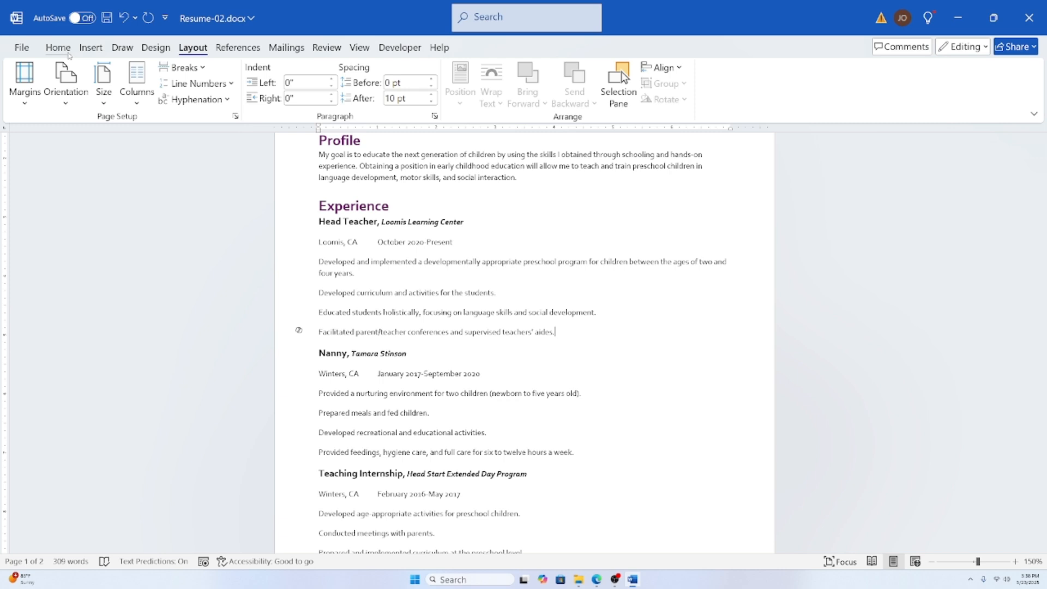
pyautogui.click(64, 49)
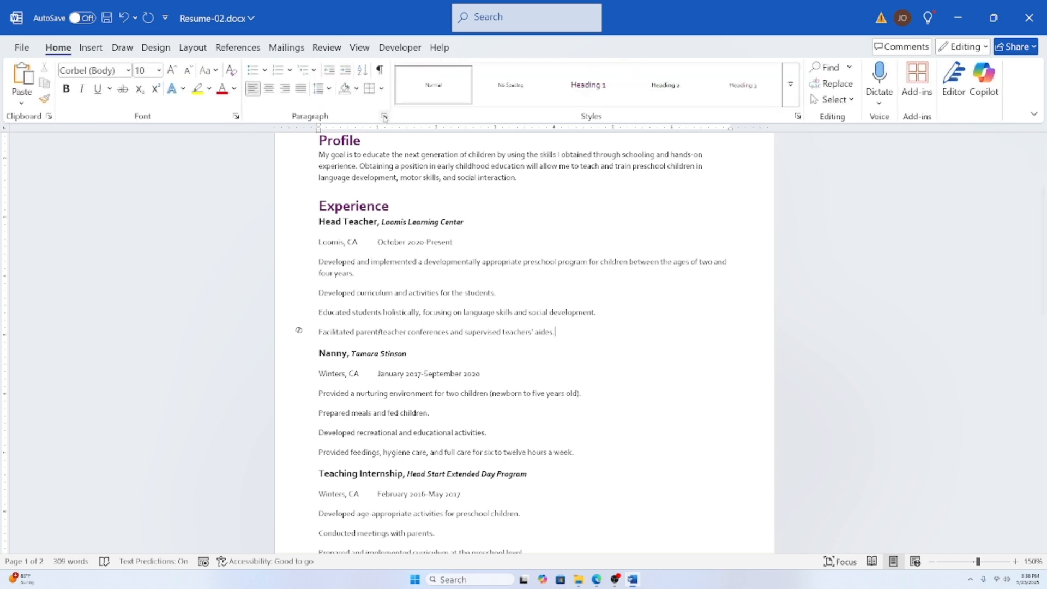
pyautogui.click(381, 72)
pyautogui.click(565, 313)
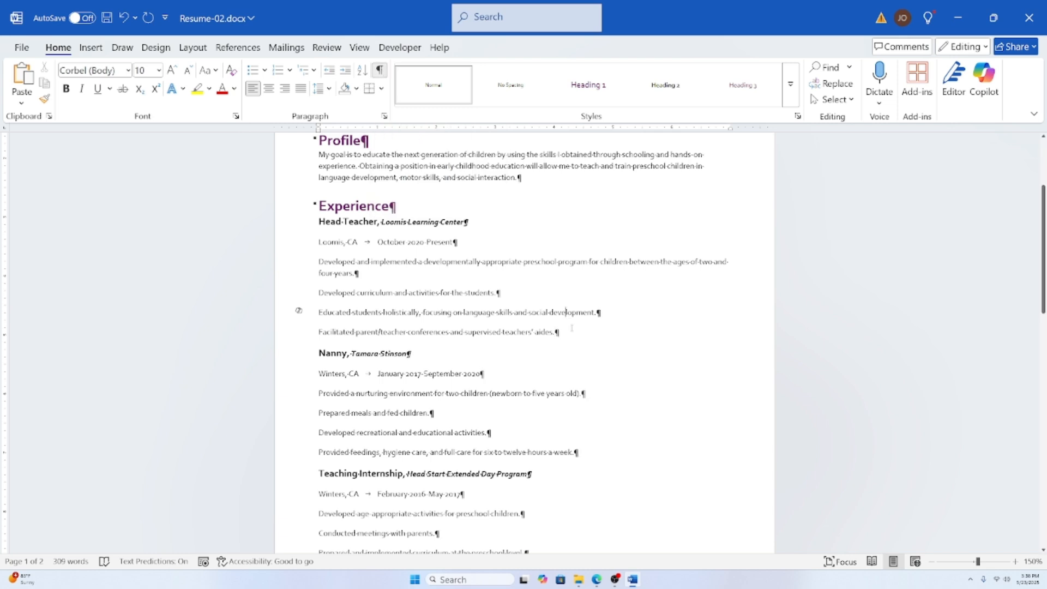
pyautogui.click(571, 331)
pyautogui.tripleClick(368, 271)
pyautogui.moveTo(485, 280); pyautogui.dragTo(587, 334)
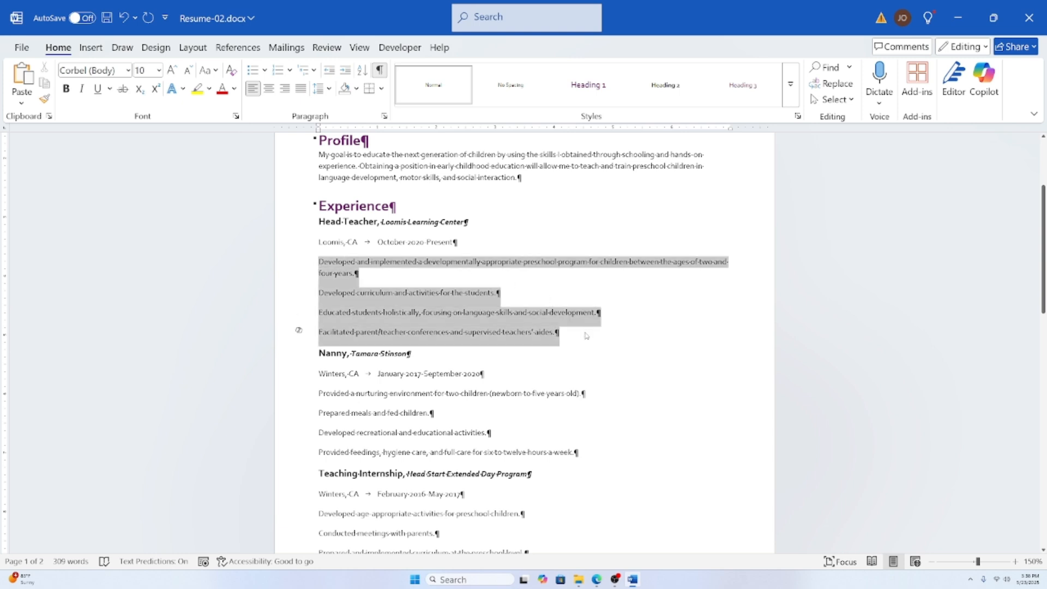
pyautogui.click(391, 284)
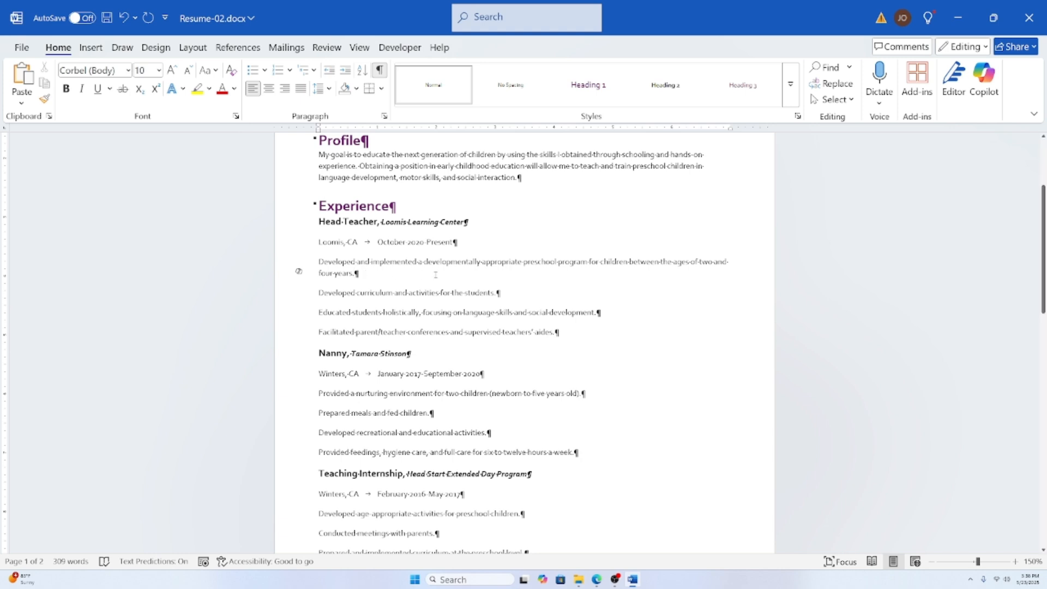
pyautogui.click(380, 71)
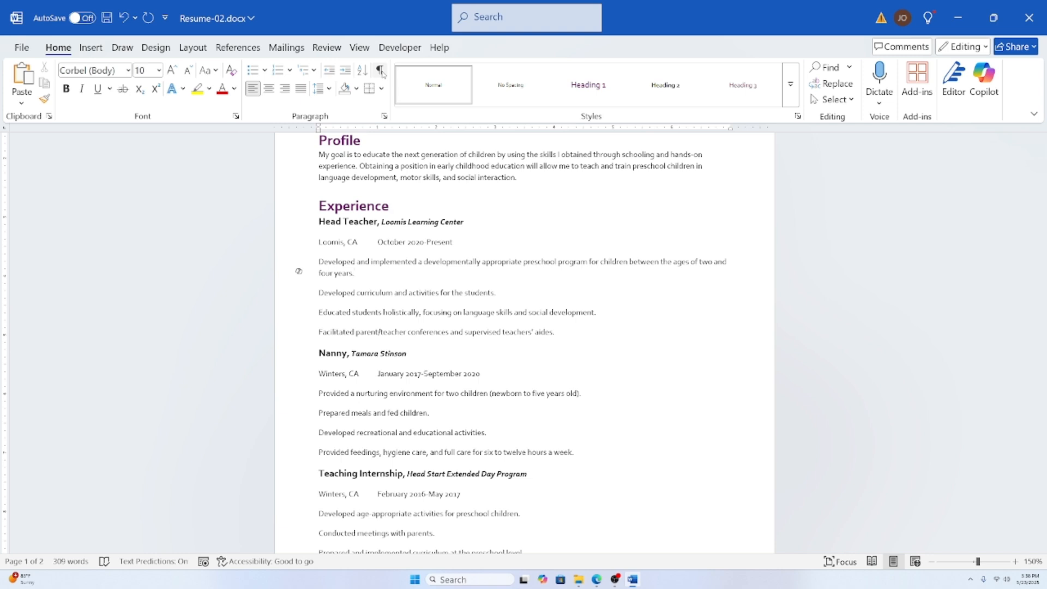
pyautogui.click(575, 330)
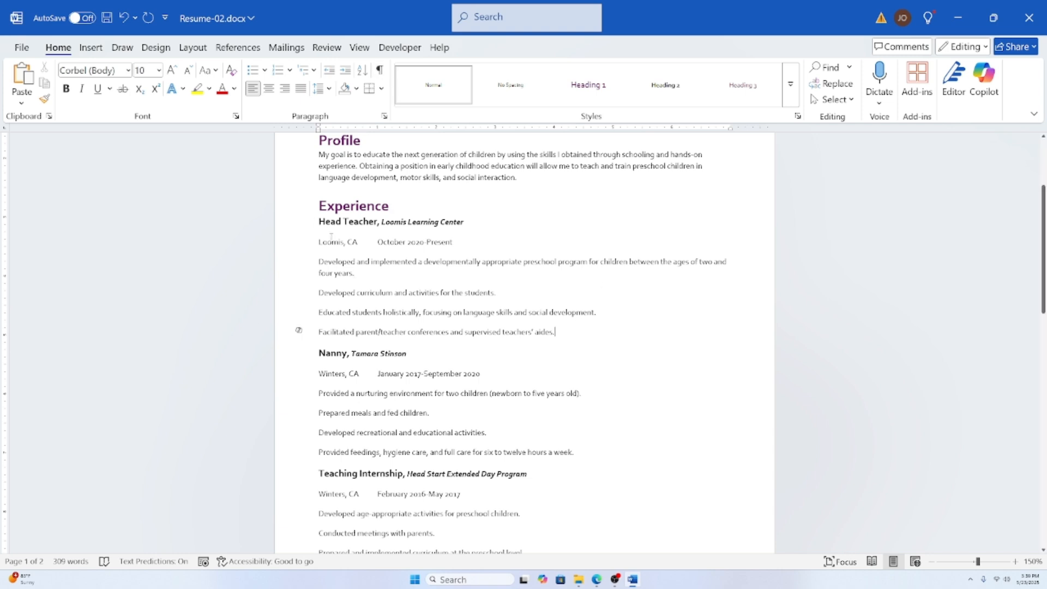
pyautogui.moveTo(297, 264); pyautogui.dragTo(298, 329)
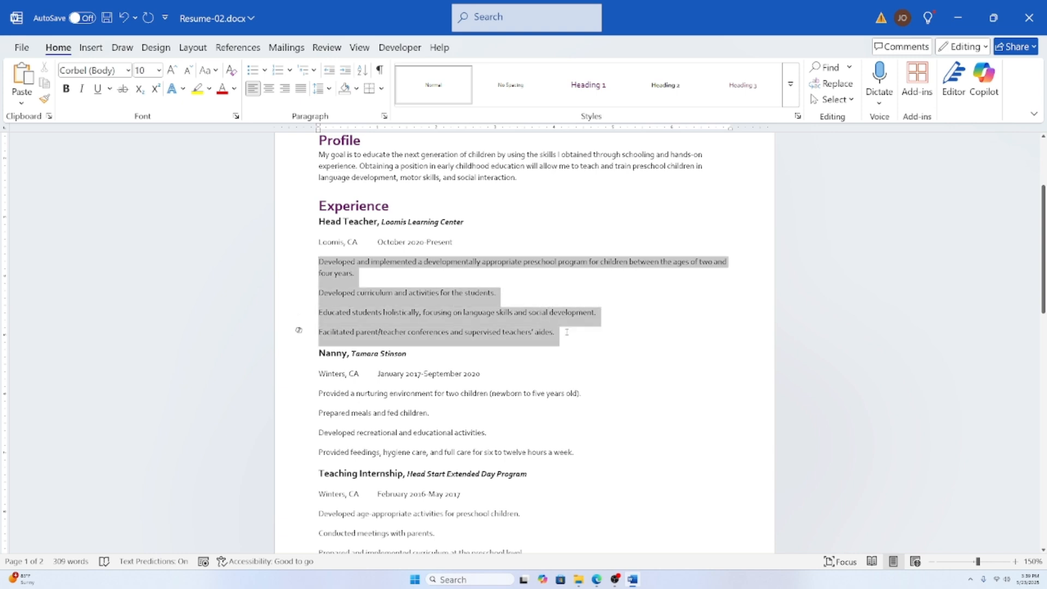
pyautogui.click(307, 263)
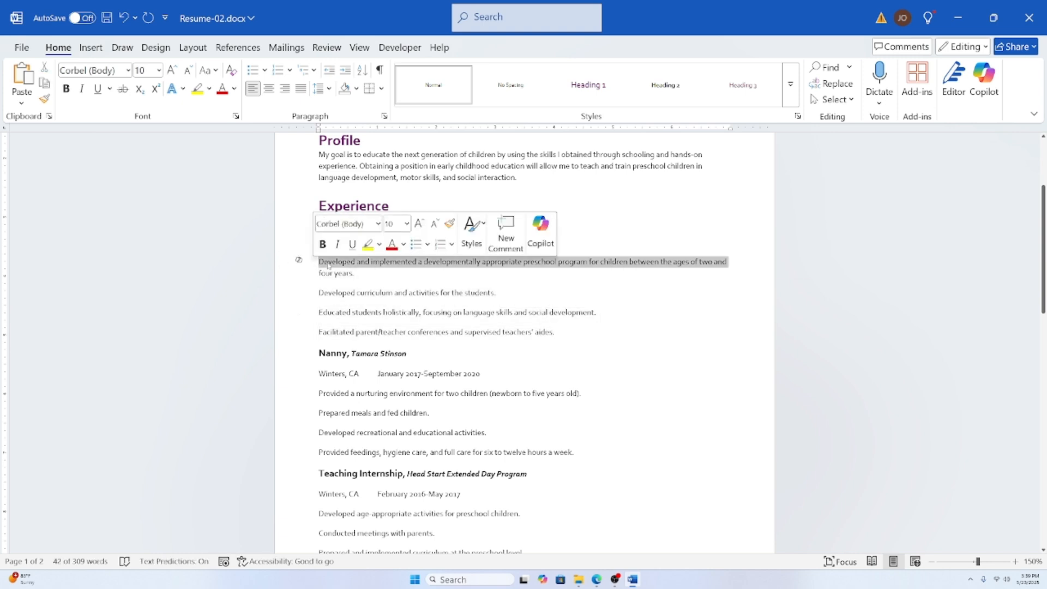
pyautogui.click(374, 286)
pyautogui.click(581, 334)
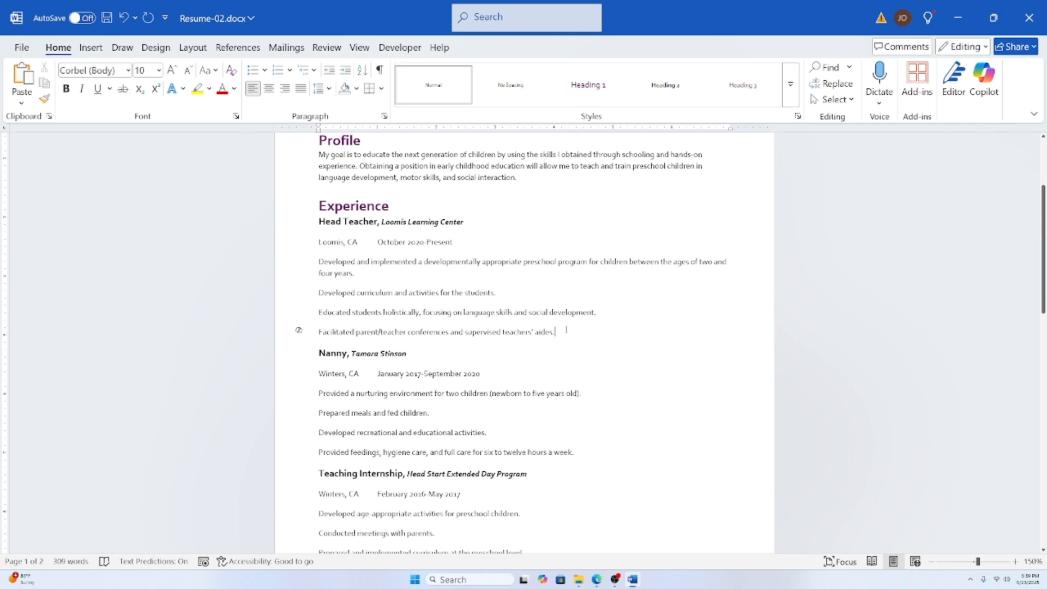
# Step: Format the four Head Teacher duty paragraphs as a bulleted list with solid round bullets, and check their paragraph marks
pyautogui.moveTo(556, 330); pyautogui.dragTo(318, 262)
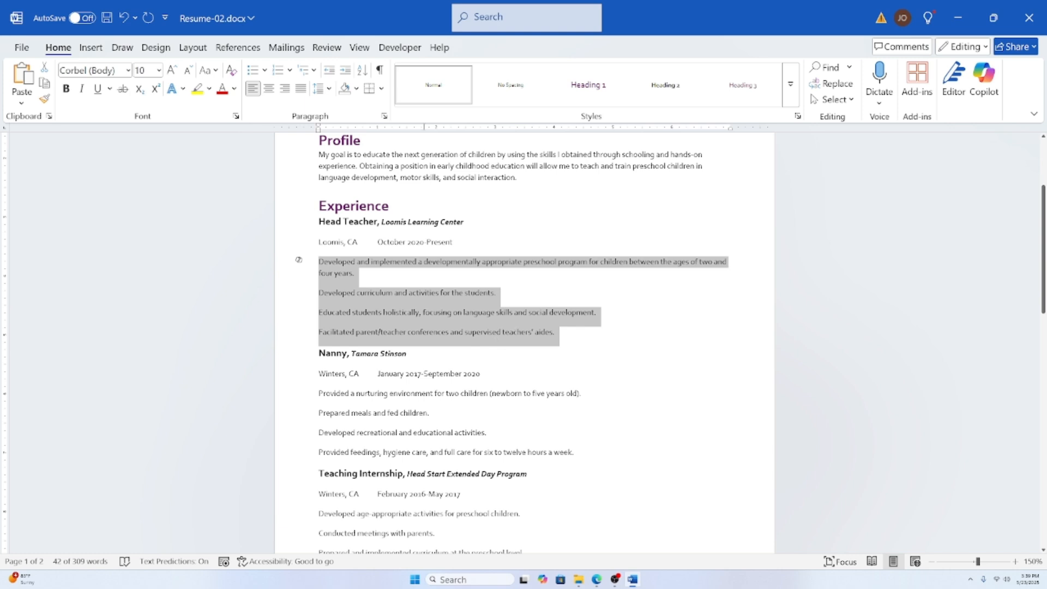
pyautogui.click(380, 70)
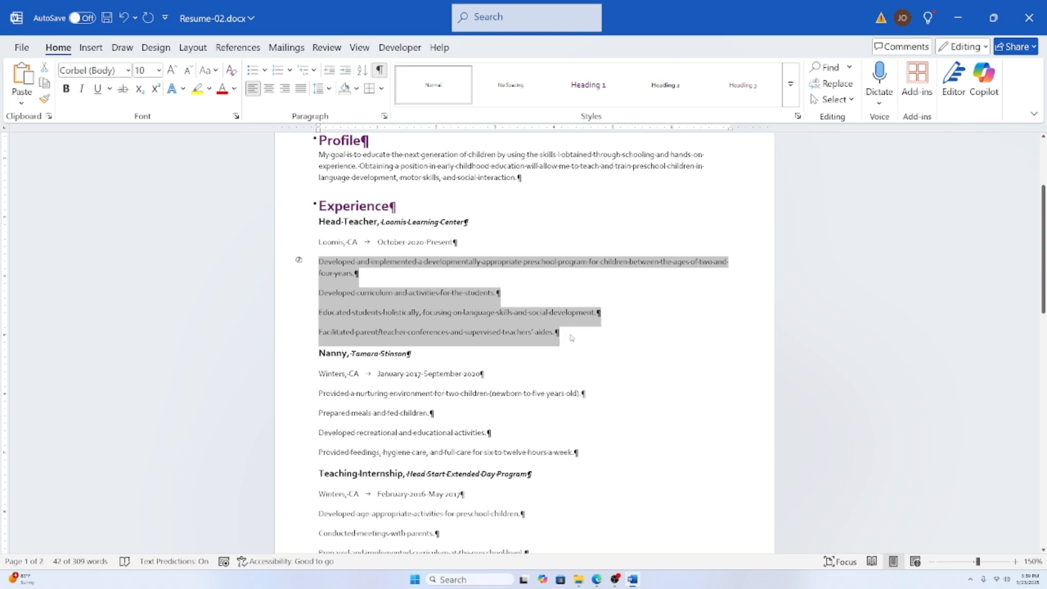
pyautogui.click(382, 72)
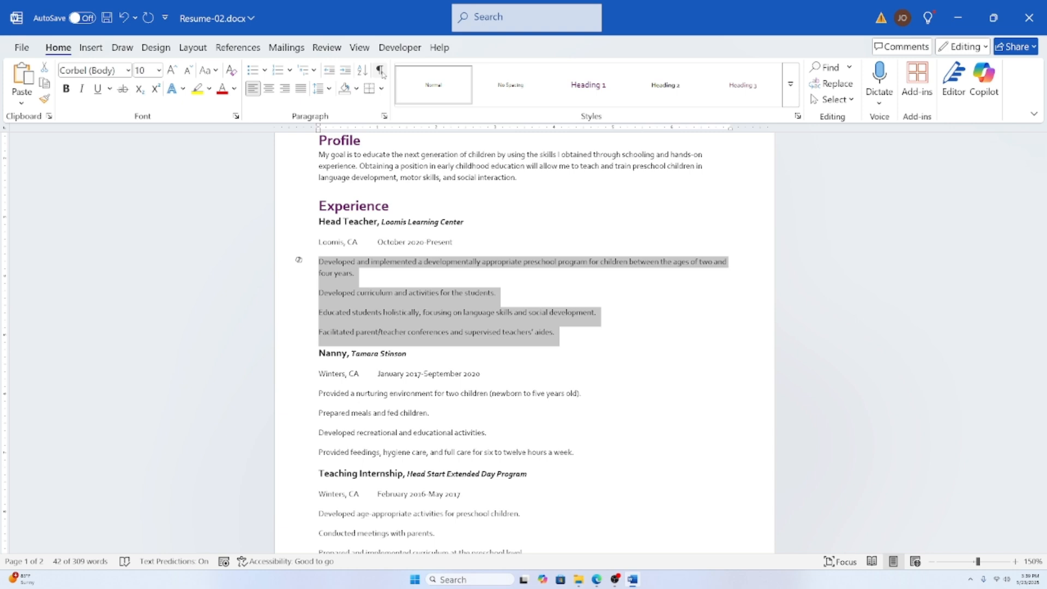
pyautogui.click(251, 71)
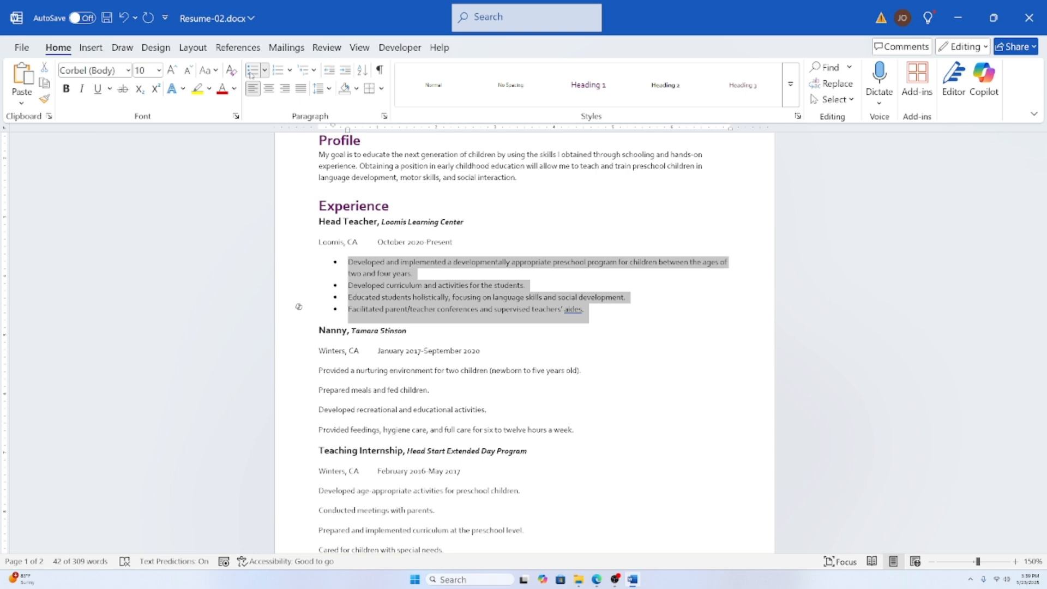
pyautogui.click(380, 69)
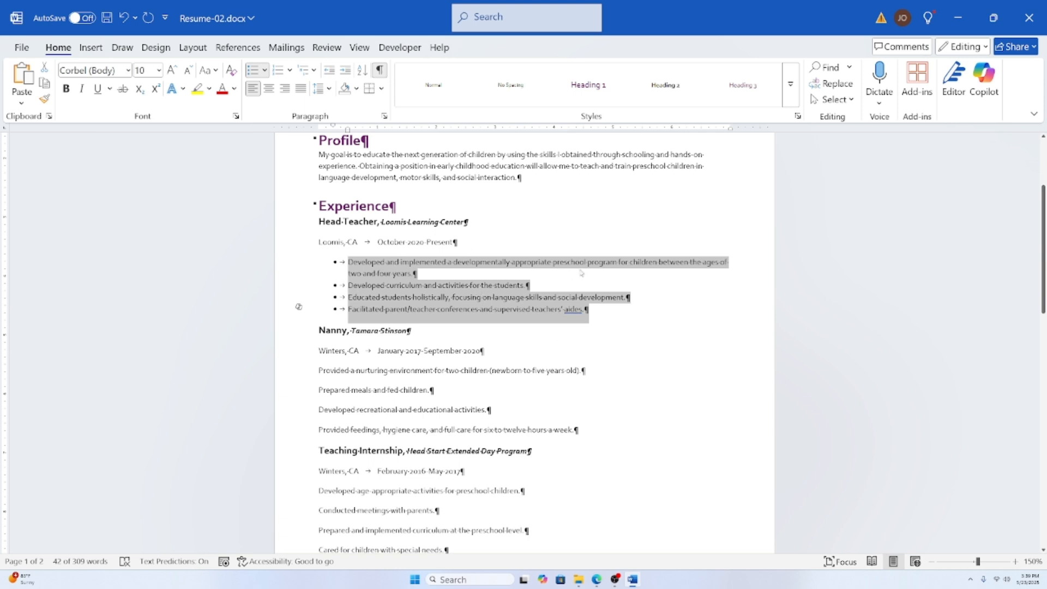
pyautogui.click(380, 70)
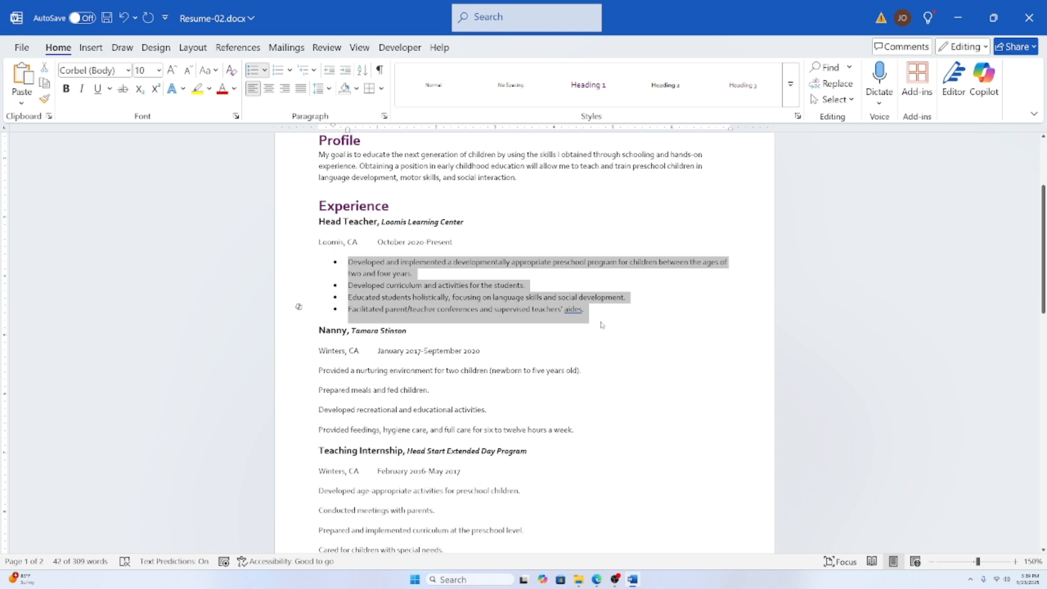
# Step: Convert the four Head Teacher duties to a numbered list in the 1. 2. 3. format
pyautogui.click(277, 71)
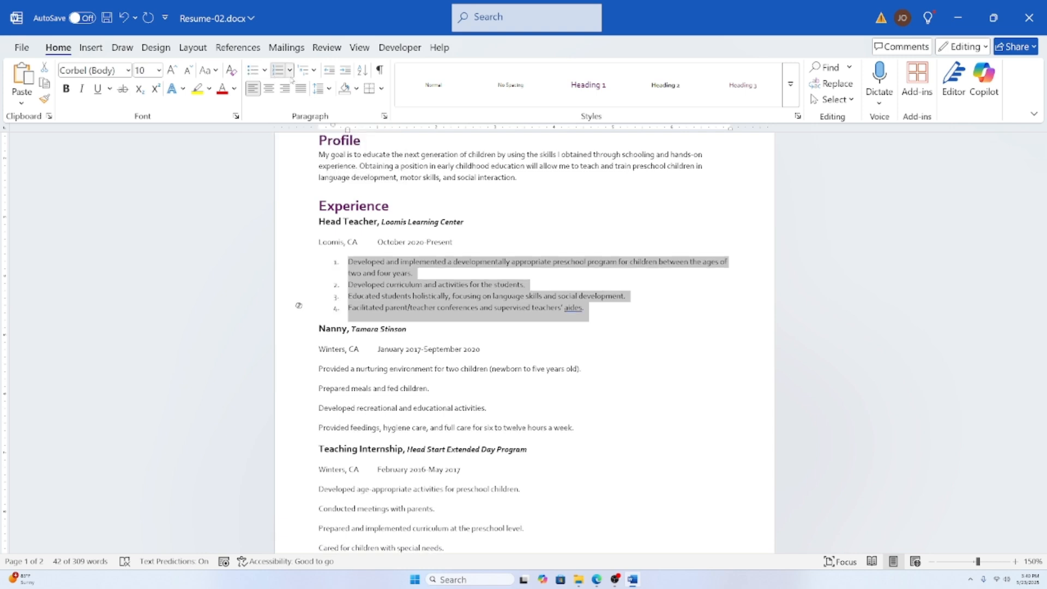
pyautogui.click(290, 70)
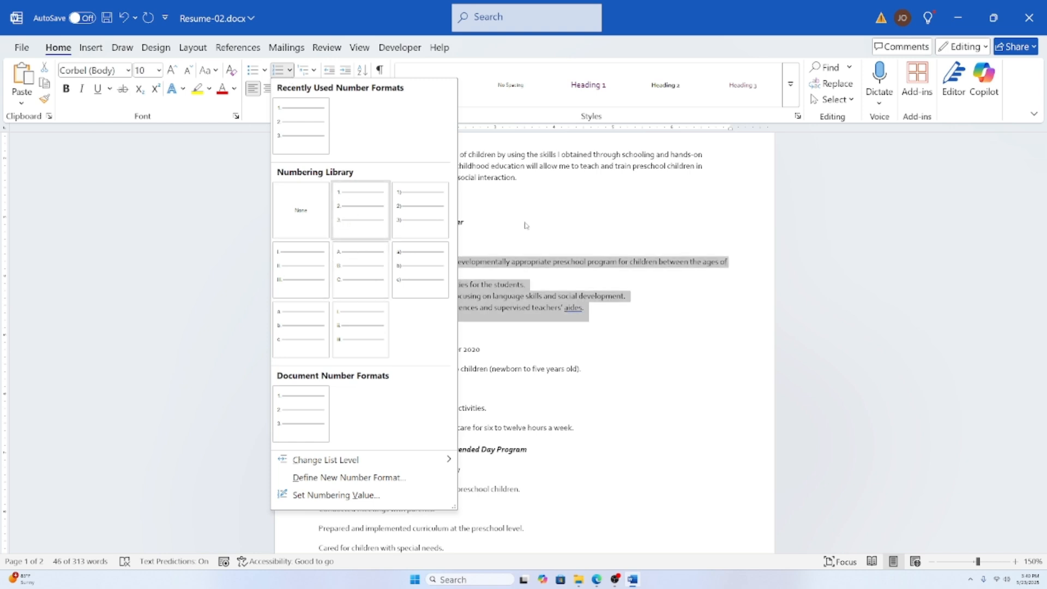
pyautogui.click(384, 217)
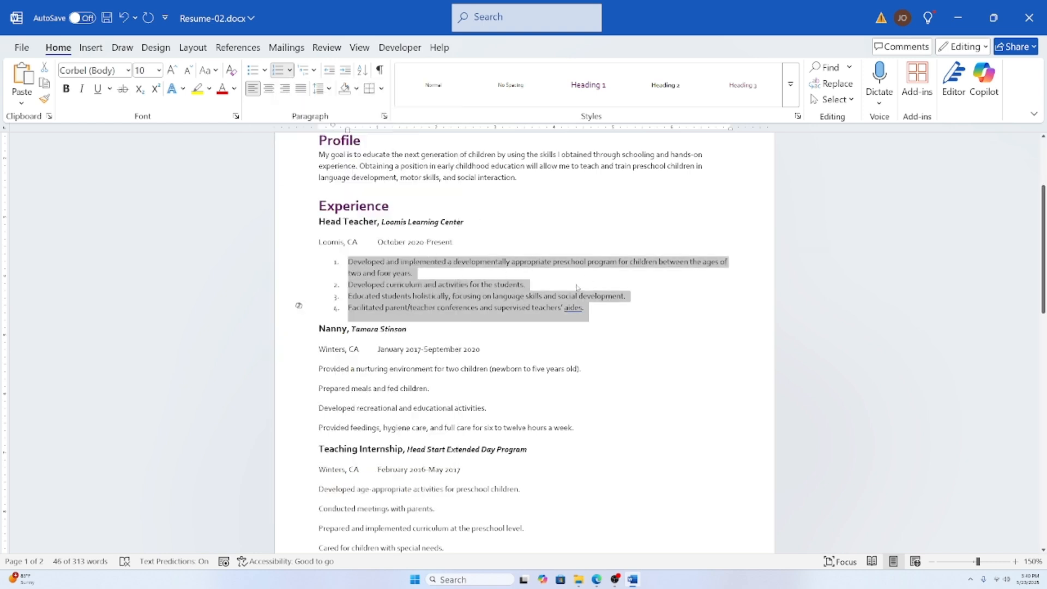
# Step: Change the Head Teacher duties back to a bulleted list using the solid right-pointing triangle bullet
pyautogui.click(252, 71)
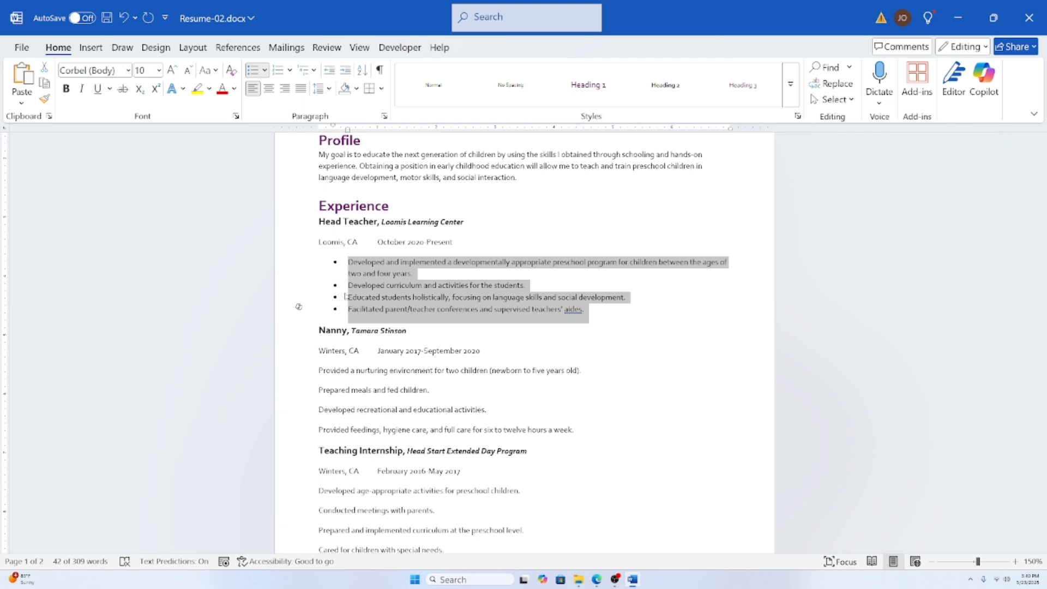
pyautogui.click(264, 71)
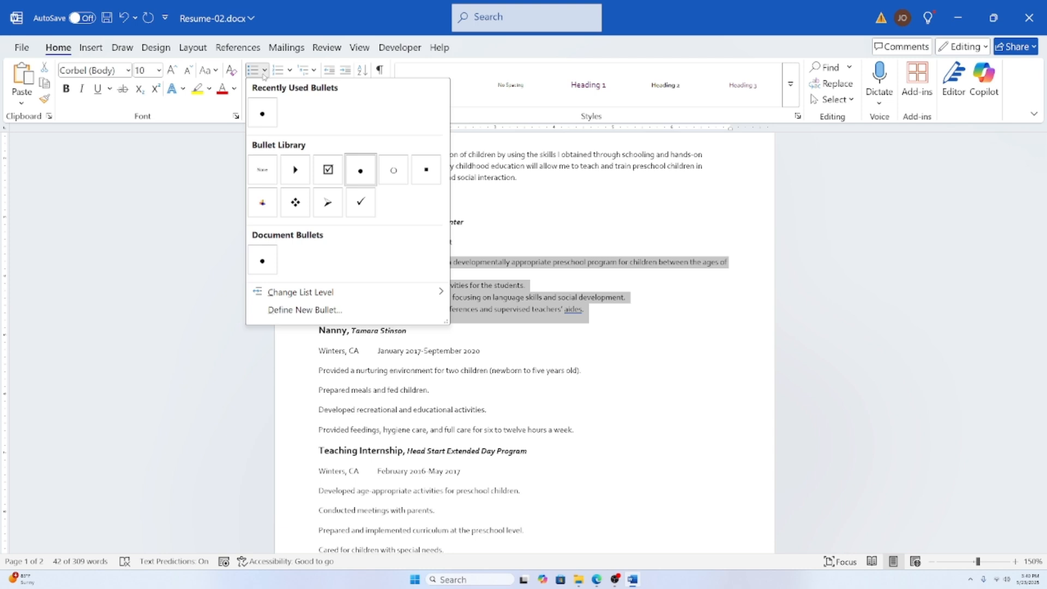
pyautogui.click(298, 179)
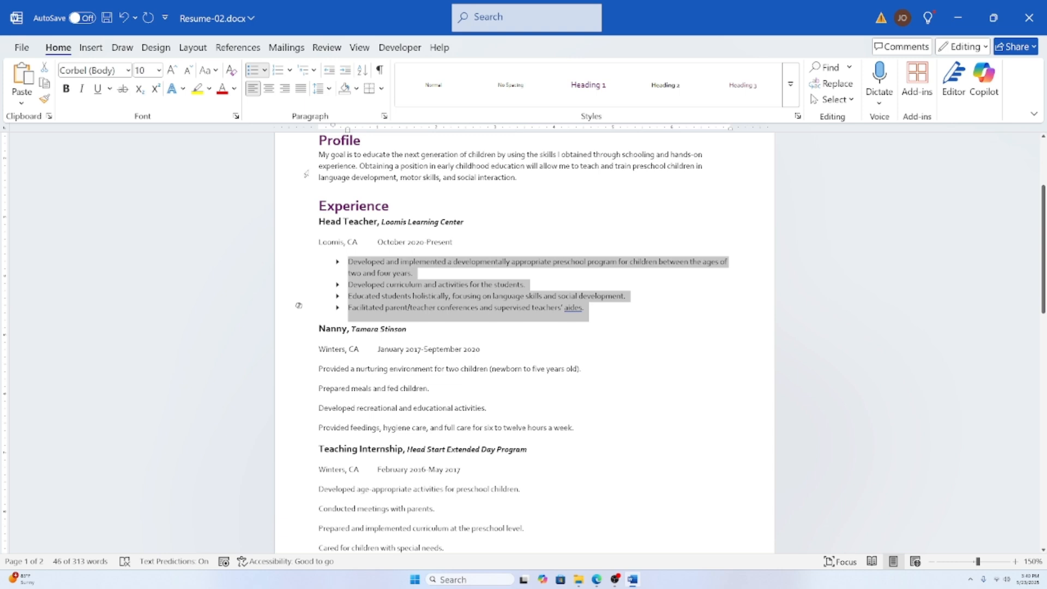
# Step: Change the bullet symbol of the Head Teacher duties to the arrowhead from the bullet library
pyautogui.click(264, 71)
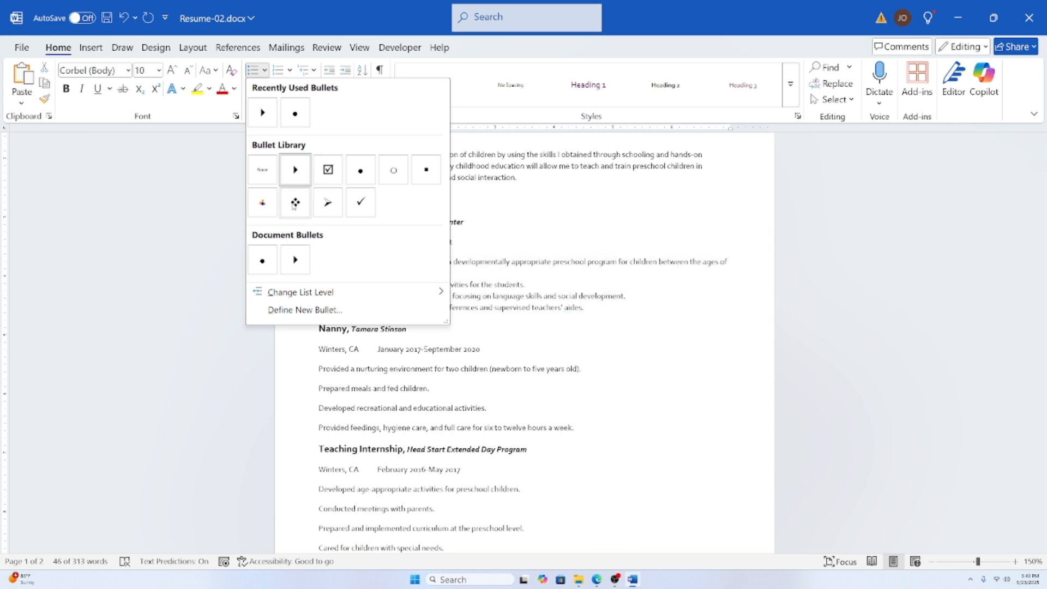
pyautogui.click(327, 207)
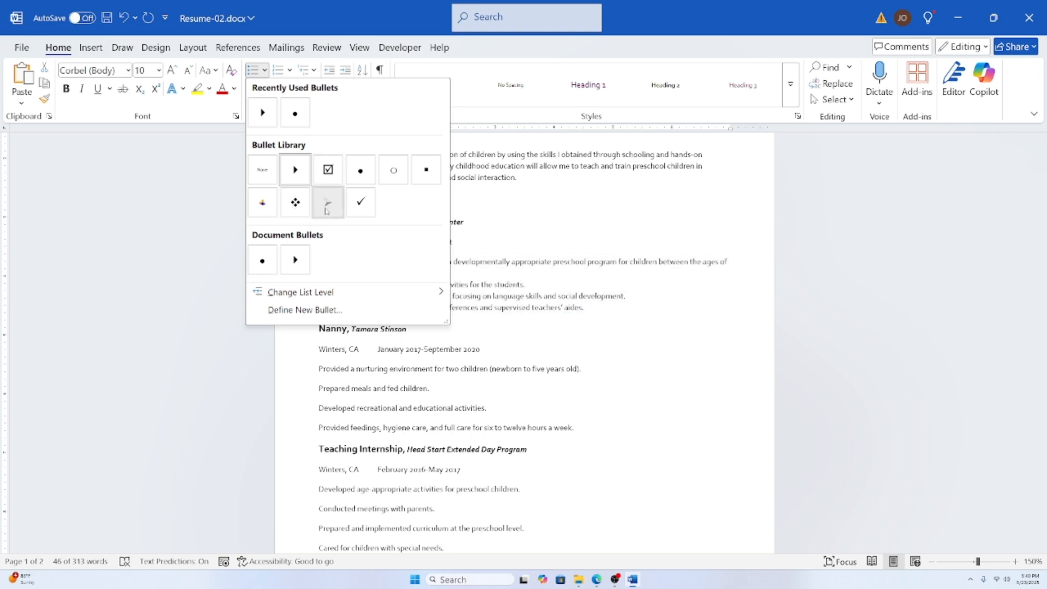
# Step: Change the bullet symbol of the Head Teacher duties to the hollow circle from the bullet library
pyautogui.click(265, 71)
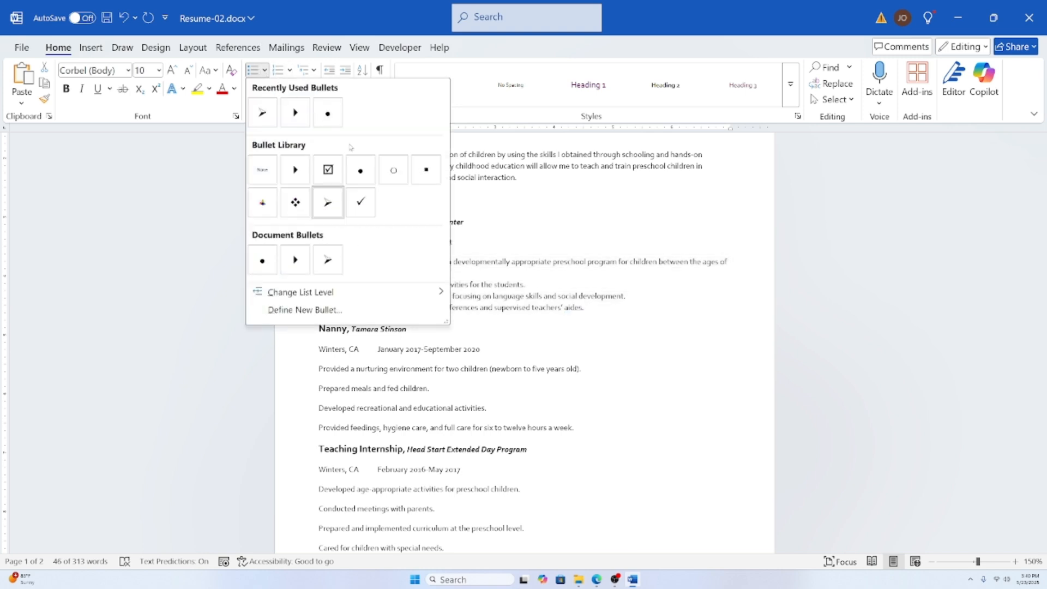
pyautogui.click(394, 172)
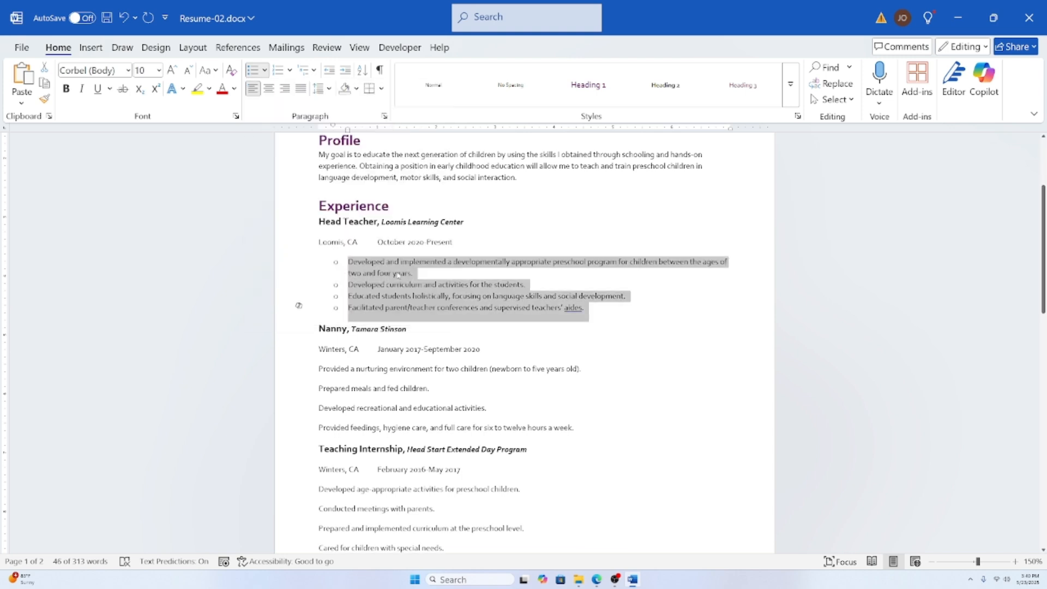
pyautogui.click(264, 72)
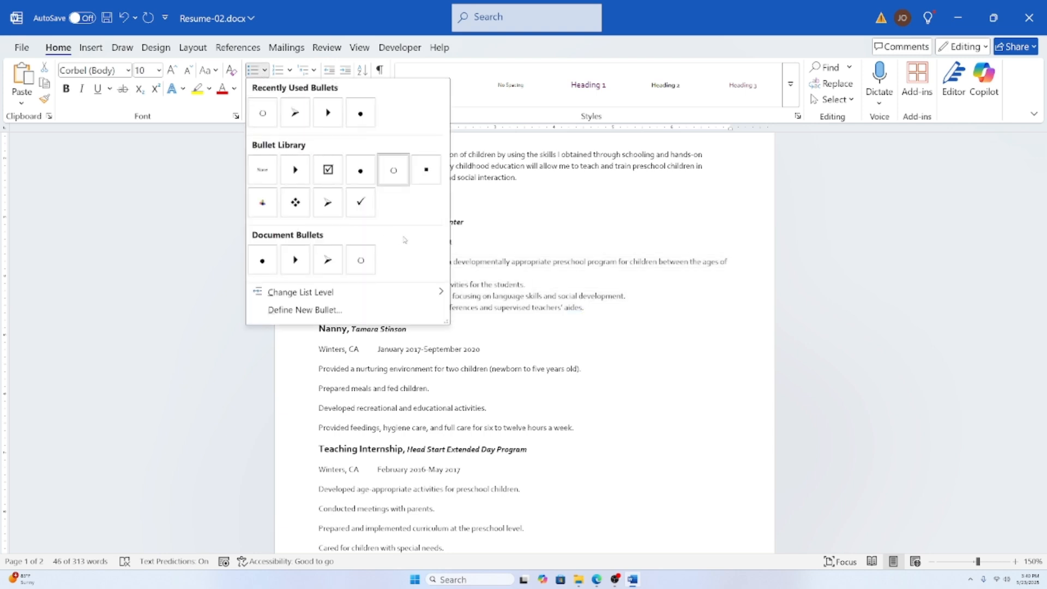
pyautogui.click(482, 266)
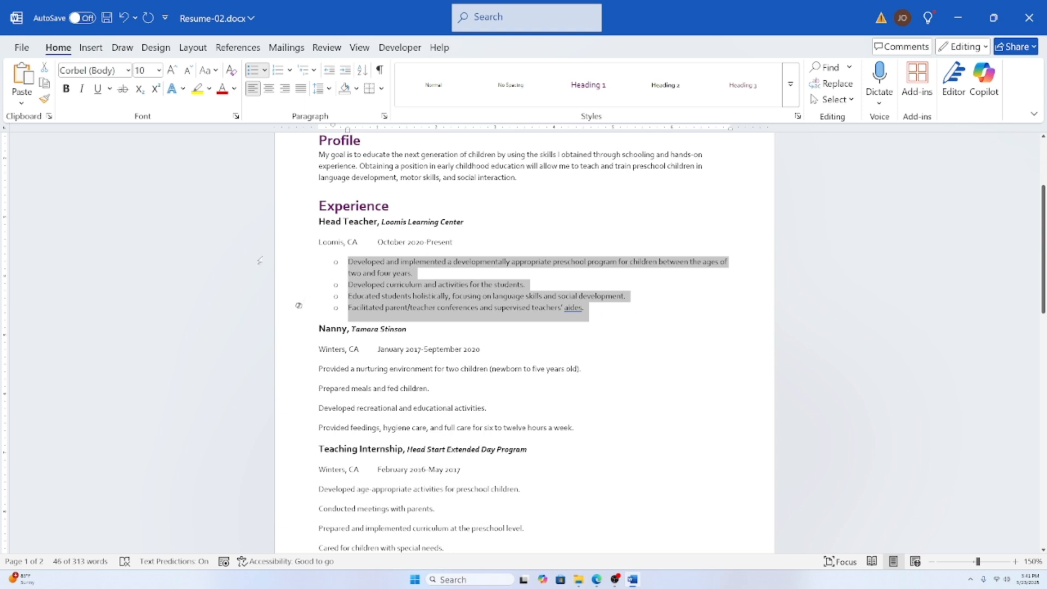
# Step: Start defining a new bullet for the selected Head Teacher duties and open the symbol selection for its character
pyautogui.click(264, 72)
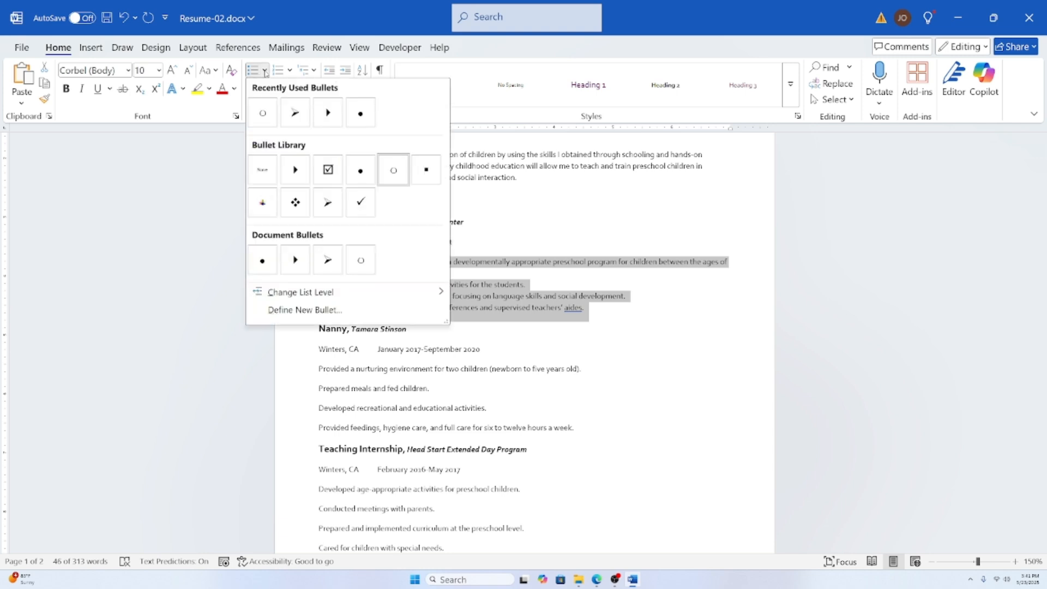
pyautogui.click(341, 311)
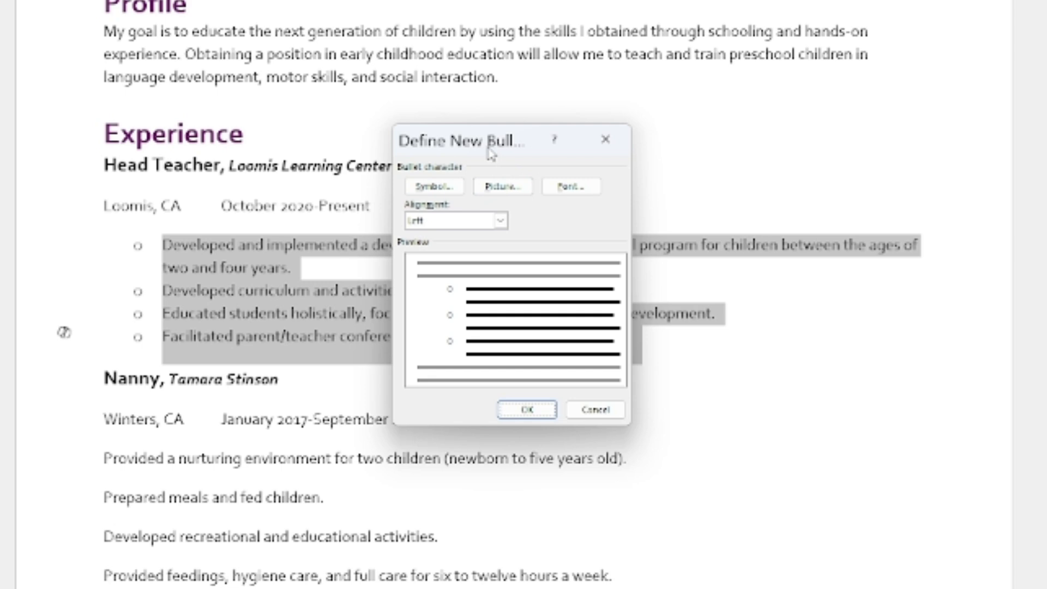
pyautogui.moveTo(491, 153); pyautogui.dragTo(515, 144)
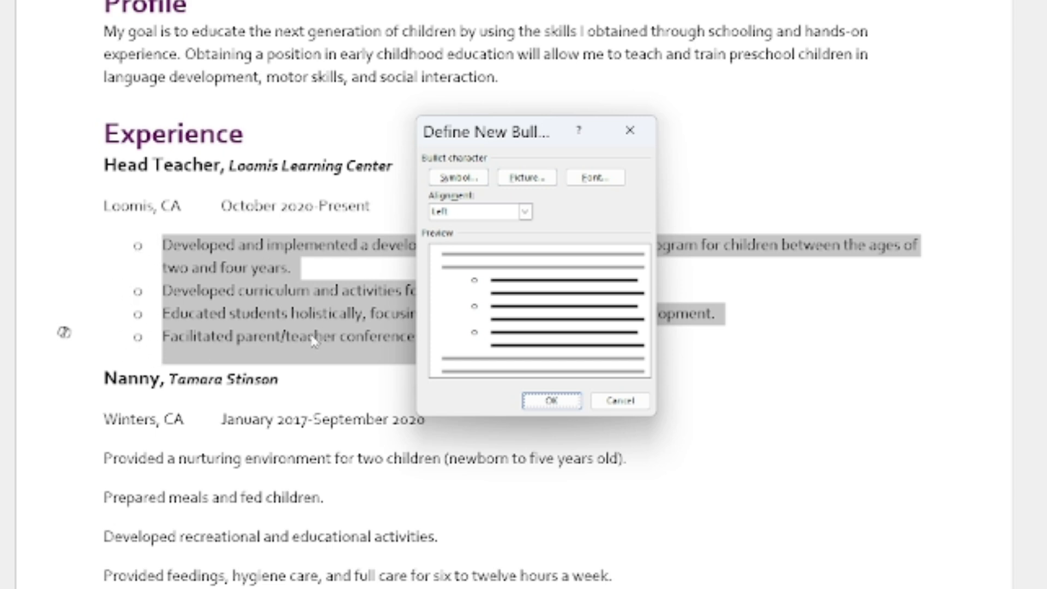
pyautogui.click(468, 185)
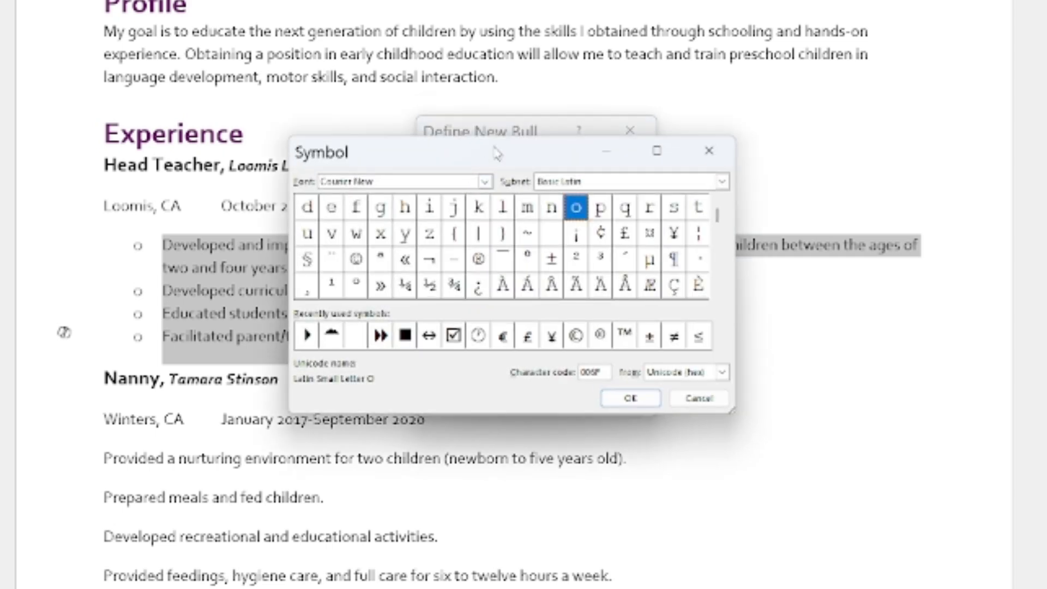
pyautogui.moveTo(496, 148); pyautogui.dragTo(499, 123)
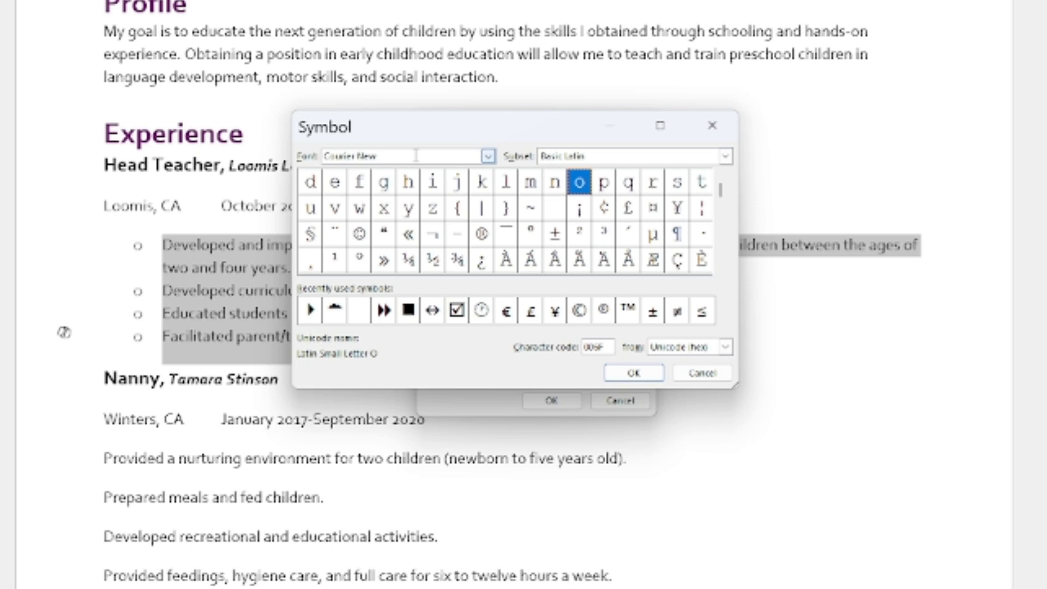
# Step: Switch the symbol font to Constantia, enlarge the Symbol dialog and look through the font's characters
pyautogui.click(489, 156)
pyautogui.scroll(5, 390, 200)
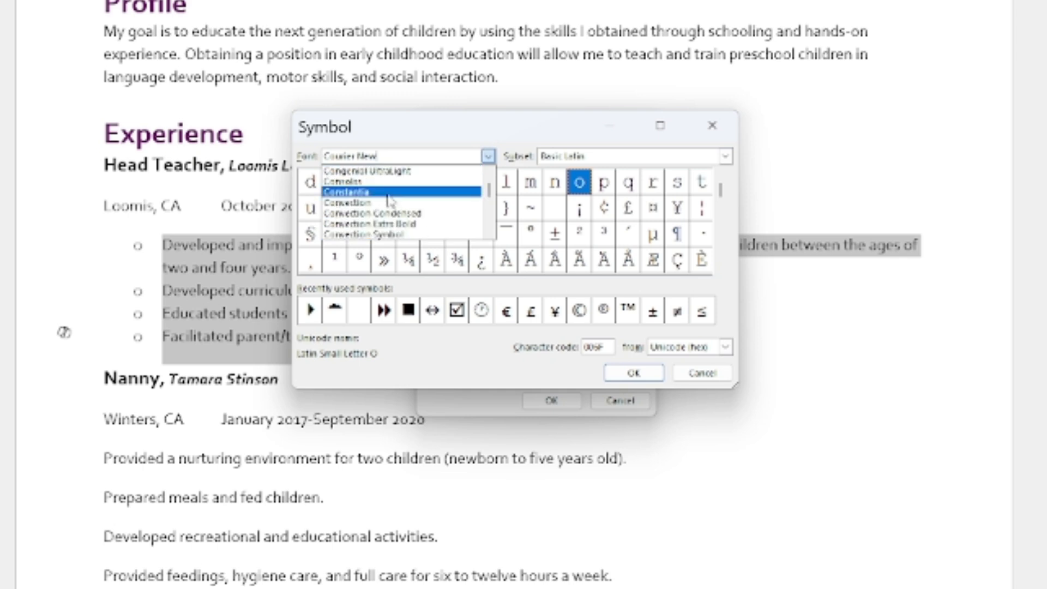
pyautogui.click(380, 193)
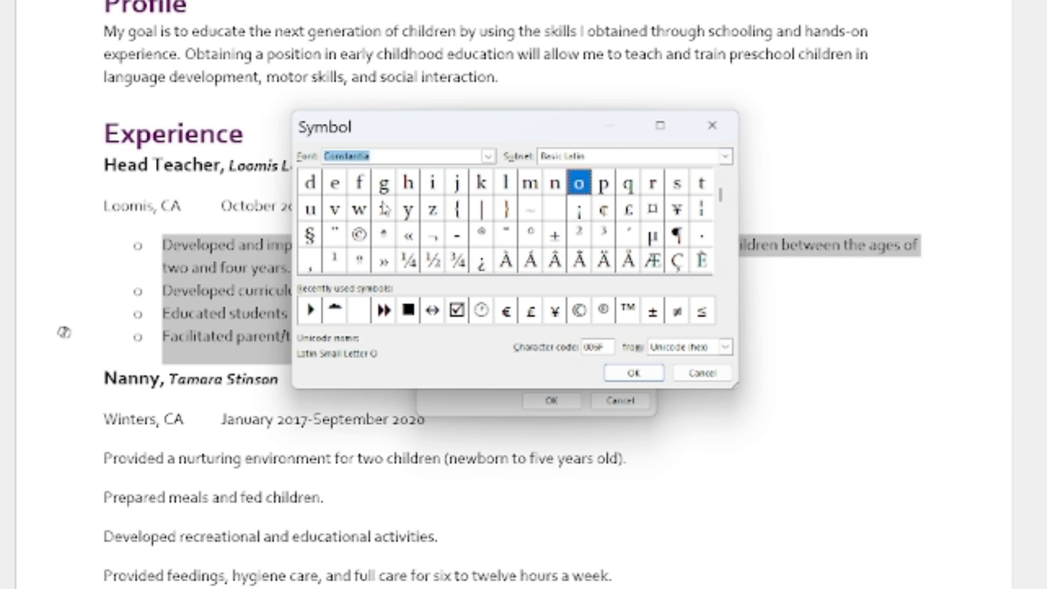
pyautogui.moveTo(737, 387); pyautogui.dragTo(765, 483)
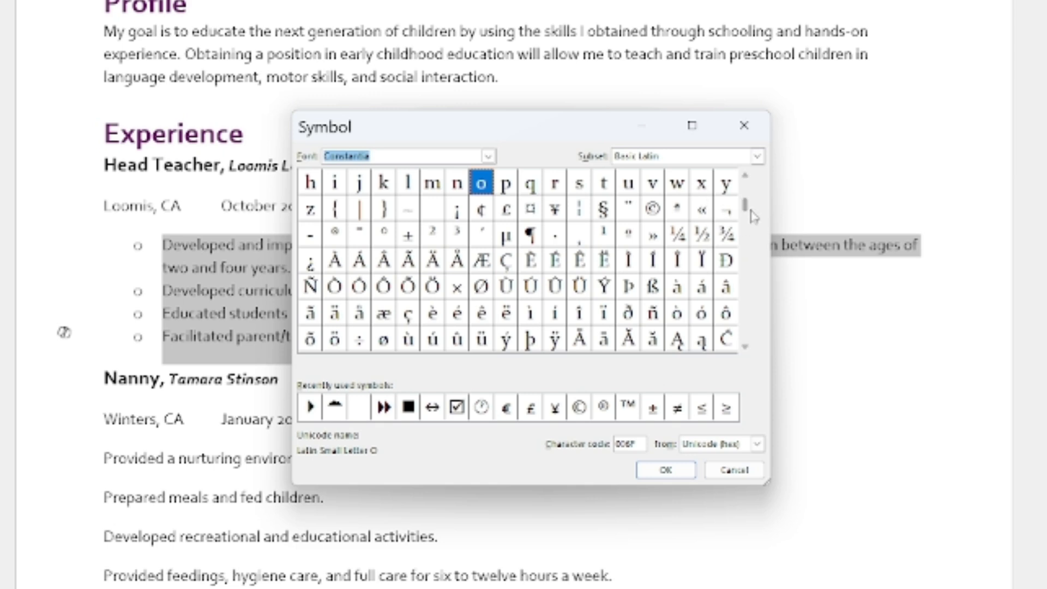
pyautogui.moveTo(748, 219); pyautogui.dragTo(750, 252)
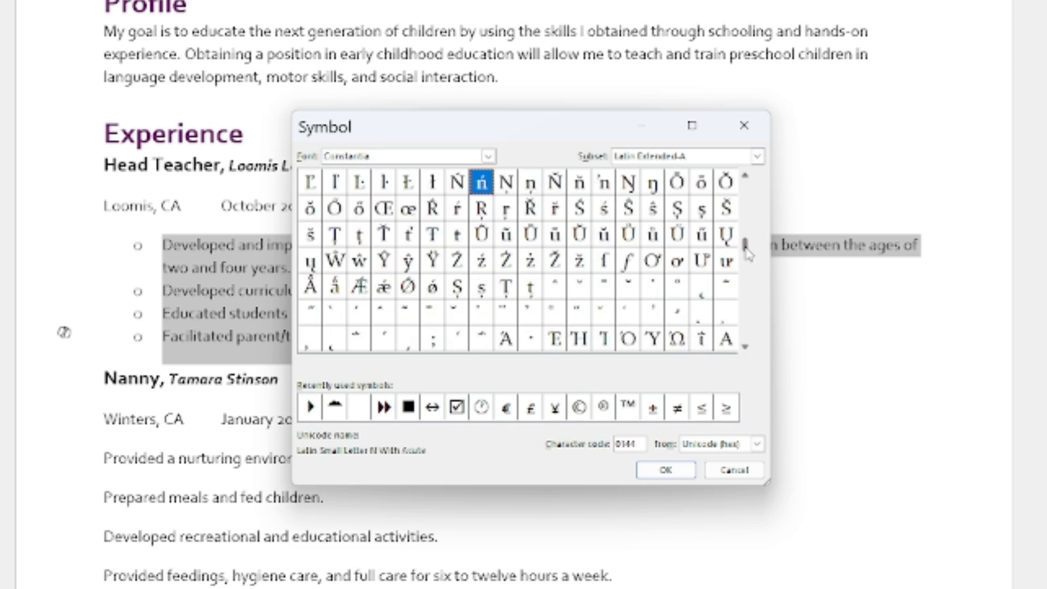
pyautogui.click(746, 180)
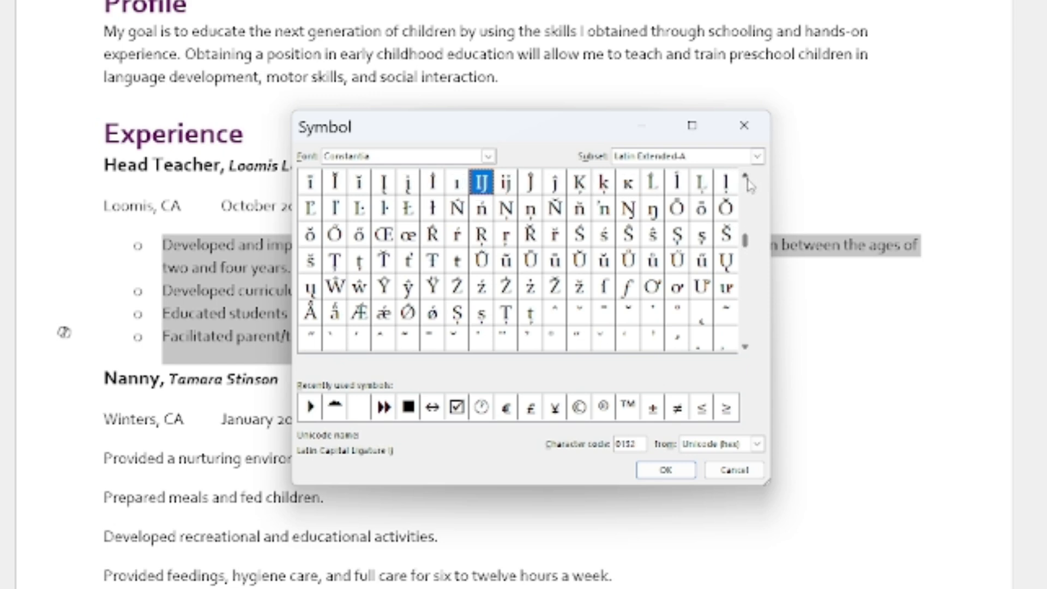
pyautogui.click(748, 182)
pyautogui.click(748, 182)
pyautogui.click(748, 182)
pyautogui.click(748, 182)
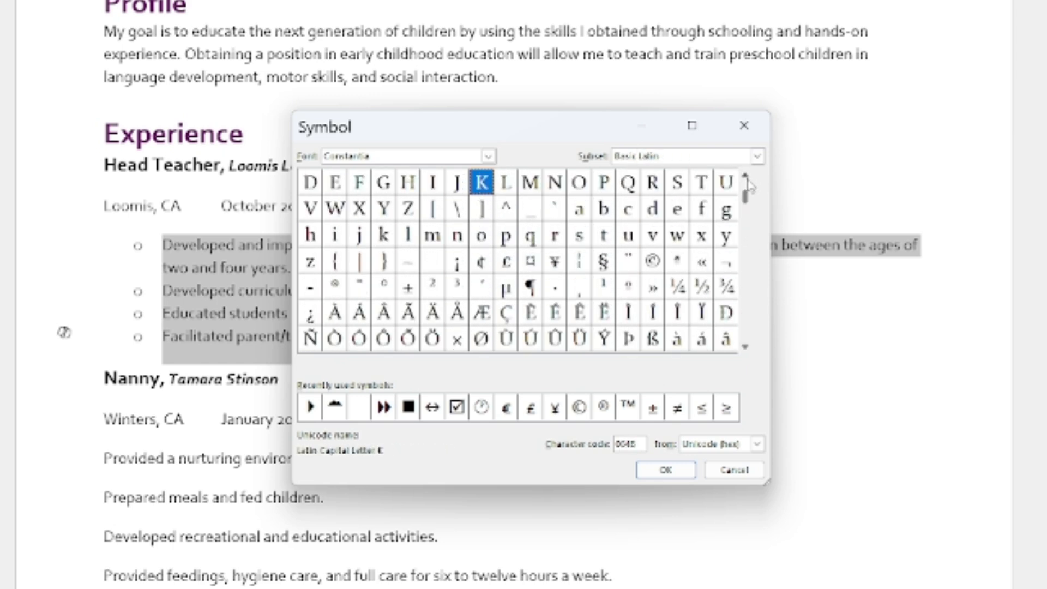
pyautogui.click(748, 183)
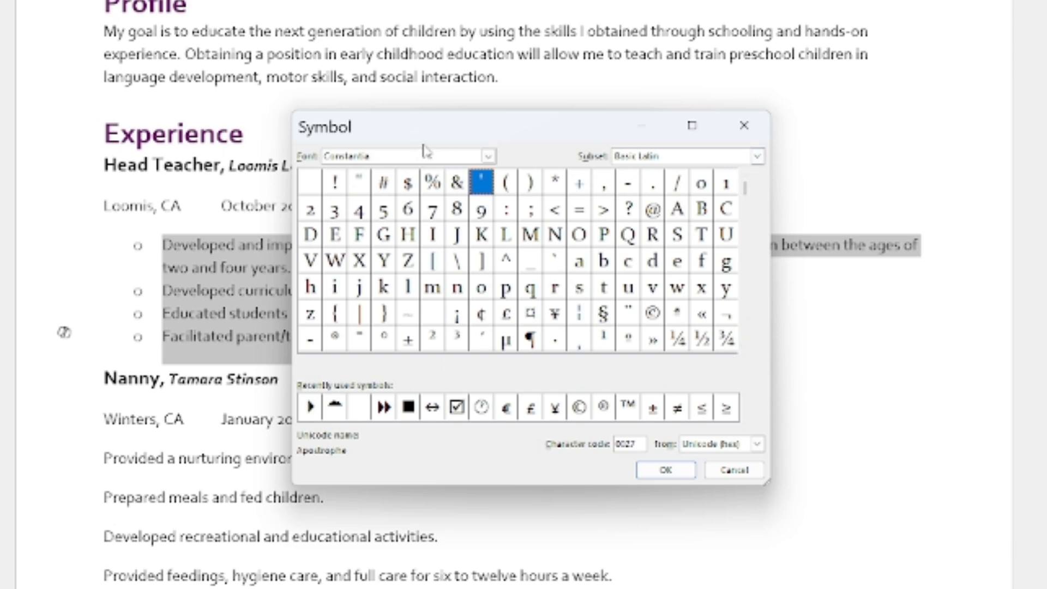
# Step: Set the symbol font for the new bullet to Wingdings and accept it
pyautogui.click(488, 156)
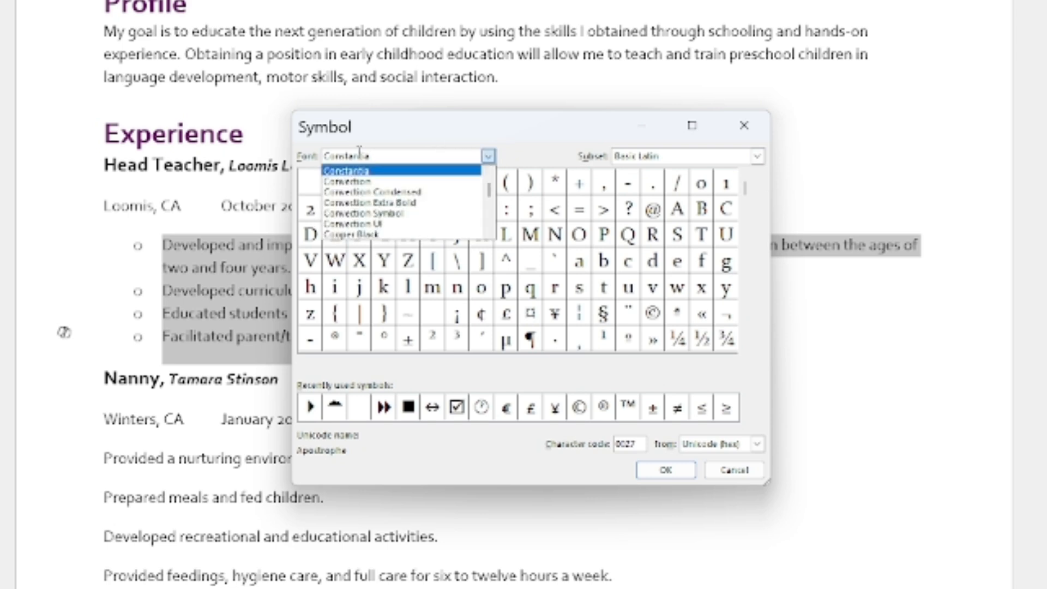
pyautogui.scroll(-3, 393, 196)
pyautogui.click(392, 191)
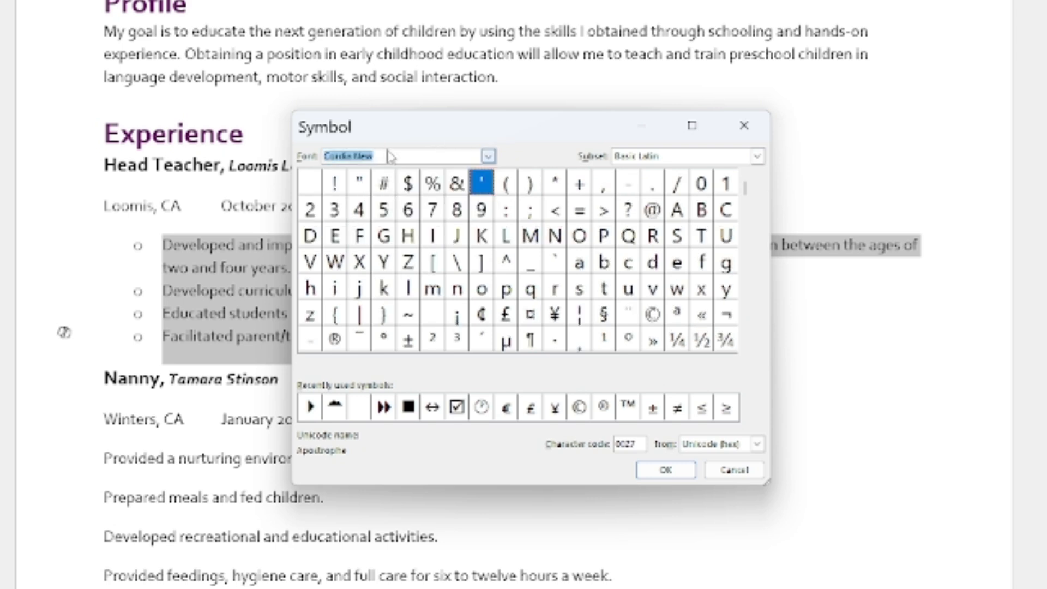
pyautogui.click(397, 154)
pyautogui.press('BackSpace')
pyautogui.press('BackSpace')
pyautogui.press('BackSpace')
pyautogui.press('BackSpace')
pyautogui.press('BackSpace')
pyautogui.press('BackSpace')
pyautogui.press('BackSpace')
pyautogui.press('BackSpace')
pyautogui.press('BackSpace')
pyautogui.press('BackSpace')
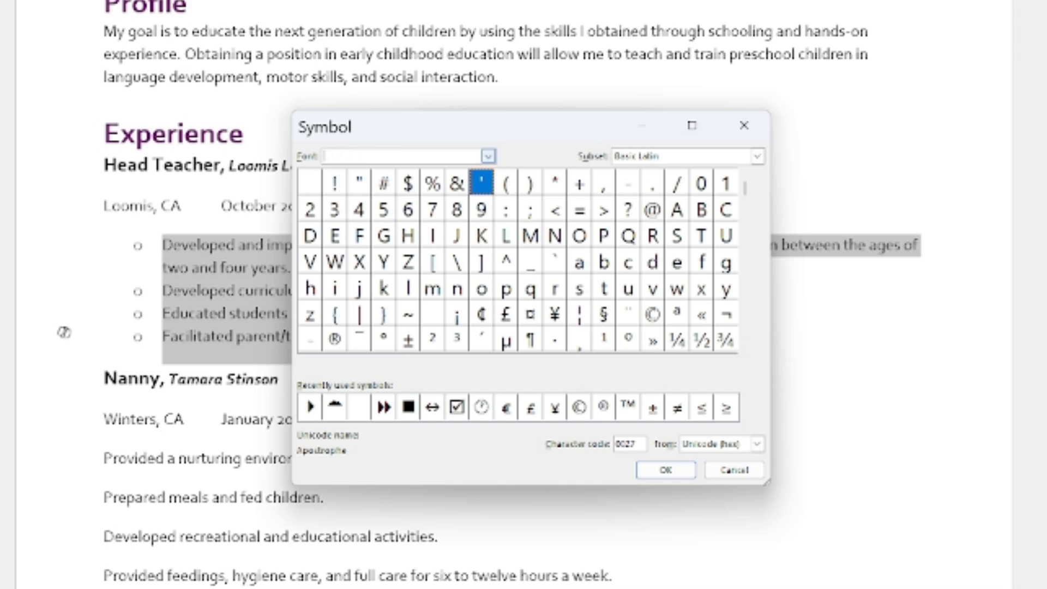
pyautogui.write('Wingdings')
pyautogui.press('Return')
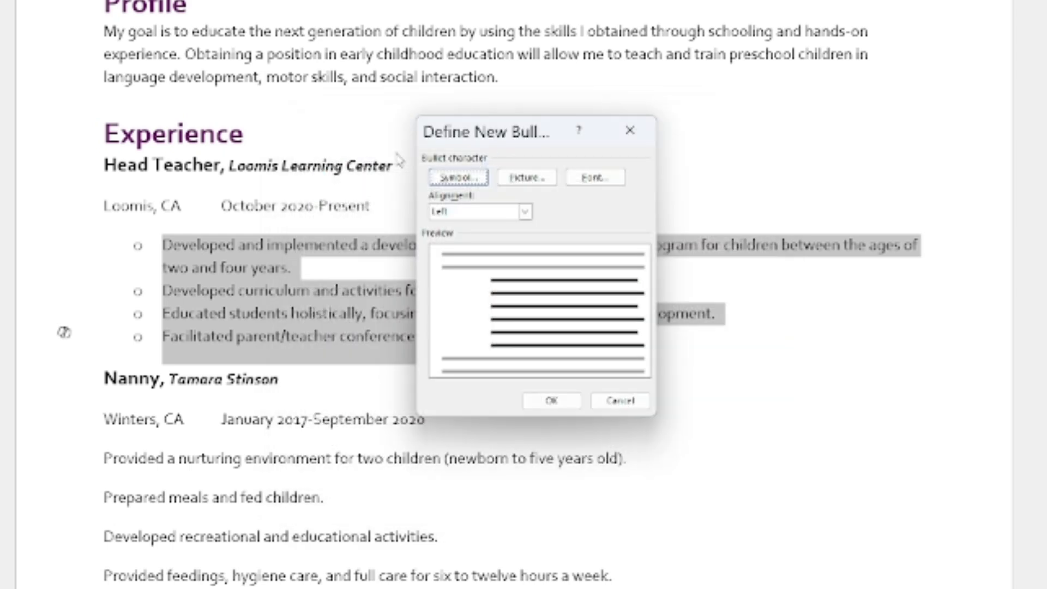
# Step: Reopen the bullet's symbol selection and examine the Wingdings characters across the whole set, including the clocks and arrows
pyautogui.click(479, 179)
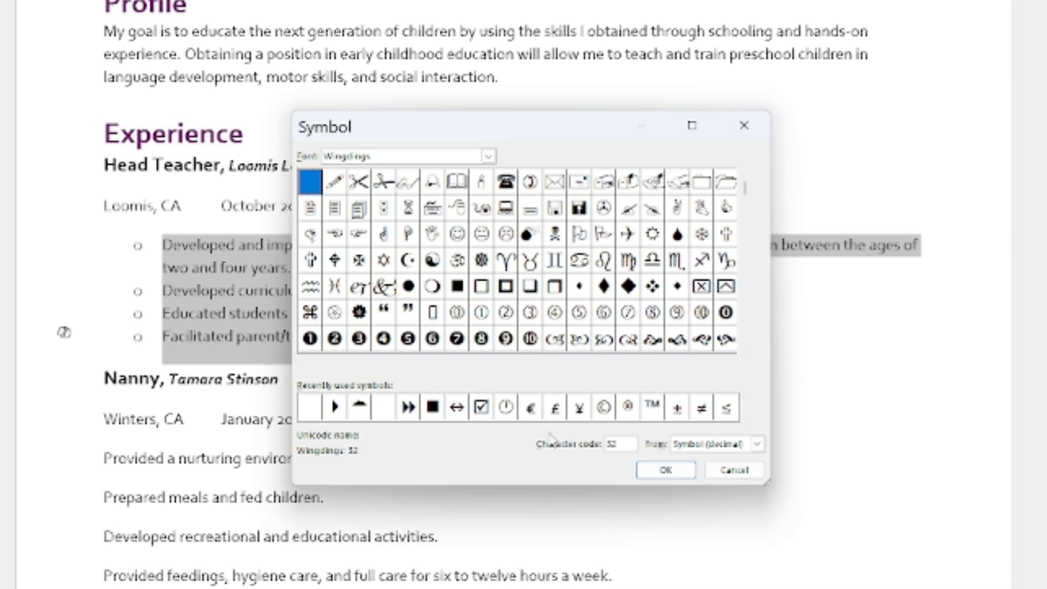
pyautogui.click(555, 208)
pyautogui.click(530, 256)
pyautogui.click(463, 283)
pyautogui.click(683, 284)
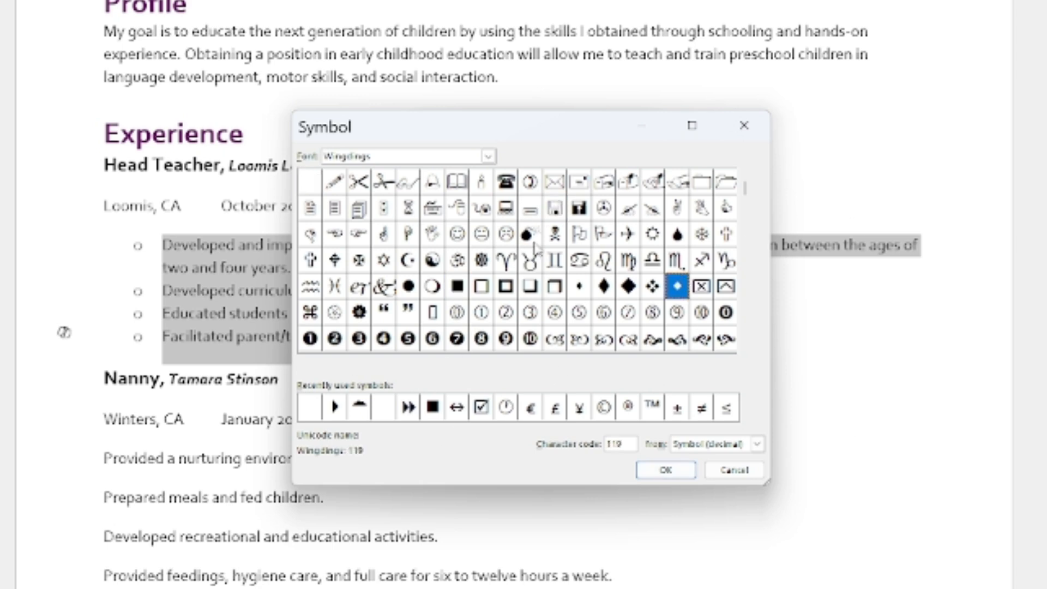
pyautogui.click(605, 287)
pyautogui.click(555, 286)
pyautogui.click(482, 313)
pyautogui.click(458, 313)
pyautogui.click(533, 265)
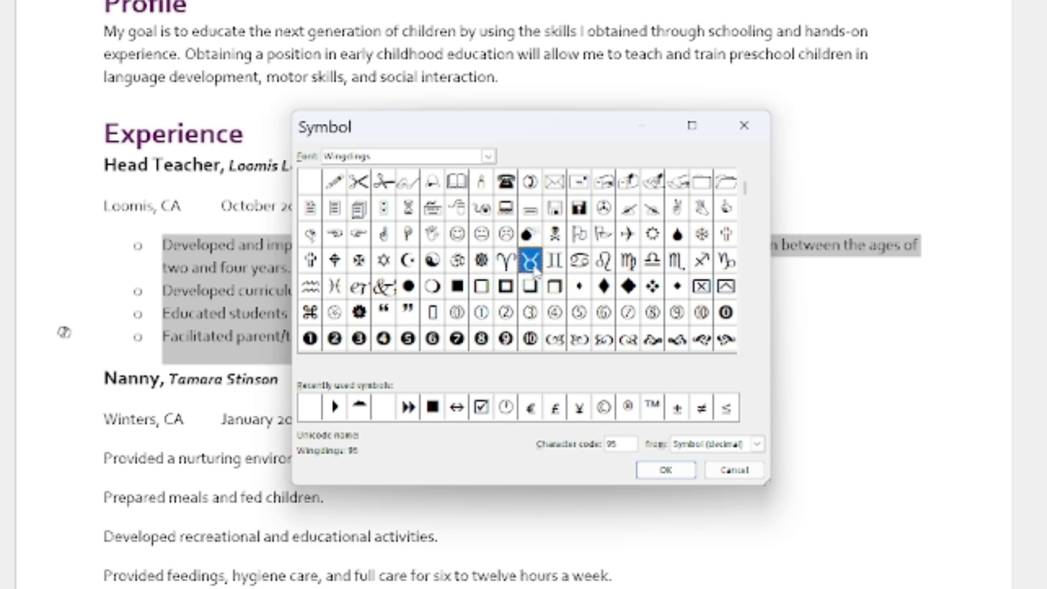
pyautogui.click(603, 260)
pyautogui.click(606, 207)
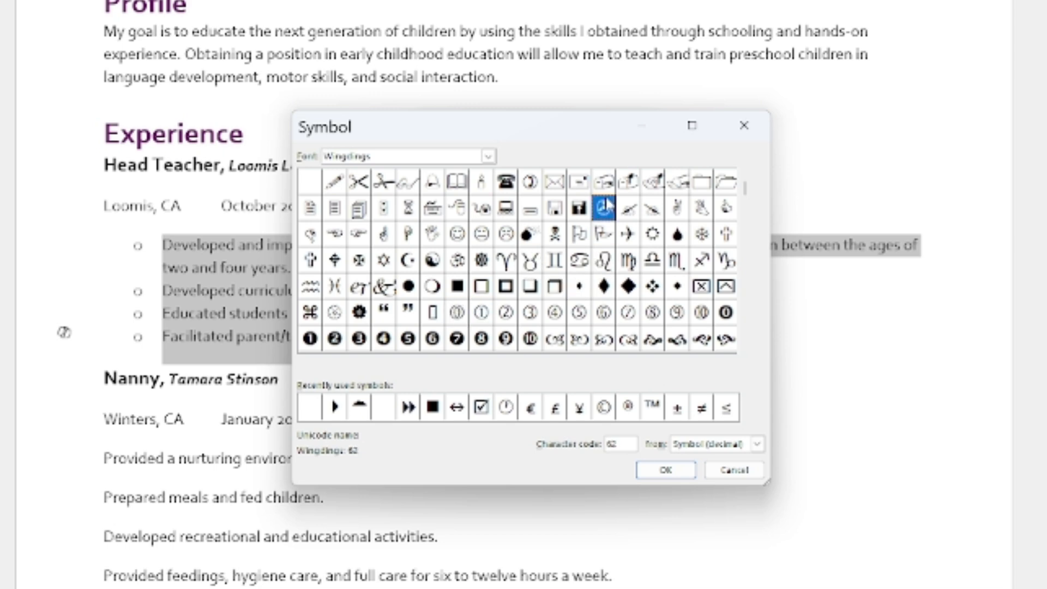
pyautogui.click(628, 263)
pyautogui.click(482, 289)
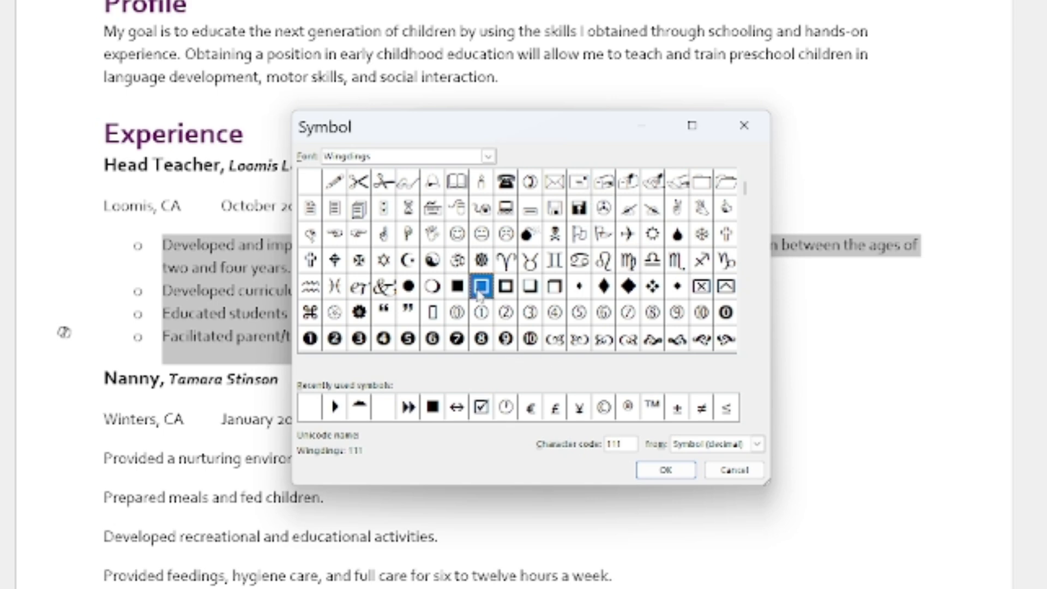
pyautogui.click(458, 260)
pyautogui.click(555, 207)
pyautogui.click(604, 207)
pyautogui.click(555, 312)
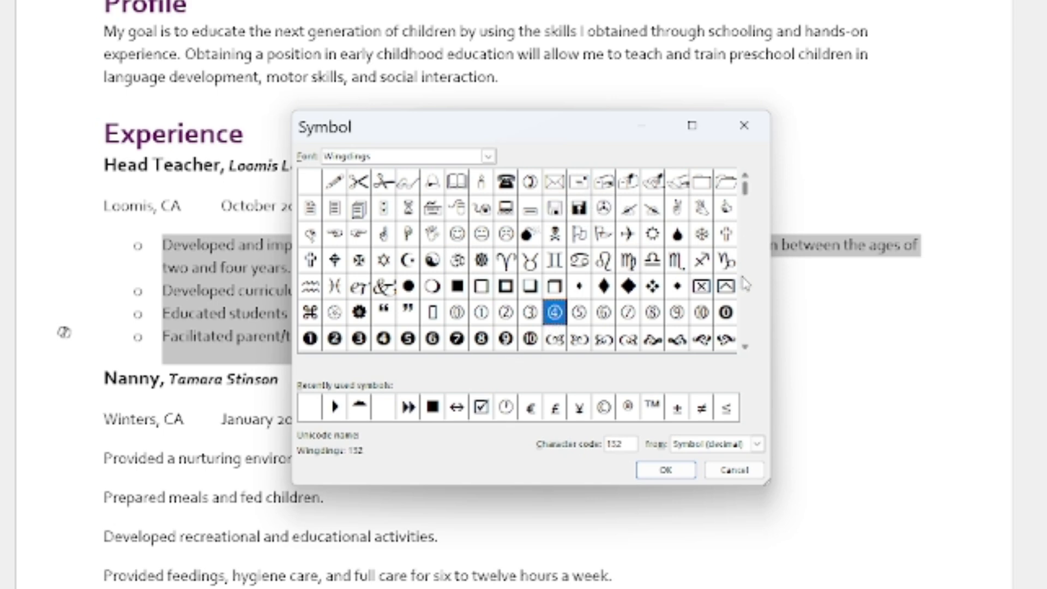
pyautogui.scroll(-2, 584, 311)
pyautogui.click(604, 261)
pyautogui.click(678, 207)
pyautogui.click(506, 234)
pyautogui.click(702, 261)
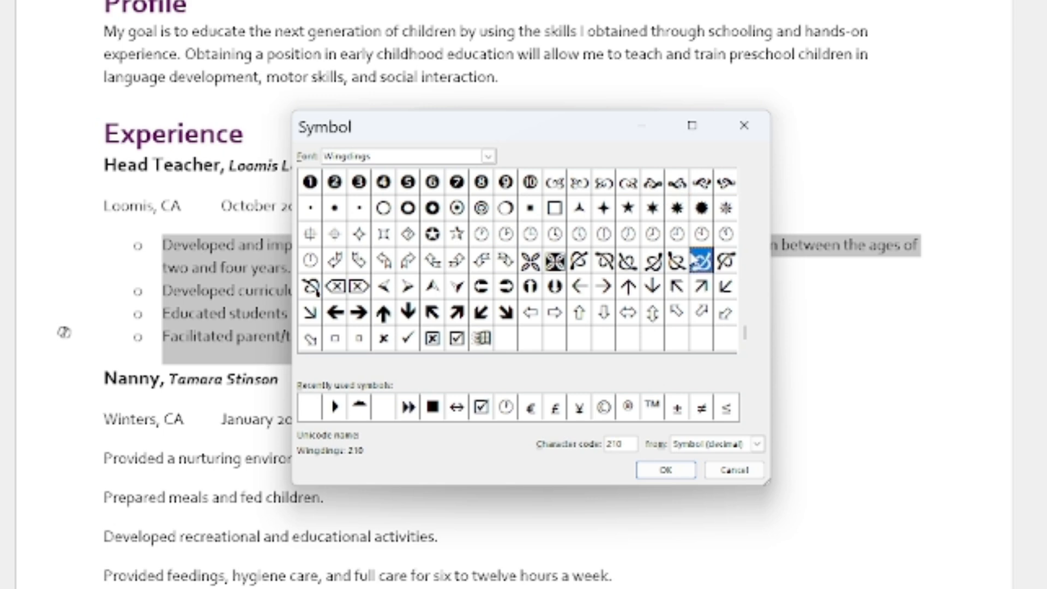
pyautogui.click(530, 261)
pyautogui.click(431, 234)
pyautogui.click(555, 234)
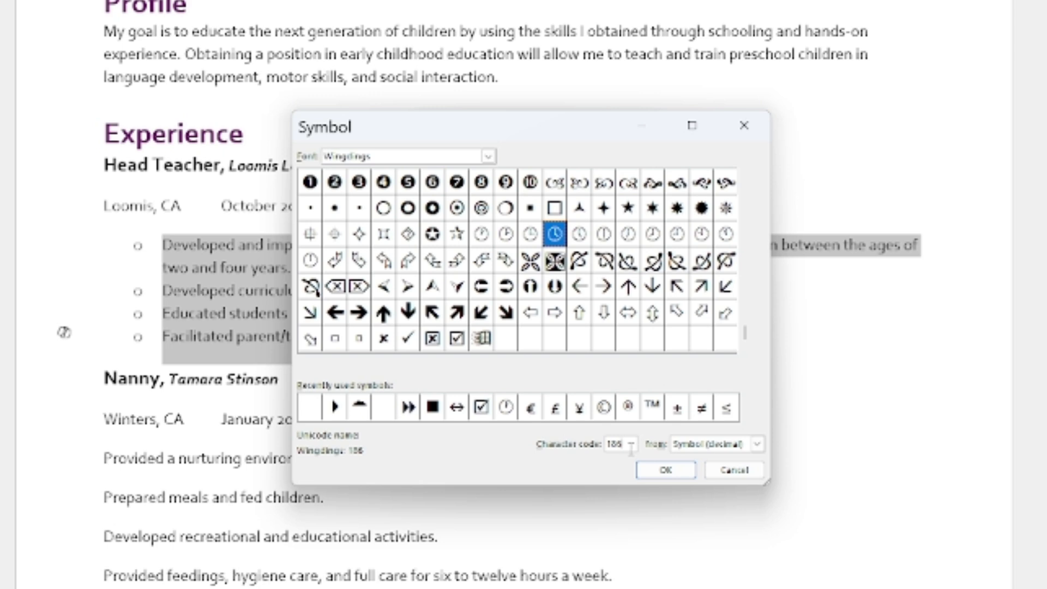
# Step: Choose the Wingdings symbol with character code 150 as the new bullet's character
pyautogui.click(631, 444)
pyautogui.press('BackSpace')
pyautogui.press('BackSpace')
pyautogui.press('BackSpace')
pyautogui.write('150')
pyautogui.press('Return')
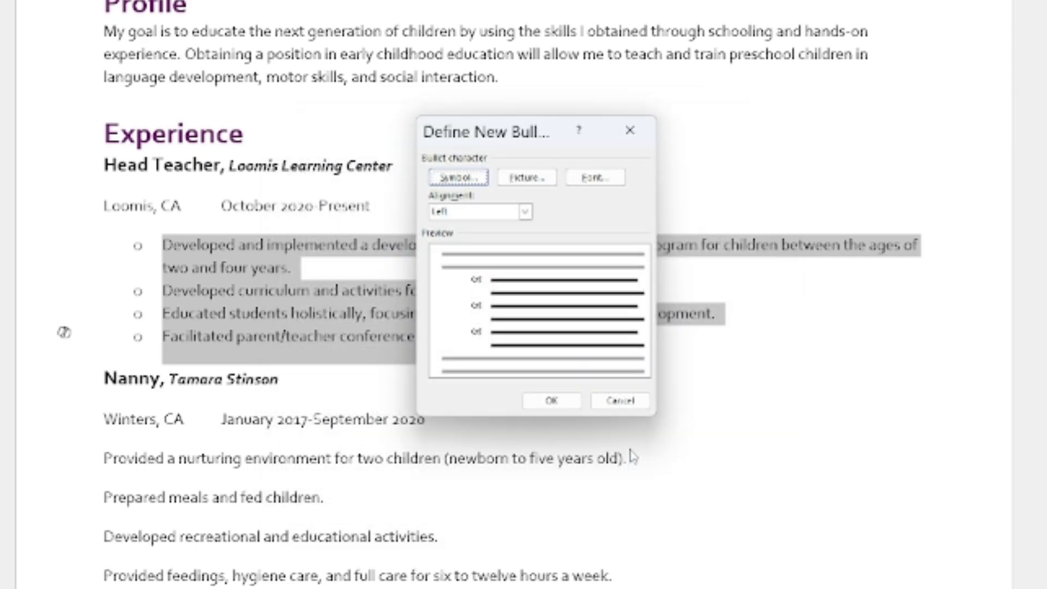
# Step: Set the new bullet's character to the small Wingdings diamond with character code 119
pyautogui.click(458, 177)
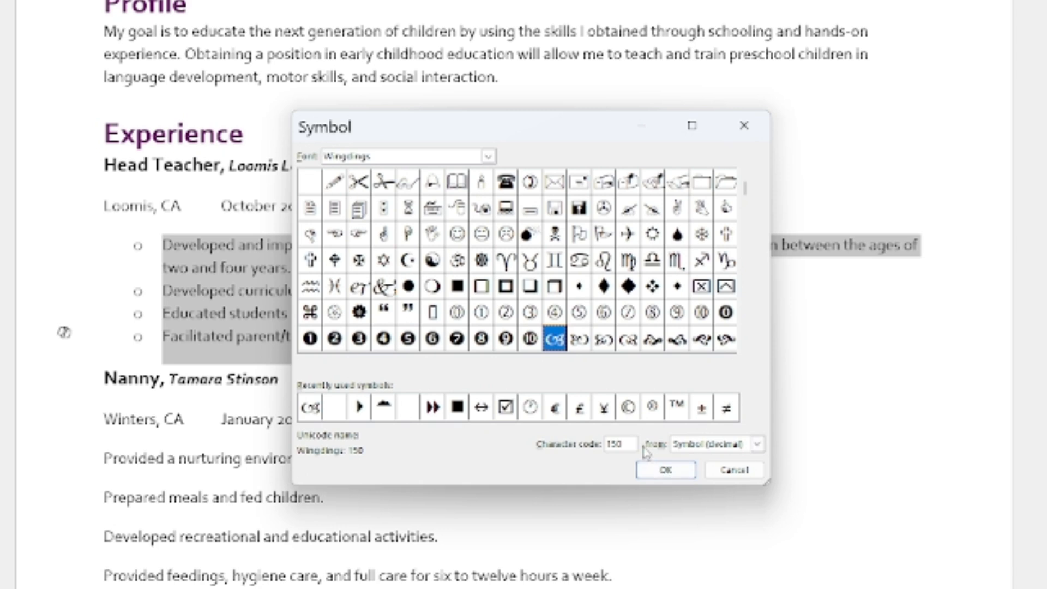
pyautogui.click(579, 286)
pyautogui.click(603, 286)
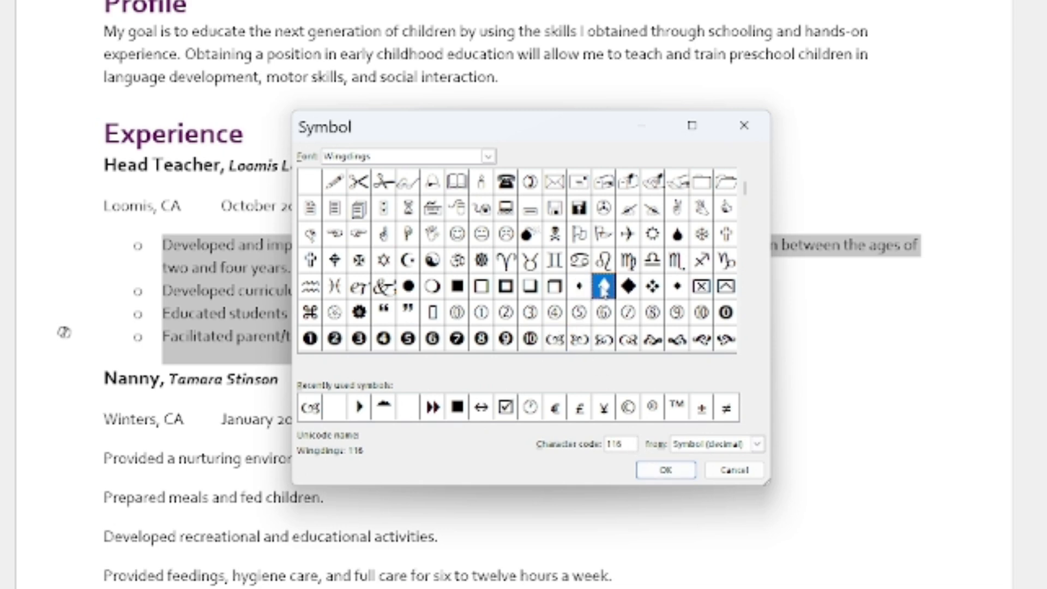
pyautogui.click(446, 287)
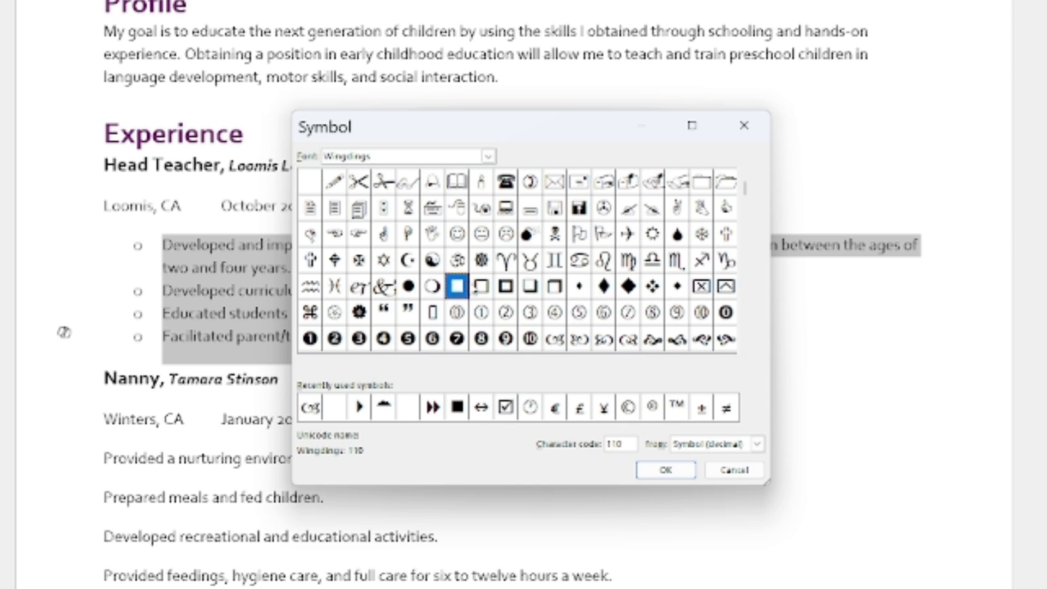
pyautogui.click(550, 268)
pyautogui.click(443, 261)
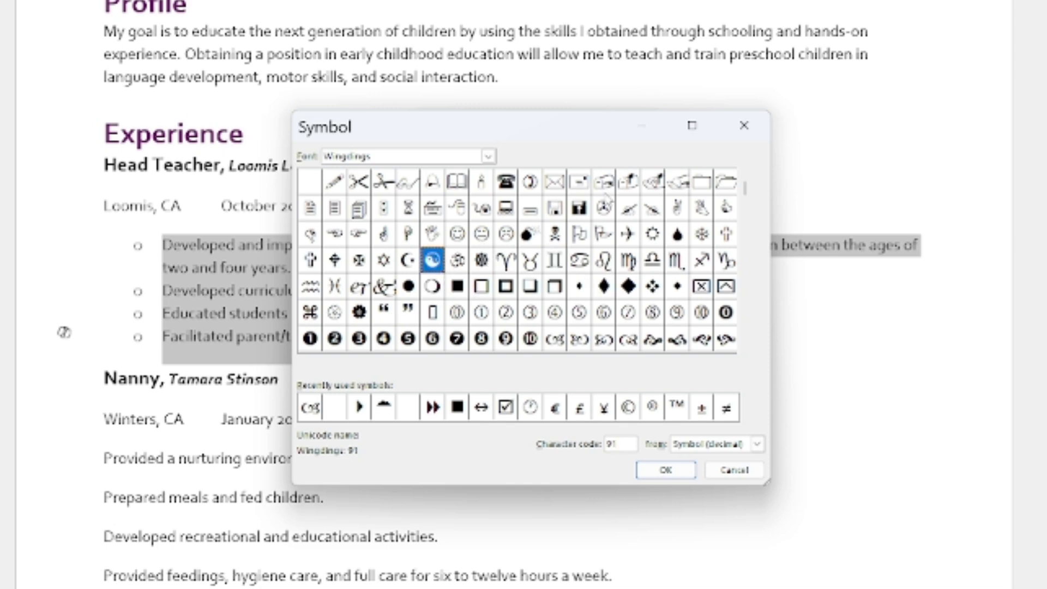
pyautogui.click(683, 288)
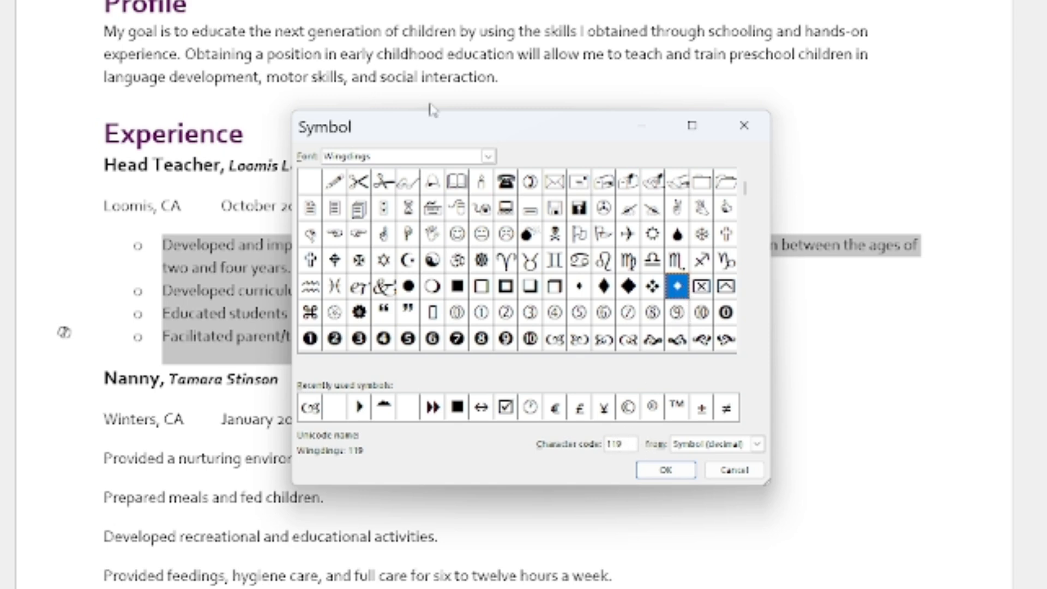
pyautogui.click(666, 471)
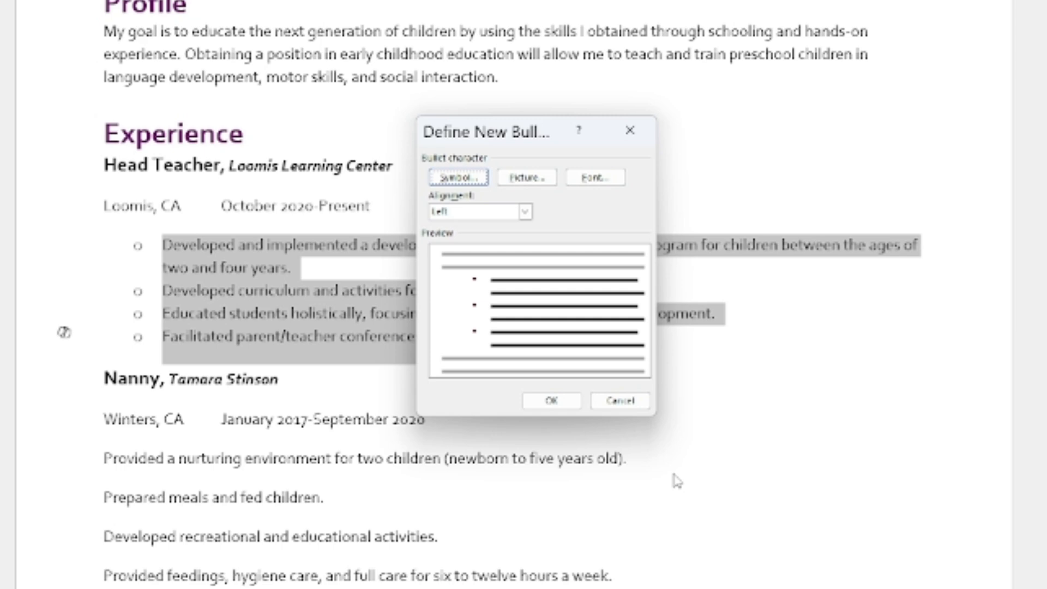
# Step: Accept the newly defined diamond bullet for the four duties listed under Head Teacher
pyautogui.click(556, 406)
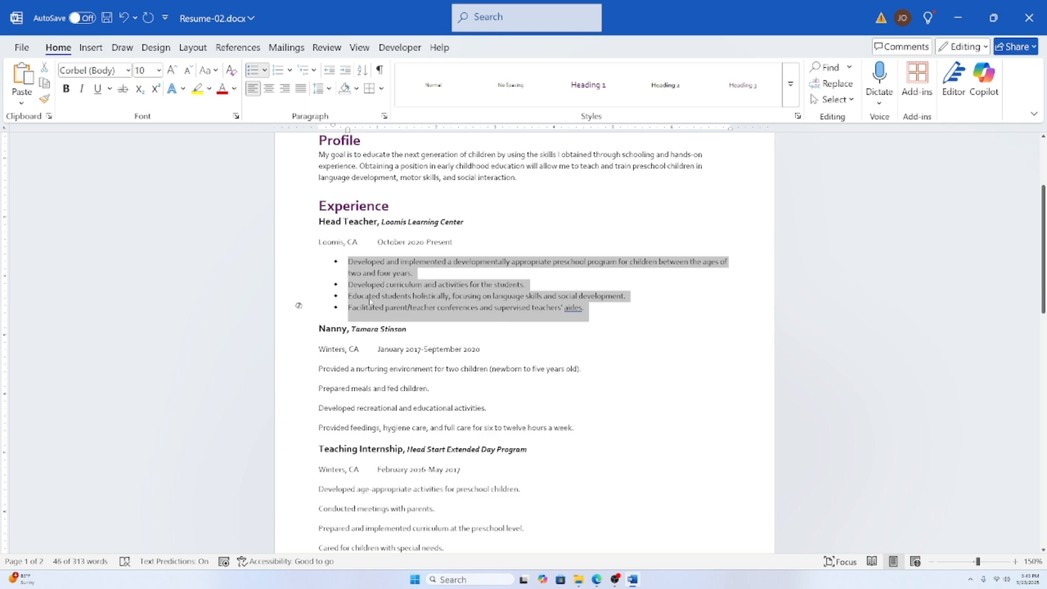
pyautogui.scroll(10, 370, 302)
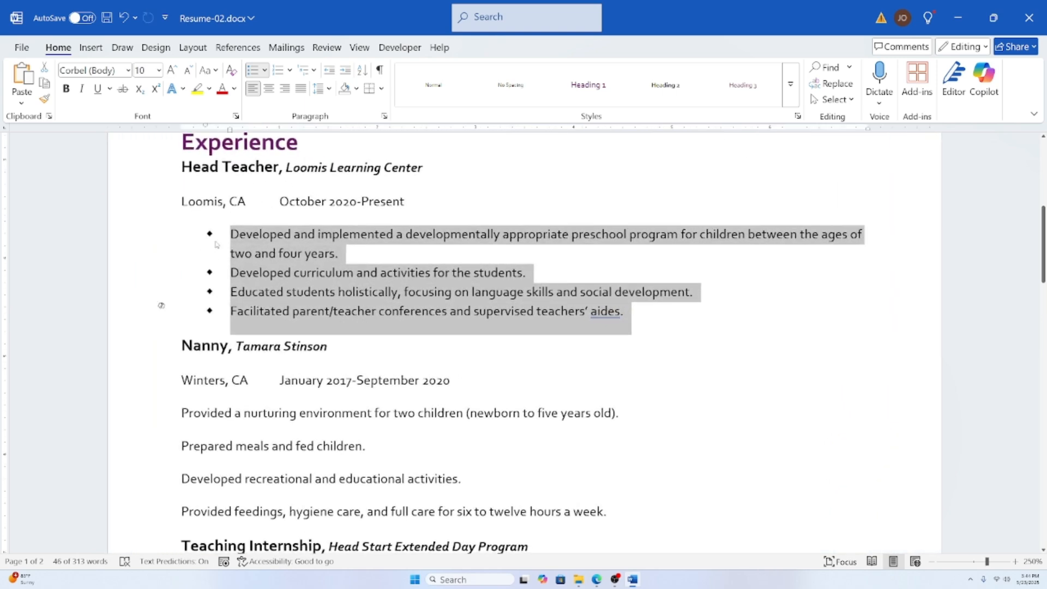
pyautogui.scroll(-2, 360, 314)
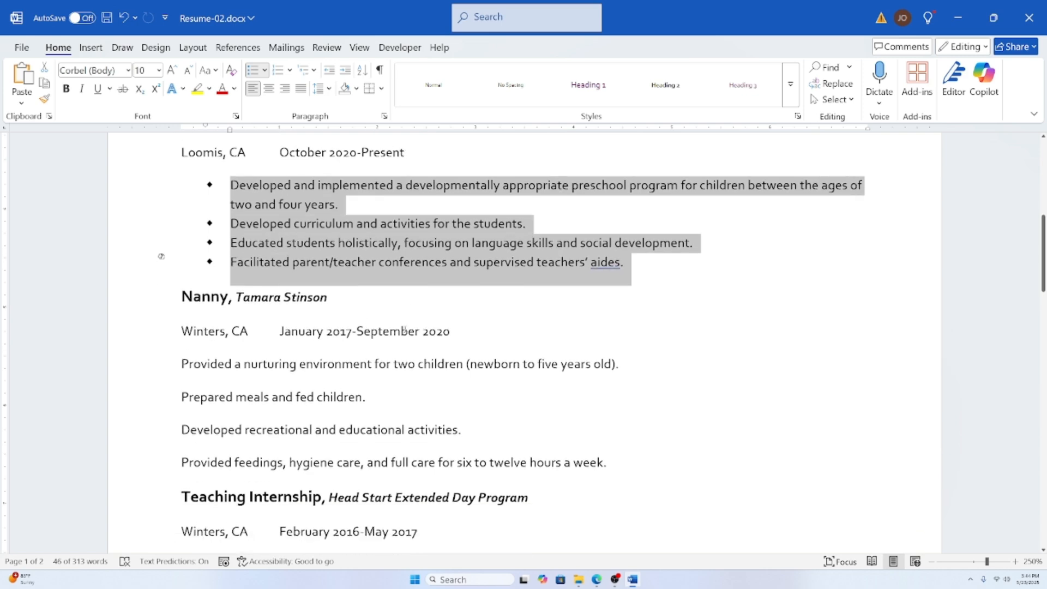
# Step: Copy the Head Teacher list's diamond bullet formatting onto the four Nanny duties and the four Teaching Internship duties with Format Painter
pyautogui.scroll(-11, 404, 331)
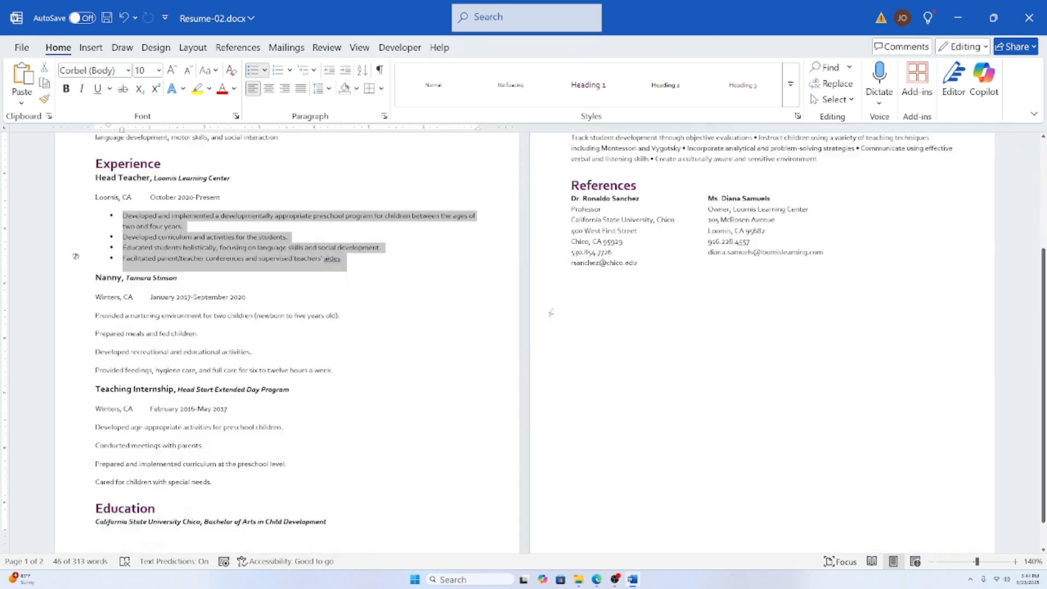
pyautogui.scroll(6, 429, 300)
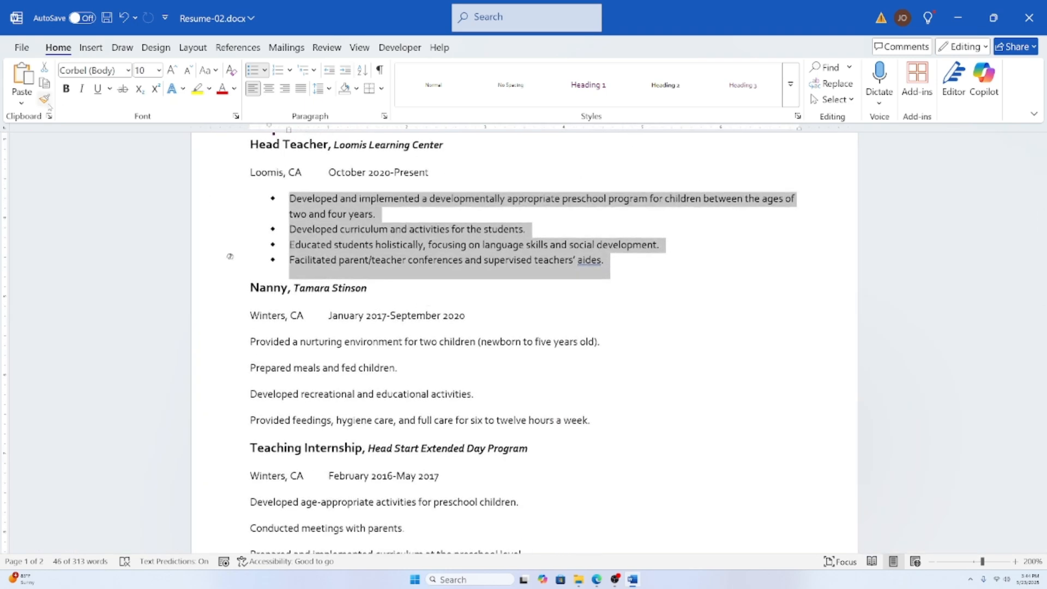
pyautogui.click(45, 100)
pyautogui.scroll(-3, 490, 355)
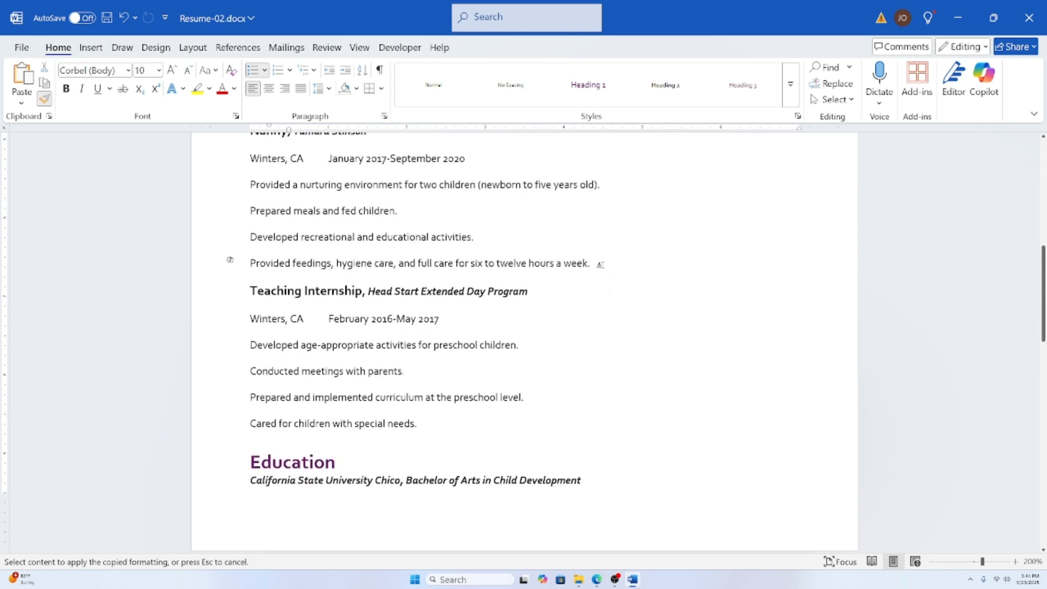
pyautogui.moveTo(595, 264)
pyautogui.mouseDown()
pyautogui.moveTo(536, 266)
pyautogui.moveTo(251, 191)
pyautogui.mouseUp()
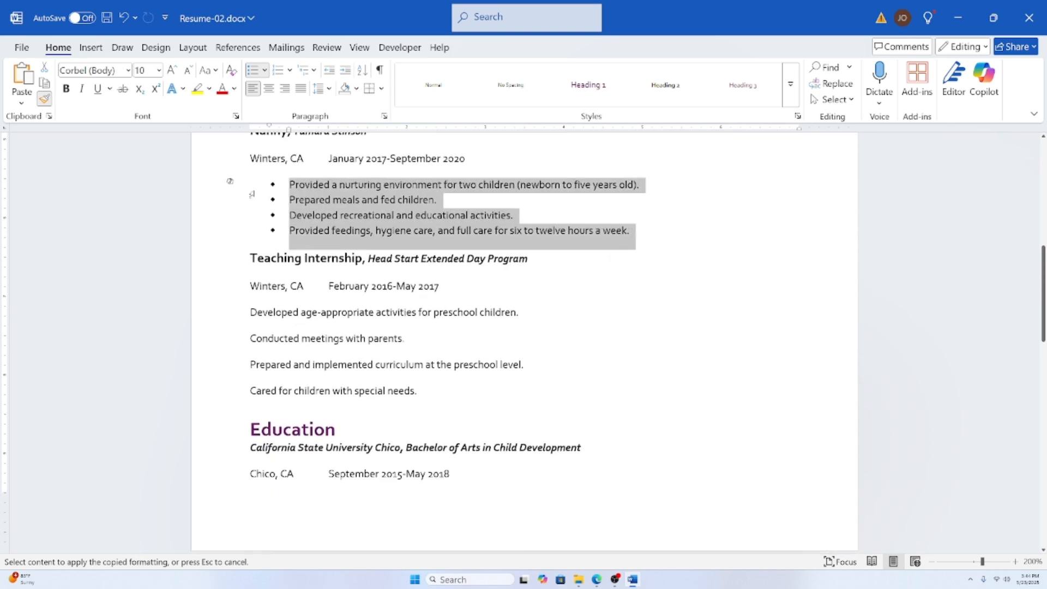
pyautogui.moveTo(419, 393); pyautogui.dragTo(251, 314)
# Step: Paint the same bullet formatting onto the Education items from Minor in Psychology through Supervised Practicum, ending Format Painter
pyautogui.scroll(-8, 357, 399)
pyautogui.scroll(6, 475, 452)
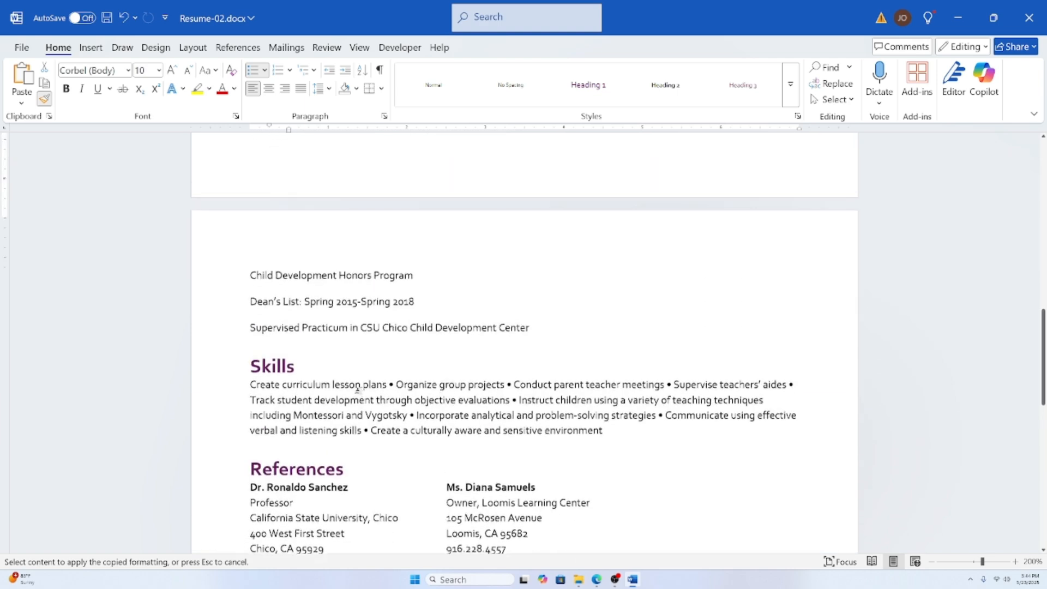
pyautogui.scroll(-1, 475, 452)
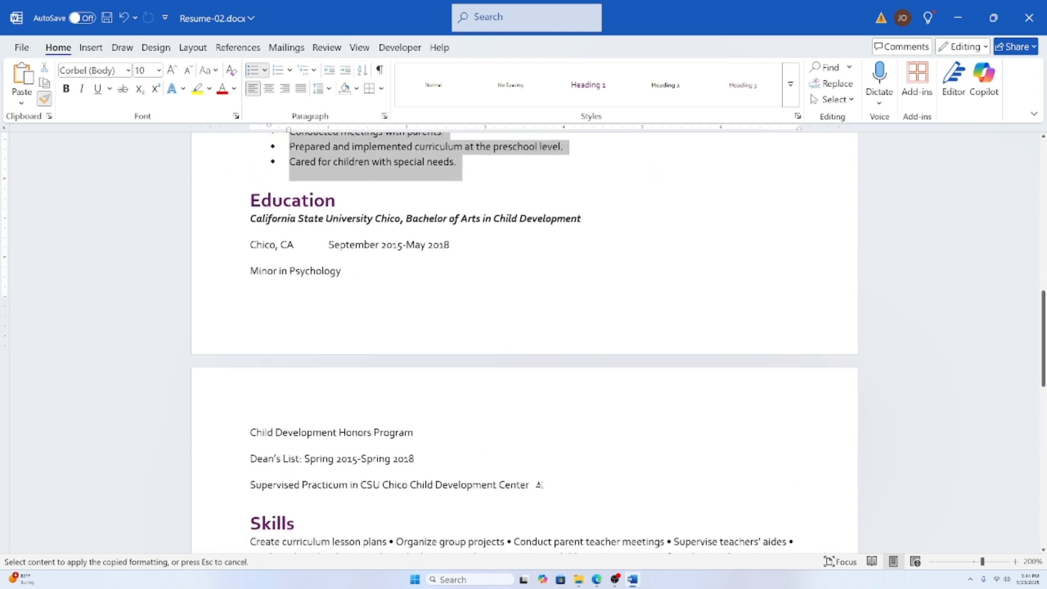
pyautogui.moveTo(539, 484)
pyautogui.mouseDown()
pyautogui.moveTo(276, 431)
pyautogui.moveTo(198, 297)
pyautogui.mouseUp()
pyautogui.scroll(-1, 438, 374)
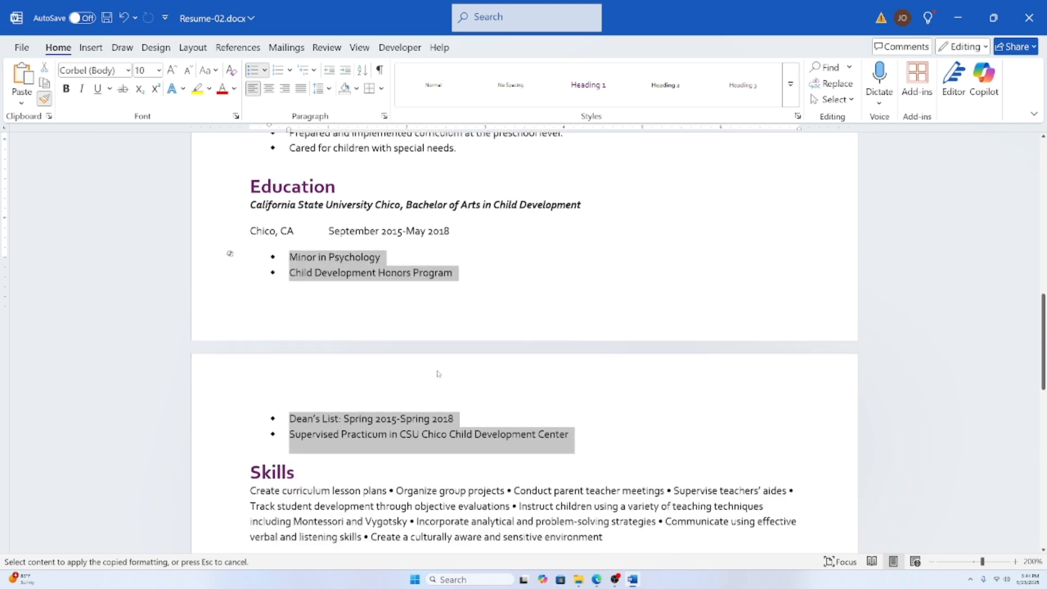
pyautogui.scroll(-2, 438, 374)
pyautogui.scroll(2, 438, 374)
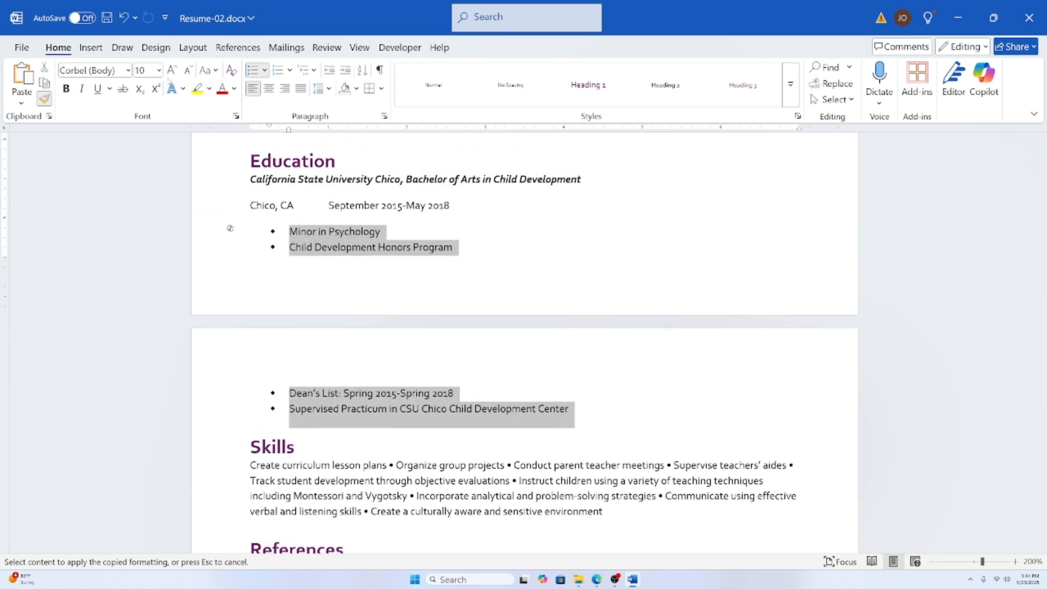
pyautogui.click(44, 100)
# Step: Clear the selection and review the bulleted lists across both pages of the resume
pyautogui.scroll(-8, 439, 426)
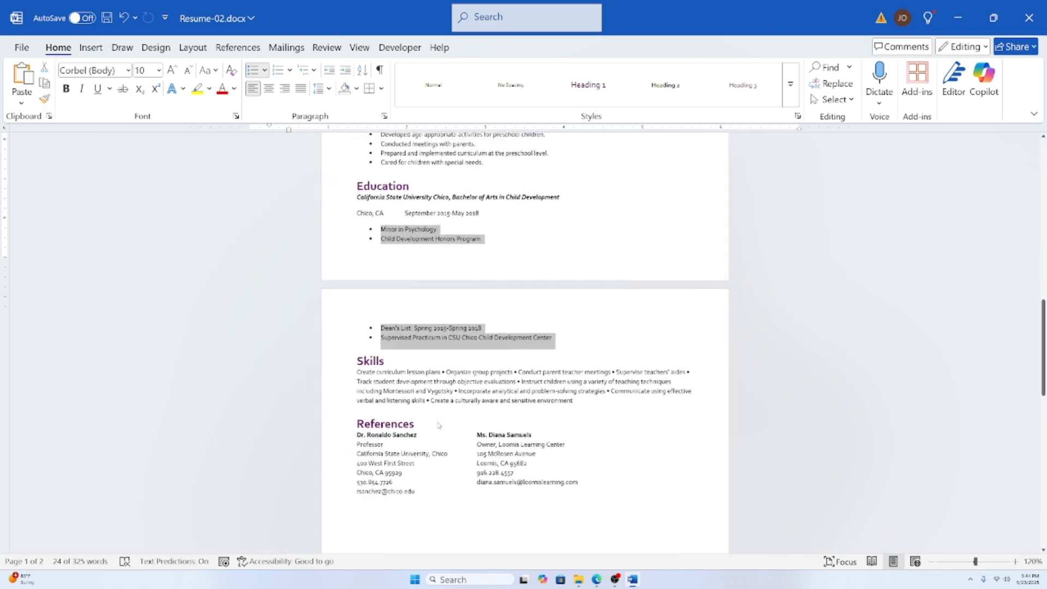
pyautogui.scroll(-6, 439, 425)
pyautogui.scroll(11, 439, 425)
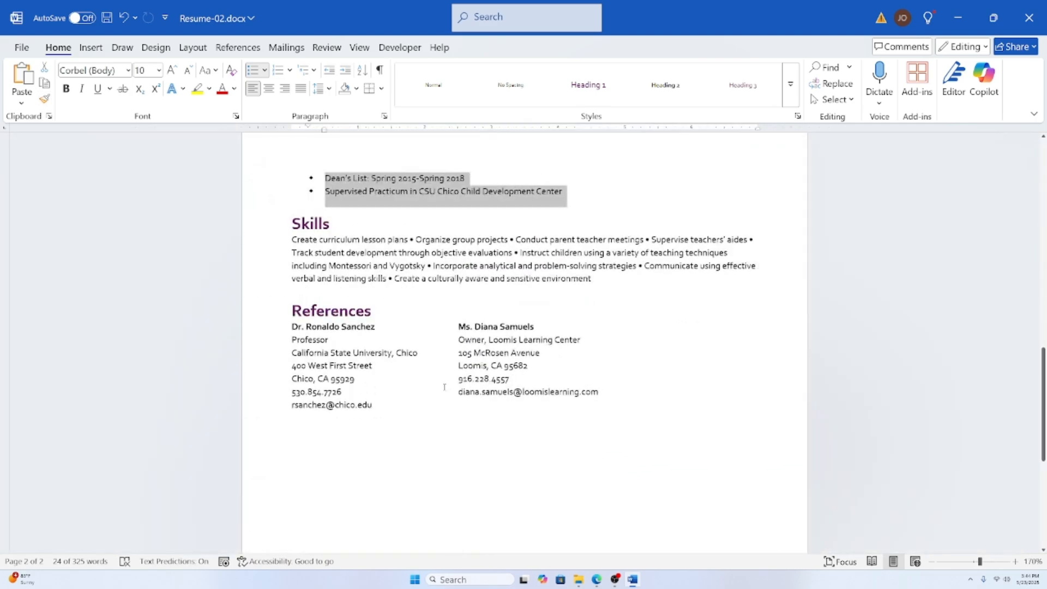
pyautogui.click(444, 387)
pyautogui.scroll(15, 444, 388)
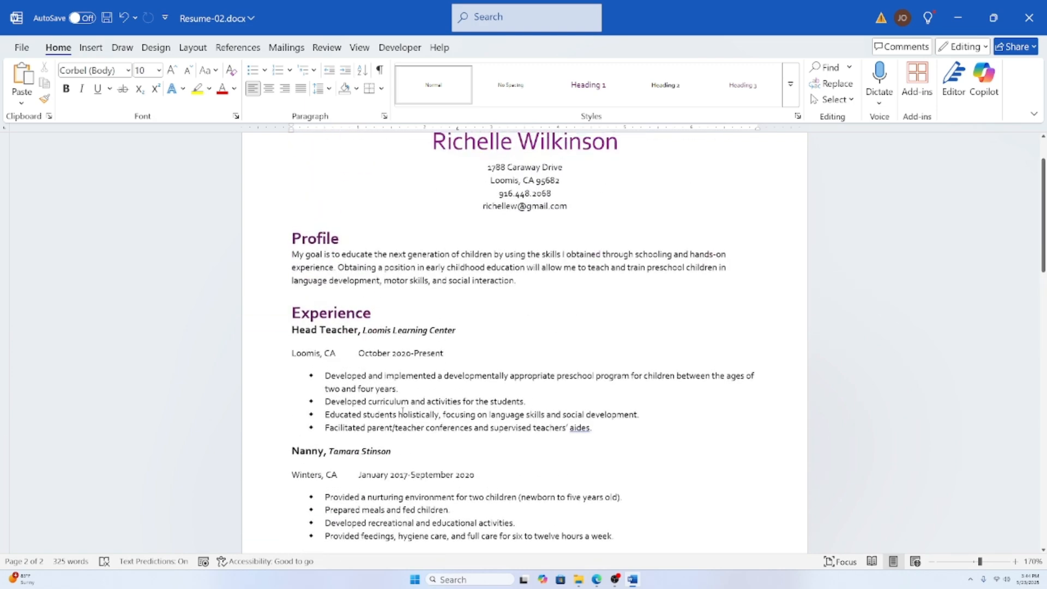
pyautogui.scroll(-2, 429, 380)
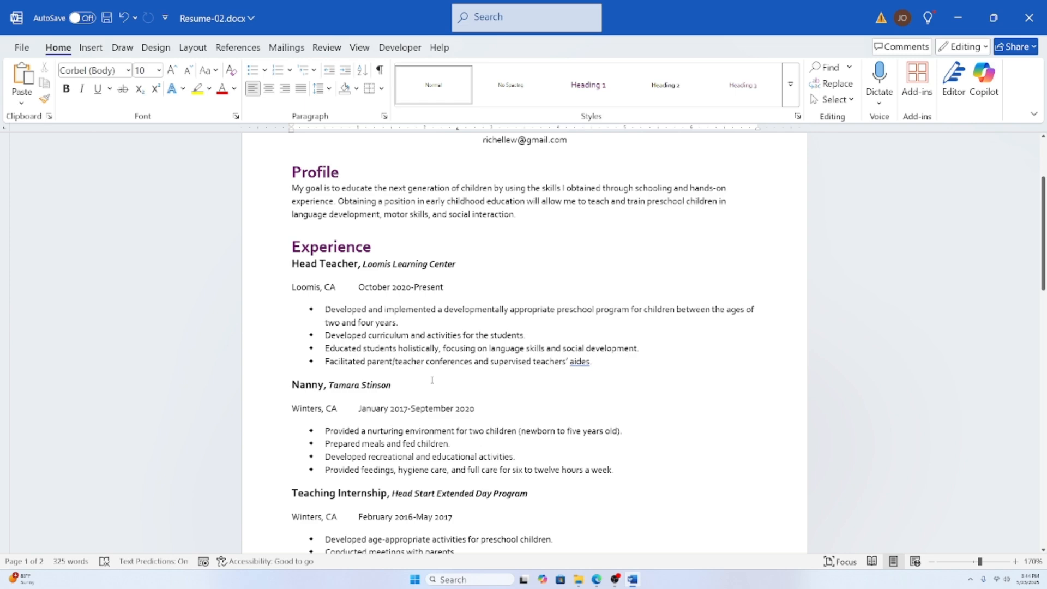
pyautogui.scroll(3, 522, 389)
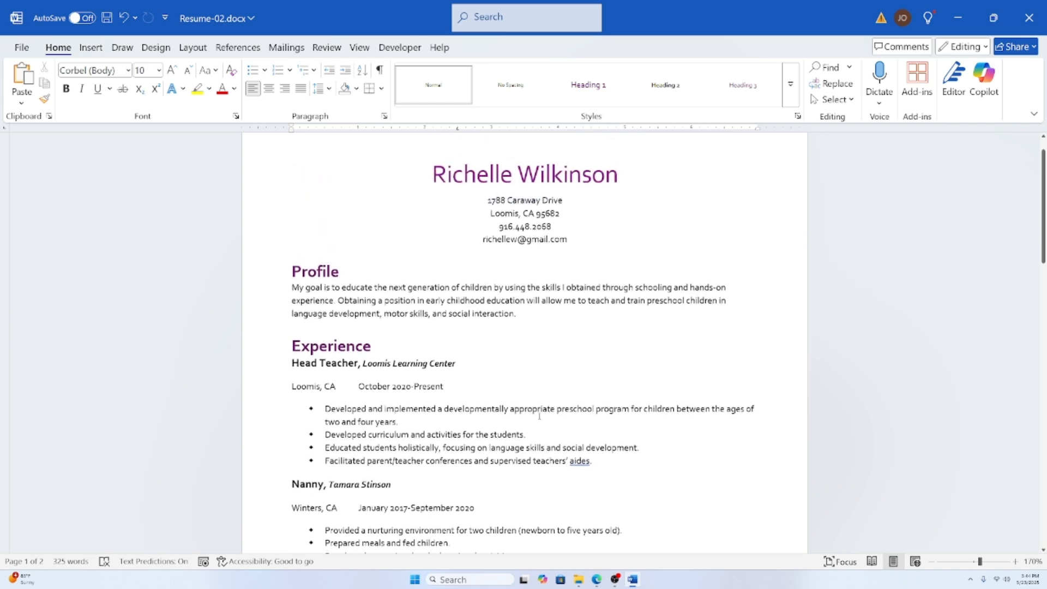
pyautogui.scroll(-3, 444, 387)
pyautogui.scroll(-4, 445, 387)
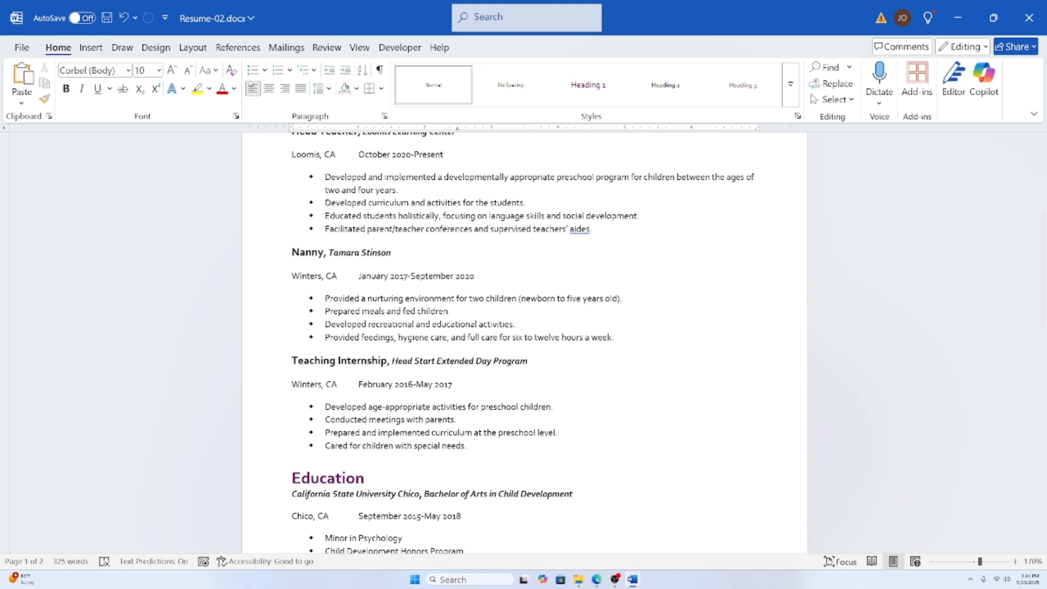
# Step: Examine the available formats in the numbering library without applying any of them
pyautogui.click(289, 70)
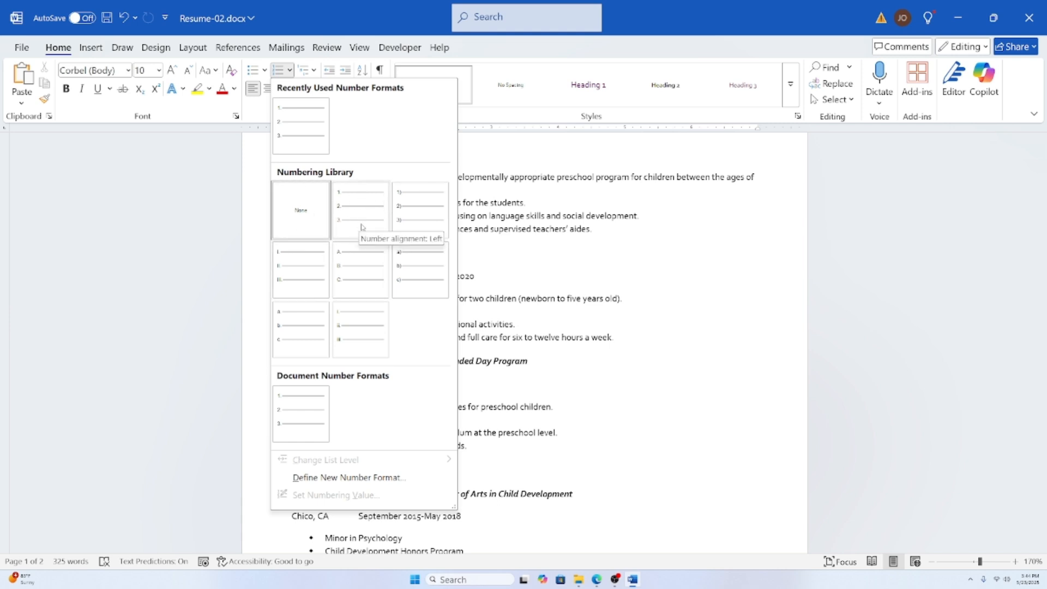
pyautogui.click(619, 336)
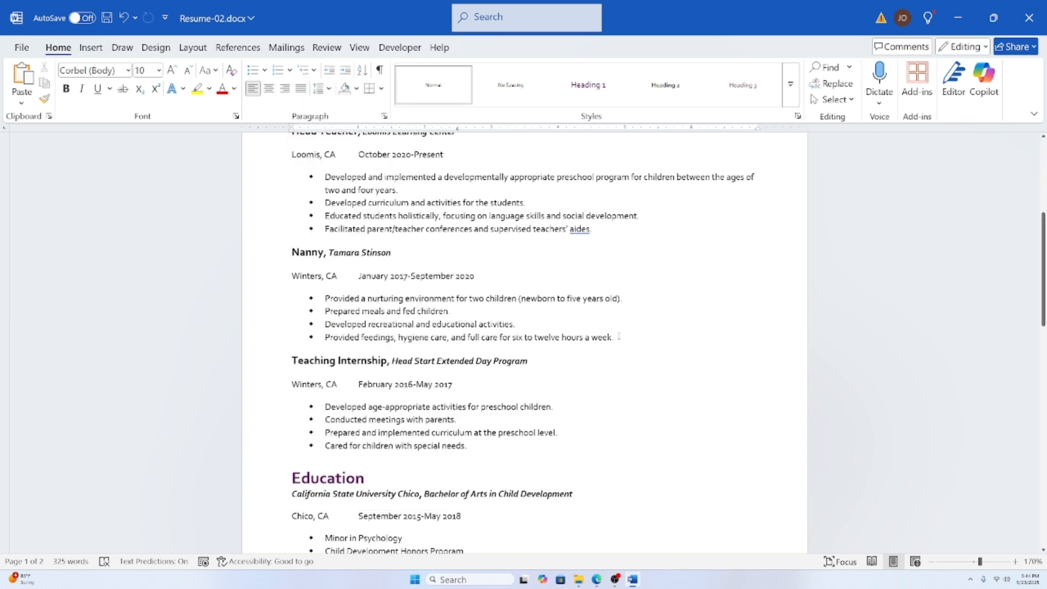
pyautogui.scroll(3, 429, 322)
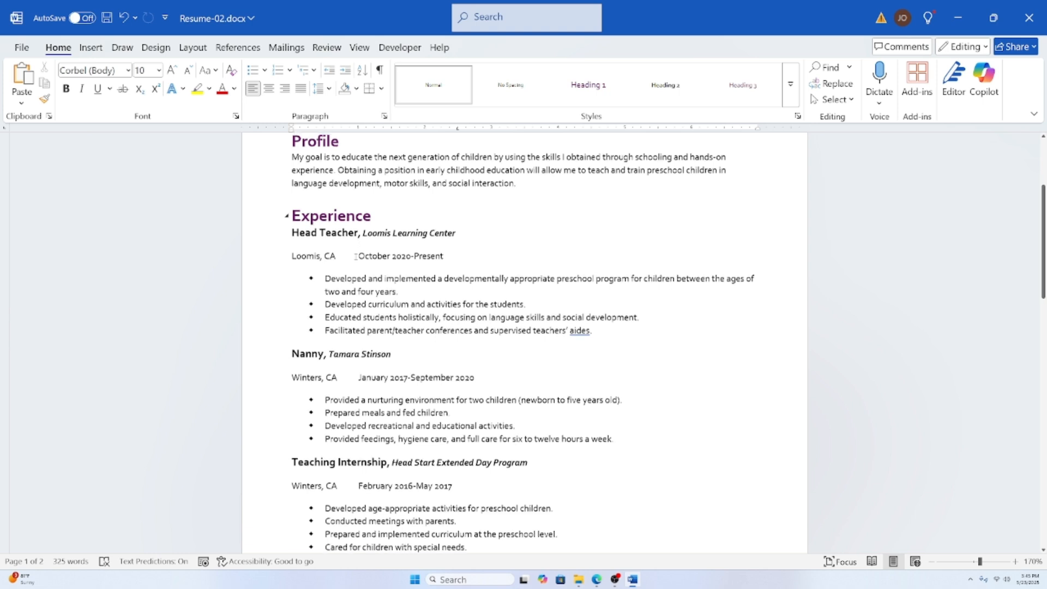
pyautogui.scroll(4, 450, 359)
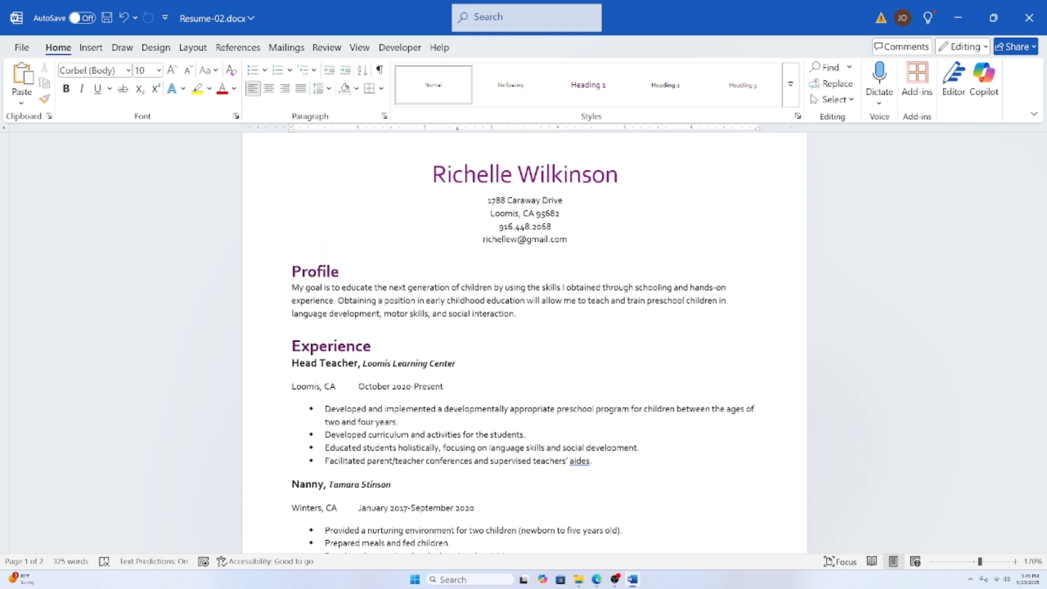
# Step: Examine how the Head Teacher entry lays out its job title, employer, location and employment dates under Experience
pyautogui.click(363, 363)
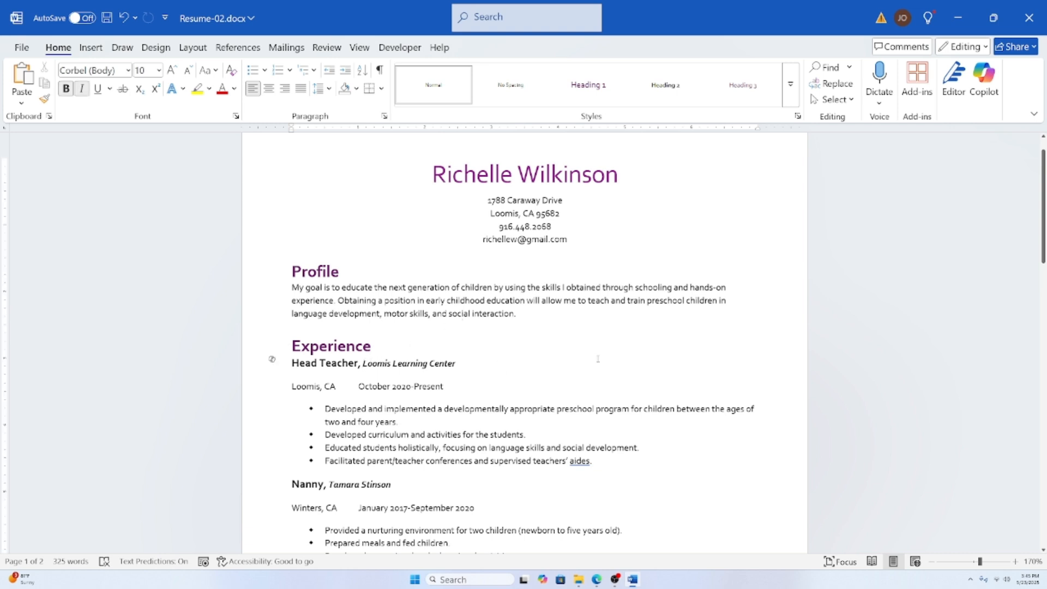
pyautogui.scroll(-3, 531, 381)
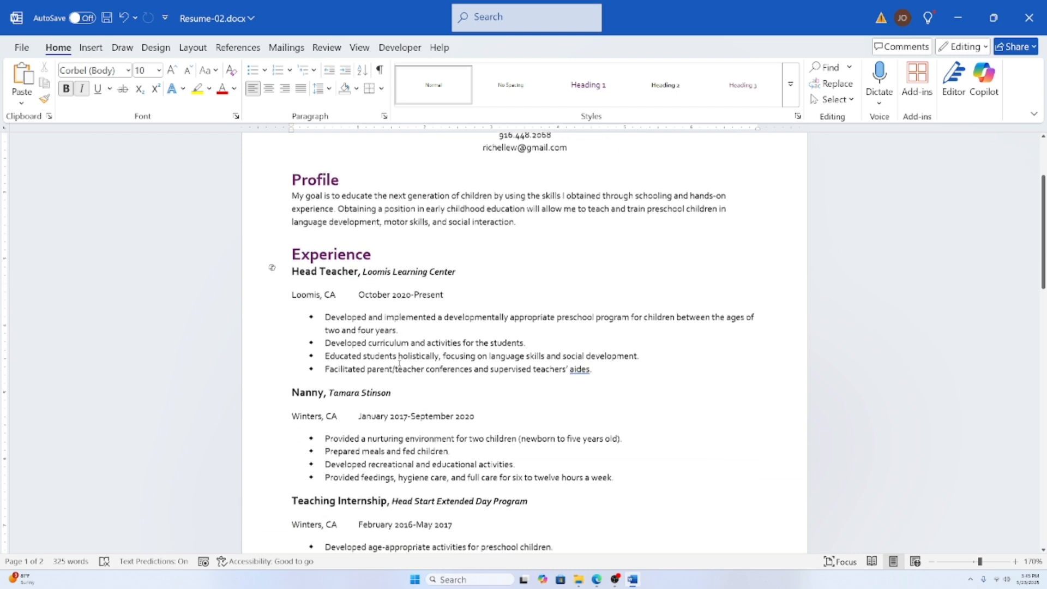
pyautogui.scroll(7, 431, 344)
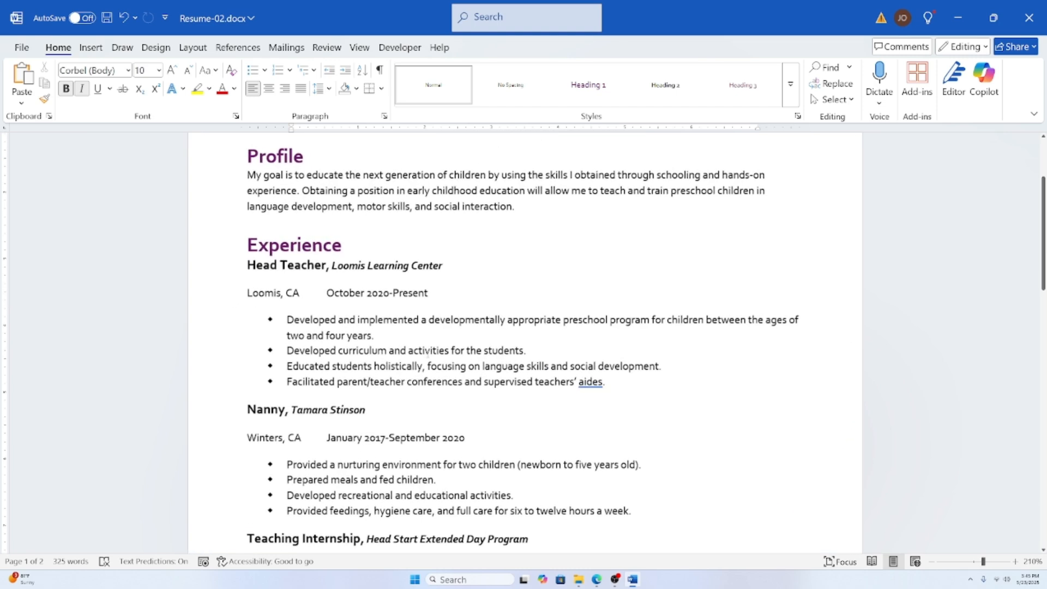
pyautogui.click(233, 266)
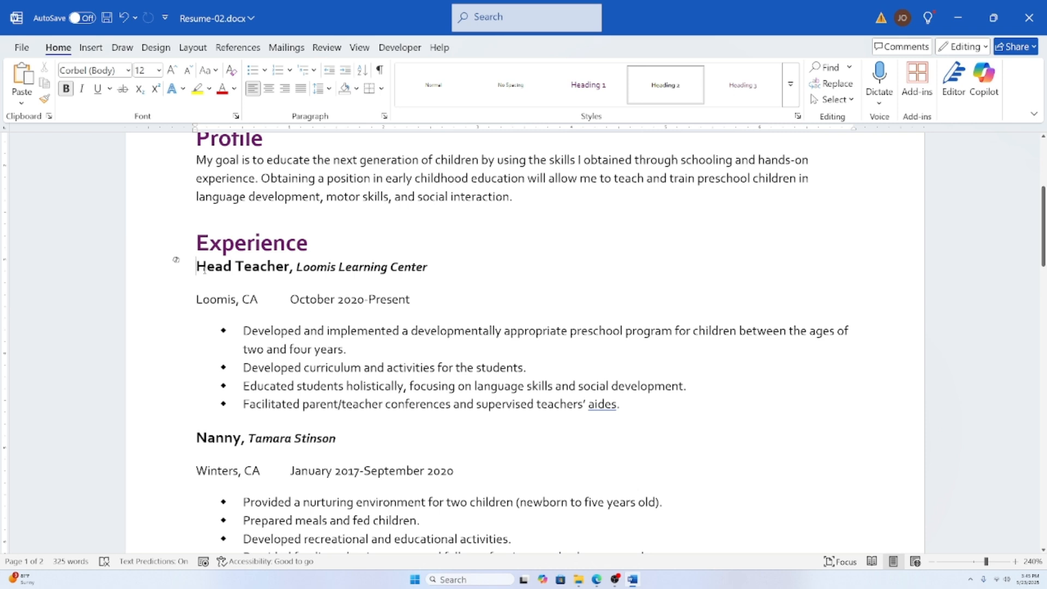
pyautogui.moveTo(197, 267); pyautogui.dragTo(429, 273)
pyautogui.click(358, 299)
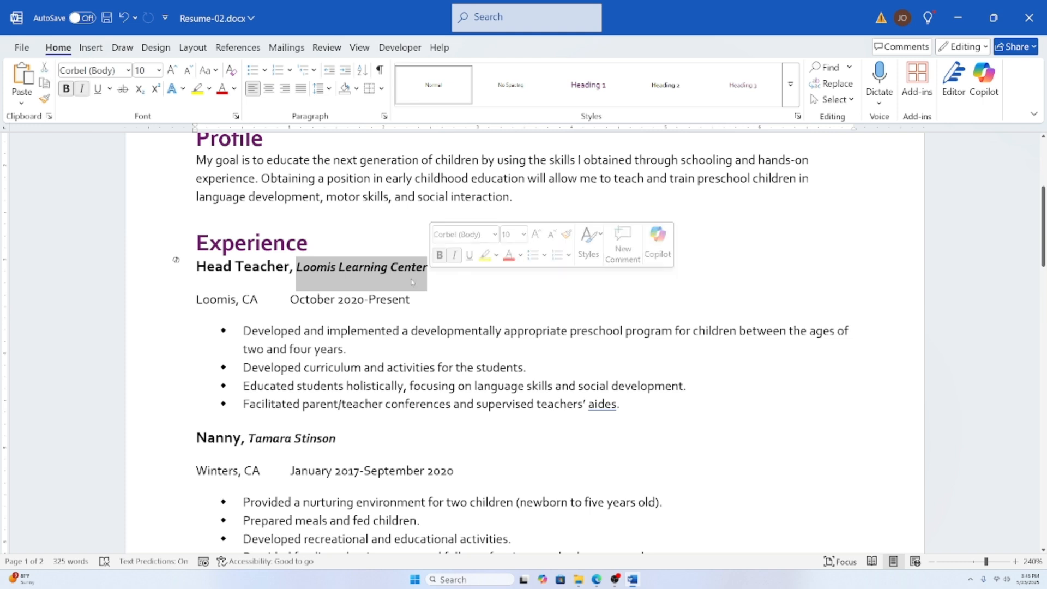
pyautogui.click(237, 299)
pyautogui.moveTo(201, 299); pyautogui.dragTo(258, 299)
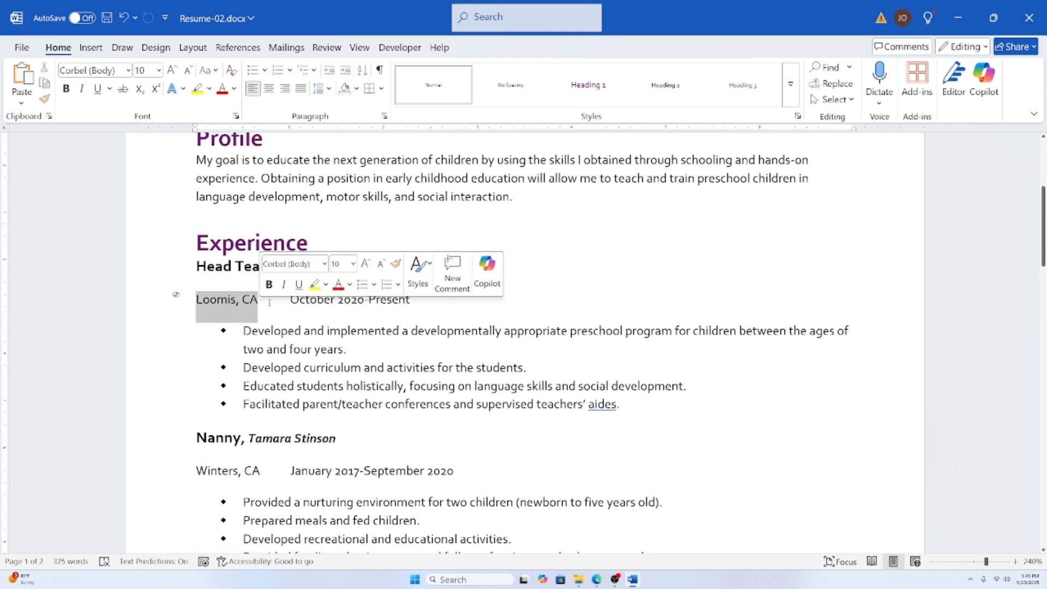
pyautogui.click(295, 301)
pyautogui.moveTo(323, 302); pyautogui.dragTo(391, 311)
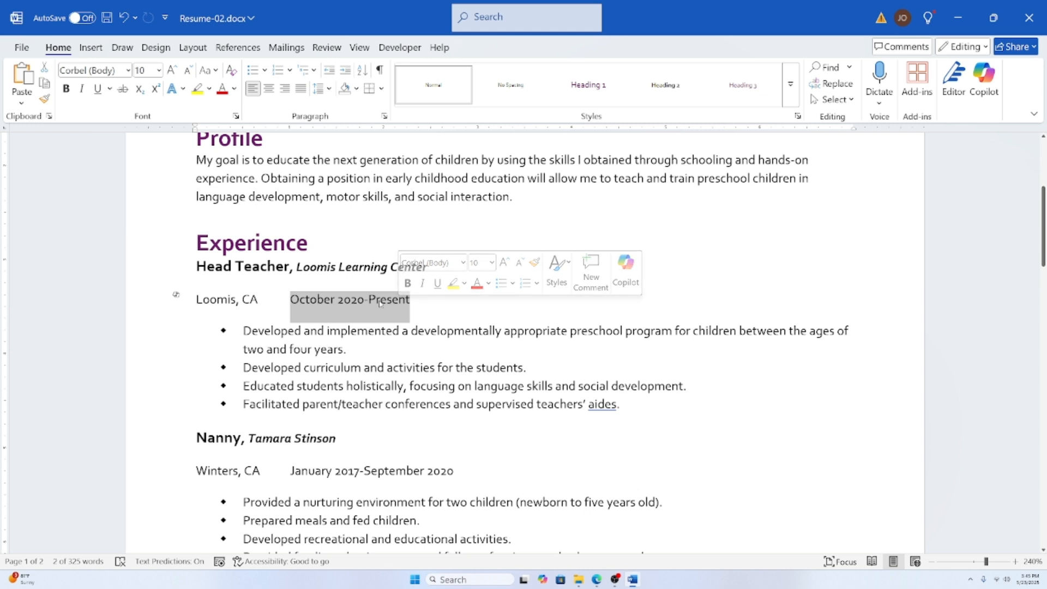
pyautogui.click(276, 330)
pyautogui.scroll(1, 341, 473)
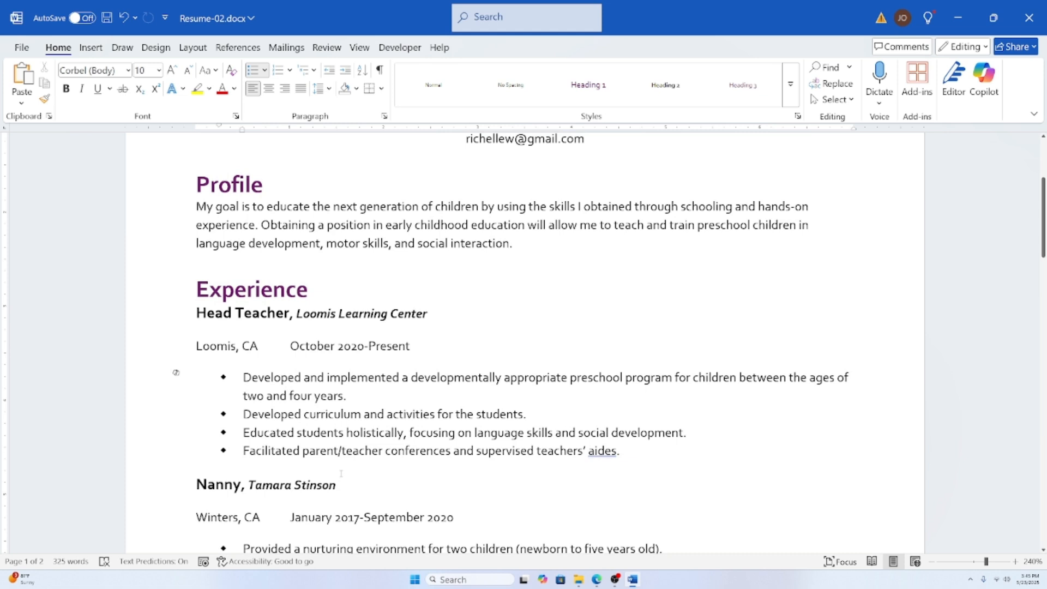
# Step: Compare the placement of Loomis Learning Center with that of October 2020-Present in the Head Teacher entry
pyautogui.click(325, 332)
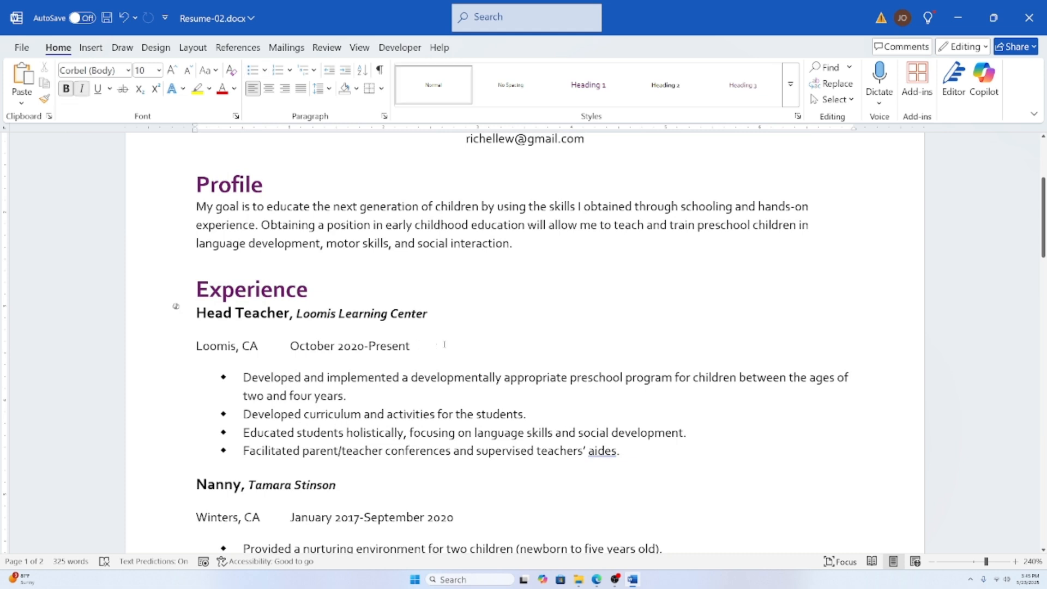
pyautogui.press('End')
pyautogui.moveTo(301, 314); pyautogui.dragTo(426, 313)
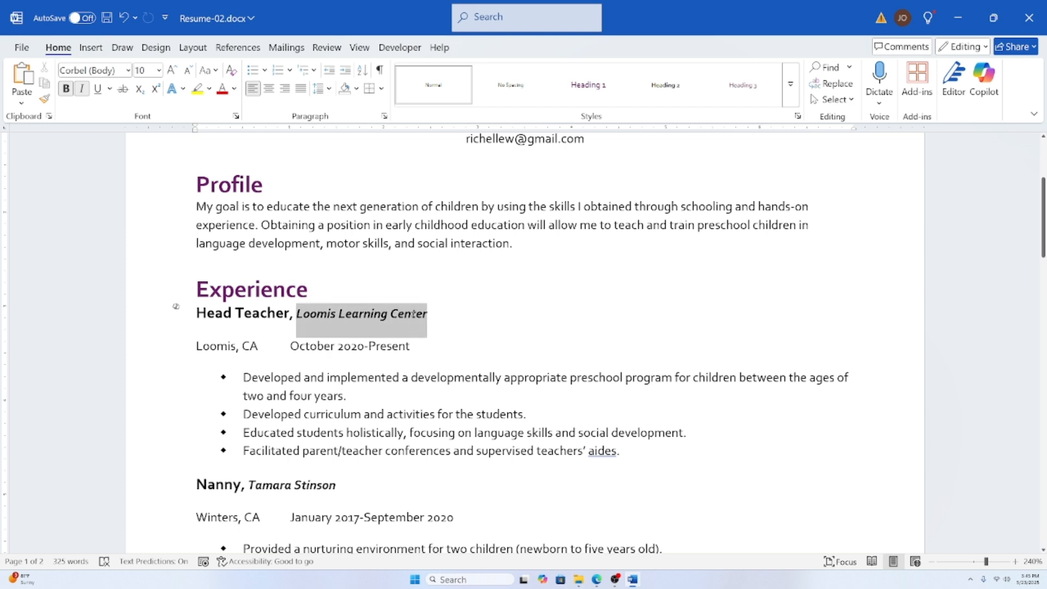
pyautogui.click(331, 346)
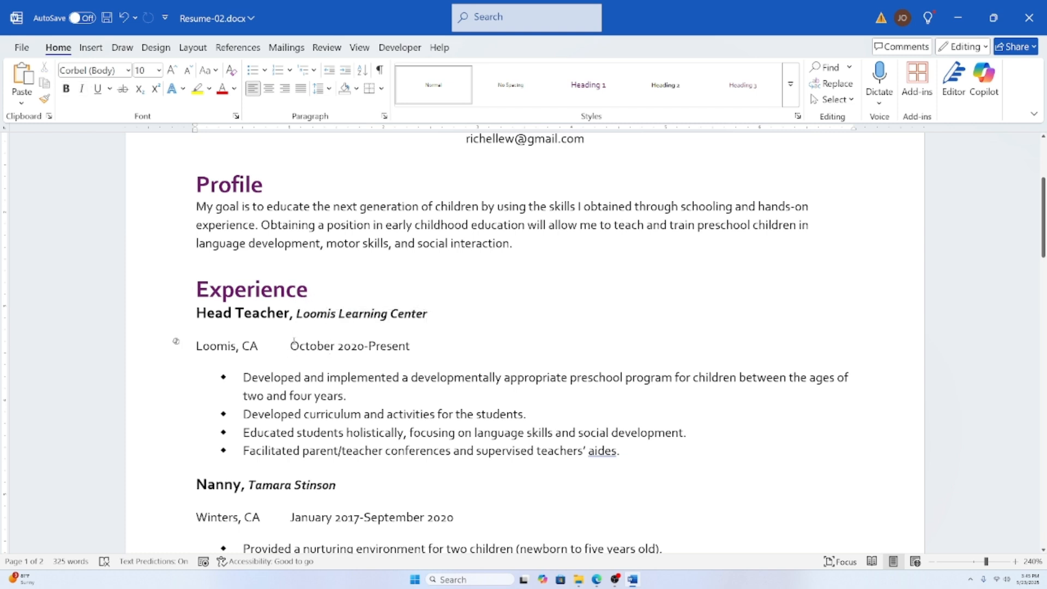
pyautogui.moveTo(293, 345); pyautogui.dragTo(410, 347)
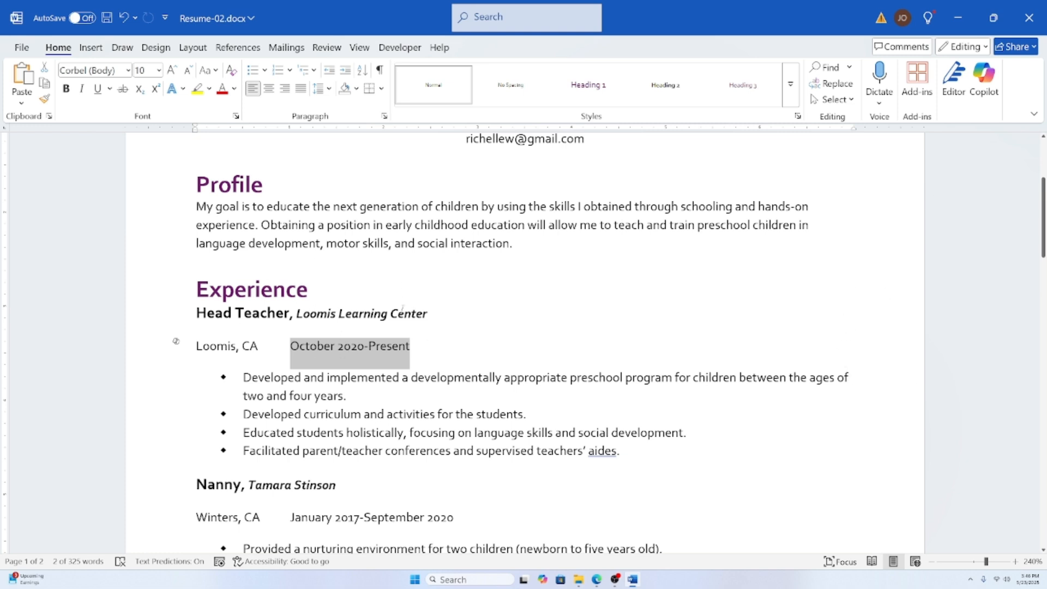
pyautogui.click(389, 314)
# Step: Show the formatting marks and inspect the tab character between Loomis, CA and October 2020-Present in the Head Teacher entry
pyautogui.click(380, 71)
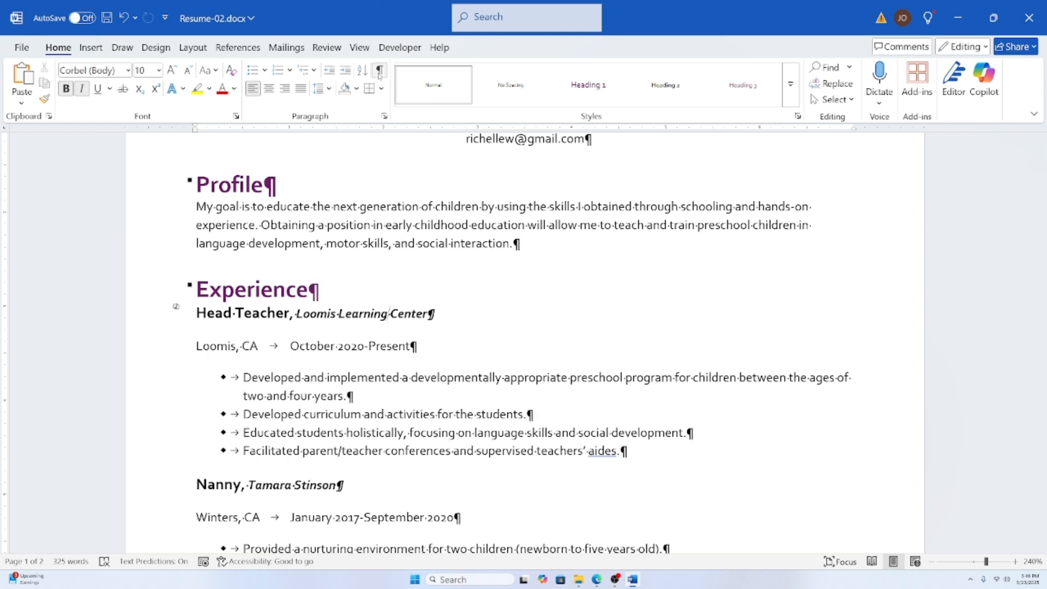
pyautogui.click(292, 346)
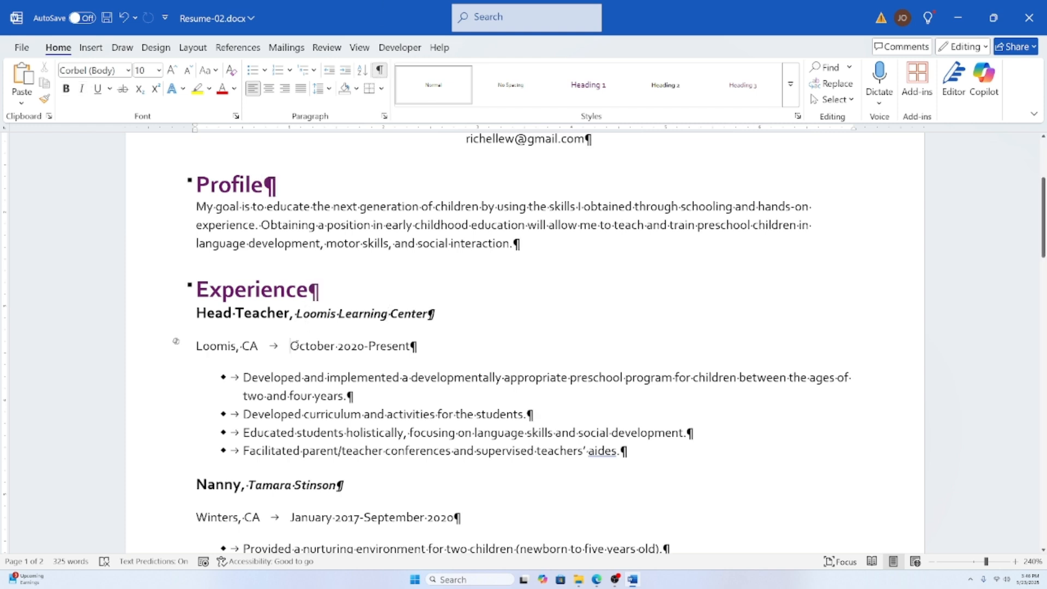
pyautogui.moveTo(259, 351); pyautogui.dragTo(288, 350)
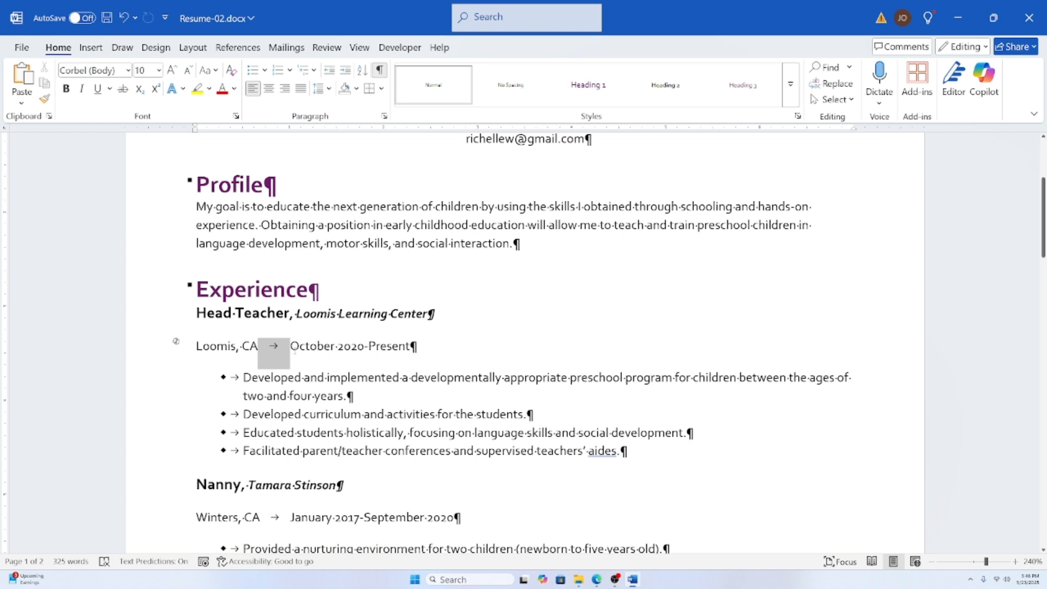
pyautogui.click(287, 293)
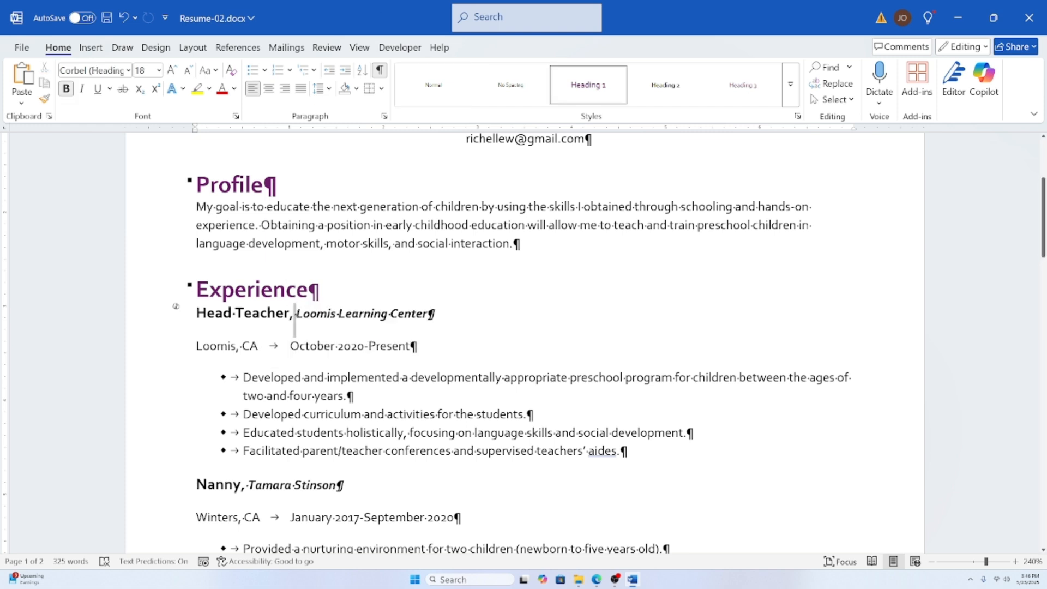
# Step: Try to align October 2020-Present with the right margin by inserting repeated tabs and spaces before it
pyautogui.click(290, 346)
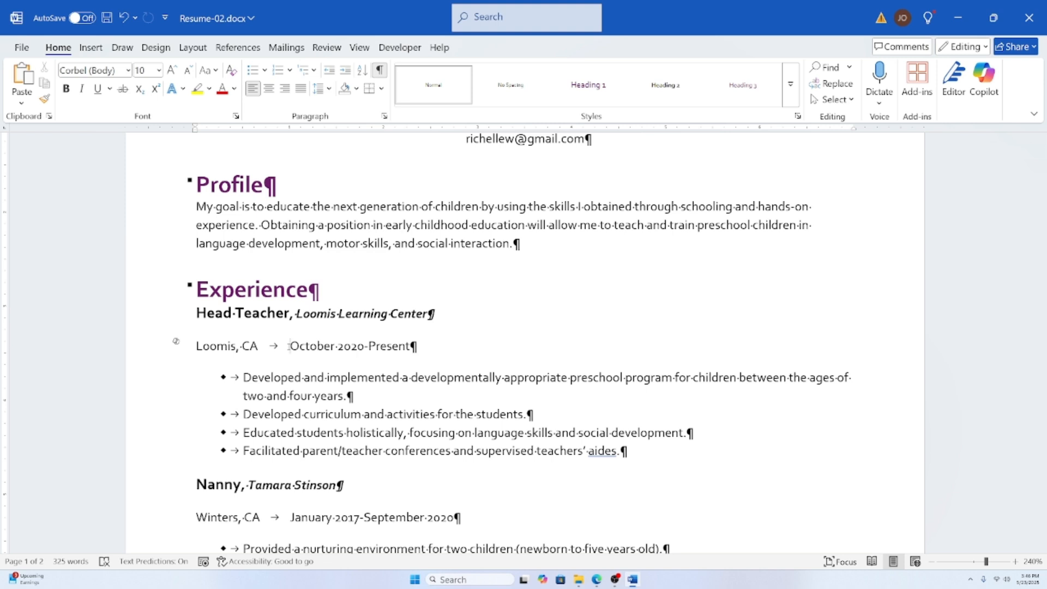
pyautogui.press('Tab')
pyautogui.press('Tab')
pyautogui.press('Tab')
pyautogui.press('Tab')
pyautogui.press('Tab')
pyautogui.press('Tab')
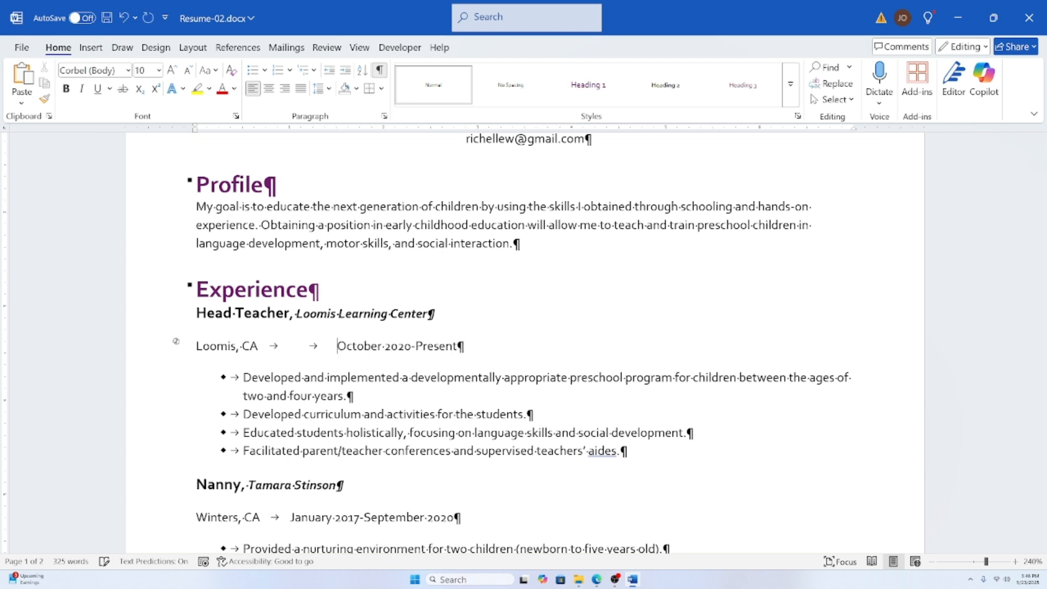
pyautogui.press('Tab')
pyautogui.press('Tab')
pyautogui.press('Tab')
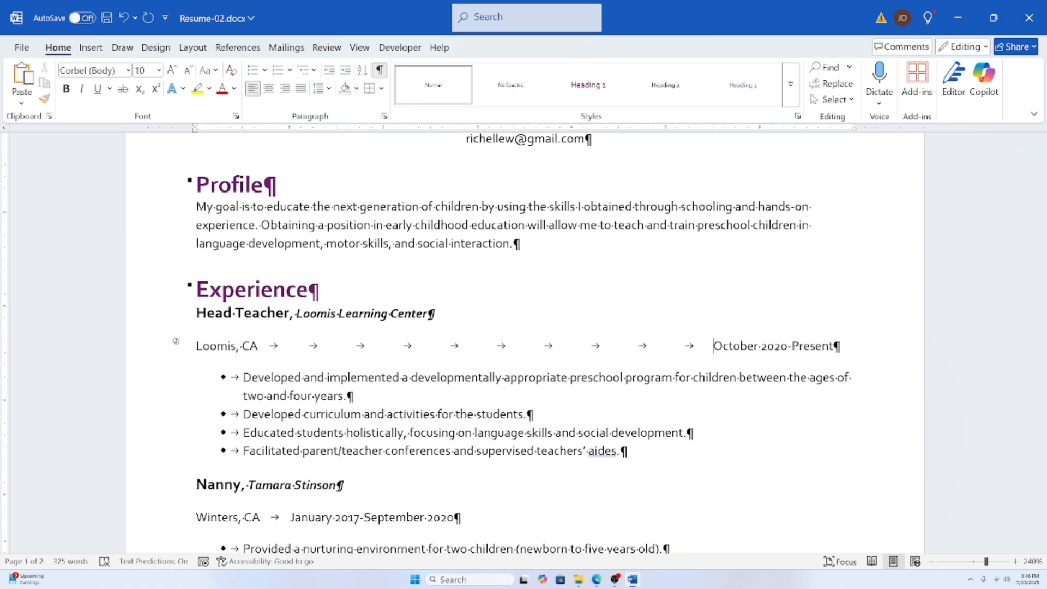
pyautogui.press('Tab')
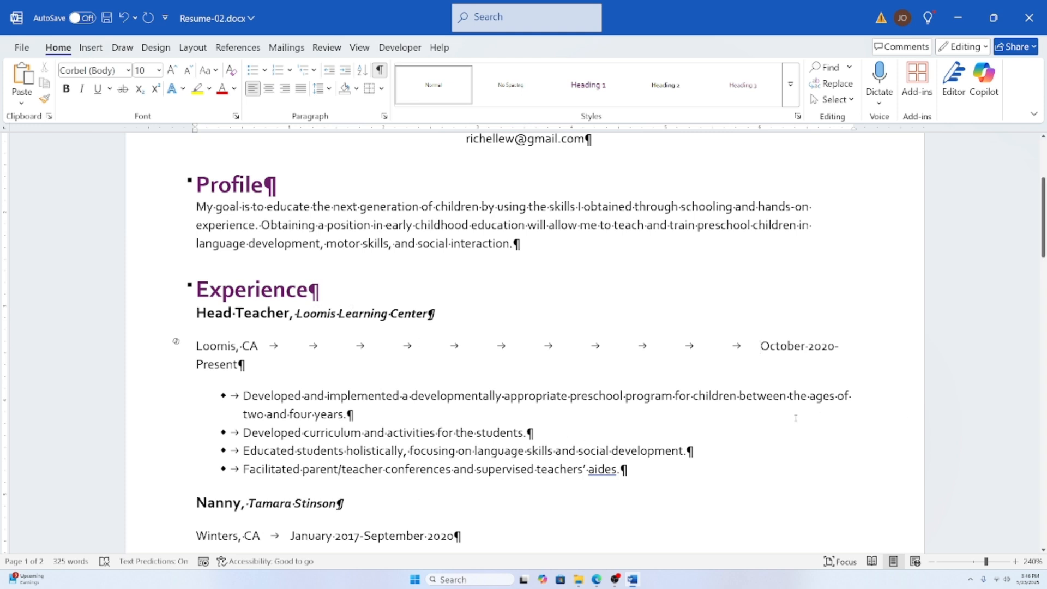
pyautogui.press('BackSpace')
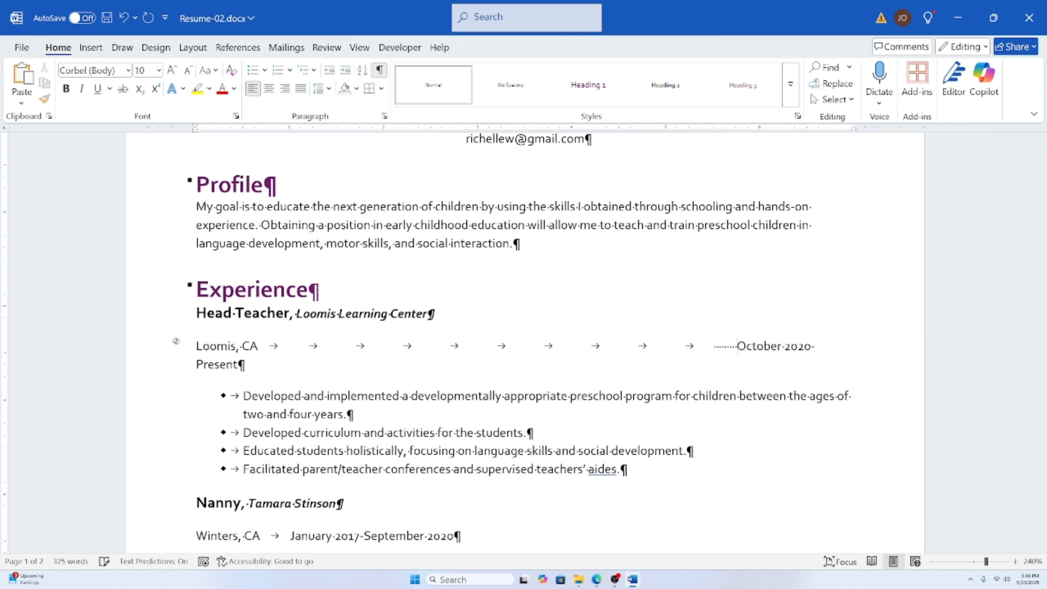
pyautogui.press('BackSpace')
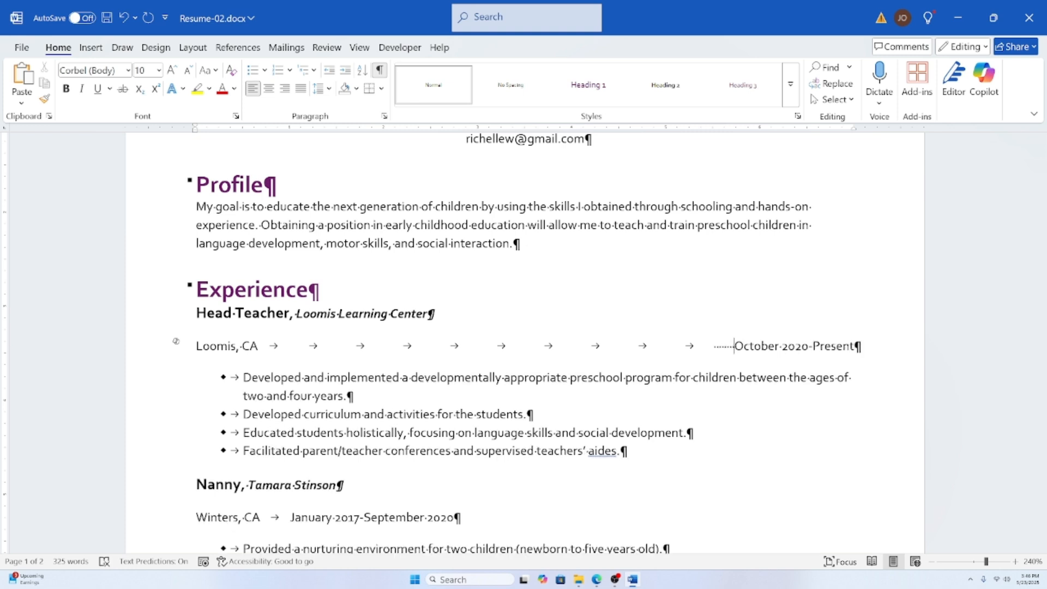
# Step: Try enlarging October 2020-Present to 11 pt, and undo the font size change
pyautogui.click(808, 342)
pyautogui.moveTo(734, 345); pyautogui.dragTo(854, 346)
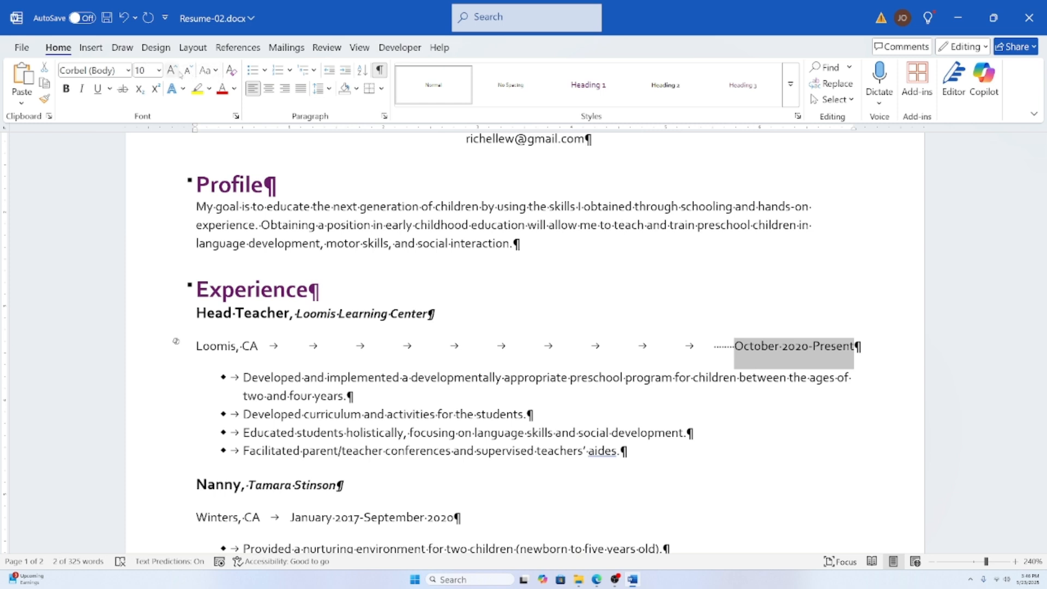
pyautogui.click(176, 72)
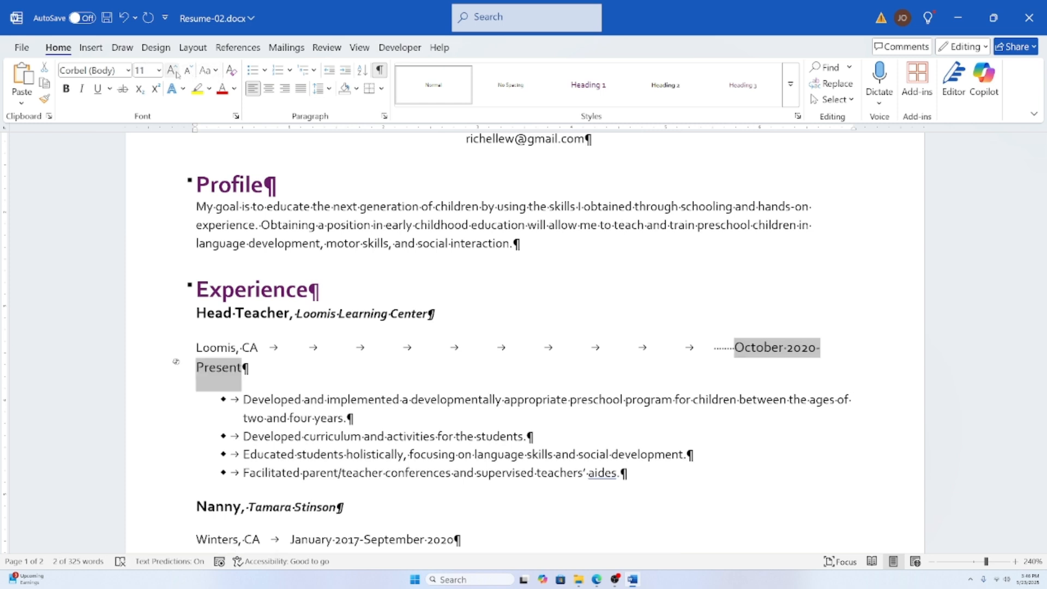
pyautogui.hotkey('ctrl', 'z')
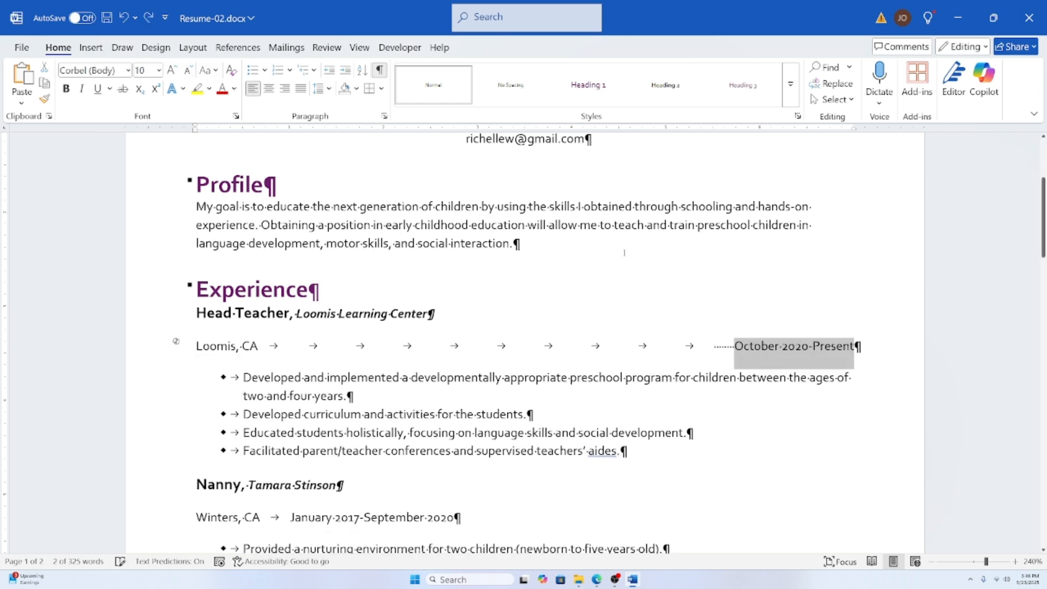
# Step: Delete the extra tabs and spaces before October 2020-Present, keeping only the single tab after Loomis, CA
pyautogui.click(734, 340)
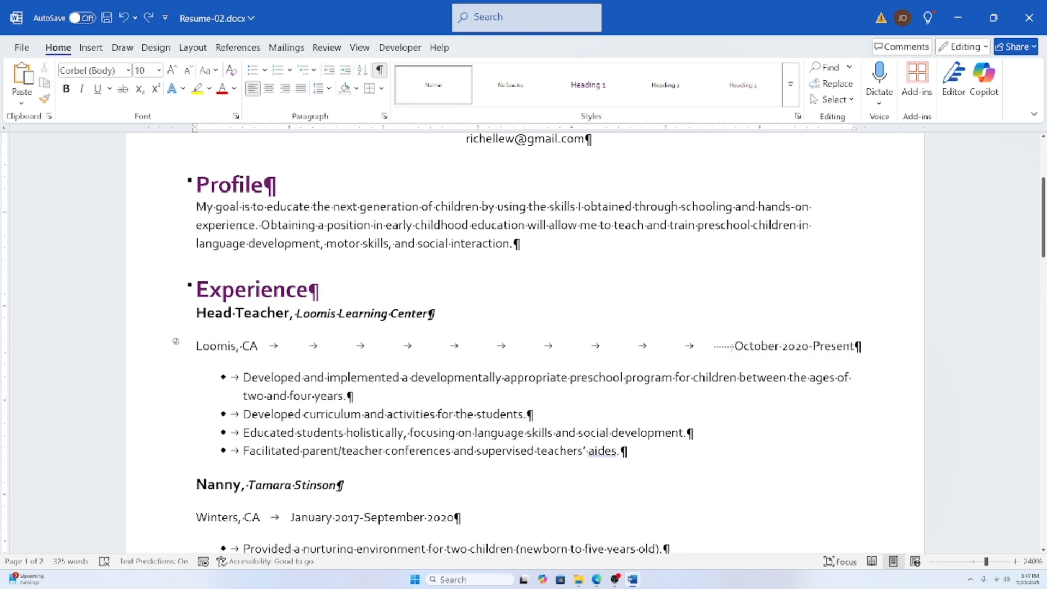
pyautogui.moveTo(735, 346); pyautogui.dragTo(290, 353)
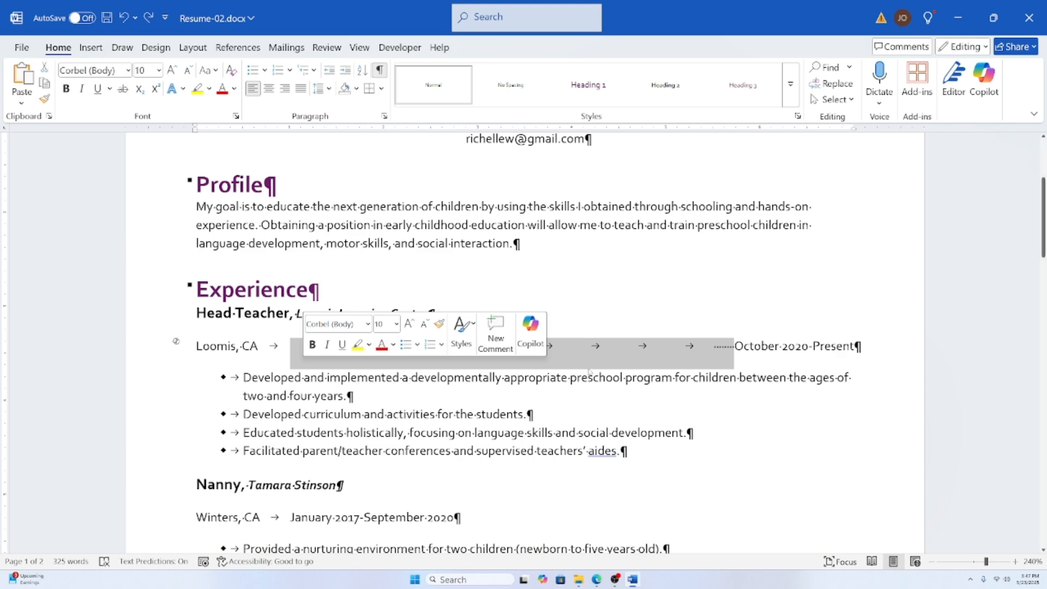
pyautogui.scroll(2, 698, 392)
pyautogui.scroll(-2, 283, 211)
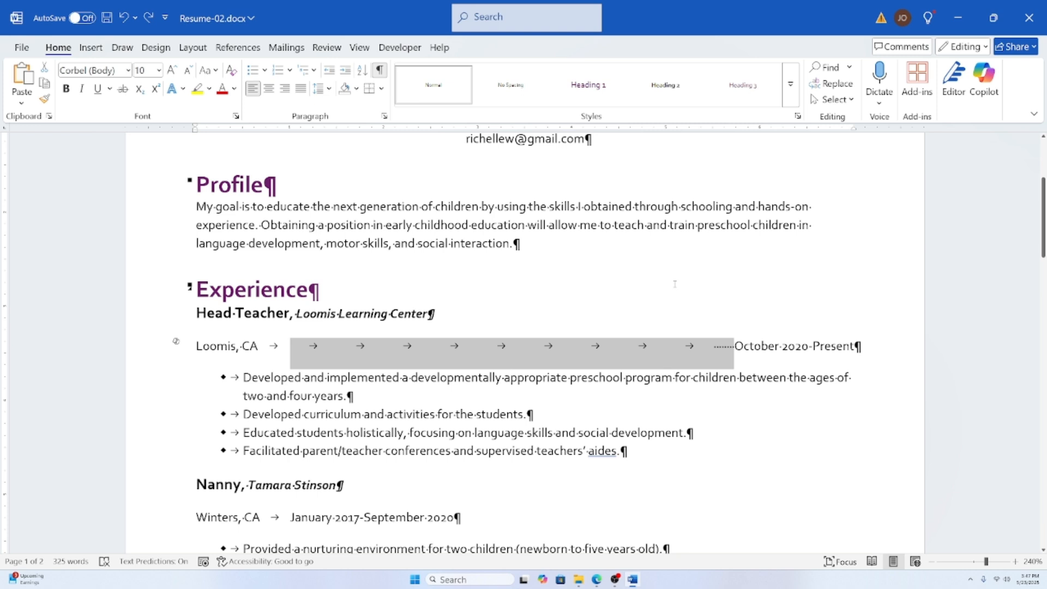
pyautogui.press('Delete')
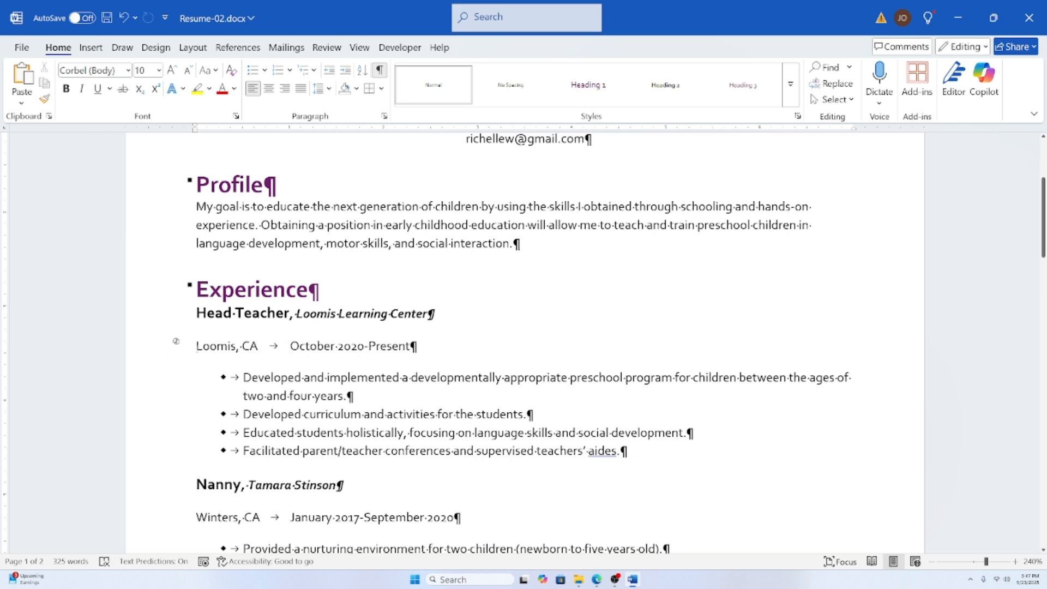
# Step: Set a right-aligned tab stop at 6.5" with no leader for the Loomis, CA and October 2020-Present line
pyautogui.moveTo(195, 346); pyautogui.dragTo(423, 350)
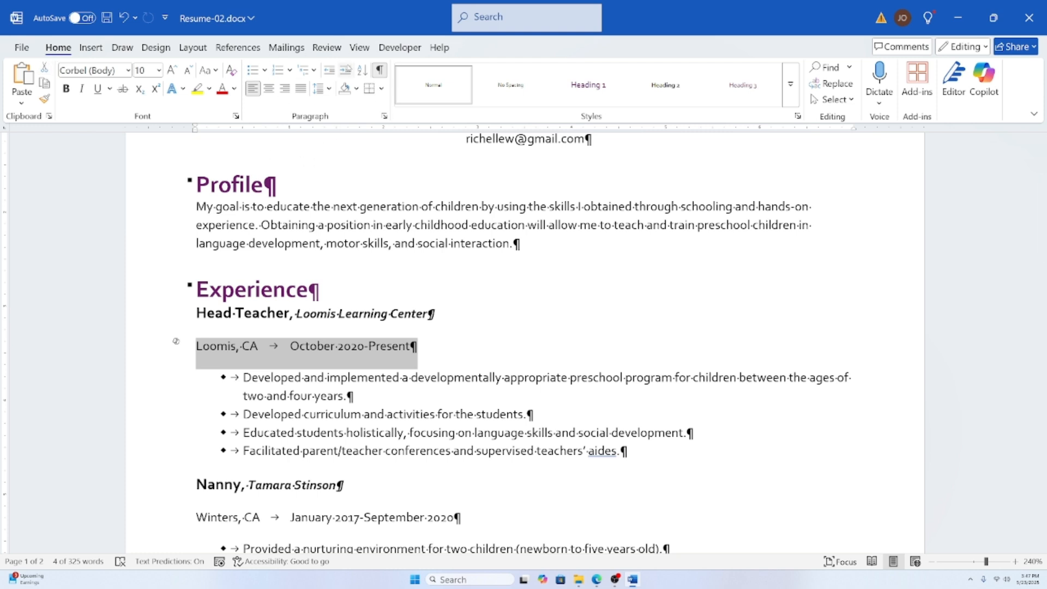
pyautogui.click(385, 116)
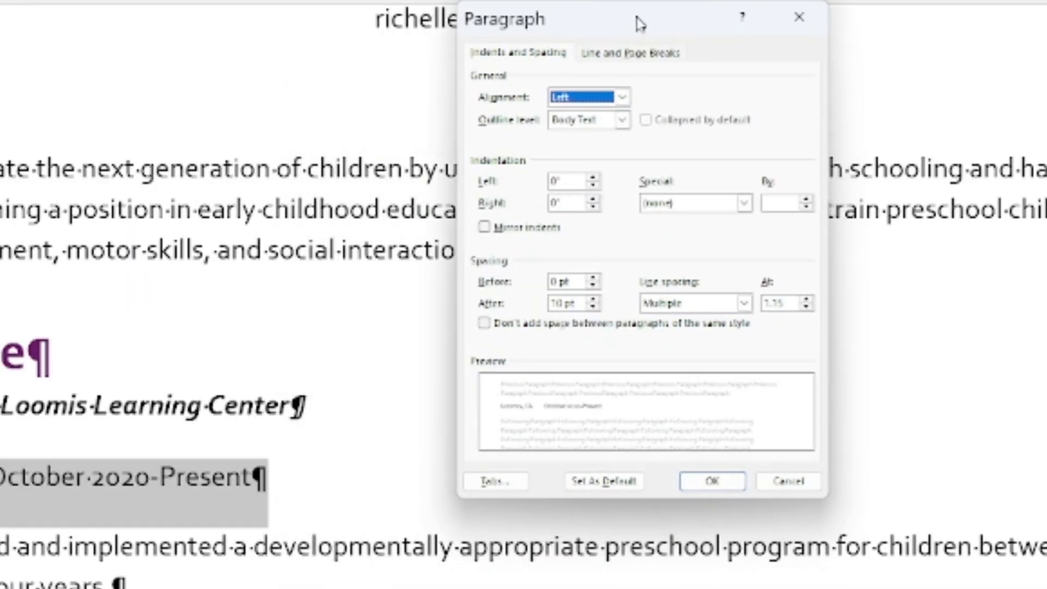
pyautogui.moveTo(639, 23); pyautogui.dragTo(618, 22)
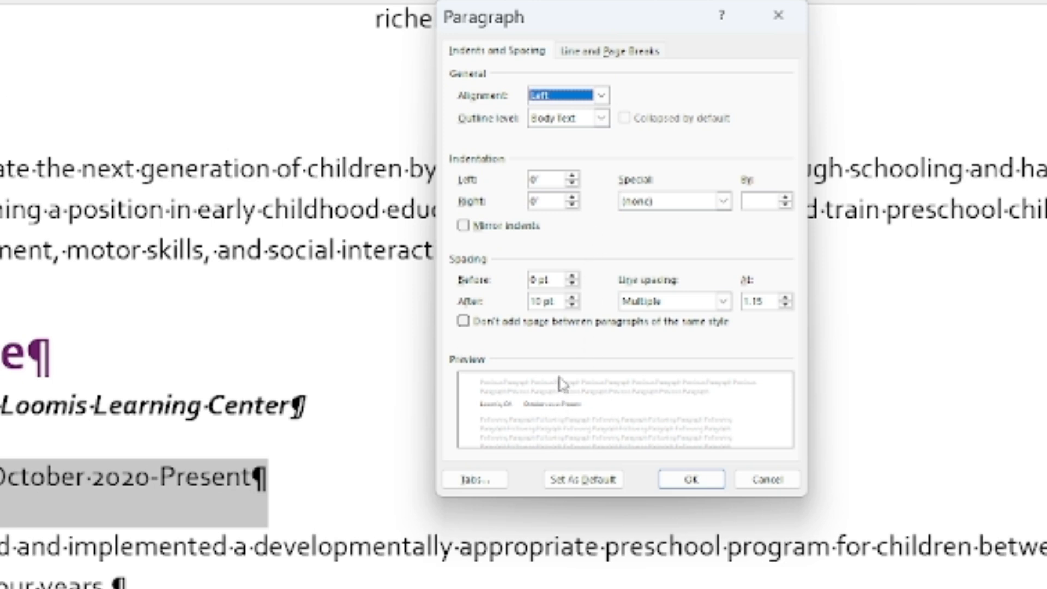
pyautogui.click(476, 480)
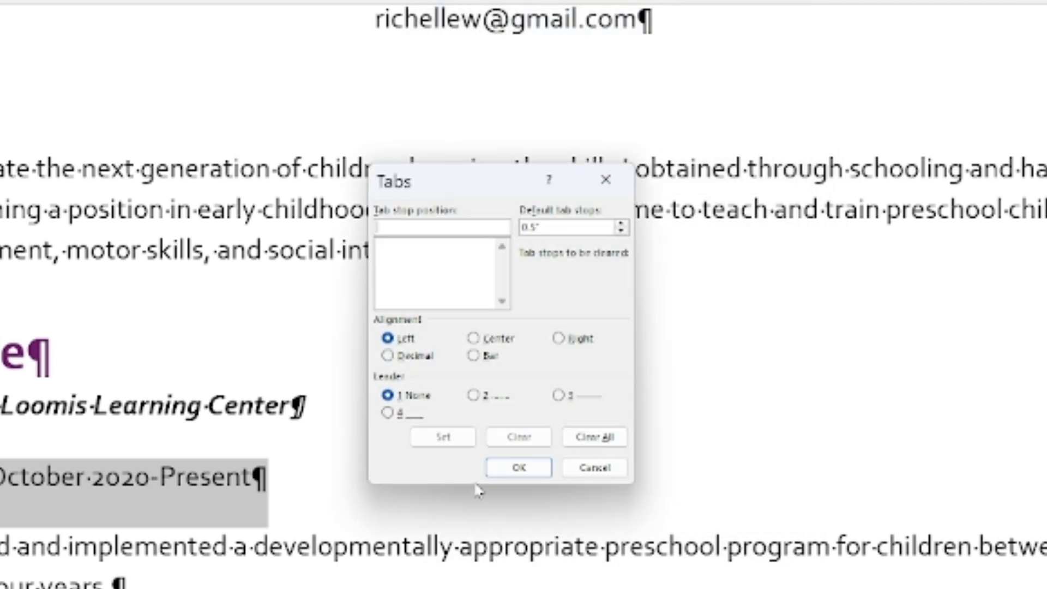
pyautogui.moveTo(466, 182); pyautogui.dragTo(493, 157)
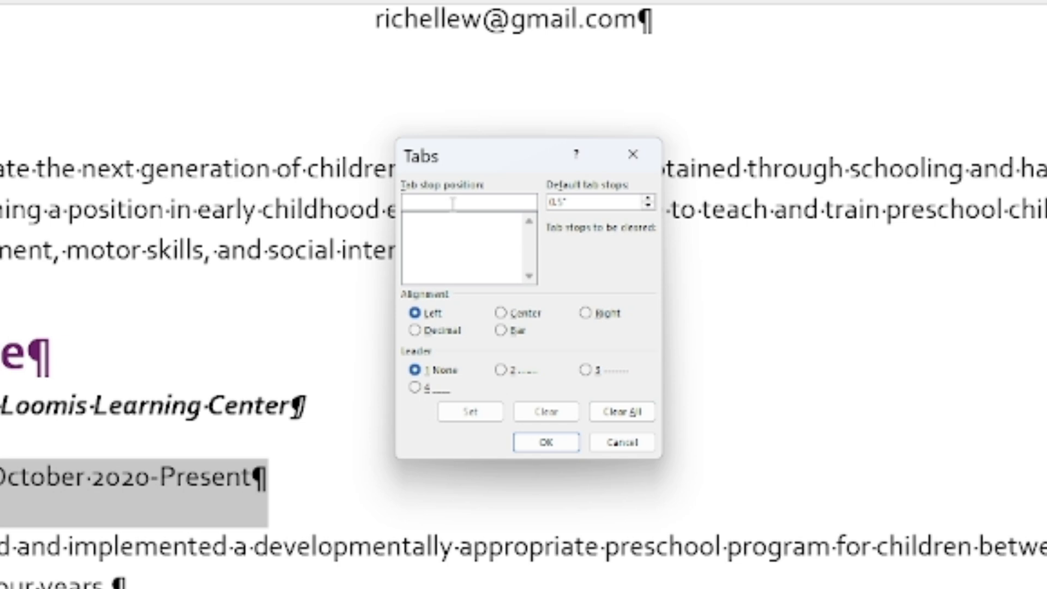
pyautogui.write('6.5')
pyautogui.click(586, 320)
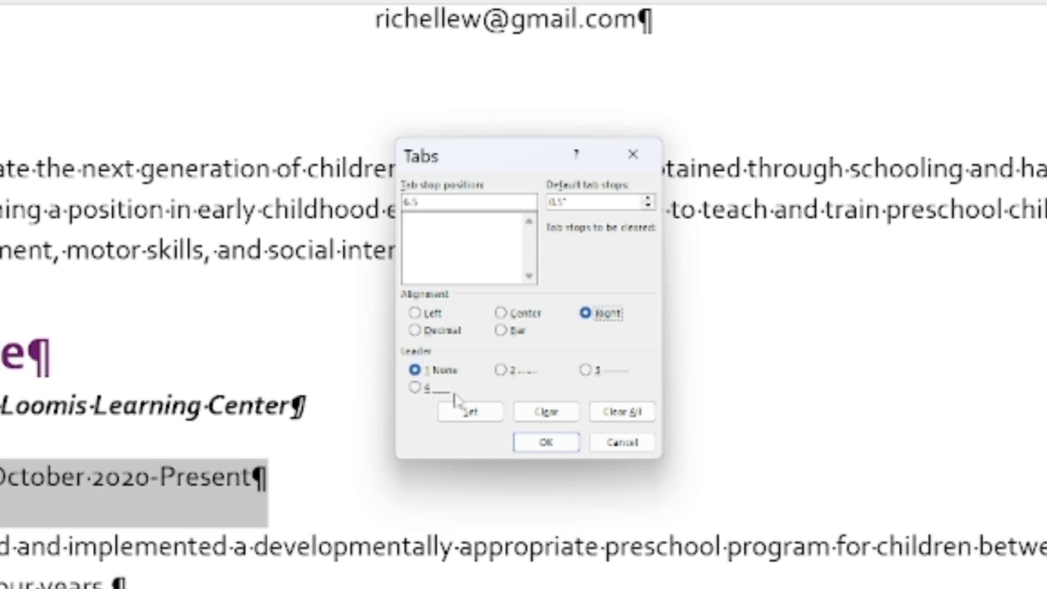
pyautogui.click(458, 422)
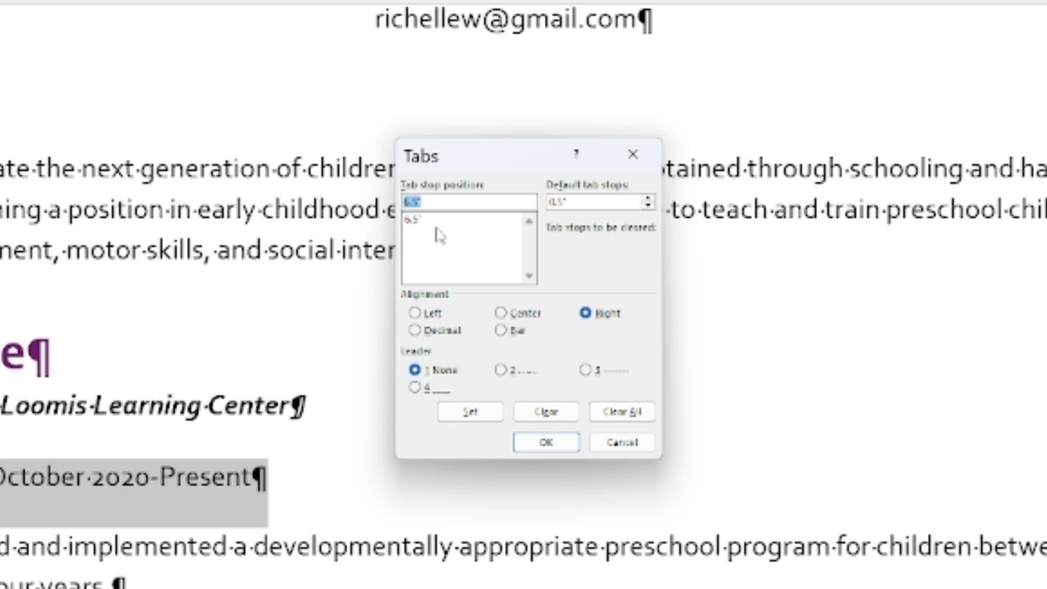
pyautogui.click(408, 221)
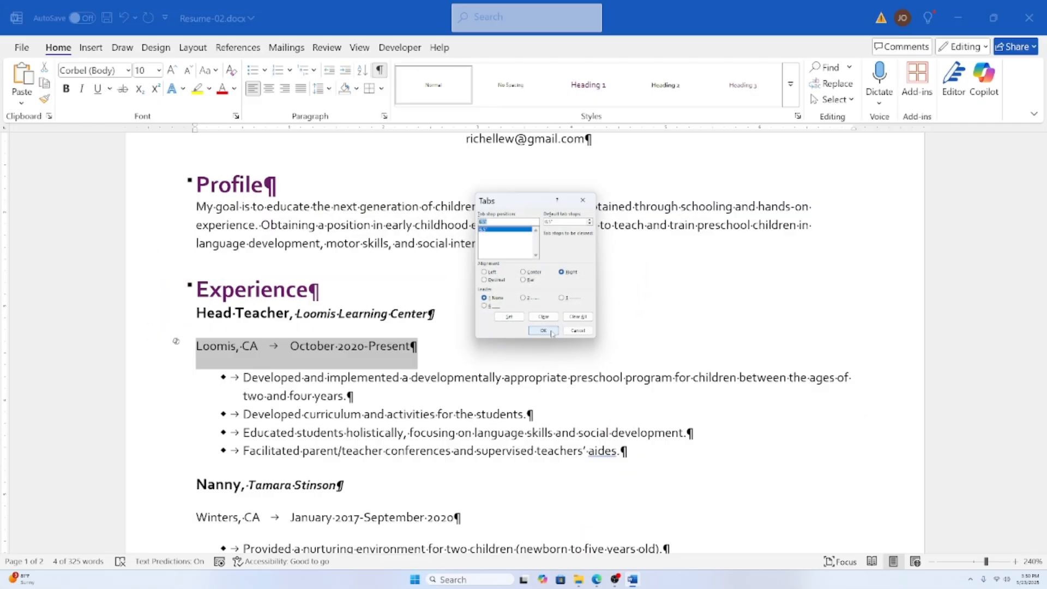
pyautogui.click(552, 333)
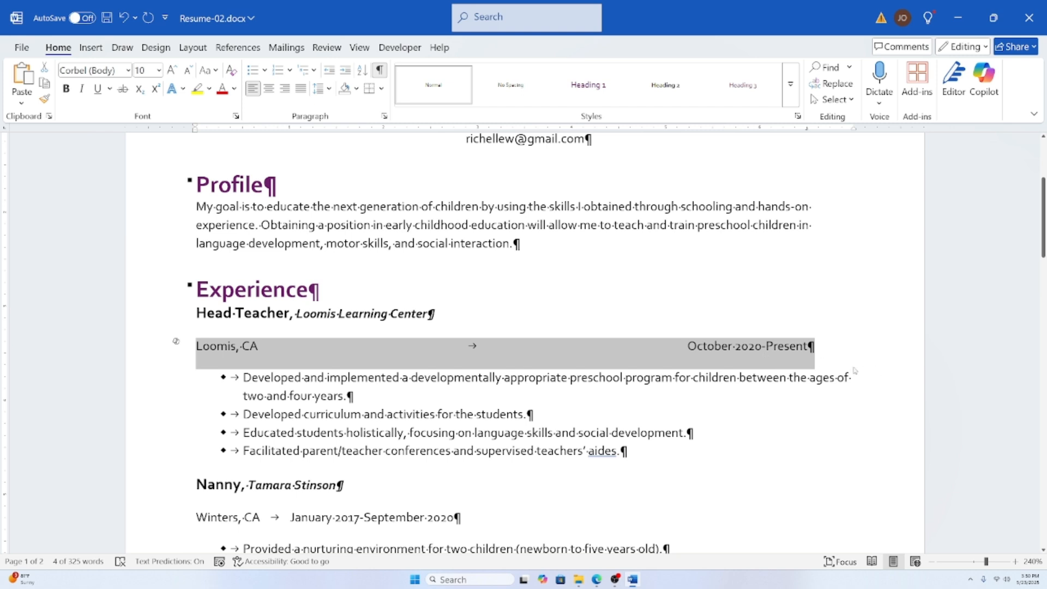
# Step: Inspect the single tab that separates Loomis, CA from the right-aligned October 2020-Present
pyautogui.click(570, 365)
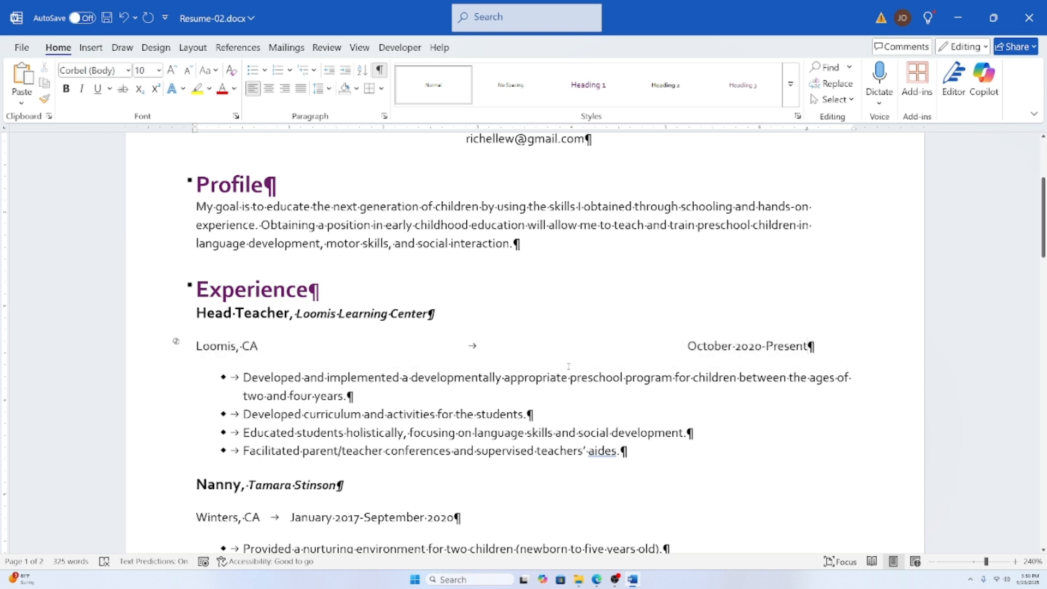
pyautogui.moveTo(454, 350); pyautogui.dragTo(497, 352)
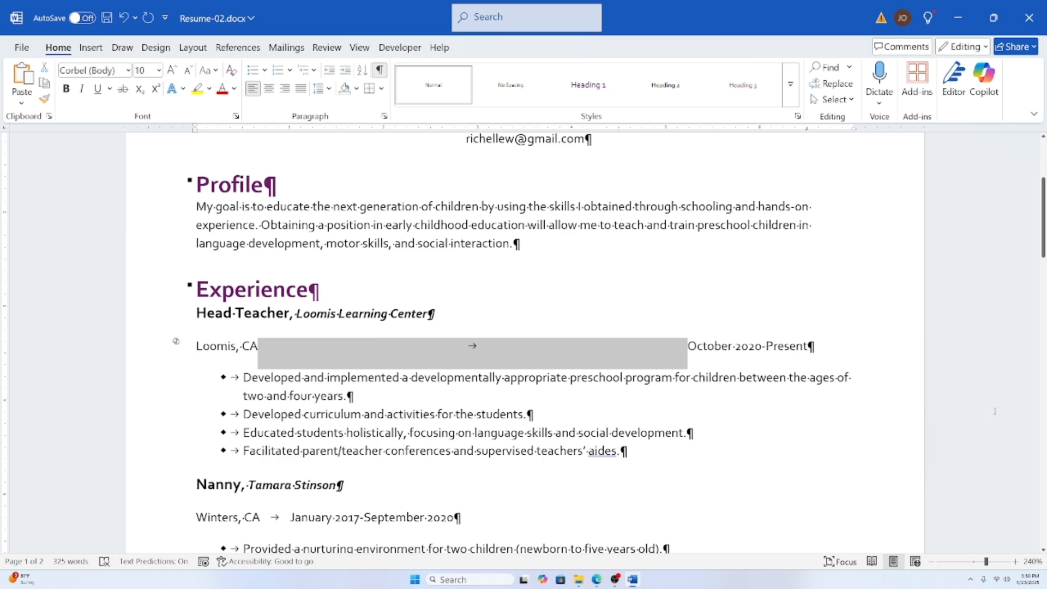
pyautogui.click(822, 343)
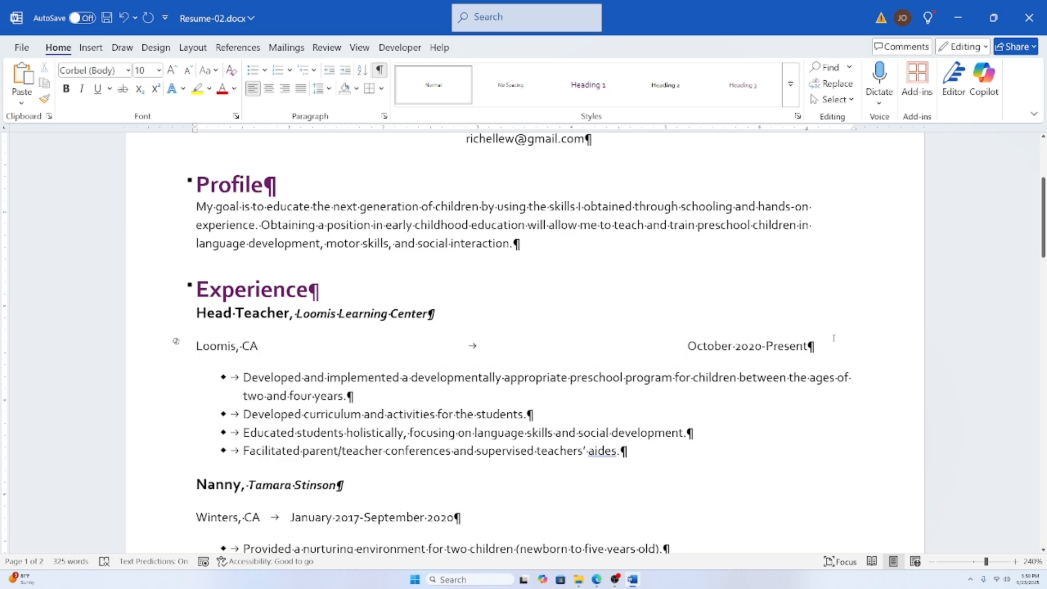
# Step: Set the font size of the "October 2020-Present" date in the Head Teacher entry to 11 pt
pyautogui.scroll(-3, 834, 338)
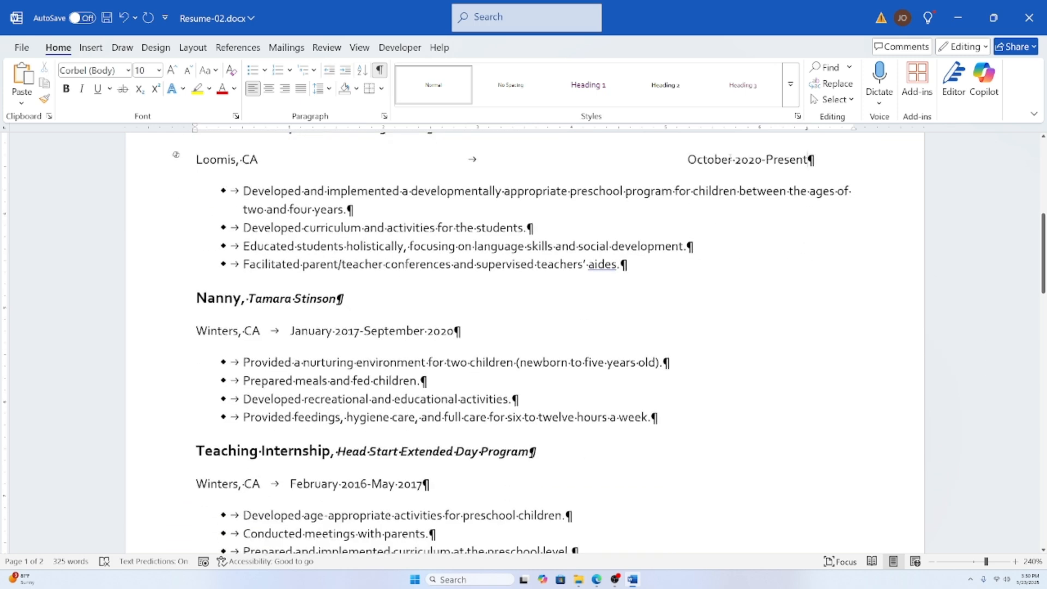
pyautogui.moveTo(689, 159); pyautogui.dragTo(811, 160)
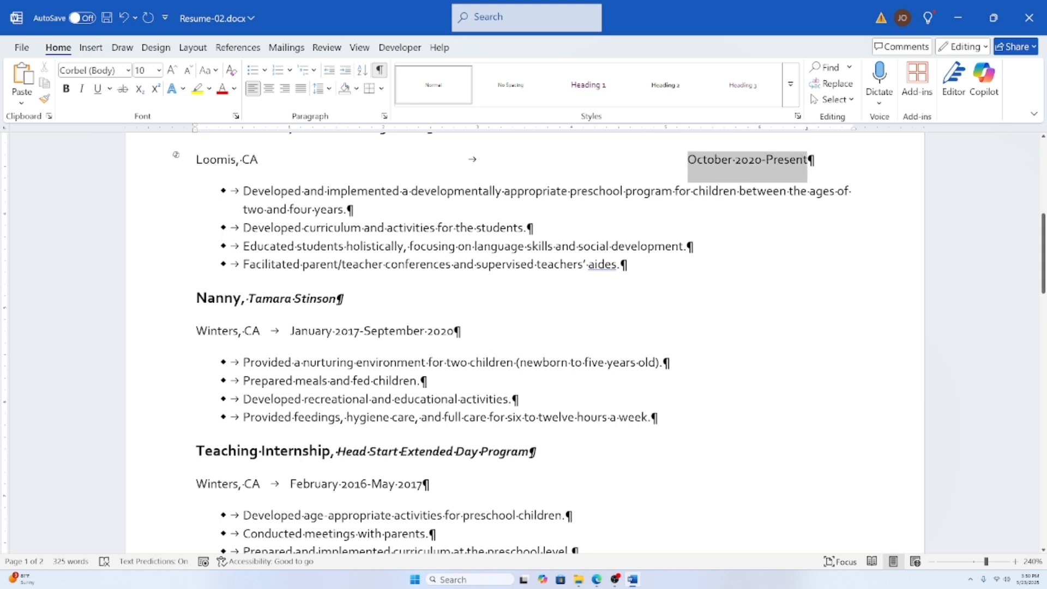
pyautogui.click(819, 168)
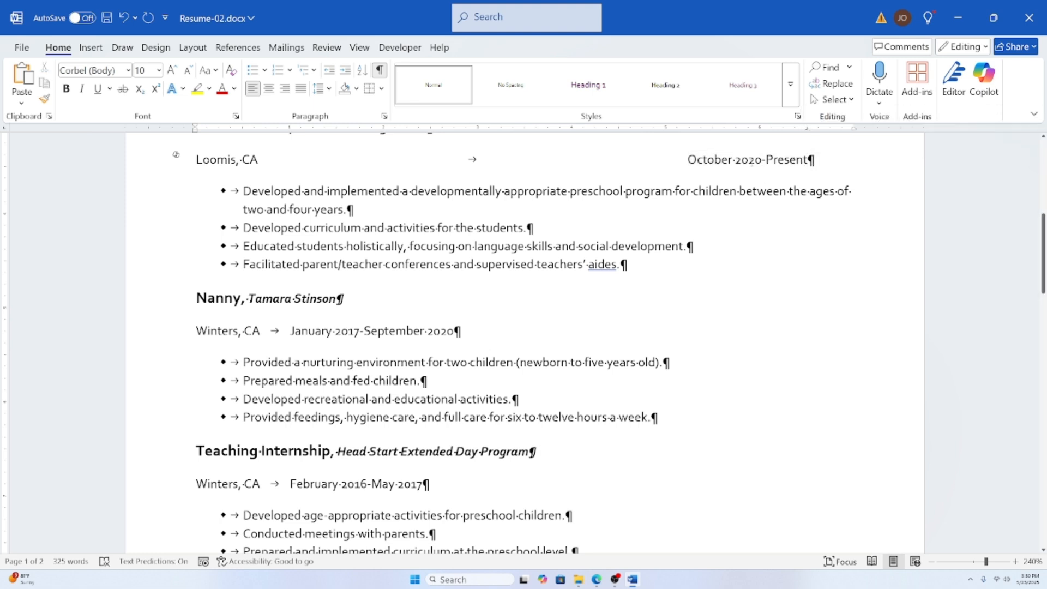
pyautogui.moveTo(686, 159); pyautogui.dragTo(807, 160)
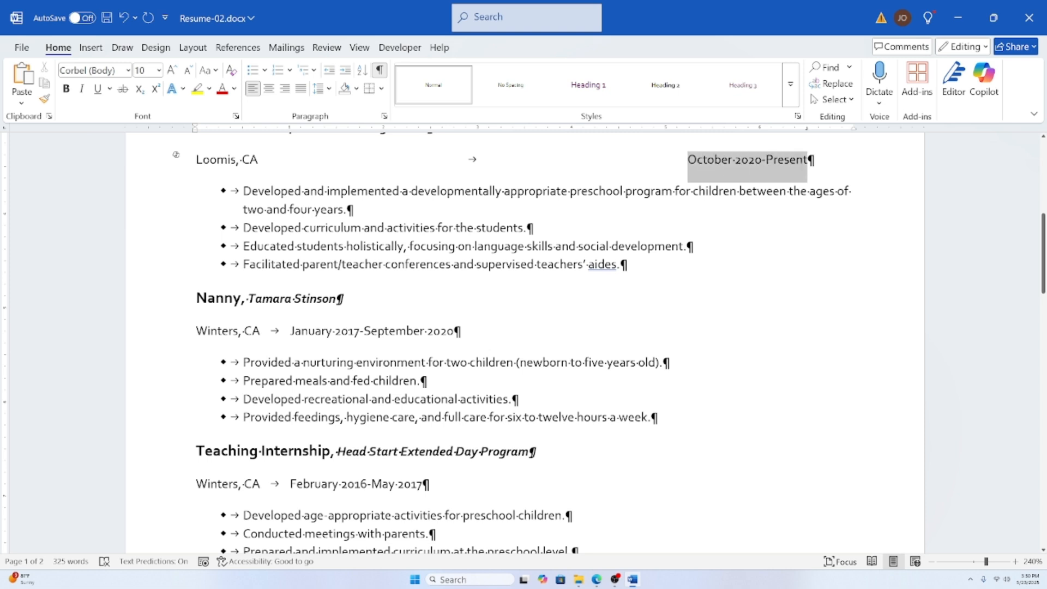
pyautogui.click(172, 70)
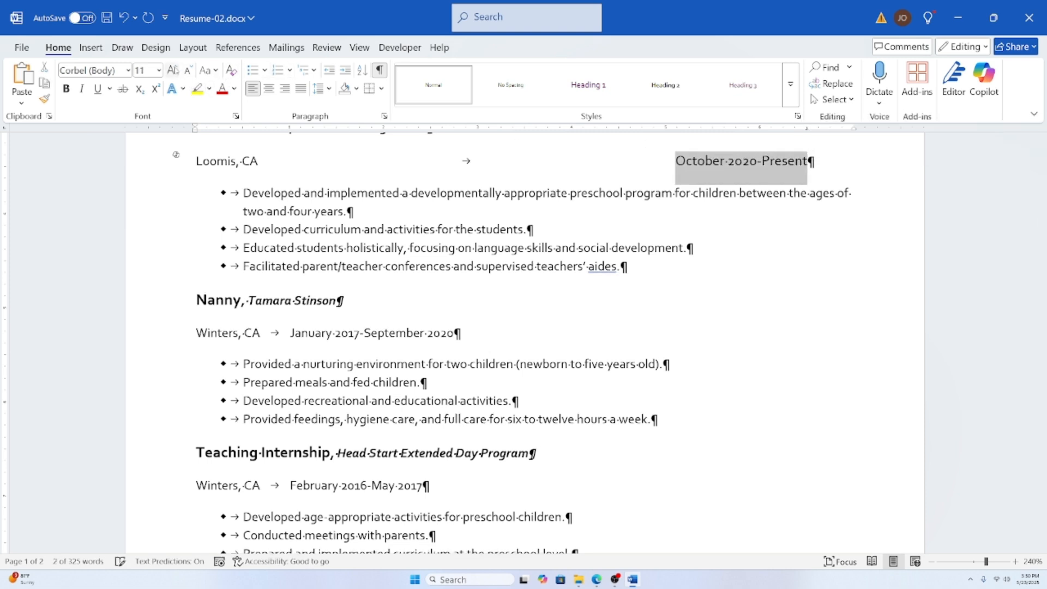
pyautogui.click(171, 70)
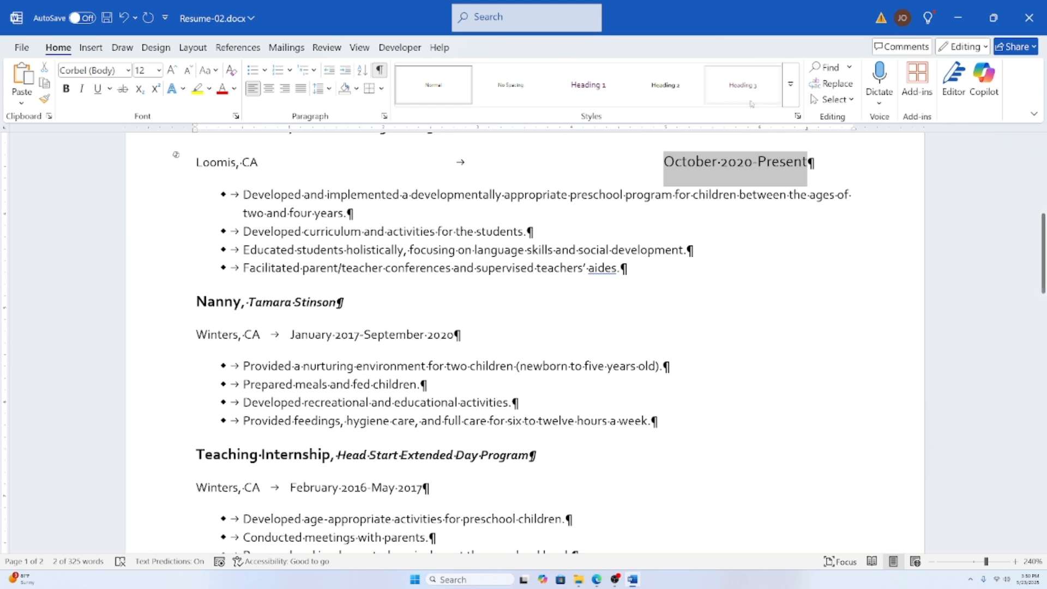
pyautogui.hotkey('ctrl', '[')
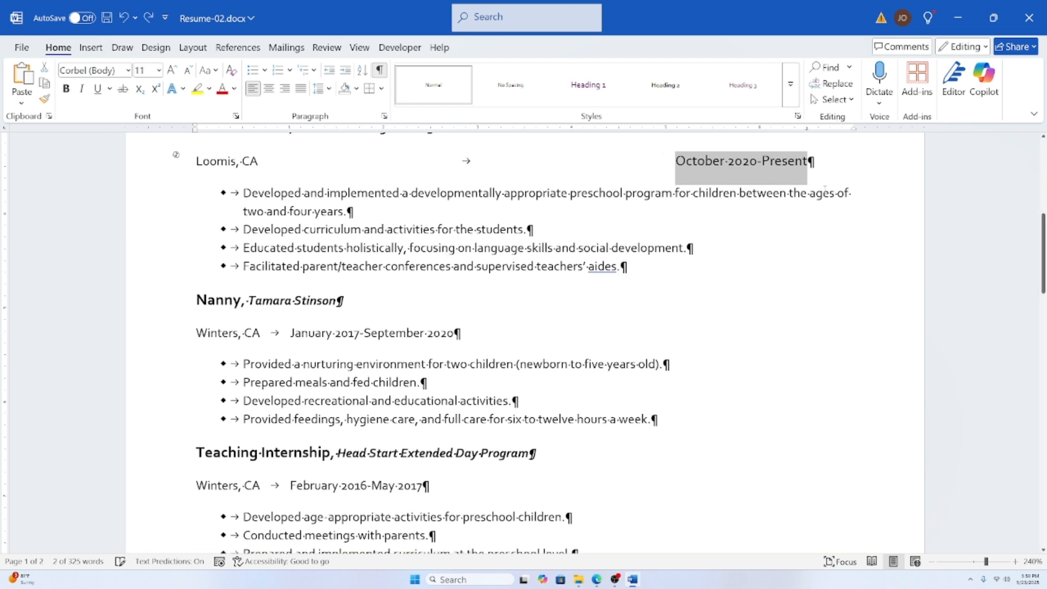
pyautogui.scroll(3, 824, 191)
pyautogui.click(819, 254)
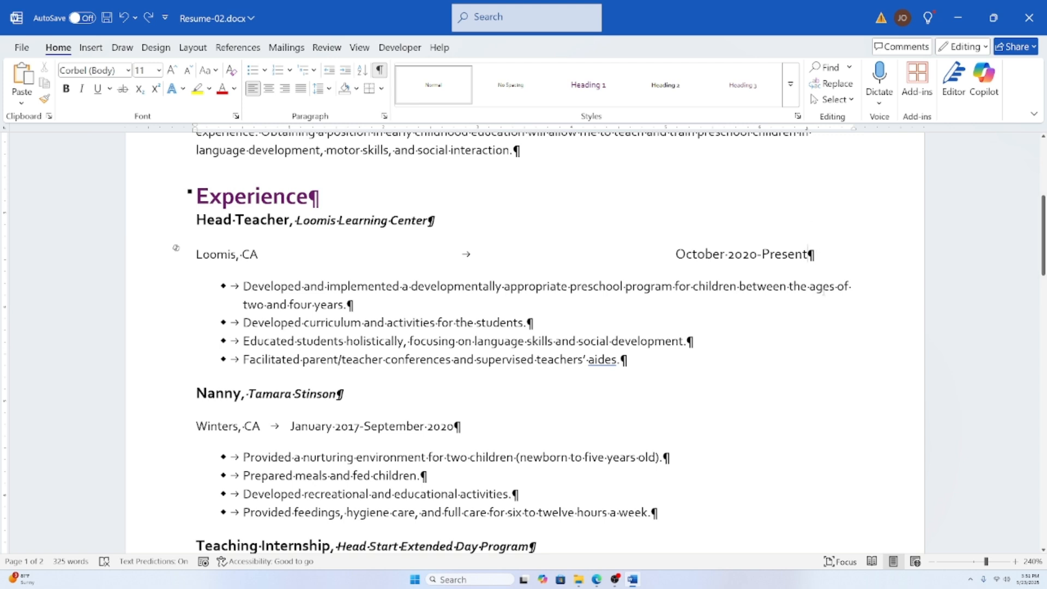
# Step: Try center alignment on the 6.5" tab stop of the "Loomis, CA" line, and undo the change
pyautogui.scroll(-2, 794, 244)
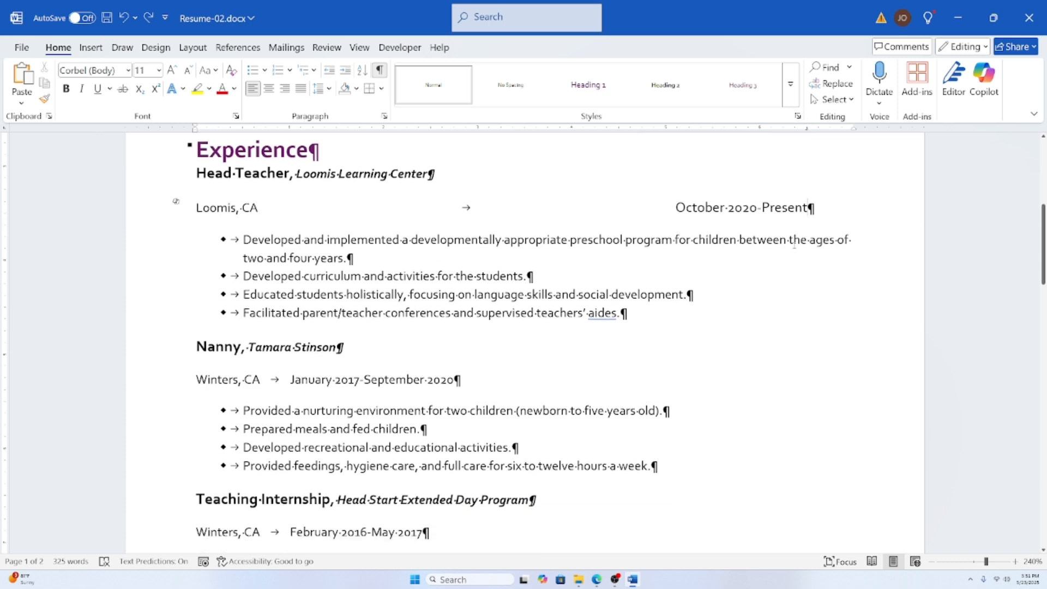
pyautogui.scroll(-2, 794, 244)
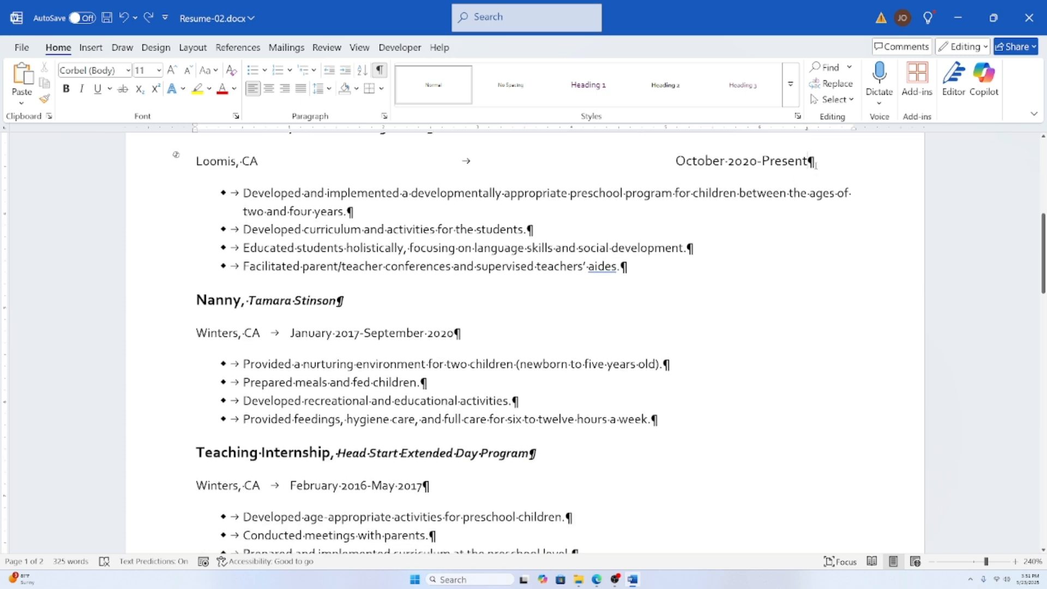
pyautogui.moveTo(815, 163); pyautogui.dragTo(194, 164)
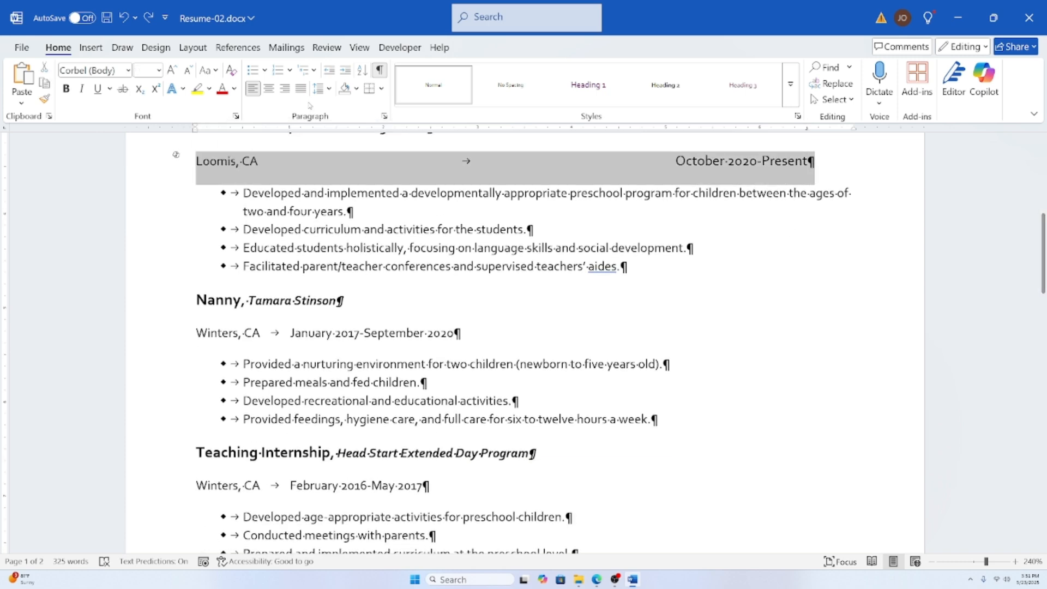
pyautogui.click(385, 116)
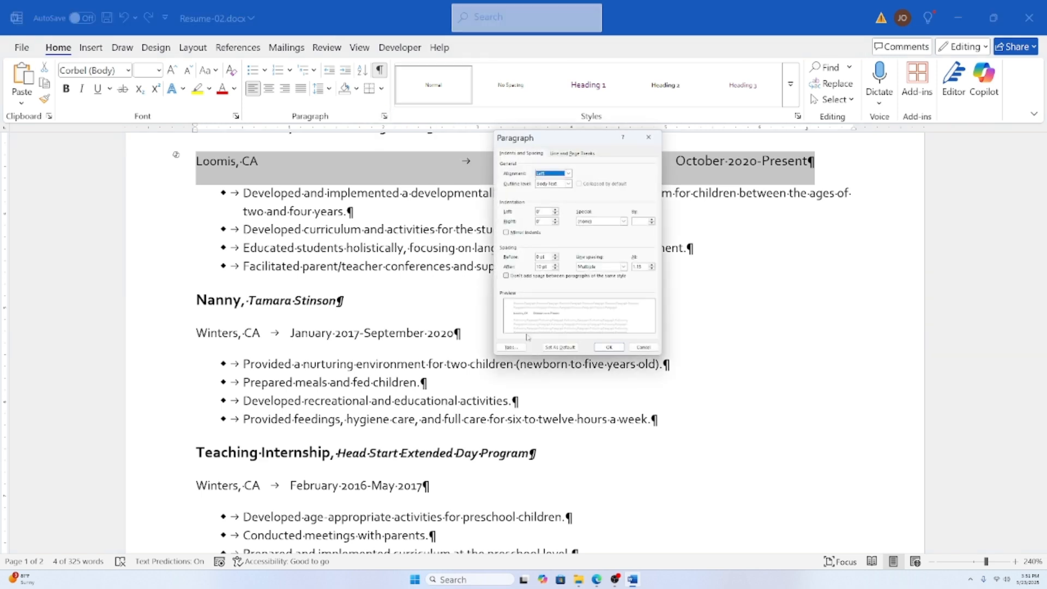
pyautogui.click(511, 348)
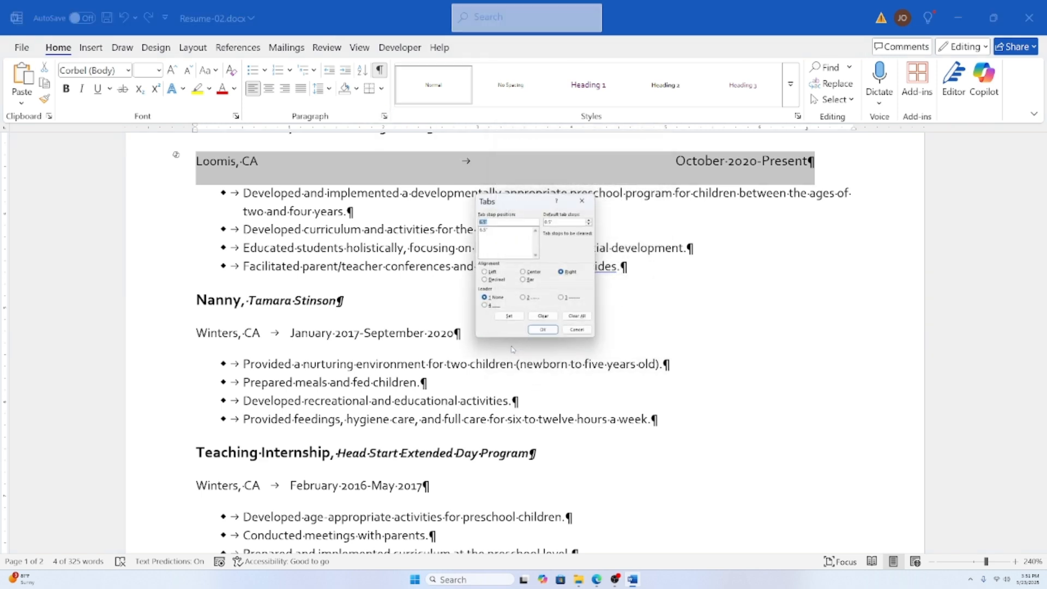
pyautogui.moveTo(513, 207); pyautogui.dragTo(697, 205)
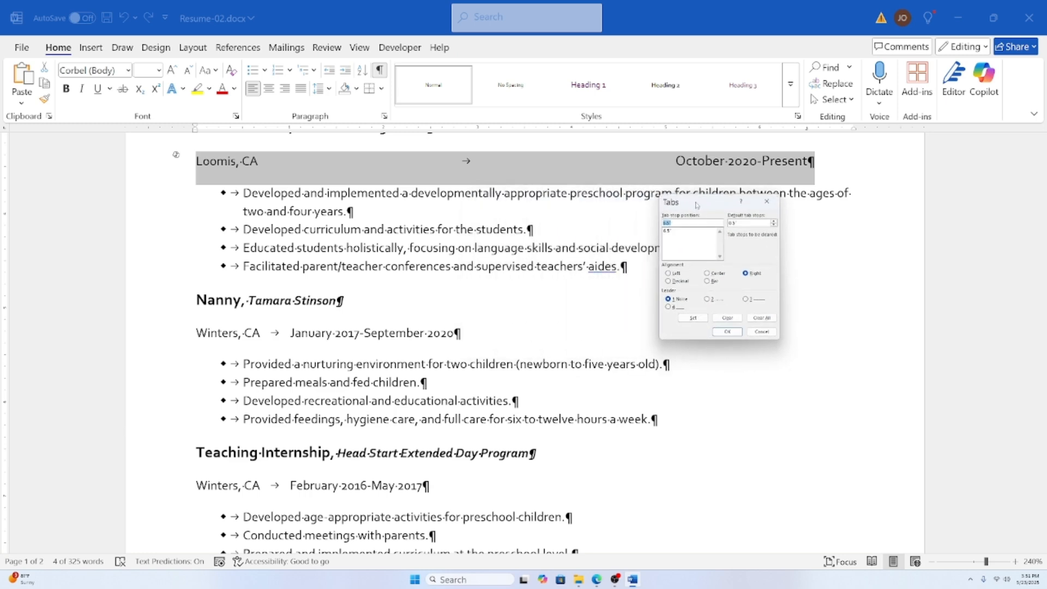
pyautogui.click(678, 230)
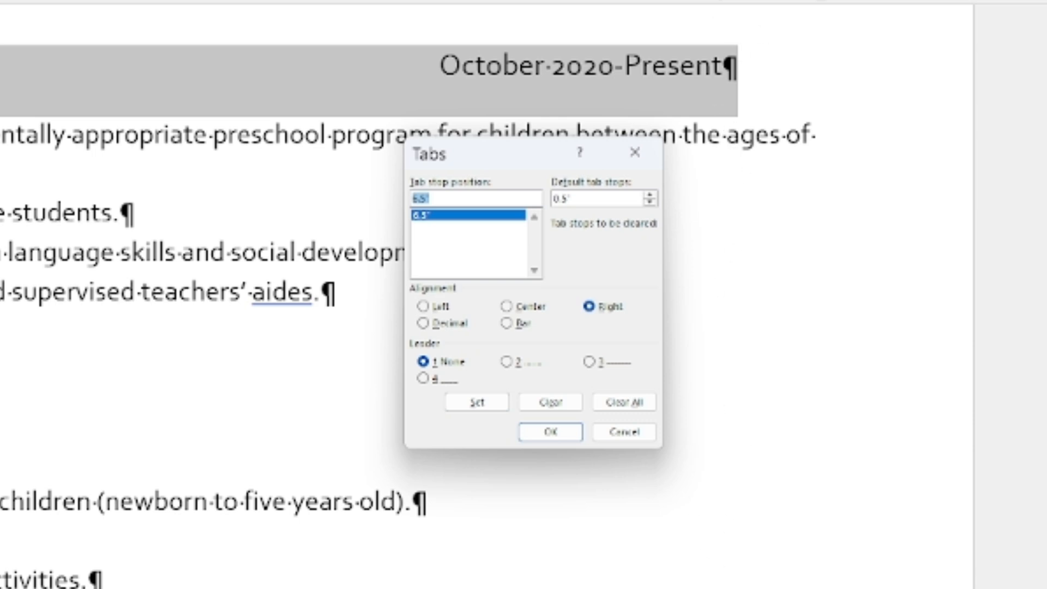
pyautogui.click(424, 307)
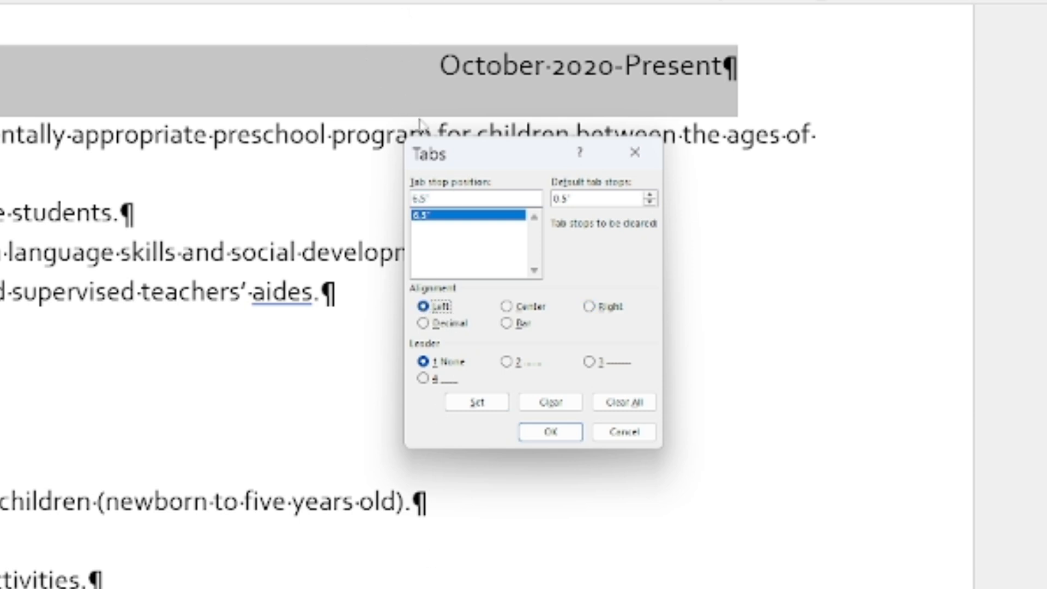
pyautogui.click(588, 308)
pyautogui.click(508, 308)
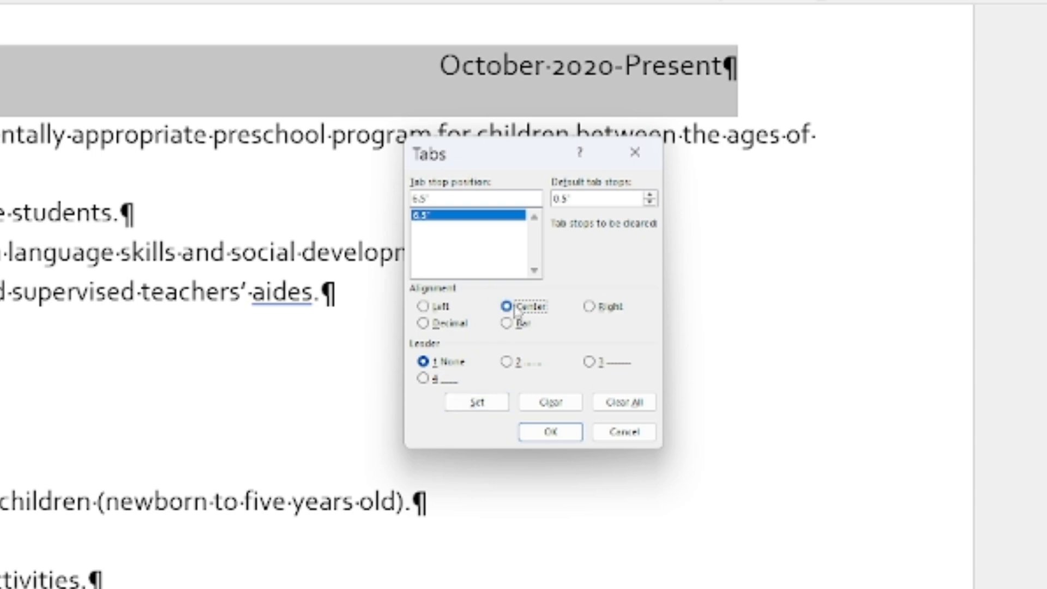
pyautogui.click(478, 406)
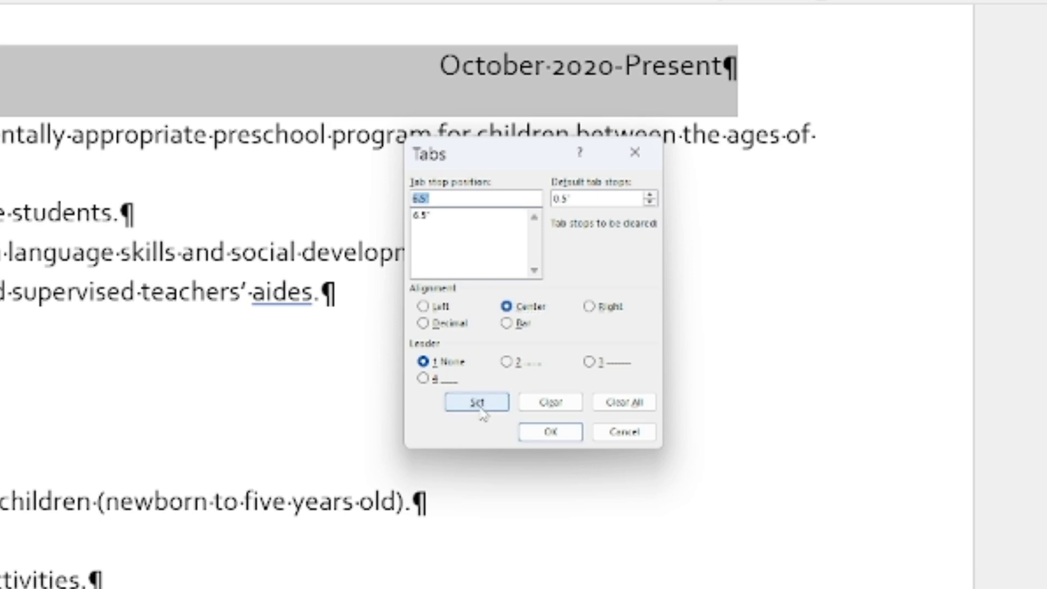
pyautogui.click(535, 433)
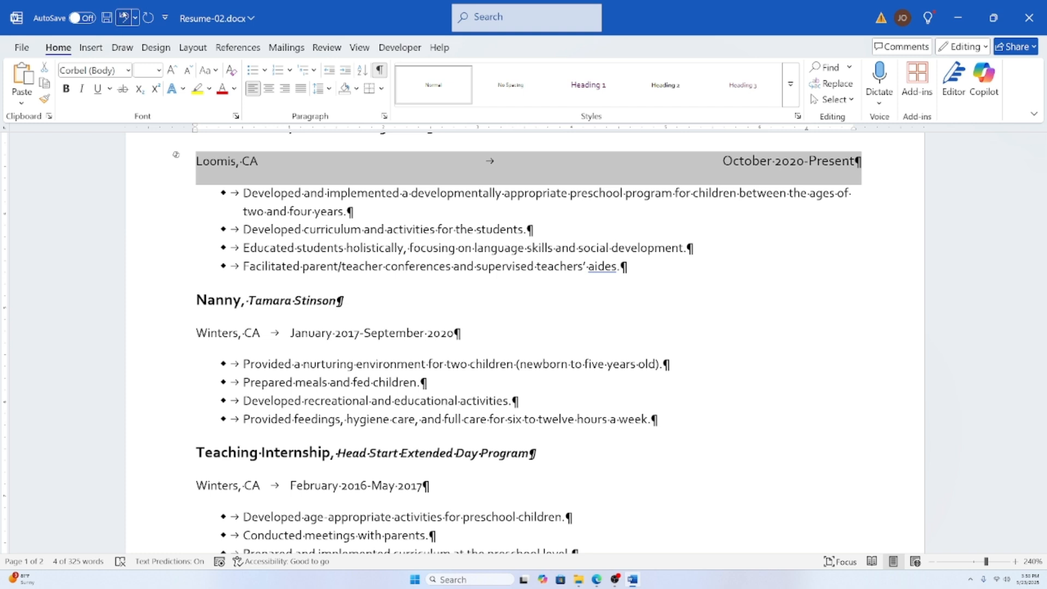
pyautogui.hotkey('ctrl', 'z')
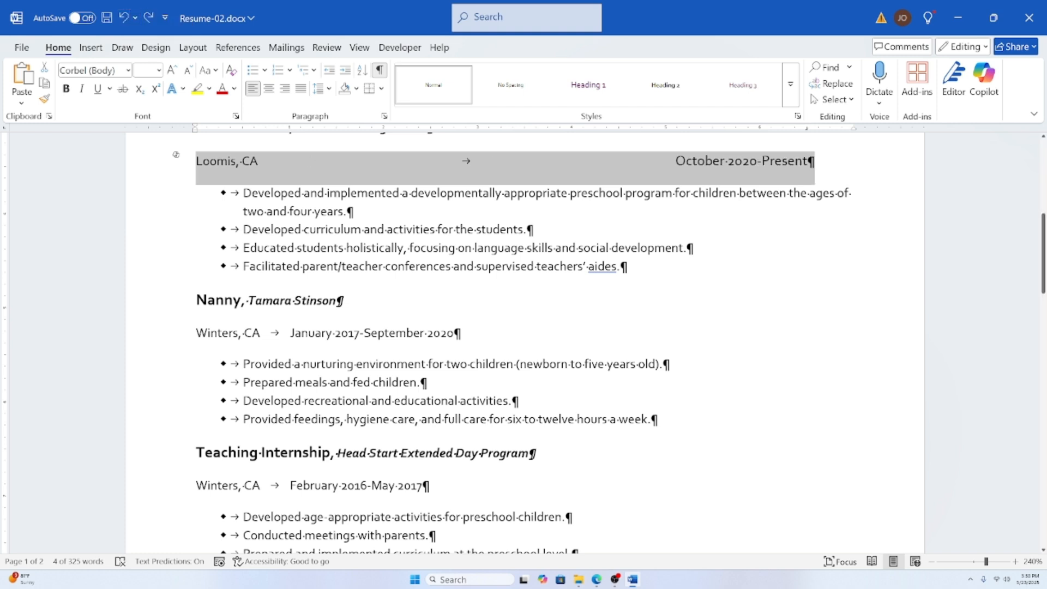
pyautogui.click(384, 117)
pyautogui.click(515, 349)
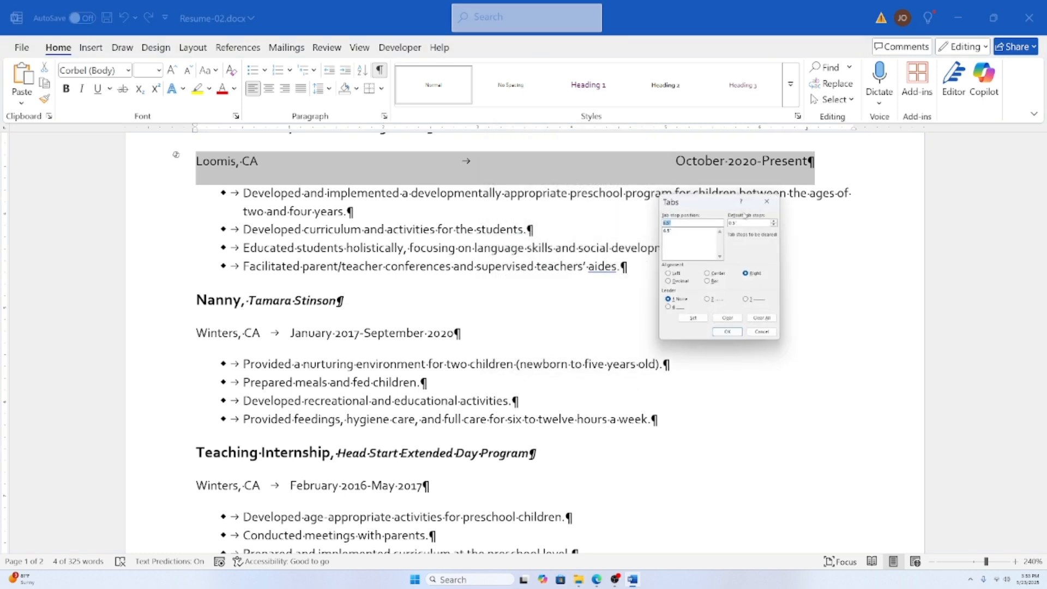
pyautogui.moveTo(714, 201); pyautogui.dragTo(663, 199)
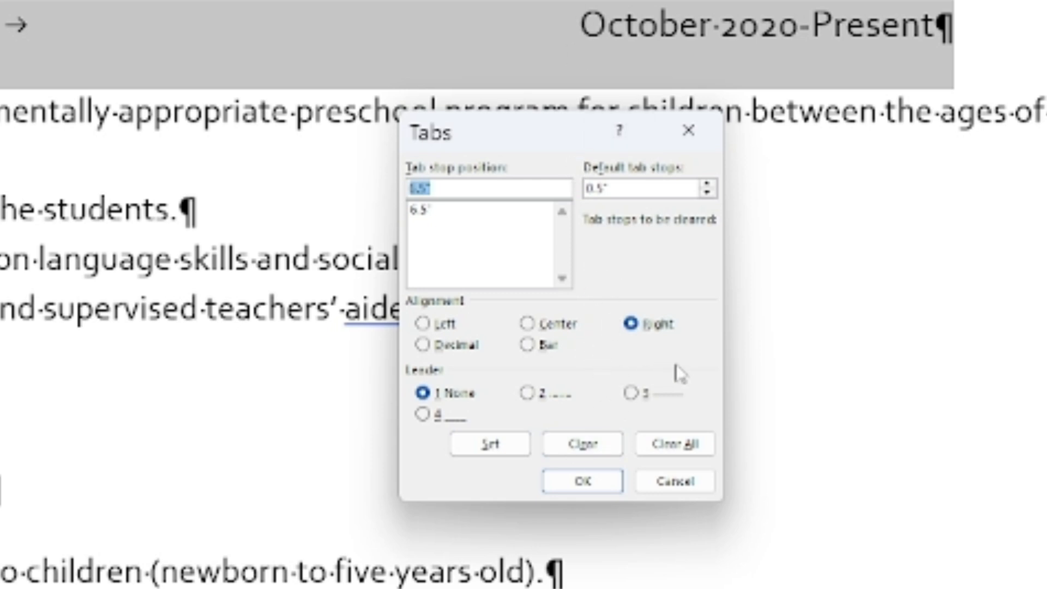
pyautogui.click(527, 395)
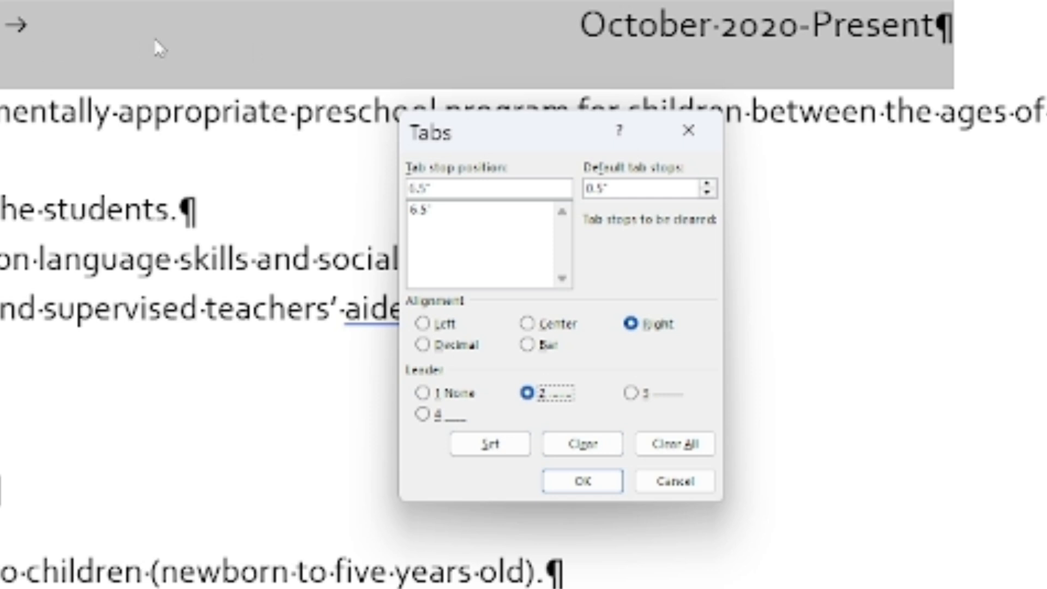
pyautogui.click(688, 130)
# Step: Apply the dashed leader (option 3) to the 2.5" left tab stop of the contact details under References
pyautogui.scroll(-15, 265, 394)
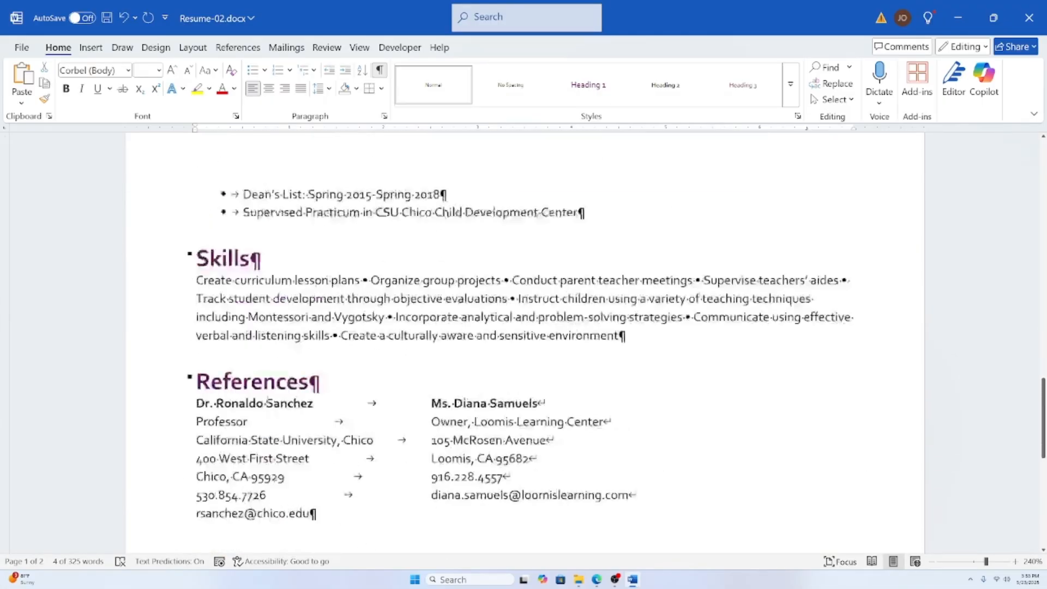
pyautogui.scroll(3, 327, 375)
pyautogui.click(399, 450)
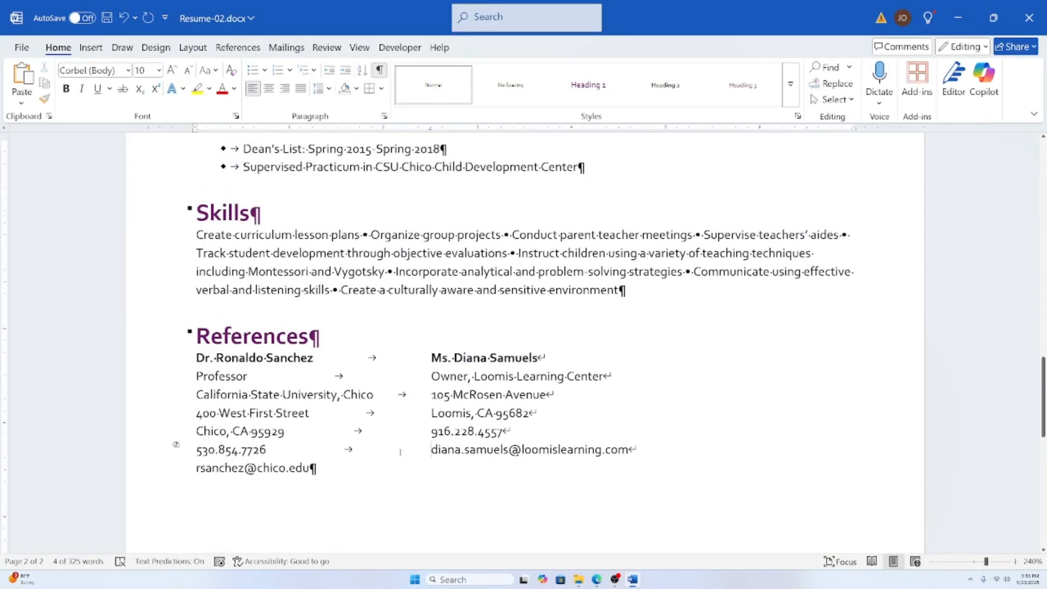
pyautogui.scroll(-1, 392, 445)
pyautogui.click(210, 311)
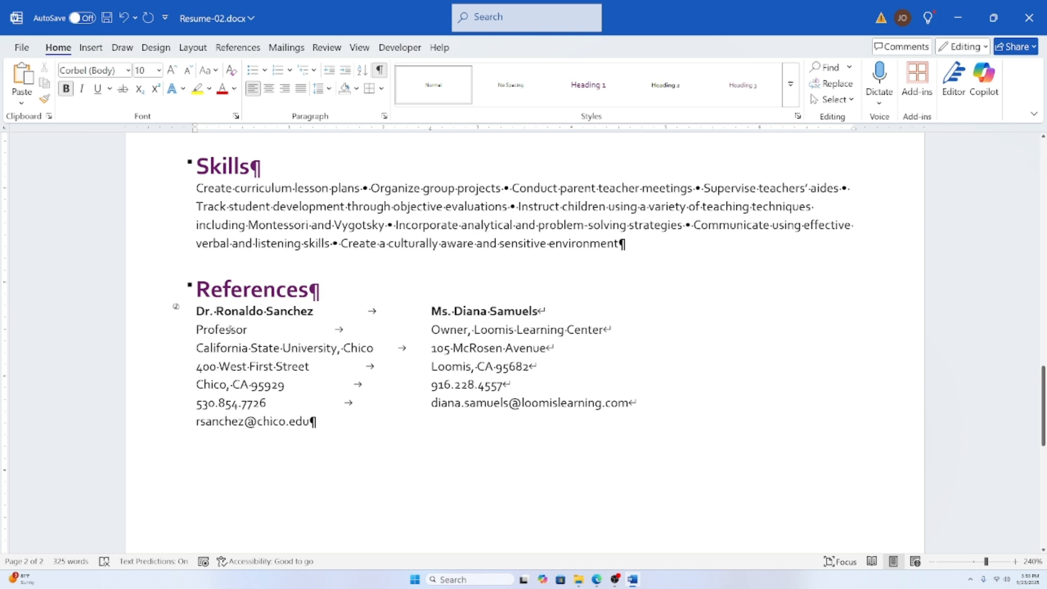
pyautogui.tripleClick(230, 329)
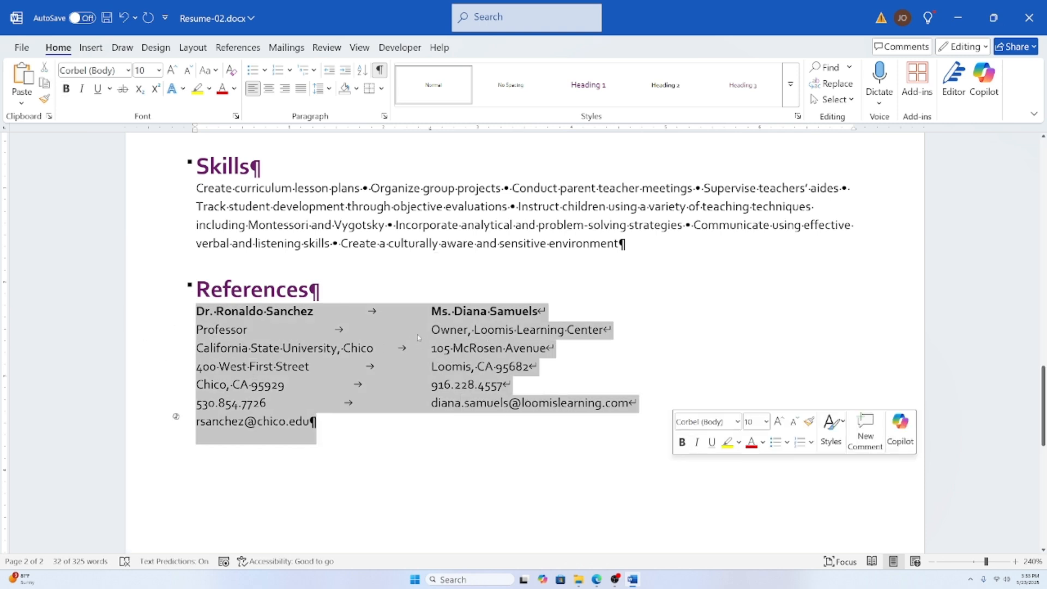
pyautogui.click(384, 116)
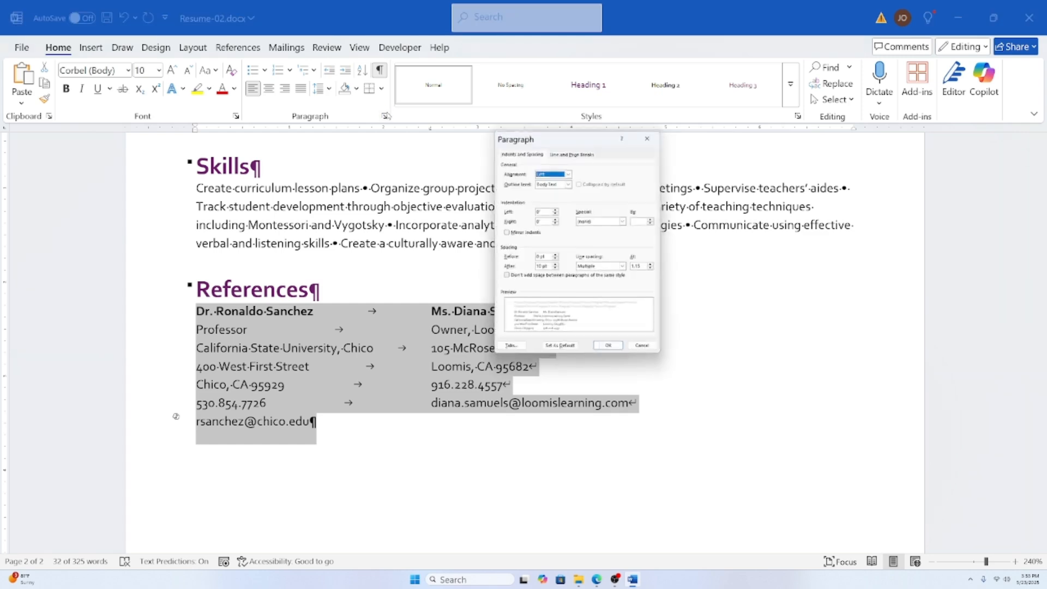
pyautogui.click(510, 348)
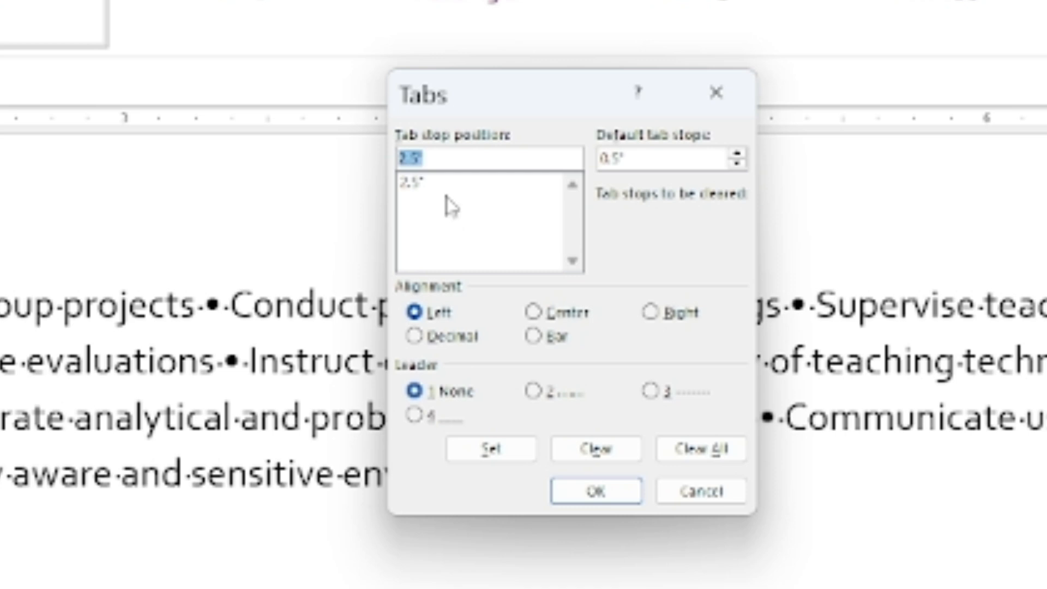
pyautogui.click(432, 183)
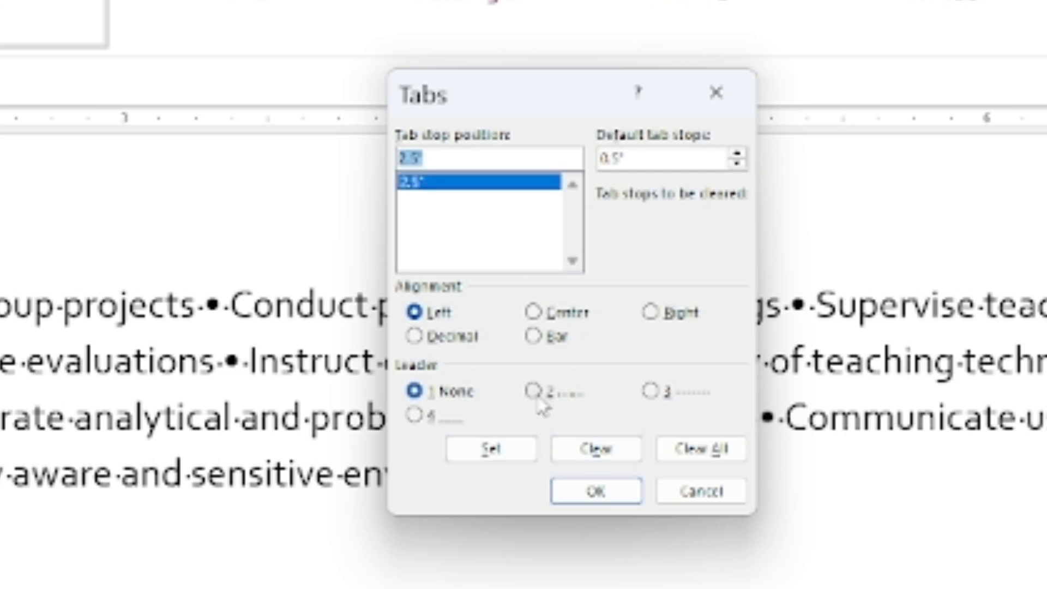
pyautogui.click(653, 393)
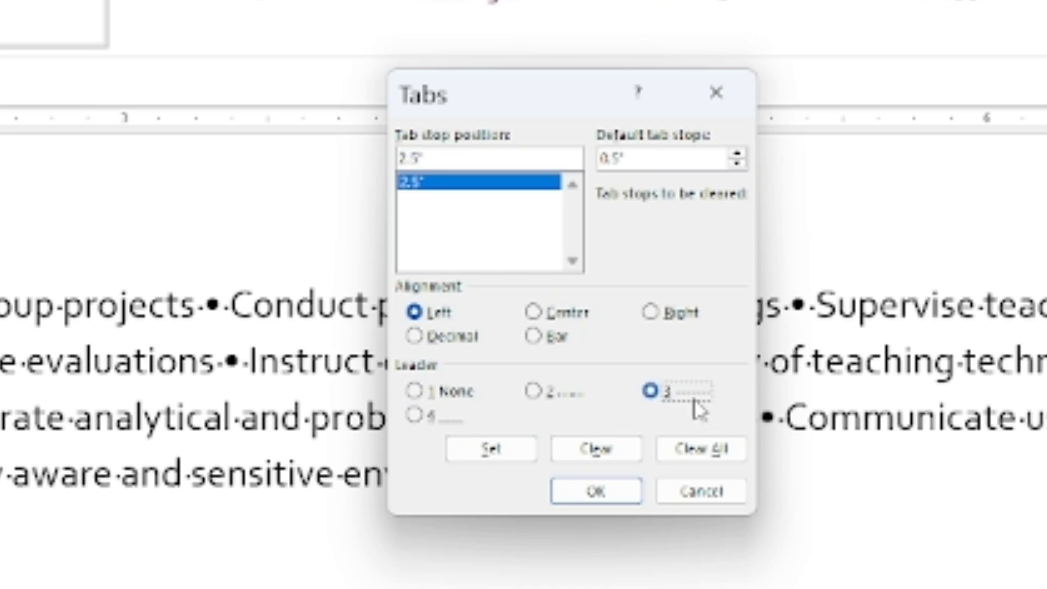
pyautogui.click(502, 457)
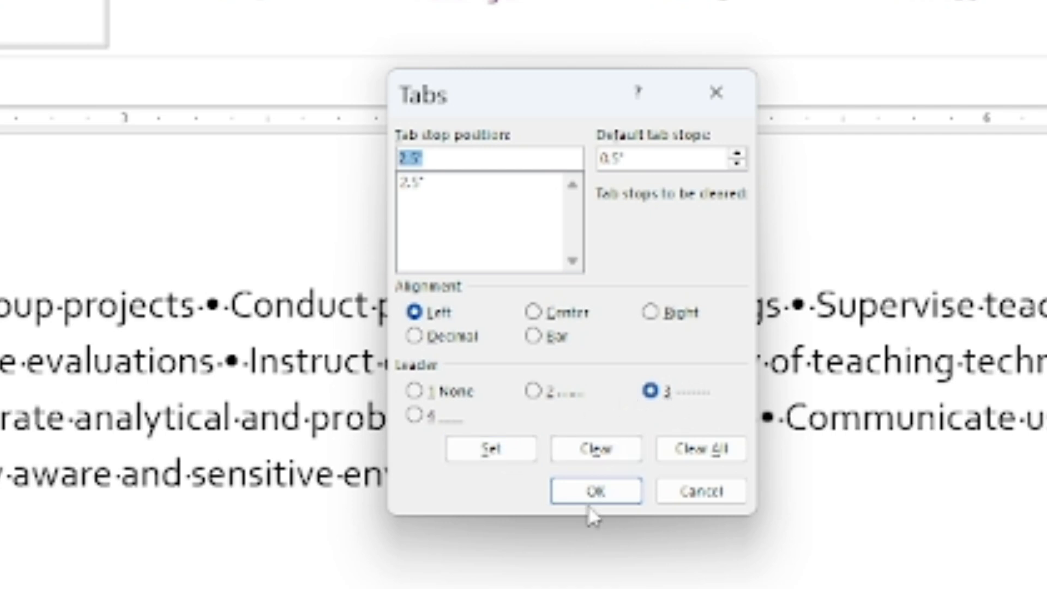
pyautogui.click(595, 491)
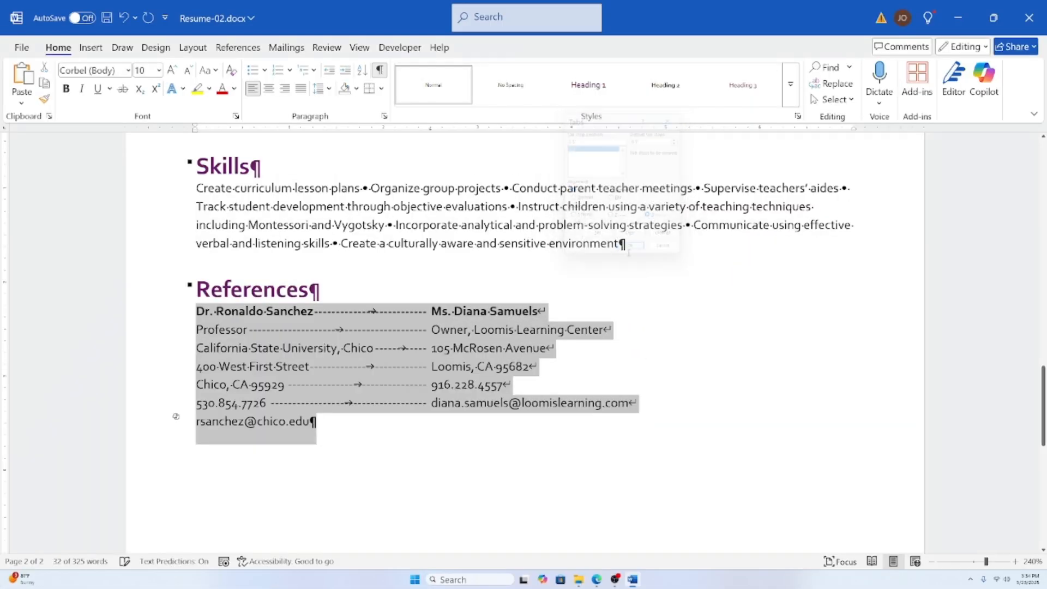
# Step: Hide the formatting marks to check the dashed leaders between the two References columns
pyautogui.click(304, 328)
pyautogui.moveTo(314, 310); pyautogui.dragTo(417, 312)
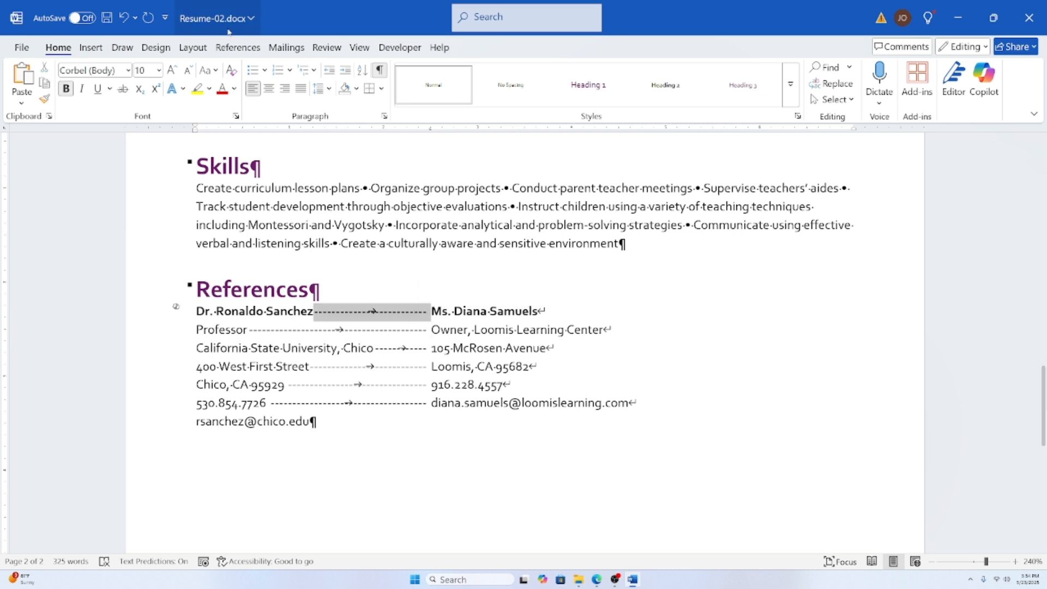
pyautogui.click(379, 70)
pyautogui.click(390, 423)
pyautogui.click(396, 349)
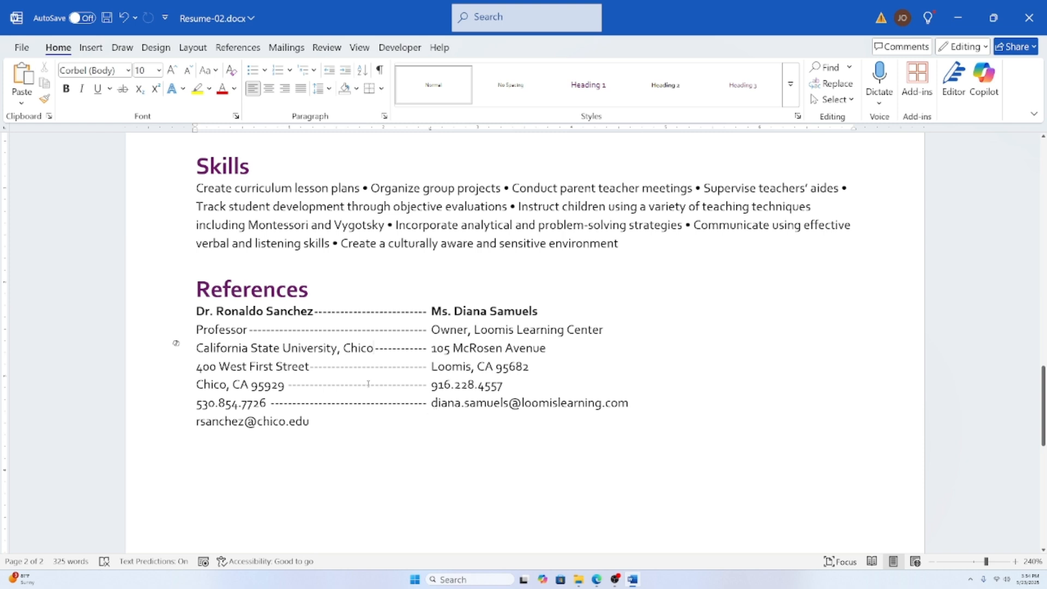
# Step: Examine the leader and the text on both sides of it in the "Professor" line under References
pyautogui.doubleClick(249, 331)
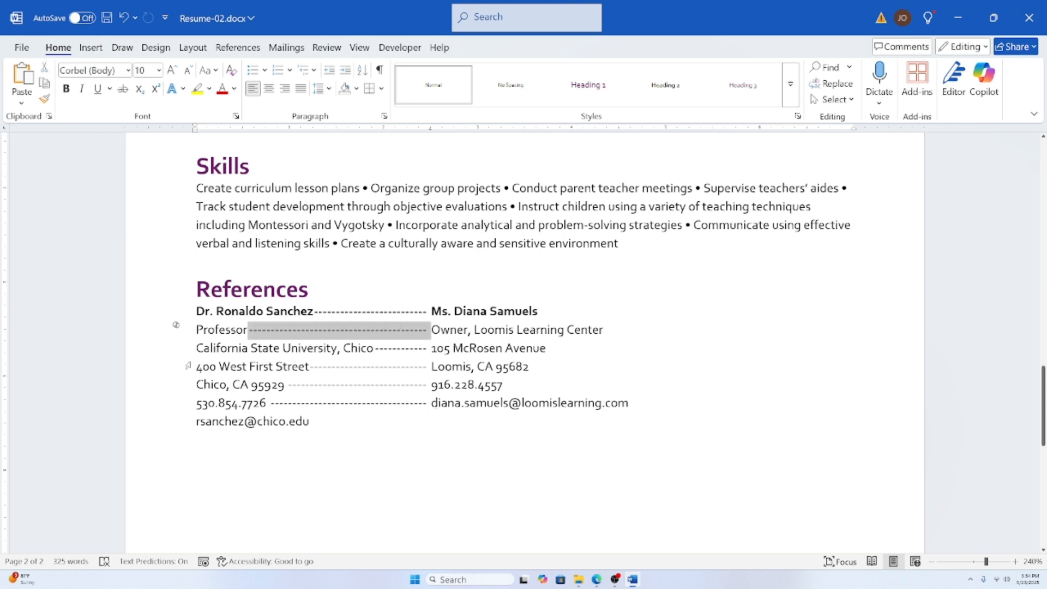
pyautogui.click(215, 331)
pyautogui.doubleClick(209, 331)
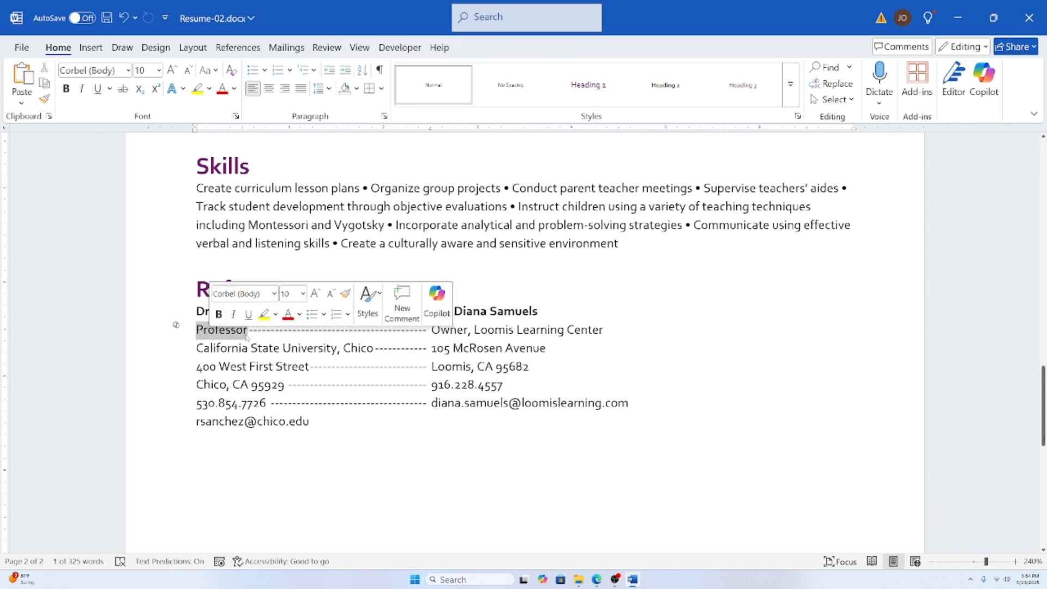
pyautogui.click(575, 330)
pyautogui.tripleClick(575, 330)
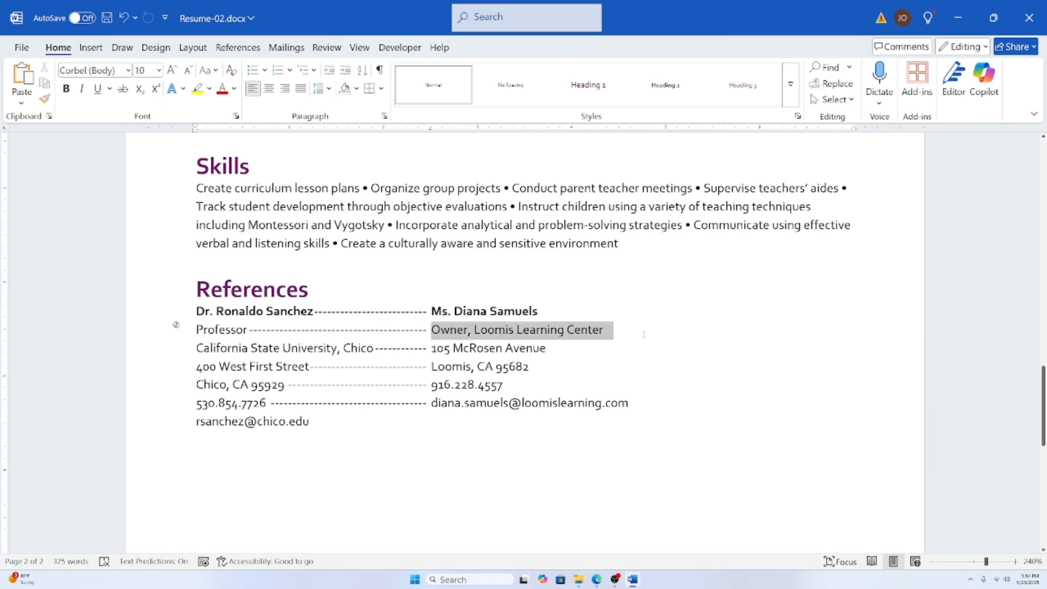
pyautogui.click(543, 387)
# Step: Open the tab stop settings for the "Loomis, CA" line of the Head Teacher entry
pyautogui.scroll(1, 509, 396)
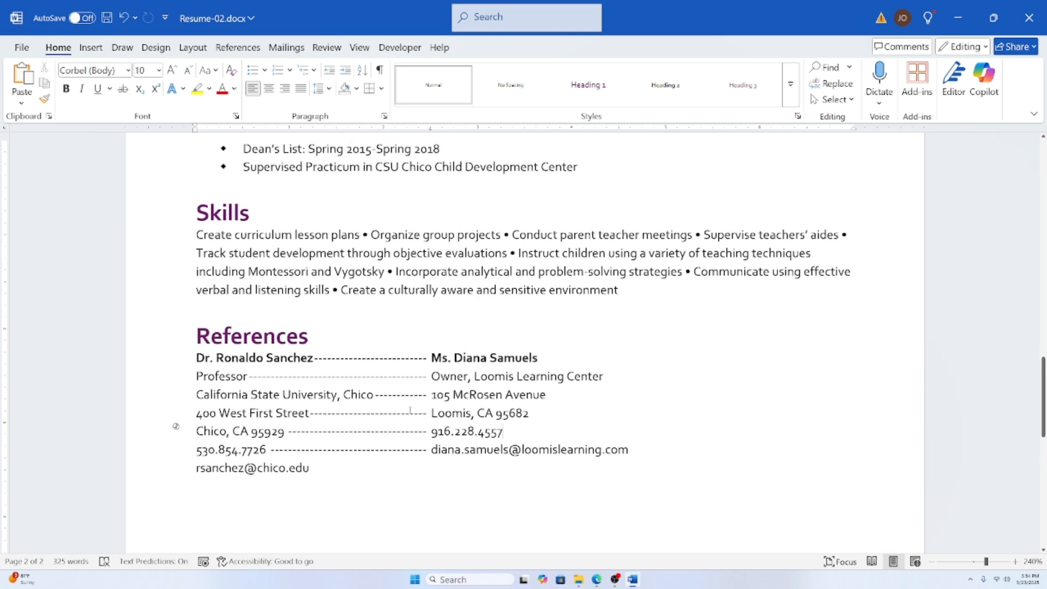
pyautogui.scroll(20, 410, 410)
pyautogui.scroll(-2, 235, 311)
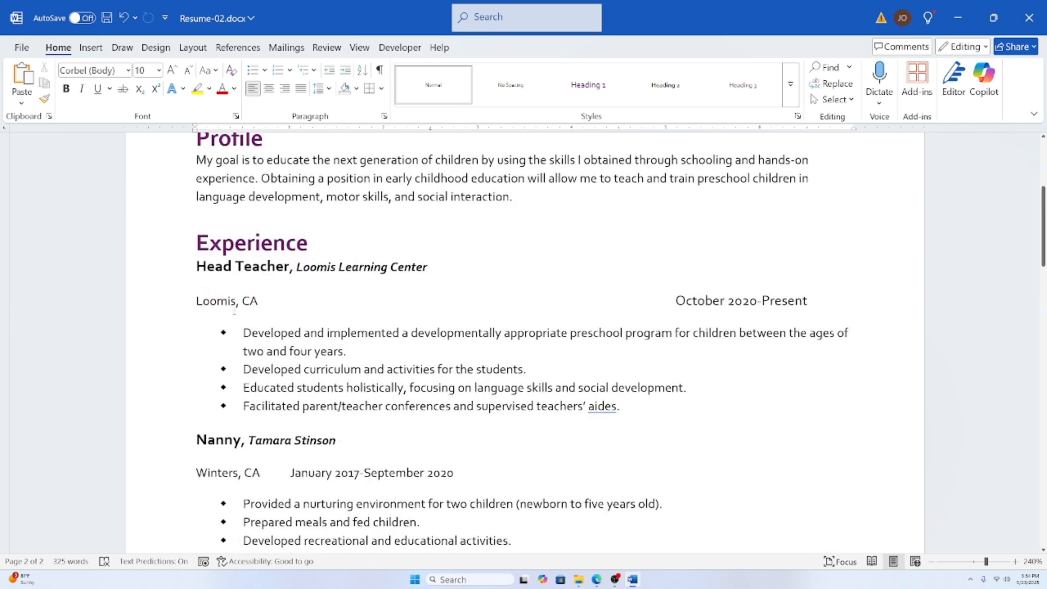
pyautogui.moveTo(196, 300); pyautogui.dragTo(813, 308)
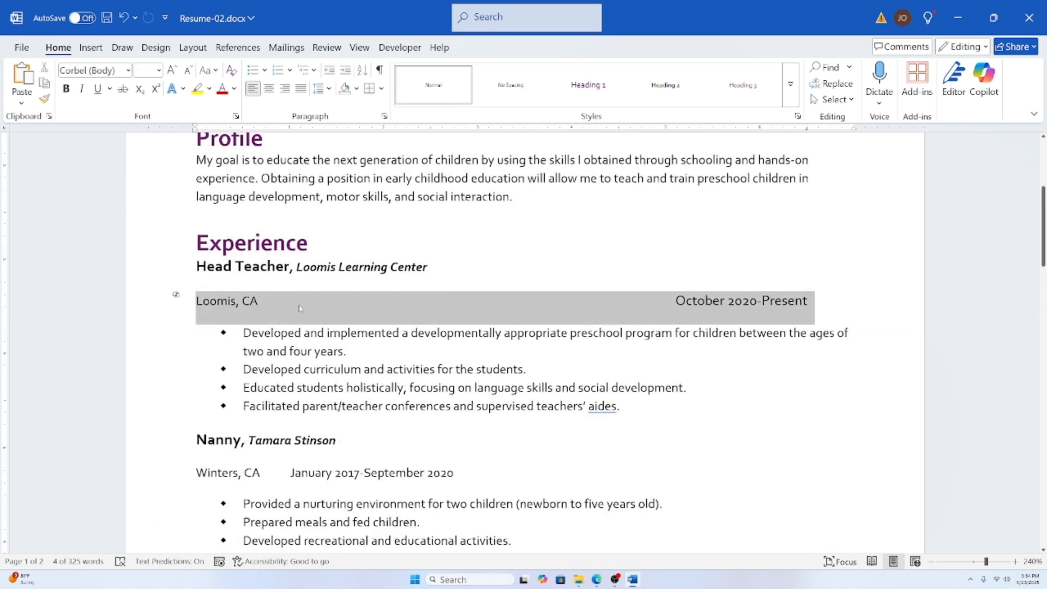
pyautogui.click(800, 304)
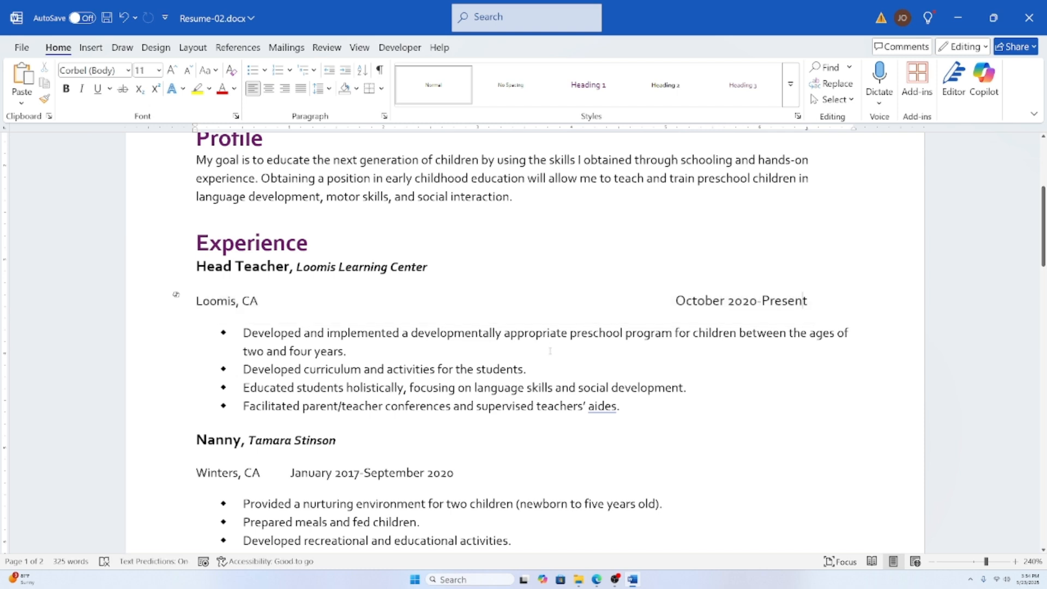
pyautogui.click(385, 116)
pyautogui.click(646, 136)
pyautogui.moveTo(194, 301); pyautogui.dragTo(812, 303)
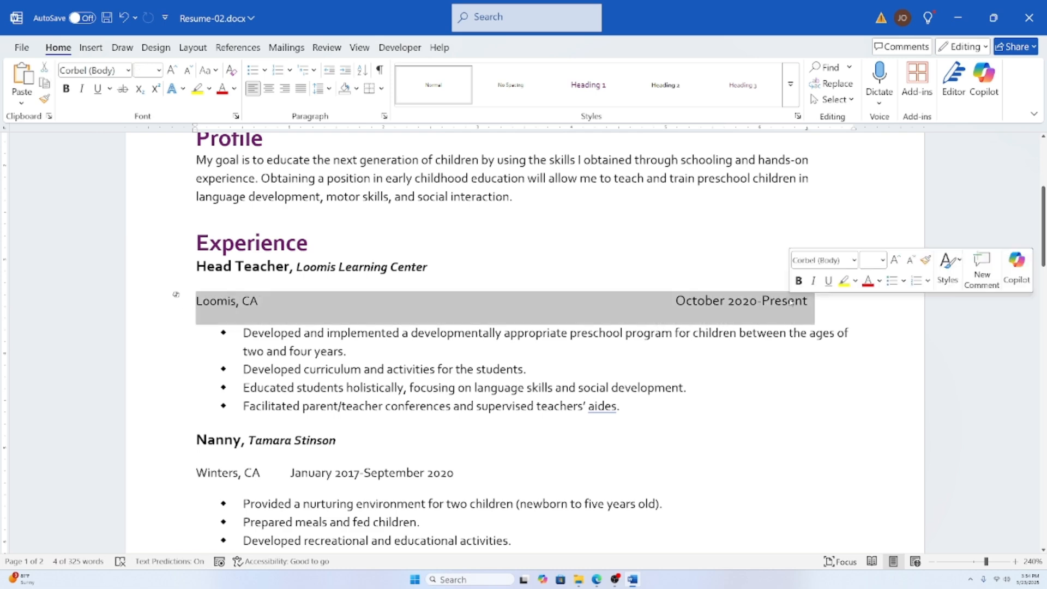
pyautogui.click(384, 116)
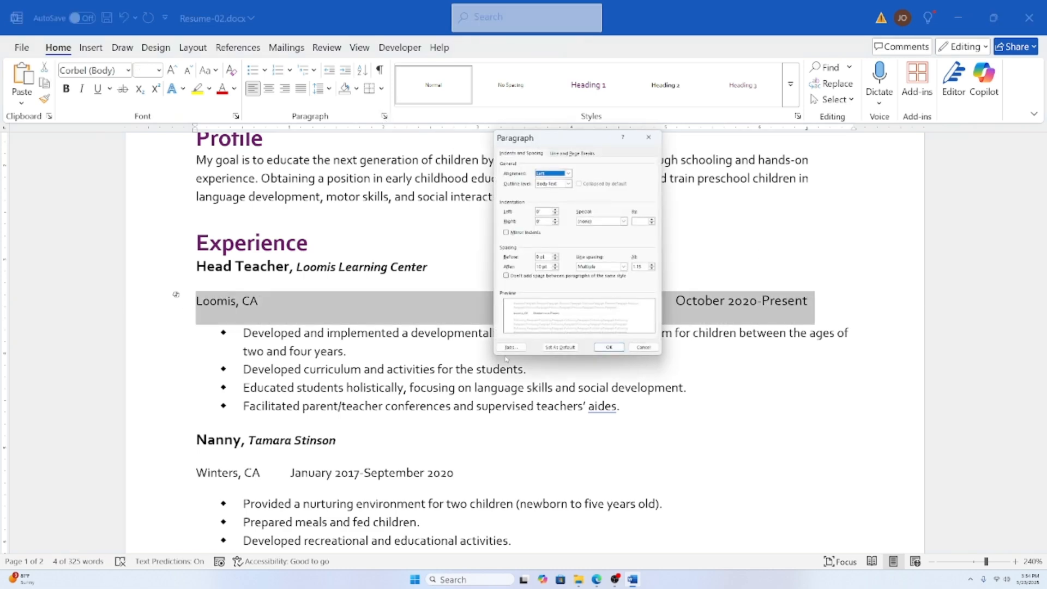
pyautogui.click(508, 347)
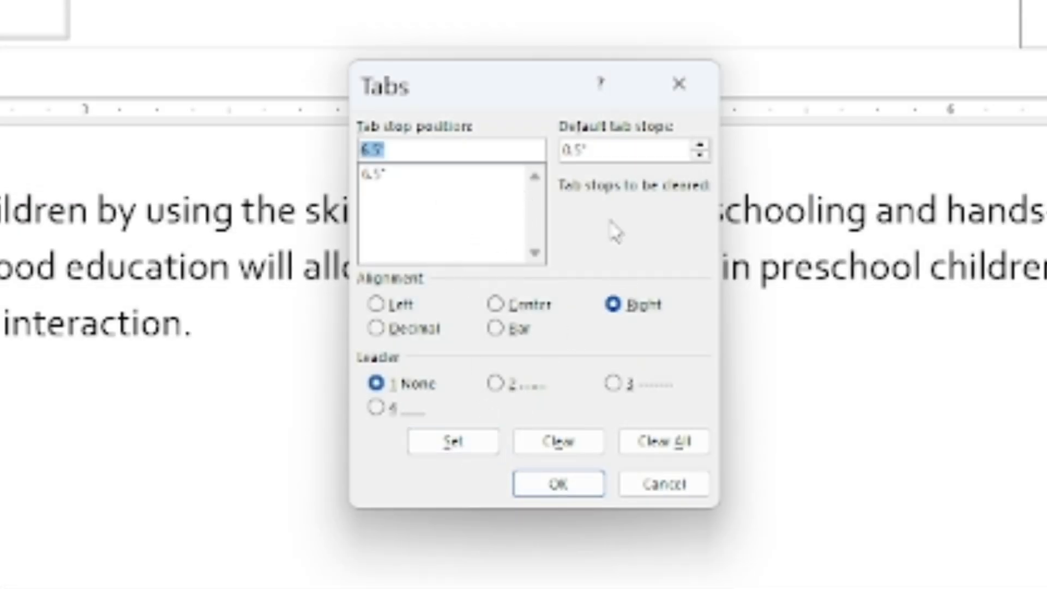
# Step: Add a center tab stop at 2.5" with the dotted leader (option 2) to the "Loomis, CA" line
pyautogui.click(420, 174)
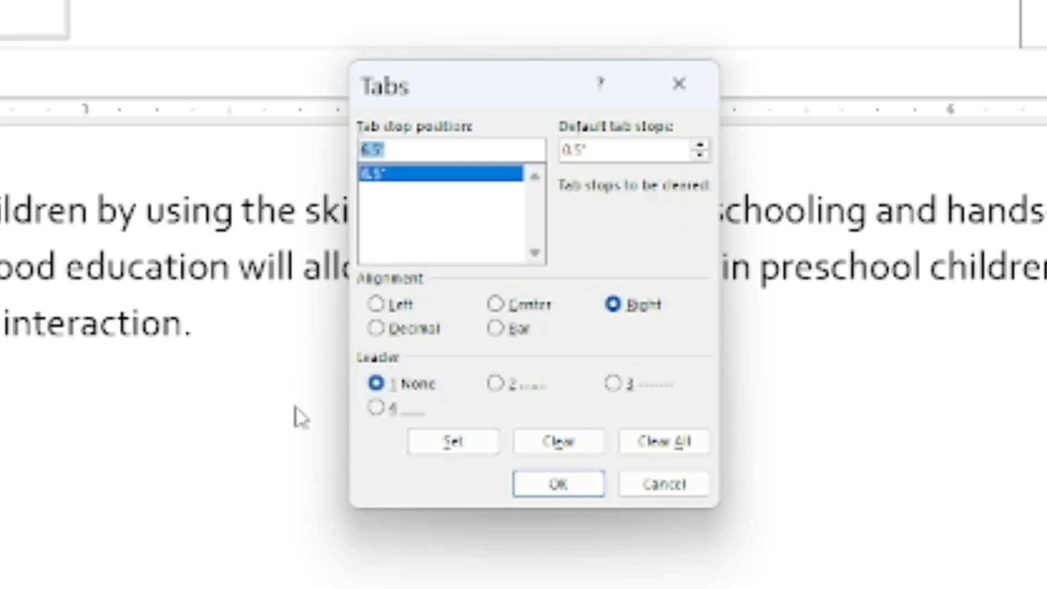
pyautogui.click(409, 152)
pyautogui.moveTo(409, 152); pyautogui.dragTo(353, 149)
pyautogui.write('2.5')
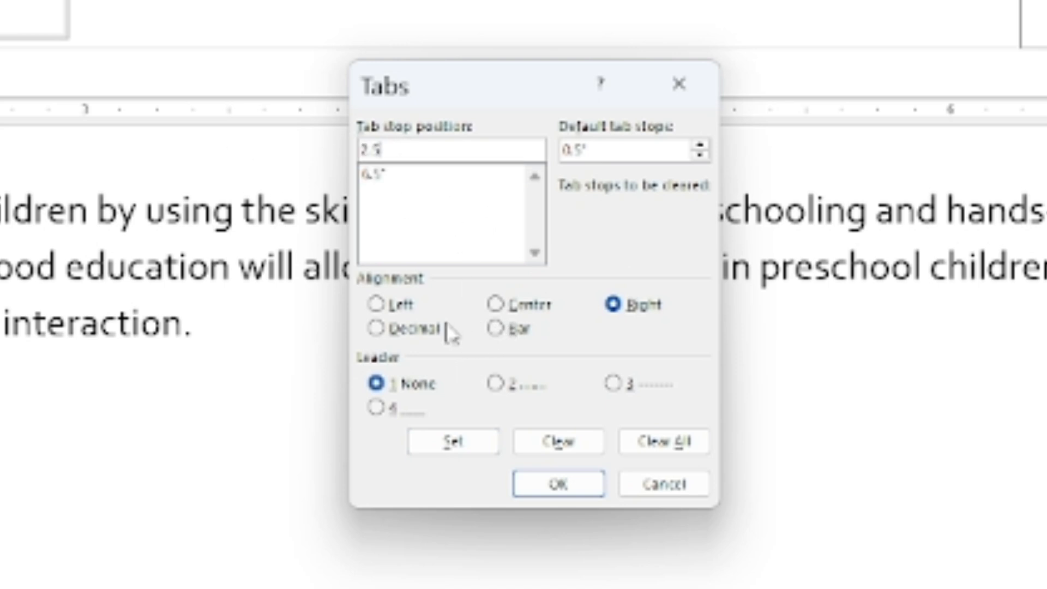
pyautogui.click(509, 306)
pyautogui.click(508, 391)
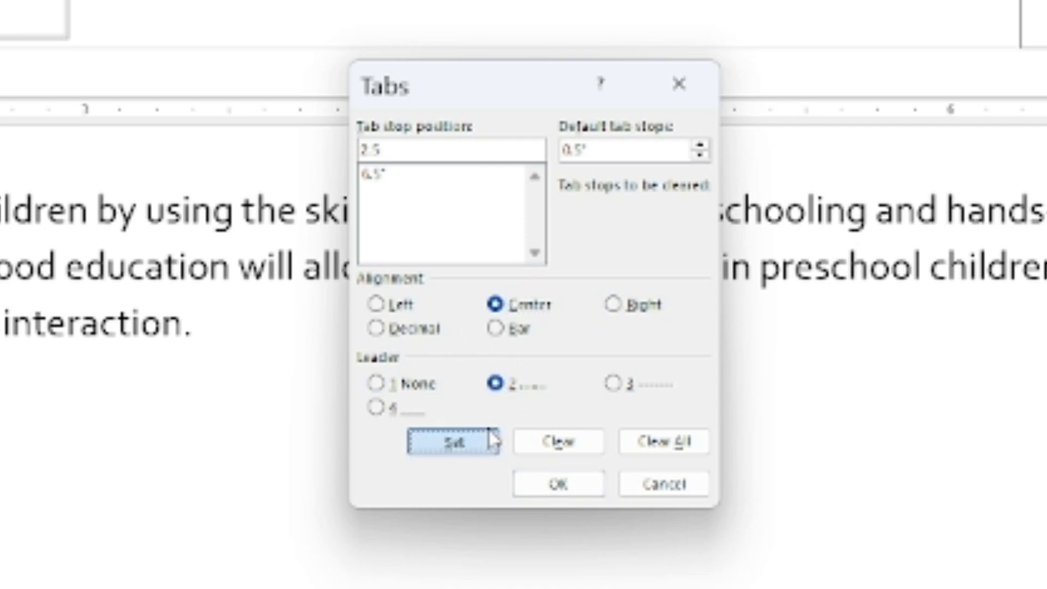
pyautogui.click(485, 442)
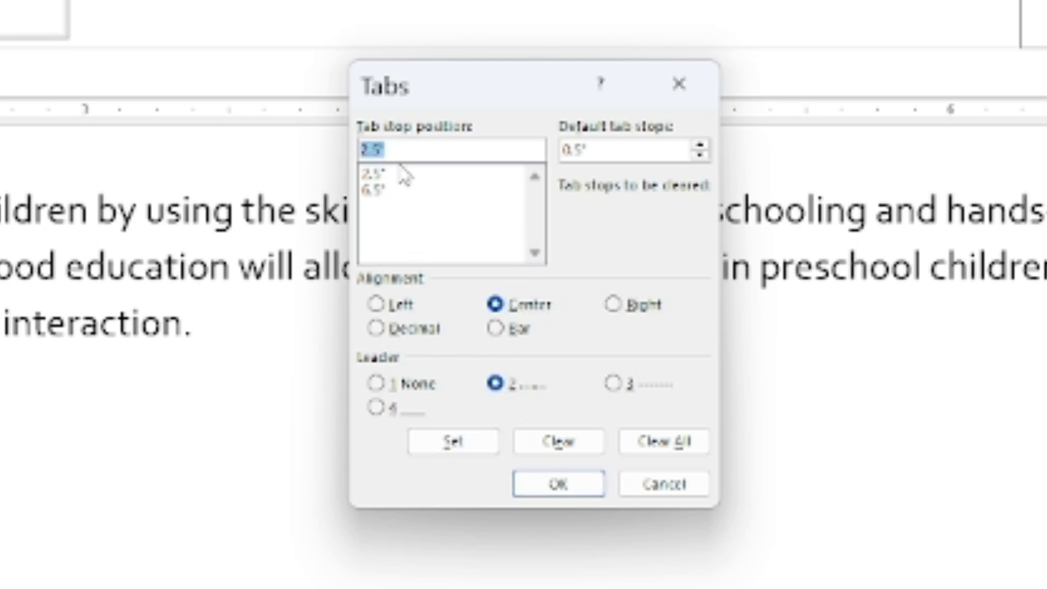
# Step: Clear the 2.5" tab stop from the "Loomis, CA" line and accept the tab settings
pyautogui.click(377, 177)
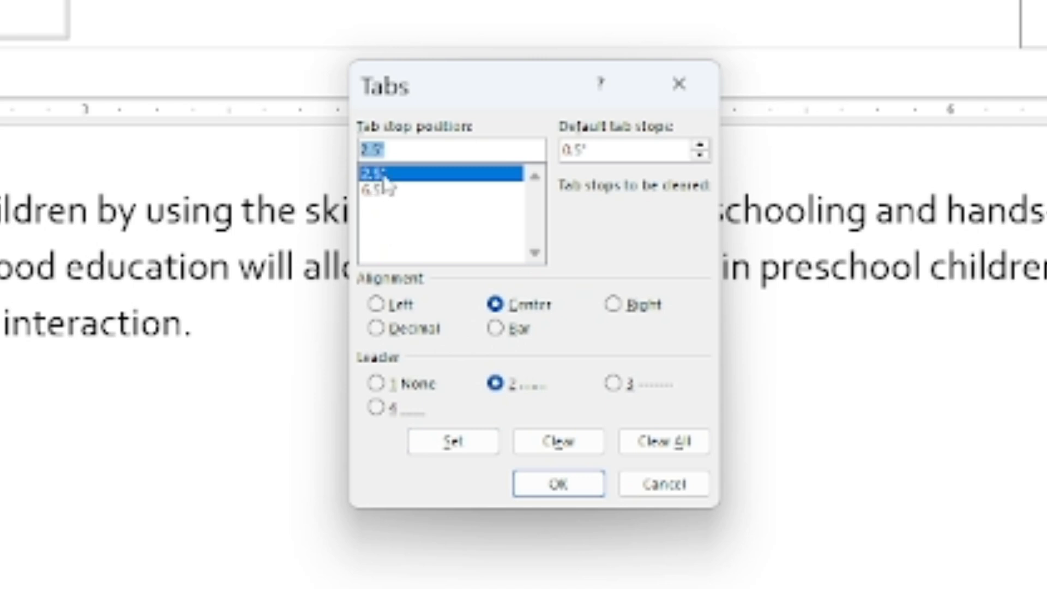
pyautogui.click(562, 452)
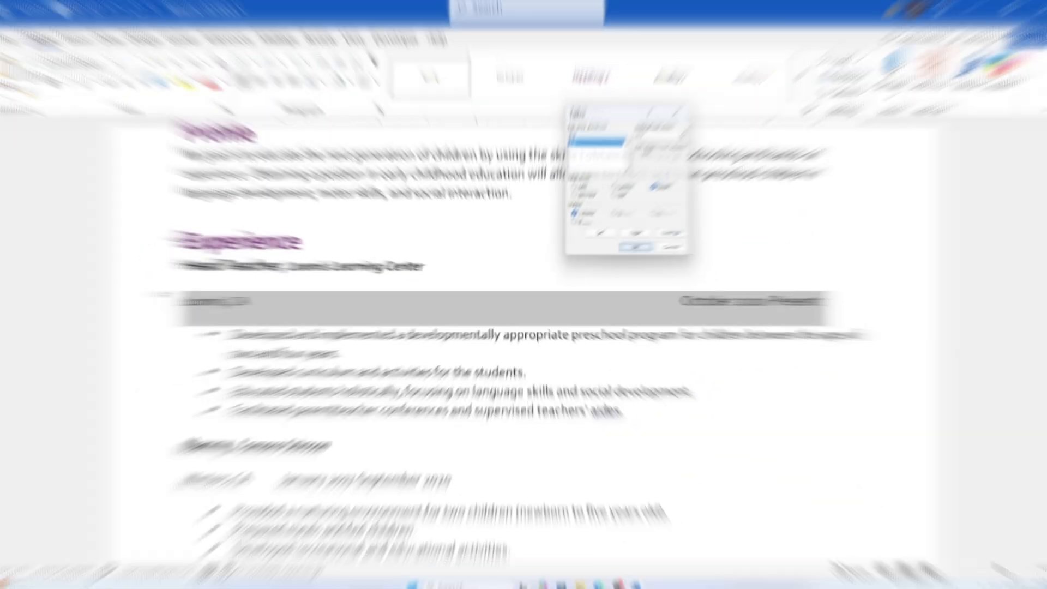
pyautogui.click(635, 247)
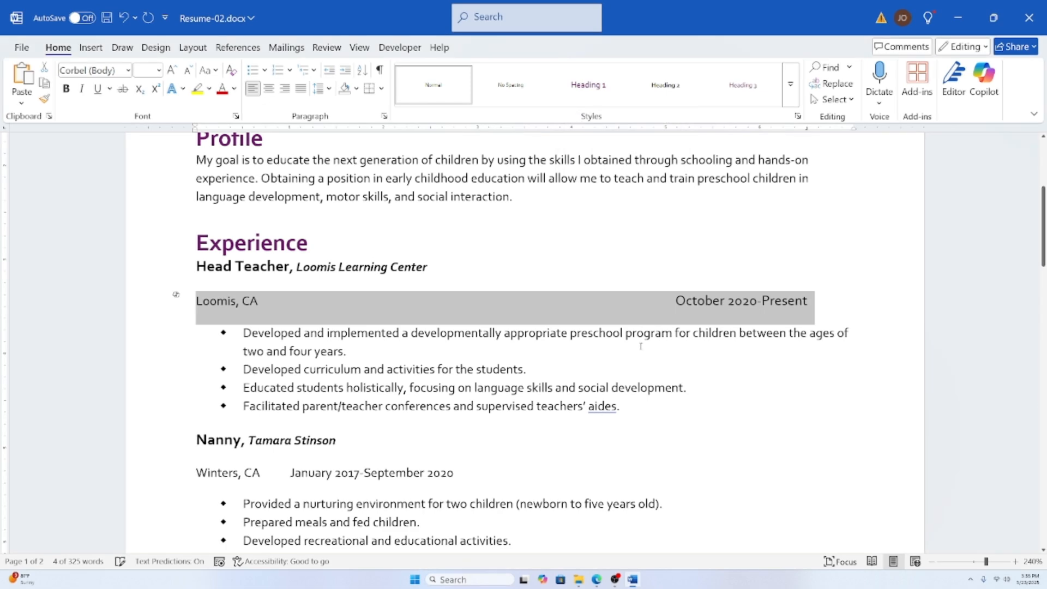
pyautogui.click(840, 303)
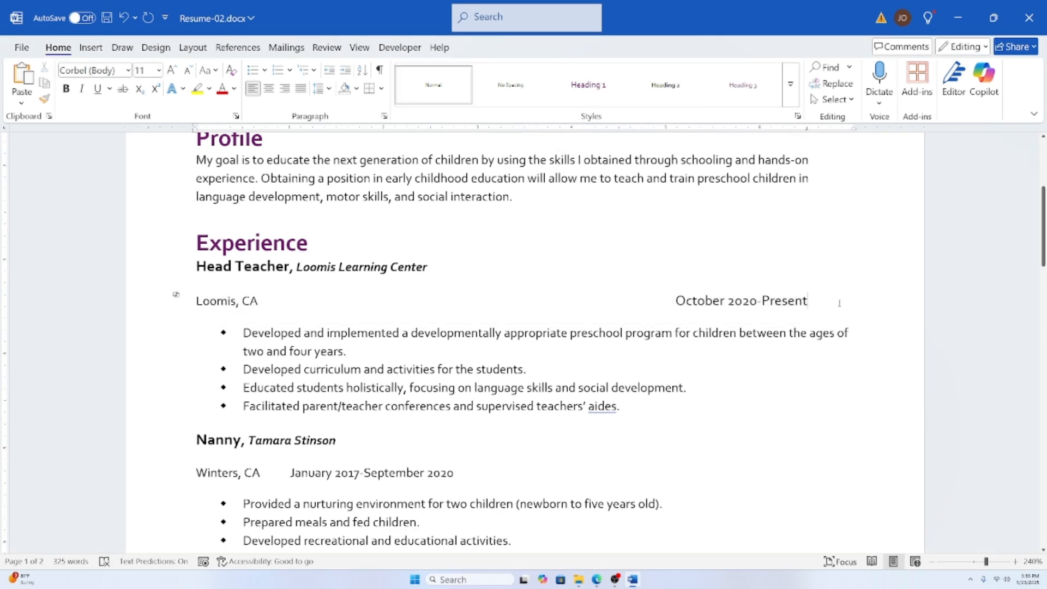
# Step: Show the formatting marks and pick up the formatting of the "Loomis, CA" date line with Format Painter for repeated use
pyautogui.scroll(-6, 839, 303)
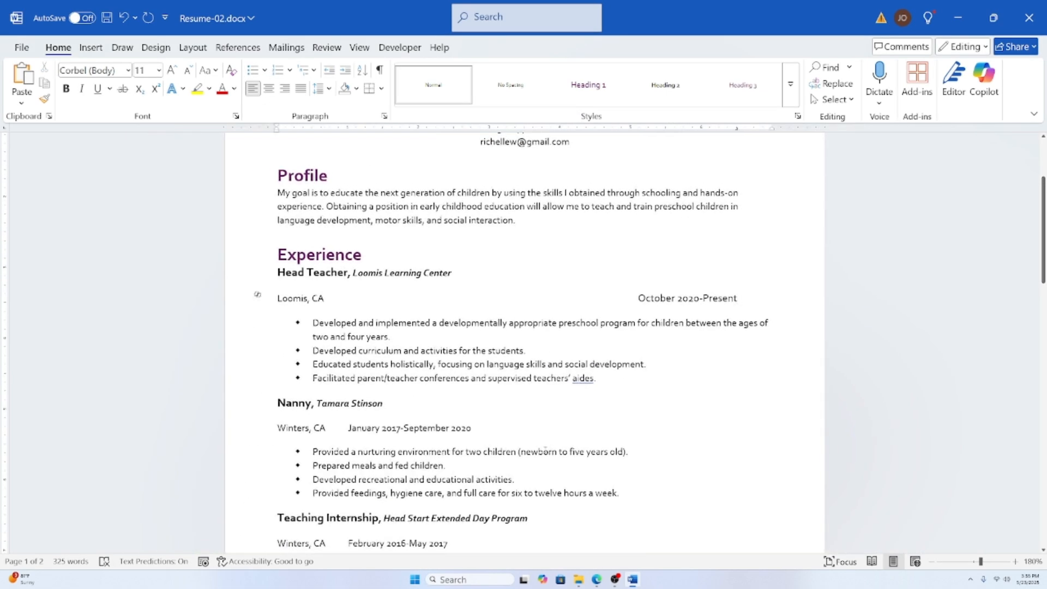
pyautogui.click(379, 69)
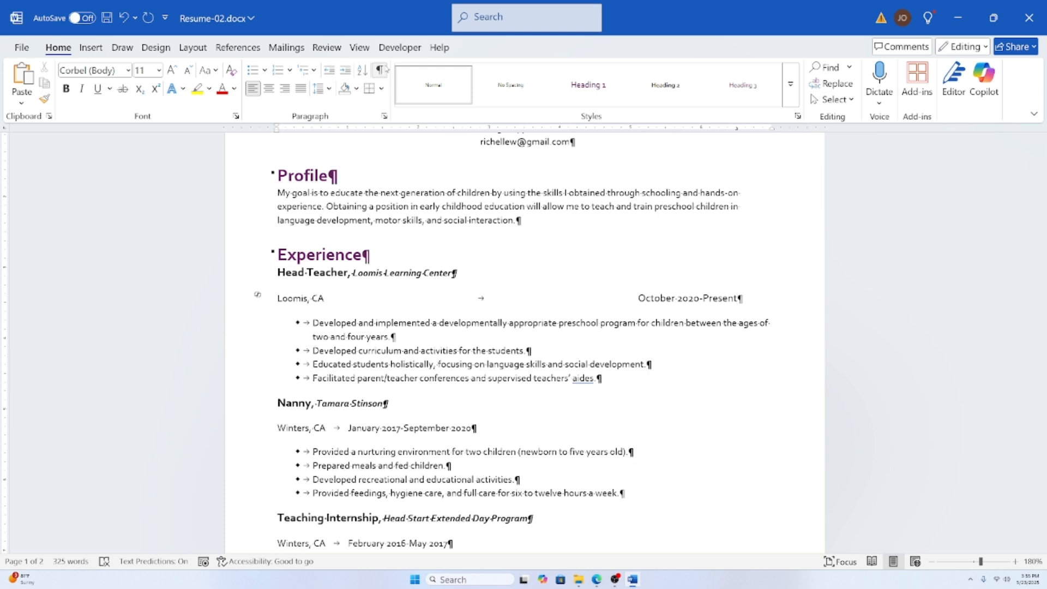
pyautogui.click(267, 300)
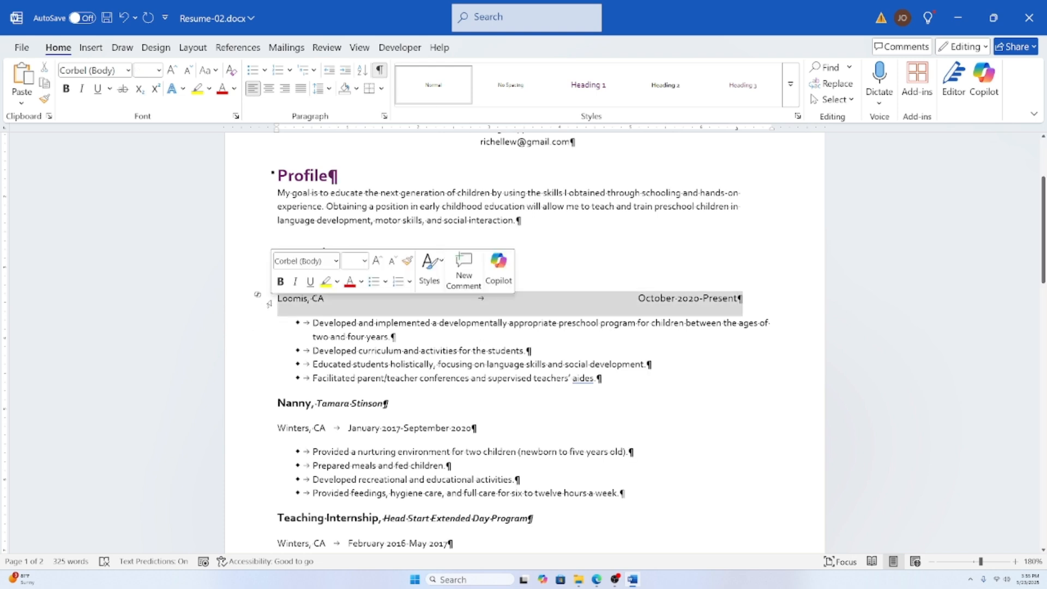
pyautogui.click(275, 298)
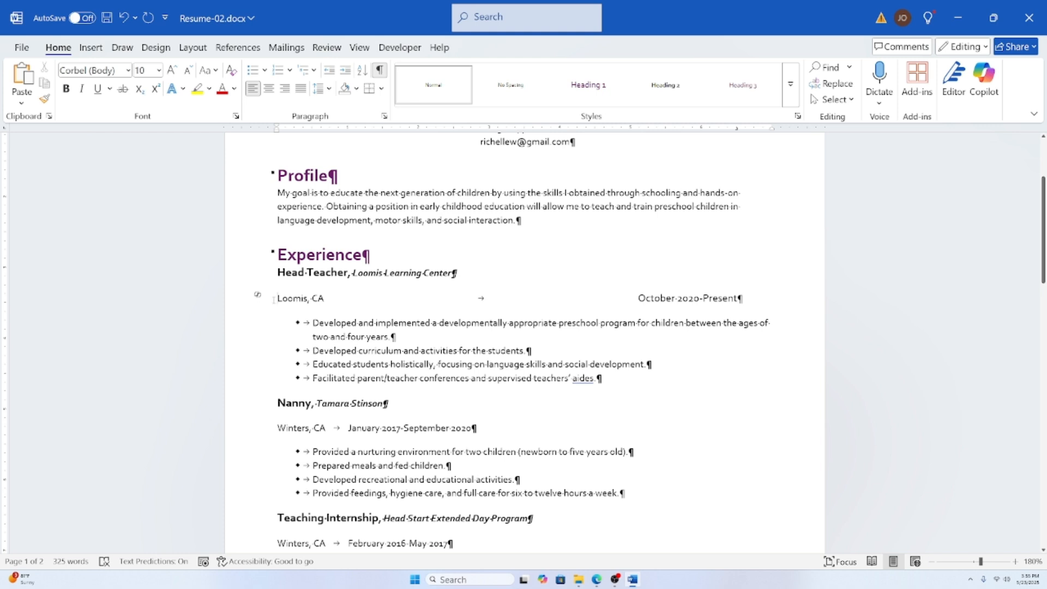
pyautogui.moveTo(276, 299); pyautogui.dragTo(761, 300)
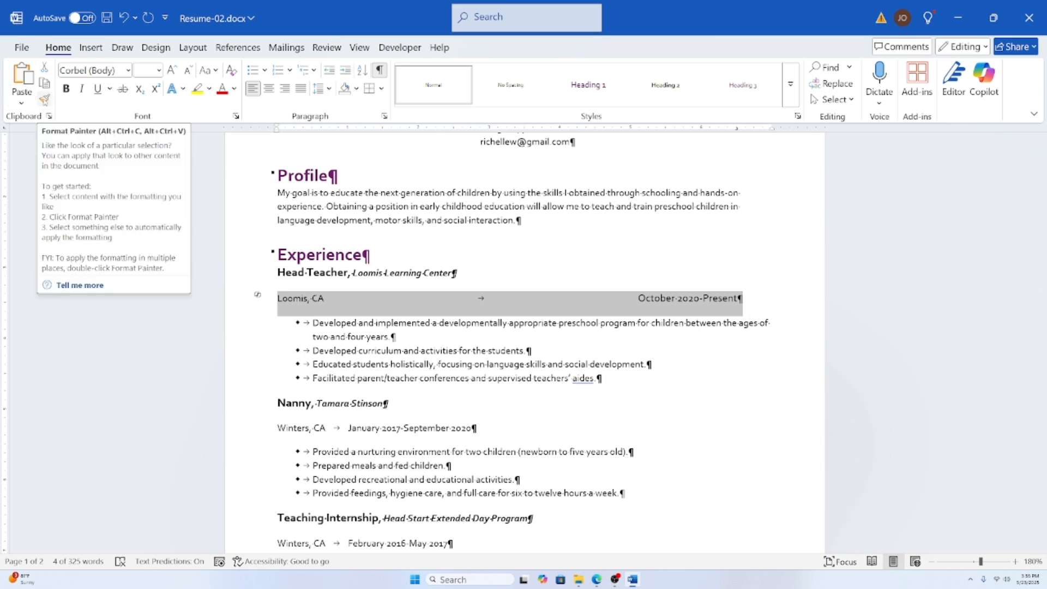
pyautogui.click(44, 100)
# Step: Apply the copied formatting to both "Winters, CA" lines and the "Chico, CA" line, and turn off Format Painter
pyautogui.scroll(-3, 371, 393)
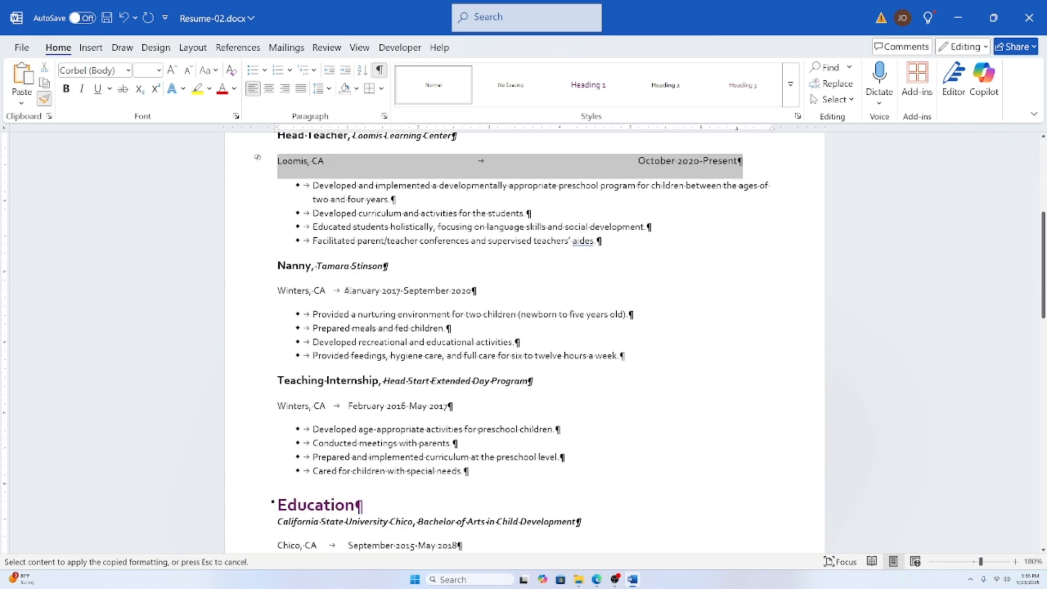
pyautogui.click(332, 290)
pyautogui.scroll(-2, 327, 298)
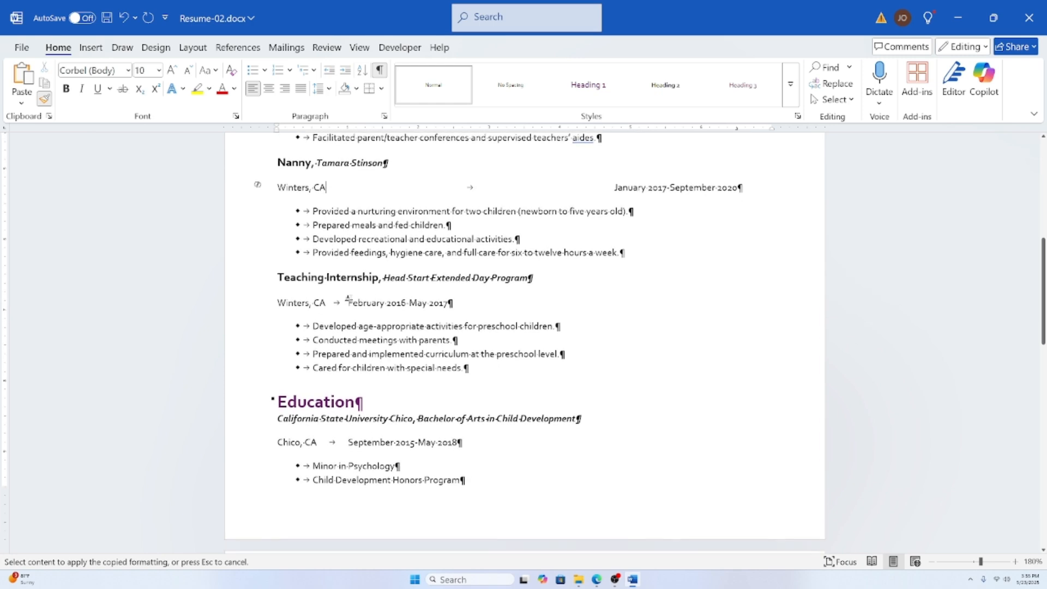
pyautogui.click(322, 303)
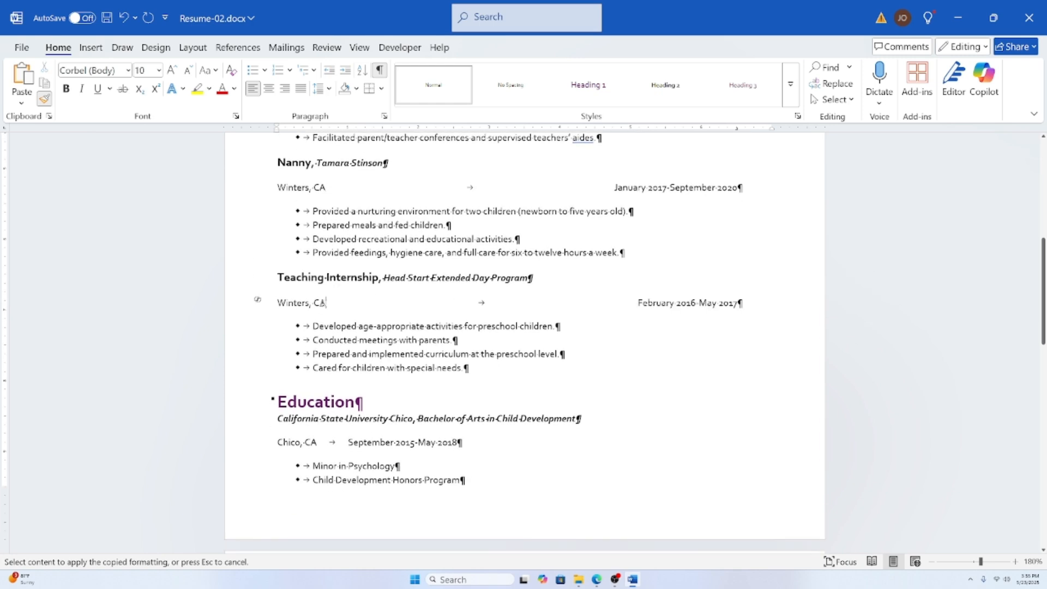
pyautogui.click(313, 442)
pyautogui.scroll(-4, 314, 443)
pyautogui.scroll(2, 321, 377)
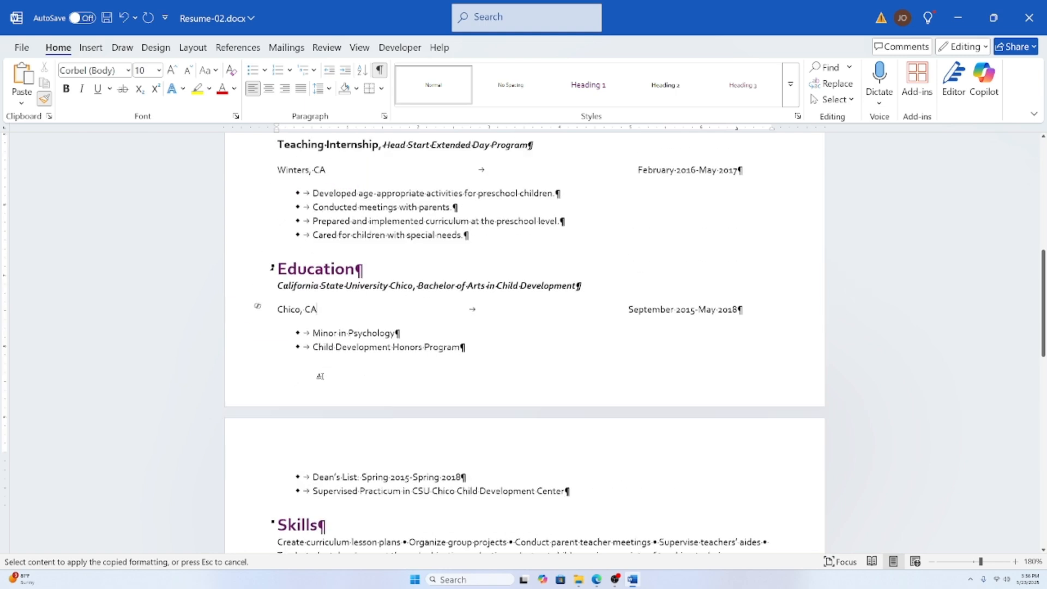
pyautogui.scroll(3, 320, 376)
pyautogui.click(44, 99)
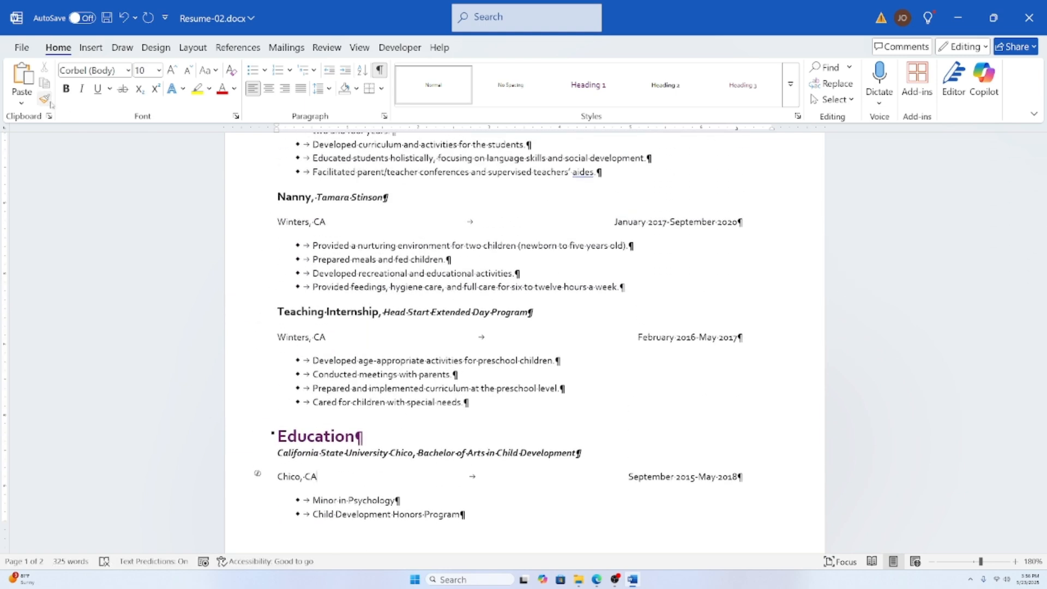
# Step: Hide the formatting marks and review the date alignment and overall layout of both resume pages
pyautogui.scroll(3, 257, 384)
pyautogui.scroll(2, 490, 387)
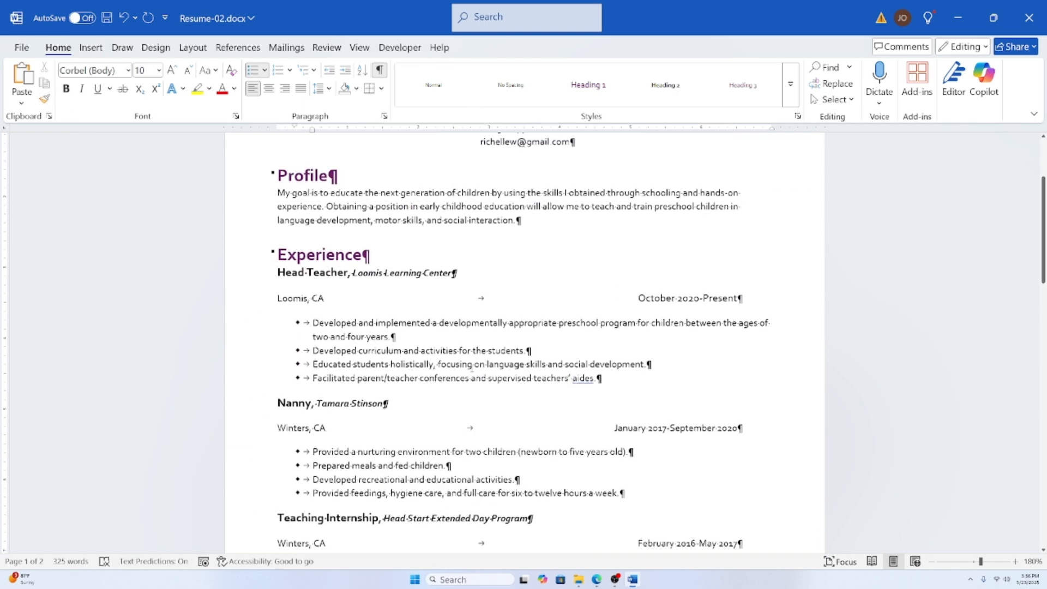
pyautogui.scroll(1, 467, 320)
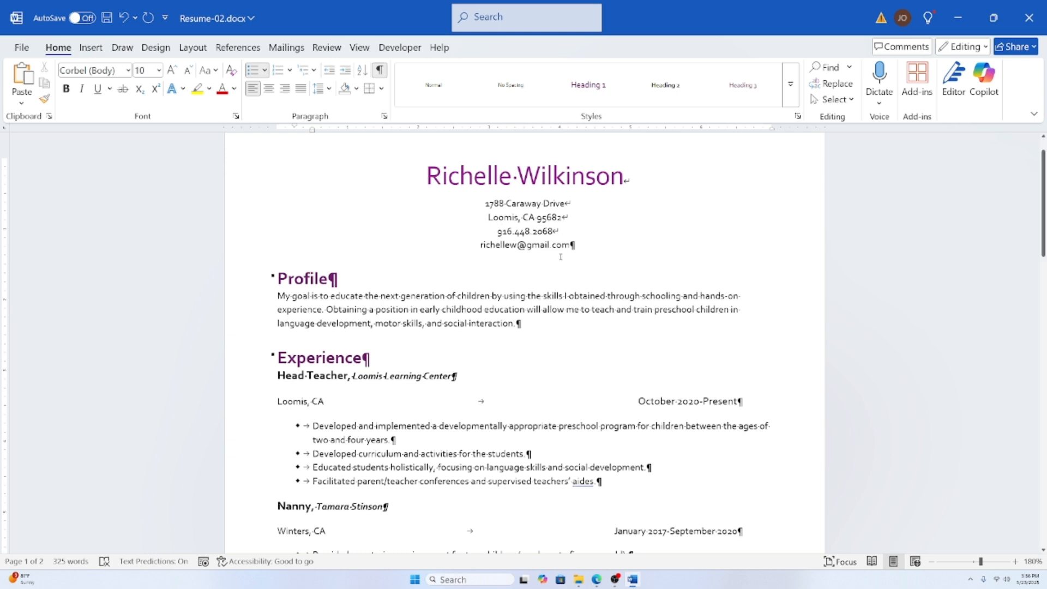
pyautogui.scroll(1, 625, 233)
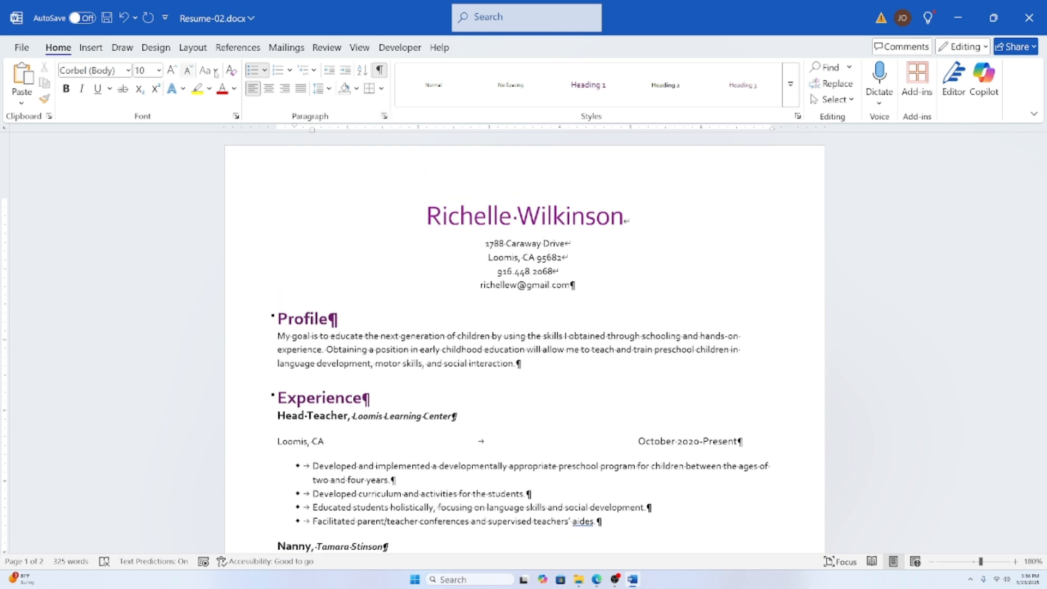
pyautogui.click(376, 77)
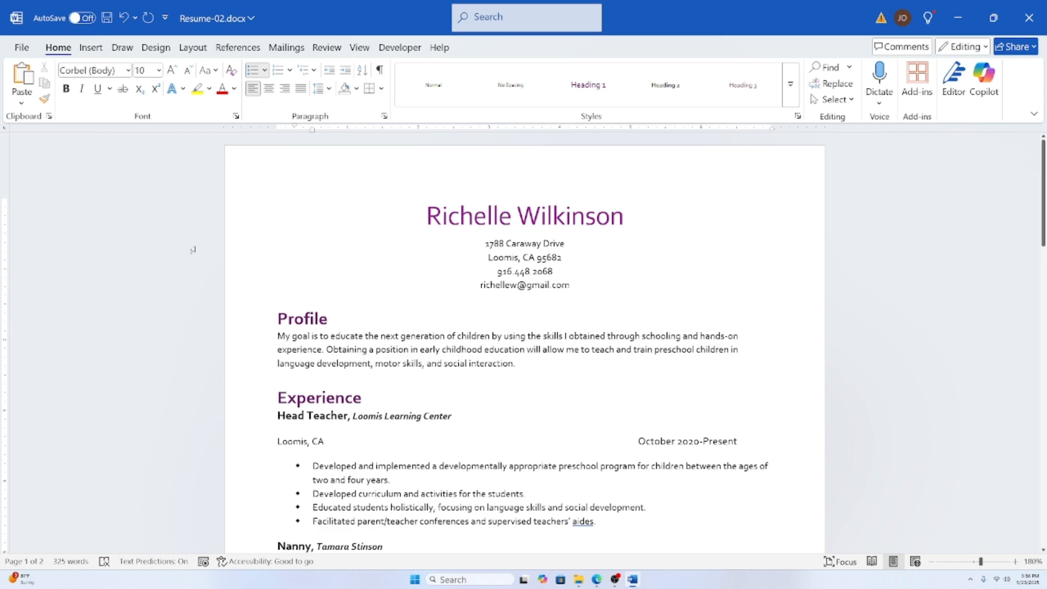
pyautogui.scroll(-1, 239, 212)
pyautogui.scroll(1, 544, 391)
pyautogui.scroll(-9, 572, 406)
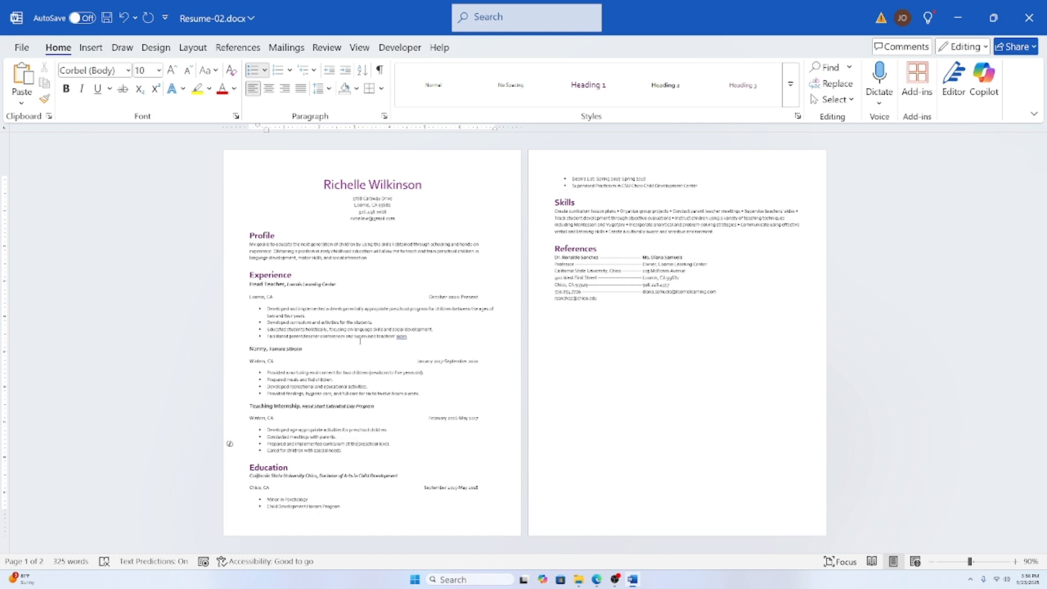
pyautogui.scroll(6, 408, 354)
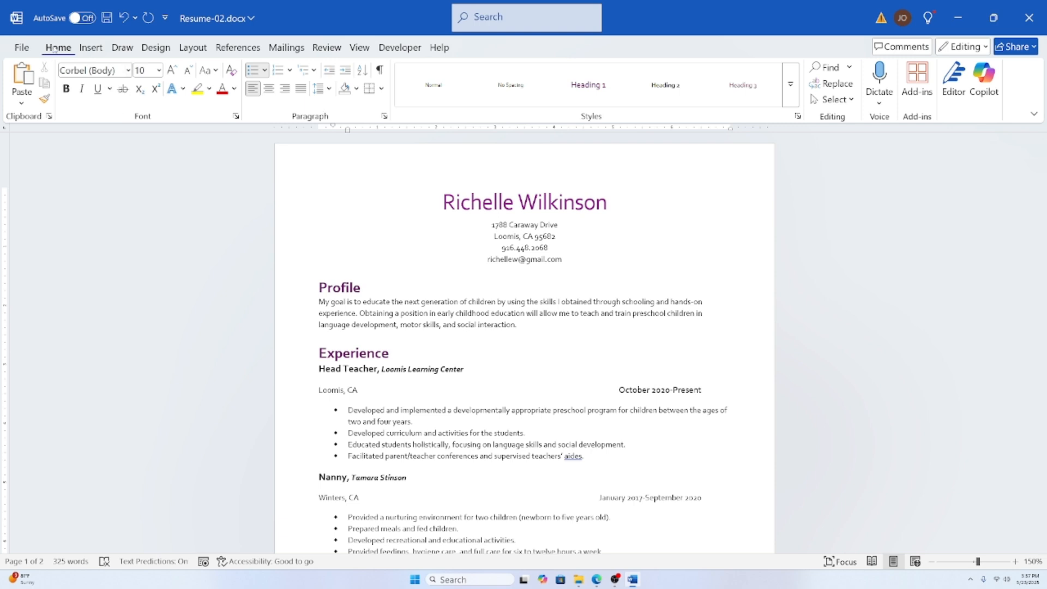
# Step: Open the Borders and Shading settings, look over the paragraph border and shading options, and bring up the page border options
pyautogui.click(382, 89)
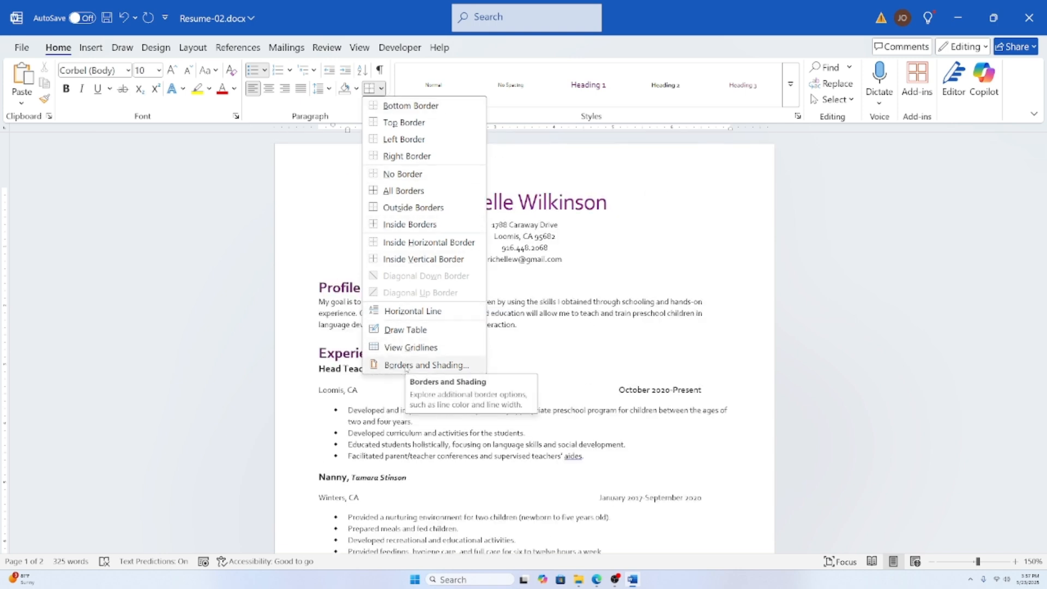
pyautogui.click(406, 365)
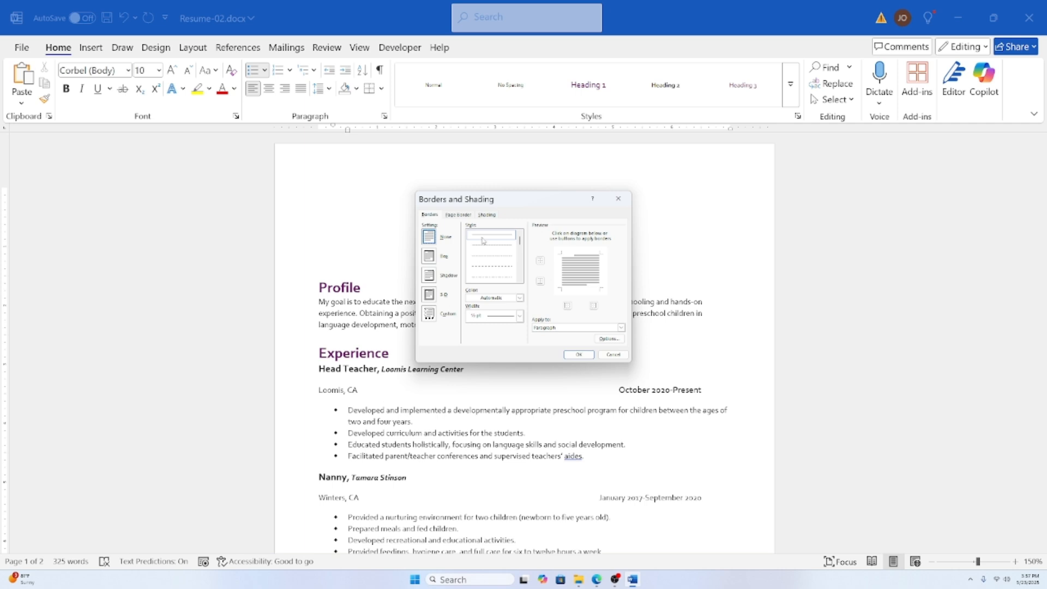
pyautogui.moveTo(505, 202)
pyautogui.mouseDown()
pyautogui.moveTo(564, 155)
pyautogui.moveTo(781, 197)
pyautogui.moveTo(757, 207)
pyautogui.mouseUp()
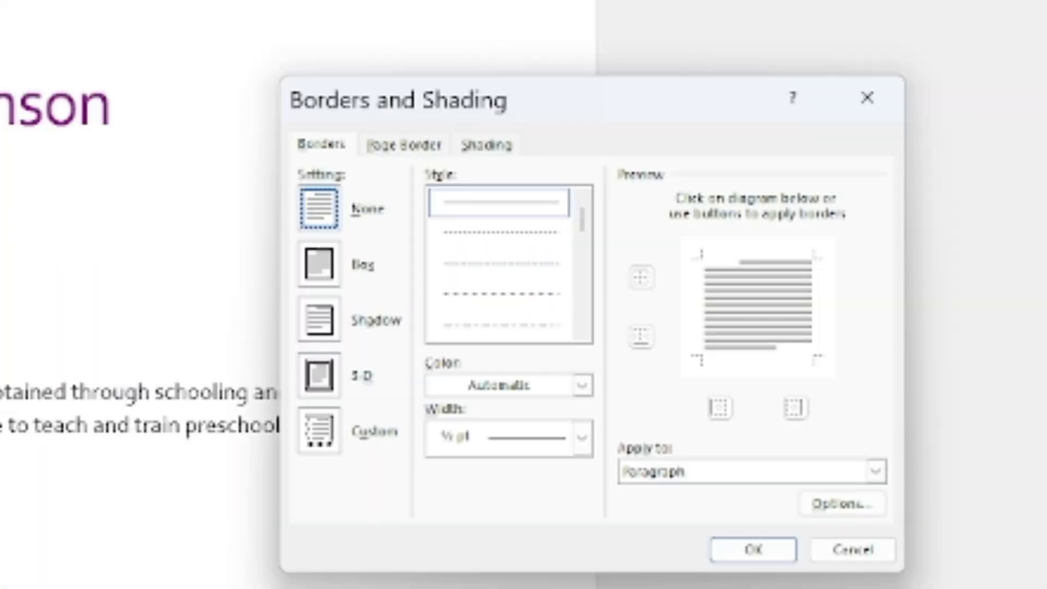
pyautogui.moveTo(607, 110); pyautogui.dragTo(567, 68)
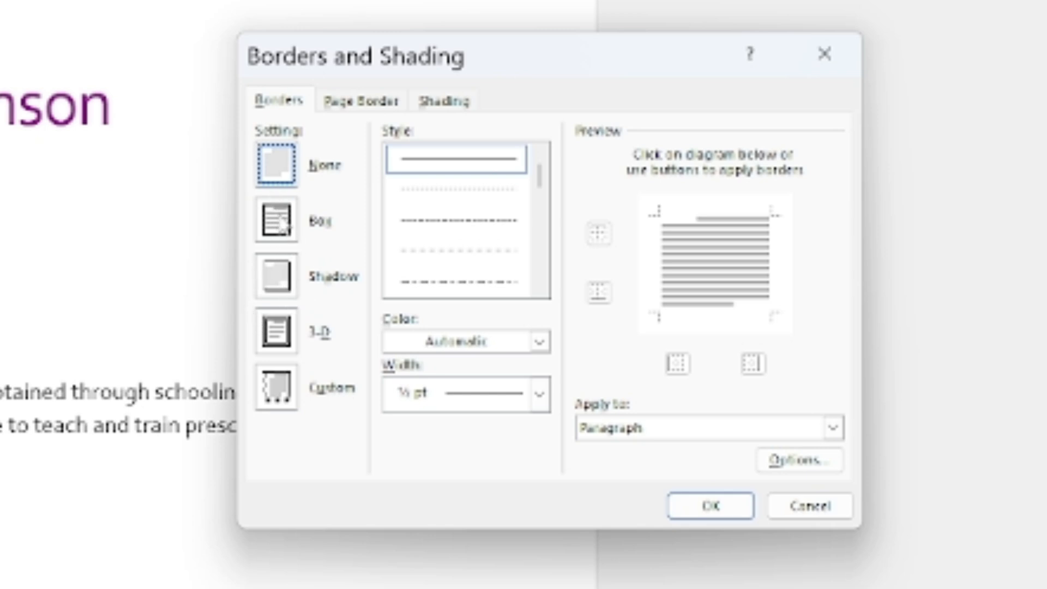
pyautogui.click(274, 106)
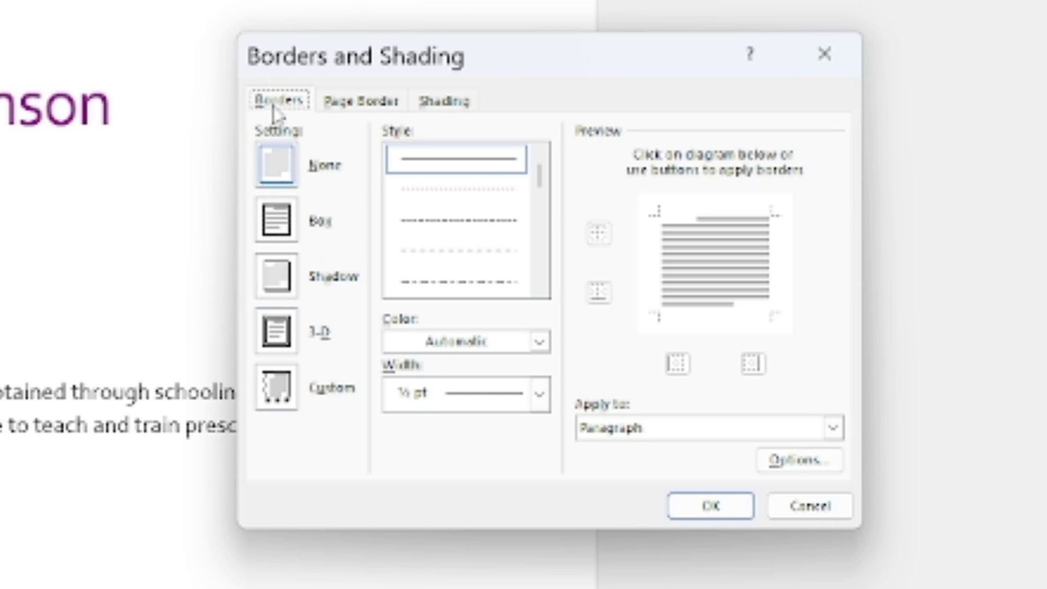
pyautogui.click(430, 110)
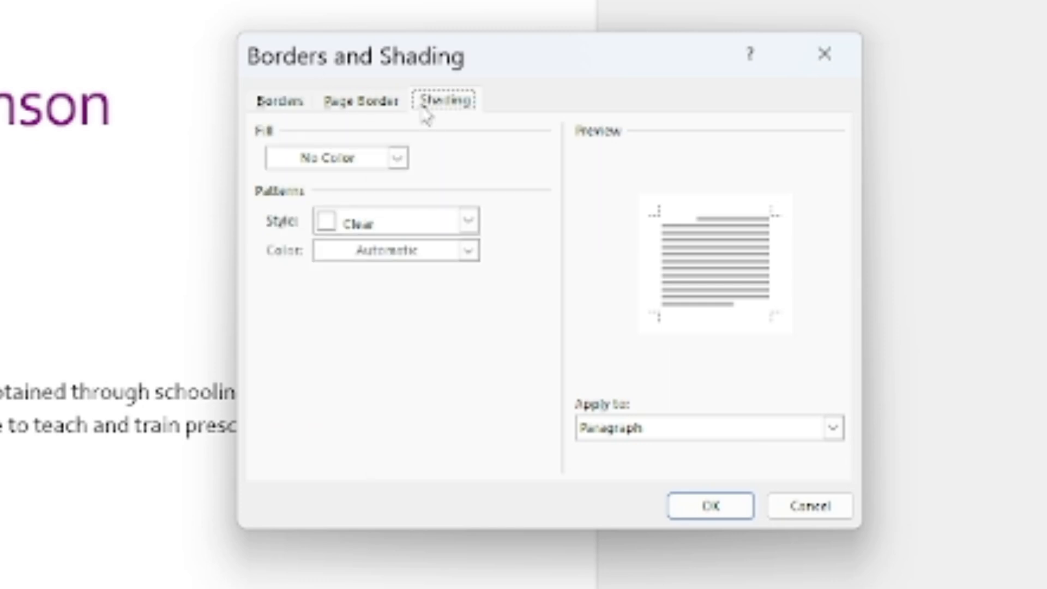
pyautogui.click(280, 110)
pyautogui.click(339, 112)
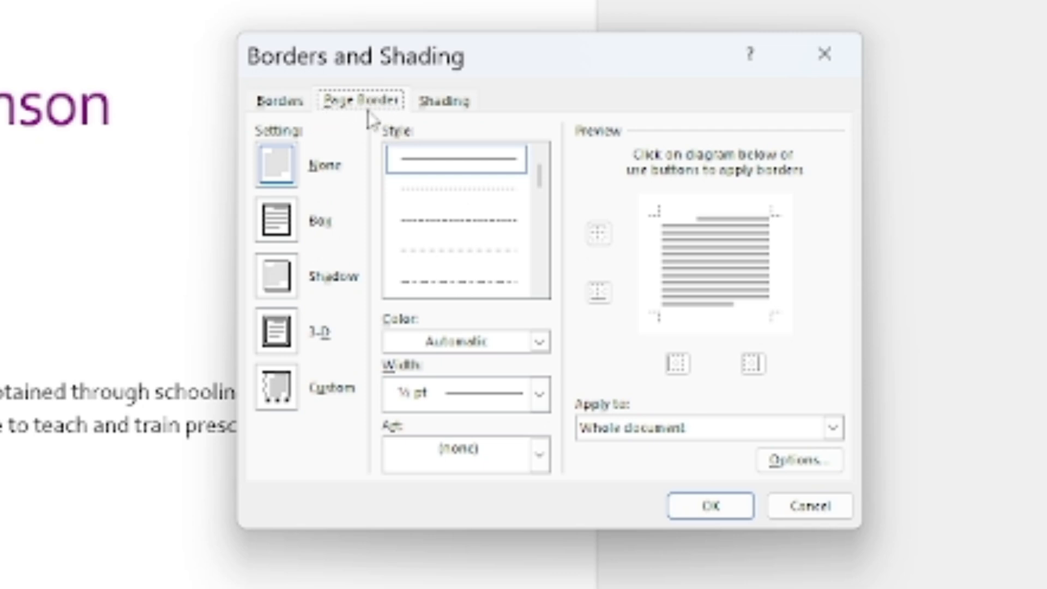
# Step: Set up a Box page border with a solid blue line 2 ¼ pt wide
pyautogui.click(278, 232)
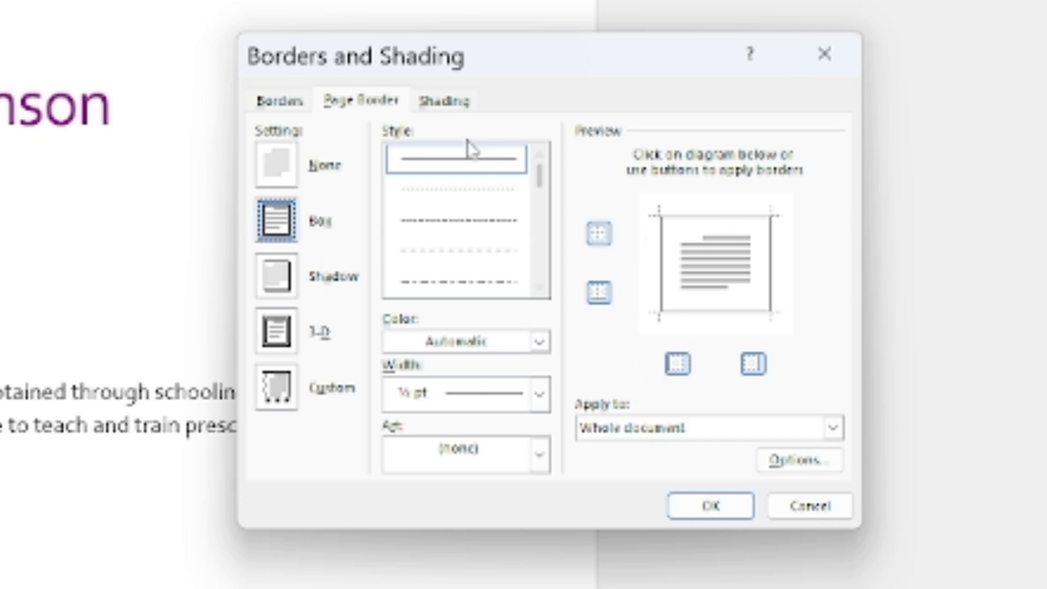
pyautogui.click(480, 170)
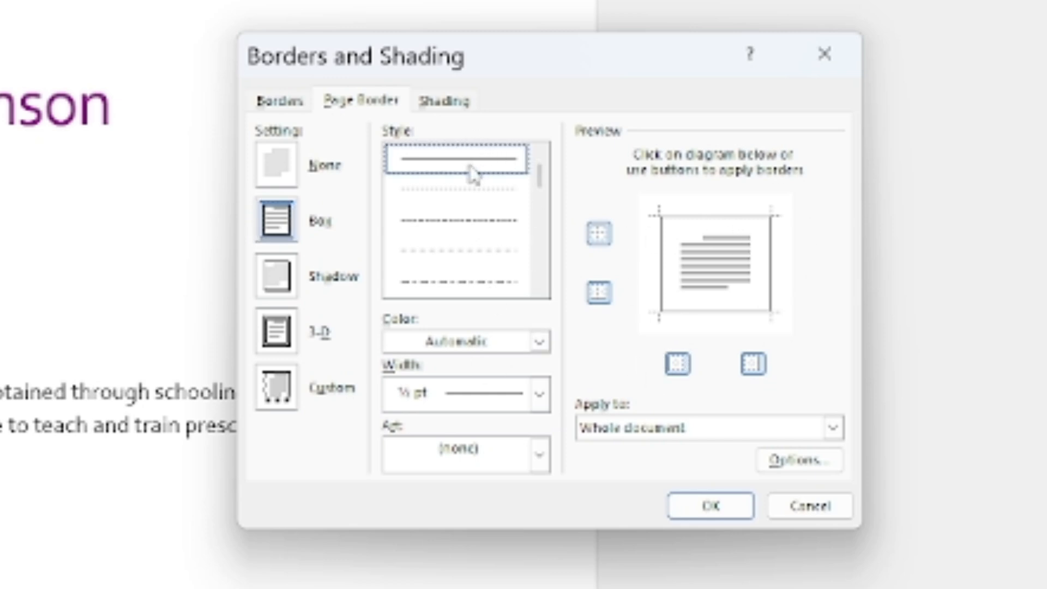
pyautogui.click(540, 342)
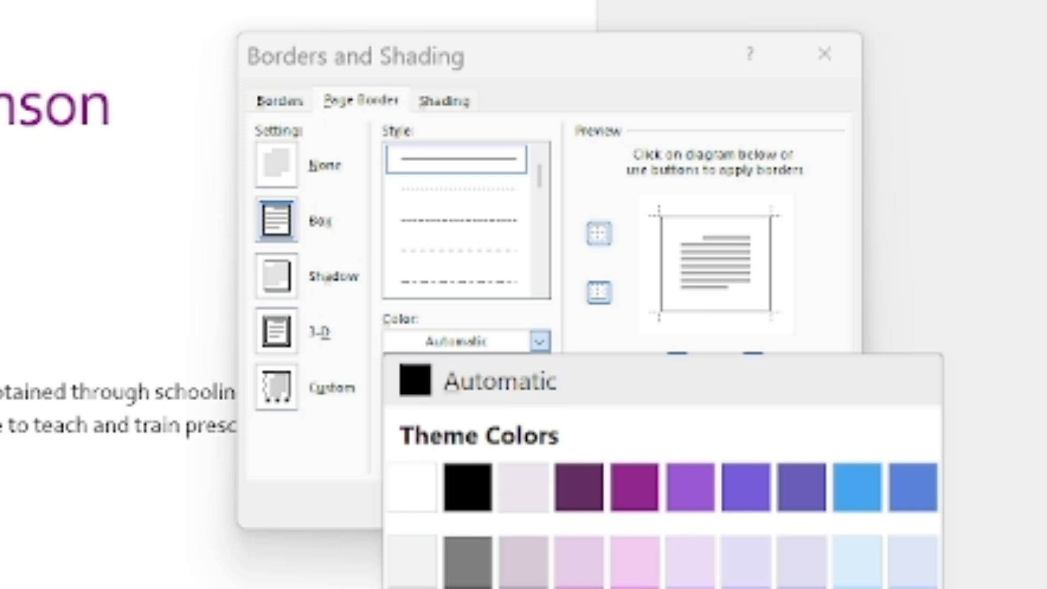
pyautogui.click(802, 588)
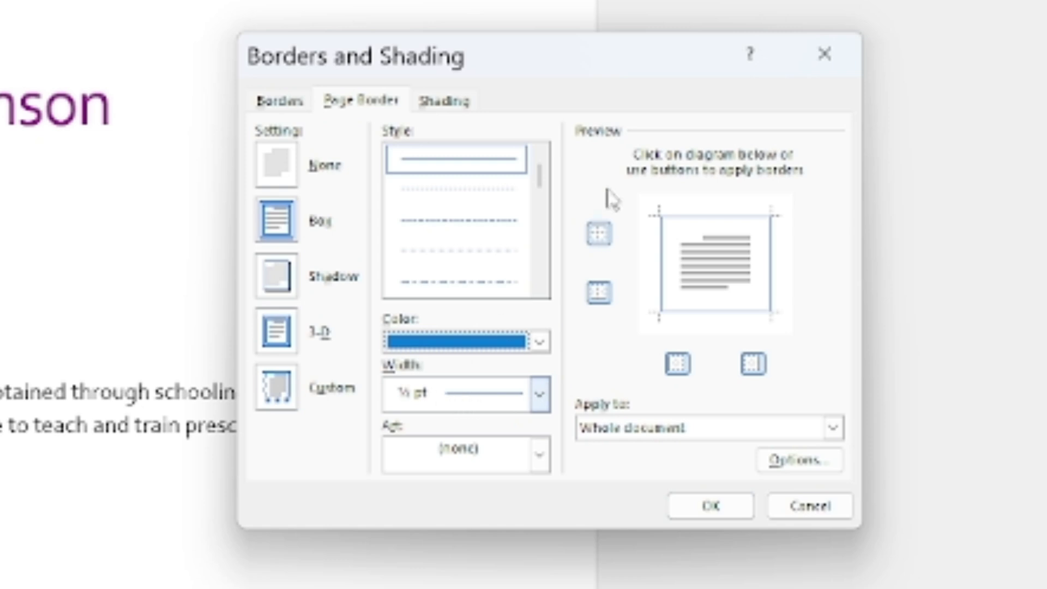
pyautogui.click(544, 402)
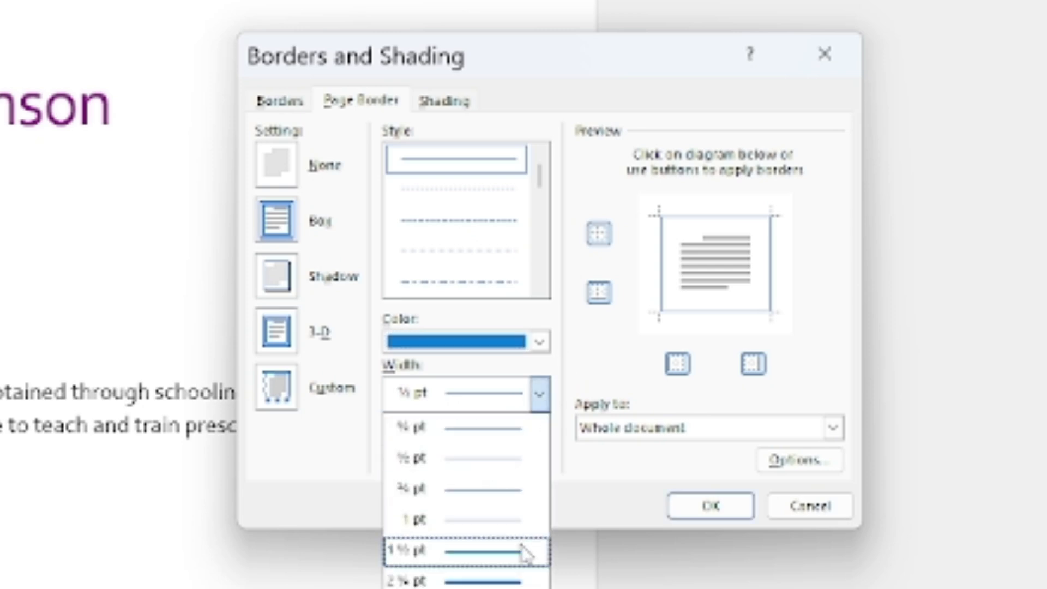
pyautogui.click(482, 582)
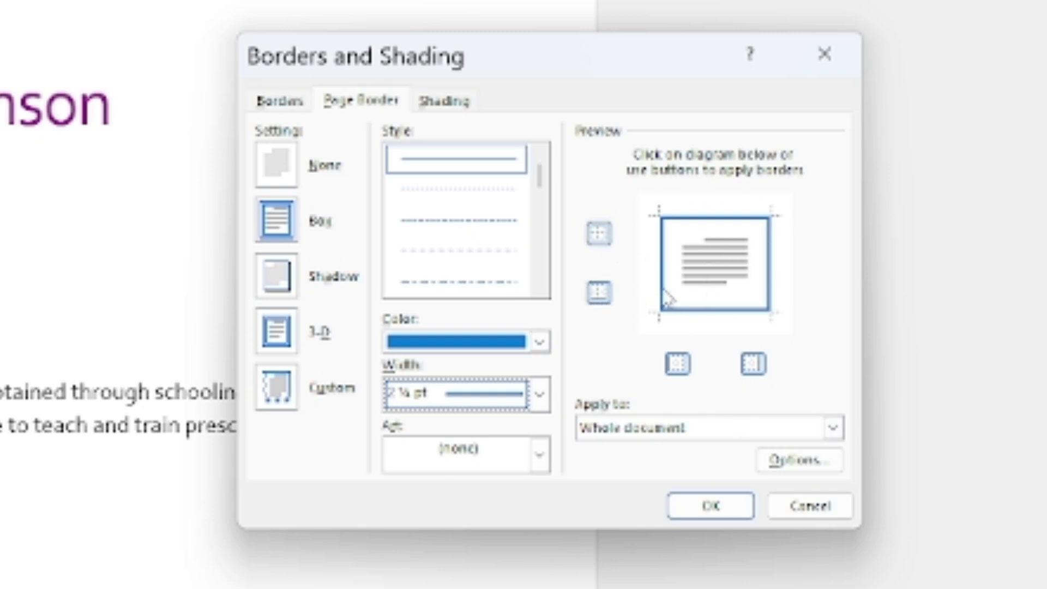
# Step: Apply the page border to the whole document and check it on both resume pages
pyautogui.click(832, 428)
pyautogui.click(643, 450)
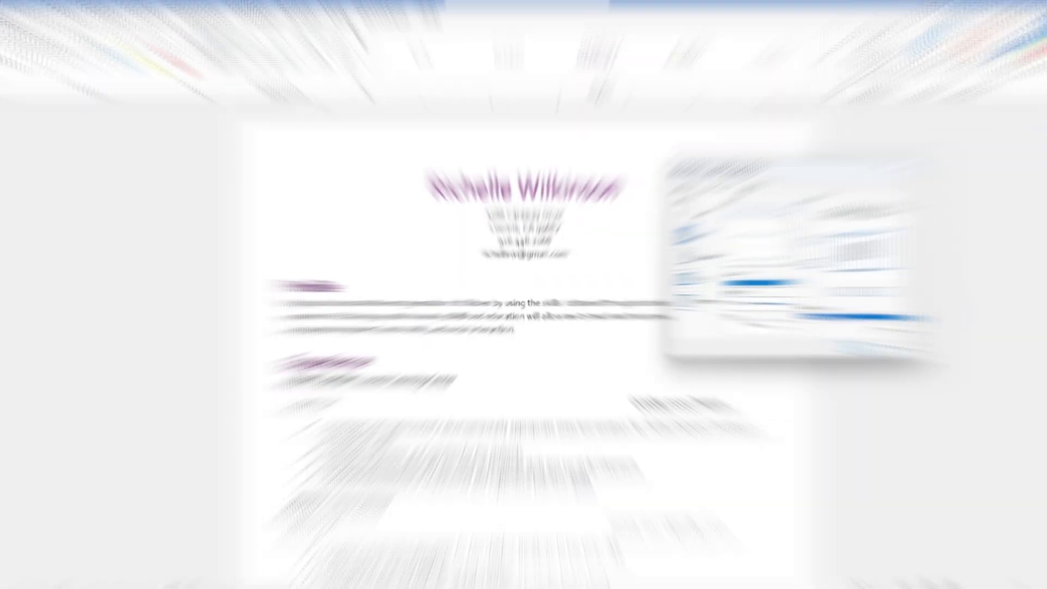
pyautogui.click(725, 512)
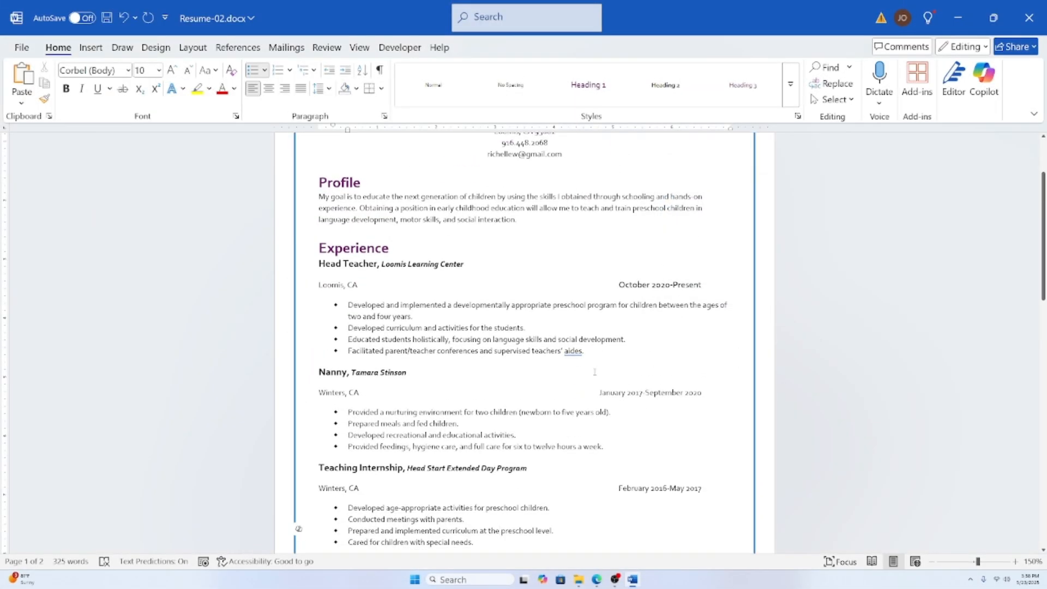
pyautogui.scroll(-5, 594, 372)
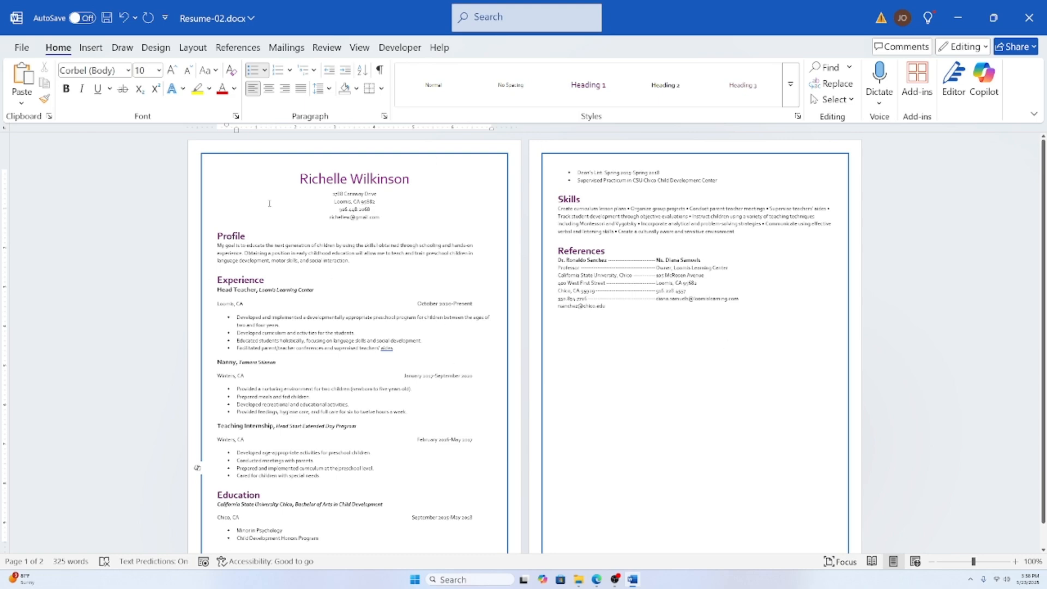
pyautogui.scroll(-1, 86, 392)
pyautogui.scroll(6, 439, 367)
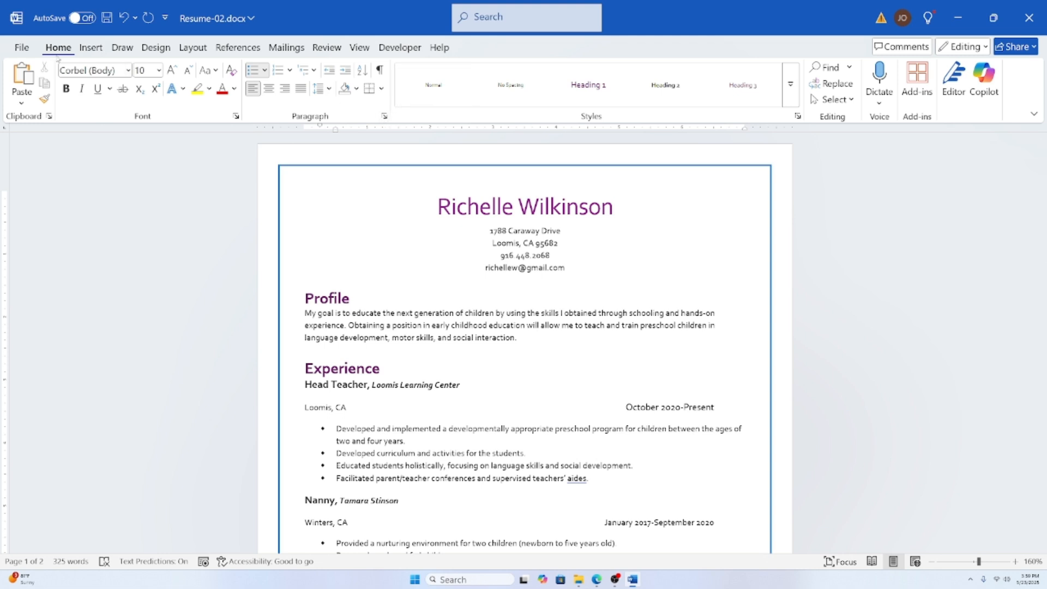
# Step: Try a Shadow page border with green fir tree art on the whole document and review it on both pages
pyautogui.click(382, 90)
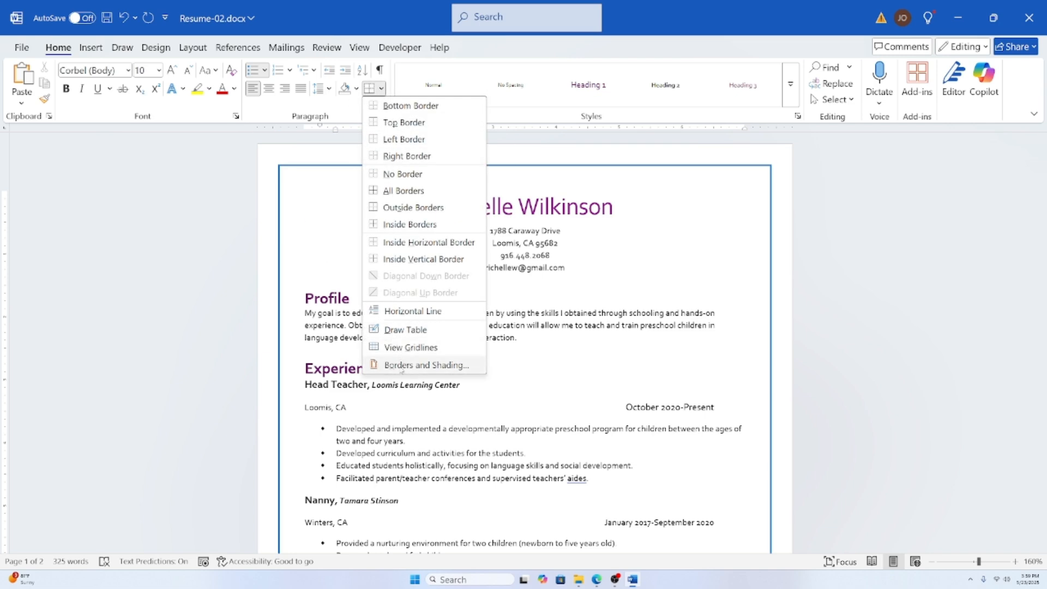
pyautogui.click(402, 365)
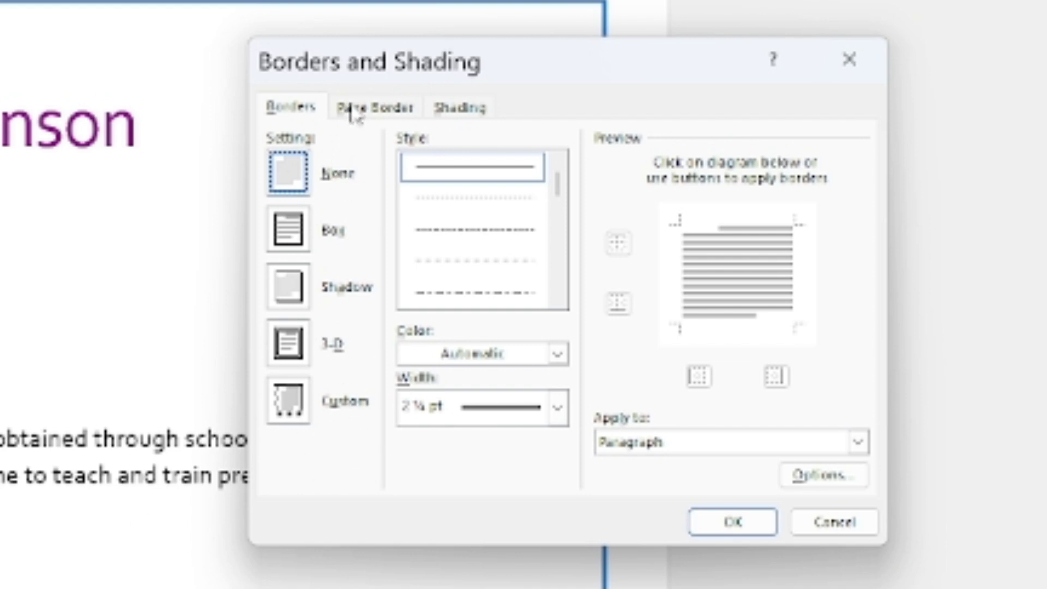
pyautogui.click(363, 115)
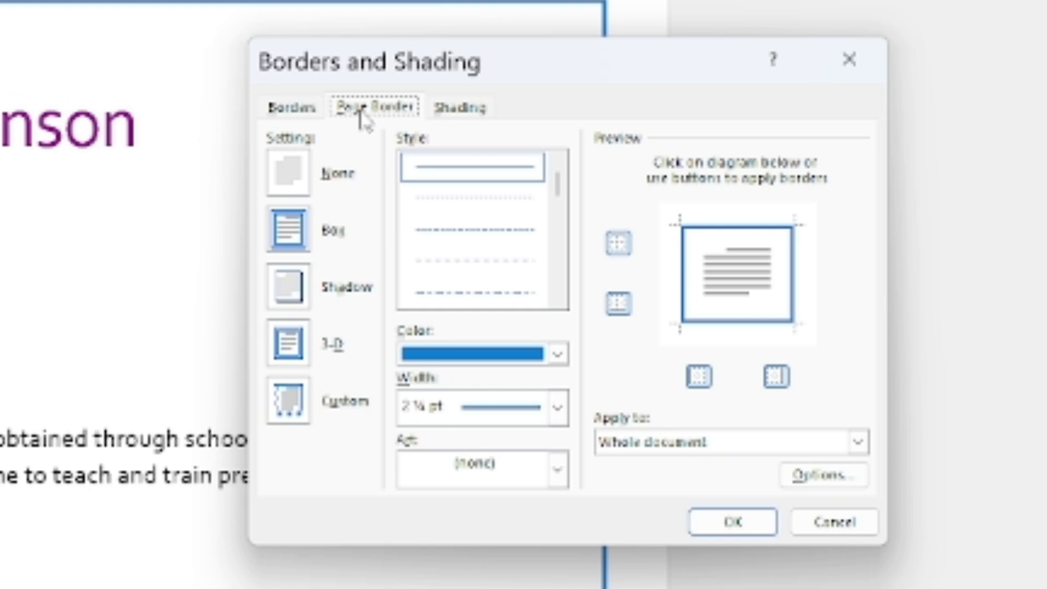
pyautogui.click(293, 302)
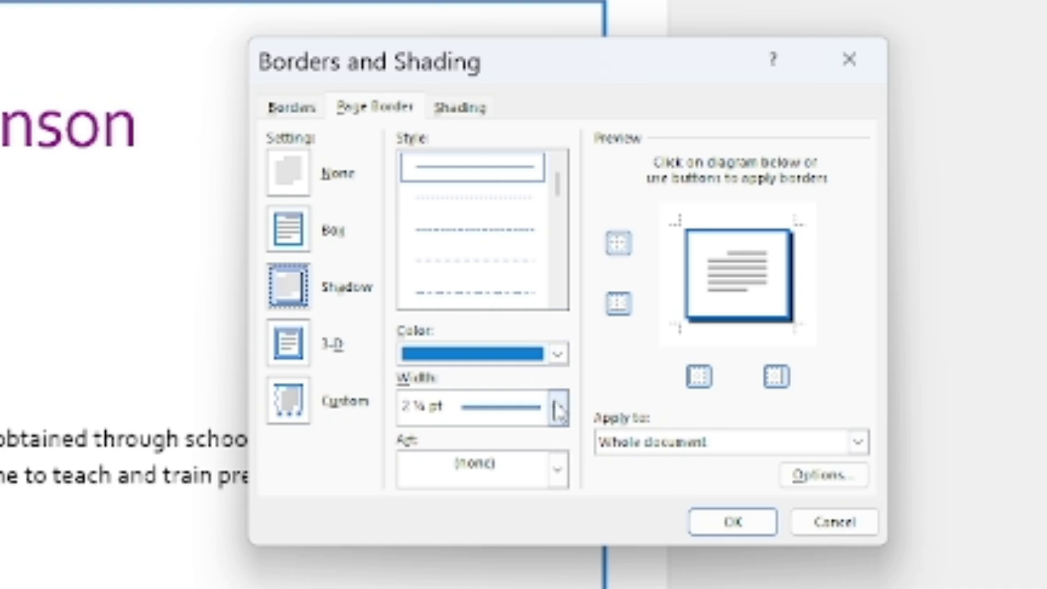
pyautogui.click(557, 469)
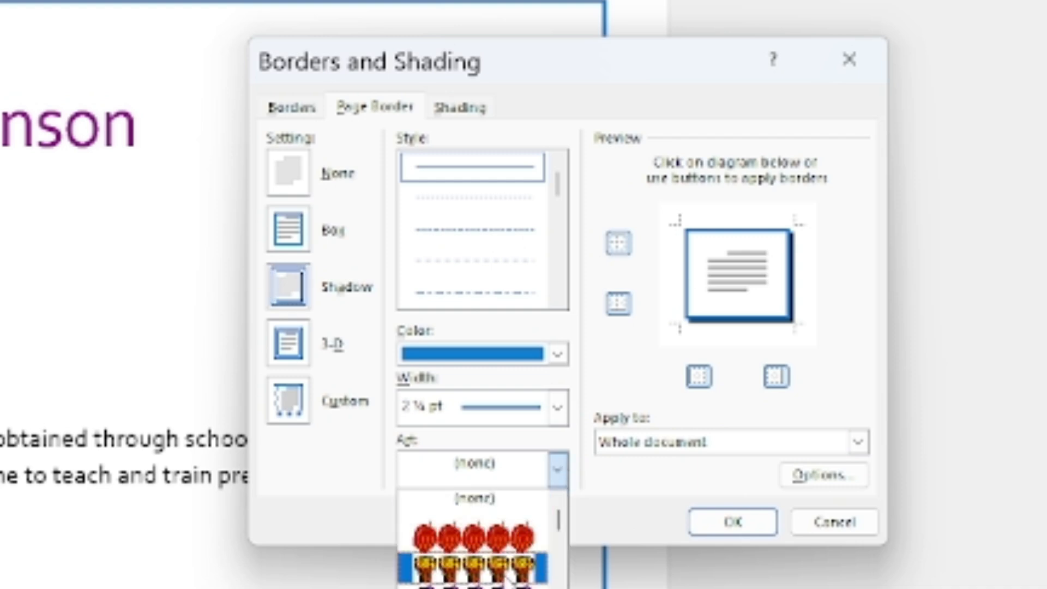
pyautogui.scroll(-5, 512, 543)
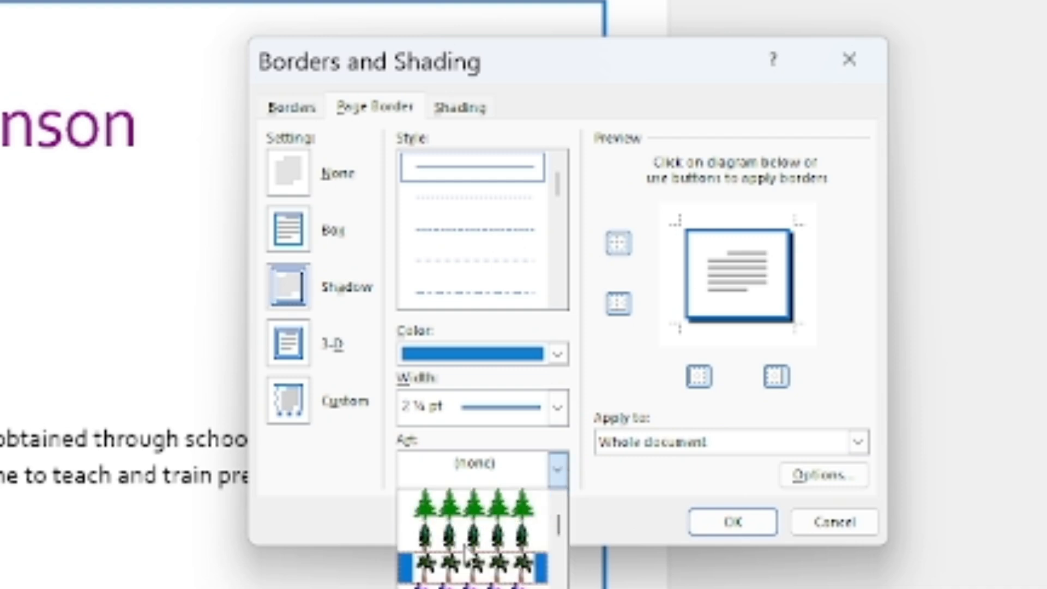
pyautogui.scroll(1, 448, 554)
pyautogui.click(448, 553)
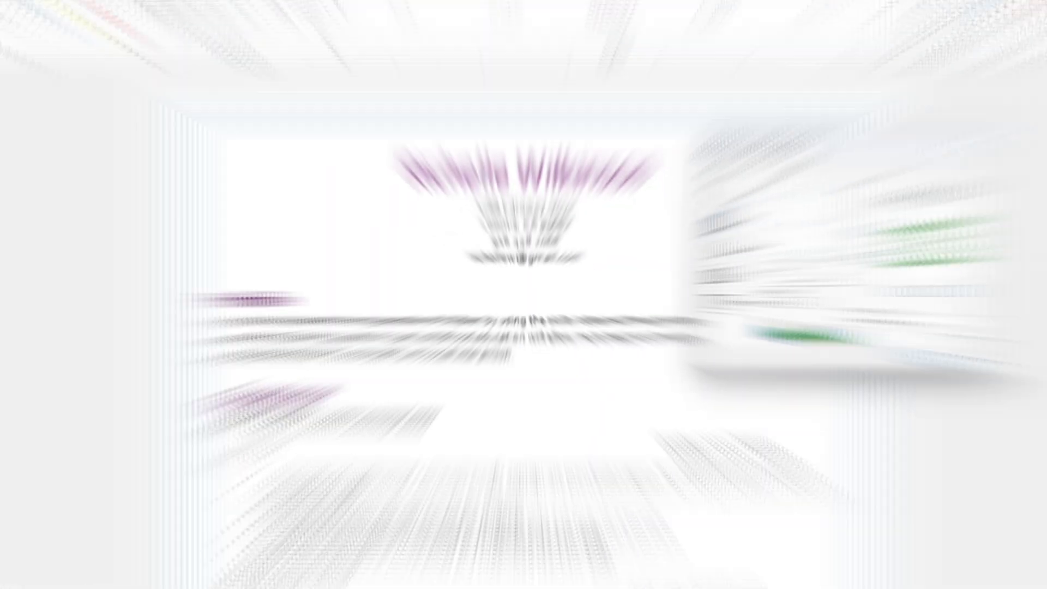
pyautogui.click(707, 518)
pyautogui.scroll(-6, 538, 398)
pyautogui.scroll(-8, 538, 398)
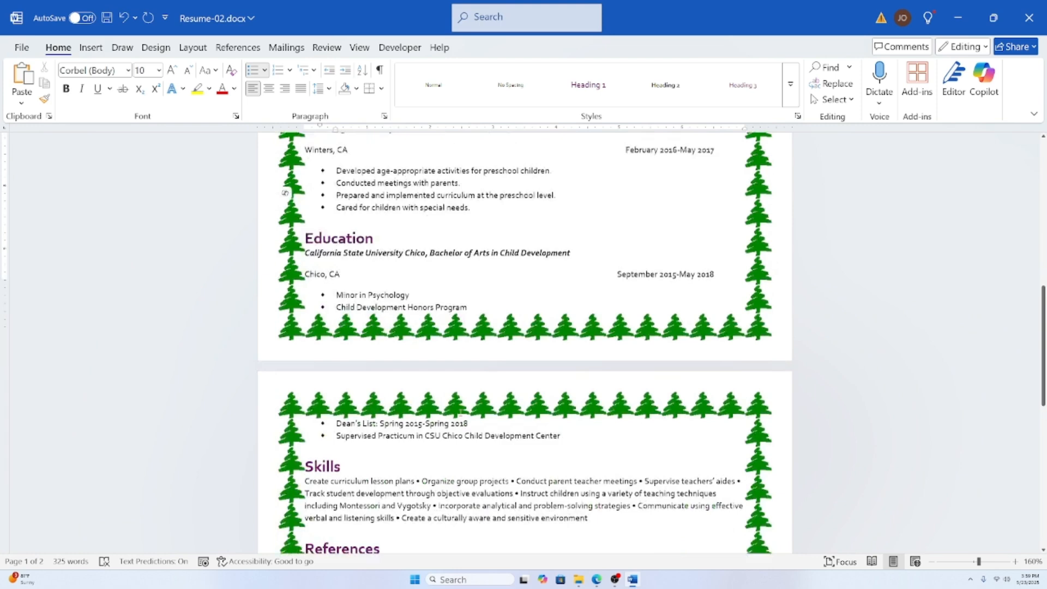
pyautogui.scroll(5, 343, 445)
pyautogui.scroll(7, 343, 446)
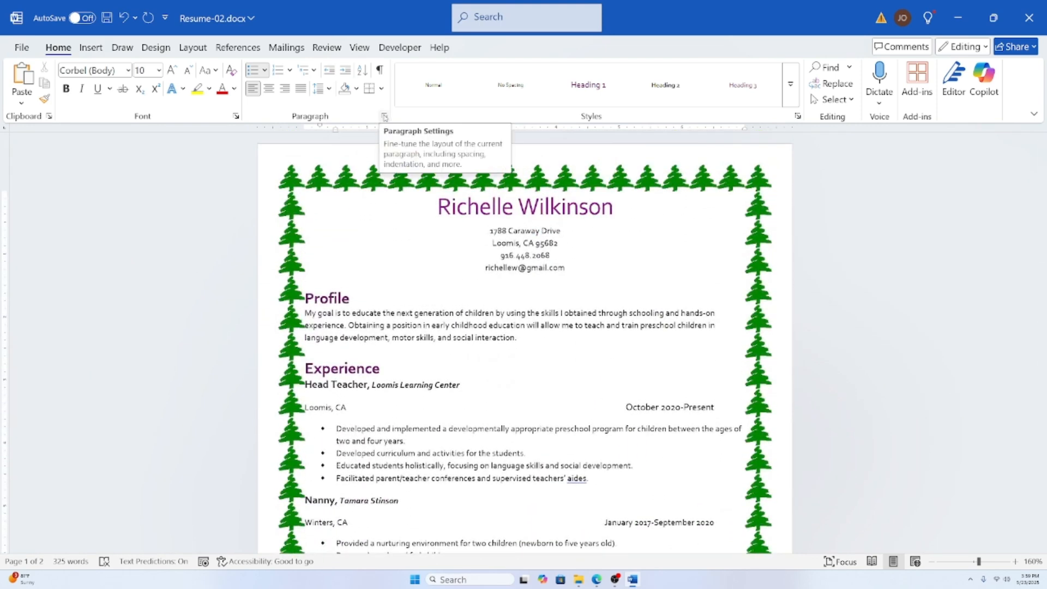
# Step: Undo the tree art page border and save the document
pyautogui.click(381, 89)
pyautogui.scroll(-2, 397, 113)
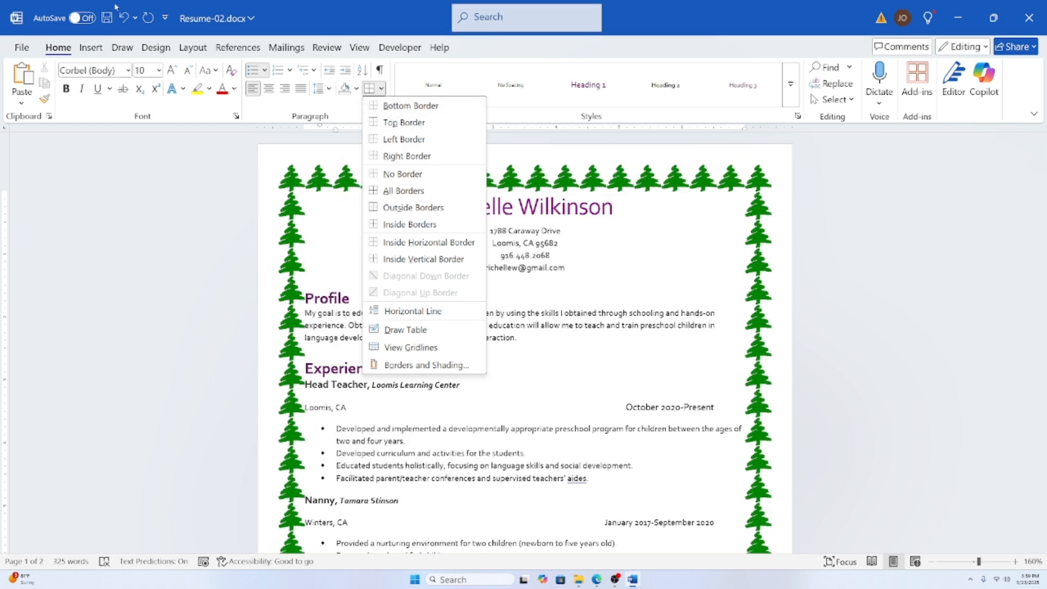
pyautogui.click(126, 20)
pyautogui.scroll(2, 512, 304)
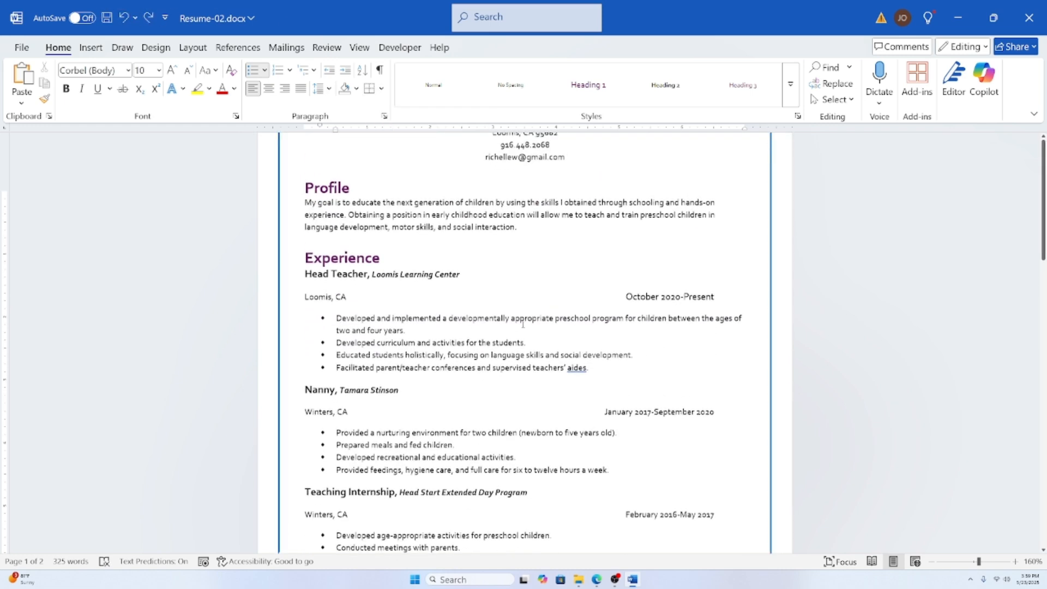
pyautogui.click(107, 18)
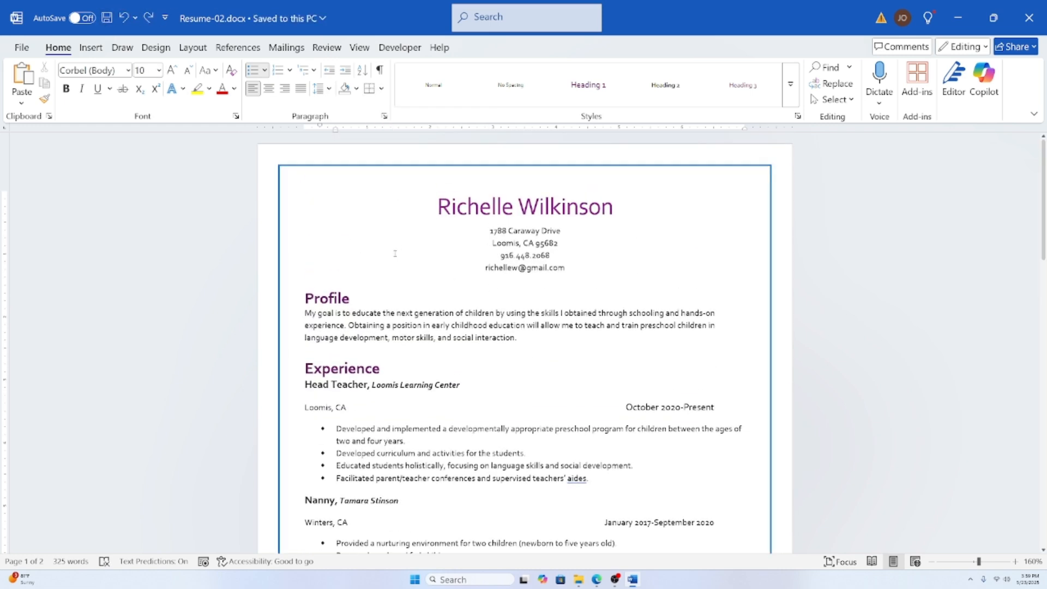
# Step: Select the Profile heading with its paragraph and open the Borders and Shading settings for them
pyautogui.click(584, 267)
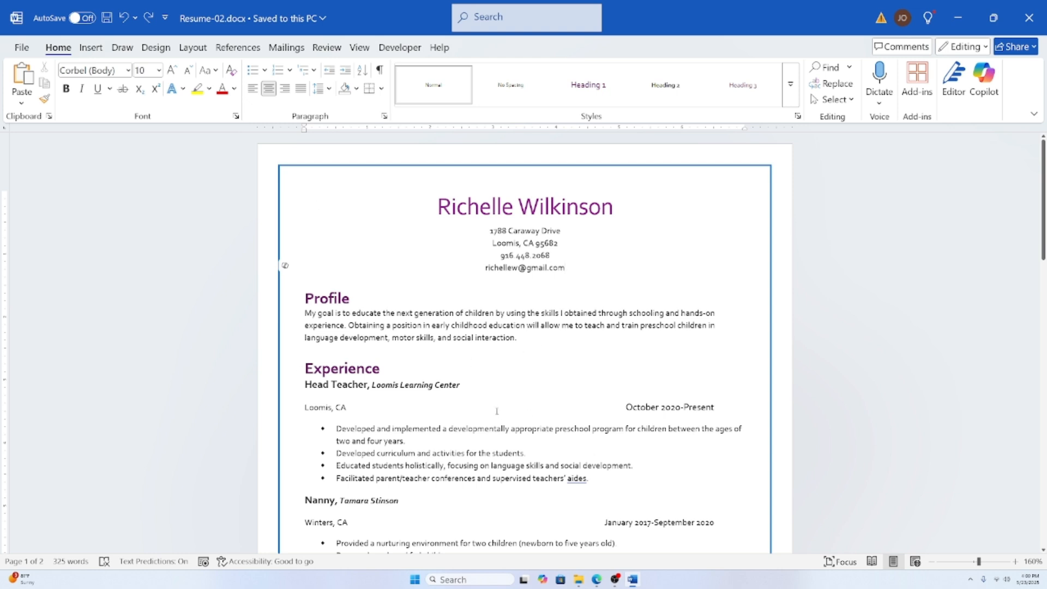
pyautogui.click(534, 338)
pyautogui.moveTo(523, 339); pyautogui.dragTo(304, 297)
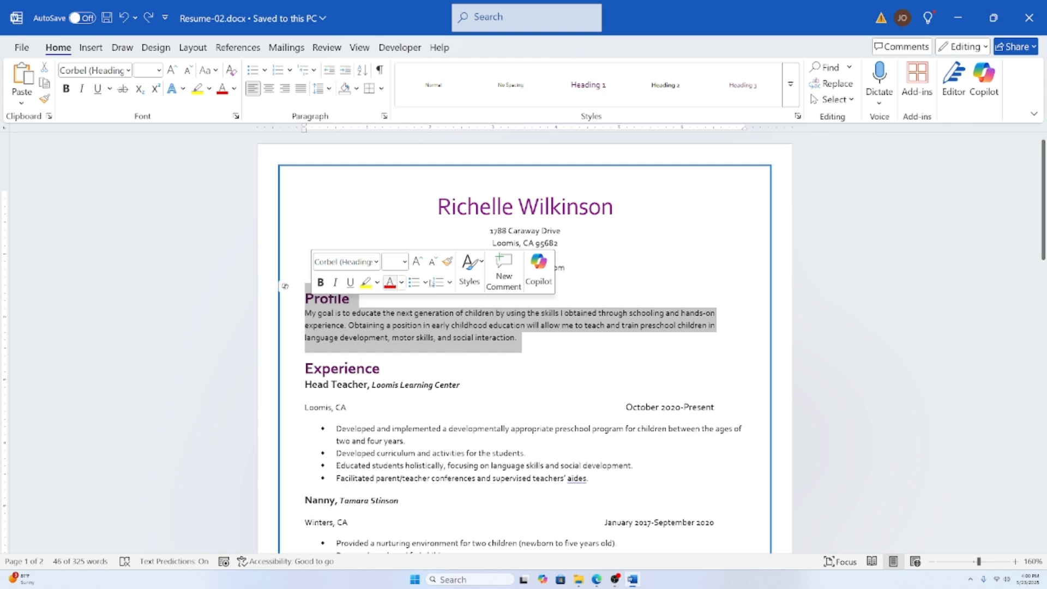
pyautogui.click(380, 71)
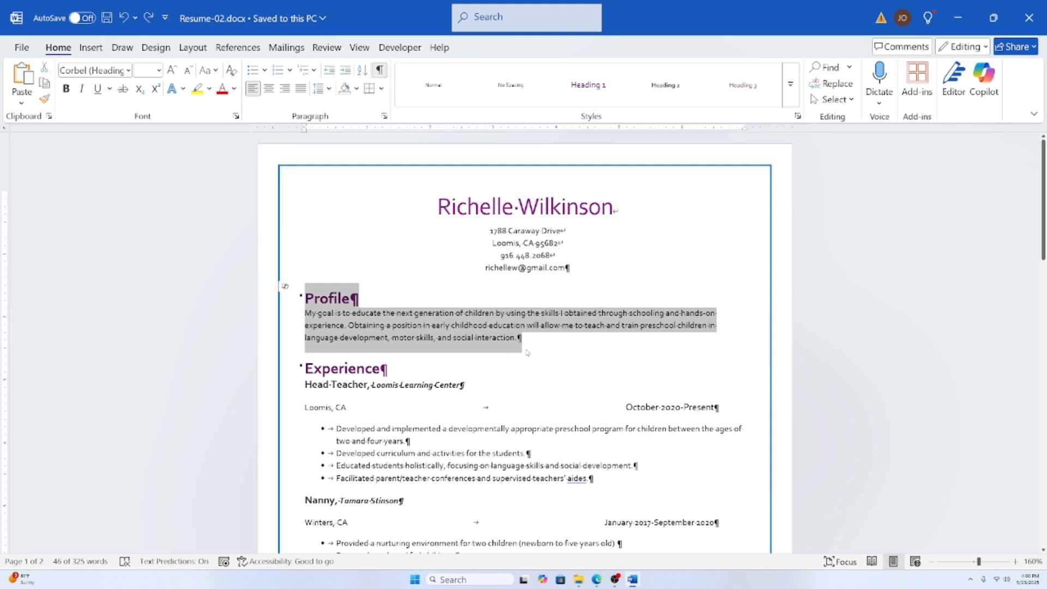
pyautogui.click(379, 71)
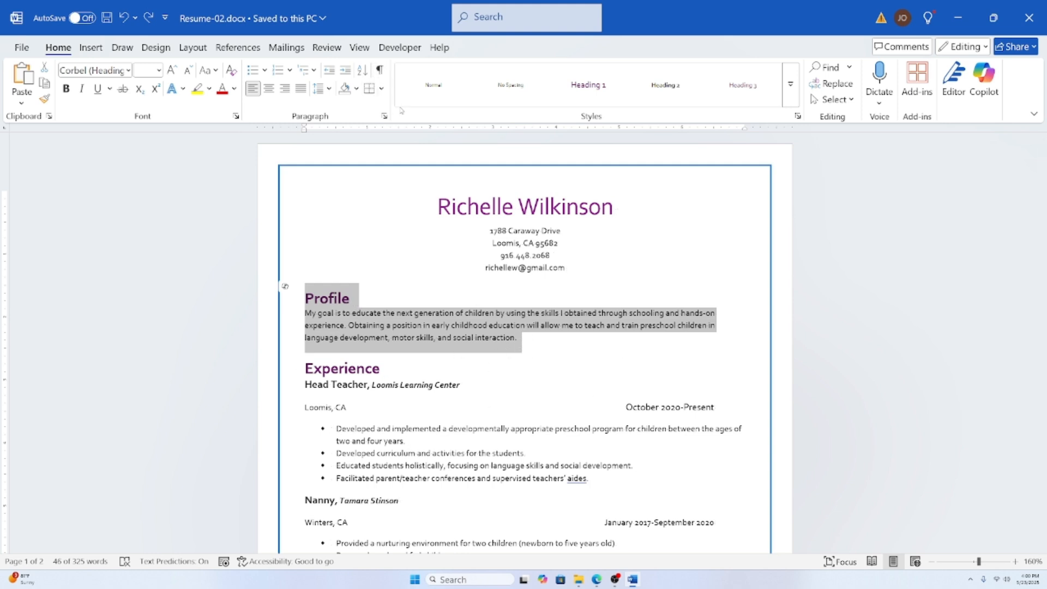
pyautogui.click(382, 89)
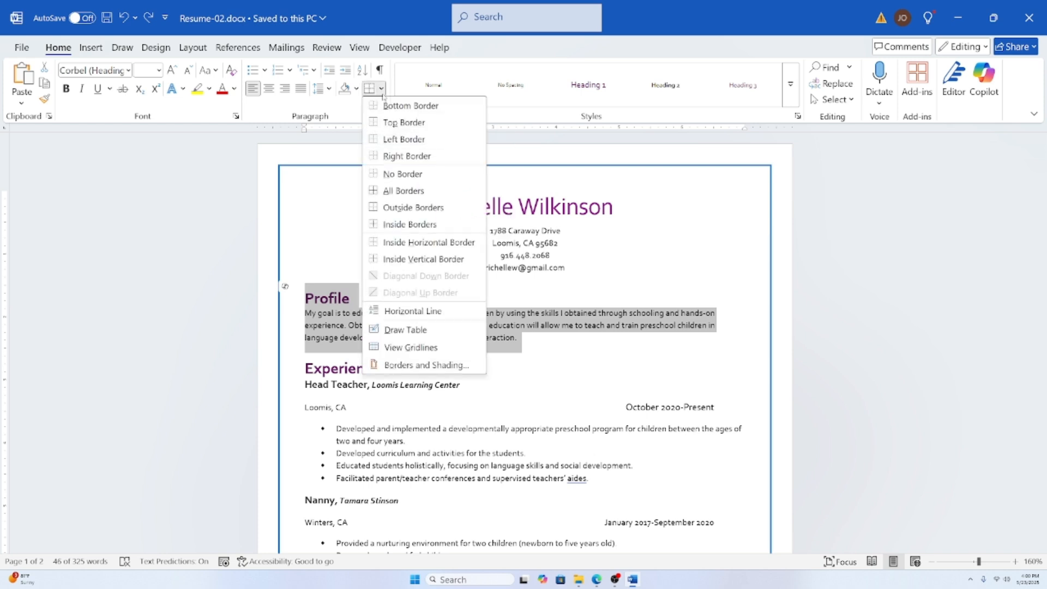
pyautogui.click(435, 361)
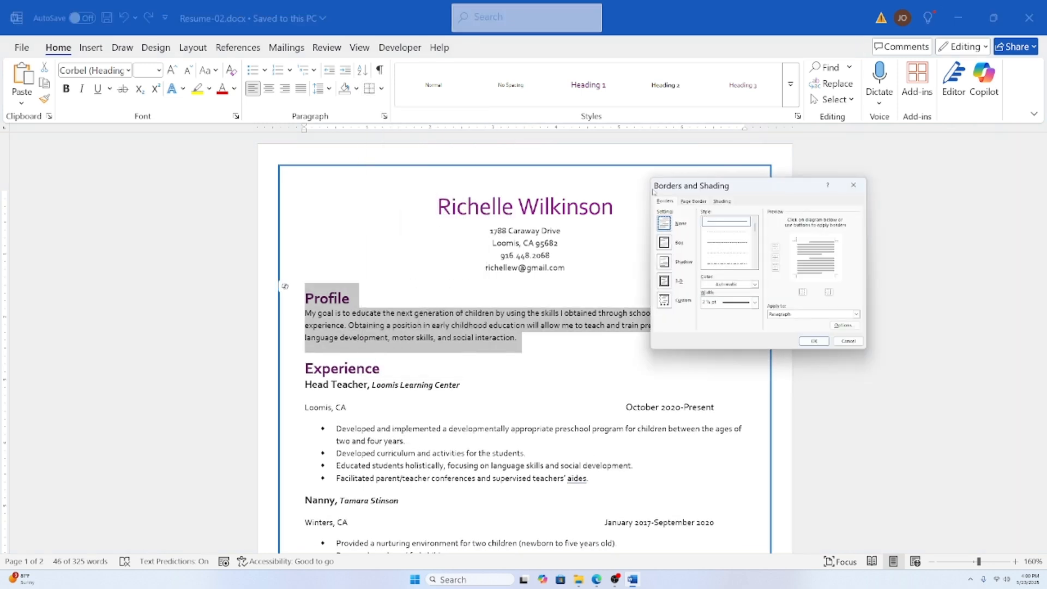
pyautogui.moveTo(760, 182); pyautogui.dragTo(816, 131)
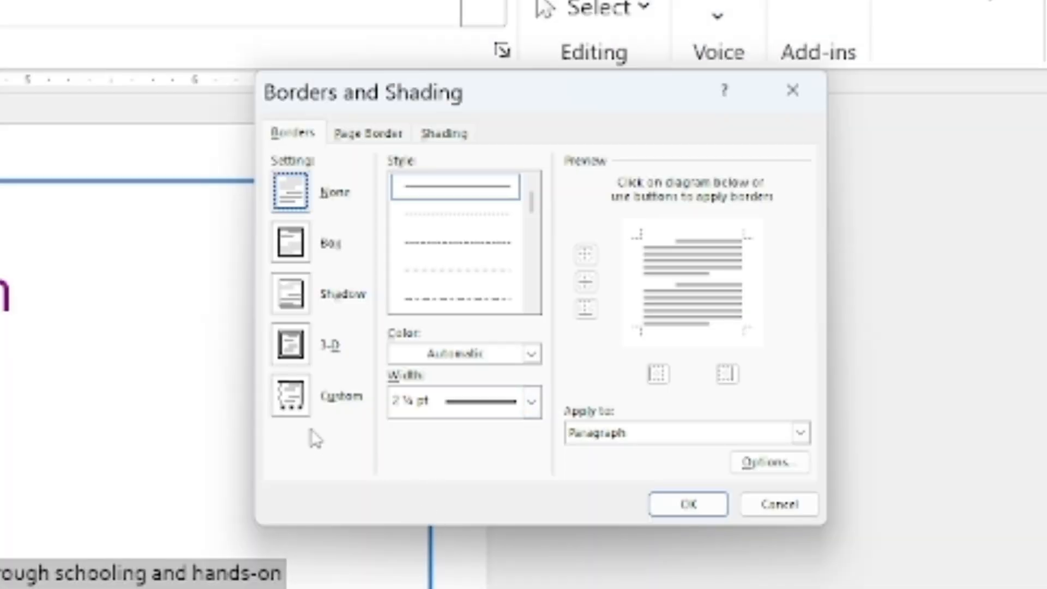
# Step: Set up a Shadow border for the Profile section with a solid blue line 1 pt wide
pyautogui.click(291, 301)
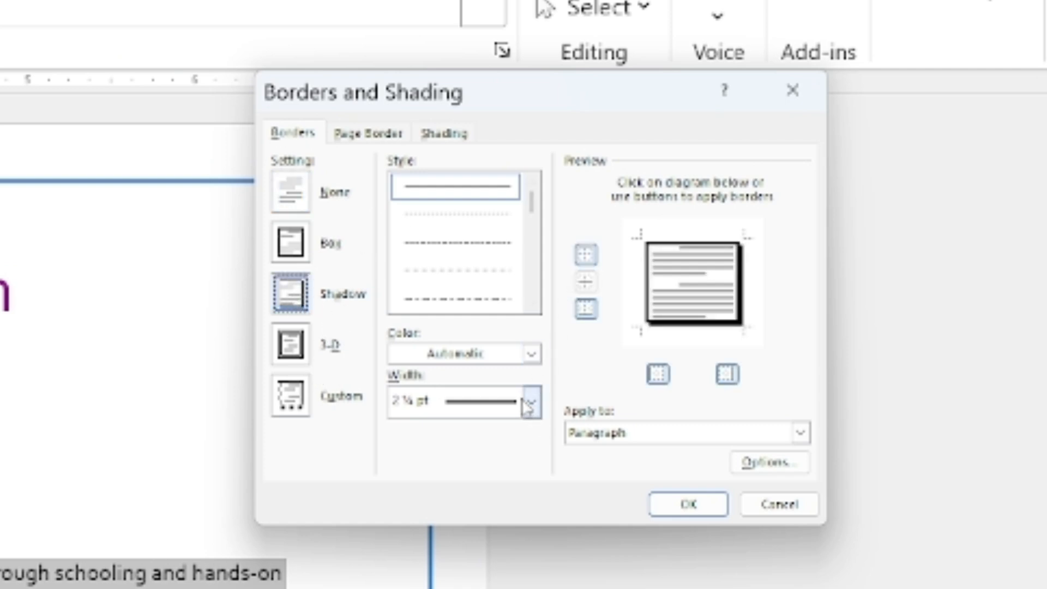
pyautogui.click(438, 185)
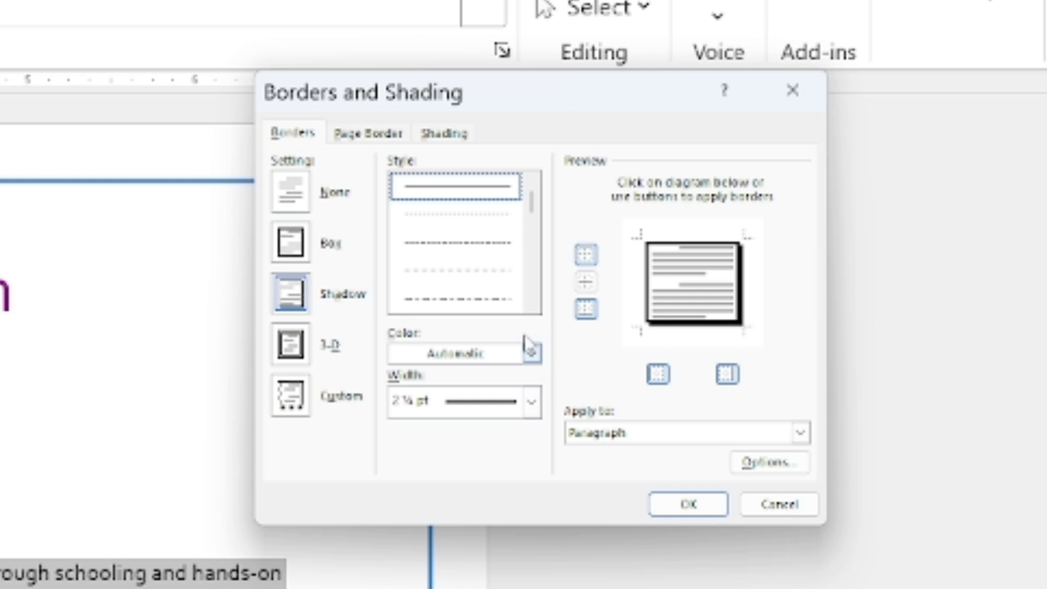
pyautogui.click(531, 354)
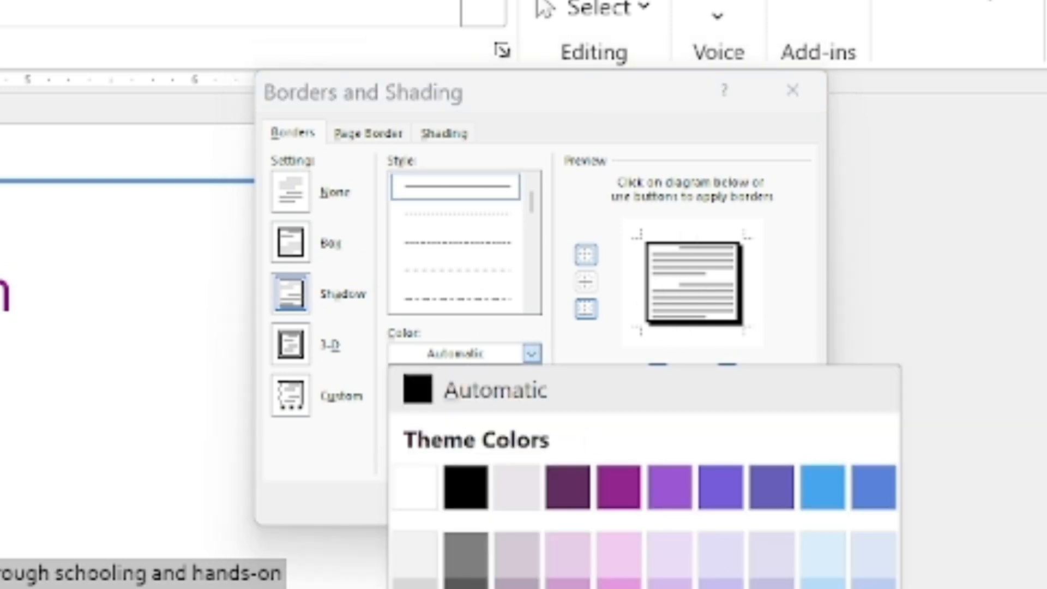
pyautogui.click(823, 588)
pyautogui.click(532, 410)
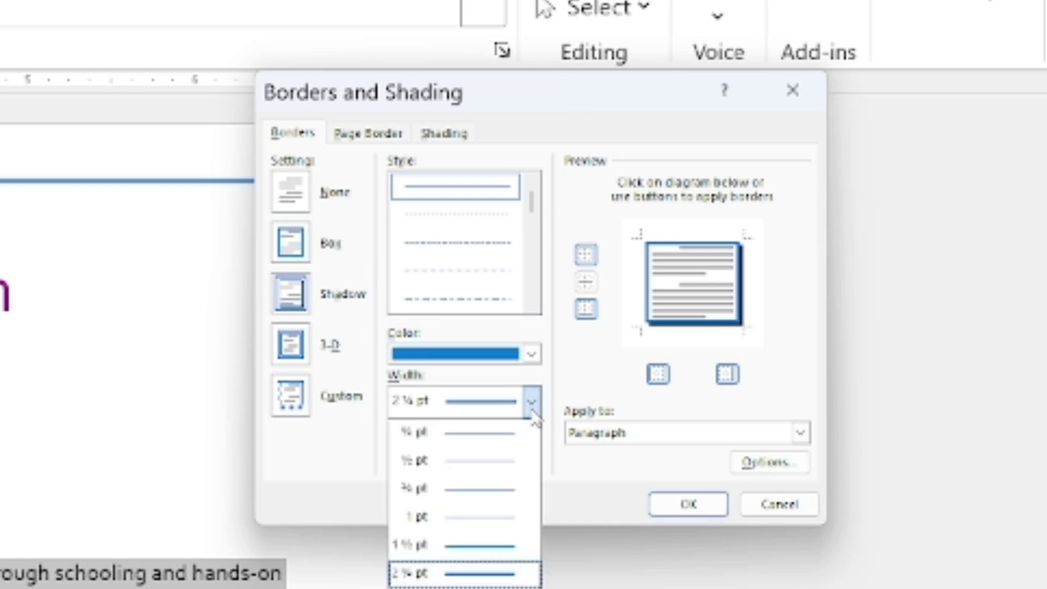
pyautogui.click(481, 515)
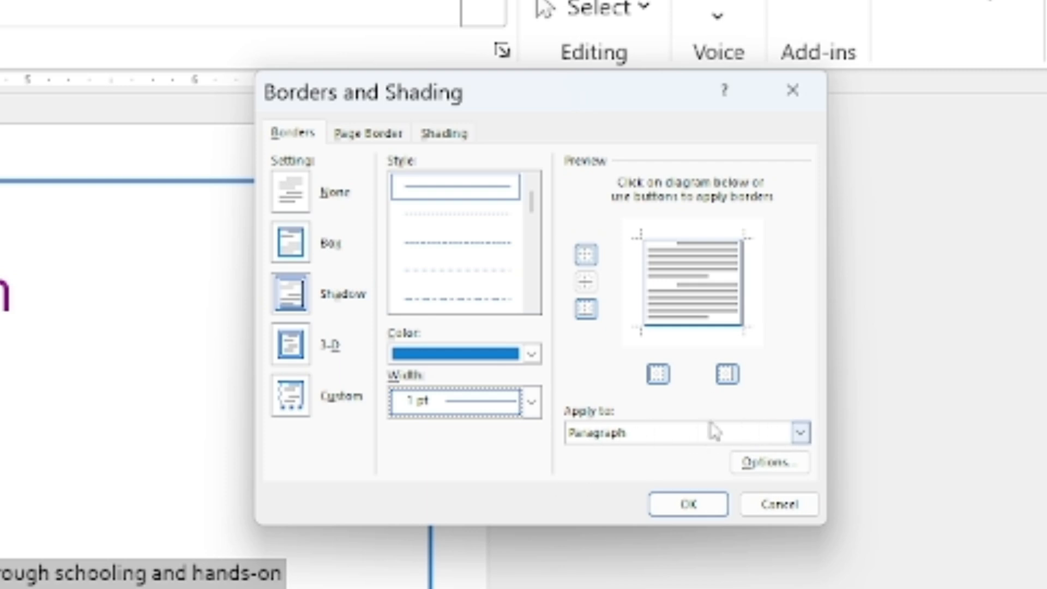
# Step: Compare the Text and Paragraph border scopes and apply the border to the Profile section as Paragraph
pyautogui.click(739, 433)
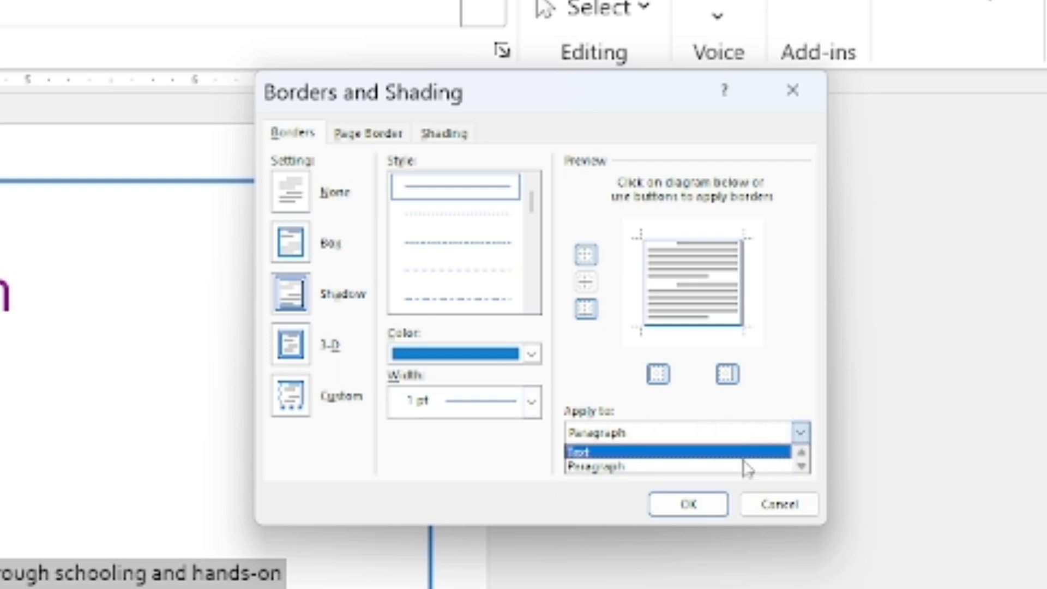
pyautogui.click(704, 467)
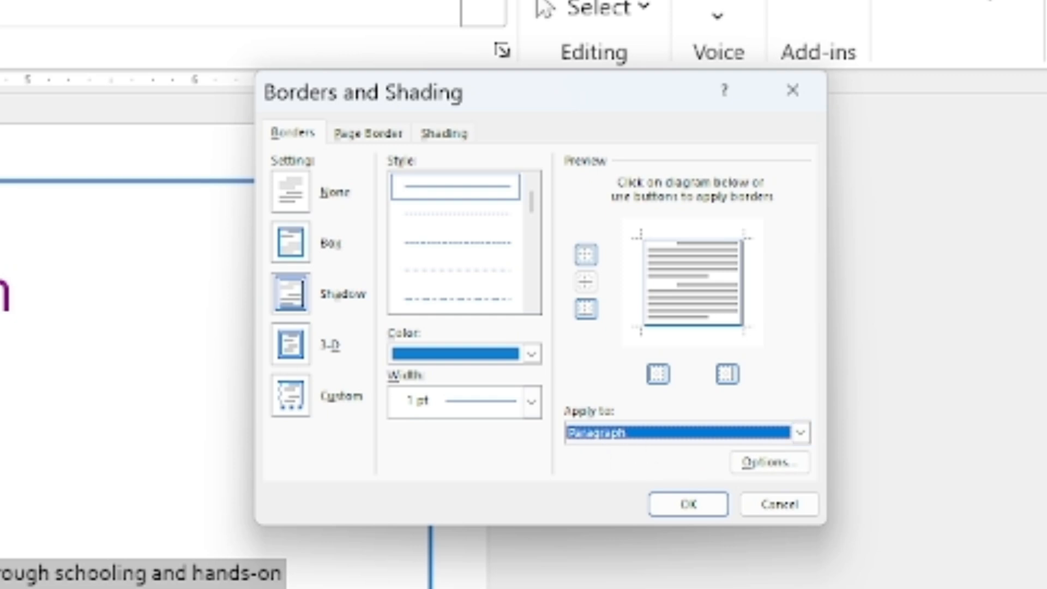
pyautogui.click(801, 433)
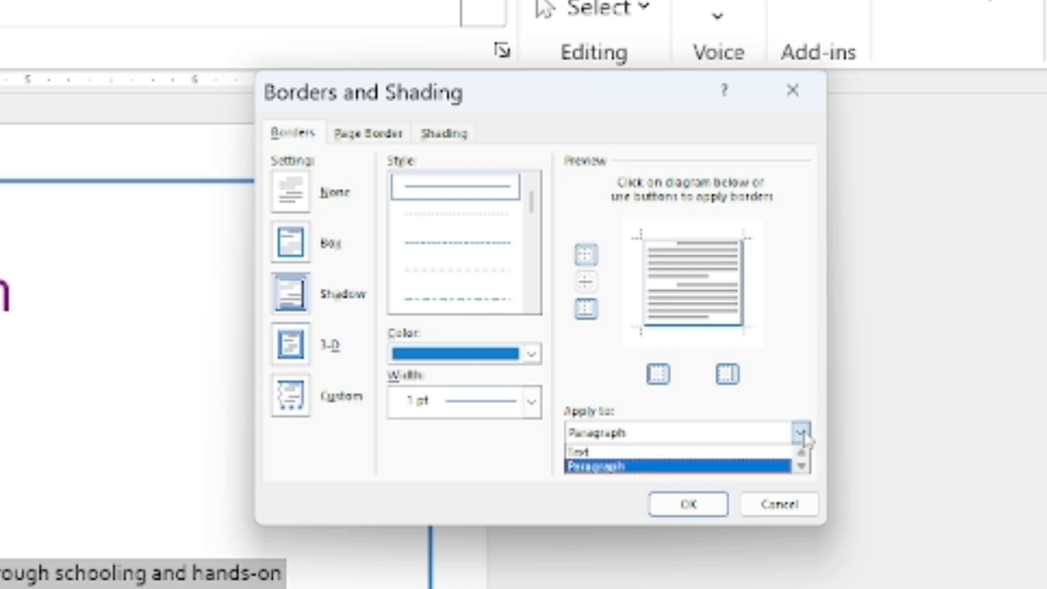
pyautogui.click(717, 453)
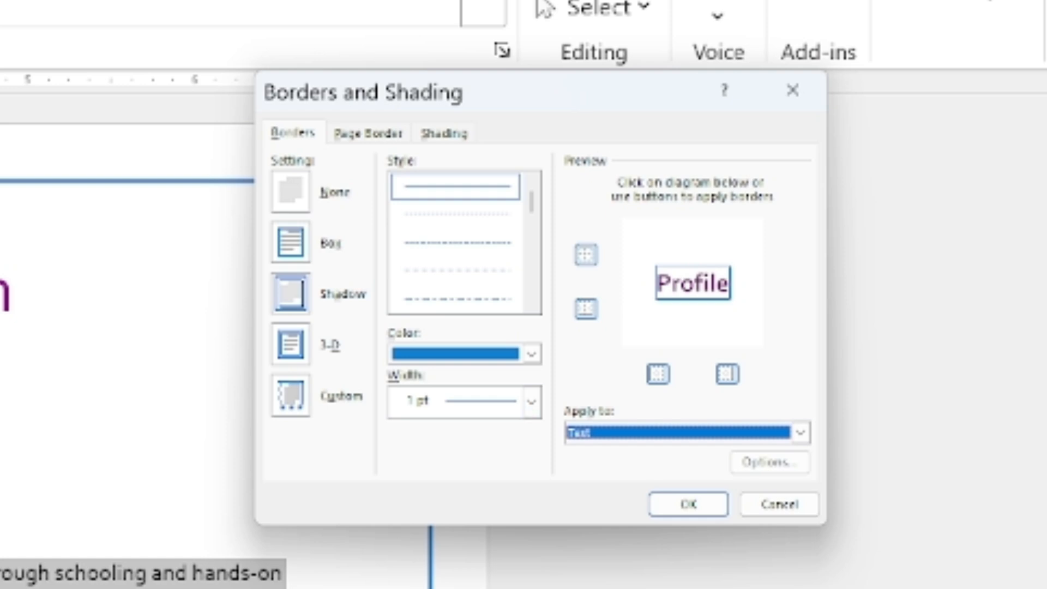
pyautogui.click(800, 433)
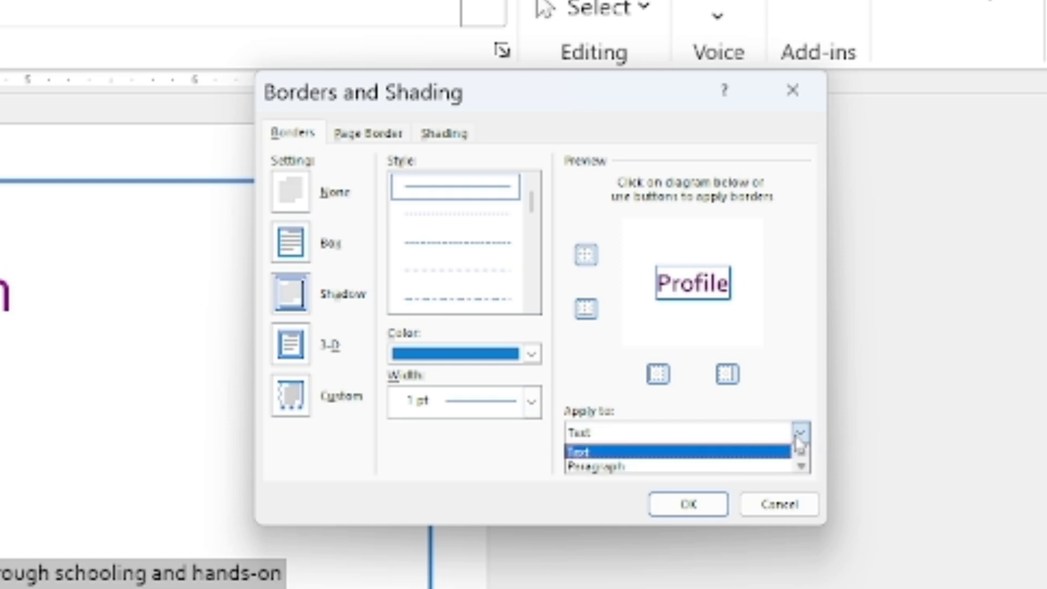
pyautogui.click(615, 467)
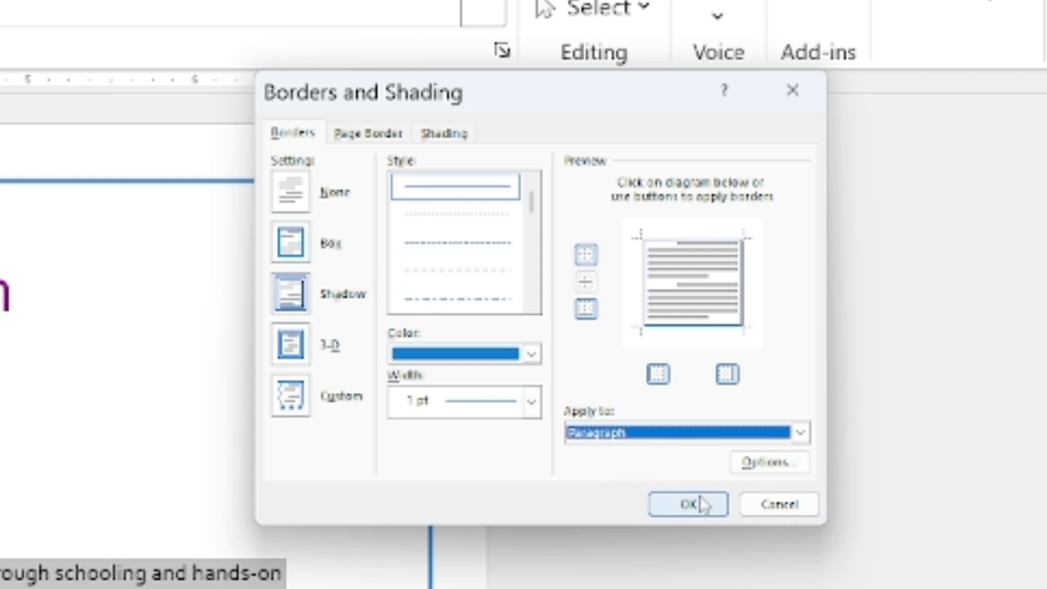
pyautogui.click(704, 504)
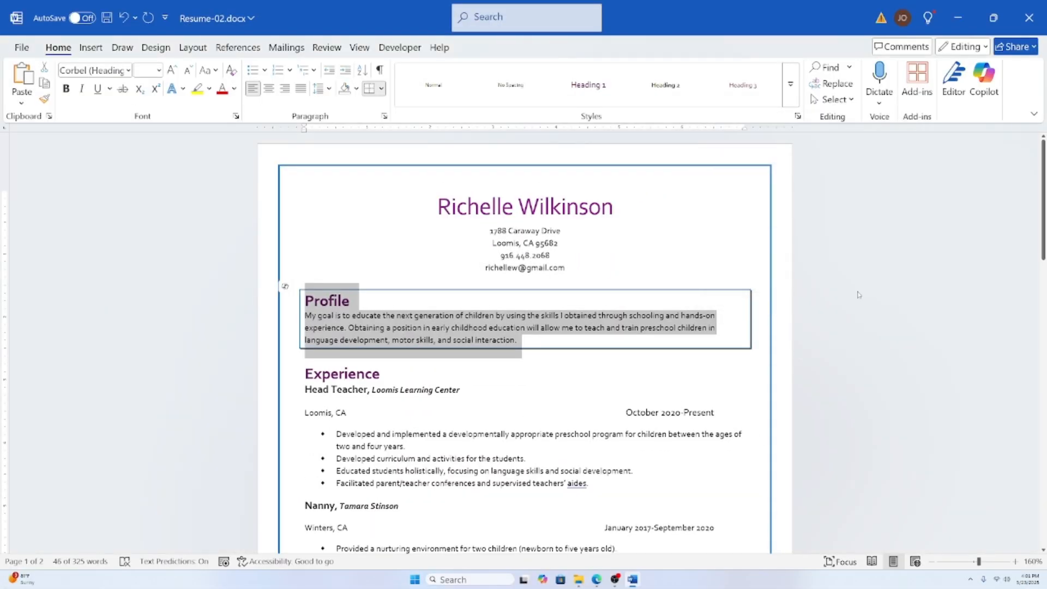
# Step: Examine the Profile section's new border against the rest of the resume page
pyautogui.click(601, 356)
pyautogui.scroll(-4, 464, 389)
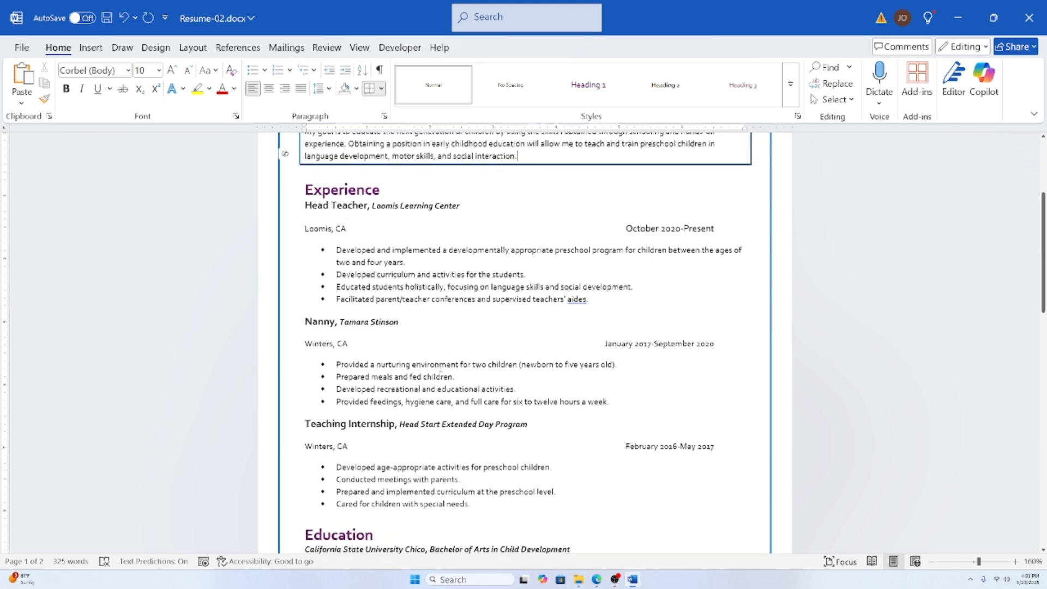
pyautogui.scroll(4, 464, 390)
pyautogui.click(426, 365)
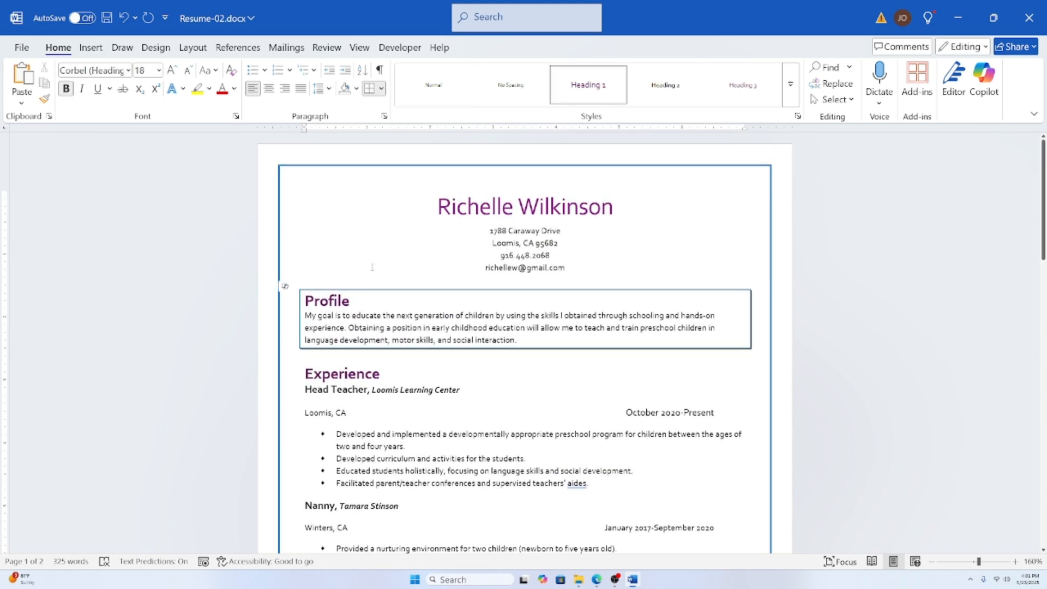
pyautogui.scroll(-3, 453, 332)
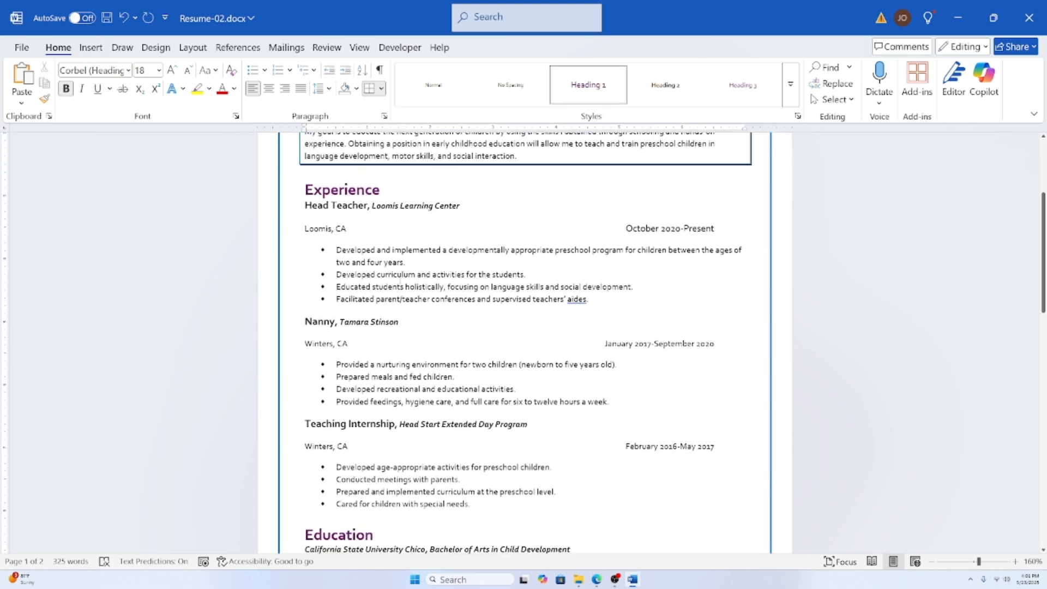
pyautogui.scroll(-3, 425, 281)
pyautogui.scroll(5, 448, 286)
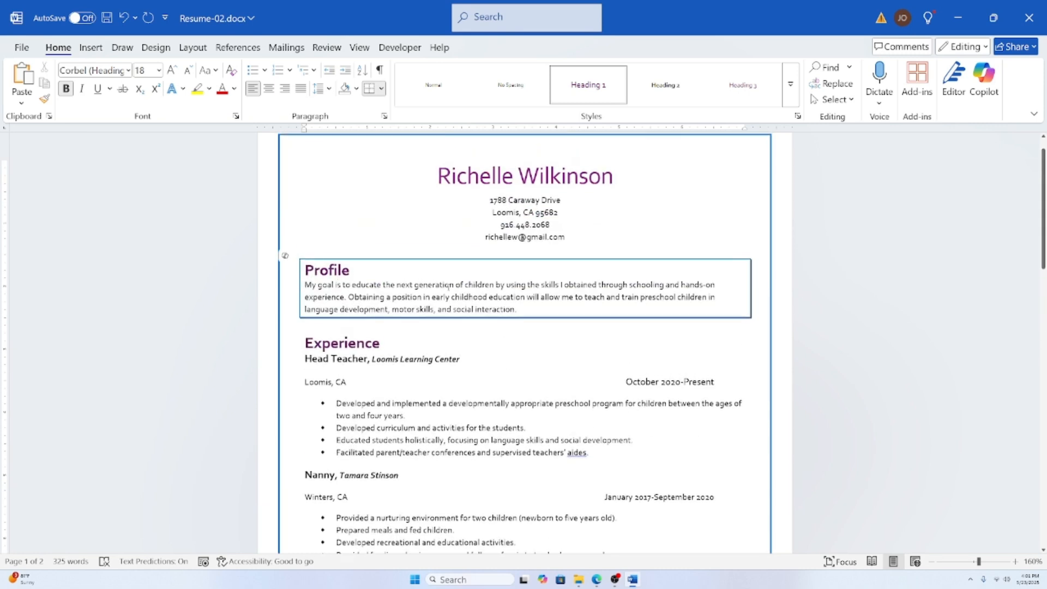
pyautogui.click(598, 309)
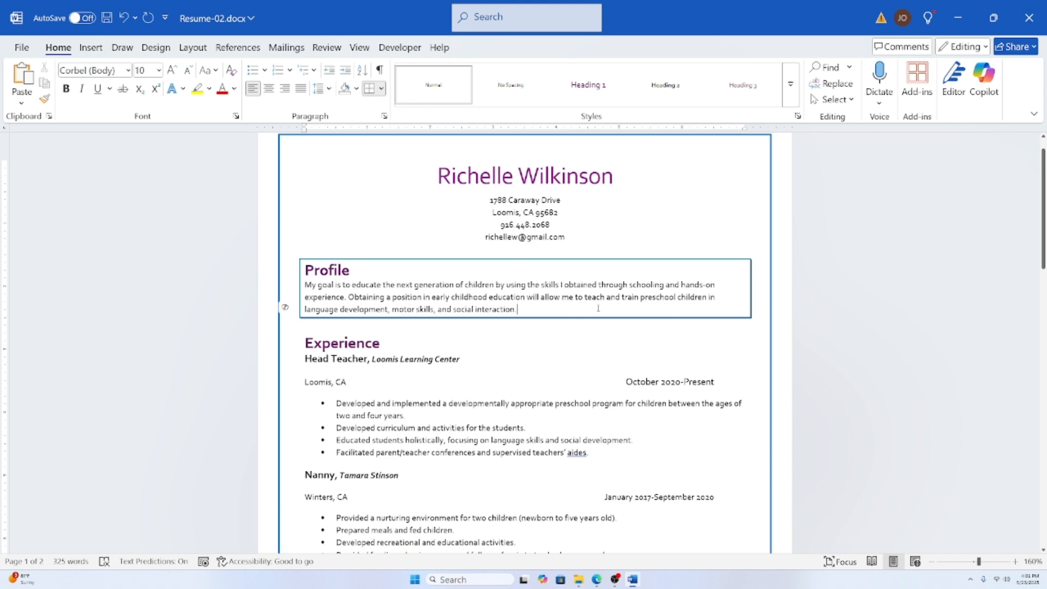
pyautogui.scroll(1, 598, 308)
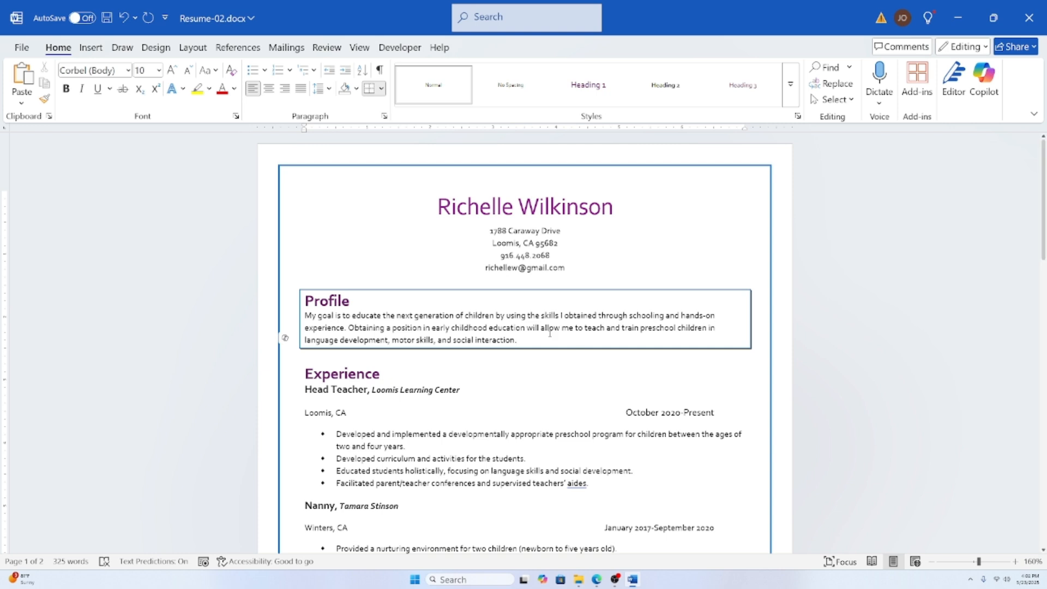
# Step: Insert the built-in Blank header and return to the resume's body text to review the page
pyautogui.click(91, 48)
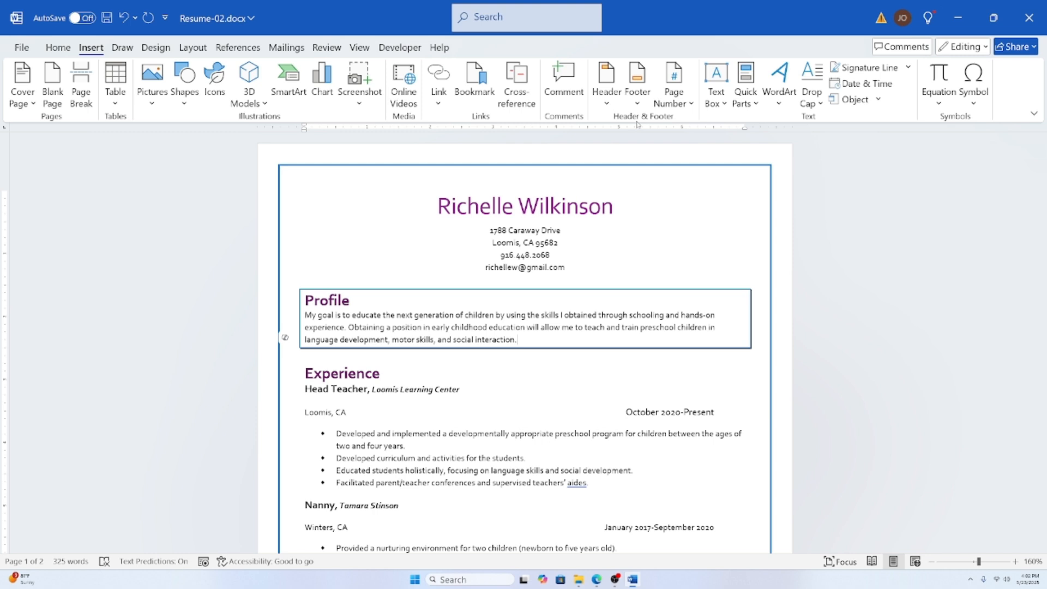
pyautogui.click(607, 101)
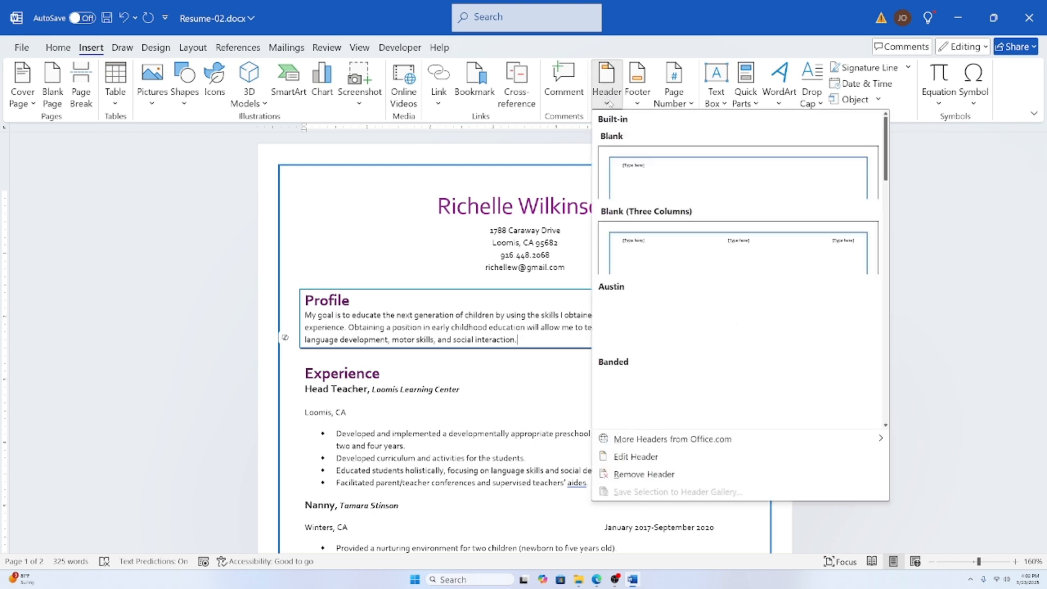
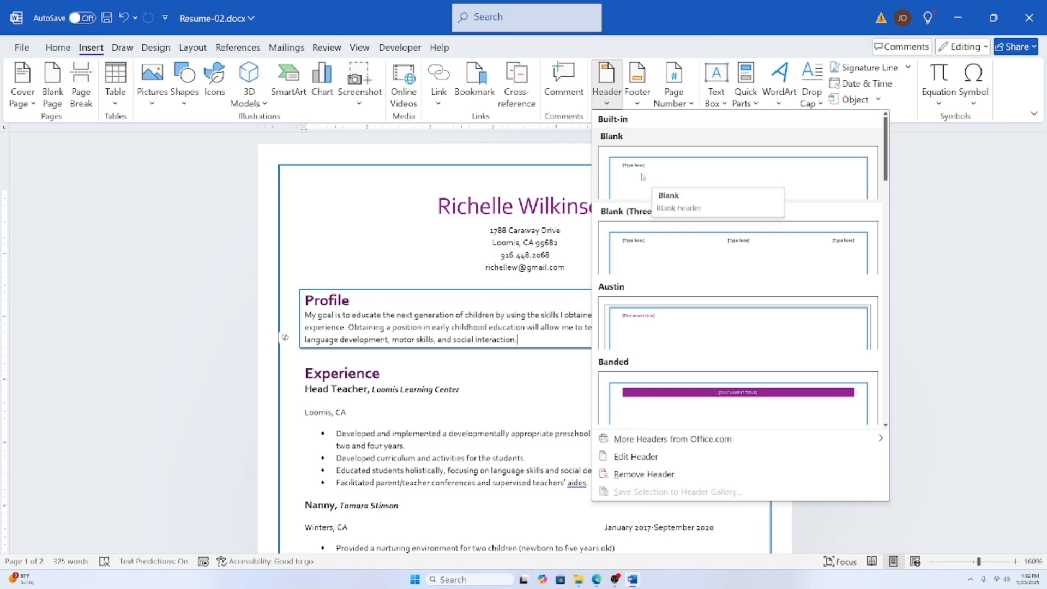
pyautogui.click(642, 176)
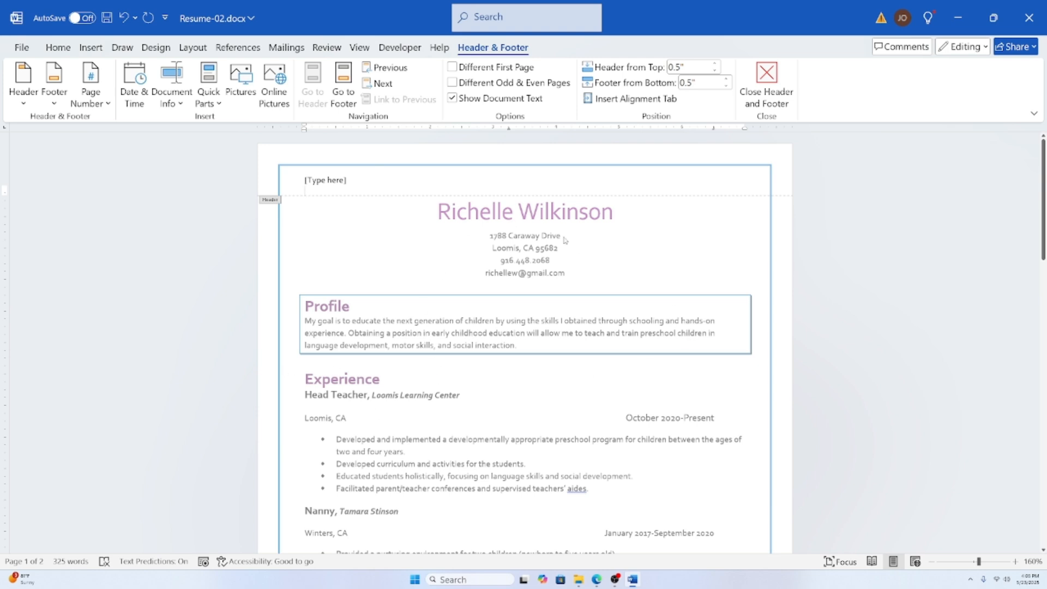
pyautogui.scroll(-3, 525, 390)
pyautogui.scroll(3, 545, 376)
pyautogui.doubleClick(559, 272)
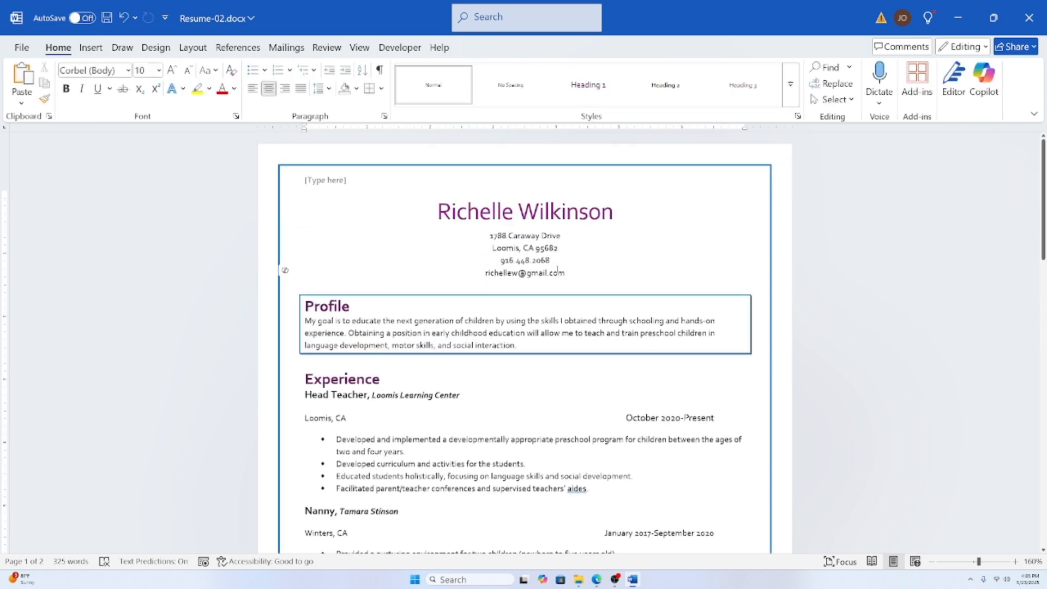
pyautogui.scroll(-1, 451, 405)
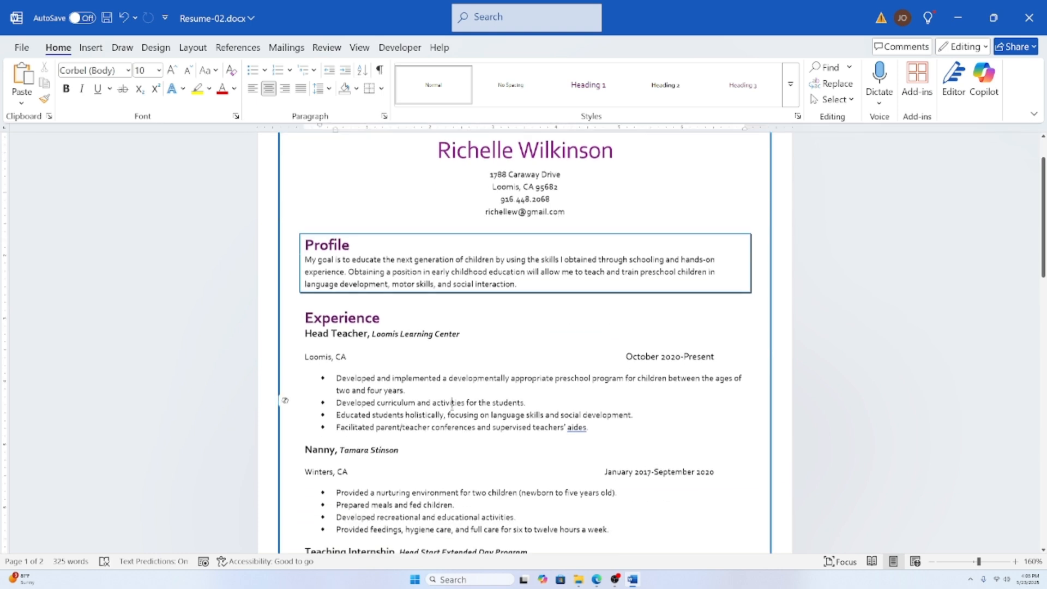
pyautogui.scroll(1, 386, 396)
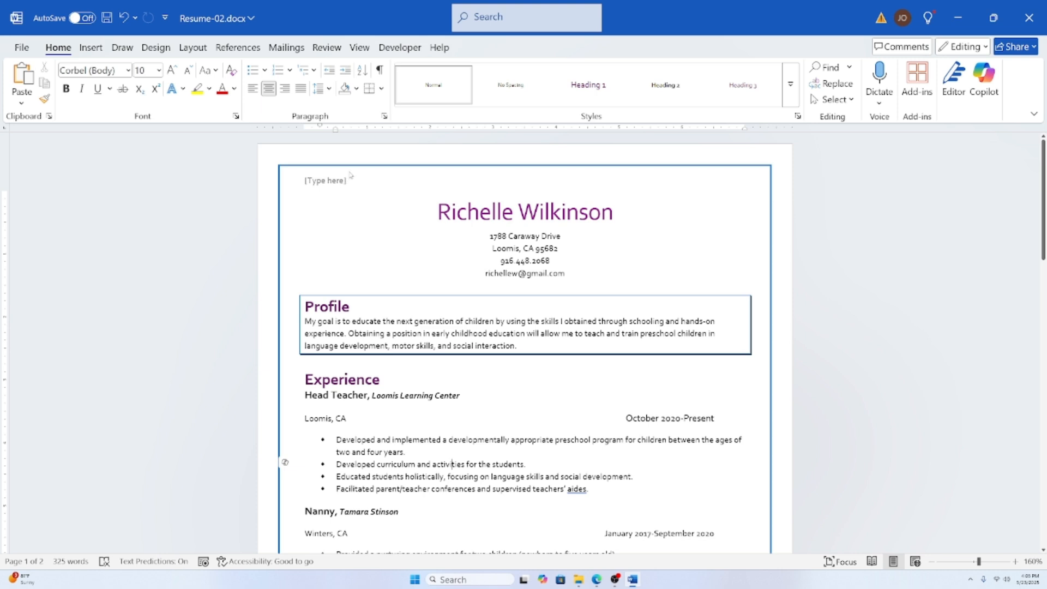
# Step: Reopen the header for editing and replace its placeholder text with "Hello"
pyautogui.click(81, 48)
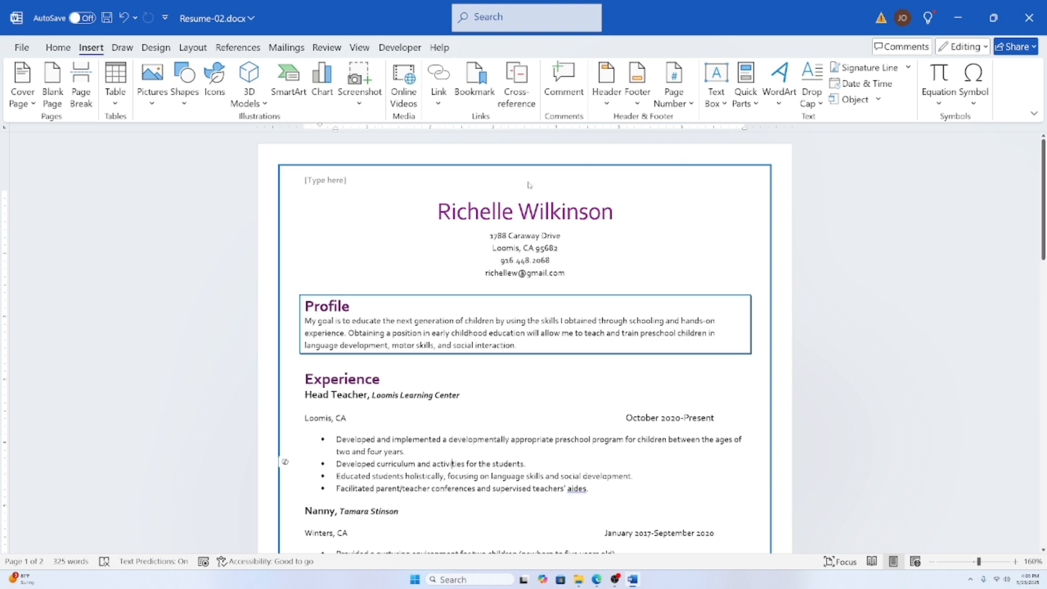
pyautogui.doubleClick(335, 182)
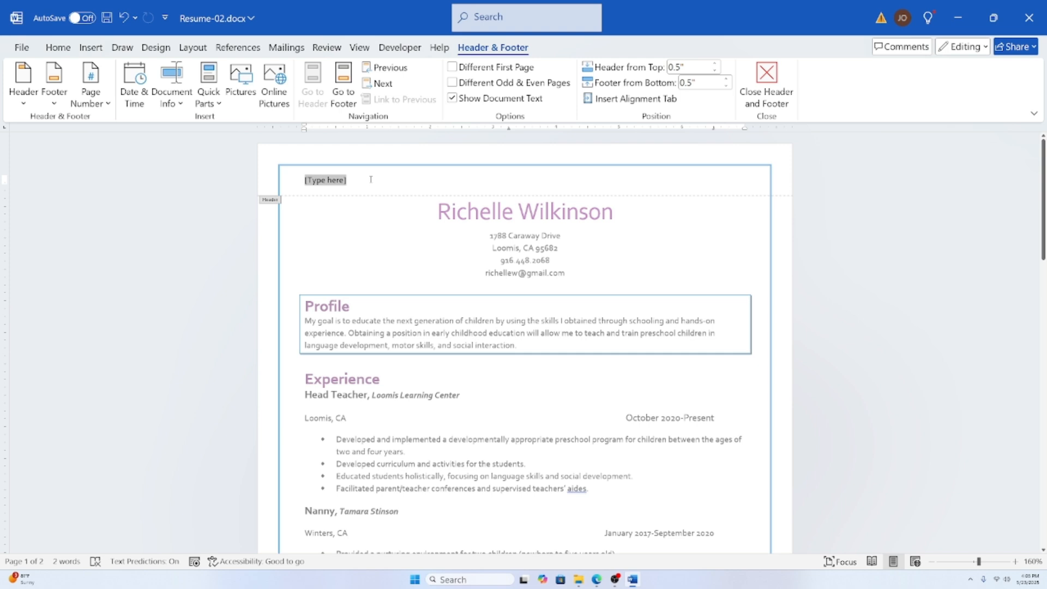
pyautogui.write('Hello')
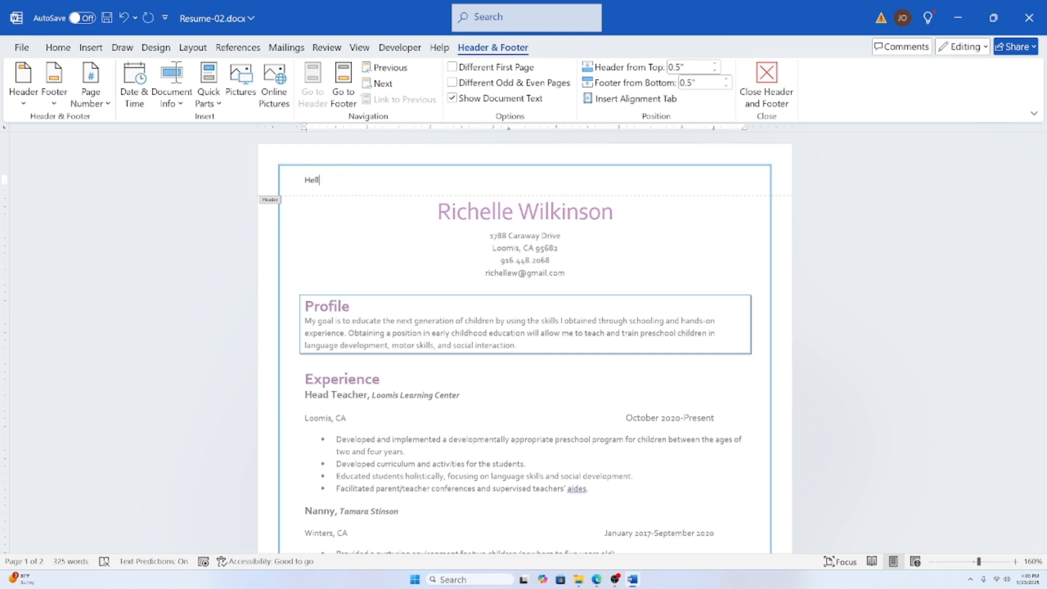
# Step: Replace the header's "Hello" text with "Resume, Page"
pyautogui.press('BackSpace')
pyautogui.press('BackSpace')
pyautogui.press('BackSpace')
pyautogui.press('BackSpace')
pyautogui.press('BackSpace')
pyautogui.write('Resume,')
pyautogui.write('Page')
# Step: Insert a Plain Number page number at the current position after "Page" and delete the header's extra blank line
pyautogui.click(88, 104)
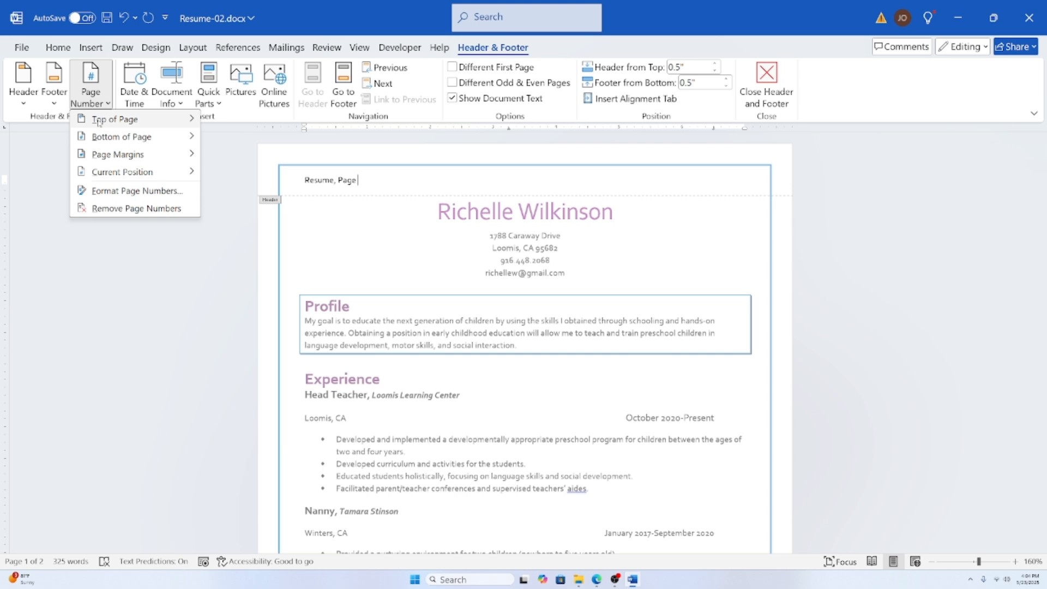
pyautogui.moveTo(106, 176)
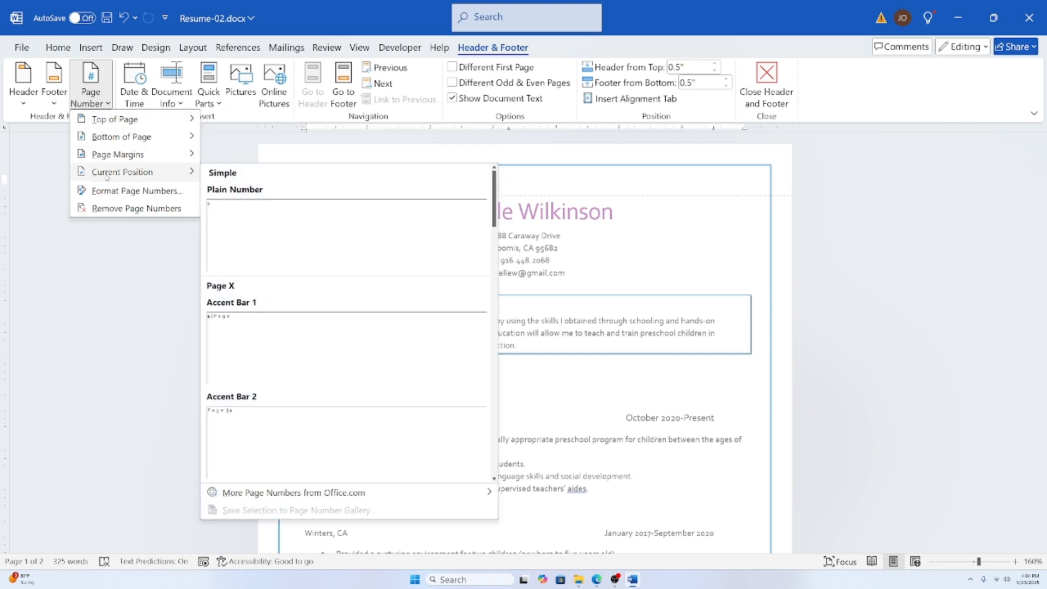
pyautogui.click(270, 230)
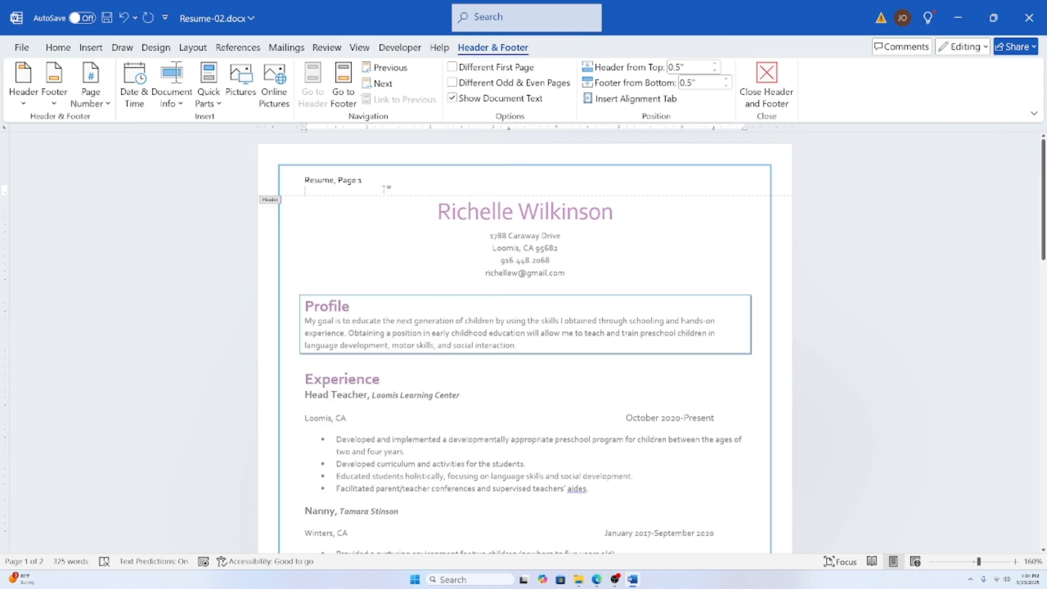
pyautogui.press('Return')
pyautogui.press('BackSpace')
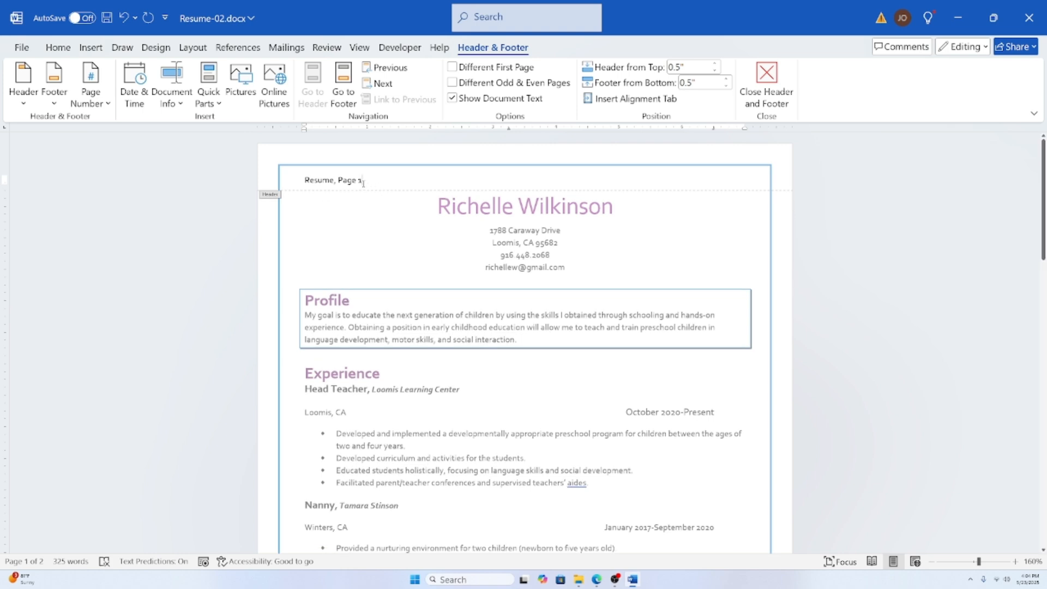
# Step: Compare the header text and page number on both pages of the resume
pyautogui.scroll(-10, 387, 364)
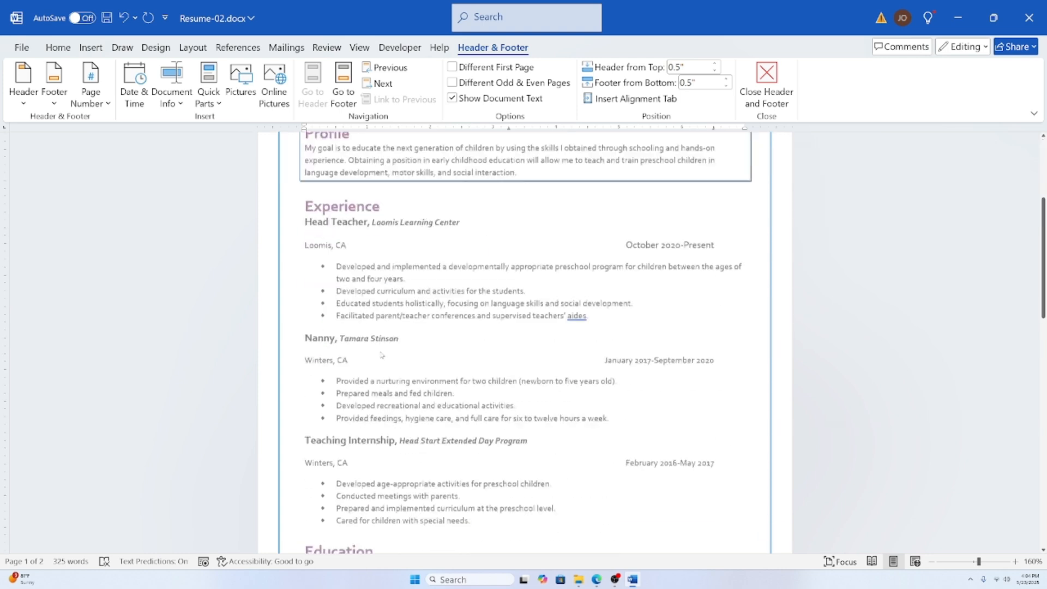
pyautogui.scroll(-5, 387, 364)
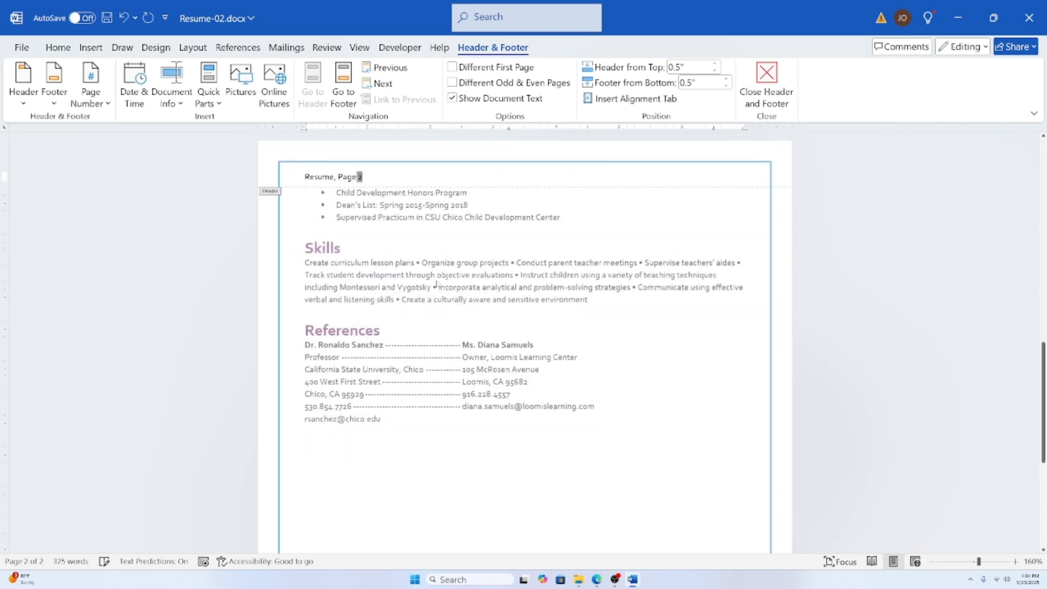
pyautogui.click(388, 180)
pyautogui.scroll(-5, 360, 327)
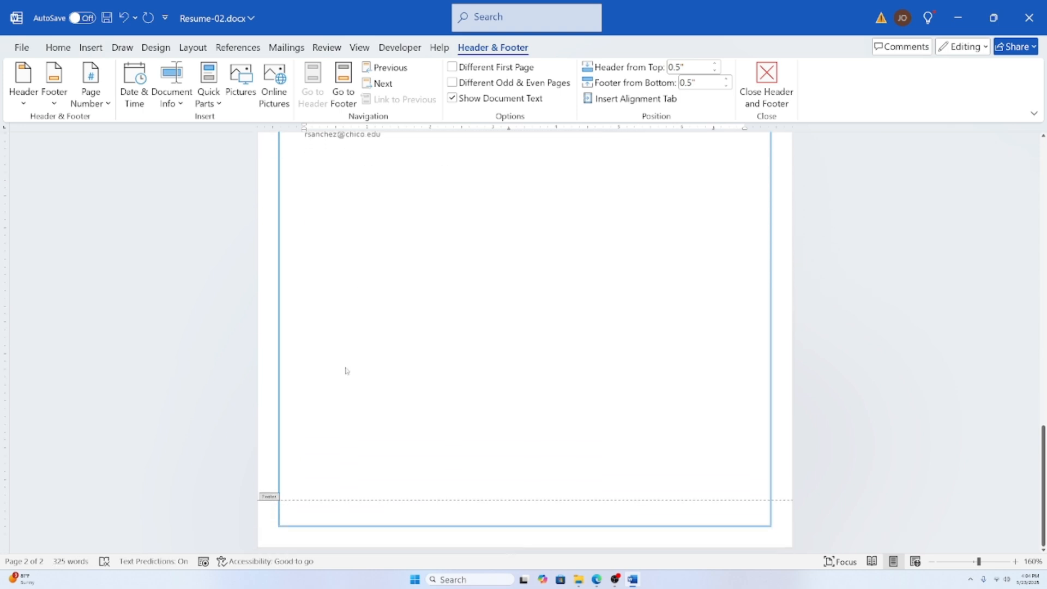
pyautogui.scroll(6, 346, 371)
pyautogui.scroll(5, 346, 372)
pyautogui.scroll(-3, 347, 372)
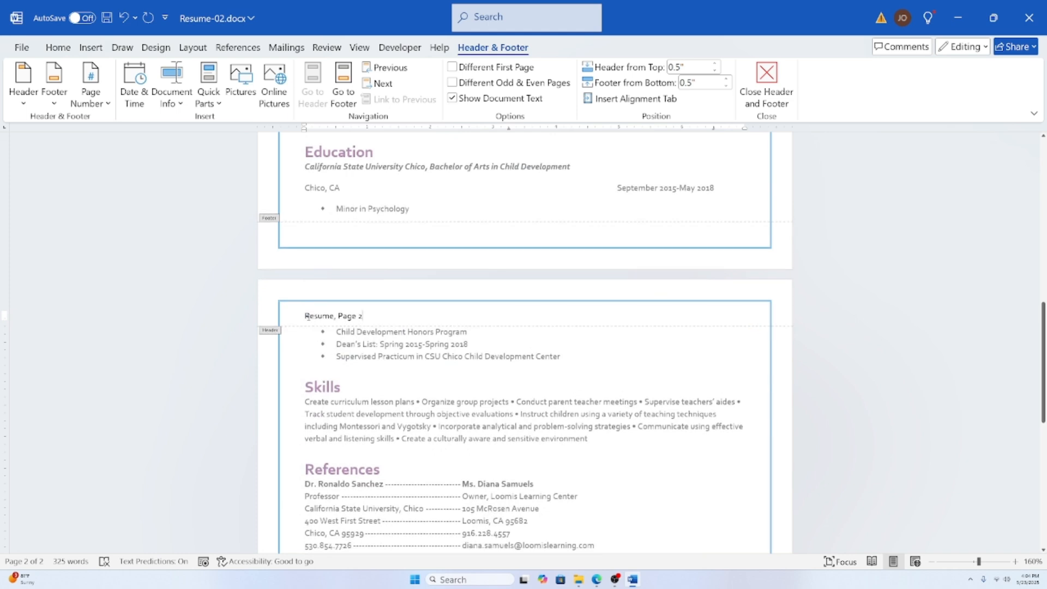
pyautogui.moveTo(304, 315); pyautogui.dragTo(354, 312)
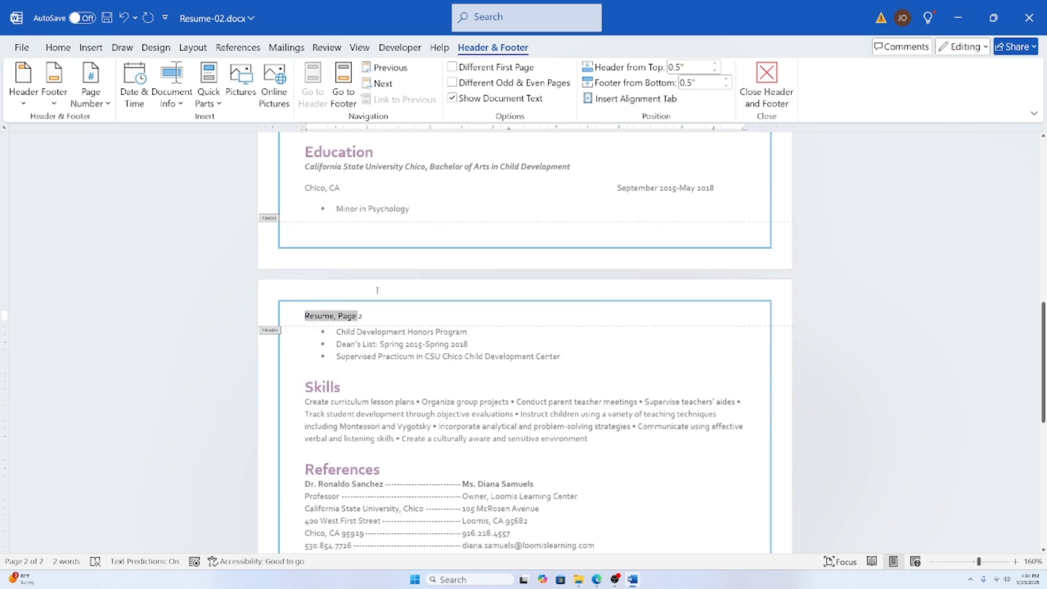
pyautogui.scroll(12, 354, 313)
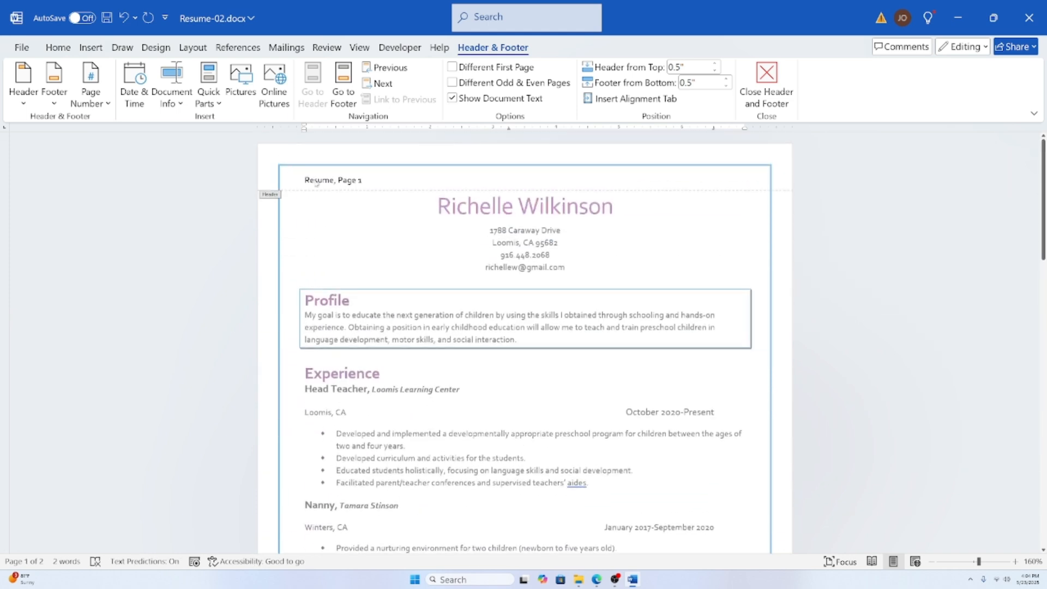
pyautogui.click(370, 181)
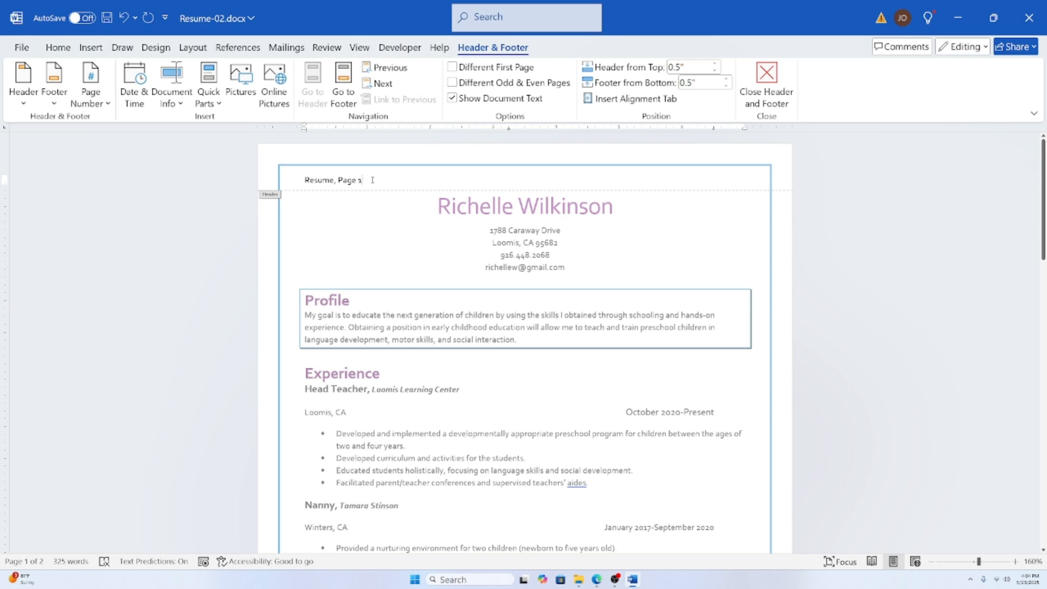
pyautogui.scroll(-12, 354, 218)
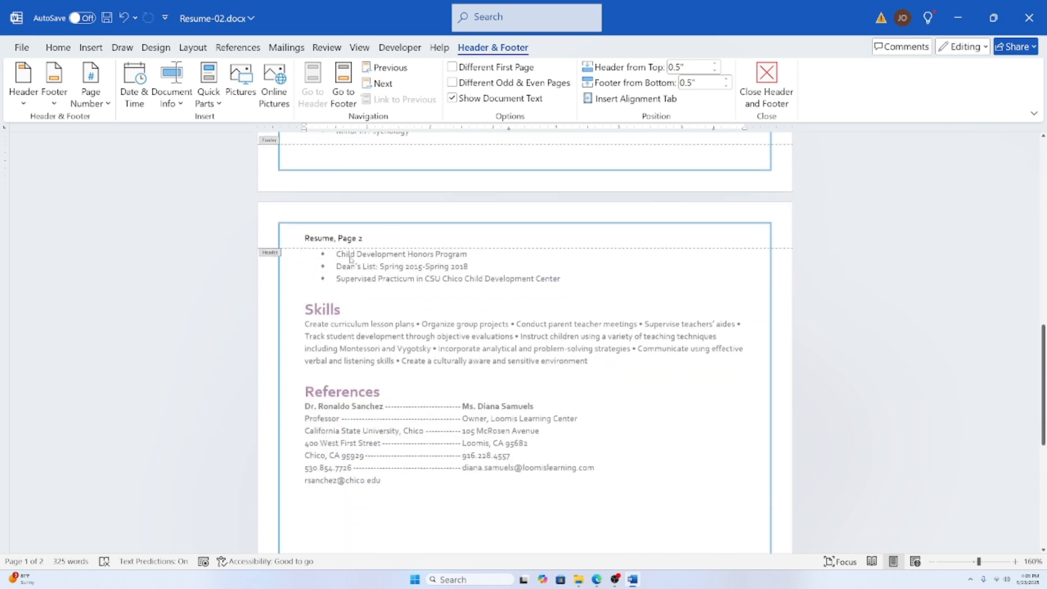
pyautogui.scroll(12, 365, 233)
pyautogui.scroll(1, 377, 218)
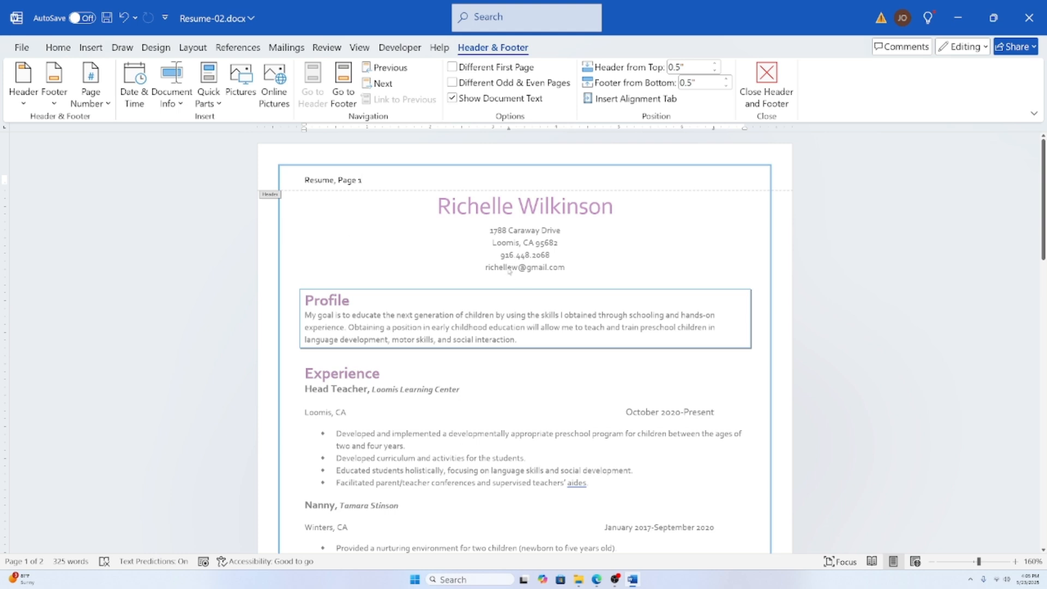
# Step: Insert the Document Title field into the page 1 footer, below the Education section
pyautogui.scroll(-7, 510, 271)
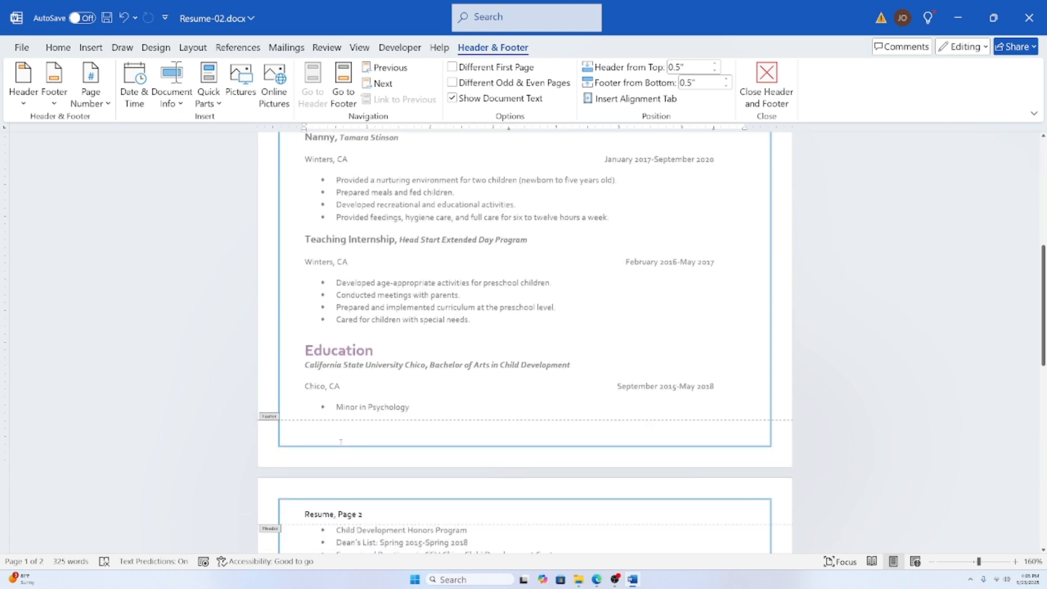
pyautogui.click(327, 435)
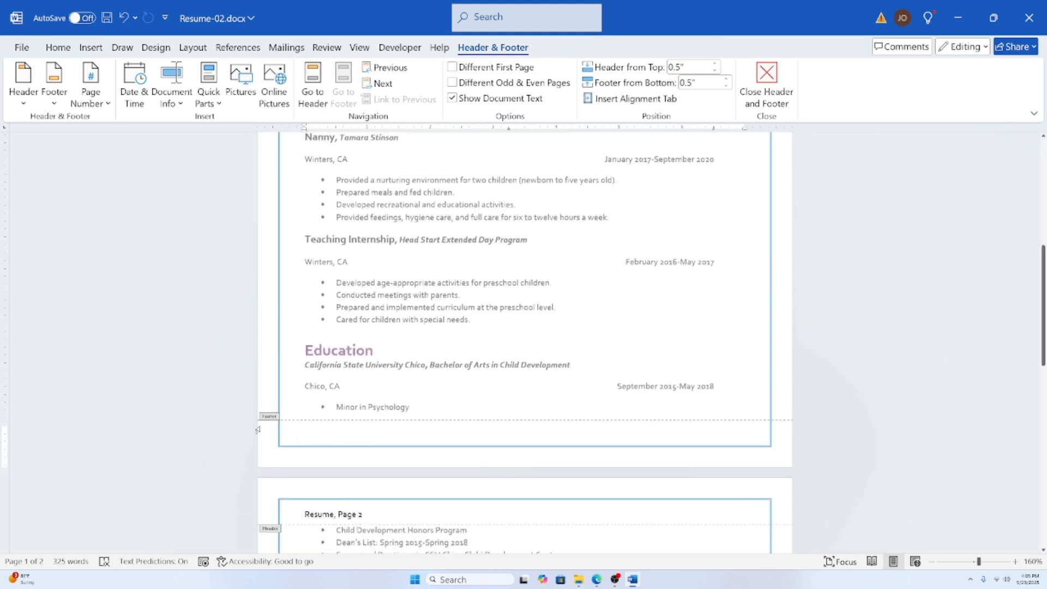
pyautogui.scroll(-1, 258, 429)
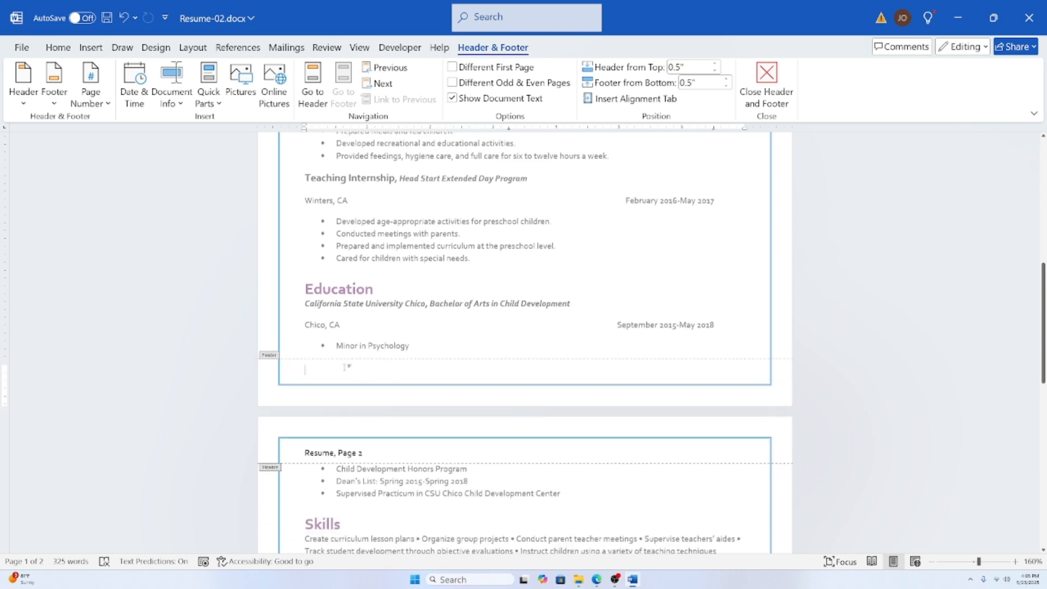
pyautogui.scroll(-1, 342, 355)
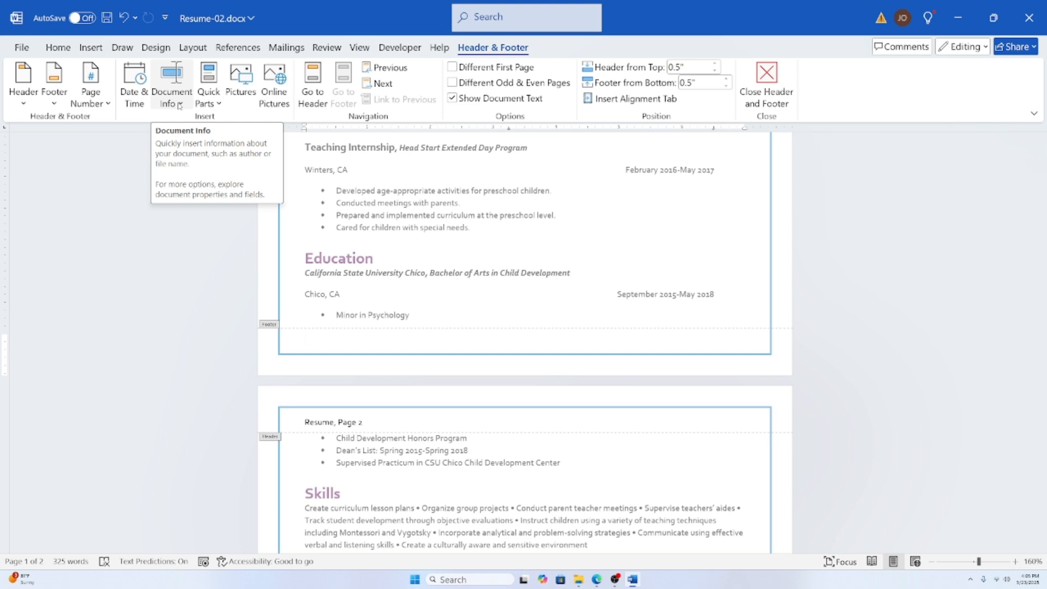
pyautogui.click(180, 105)
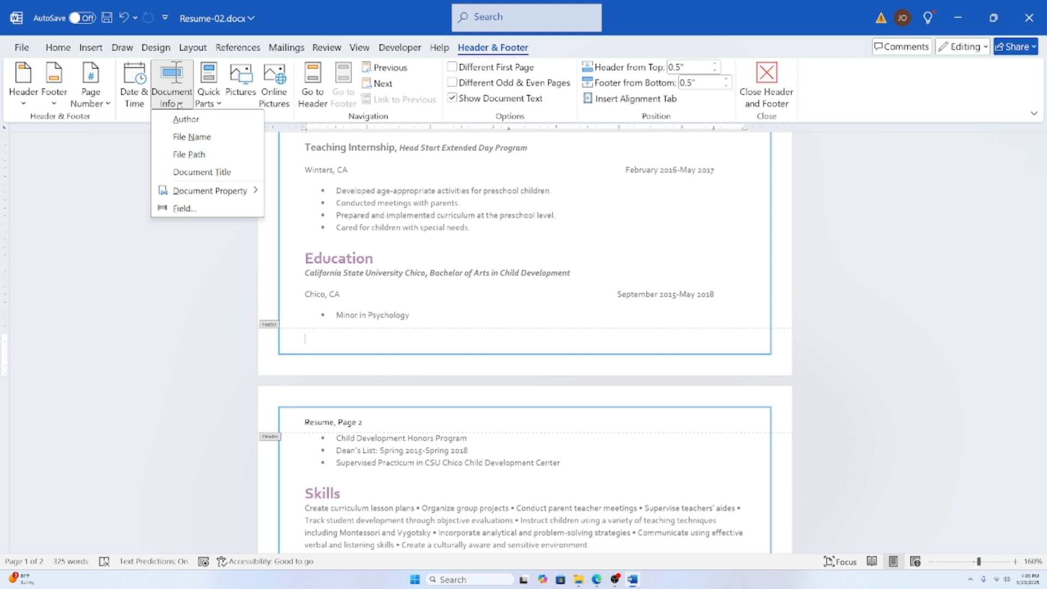
pyautogui.click(206, 172)
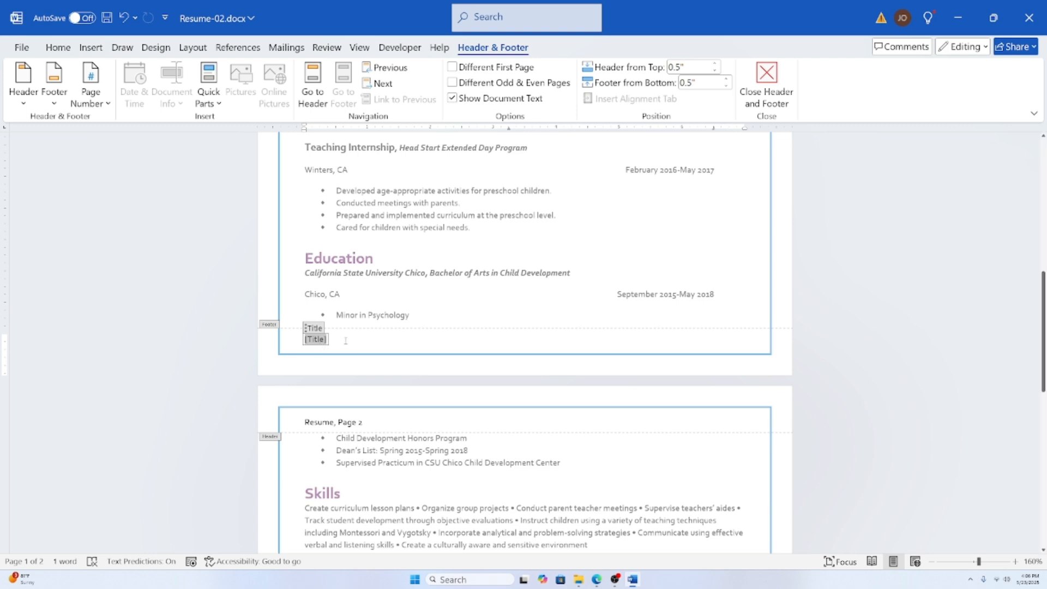
pyautogui.click(346, 340)
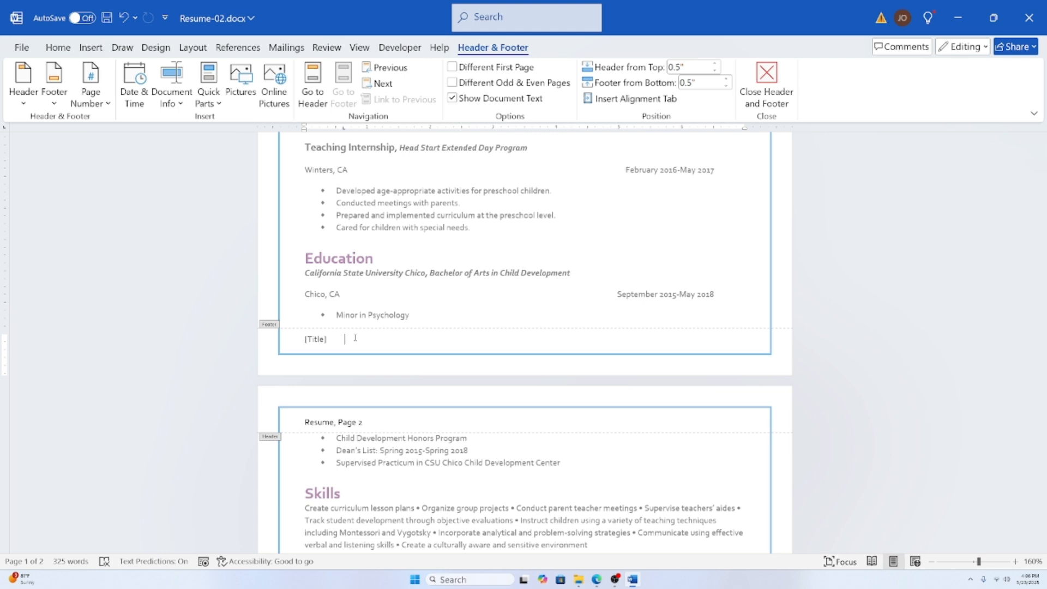
# Step: Set the document's Title property to "Person's Resume"
pyautogui.click(21, 48)
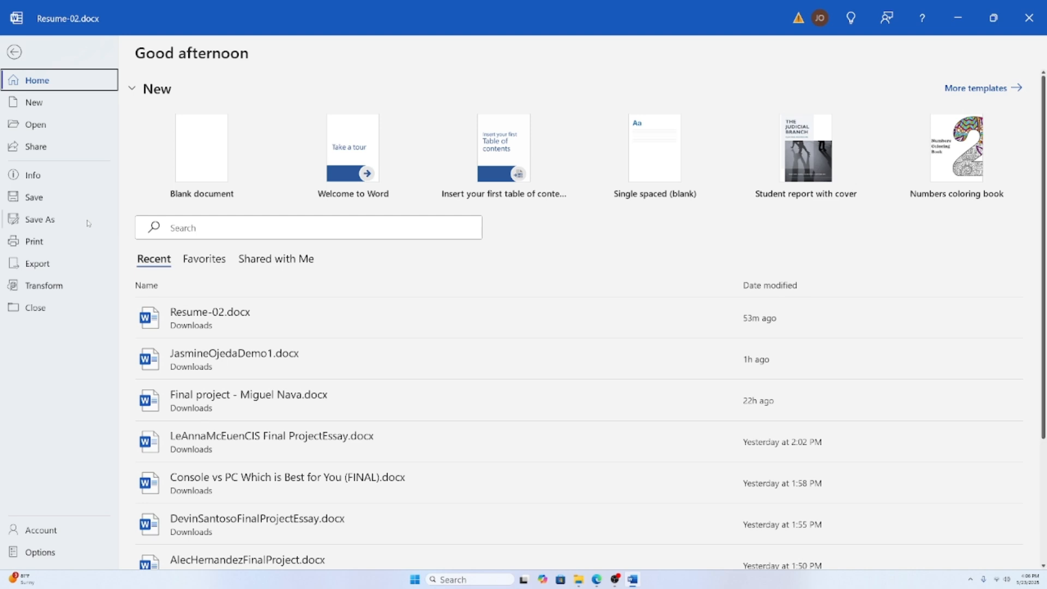
pyautogui.click(31, 175)
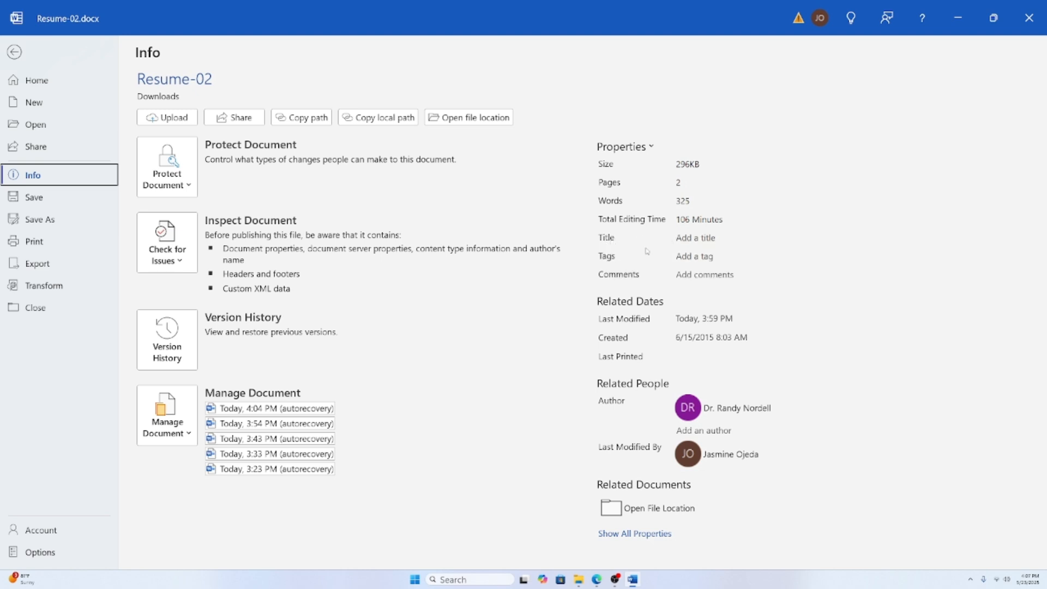
pyautogui.click(688, 239)
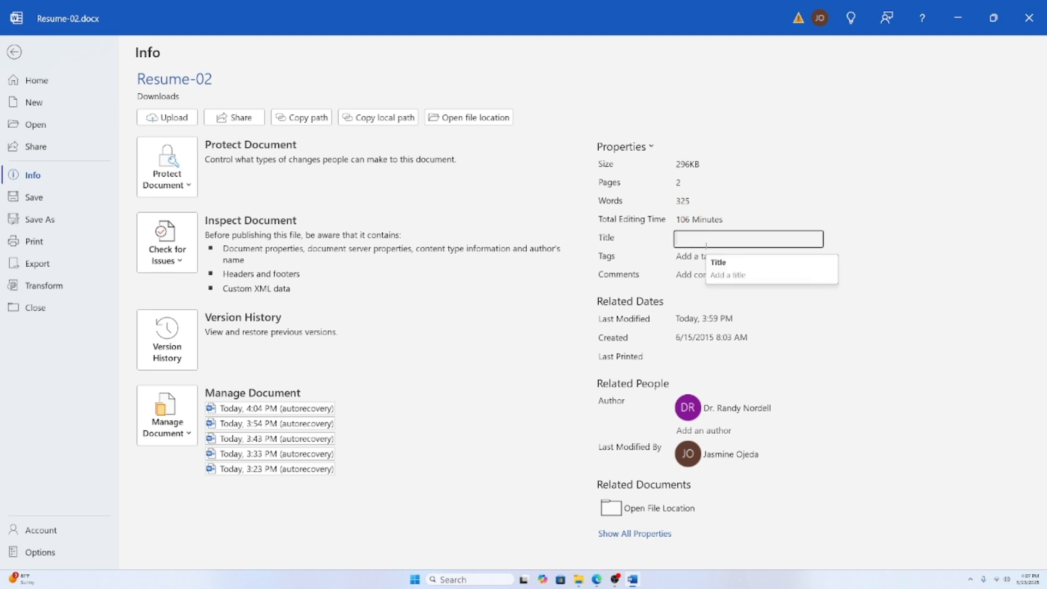
pyautogui.write('Z')
pyautogui.press('BackSpace')
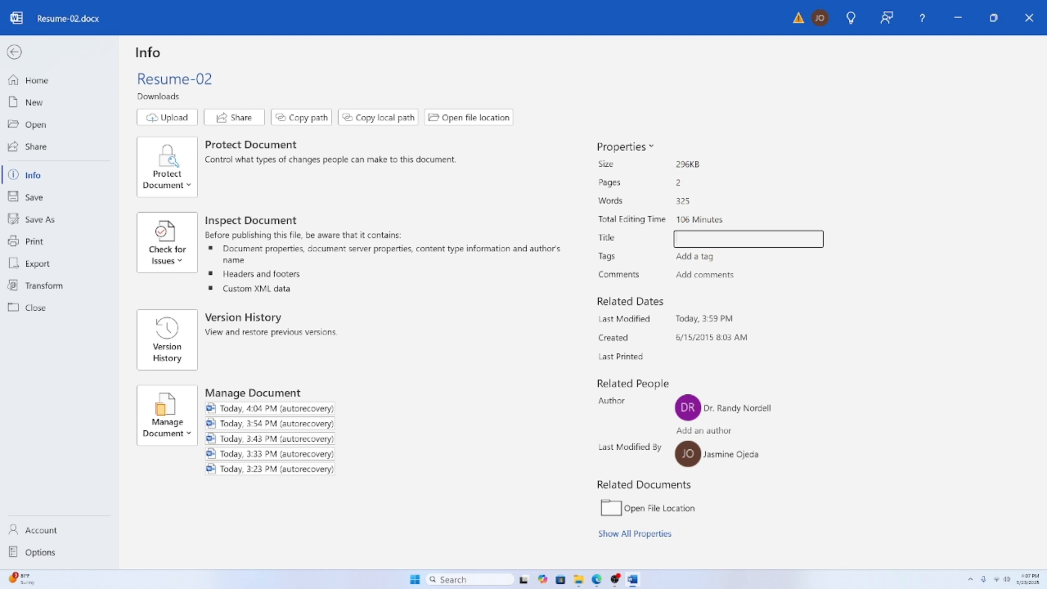
pyautogui.write("Person's Resume")
pyautogui.click(923, 153)
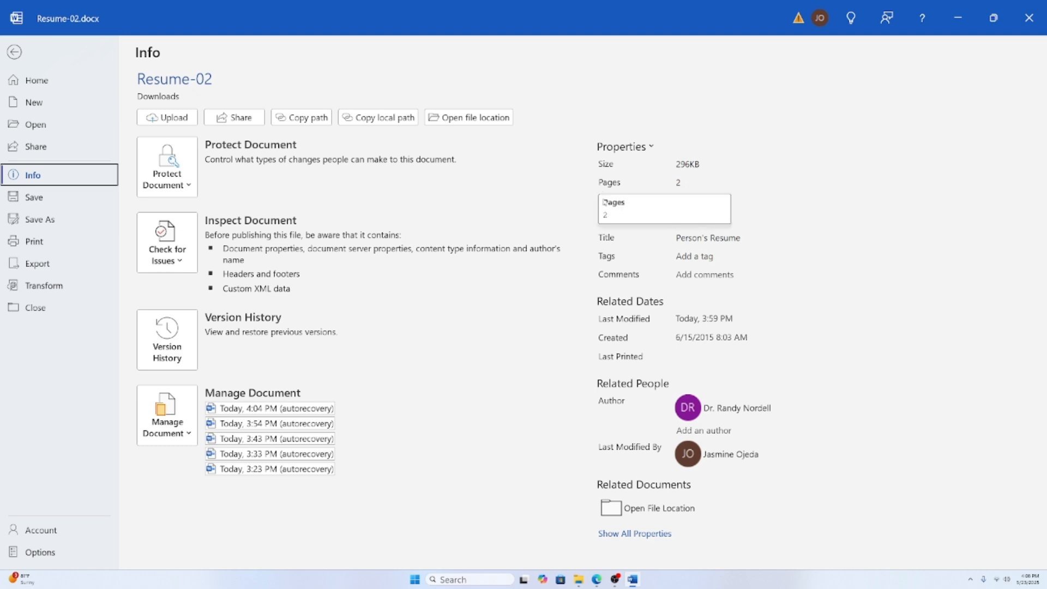
# Step: Show all document properties and set the Company property to "Crafton Hills"
pyautogui.click(635, 534)
pyautogui.scroll(-3, 635, 496)
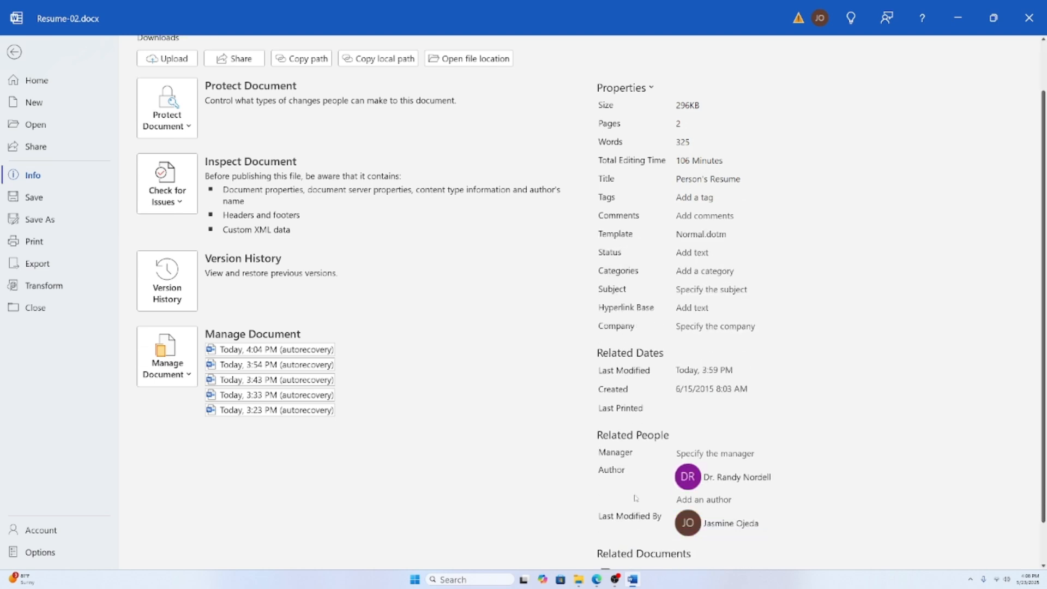
pyautogui.scroll(3, 698, 188)
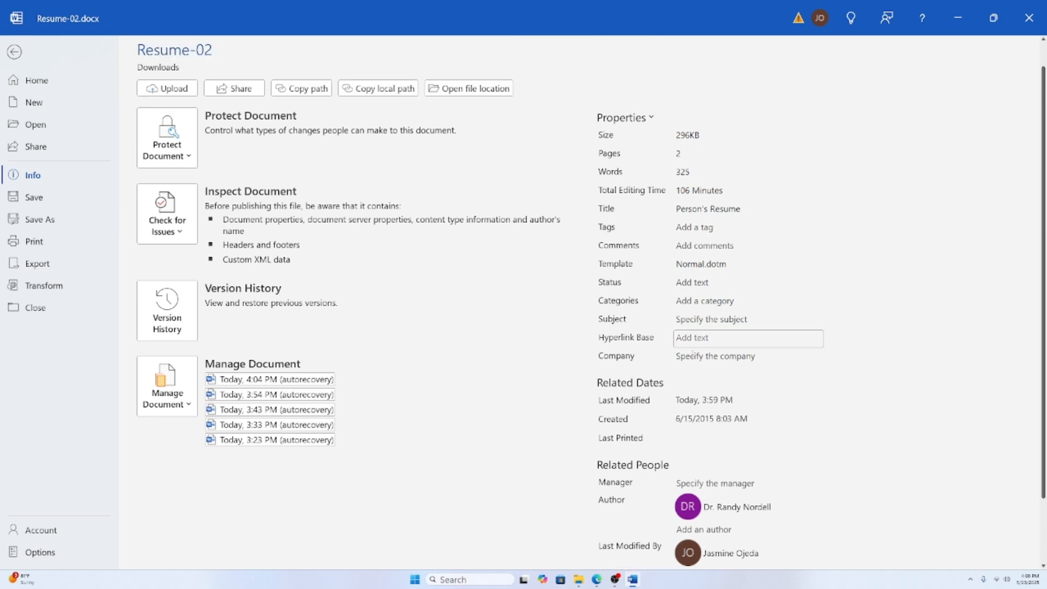
pyautogui.click(703, 356)
pyautogui.write('C')
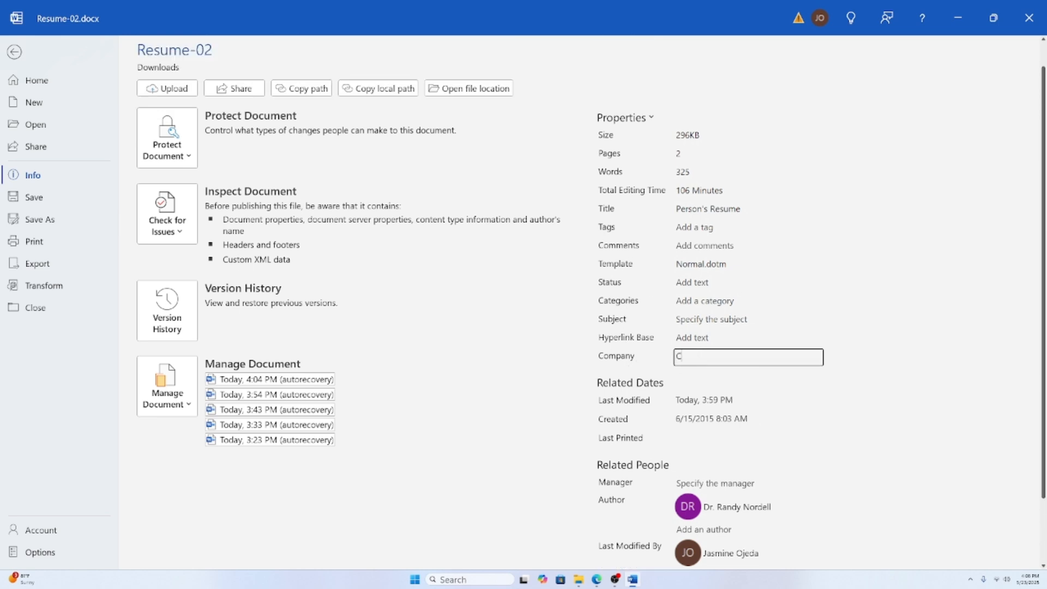
pyautogui.write('rafton Hills')
pyautogui.press('Return')
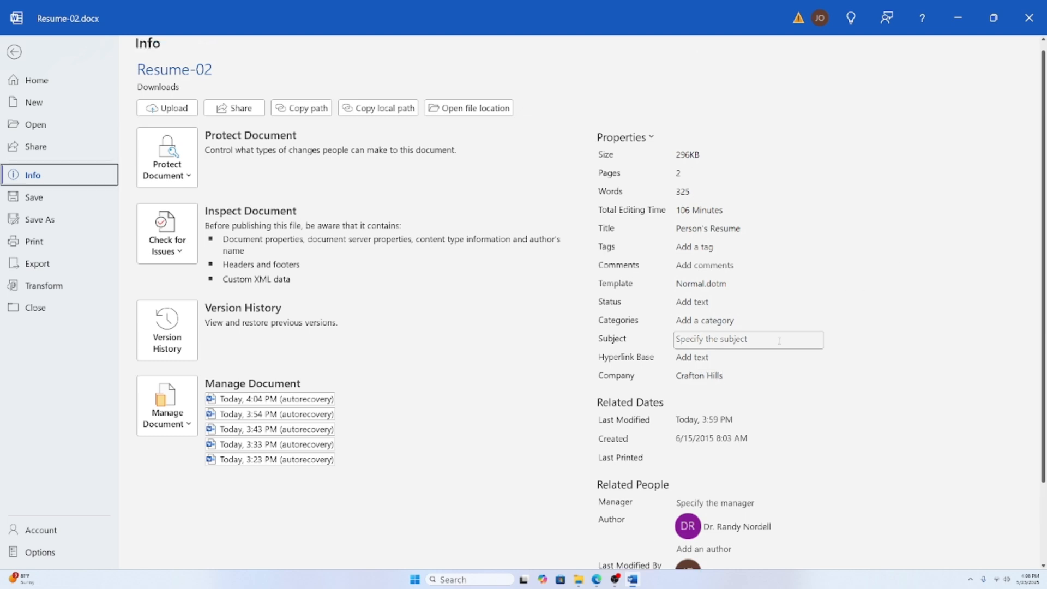
# Step: Set the document's Status property to "Completed"
pyautogui.click(704, 314)
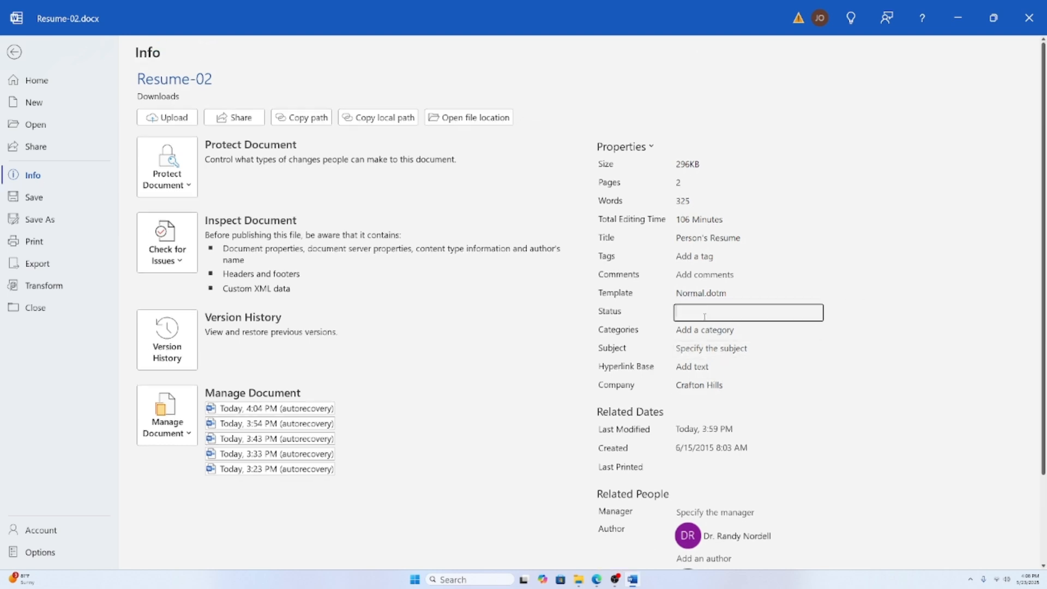
pyautogui.write('Completed')
pyautogui.click(916, 304)
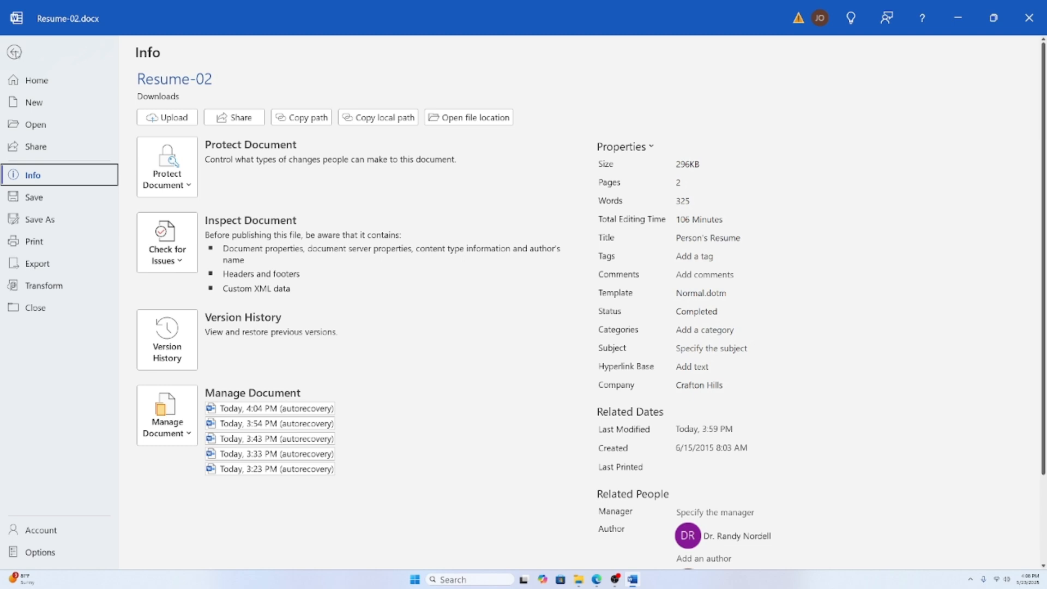
# Step: Return to the document and inspect the Title field in the page 1 footer
pyautogui.click(14, 52)
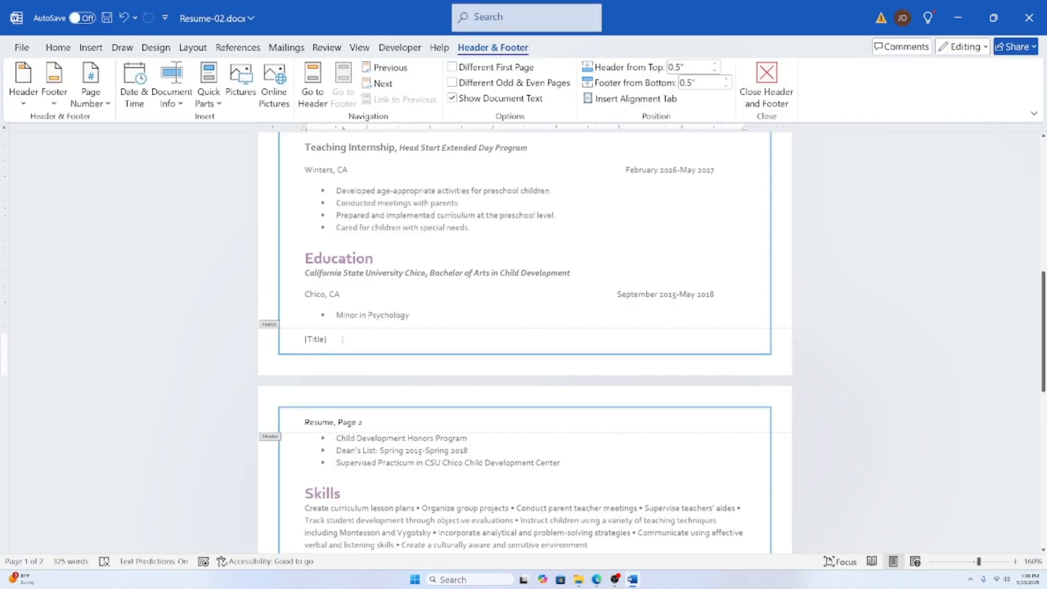
pyautogui.click(342, 339)
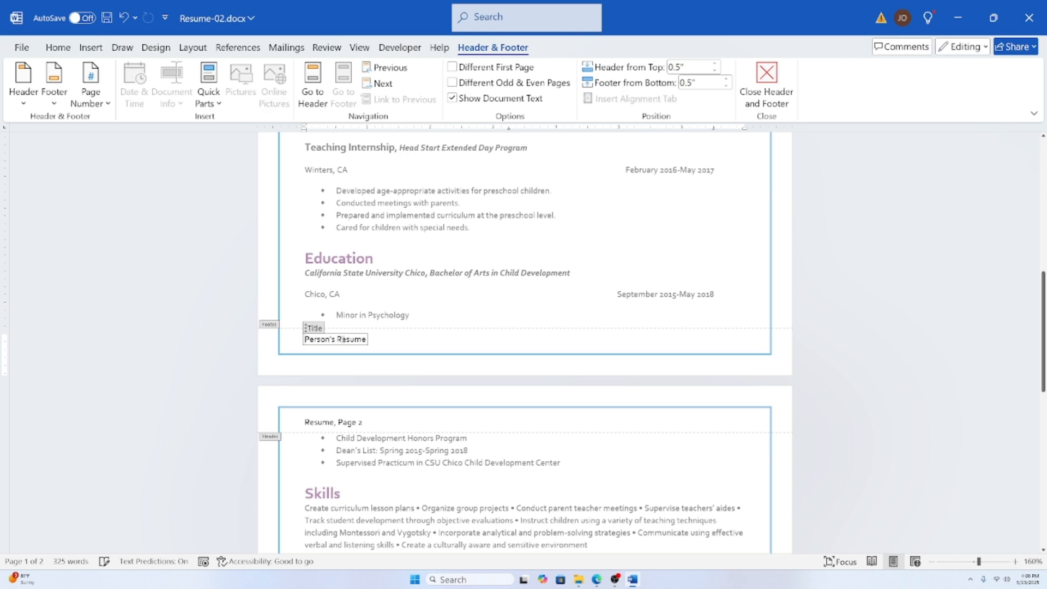
pyautogui.click(409, 340)
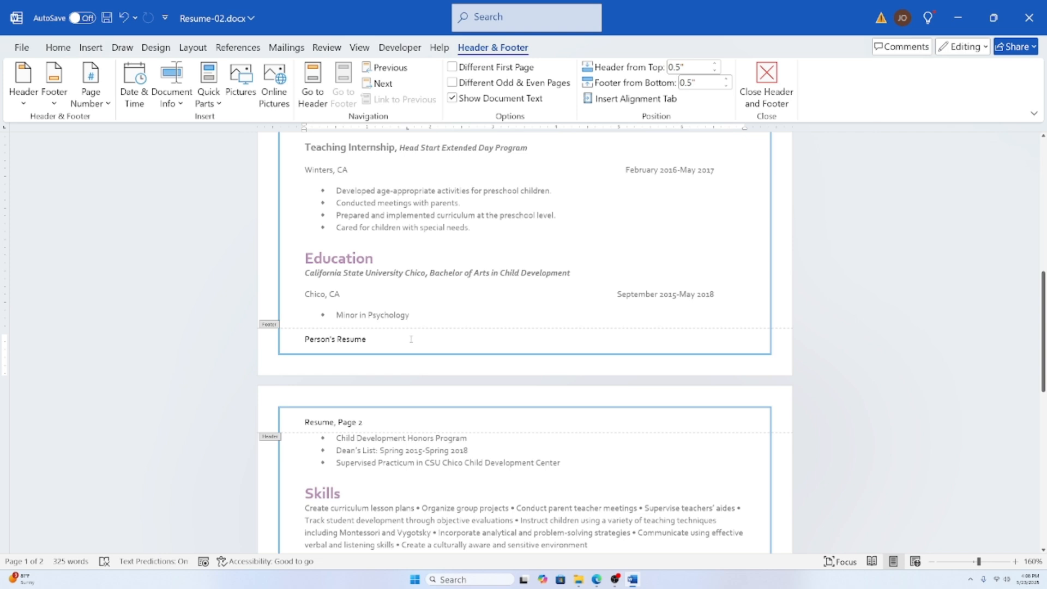
pyautogui.click(333, 340)
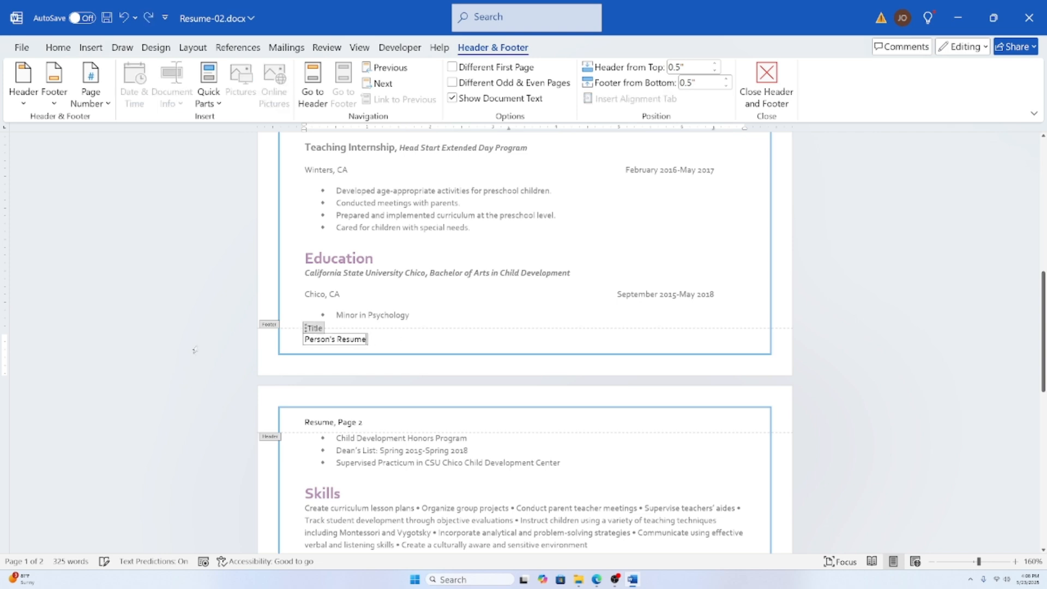
# Step: Insert the Company document property in the page 1 footer, at the tab stop after the title field
pyautogui.click(439, 341)
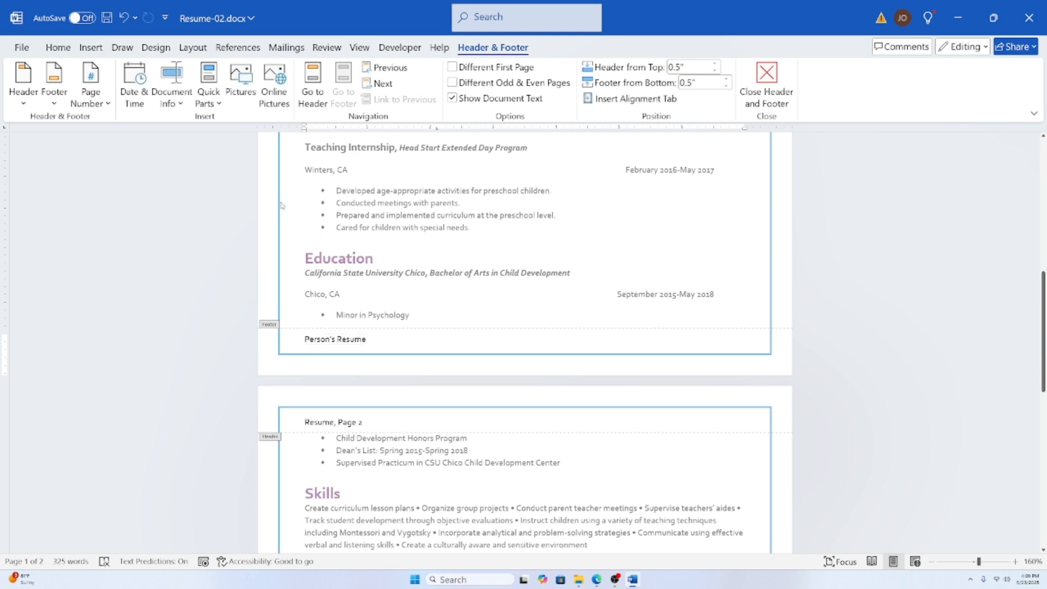
pyautogui.click(174, 107)
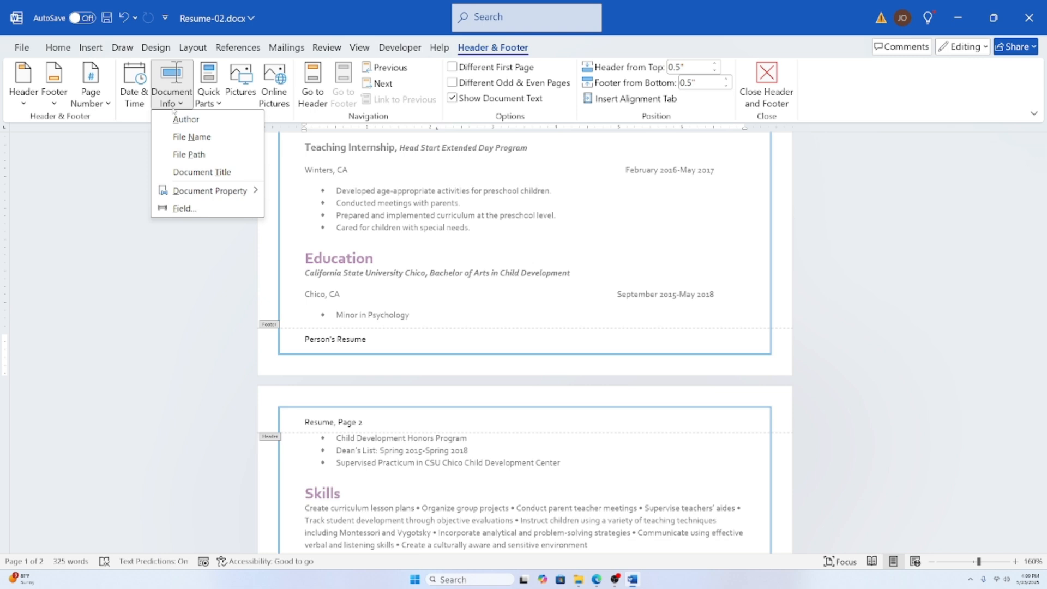
pyautogui.moveTo(202, 193)
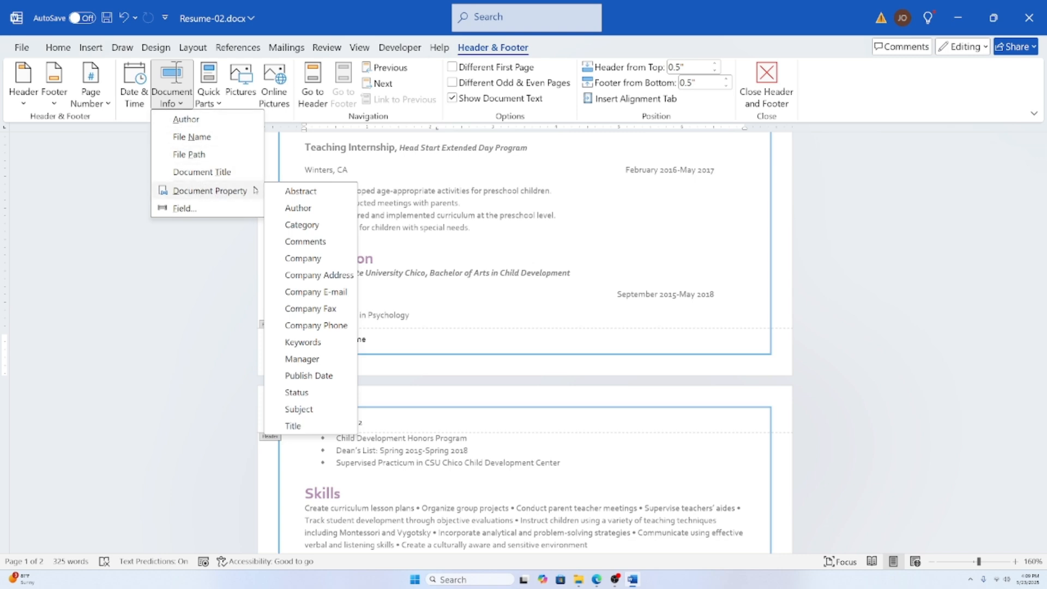
pyautogui.click(312, 260)
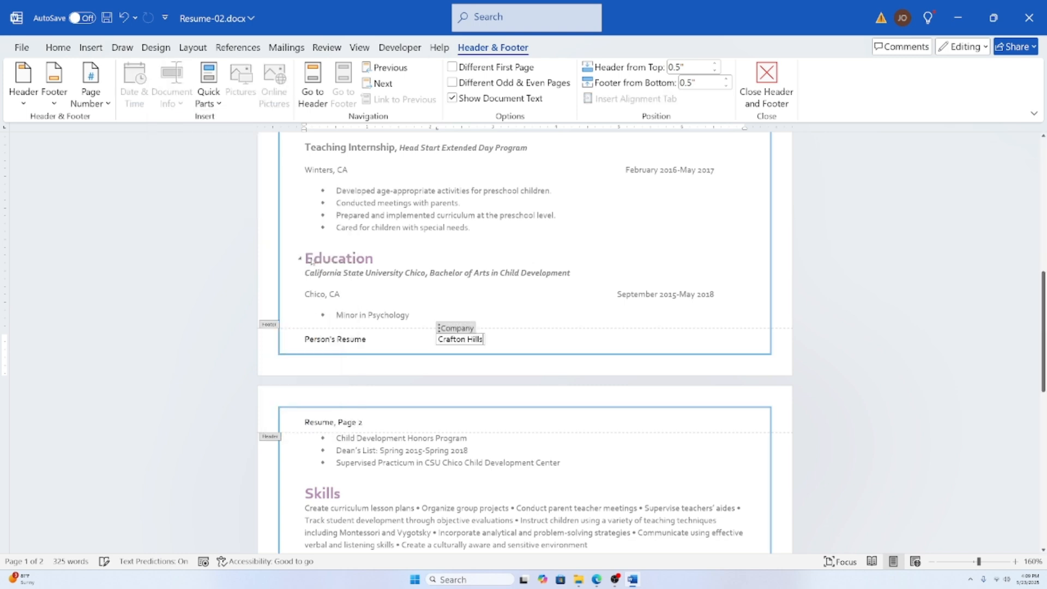
# Step: Insert an automatically updating date in the 5/23/2025 format after the Company property in the footer
pyautogui.click(525, 338)
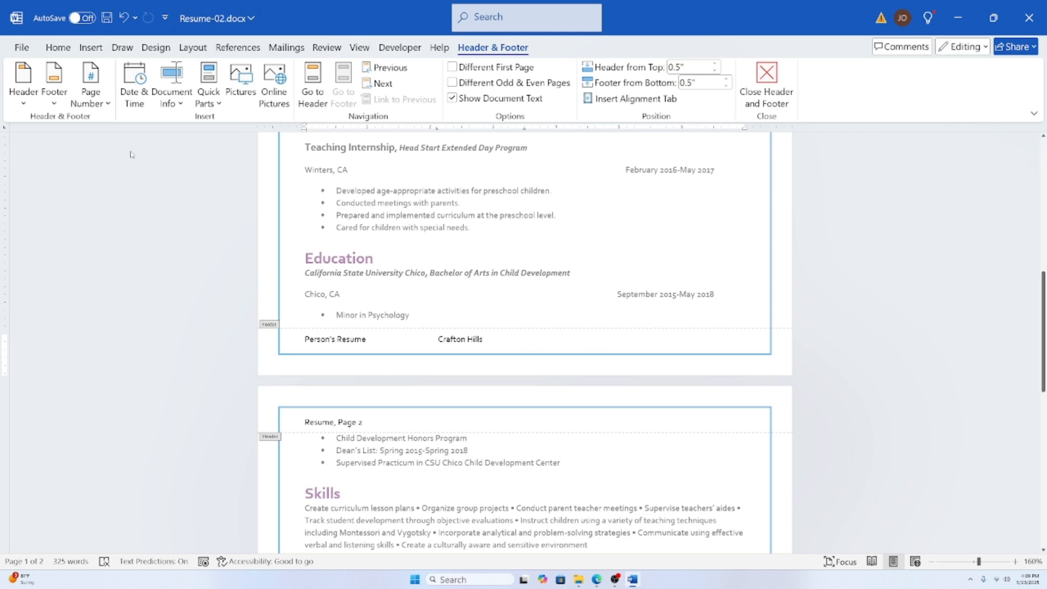
pyautogui.click(131, 103)
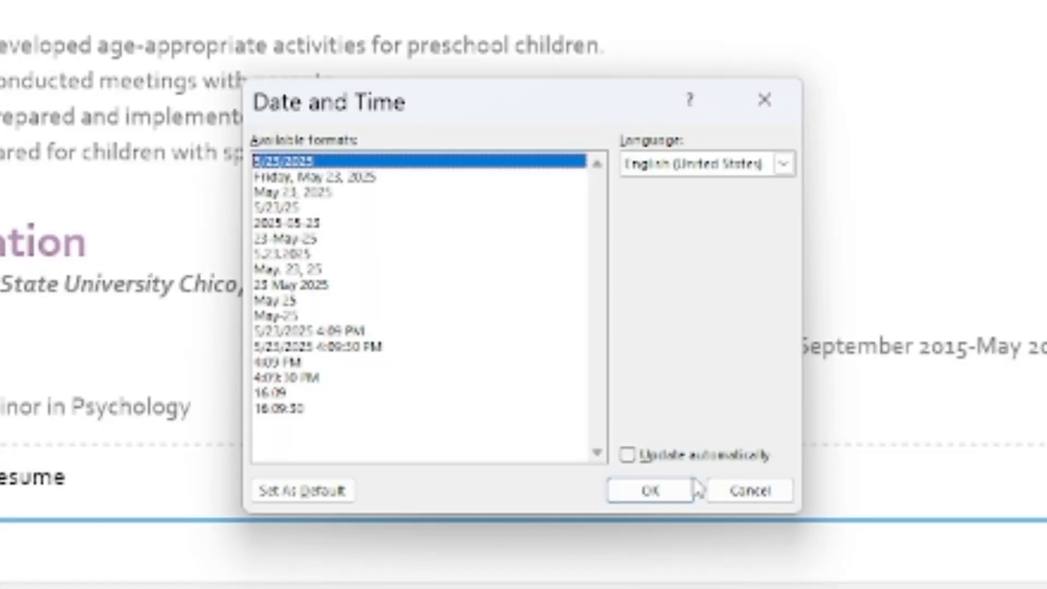
pyautogui.click(628, 455)
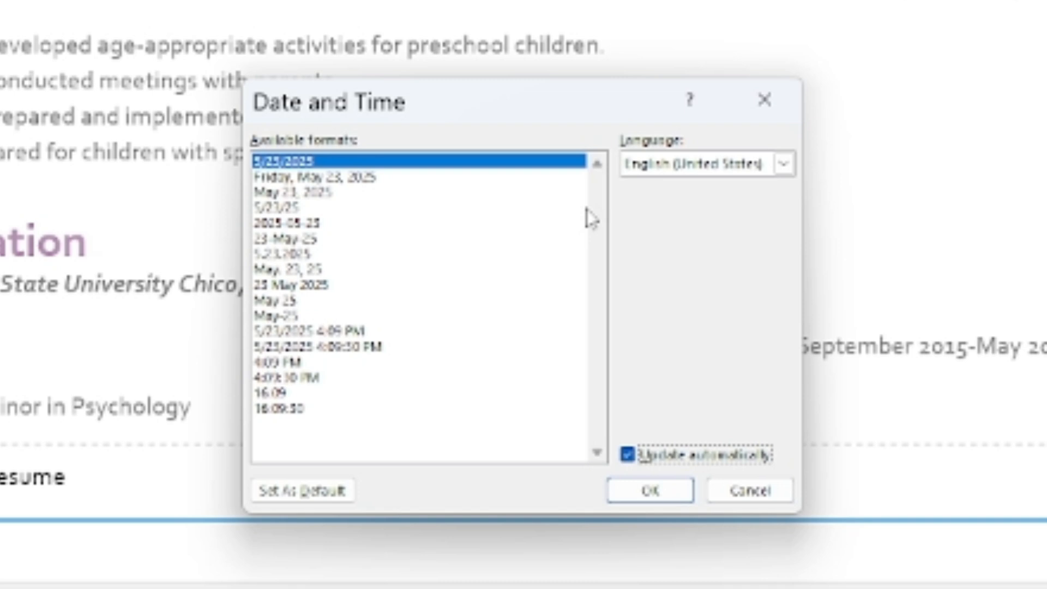
pyautogui.click(642, 499)
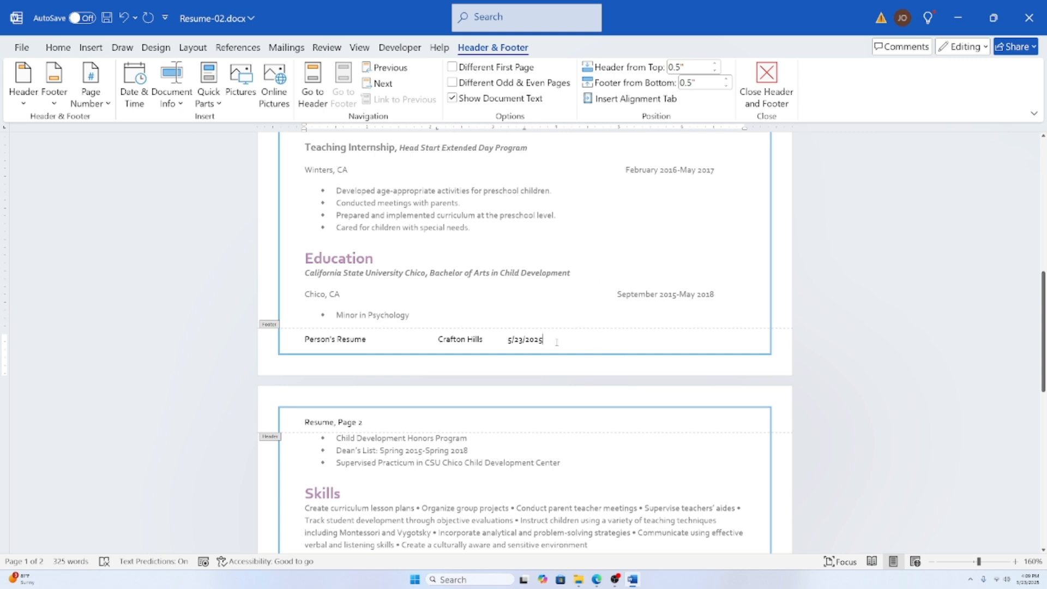
pyautogui.moveTo(555, 342); pyautogui.dragTo(509, 341)
pyautogui.click(611, 341)
# Step: Close the header and footer and return to the document body
pyautogui.scroll(2, 624, 454)
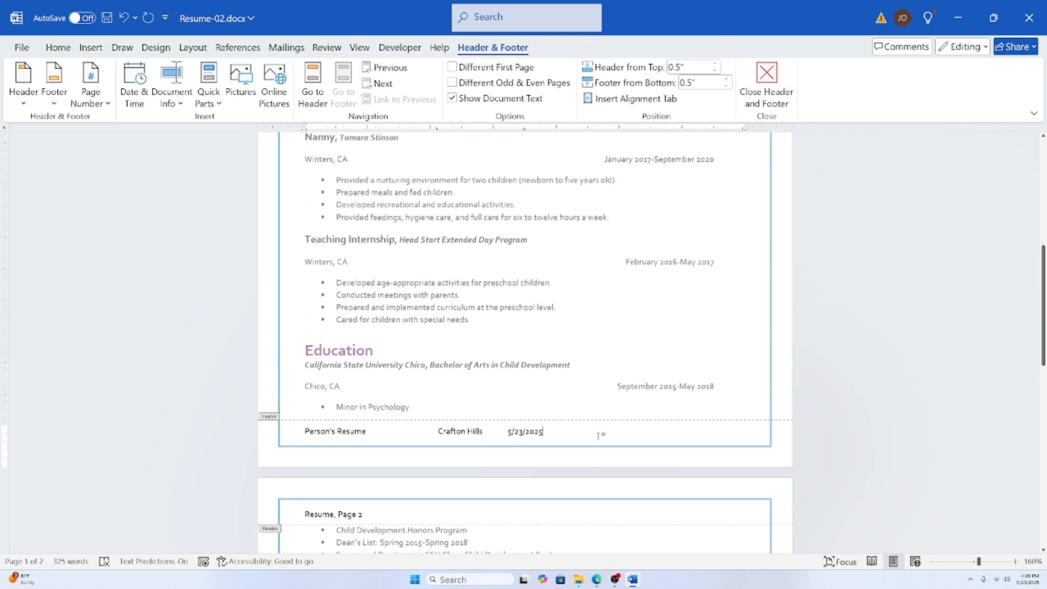
pyautogui.scroll(8, 600, 434)
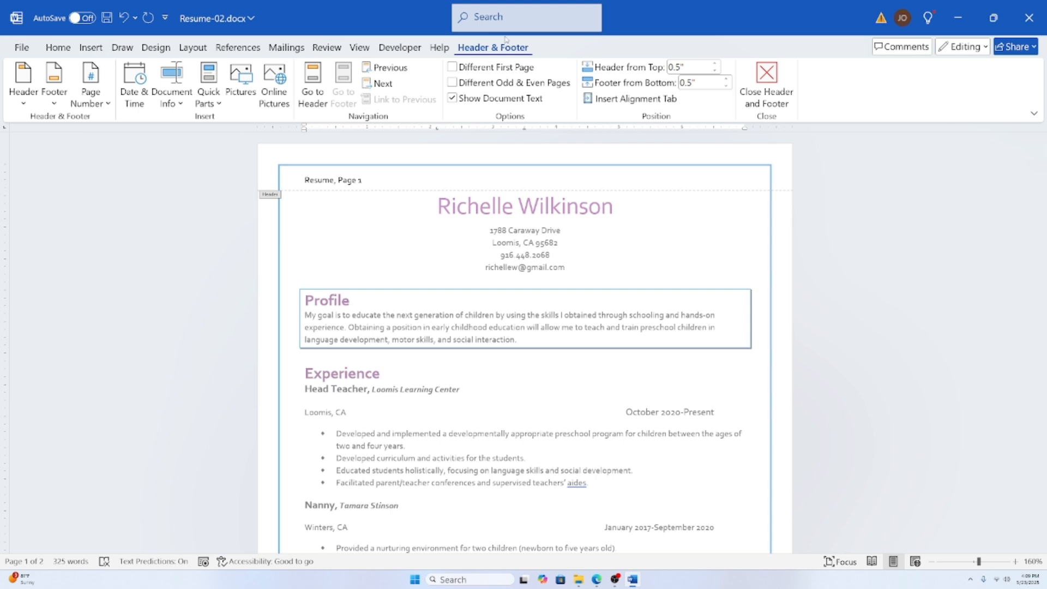
pyautogui.click(768, 93)
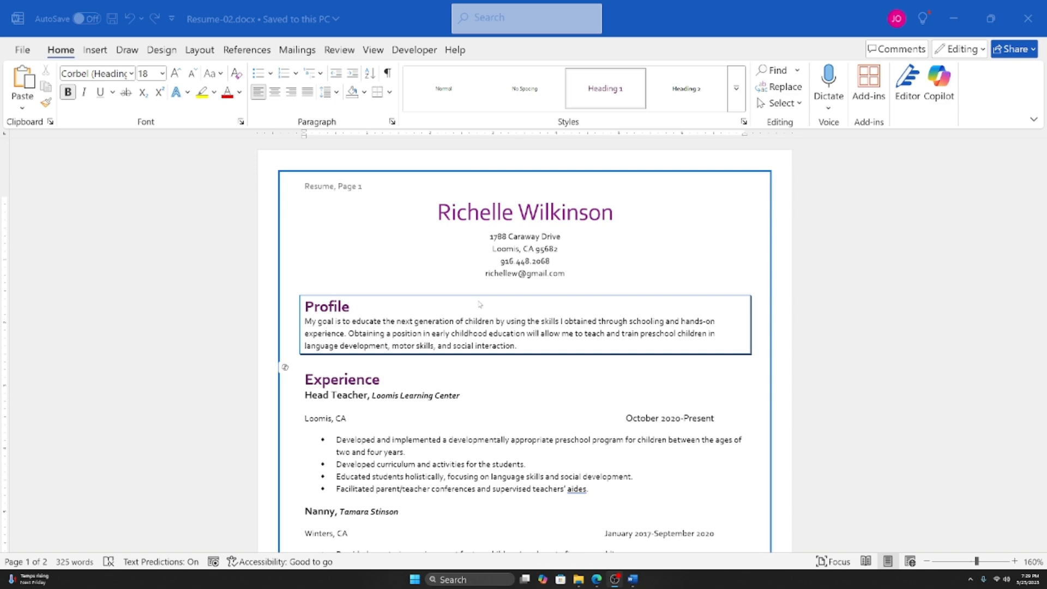
# Step: Examine the Profile, Experience and Education section headings throughout the resume
pyautogui.scroll(-5, 450, 407)
pyautogui.keyDown('ctrl'); pyautogui.scroll(2, 412, 349); pyautogui.keyUp('ctrl')
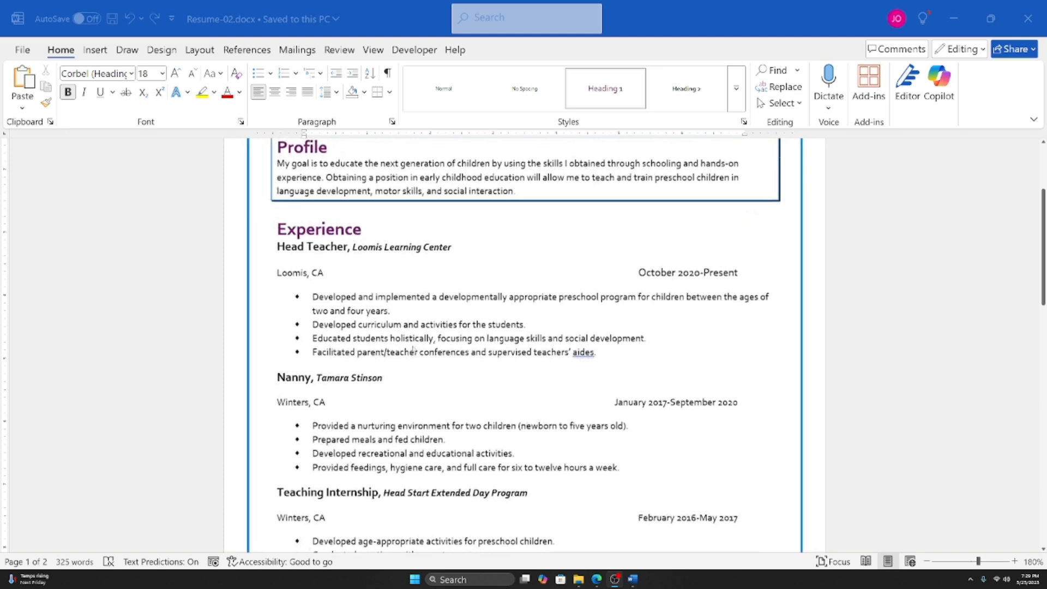
pyautogui.keyDown('ctrl'); pyautogui.scroll(1, 413, 348); pyautogui.keyUp('ctrl')
pyautogui.scroll(3, 616, 218)
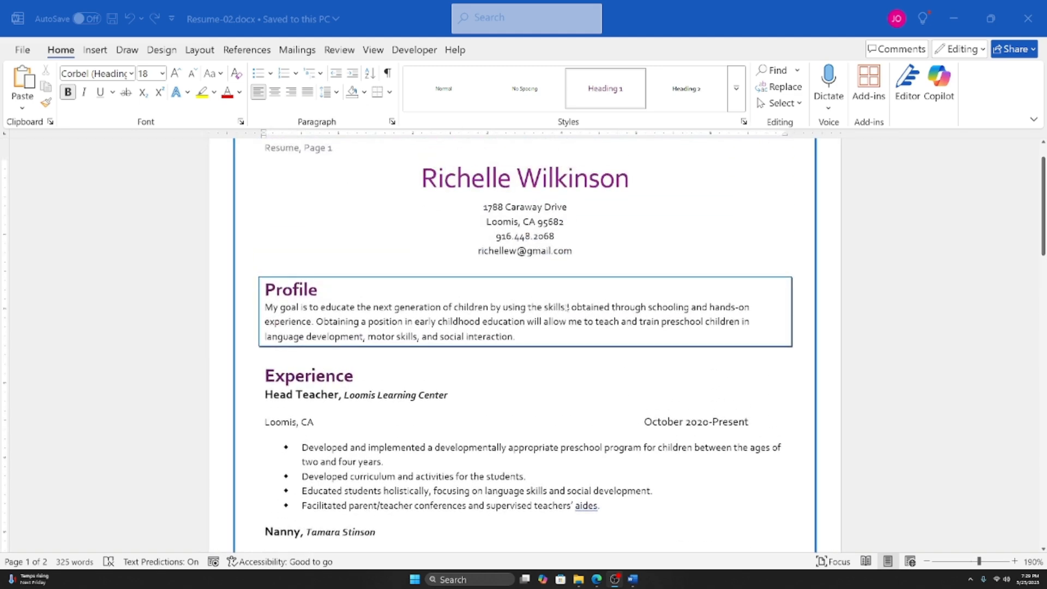
pyautogui.scroll(1, 567, 307)
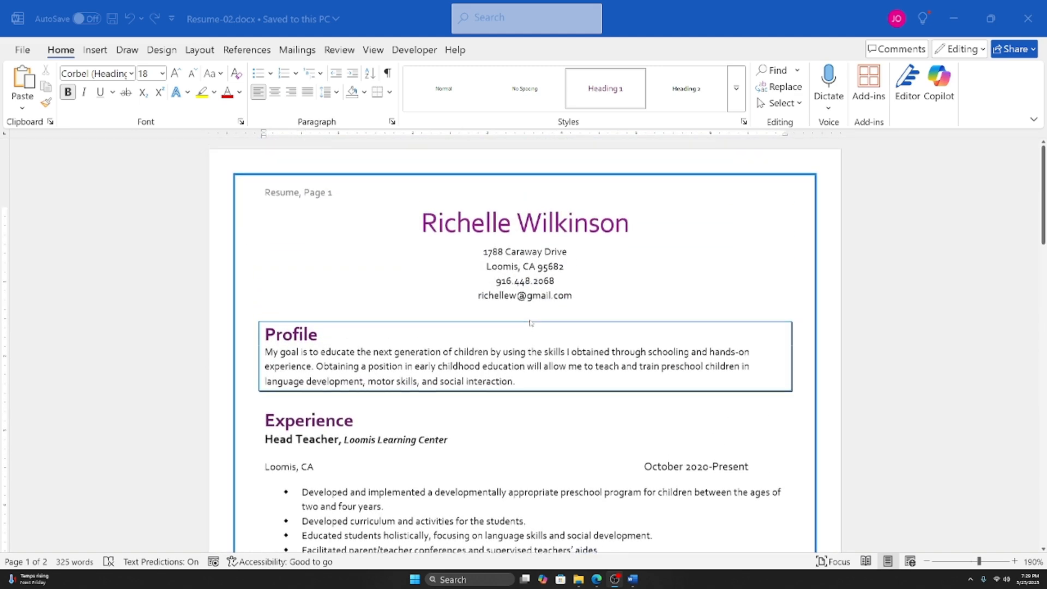
pyautogui.scroll(-2, 391, 357)
pyautogui.click(282, 354)
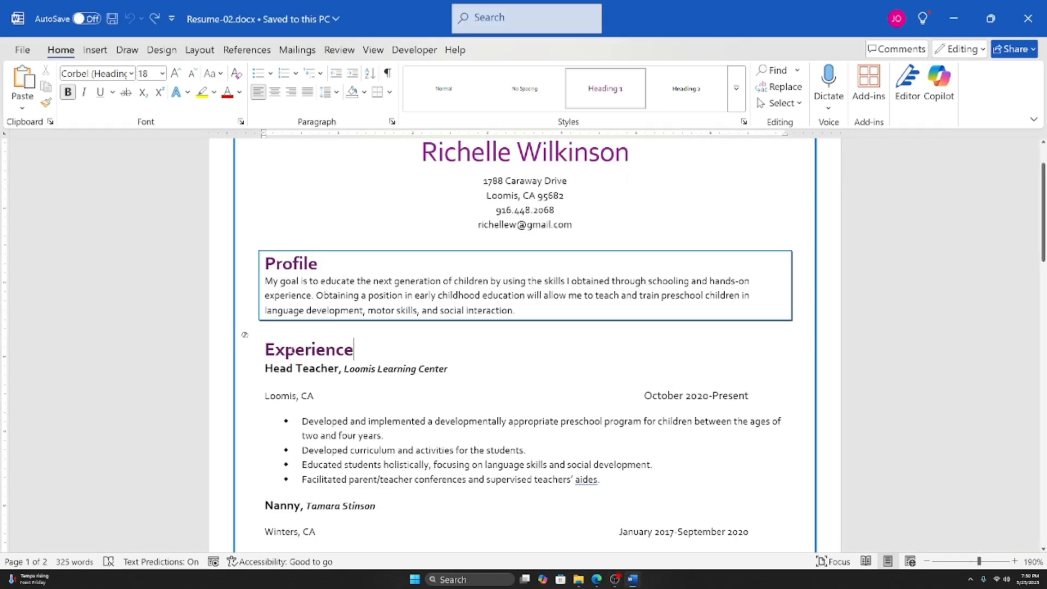
pyautogui.doubleClick(281, 351)
pyautogui.click(245, 417)
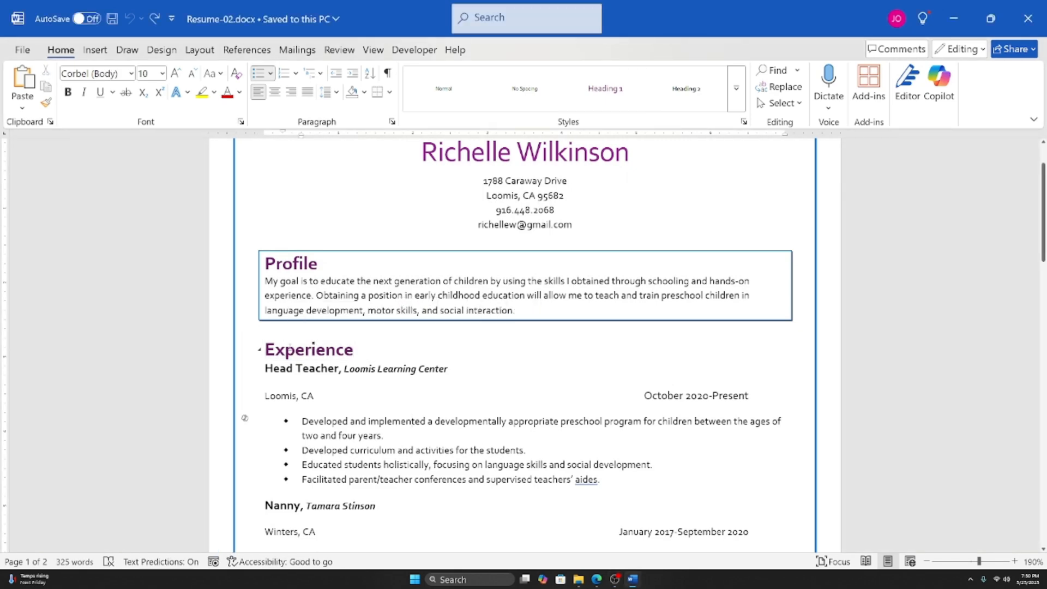
pyautogui.doubleClick(295, 350)
pyautogui.scroll(-3, 450, 449)
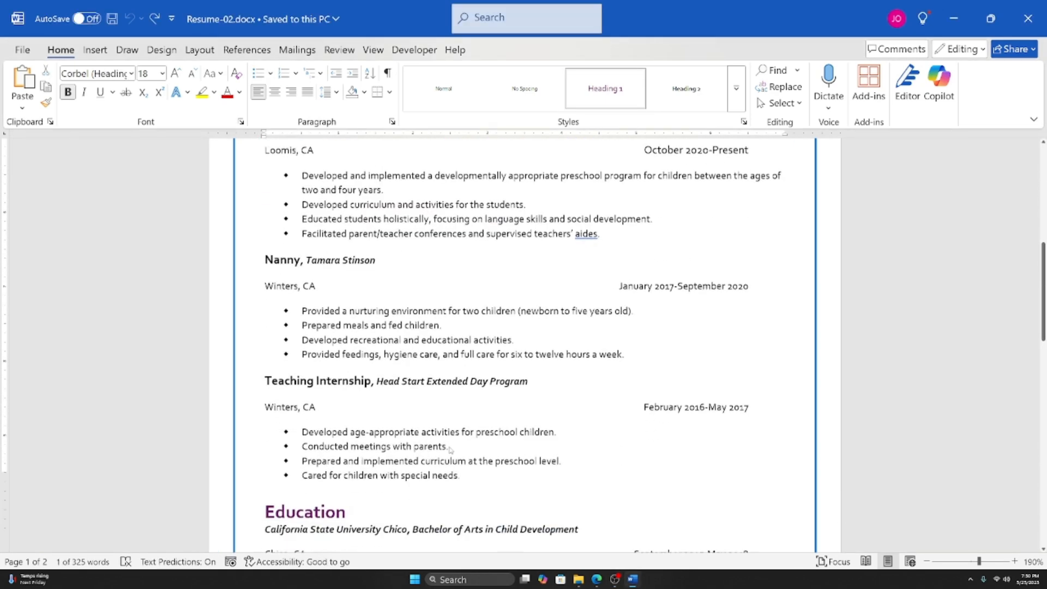
pyautogui.scroll(-3, 451, 449)
pyautogui.doubleClick(305, 279)
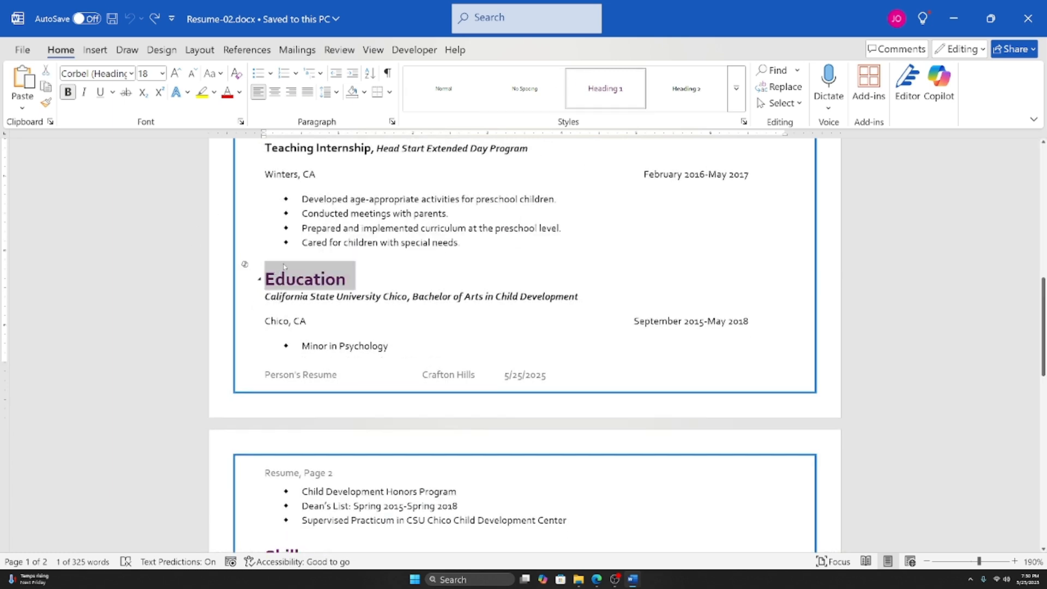
pyautogui.press('Right')
pyautogui.scroll(5, 315, 258)
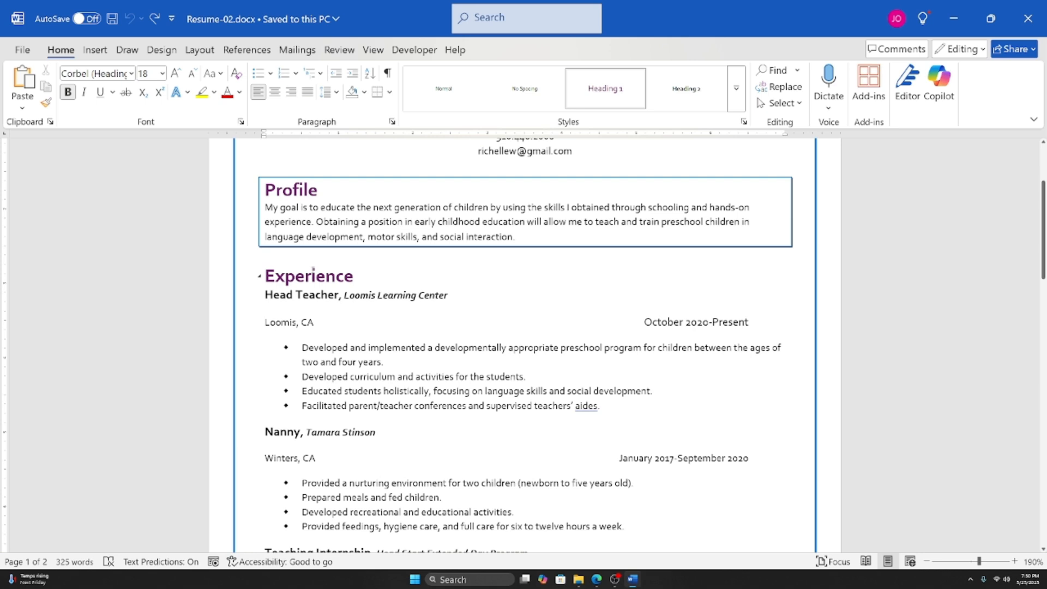
# Step: Underline the text of the Experience heading and remove the underline again
pyautogui.doubleClick(313, 272)
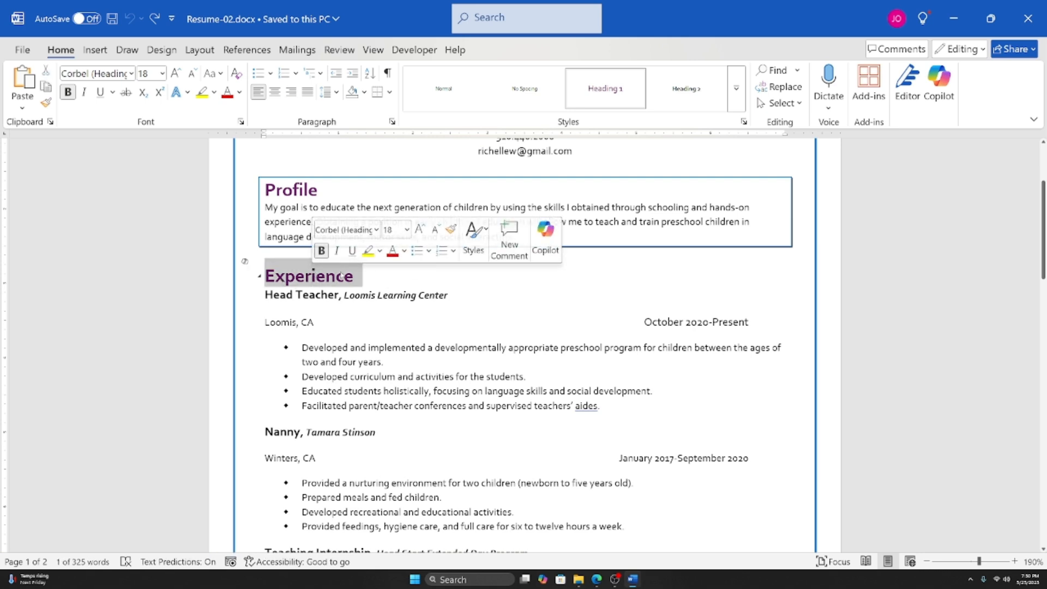
pyautogui.click(100, 92)
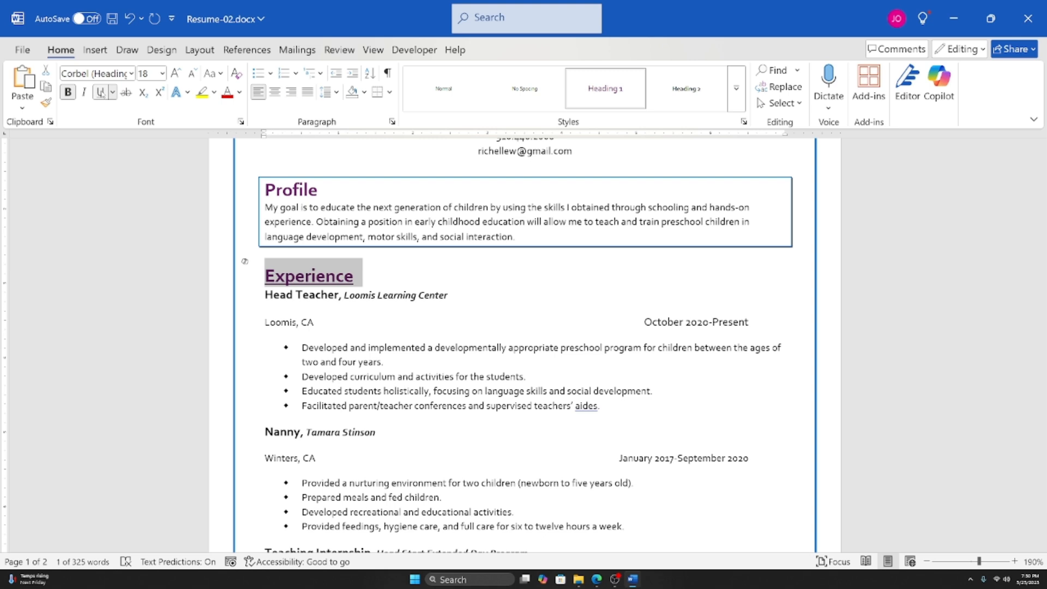
pyautogui.click(100, 92)
# Step: Review the available paragraph border options for the Experience heading and leave them without applying one
pyautogui.scroll(4, 81, 216)
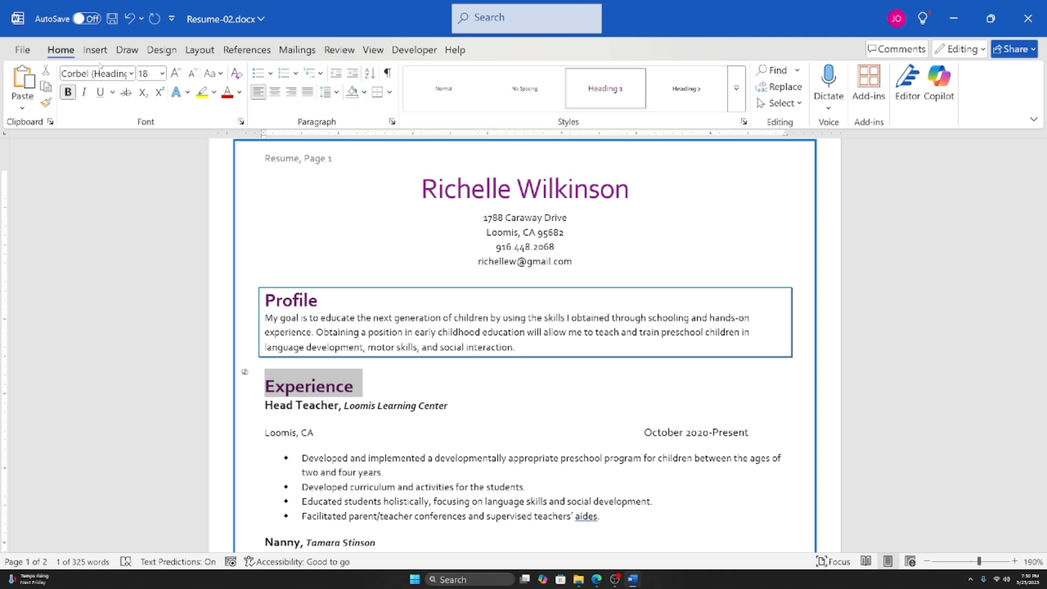
pyautogui.click(389, 92)
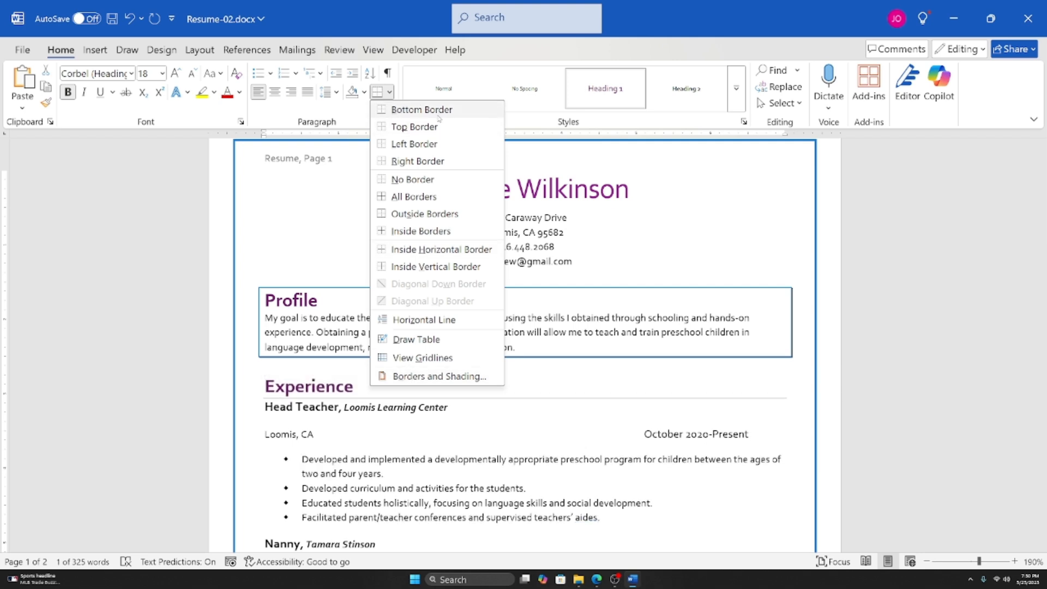
pyautogui.click(382, 93)
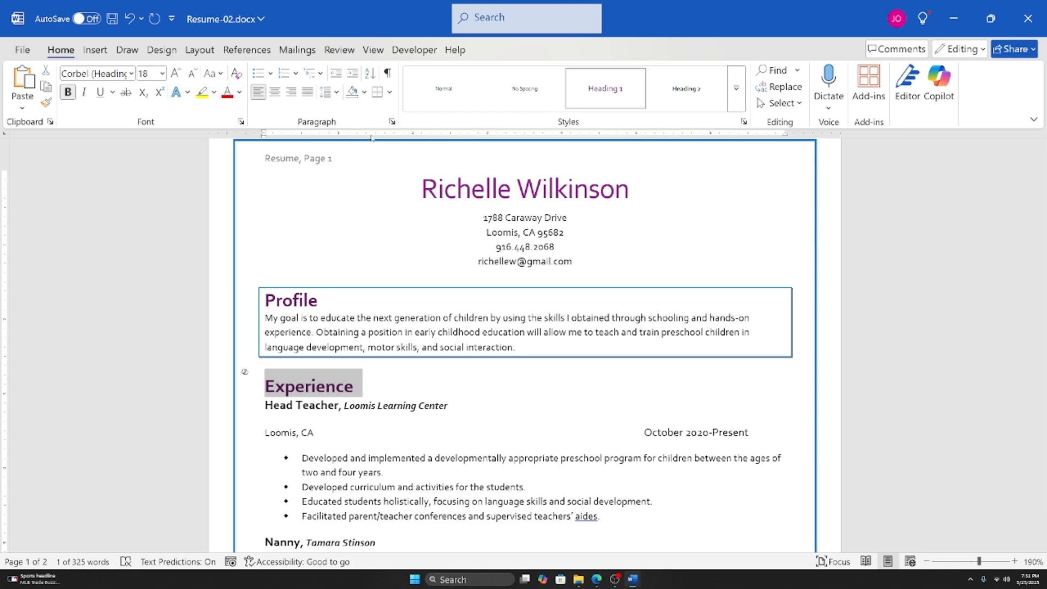
pyautogui.click(390, 93)
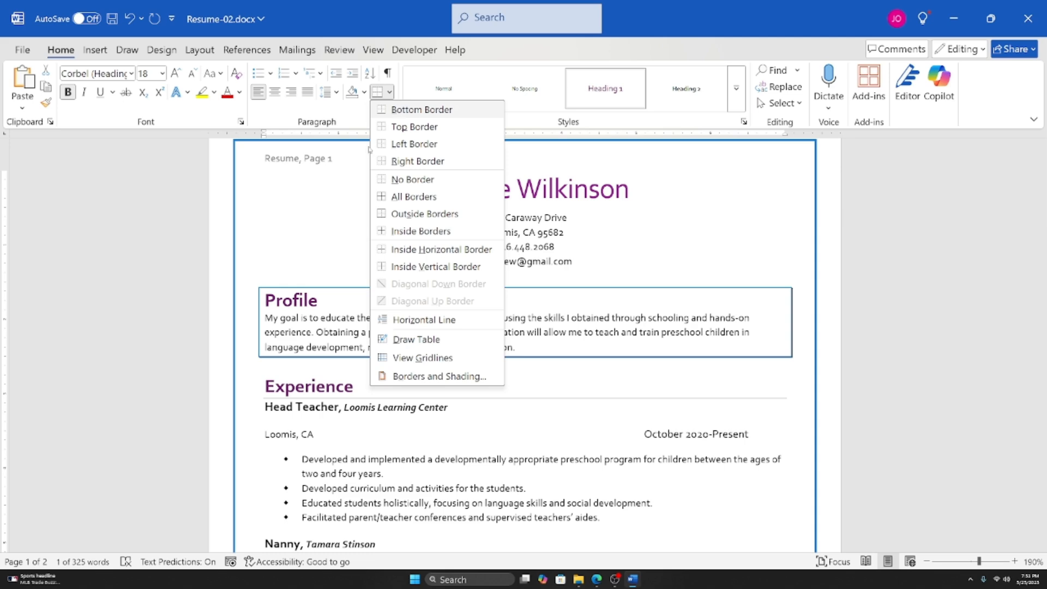
pyautogui.click(463, 406)
pyautogui.scroll(-4, 462, 406)
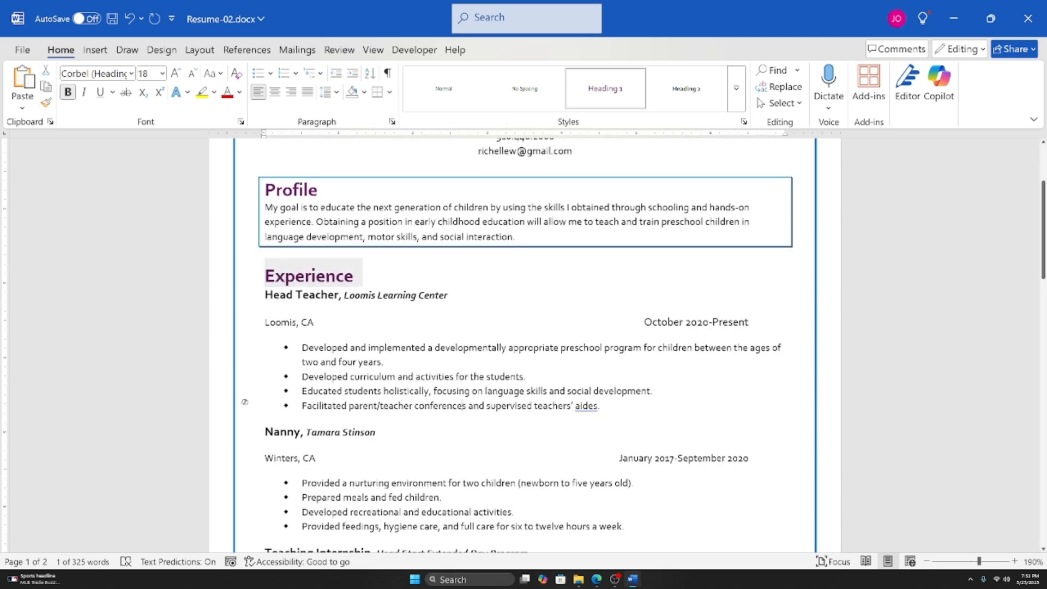
# Step: Apply a bottom border to the Experience heading, inspect it, and undo it
pyautogui.click(244, 261)
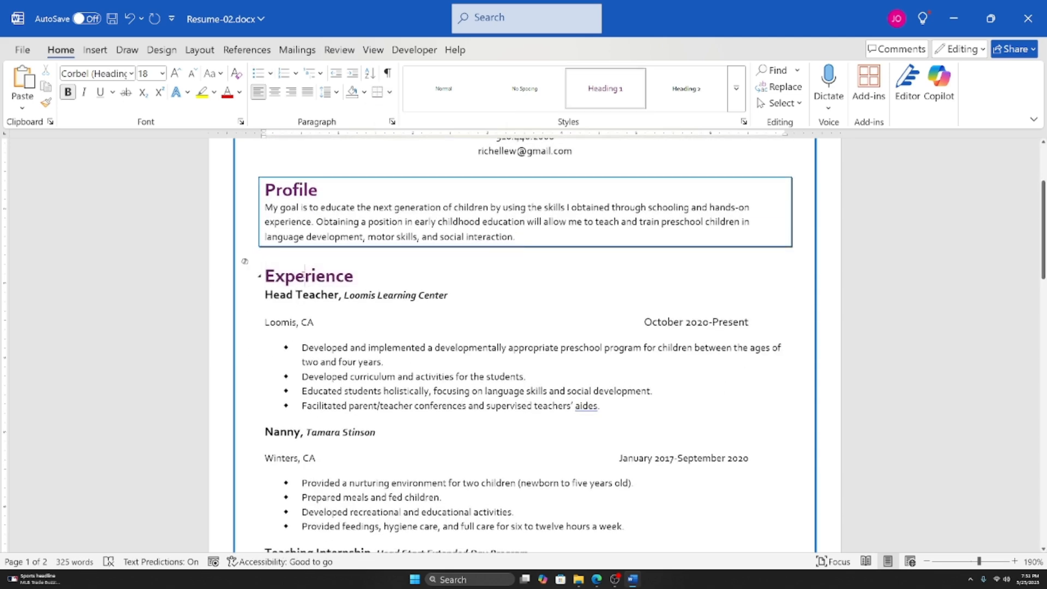
pyautogui.click(377, 92)
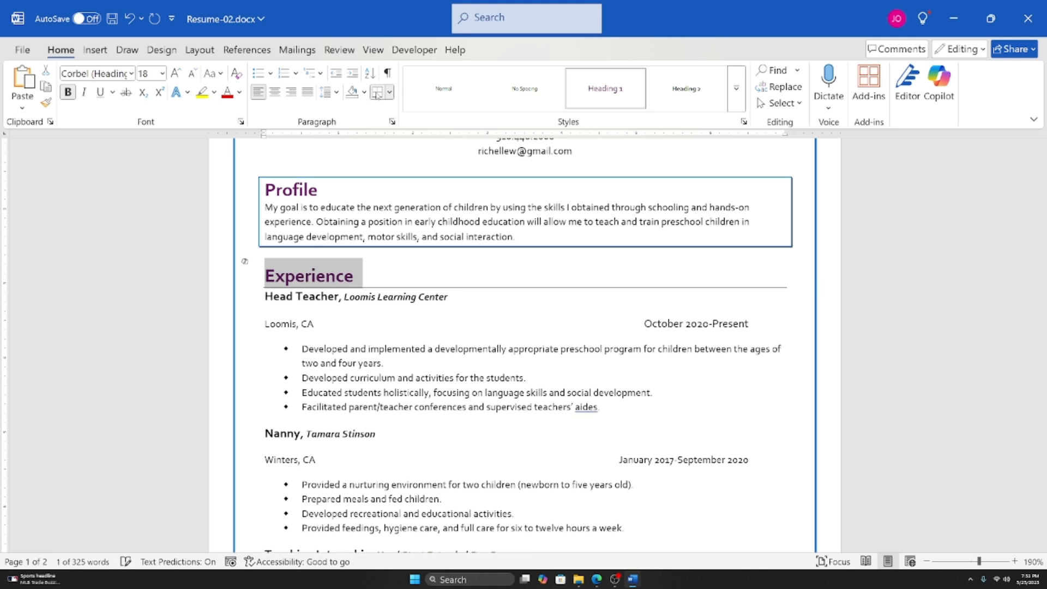
pyautogui.click(499, 305)
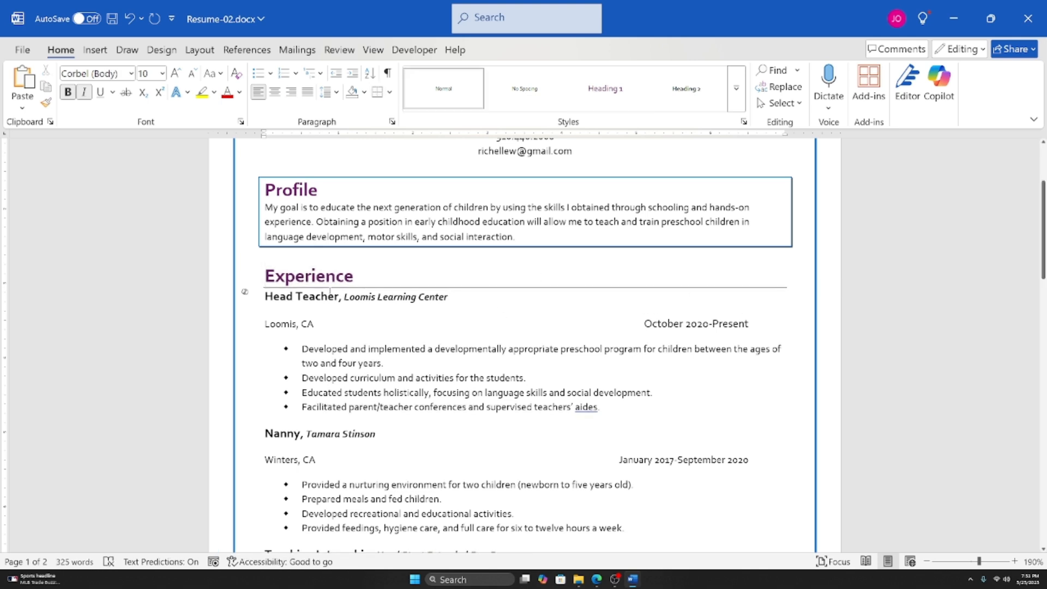
pyautogui.doubleClick(301, 277)
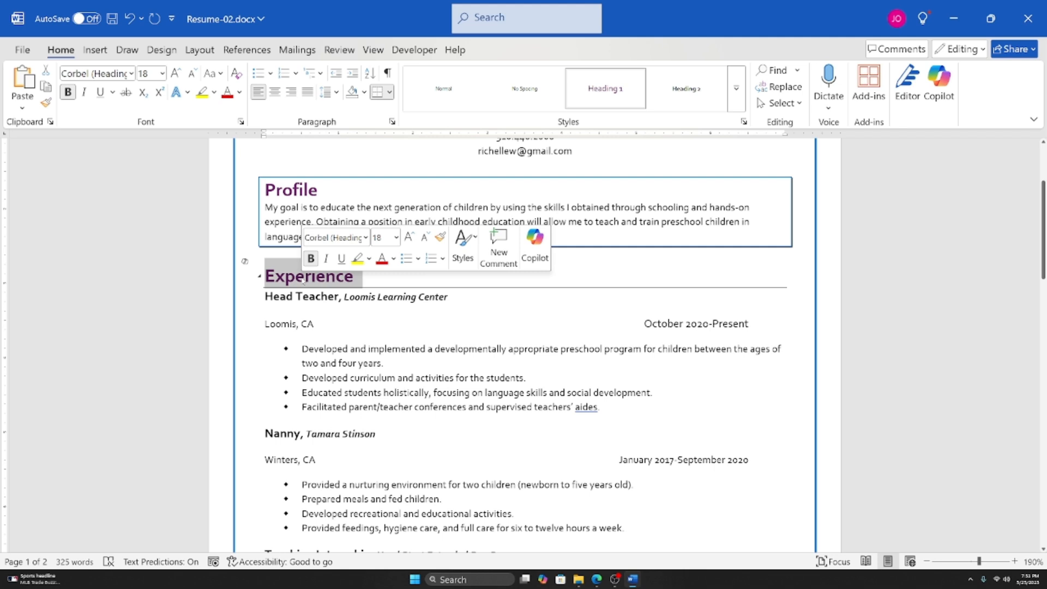
pyautogui.click(305, 277)
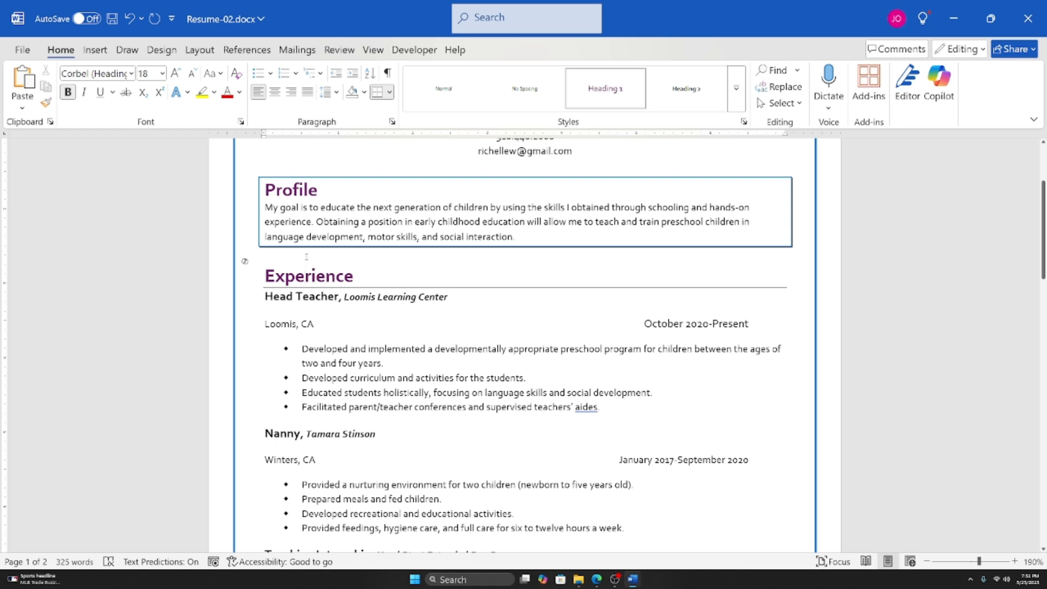
pyautogui.hotkey('ctrl', 'z')
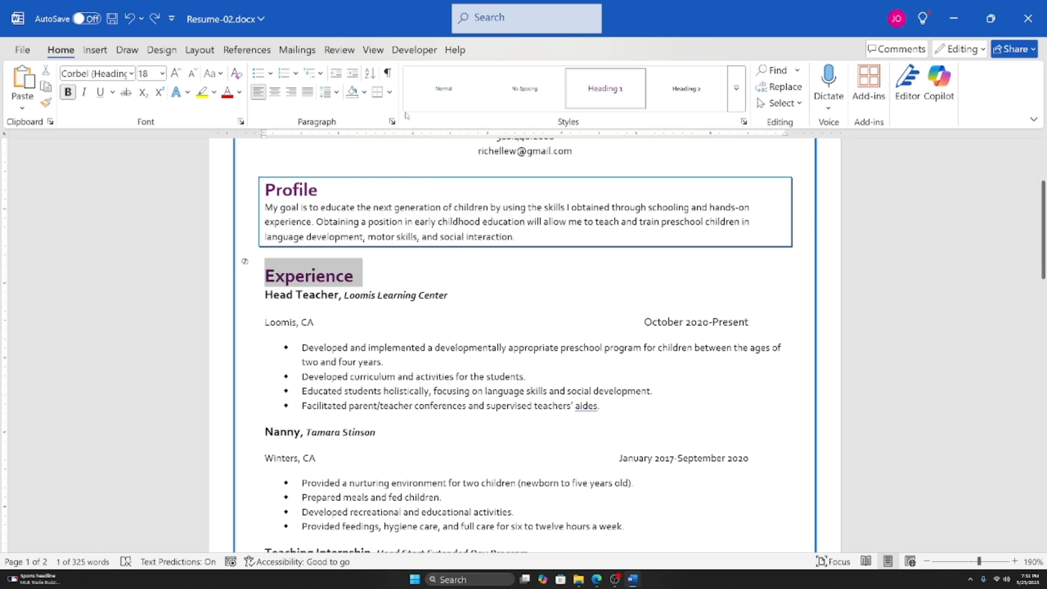
# Step: Try a top border above the Experience heading
pyautogui.click(389, 93)
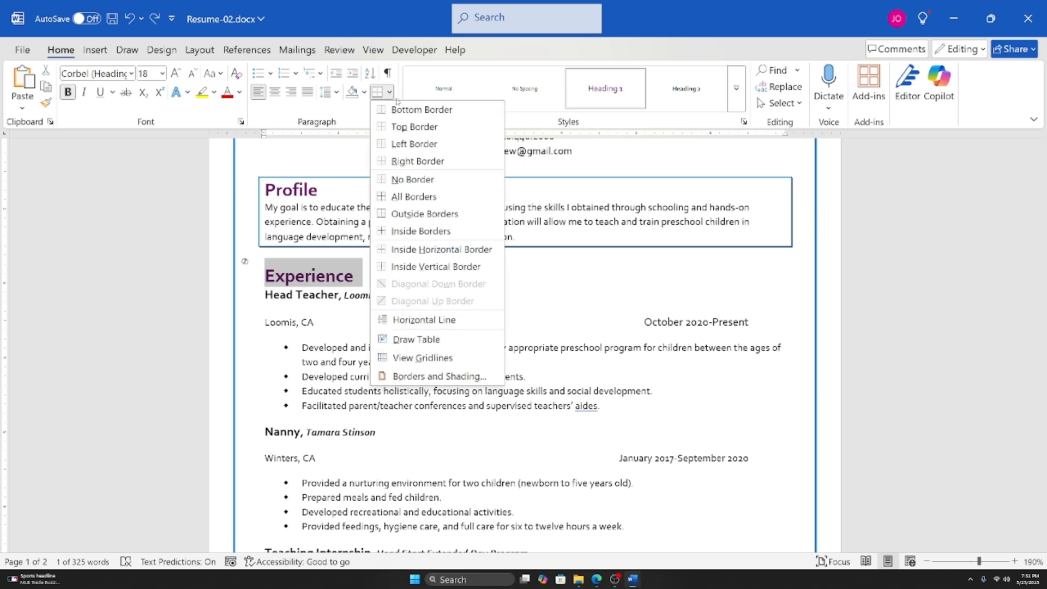
pyautogui.click(398, 133)
pyautogui.click(406, 331)
pyautogui.scroll(-1, 387, 345)
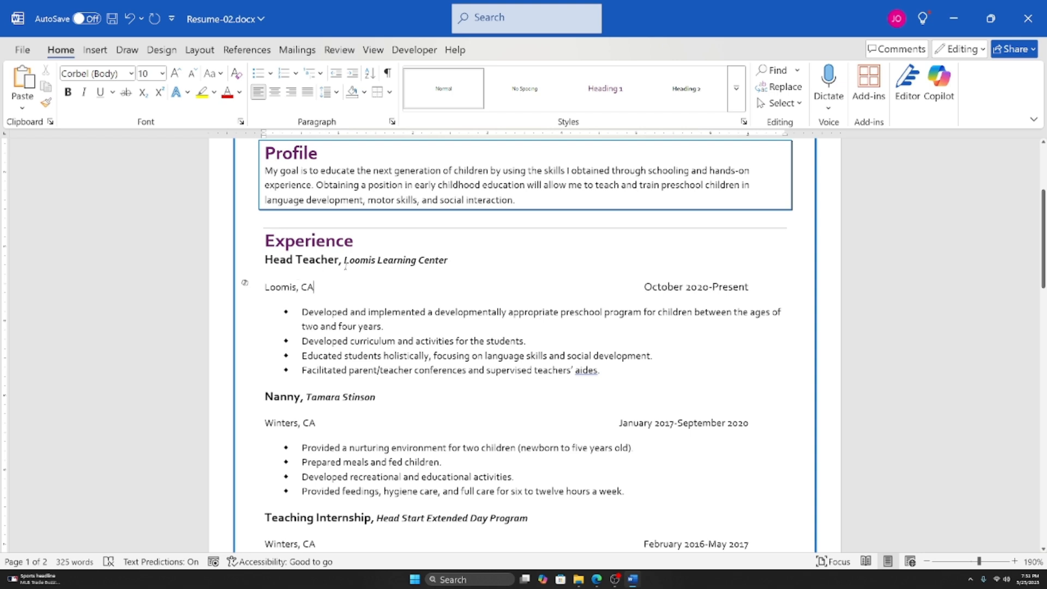
# Step: Apply a bottom border to the Experience heading
pyautogui.tripleClick(309, 241)
pyautogui.click(389, 91)
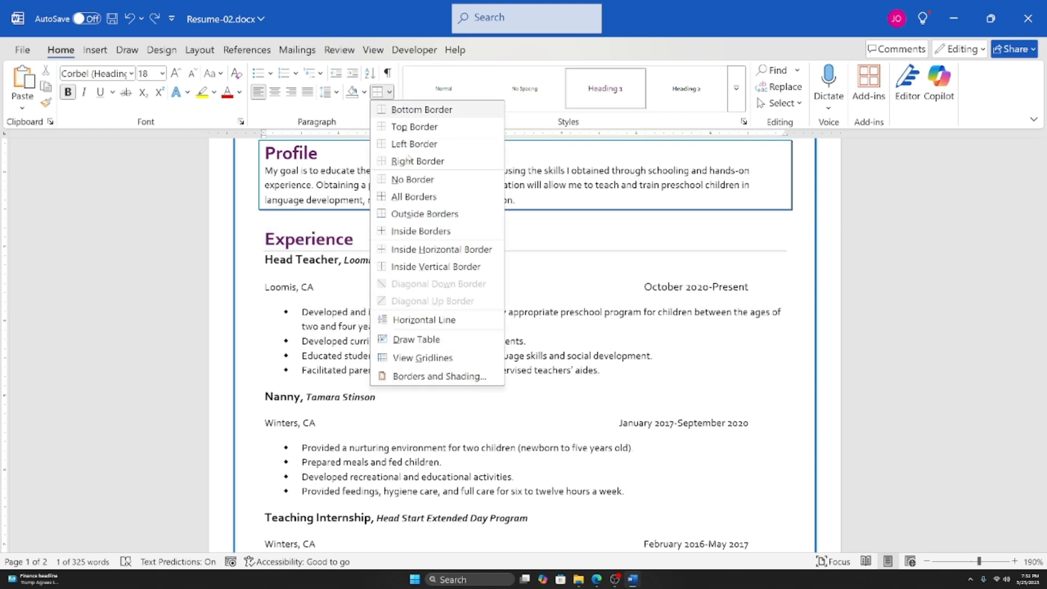
pyautogui.click(416, 110)
pyautogui.click(425, 342)
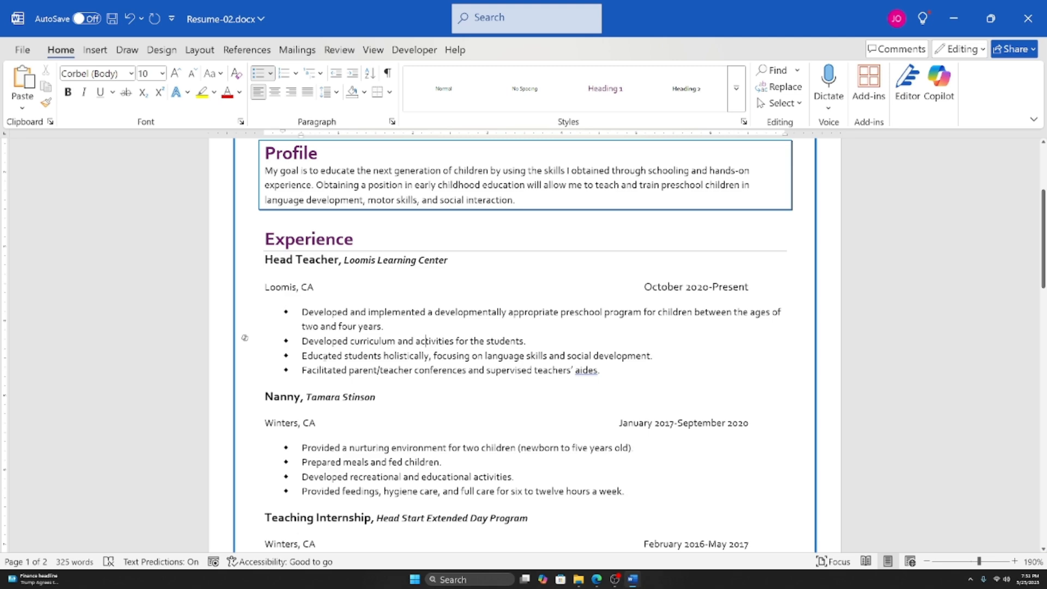
# Step: Try a bottom border under the Head Teacher line and undo it
pyautogui.scroll(-5, 244, 337)
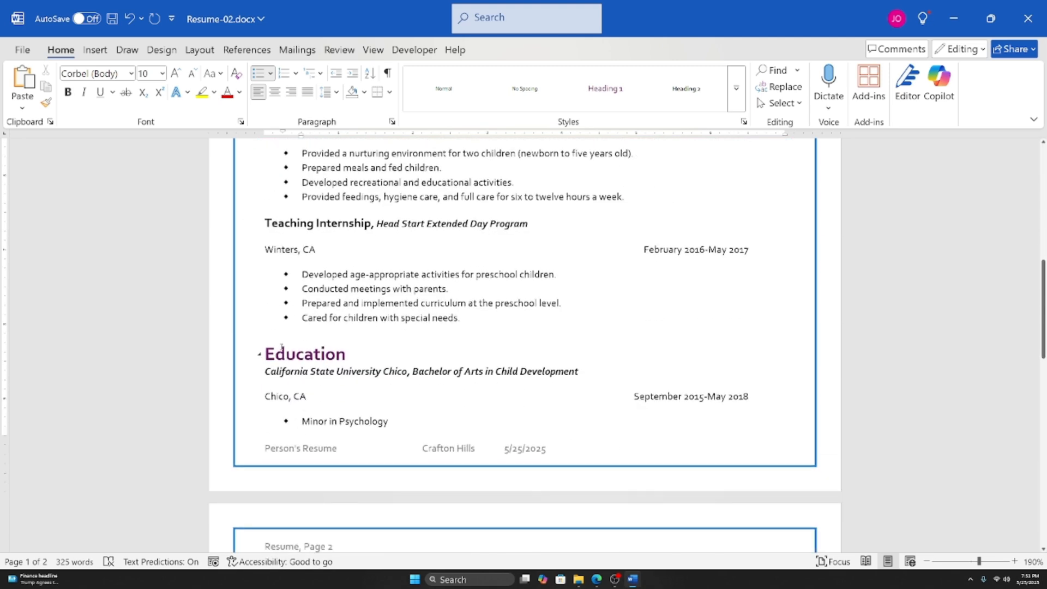
pyautogui.scroll(5, 342, 343)
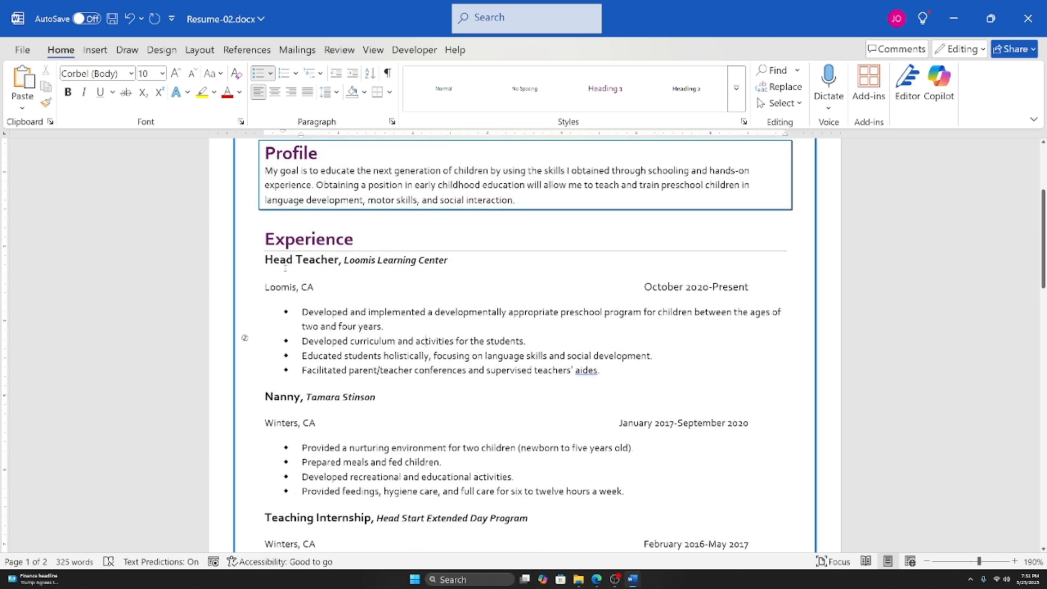
pyautogui.click(282, 261)
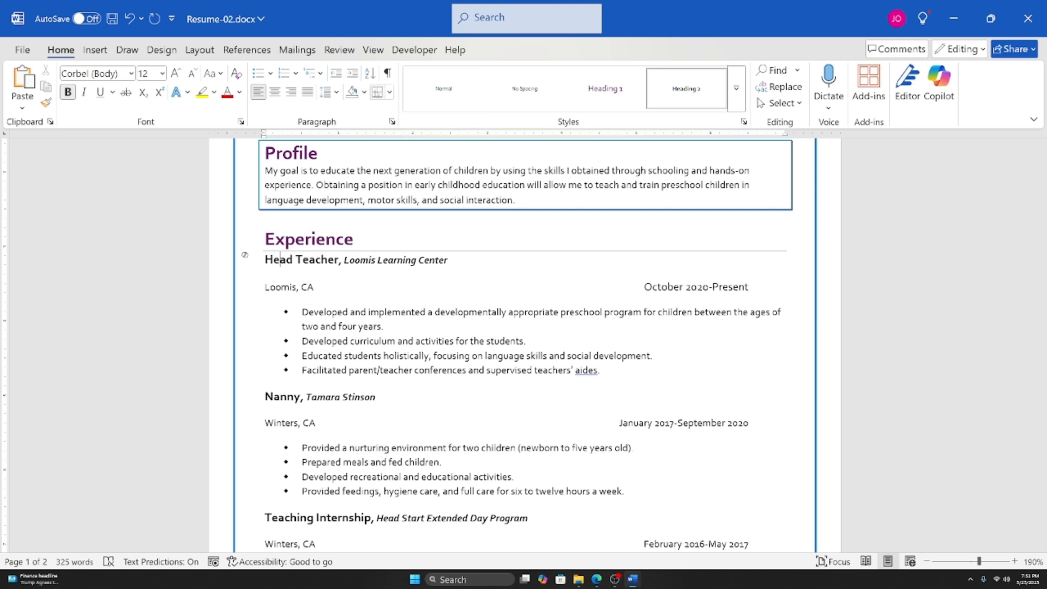
pyautogui.click(377, 92)
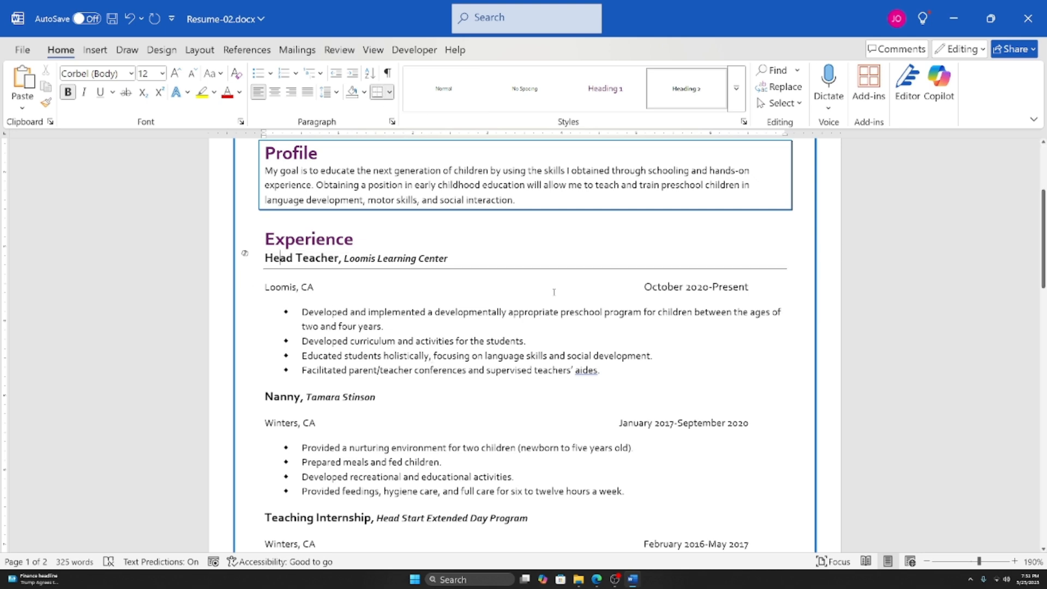
pyautogui.hotkey('ctrl', 'z')
pyautogui.click(293, 249)
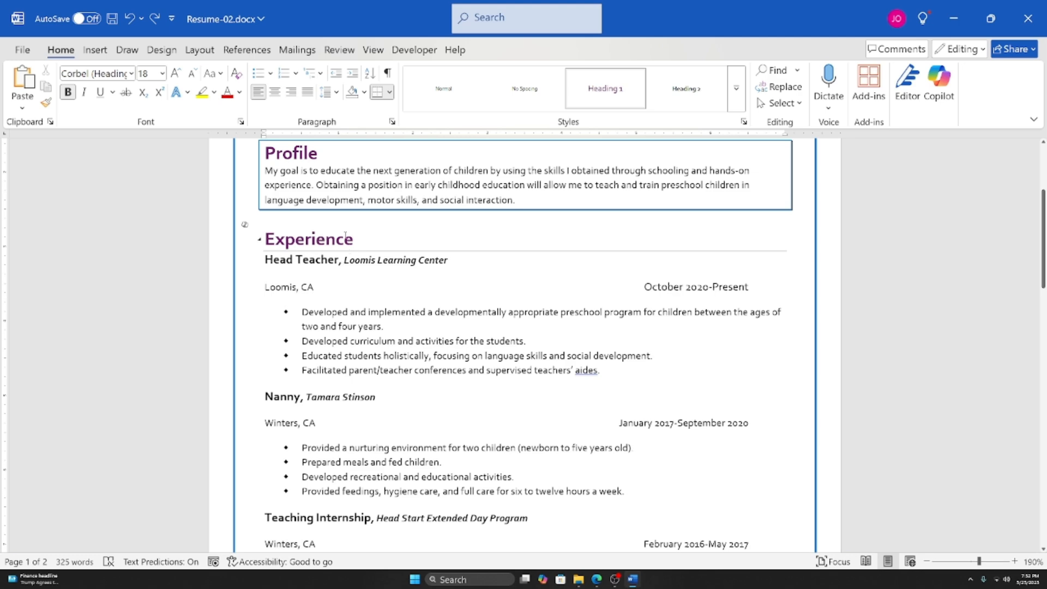
# Step: Look through both pages to examine the remaining section headings and where the page break falls
pyautogui.scroll(-15, 386, 408)
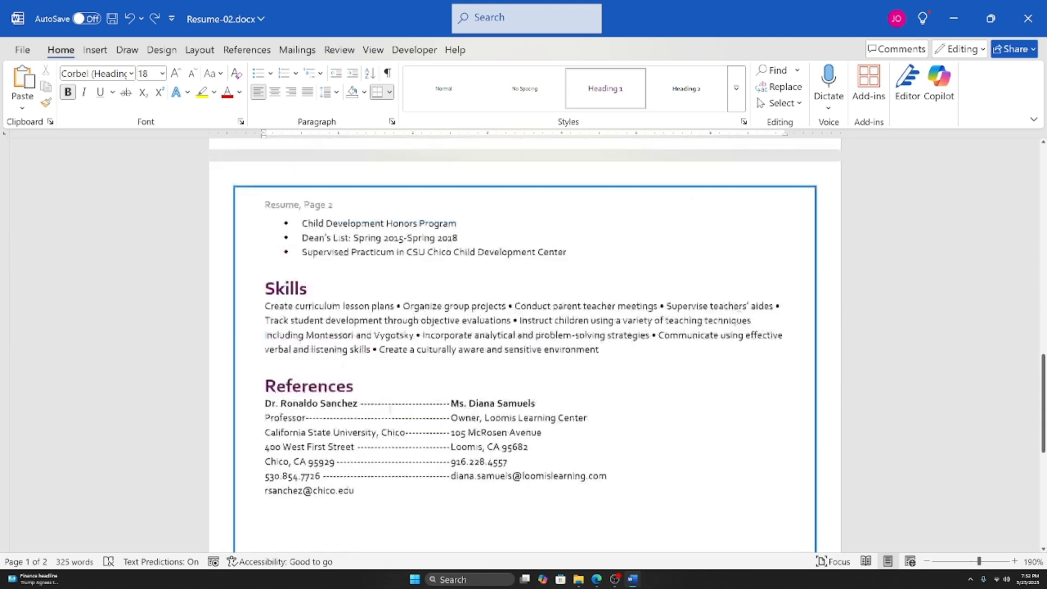
pyautogui.scroll(8, 387, 408)
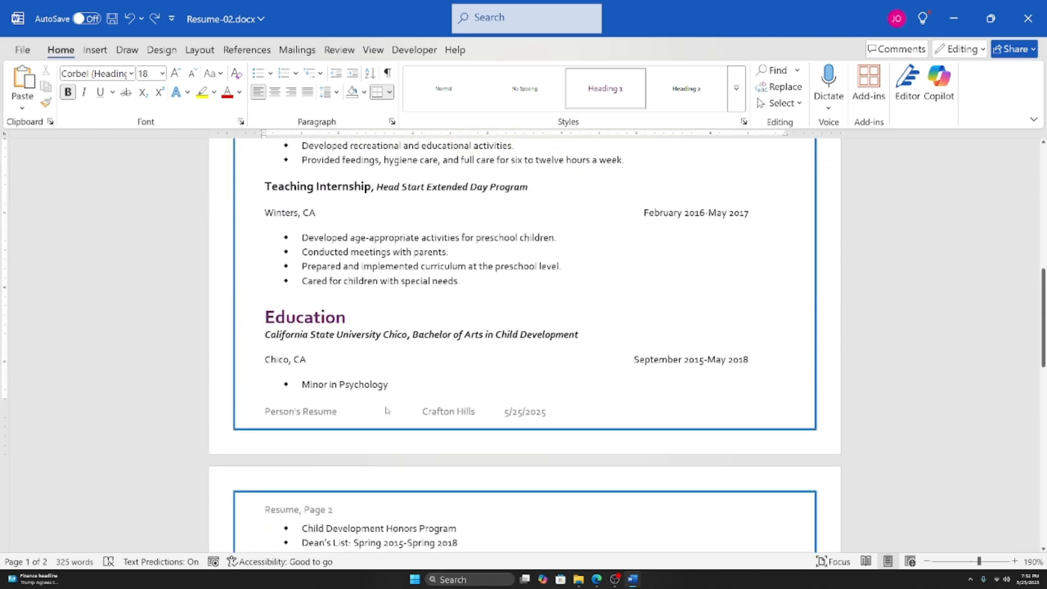
pyautogui.scroll(-3, 387, 410)
pyautogui.scroll(4, 355, 402)
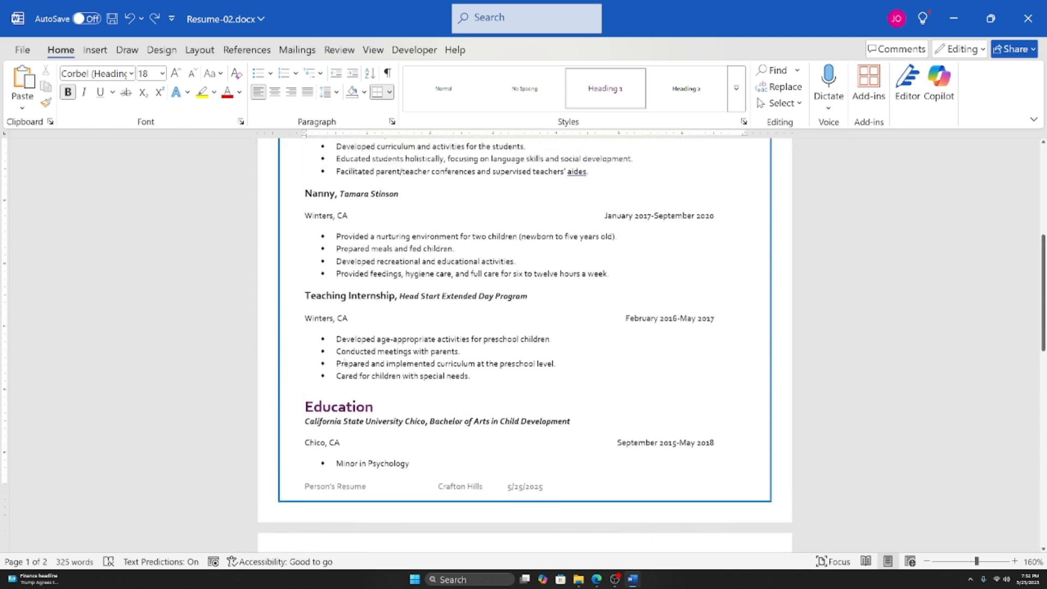
pyautogui.scroll(5, 355, 401)
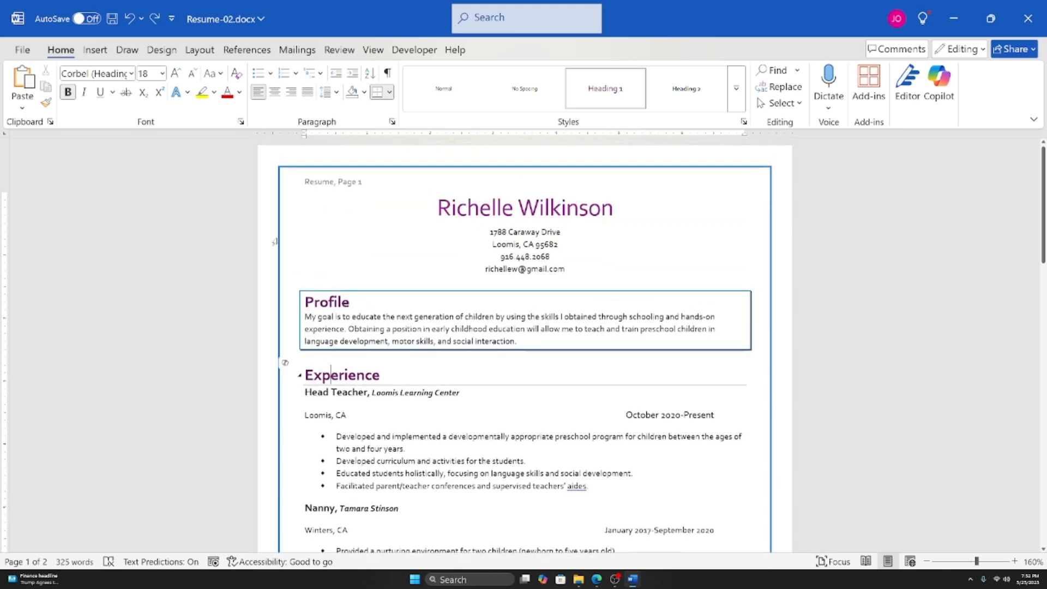
pyautogui.scroll(-6, 395, 363)
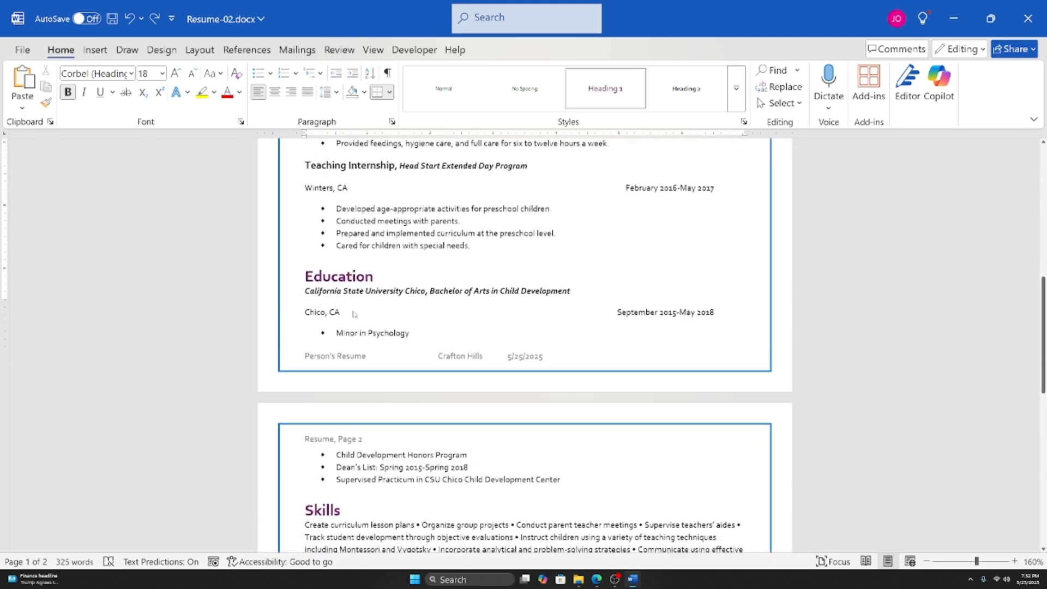
pyautogui.scroll(5, 353, 323)
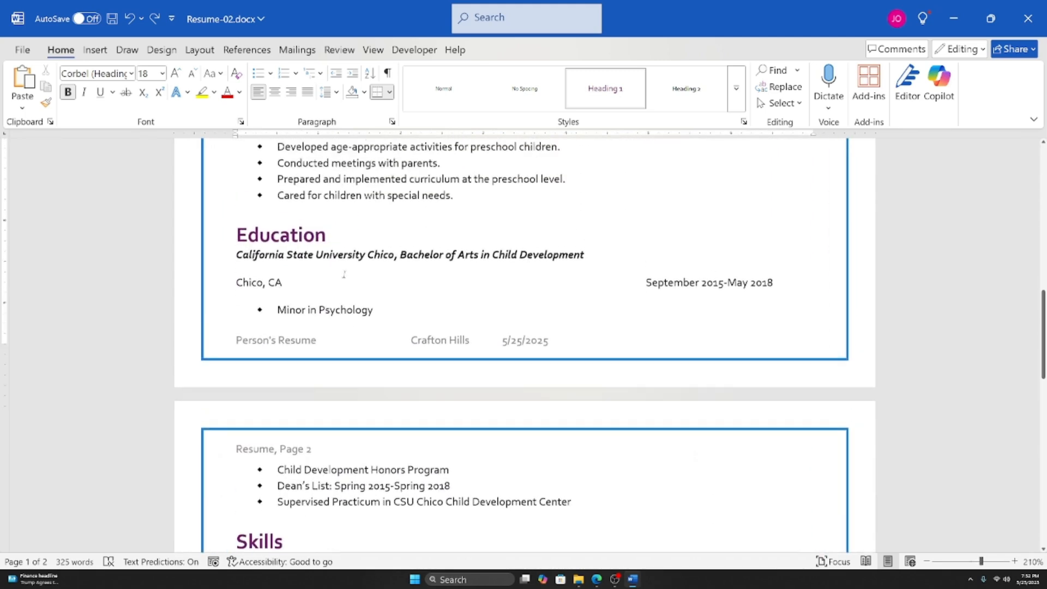
# Step: Examine how the Education bullets are divided between the two pages, viewing both pages side by side
pyautogui.click(278, 328)
pyautogui.moveTo(278, 329); pyautogui.dragTo(463, 526)
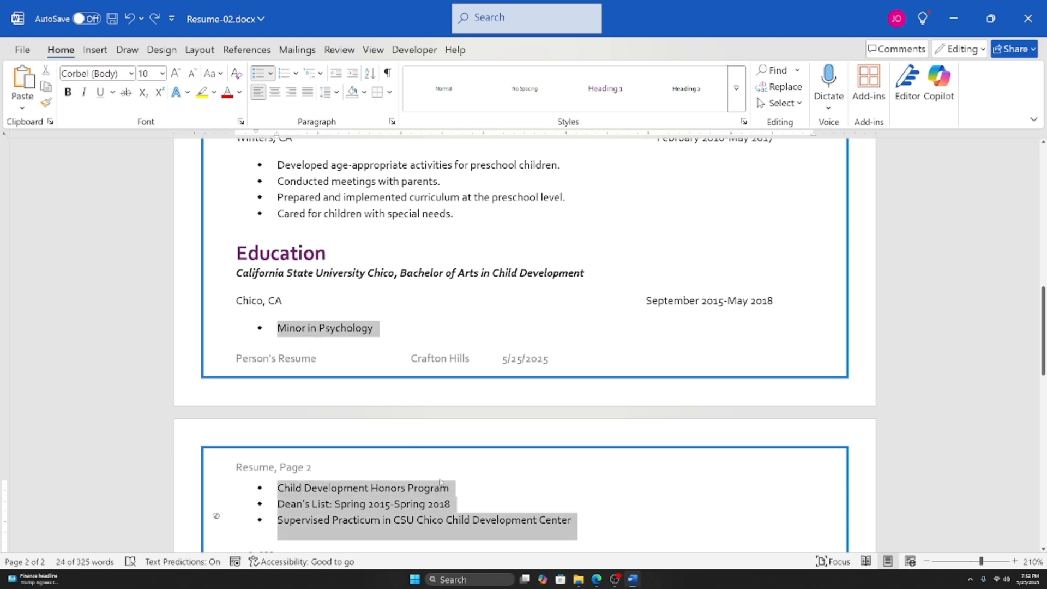
pyautogui.scroll(-12, 408, 287)
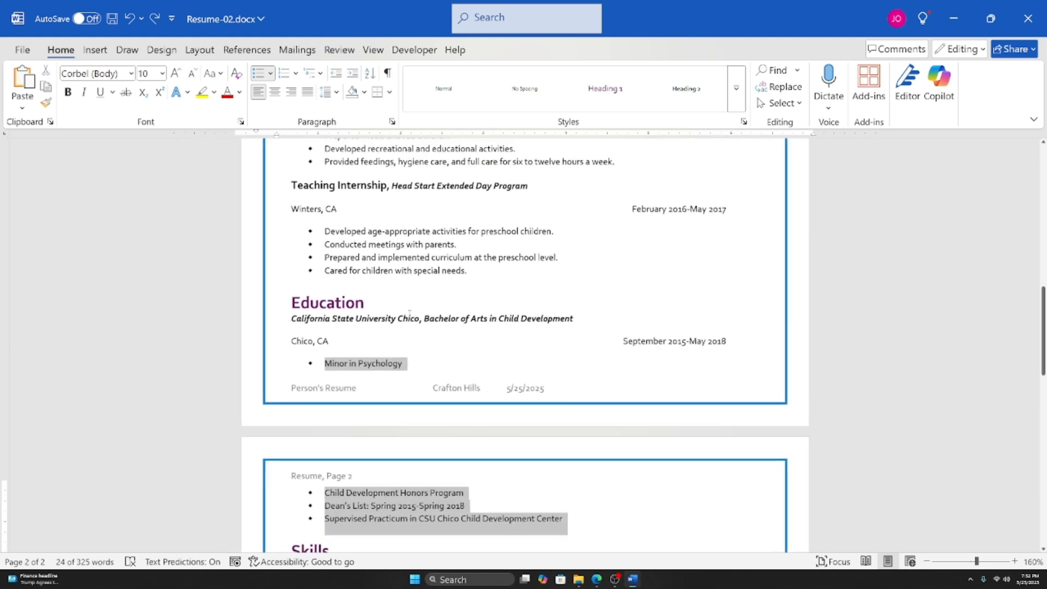
pyautogui.click(460, 367)
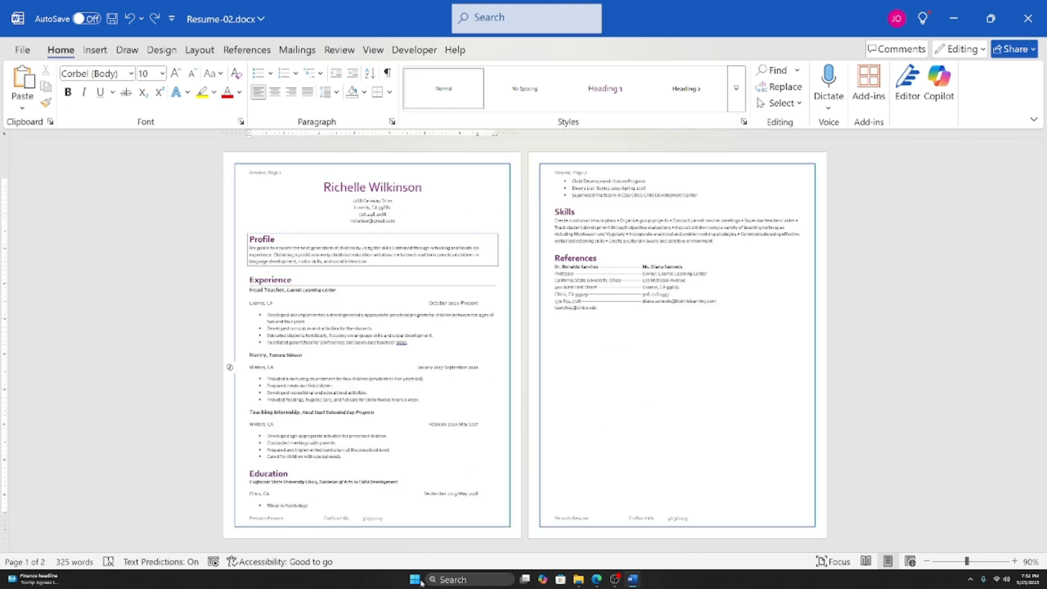
pyautogui.click(312, 504)
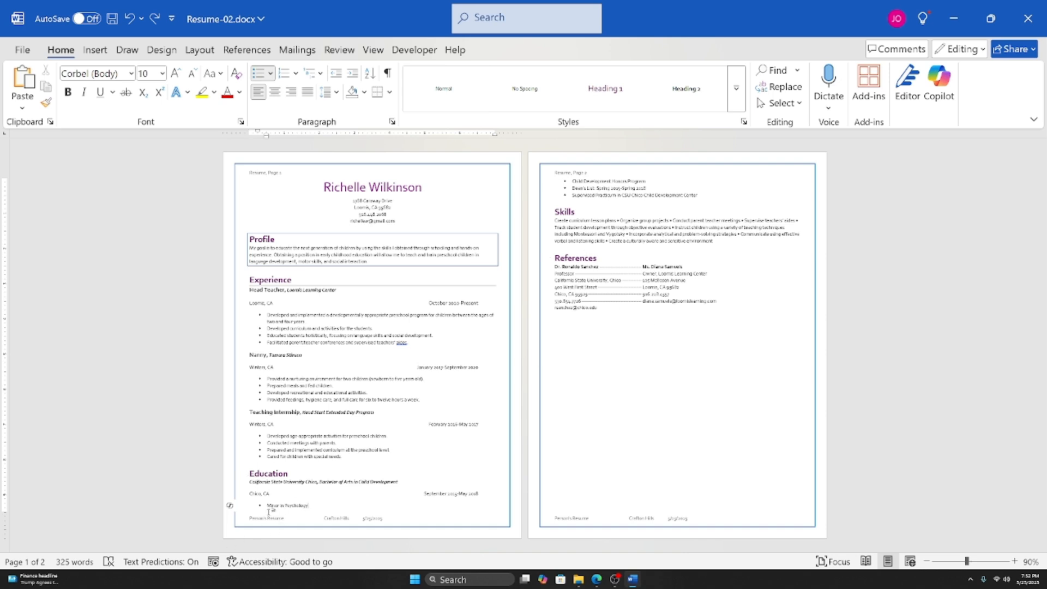
pyautogui.tripleClick(268, 507)
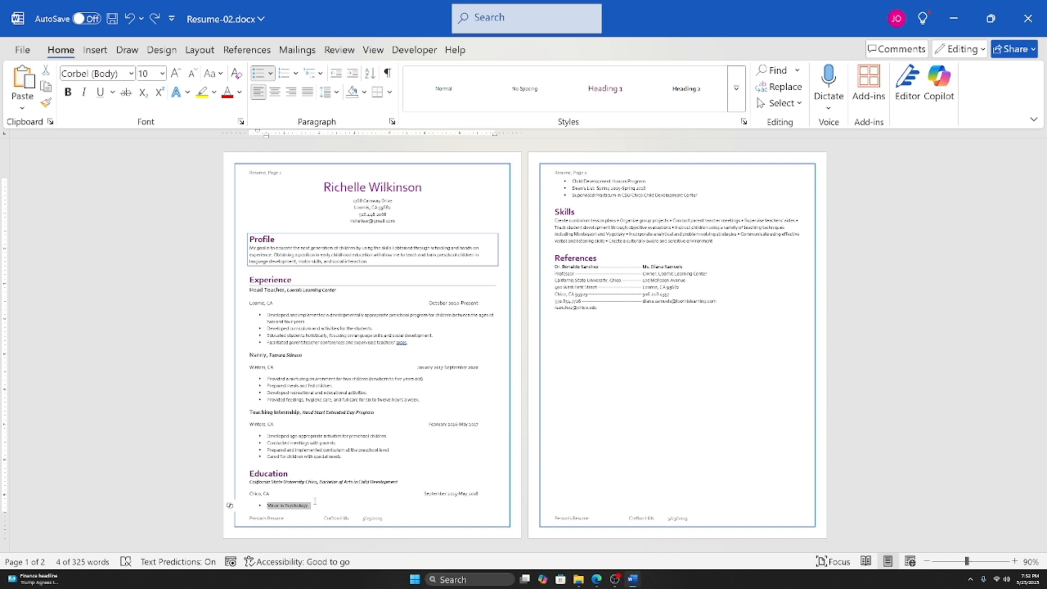
pyautogui.click(535, 206)
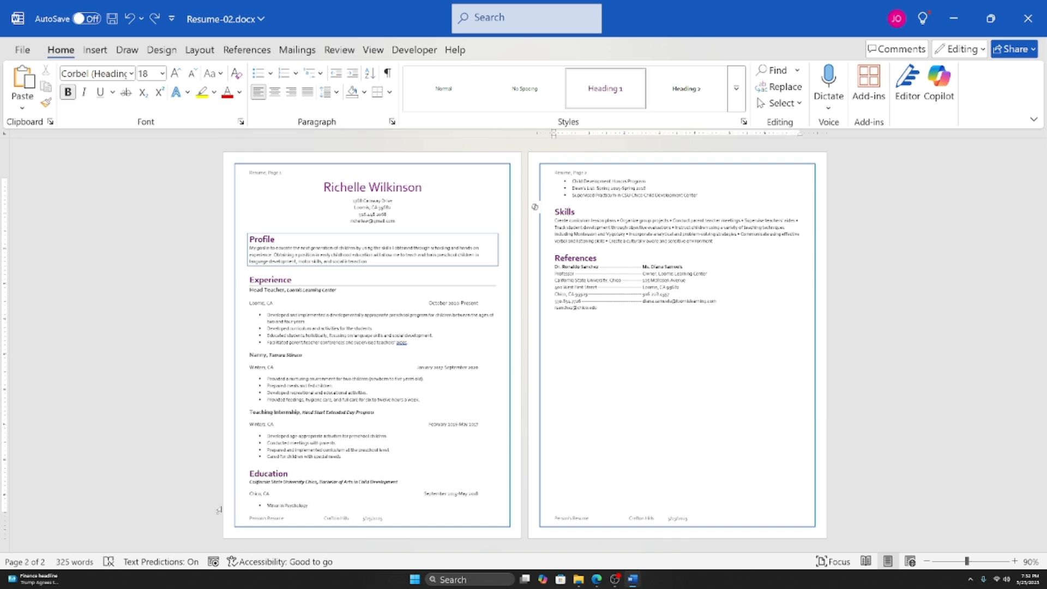
pyautogui.tripleClick(272, 502)
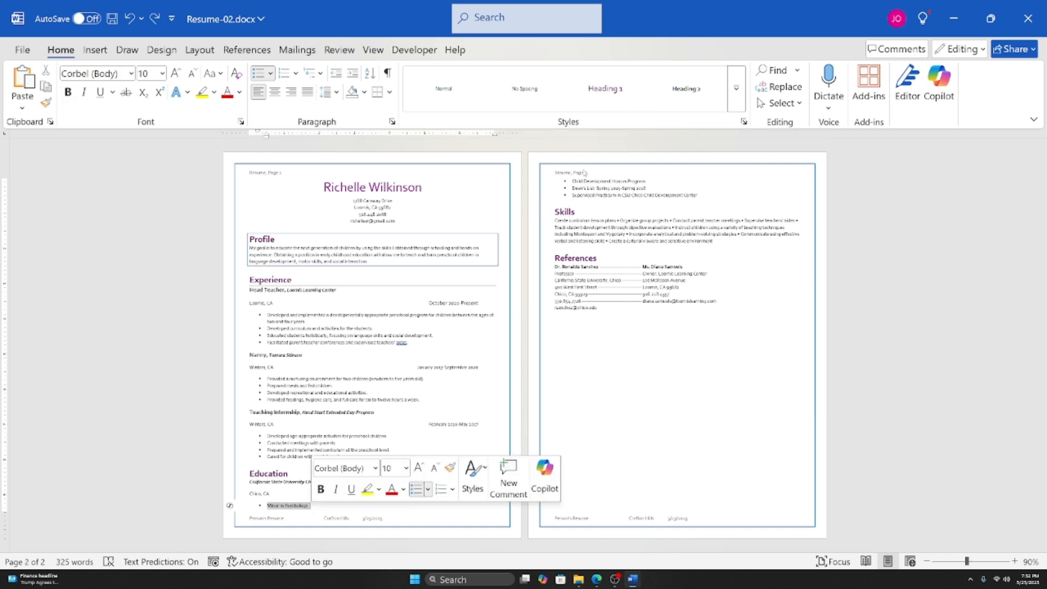
pyautogui.click(711, 194)
pyautogui.moveTo(711, 195); pyautogui.dragTo(571, 180)
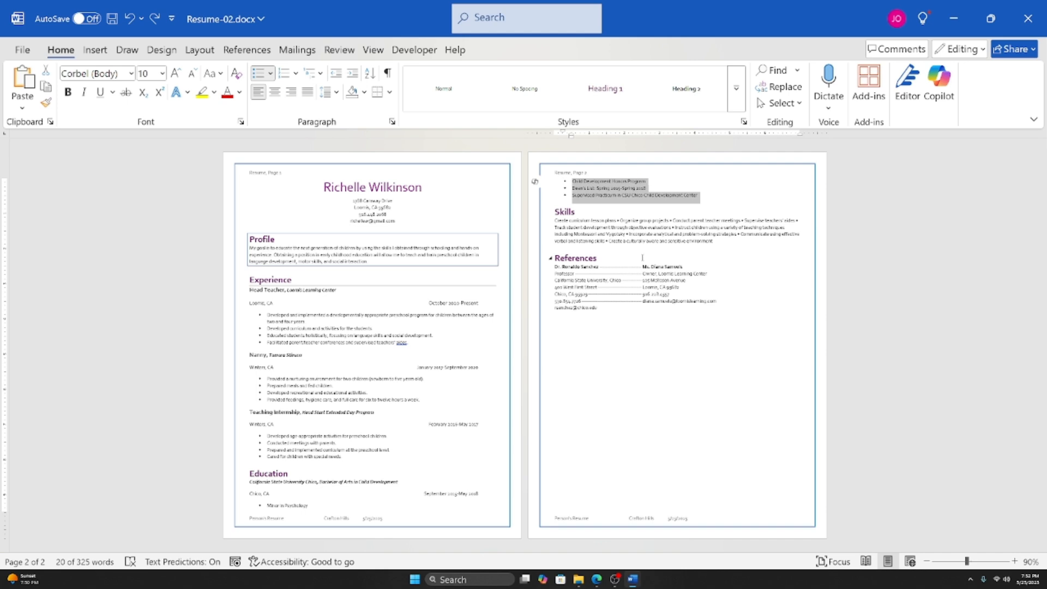
pyautogui.click(587, 252)
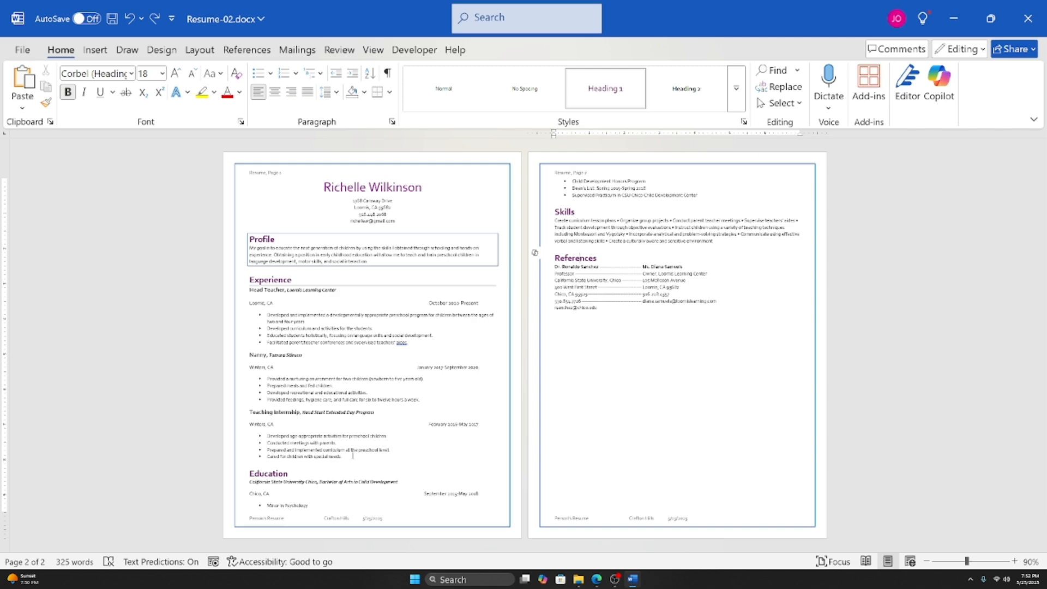
# Step: Place the cursor after the last Teaching Internship bullet and show the formatting marks
pyautogui.scroll(6, 349, 490)
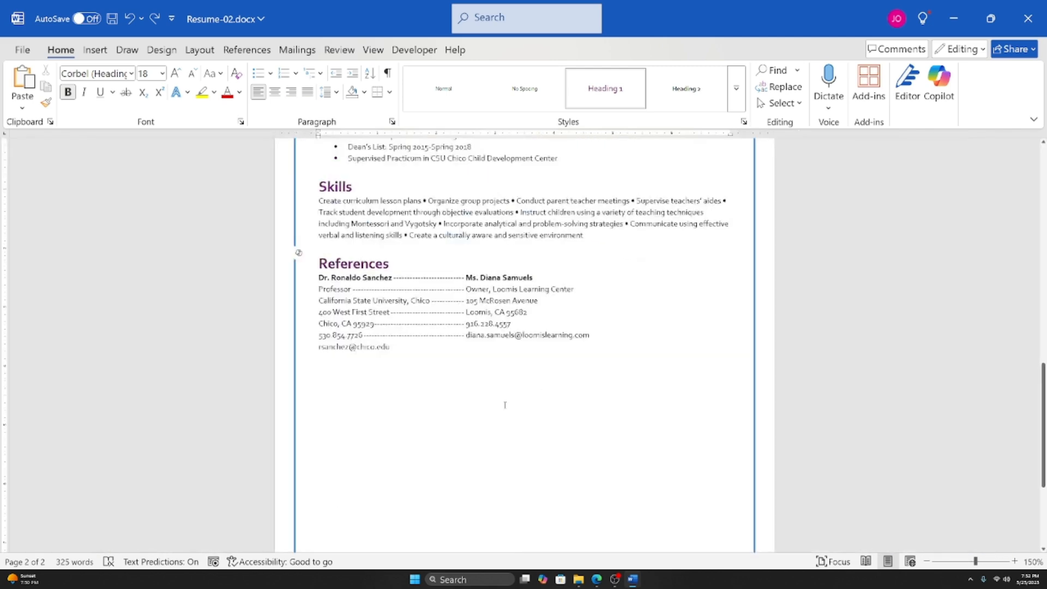
pyautogui.scroll(3, 364, 425)
pyautogui.scroll(3, 364, 386)
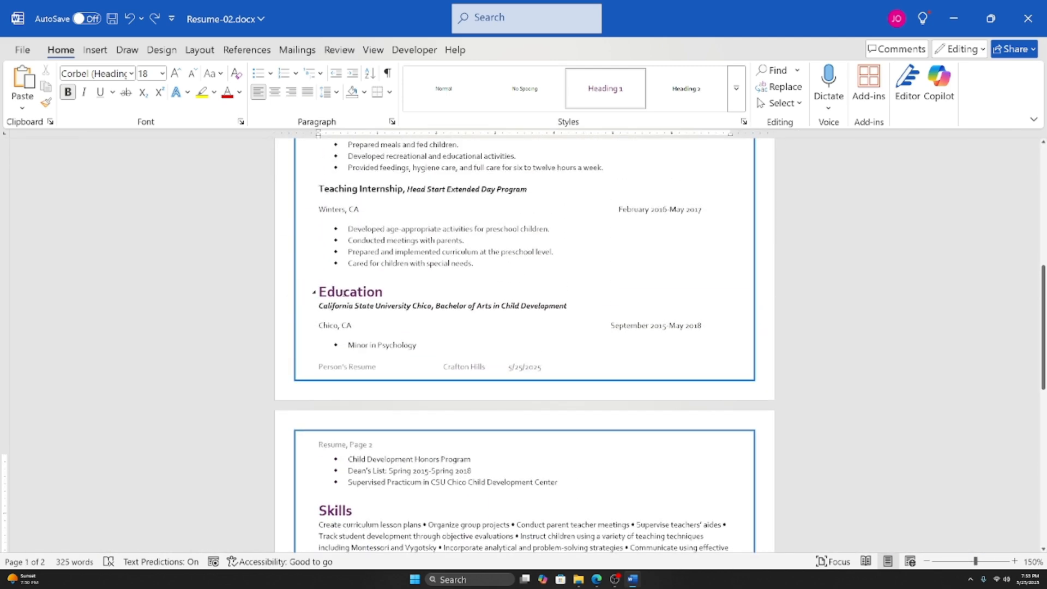
pyautogui.click(528, 260)
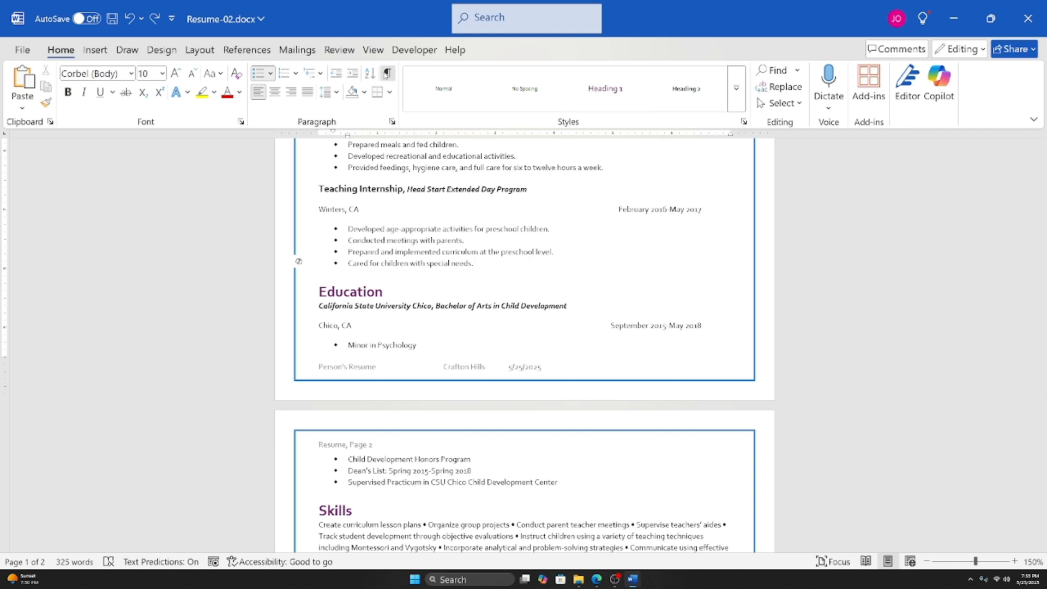
pyautogui.click(386, 74)
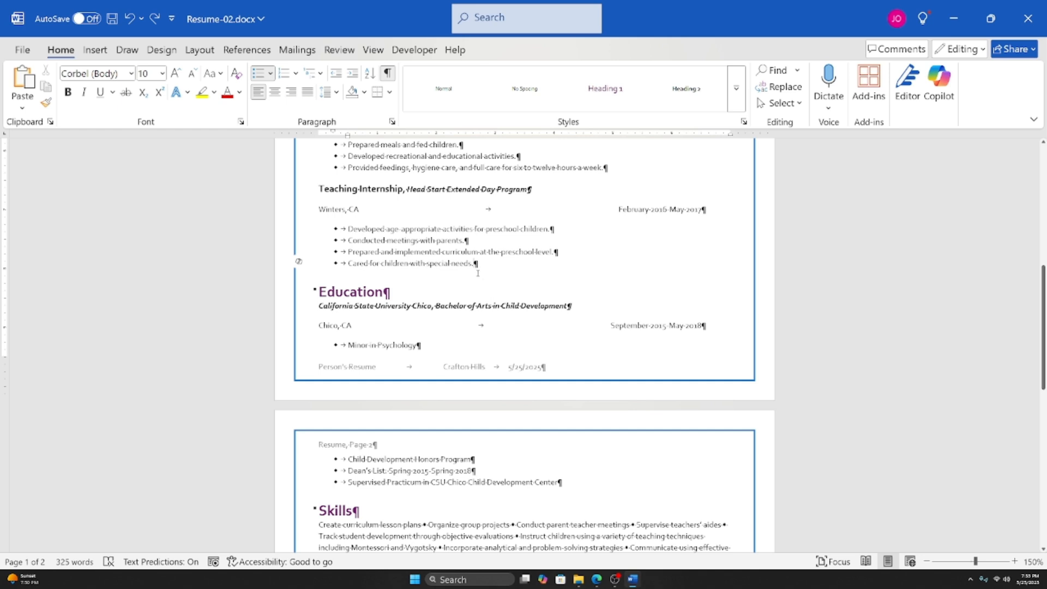
# Step: Try moving the Education section to page 2 by adding empty paragraphs after the last Teaching Internship bullet
pyautogui.press('Return')
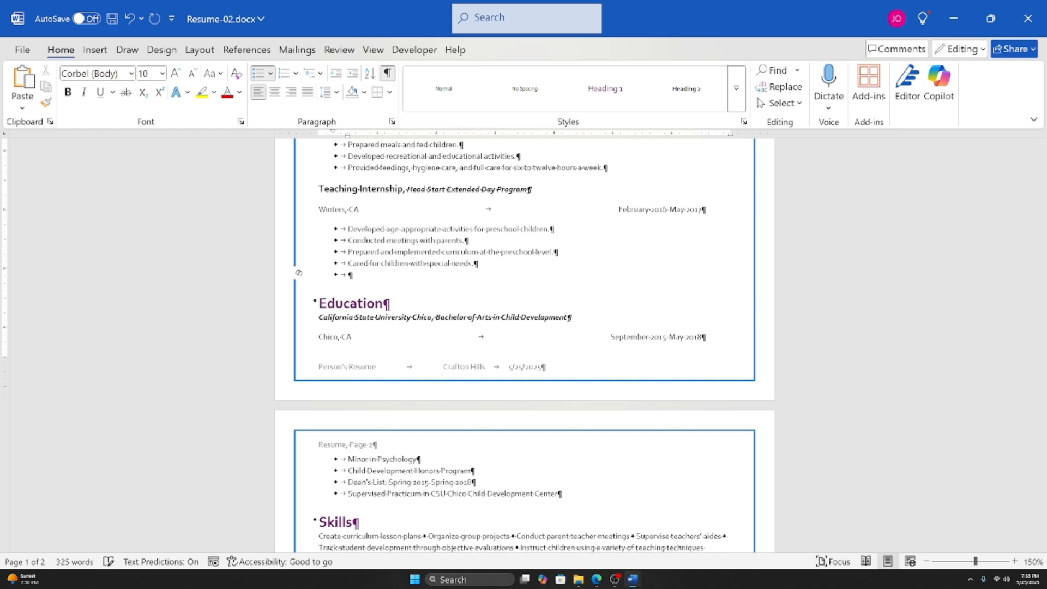
pyautogui.press('Return')
pyautogui.press('Return')
pyautogui.press('Return')
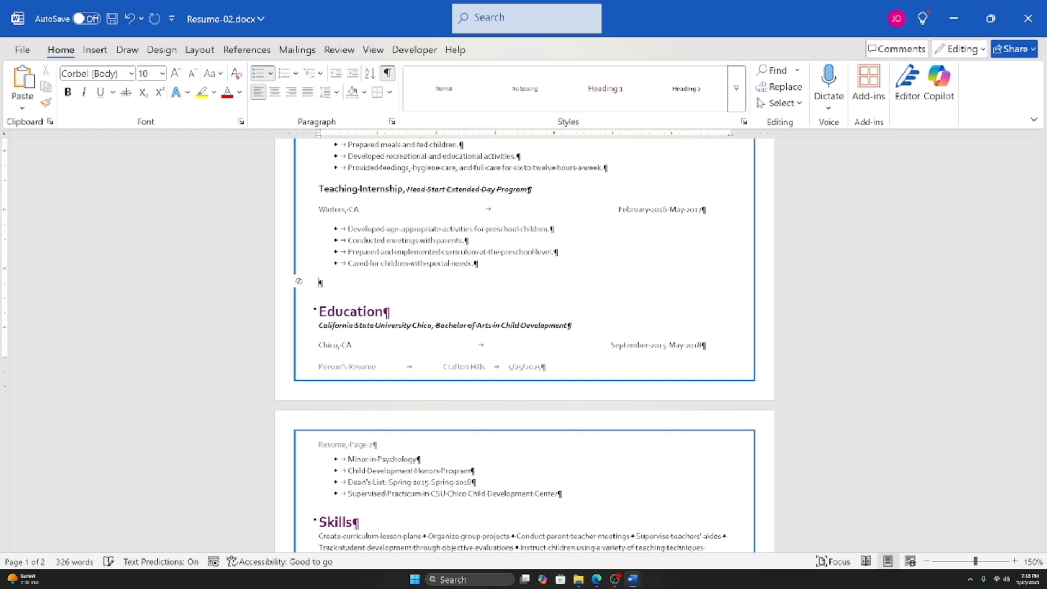
pyautogui.scroll(-3, 434, 267)
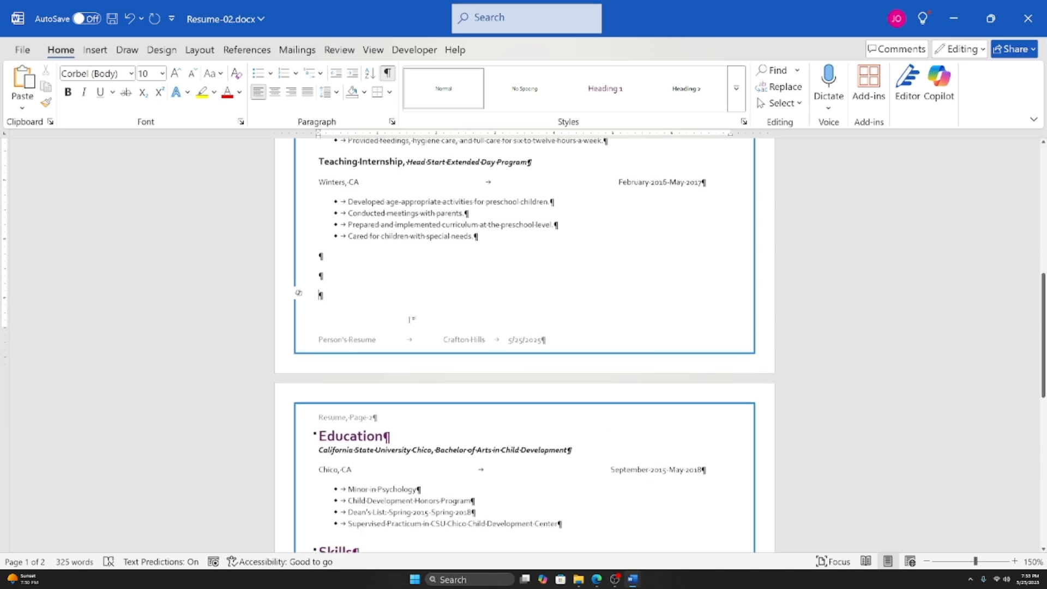
pyautogui.scroll(-2, 435, 268)
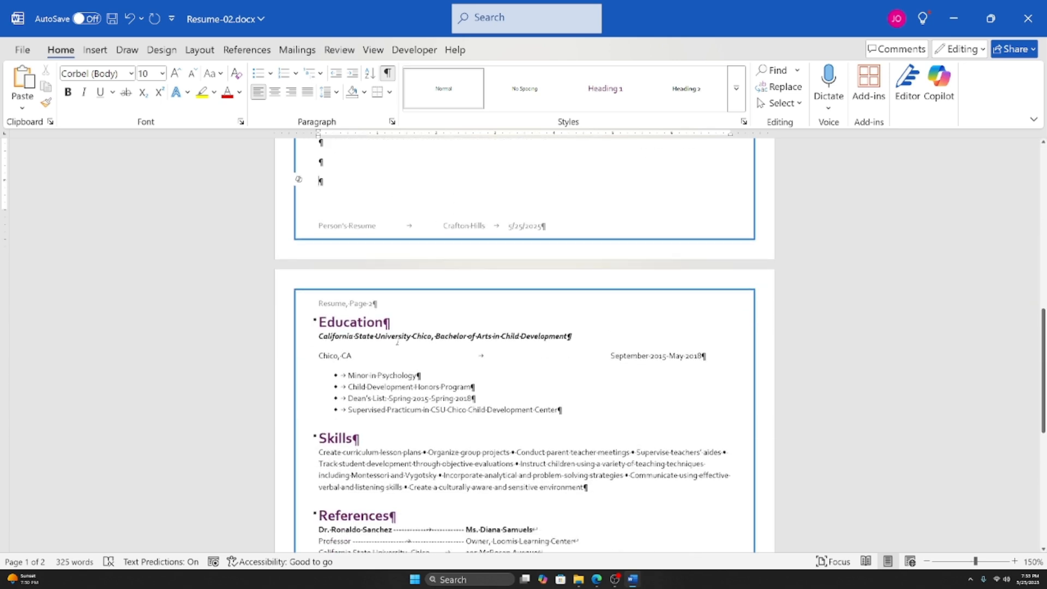
pyautogui.scroll(13, 546, 340)
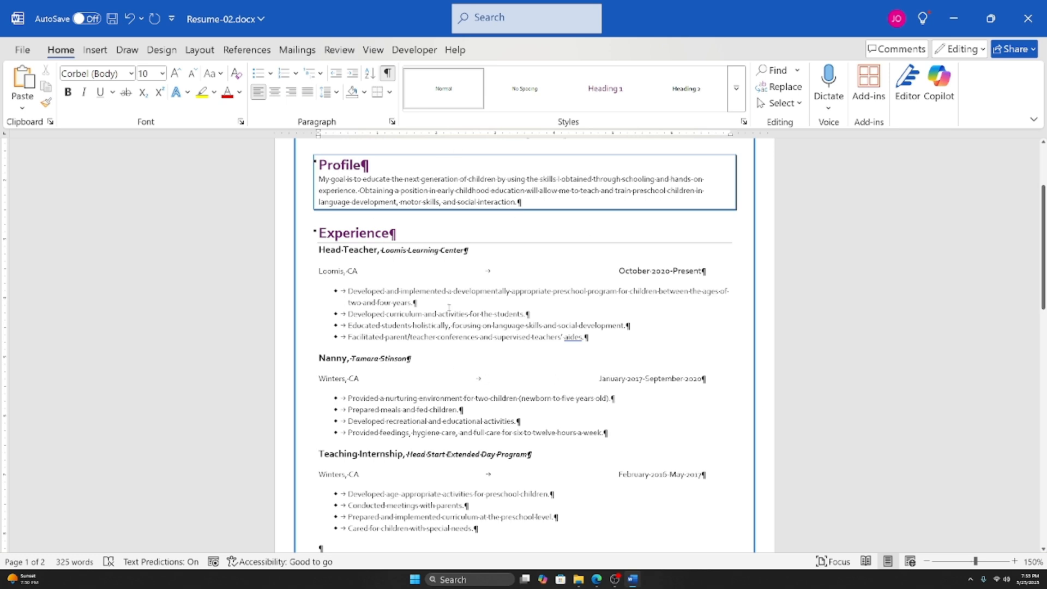
pyautogui.scroll(-15, 448, 307)
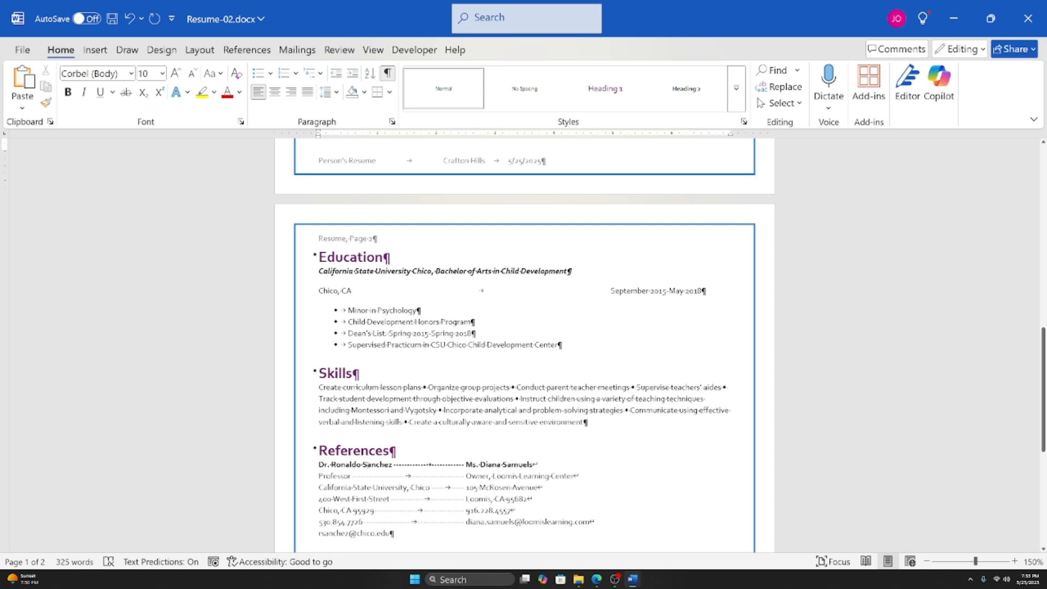
pyautogui.scroll(3, 330, 407)
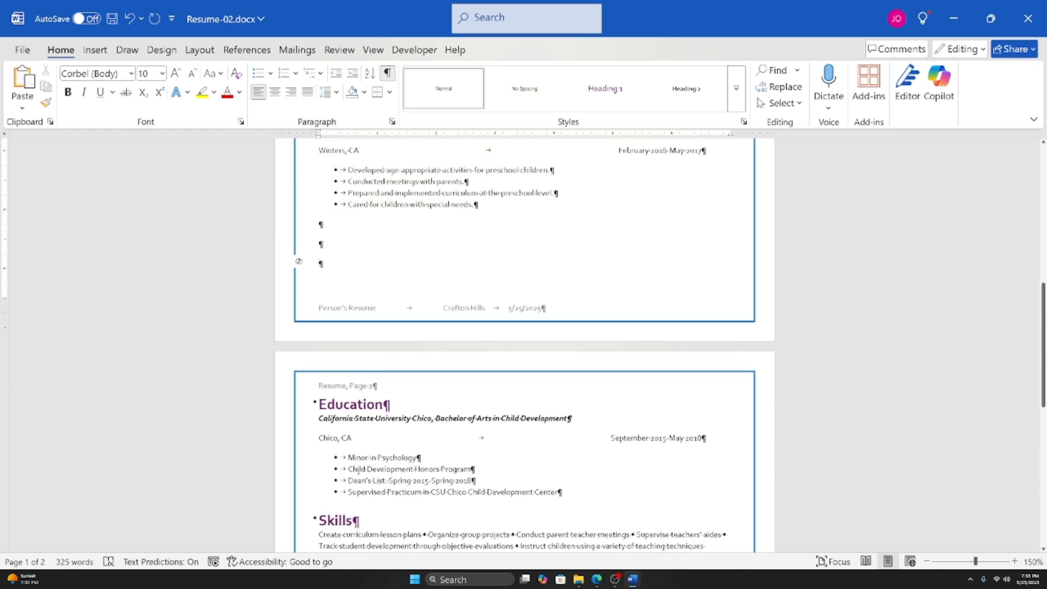
# Step: Delete the empty paragraphs above the Education heading
pyautogui.click(347, 251)
pyautogui.click(341, 267)
pyautogui.press('BackSpace')
pyautogui.press('BackSpace')
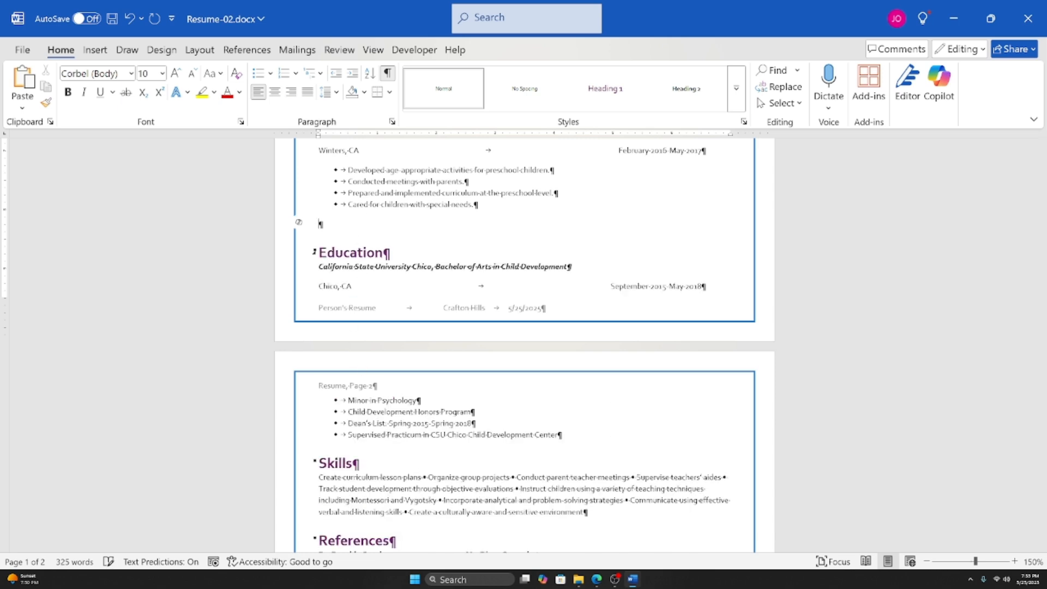
pyautogui.press('BackSpace')
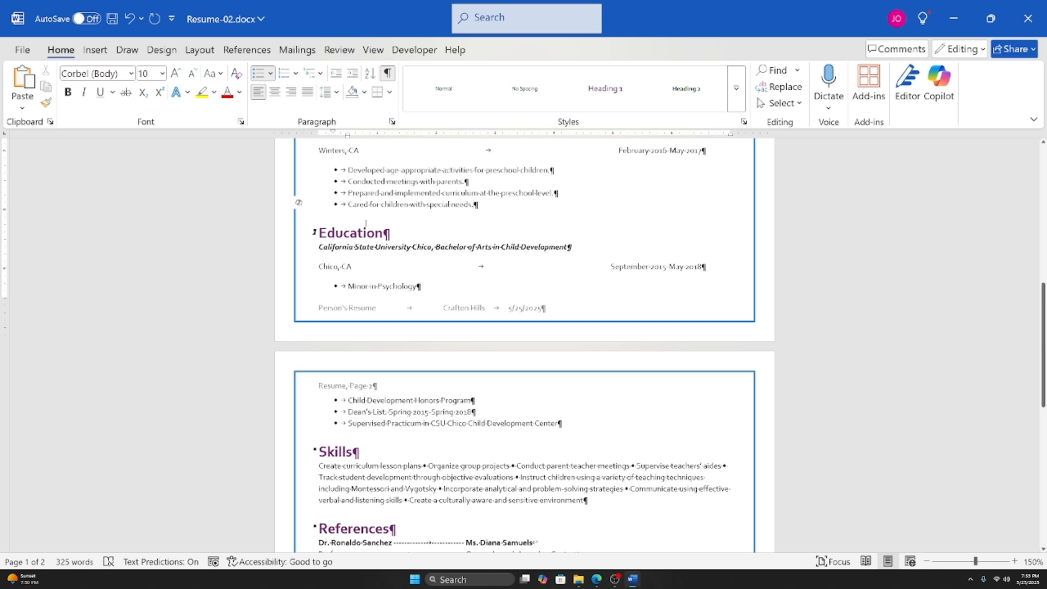
# Step: Add one empty unbulleted paragraph after the last Teaching Internship bullet, above the Education heading
pyautogui.click(366, 223)
pyautogui.click(497, 211)
pyautogui.press('Return')
pyautogui.press('Return')
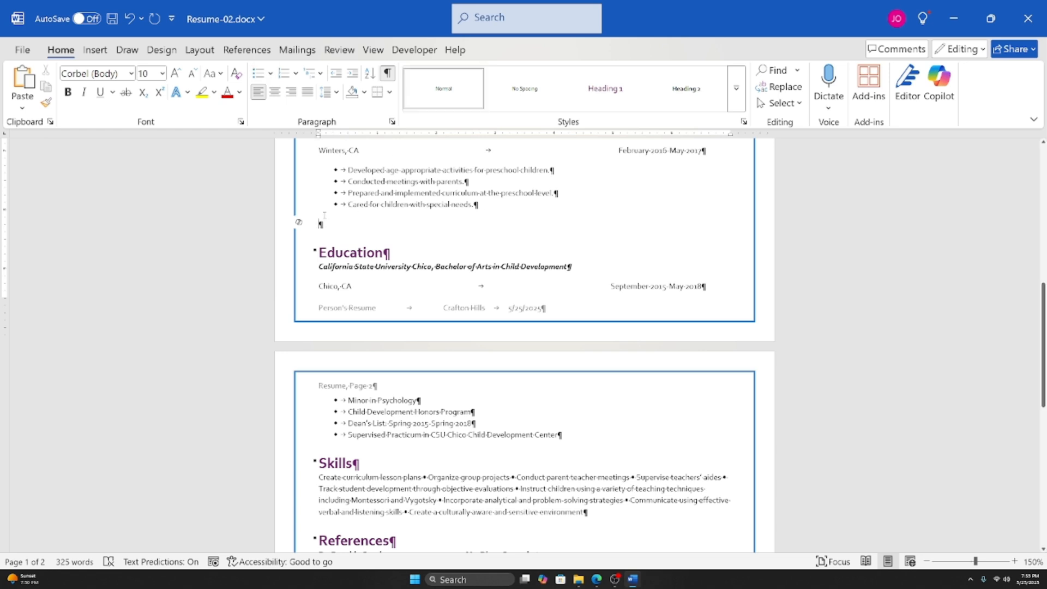
# Step: Insert a page break in the empty paragraph between the last Teaching Internship bullet and the Education heading
pyautogui.click(101, 55)
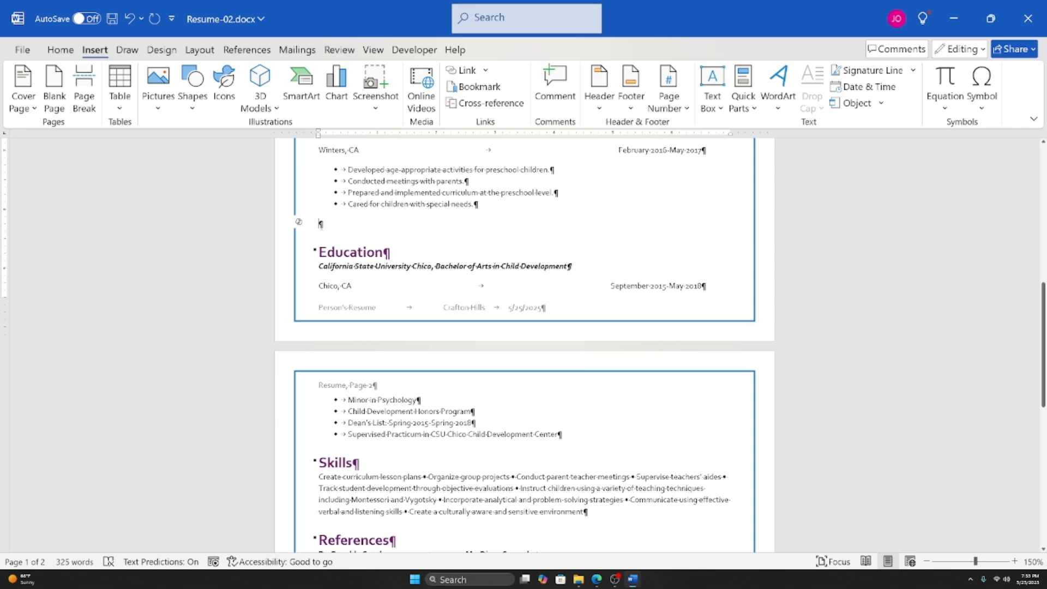
pyautogui.doubleClick(321, 224)
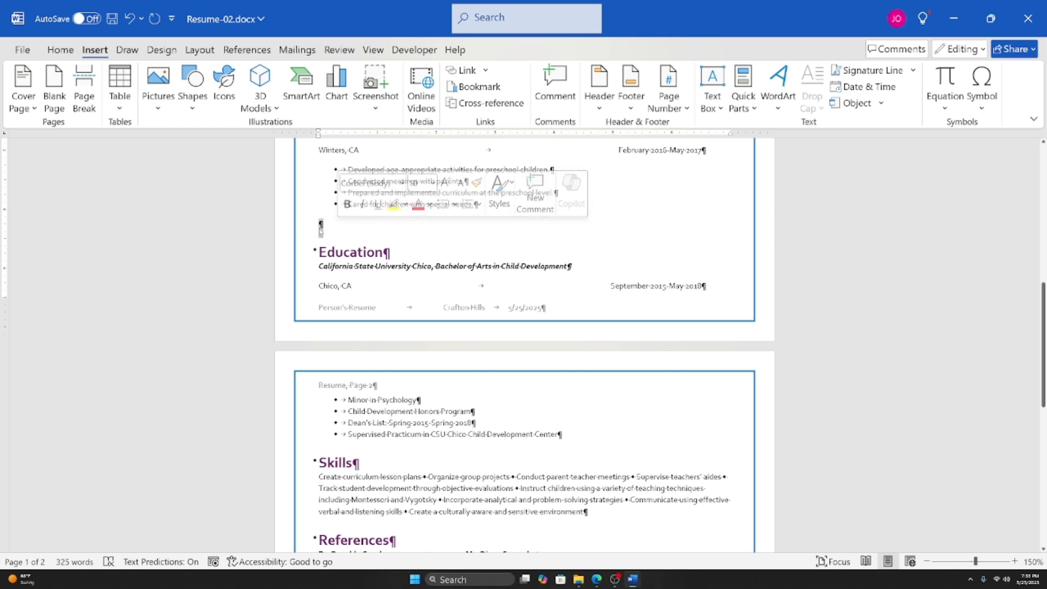
pyautogui.scroll(2, 357, 232)
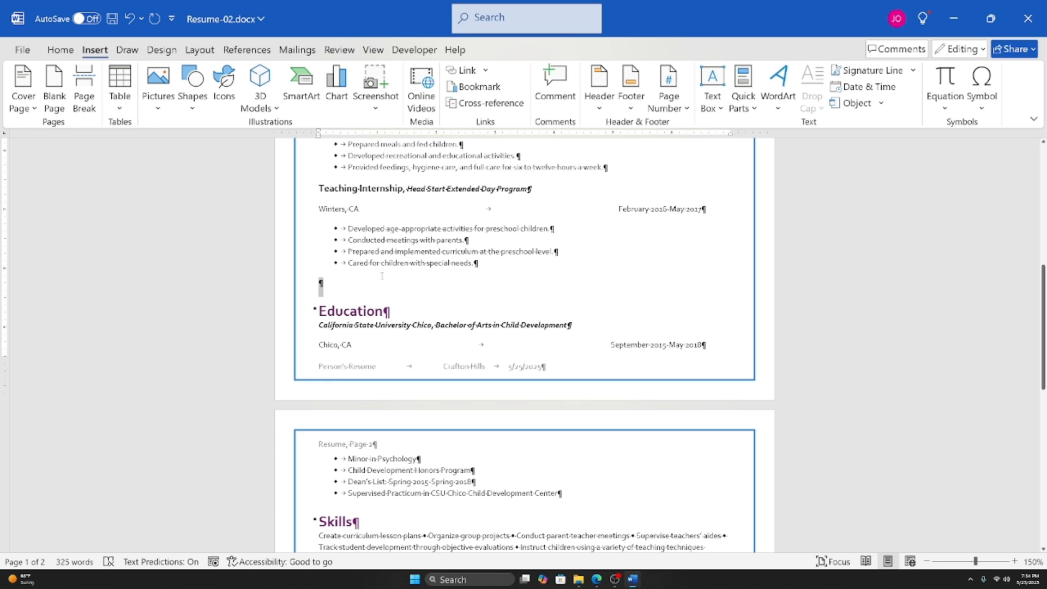
pyautogui.click(329, 289)
pyautogui.click(298, 280)
pyautogui.click(320, 294)
pyautogui.click(83, 109)
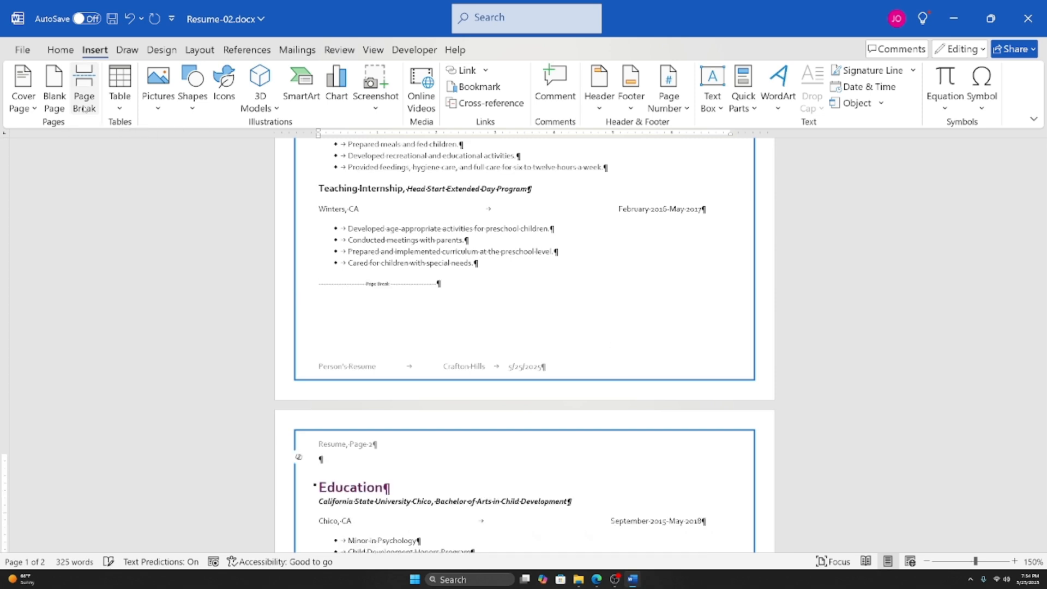
# Step: Delete the empty paragraph above the Education heading on page 2
pyautogui.scroll(-2, 523, 343)
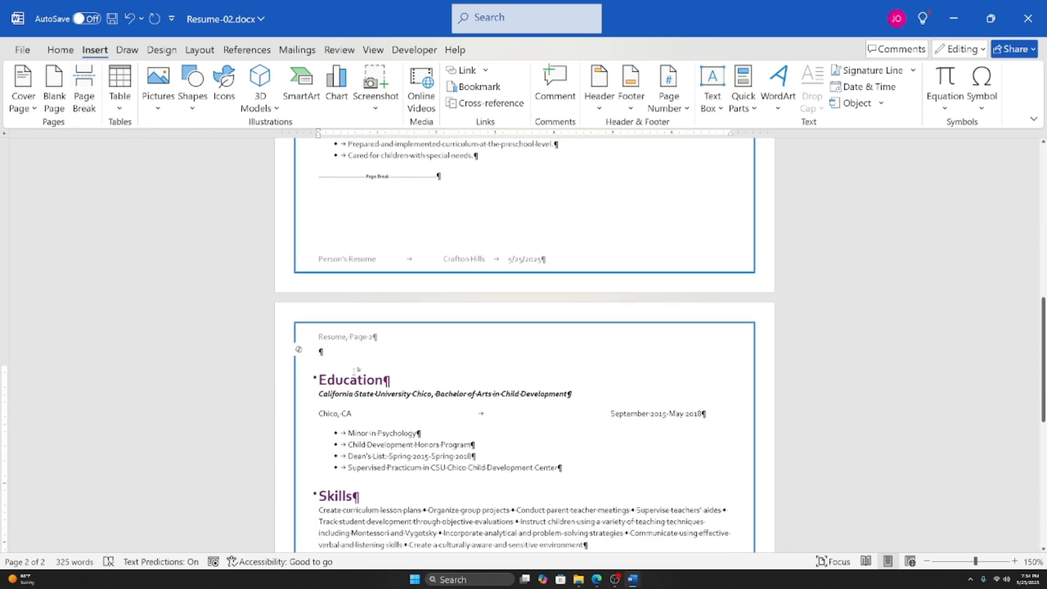
pyautogui.scroll(-1, 466, 329)
pyautogui.scroll(3, 467, 329)
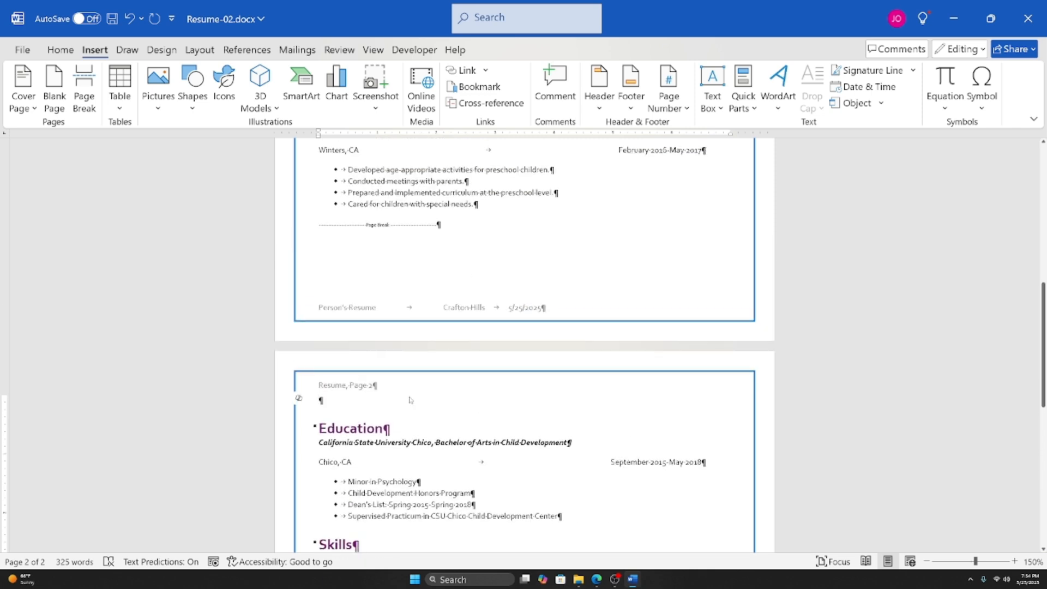
pyautogui.doubleClick(320, 402)
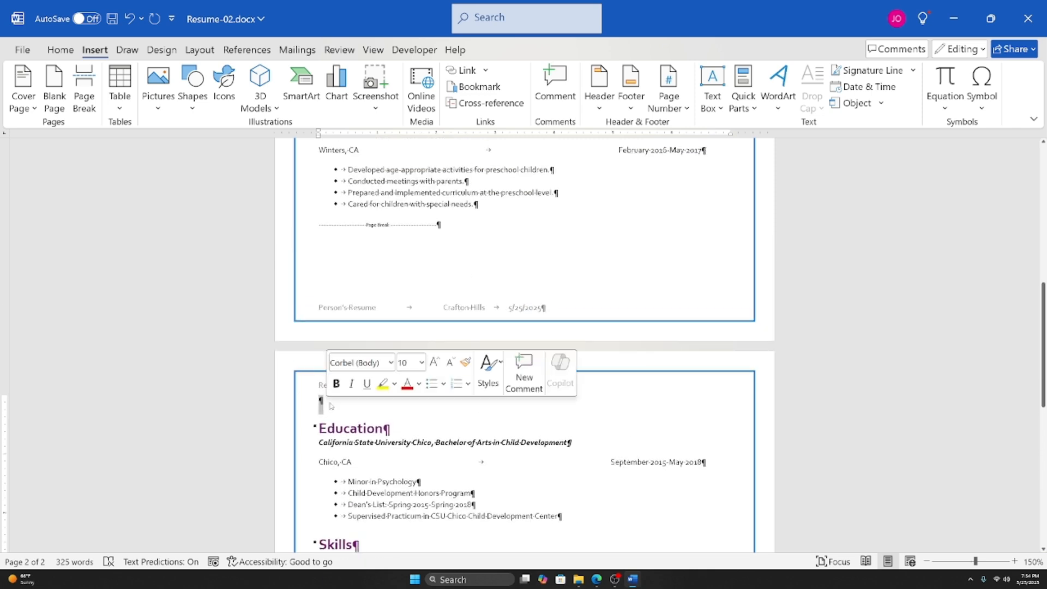
pyautogui.press('Delete')
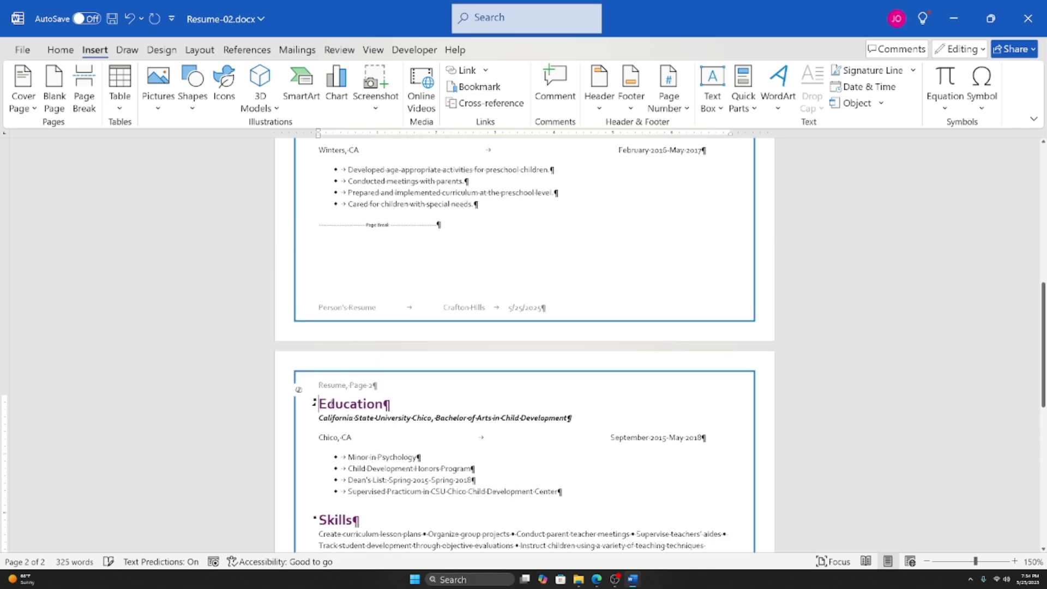
# Step: Hide the formatting marks and check the page transition from the Teaching Internship entry to the Education section
pyautogui.click(424, 403)
pyautogui.scroll(-1, 424, 403)
pyautogui.scroll(-1, 424, 403)
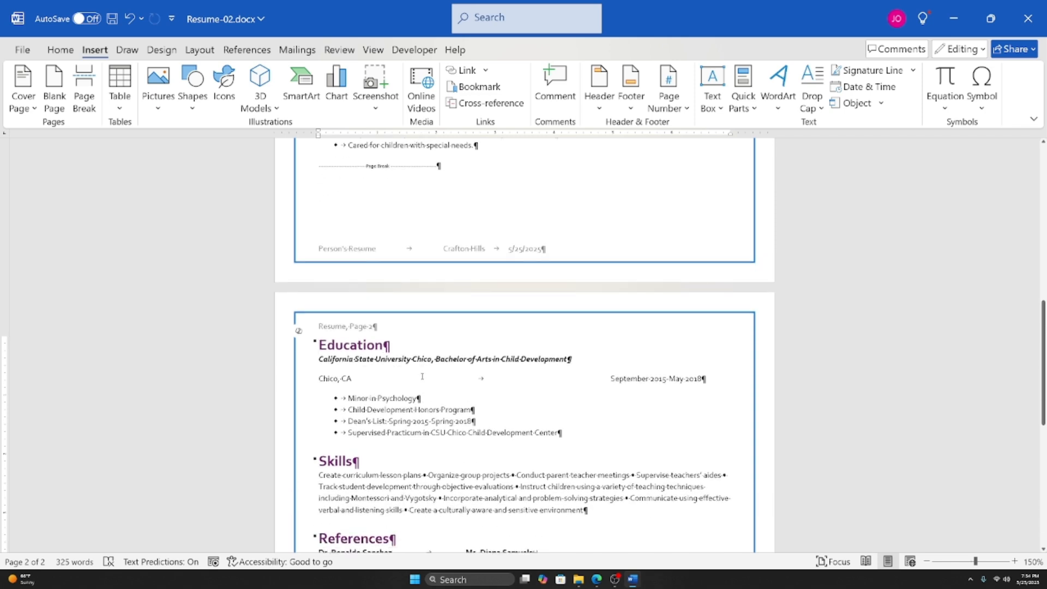
pyautogui.click(60, 49)
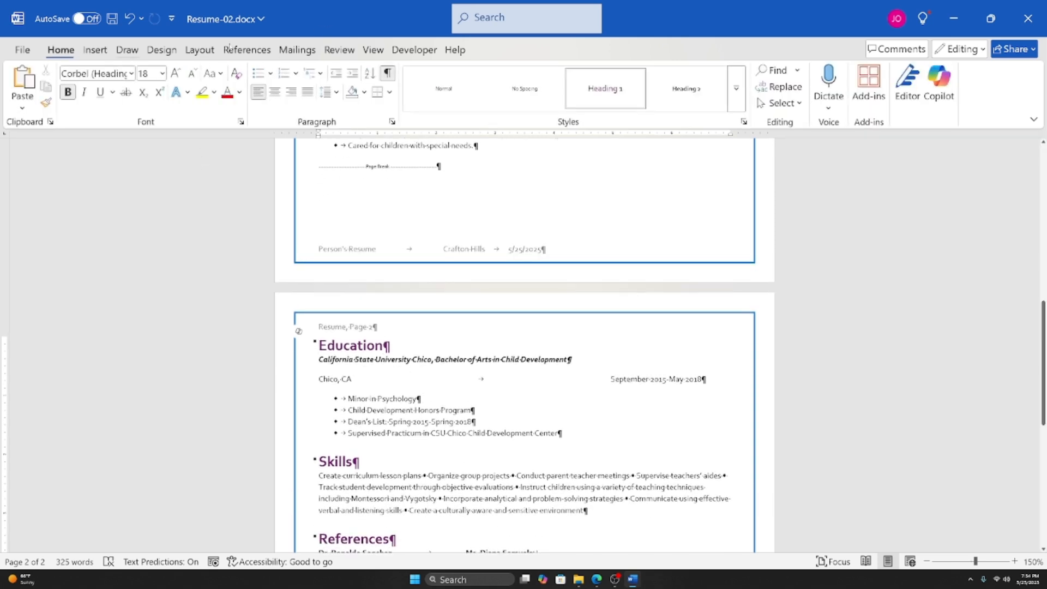
pyautogui.click(387, 73)
pyautogui.scroll(5, 424, 381)
pyautogui.click(423, 425)
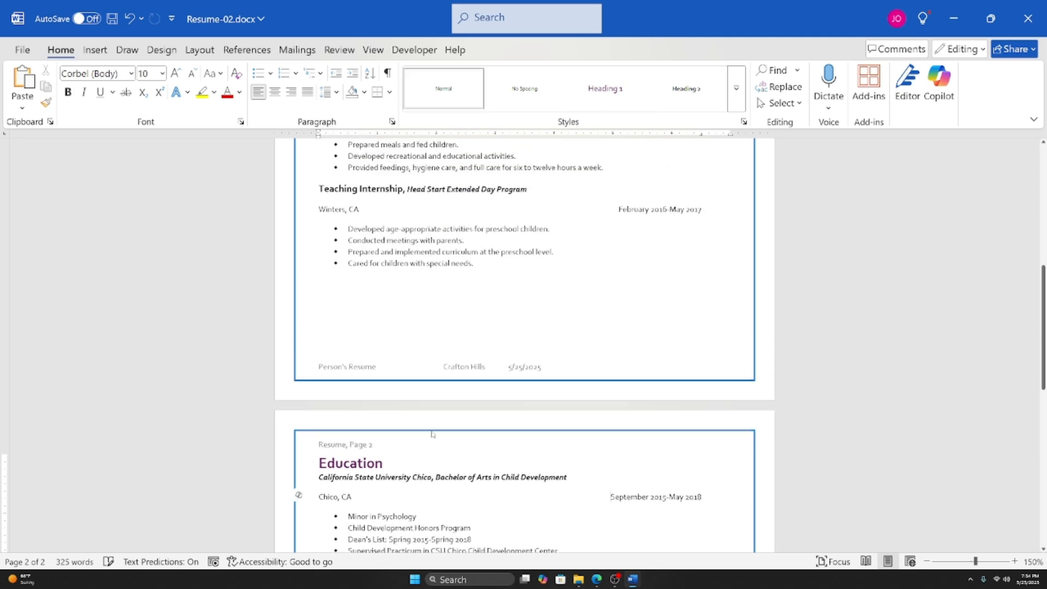
pyautogui.scroll(-7, 424, 426)
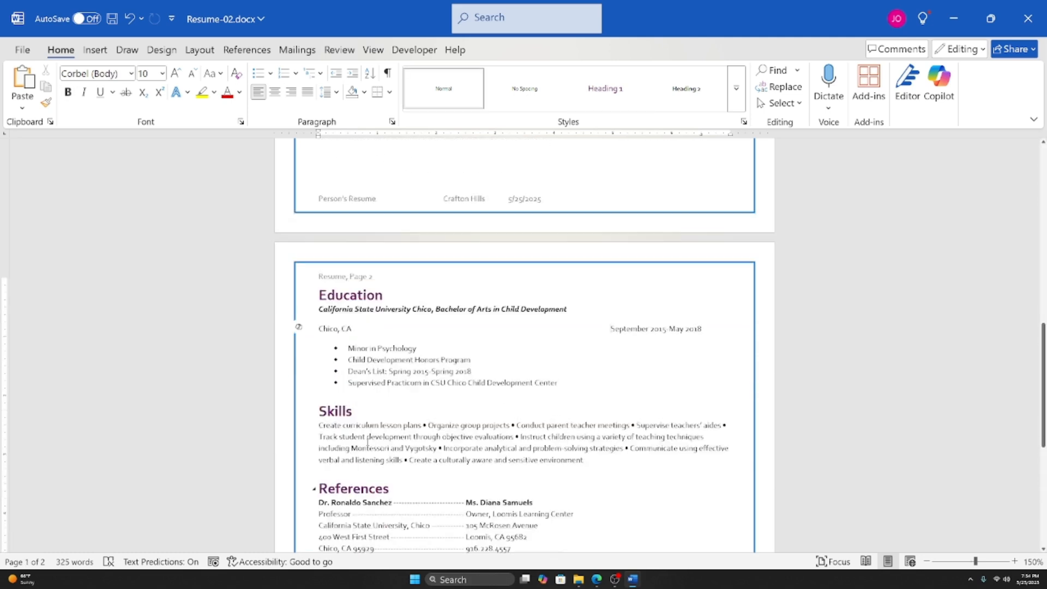
pyautogui.scroll(3, 651, 406)
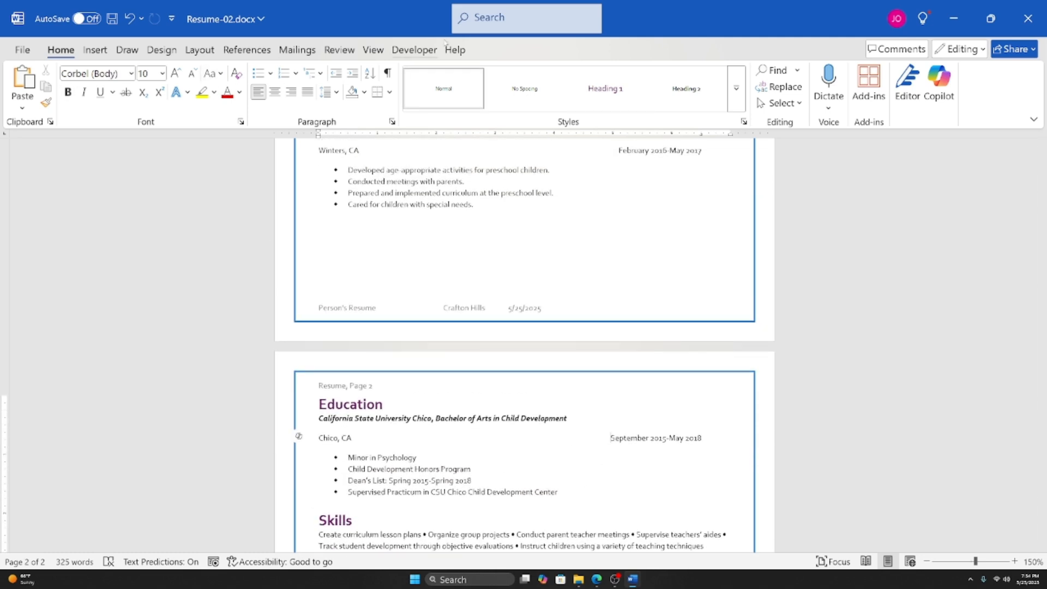
# Step: Toggle the formatting marks to examine the page break below the Teaching Internship bullets, and leave the marks hidden
pyautogui.click(388, 73)
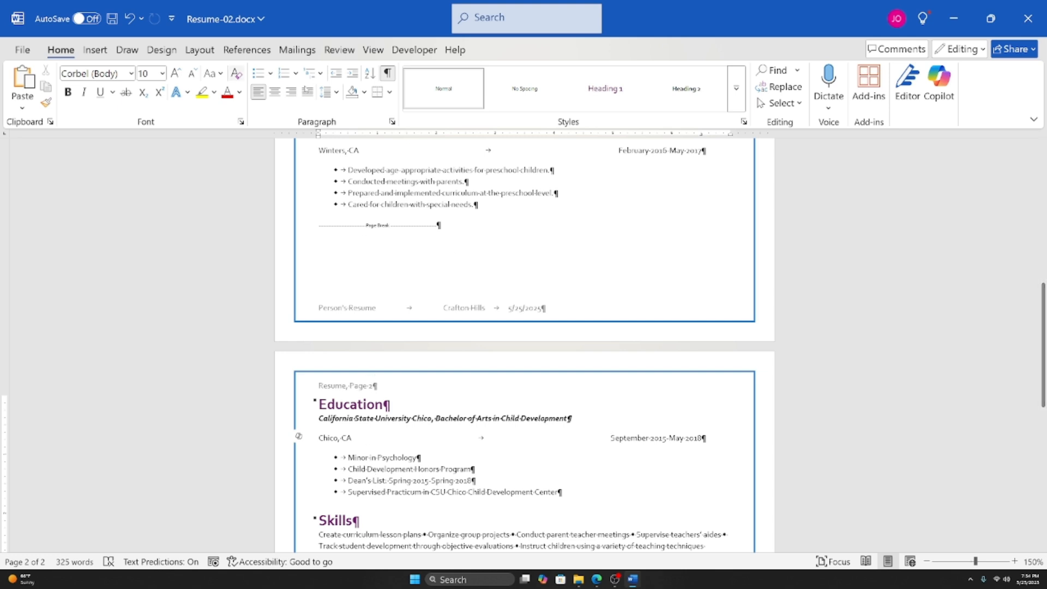
pyautogui.scroll(2, 360, 371)
pyautogui.scroll(6, 360, 365)
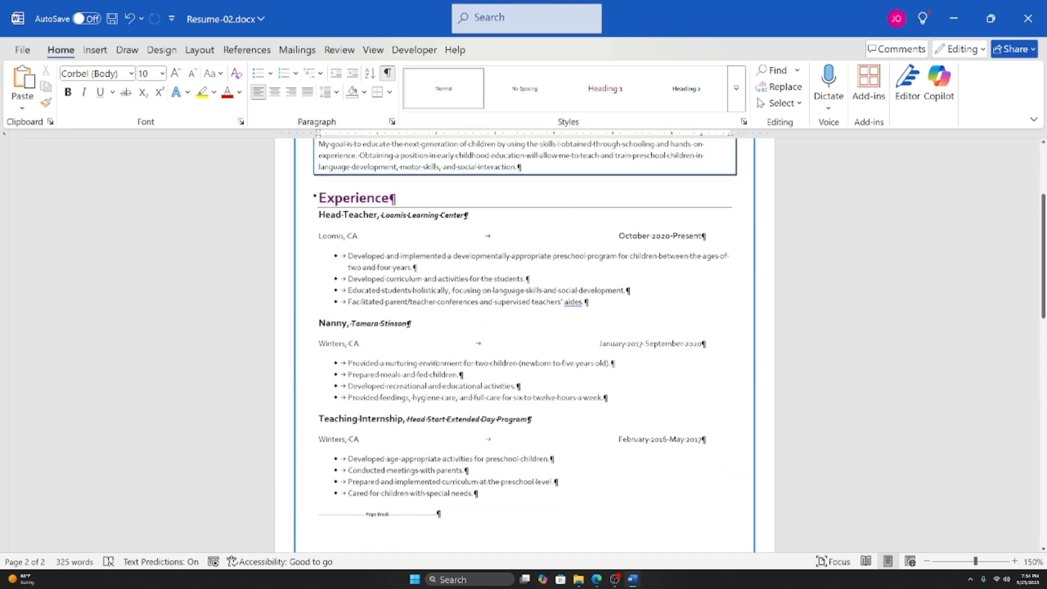
pyautogui.scroll(-6, 359, 365)
pyautogui.click(393, 68)
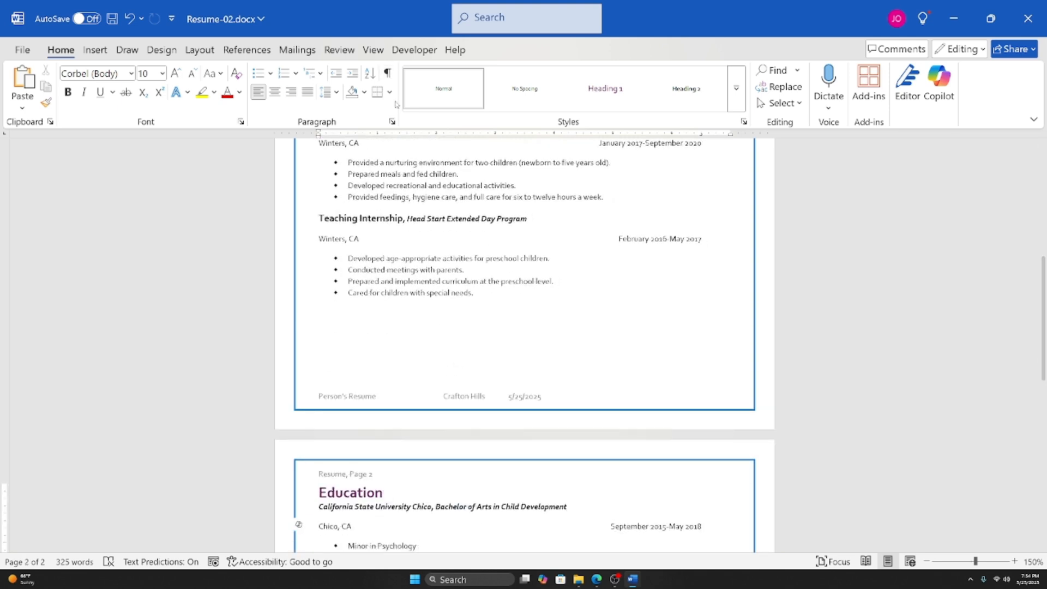
pyautogui.click(387, 73)
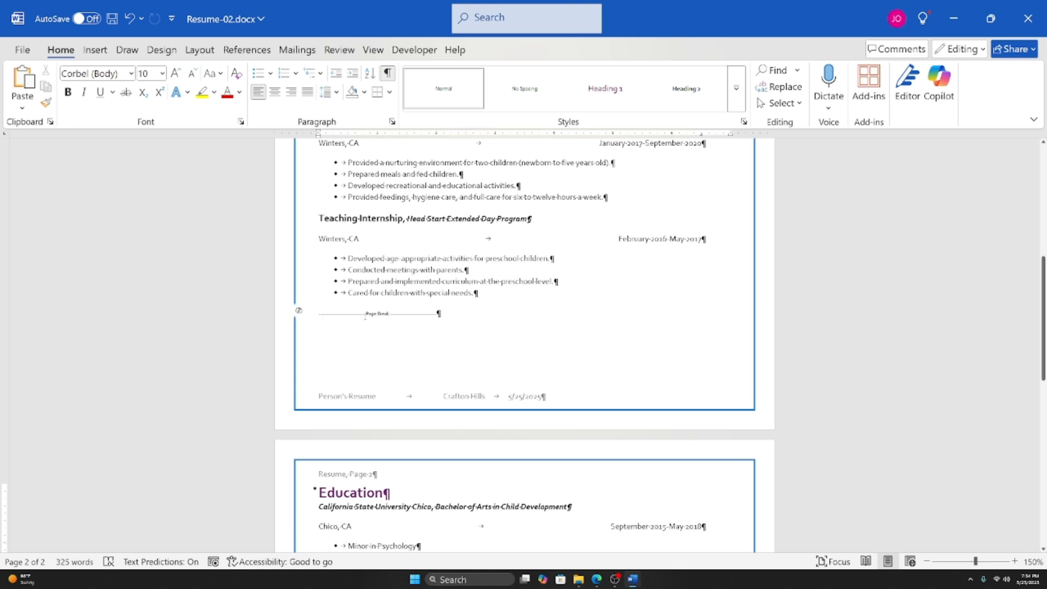
pyautogui.click(324, 315)
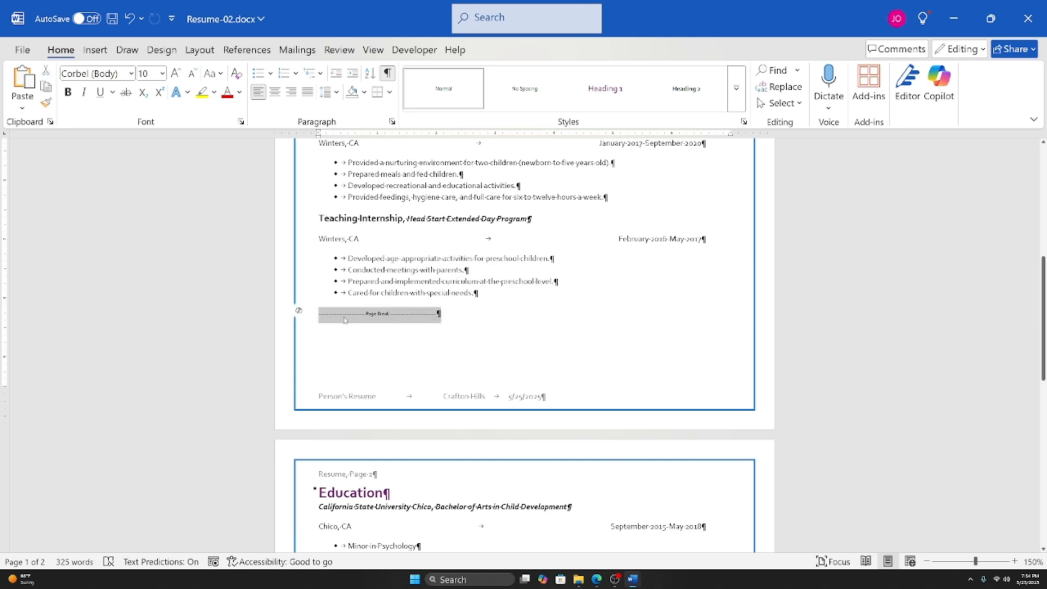
pyautogui.click(387, 73)
pyautogui.click(460, 366)
pyautogui.scroll(5, 461, 366)
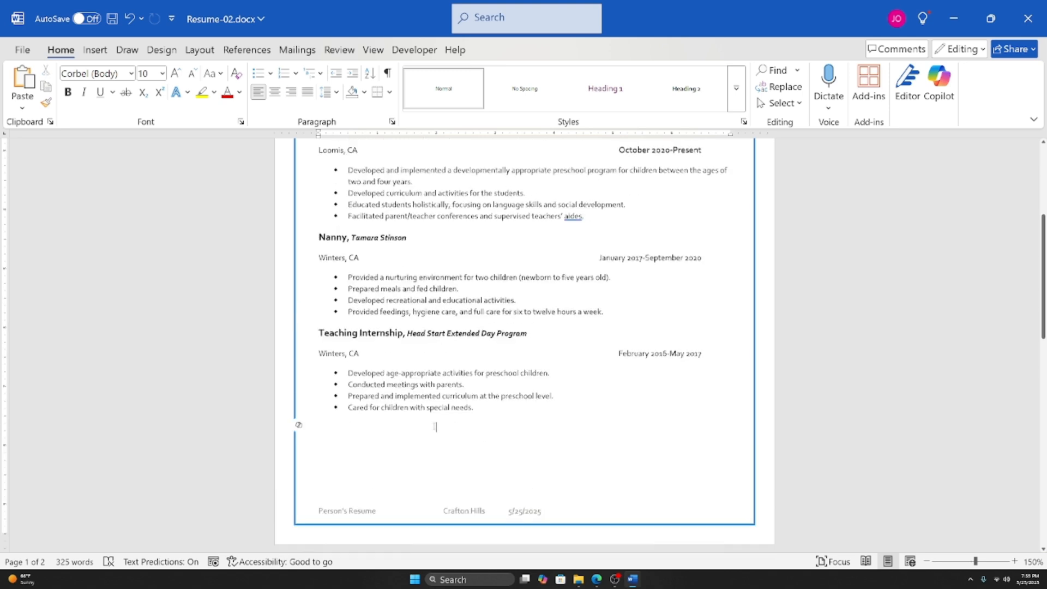
# Step: Zoom in to 220% on the Profile section of page 1 and show the formatting marks
pyautogui.scroll(-1, 435, 491)
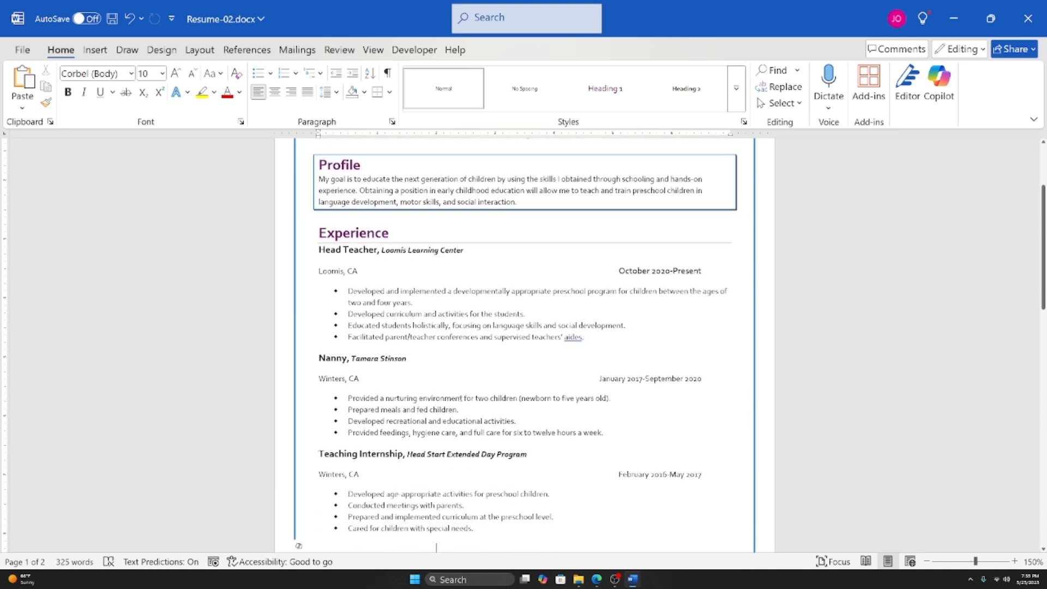
pyautogui.scroll(1, 465, 397)
pyautogui.click(384, 311)
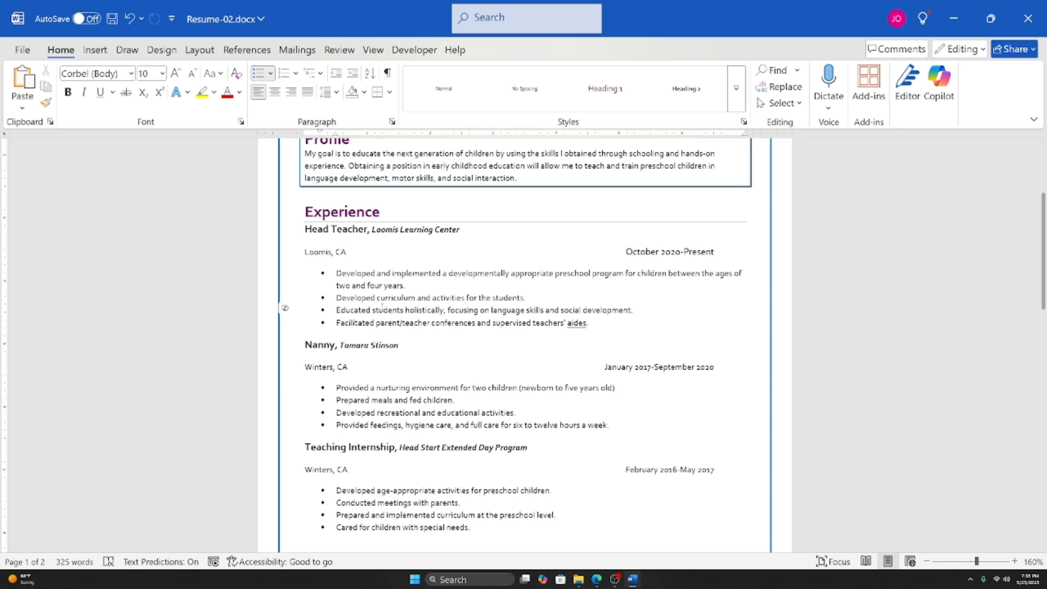
pyautogui.click(595, 323)
pyautogui.scroll(3, 456, 288)
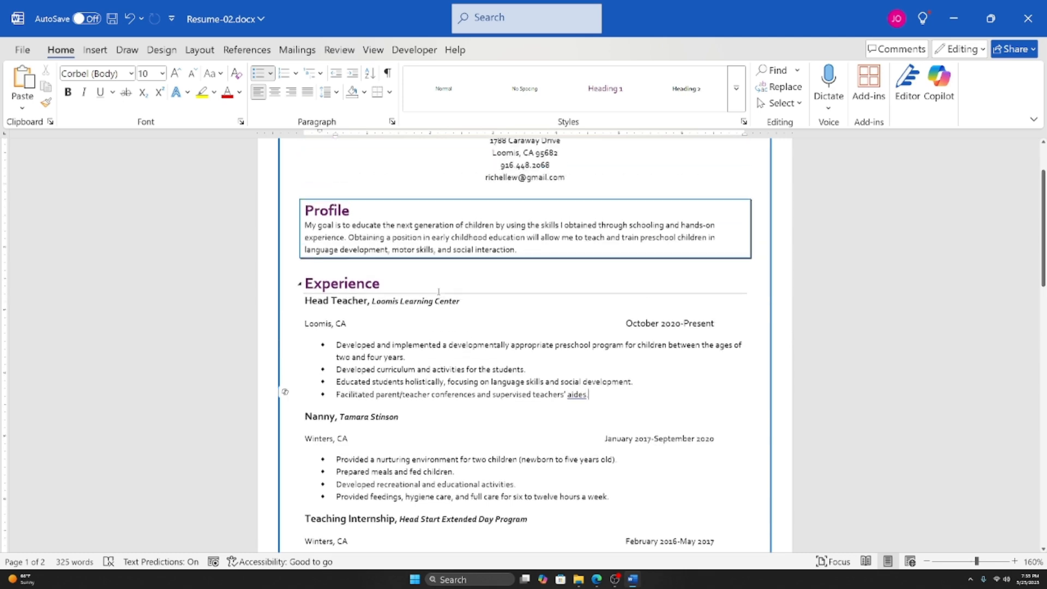
pyautogui.keyDown('ctrl'); pyautogui.scroll(6, 479, 287); pyautogui.keyUp('ctrl')
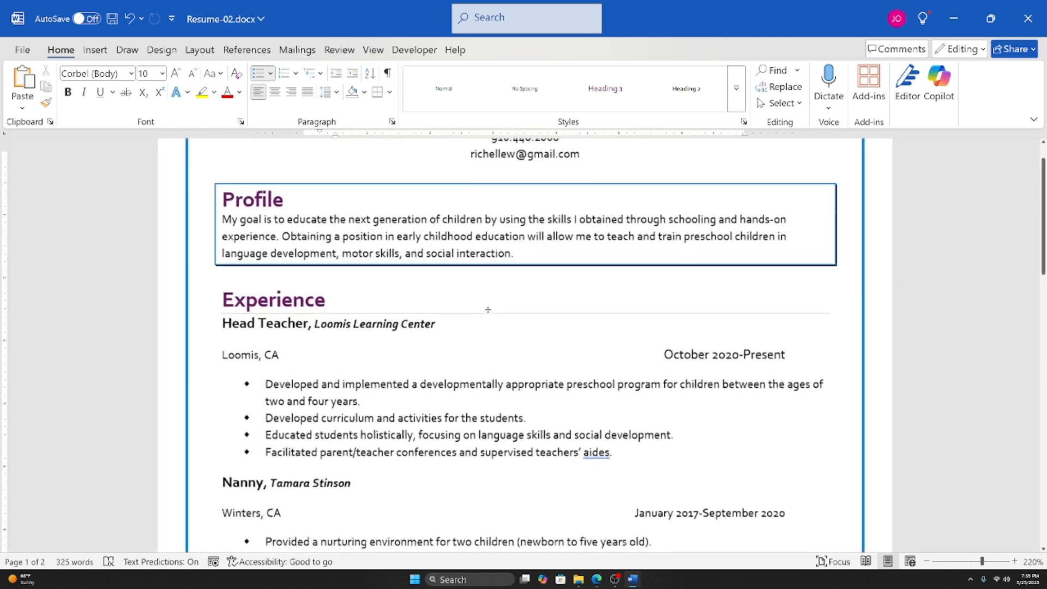
pyautogui.click(380, 216)
pyautogui.scroll(2, 360, 276)
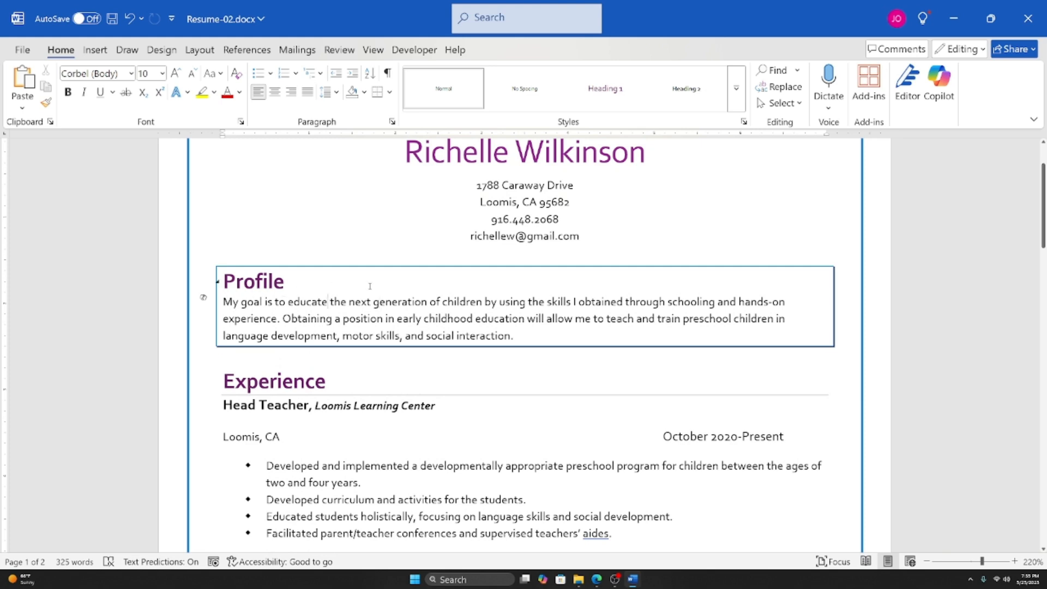
pyautogui.click(387, 72)
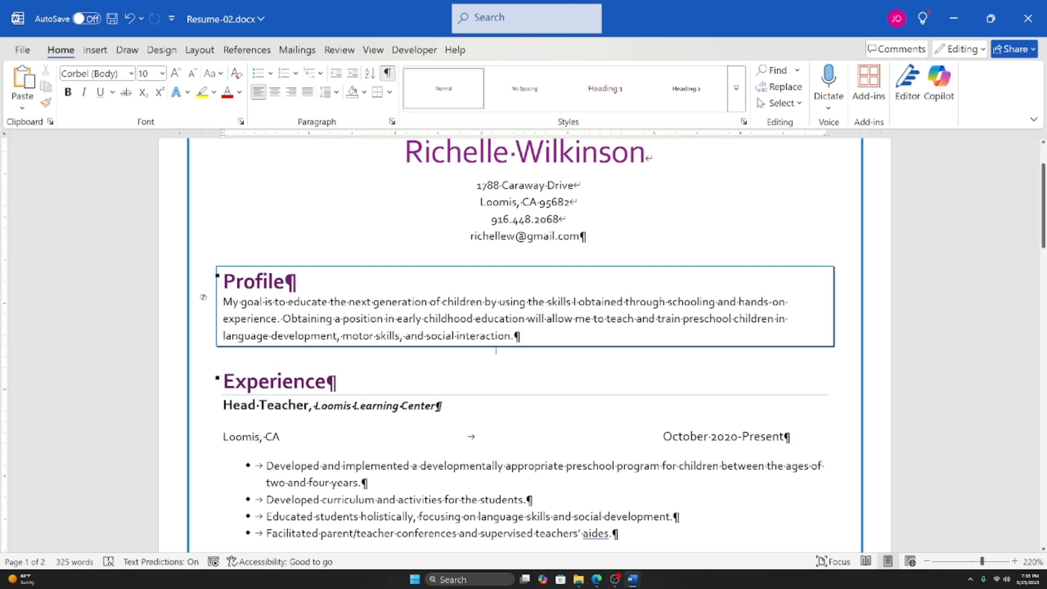
# Step: Paste a copy of the Profile paragraph directly below the original and remove the extra empty paragraph after it
pyautogui.moveTo(518, 336); pyautogui.dragTo(203, 297)
pyautogui.hotkey('ctrl', 'c')
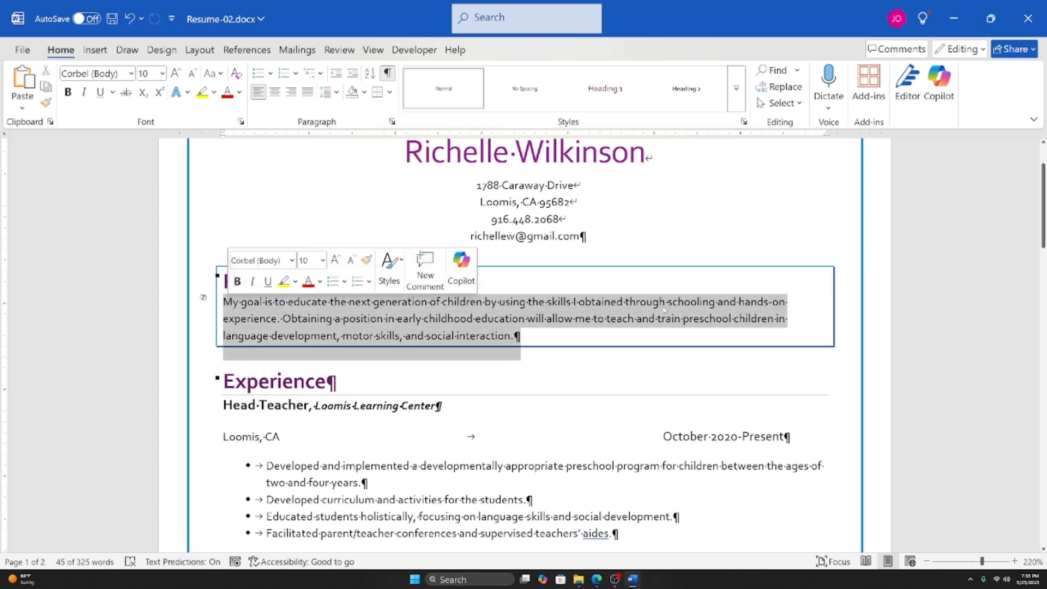
pyautogui.click(548, 334)
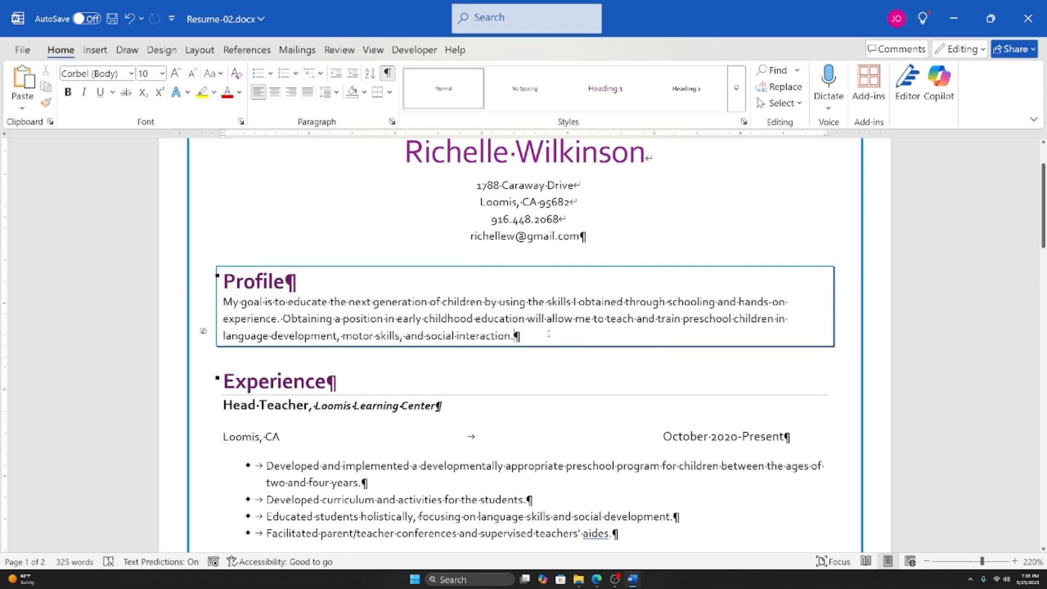
pyautogui.press('Return')
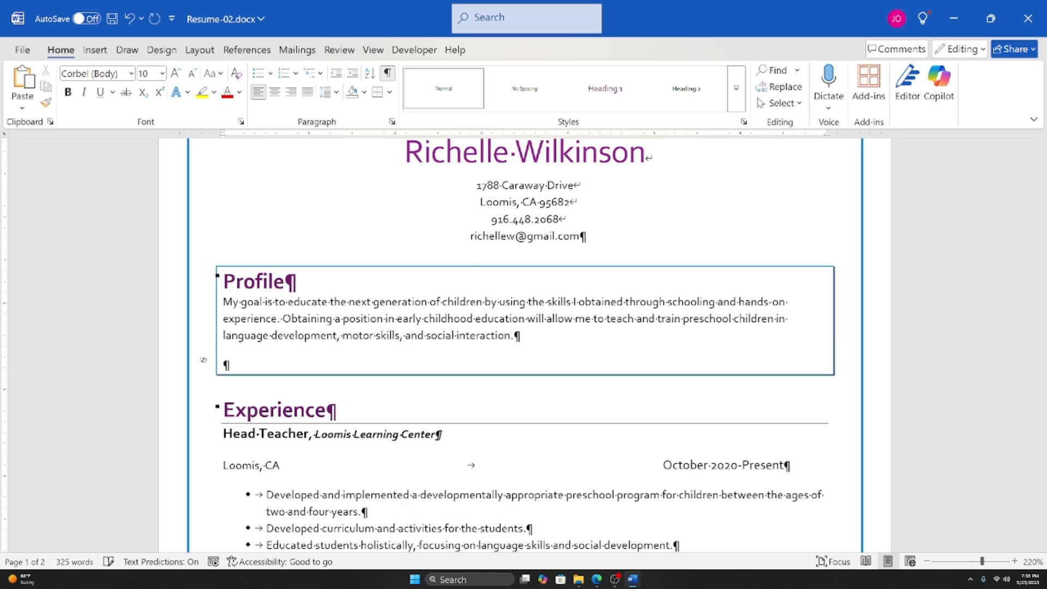
pyautogui.hotkey('ctrl', 'v')
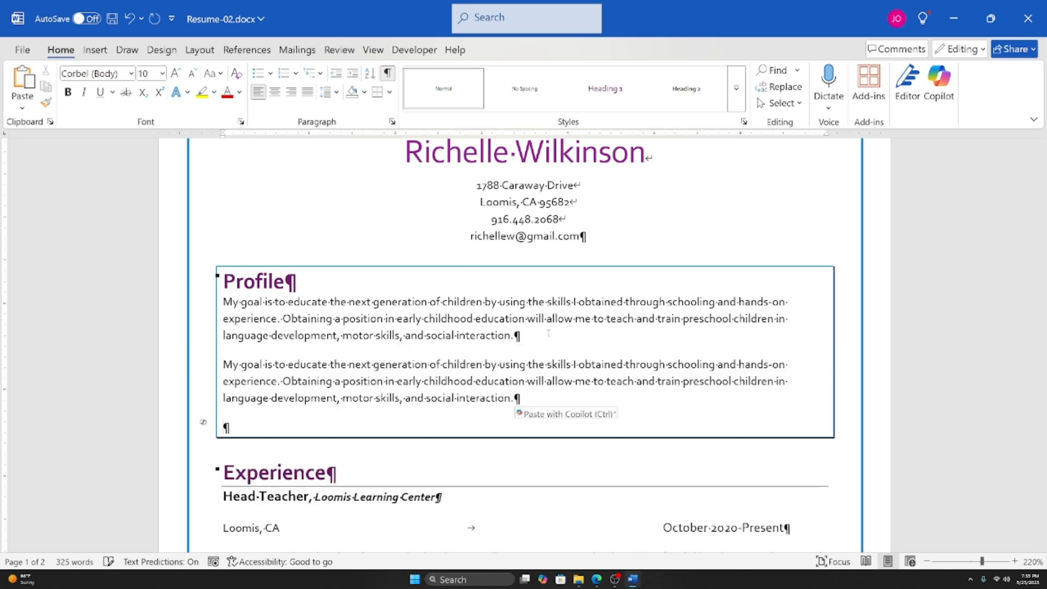
pyautogui.press('BackSpace')
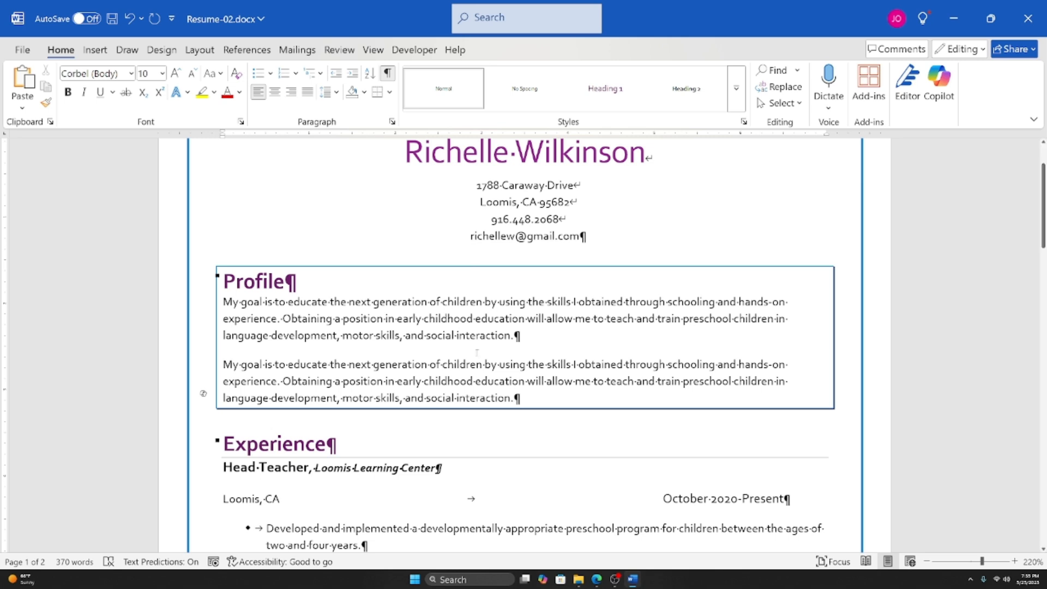
# Step: Copy the first Profile paragraph, including its paragraph mark, to the clipboard
pyautogui.click(521, 336)
pyautogui.moveTo(518, 336); pyautogui.dragTo(225, 307)
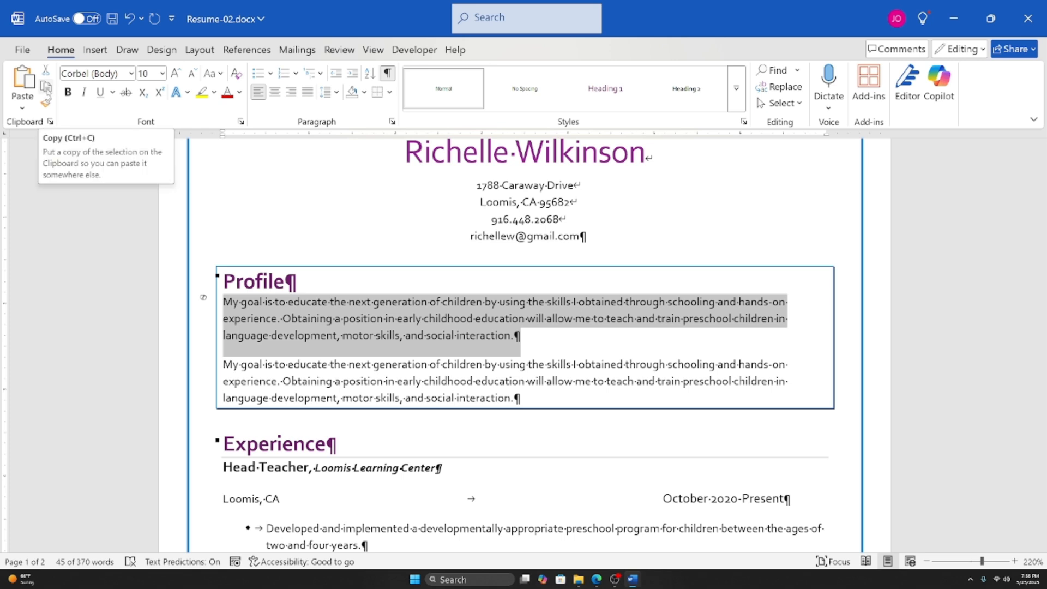
pyautogui.click(47, 90)
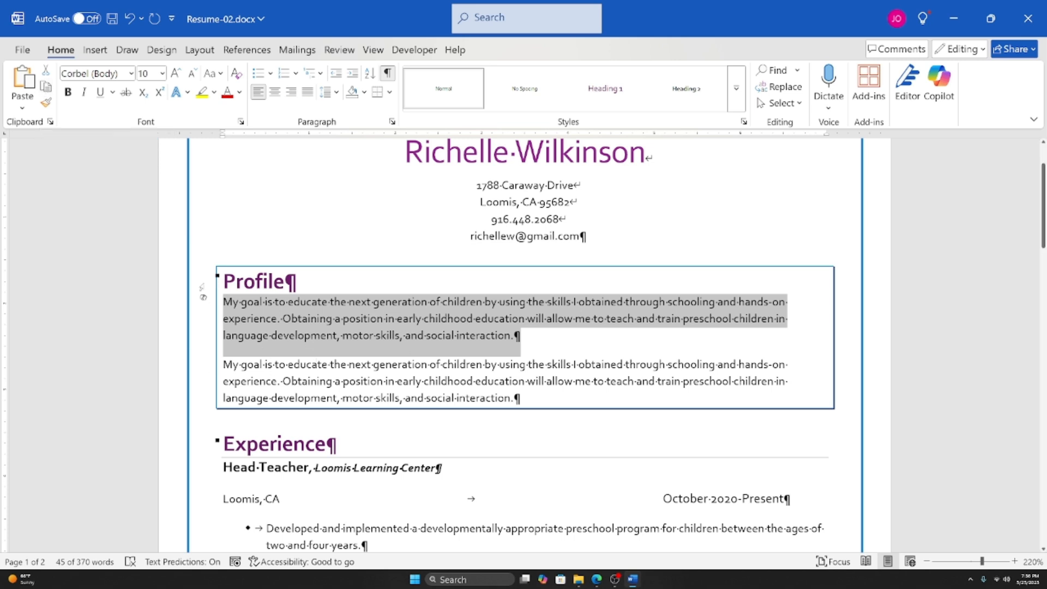
# Step: Delete the duplicate second paragraph in the Profile section
pyautogui.click(526, 400)
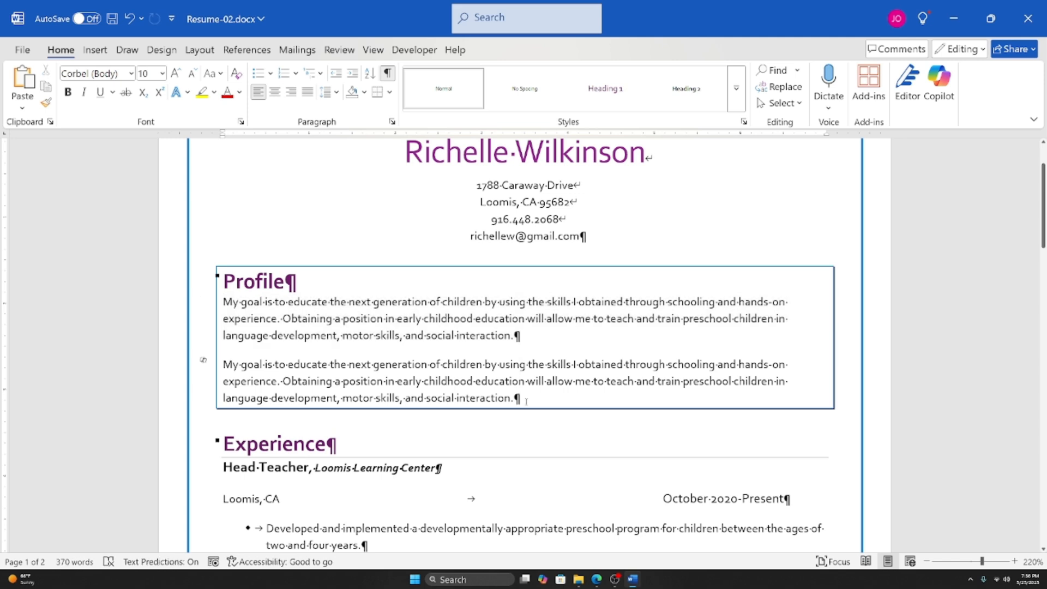
pyautogui.moveTo(526, 401); pyautogui.dragTo(225, 360)
pyautogui.press('Delete')
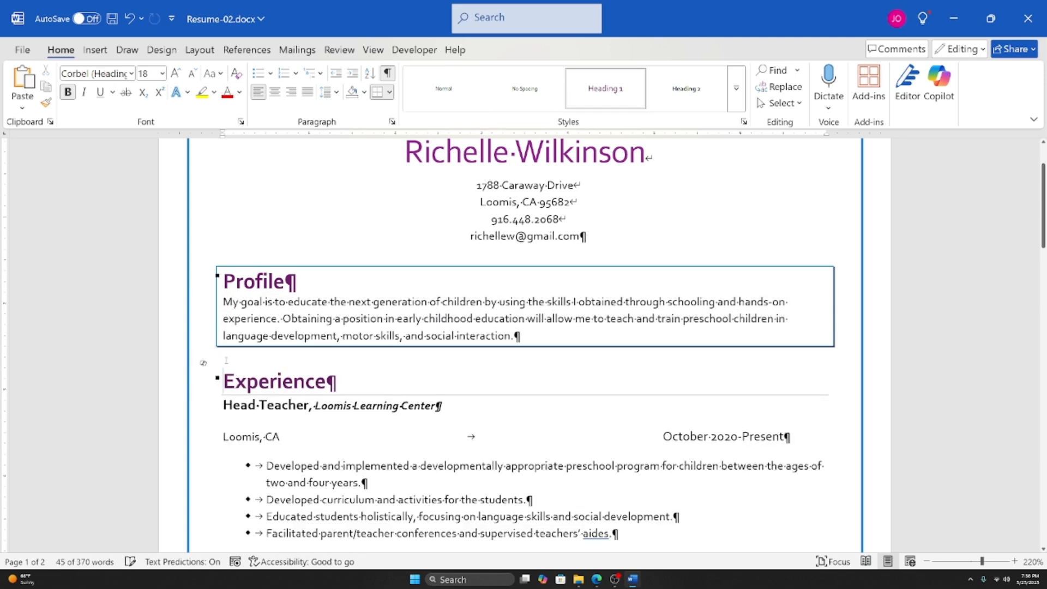
# Step: Paste a copy of the Profile paragraph below the original again and remove the leftover empty paragraph after it
pyautogui.click(564, 335)
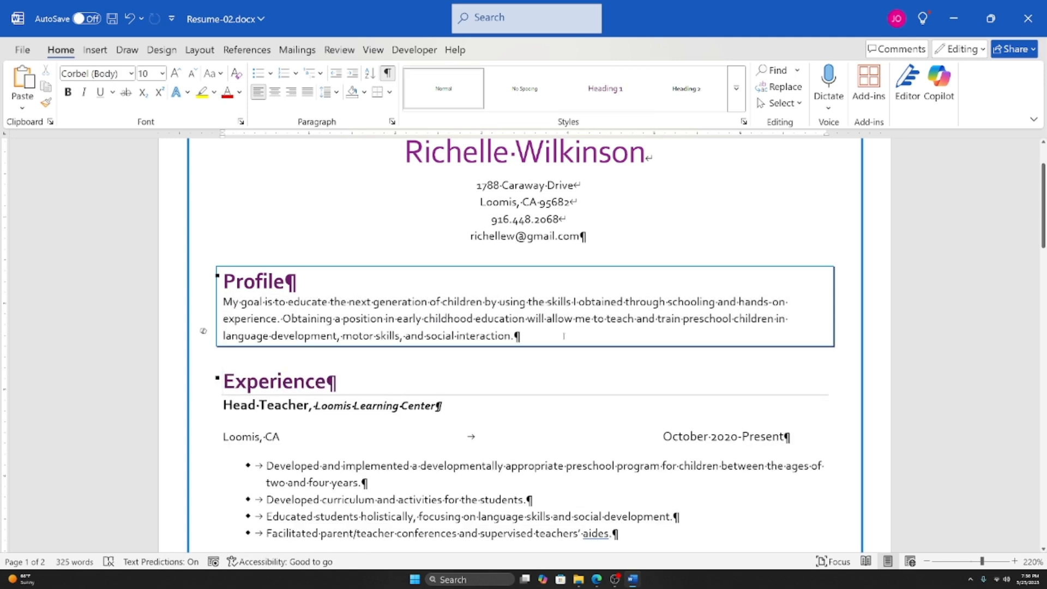
pyautogui.press('Return')
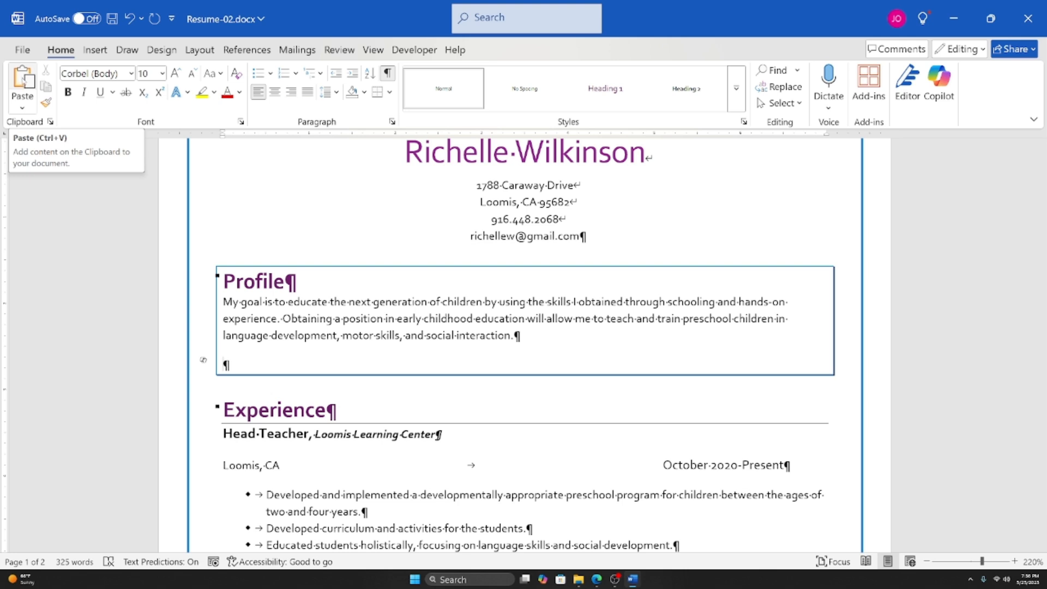
pyautogui.click(22, 81)
pyautogui.press('BackSpace')
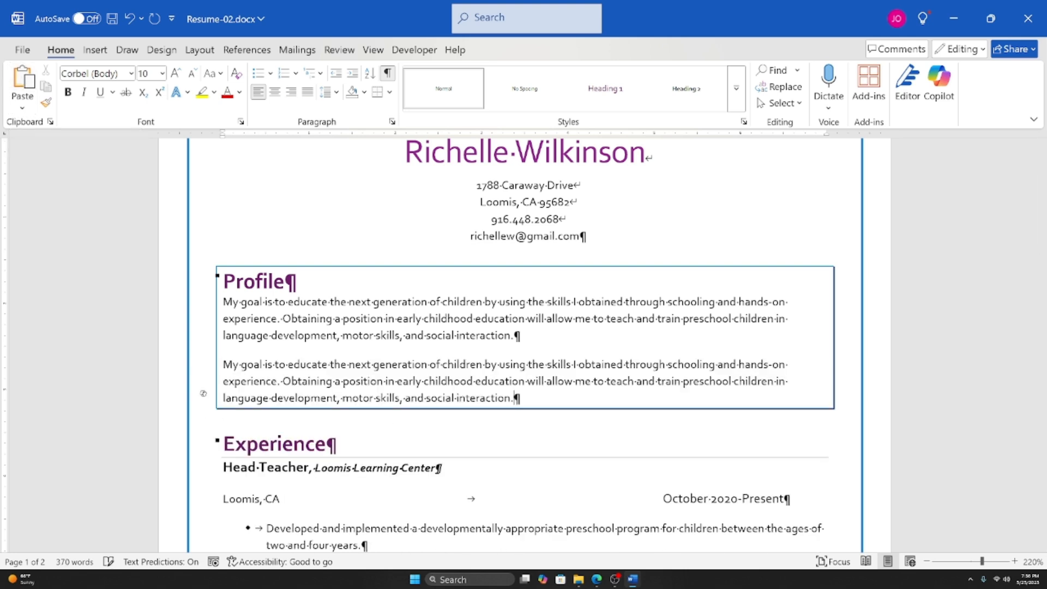
pyautogui.click(595, 336)
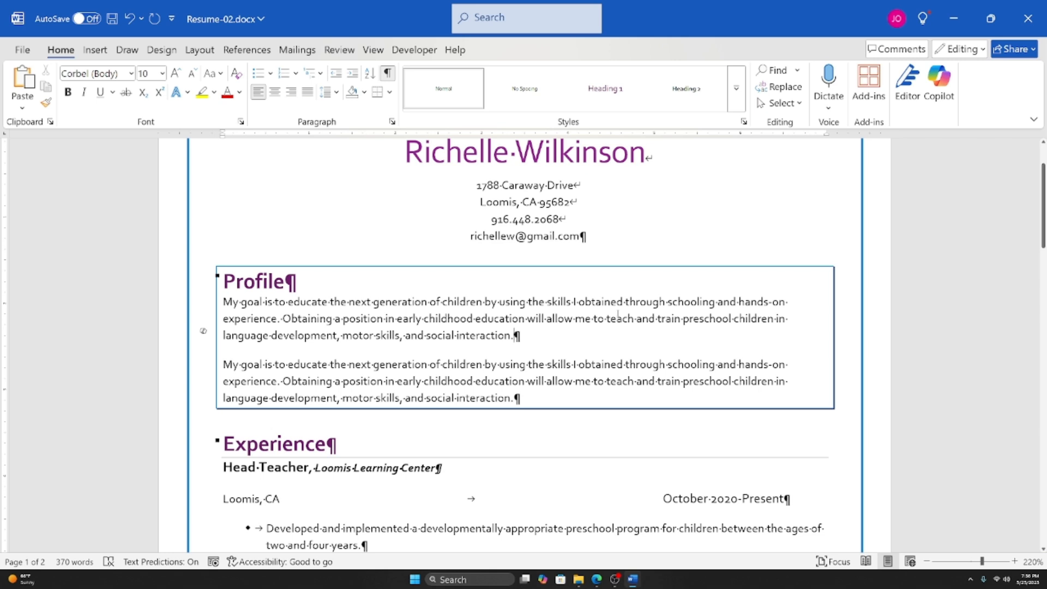
pyautogui.rightClick(549, 333)
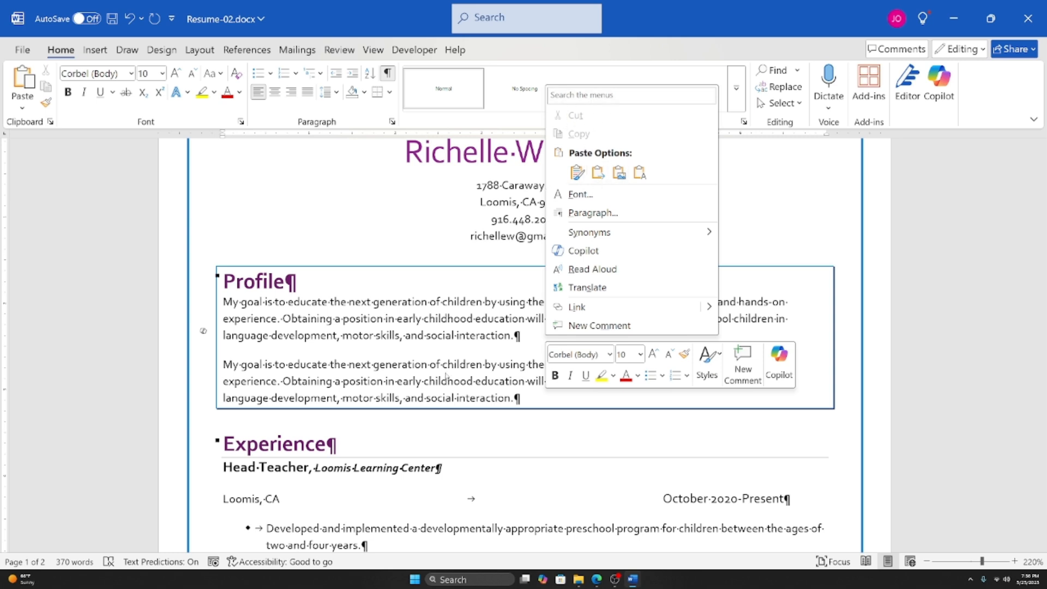
pyautogui.press('Escape')
pyautogui.click(541, 394)
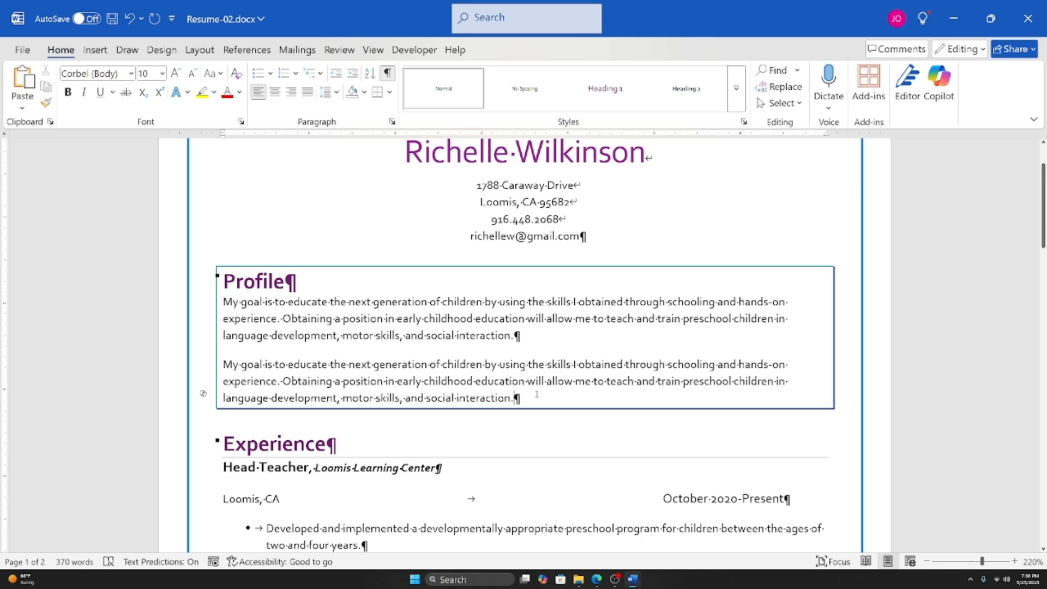
pyautogui.click(549, 341)
pyautogui.click(223, 301)
# Step: Zoom in to 290% on the Profile section and examine the spacing within and between its two paragraphs
pyautogui.keyDown('ctrl'); pyautogui.scroll(7, 474, 336); pyautogui.keyUp('ctrl')
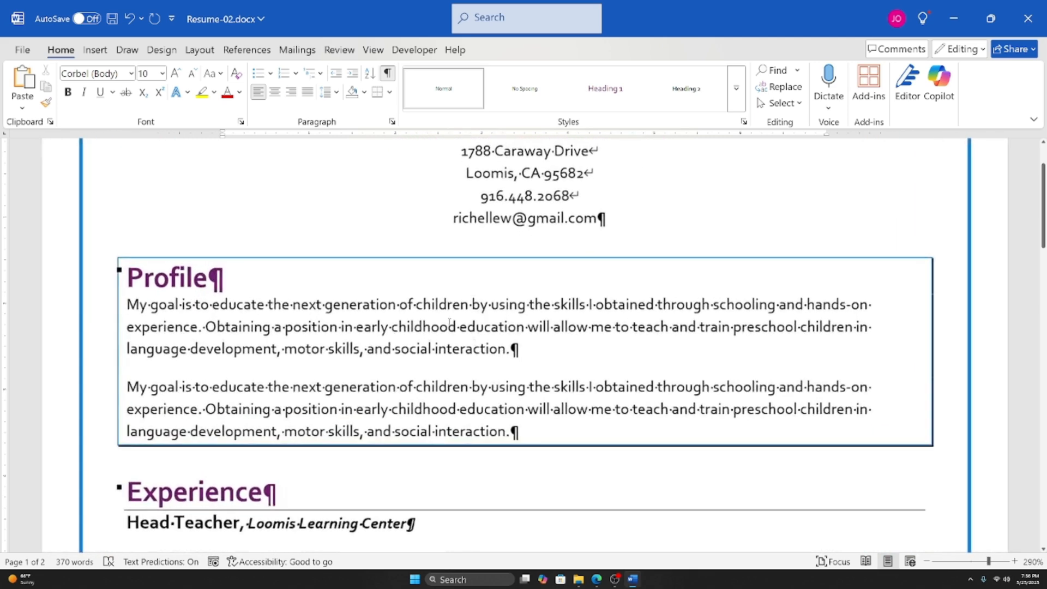
pyautogui.click(430, 309)
pyautogui.click(431, 341)
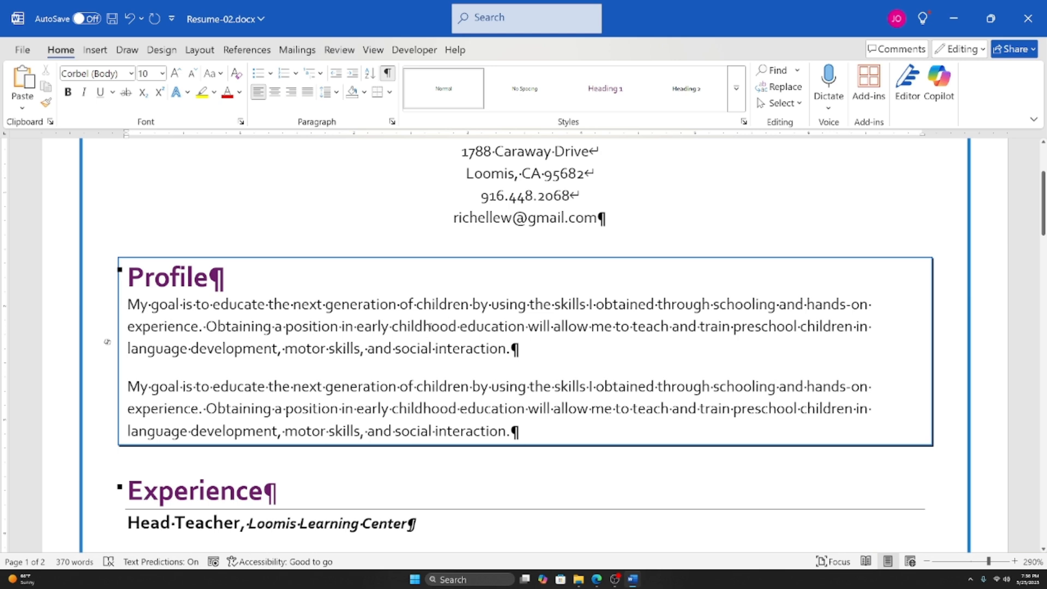
pyautogui.click(431, 330)
pyautogui.click(432, 307)
pyautogui.click(431, 328)
pyautogui.click(421, 348)
pyautogui.moveTo(511, 349); pyautogui.dragTo(521, 350)
pyautogui.click(527, 374)
pyautogui.click(554, 428)
# Step: Set the line spacing of both Profile paragraphs to 2.0
pyautogui.moveTo(554, 429); pyautogui.dragTo(127, 303)
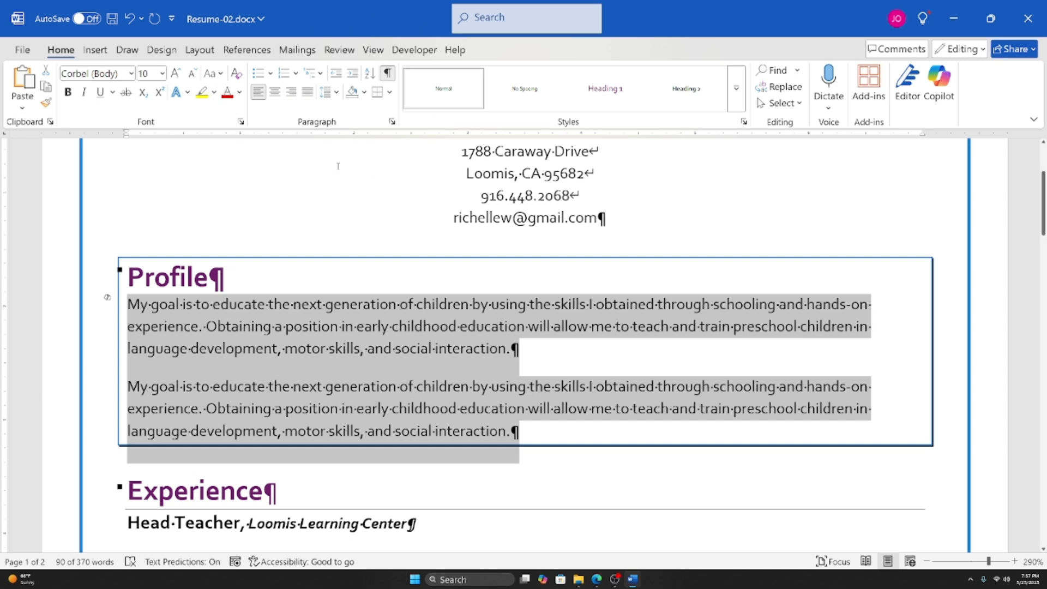
pyautogui.click(338, 94)
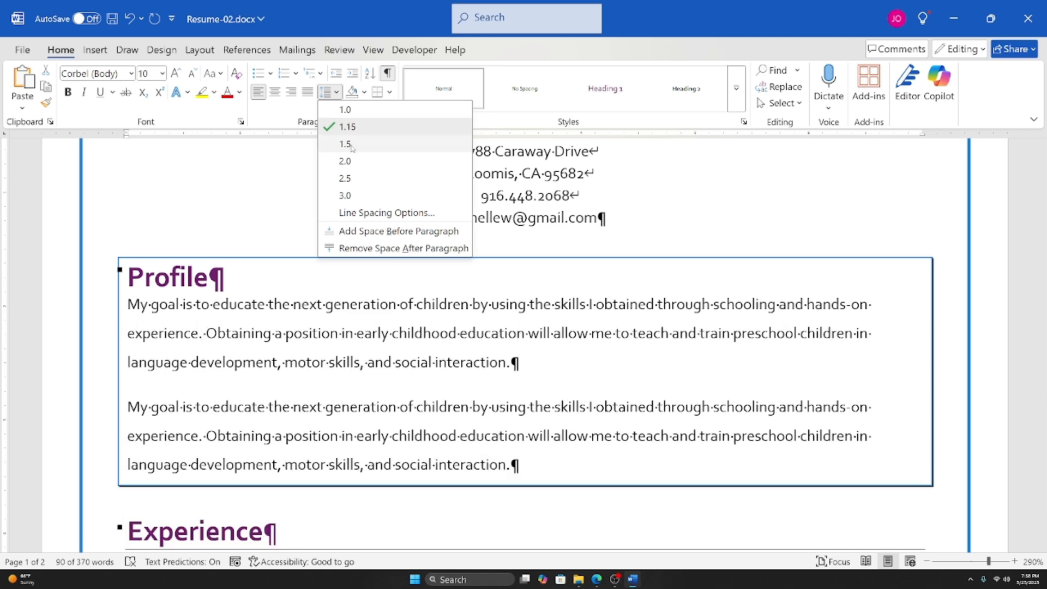
pyautogui.click(349, 145)
pyautogui.scroll(-1, 528, 359)
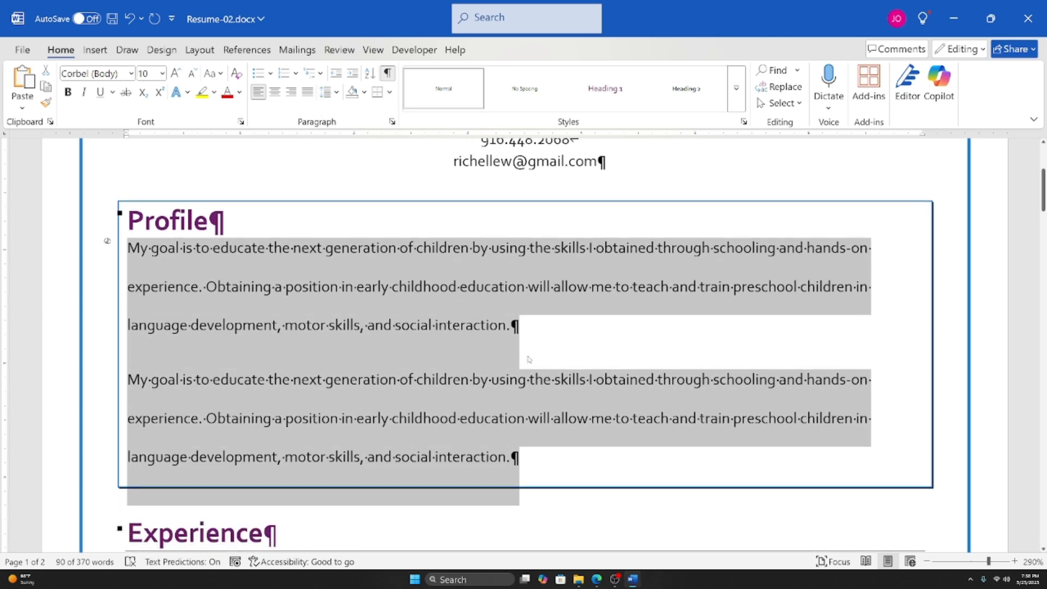
pyautogui.click(528, 456)
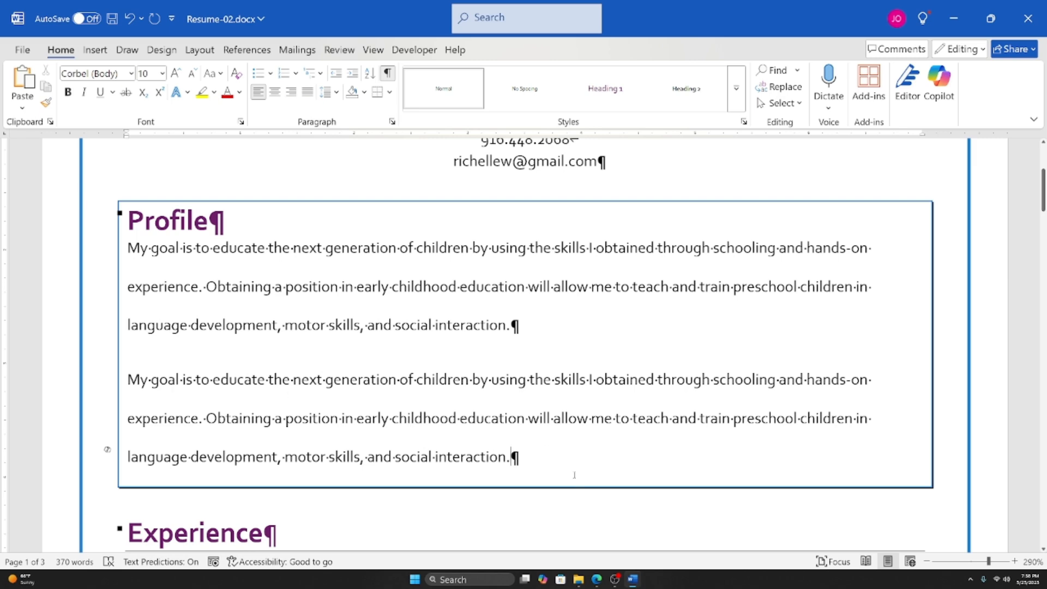
# Step: Reduce the line spacing of both Profile paragraphs to 1.0
pyautogui.moveTo(574, 475); pyautogui.dragTo(126, 245)
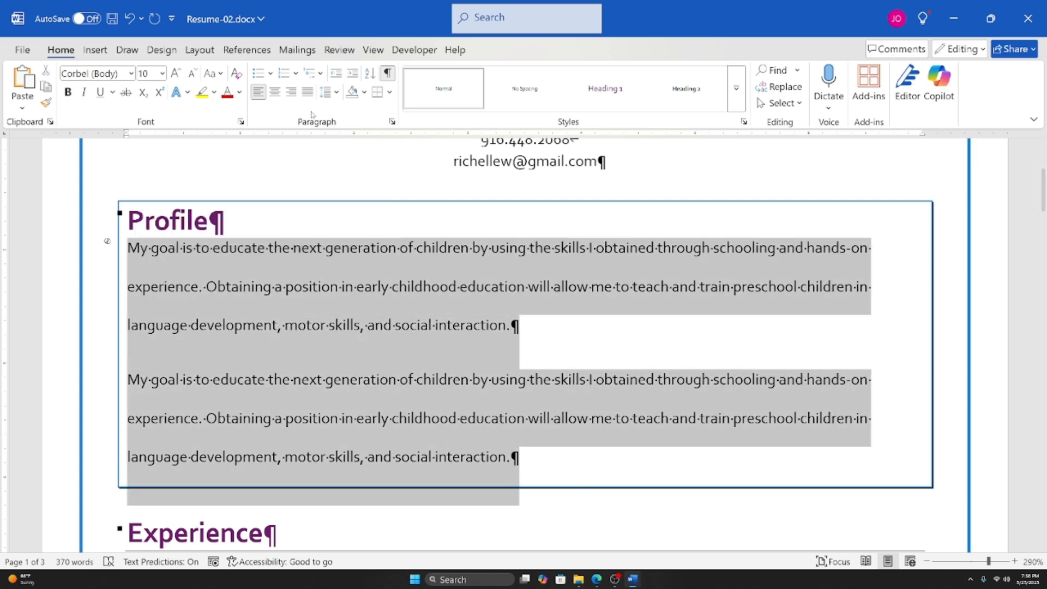
pyautogui.click(327, 91)
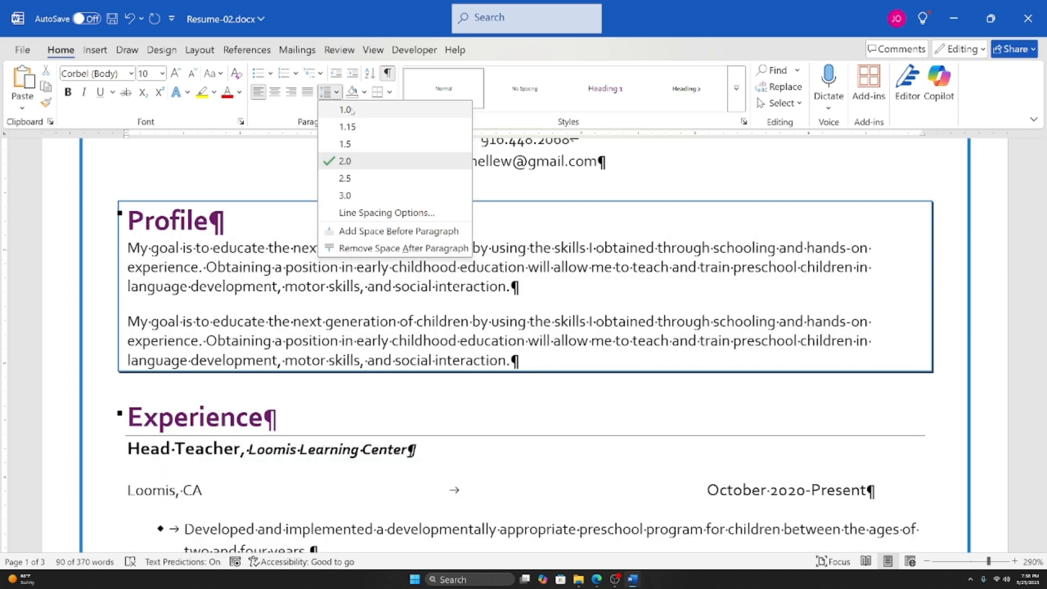
pyautogui.click(349, 109)
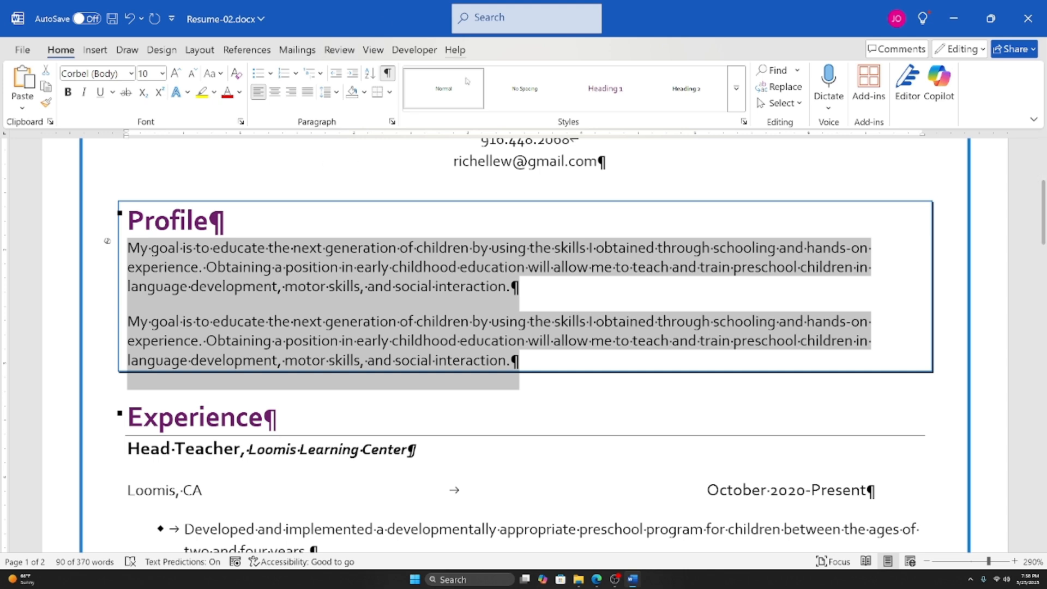
# Step: Set the line spacing of both Profile paragraphs to Double through the Paragraph settings dialog
pyautogui.click(392, 123)
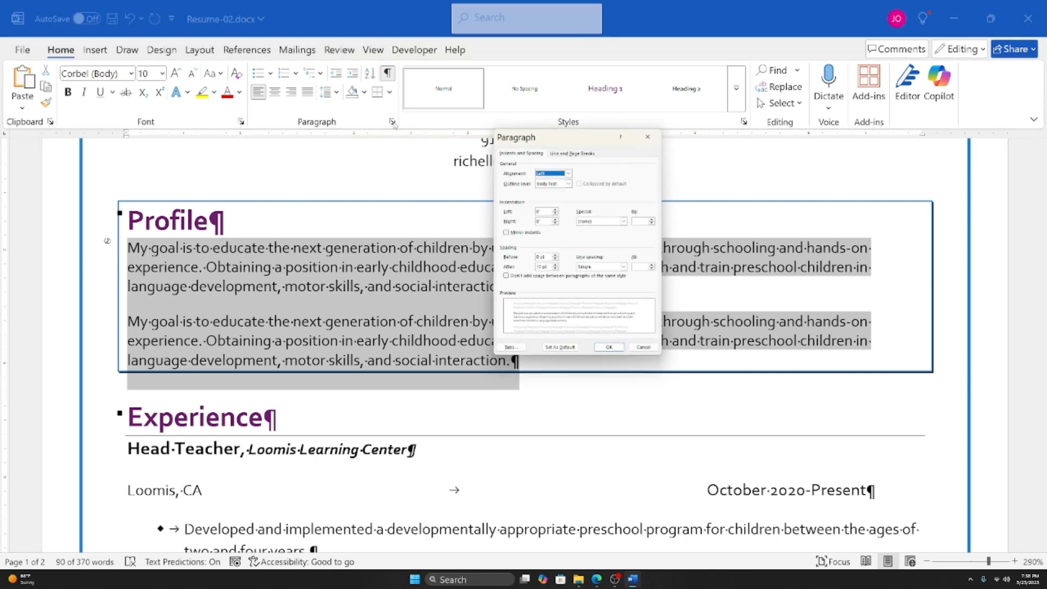
pyautogui.moveTo(591, 139); pyautogui.dragTo(616, 111)
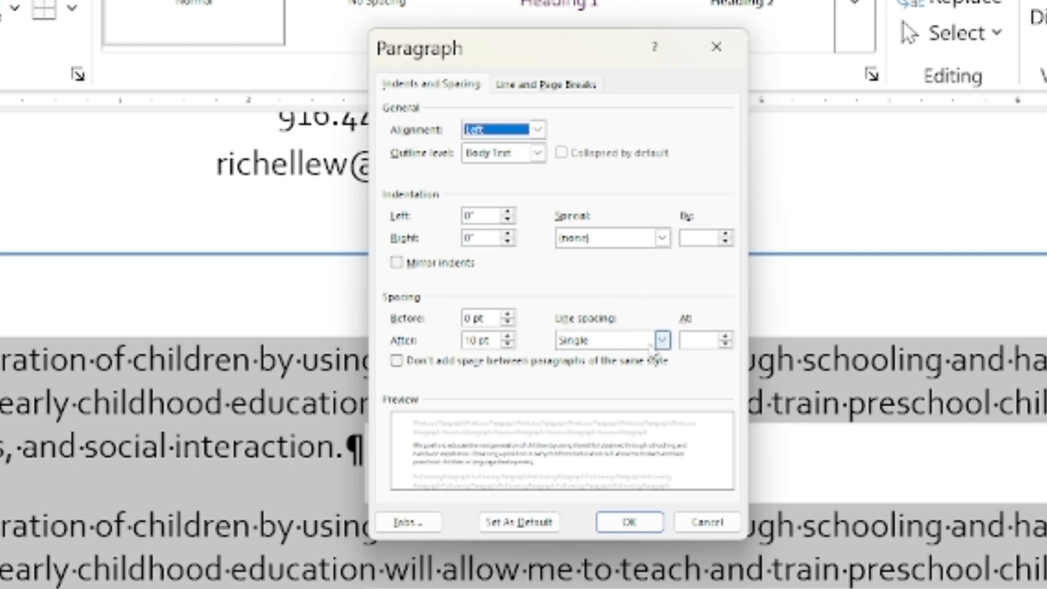
pyautogui.click(663, 341)
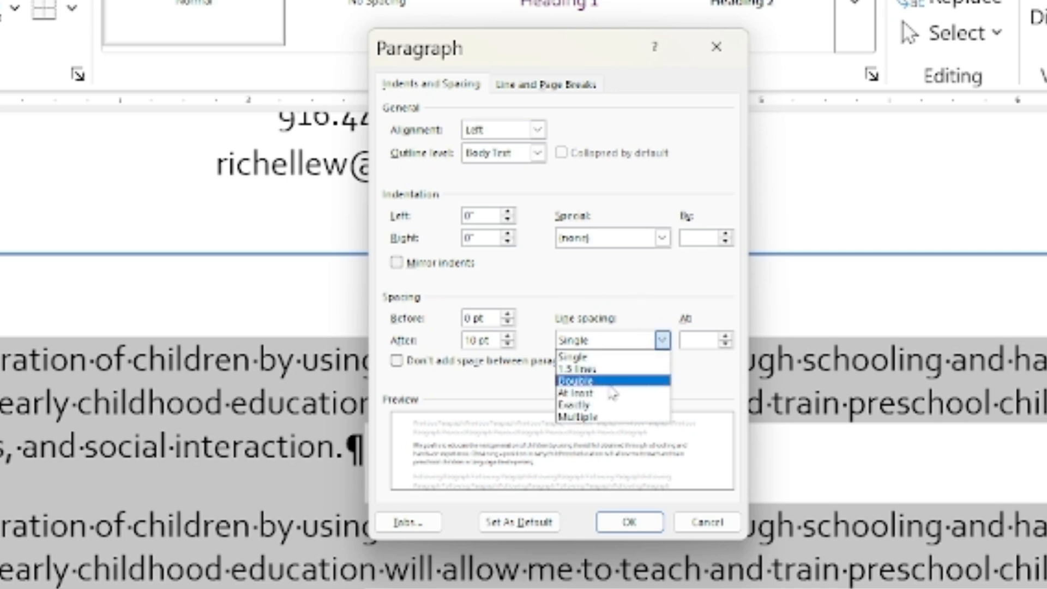
pyautogui.click(610, 383)
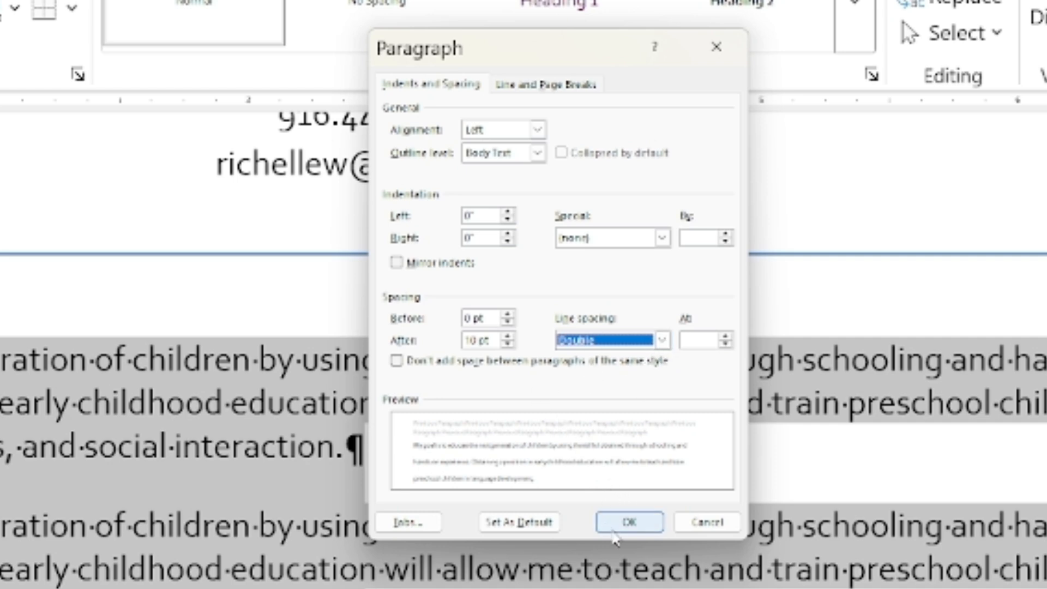
pyautogui.click(606, 516)
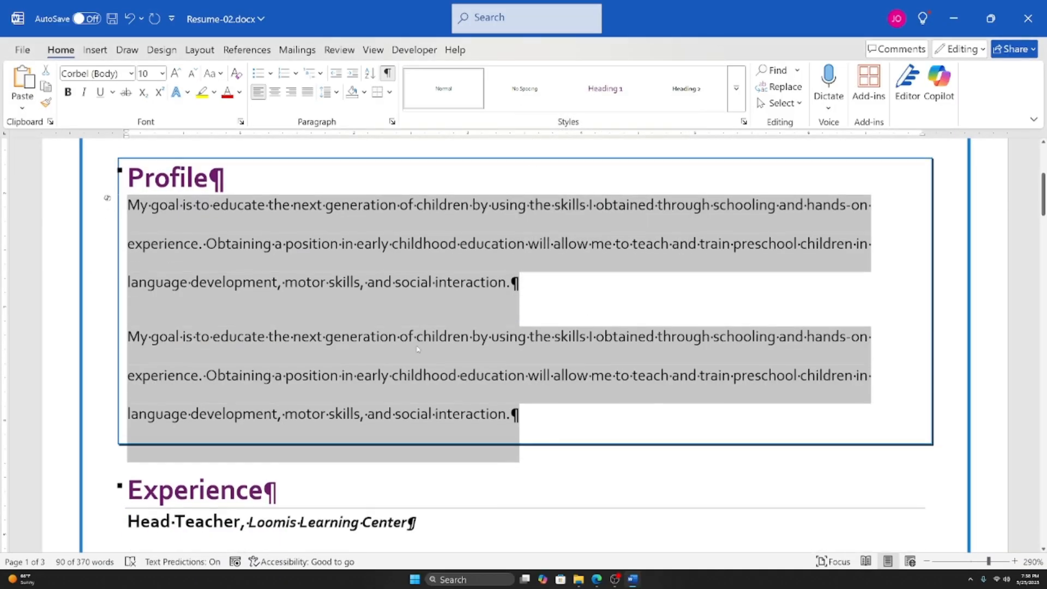
pyautogui.scroll(-1, 417, 350)
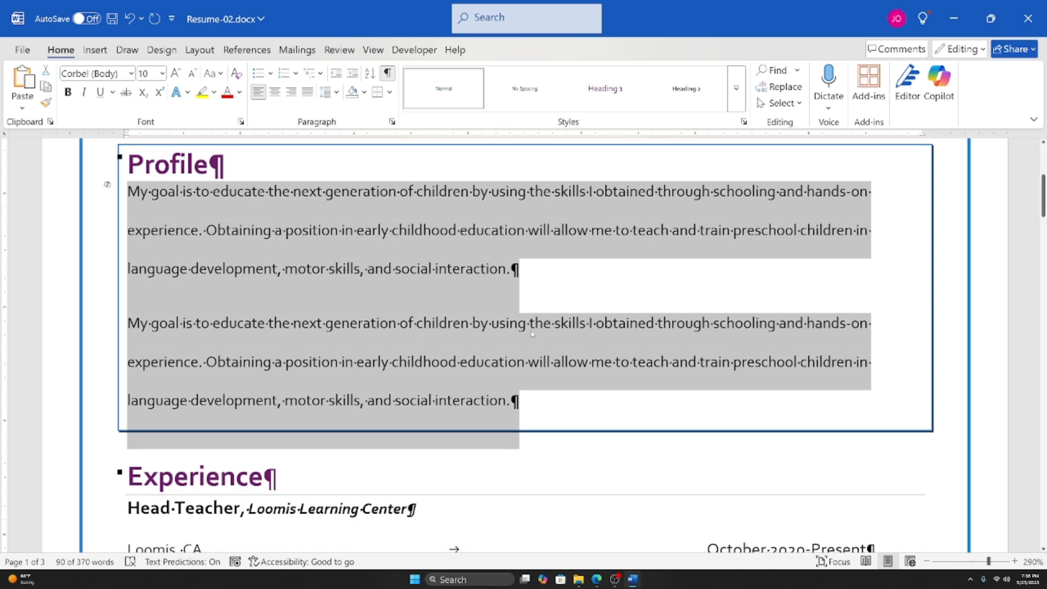
# Step: Return both Profile paragraphs to 1.0 line spacing and clear the selection
pyautogui.click(336, 93)
pyautogui.click(353, 111)
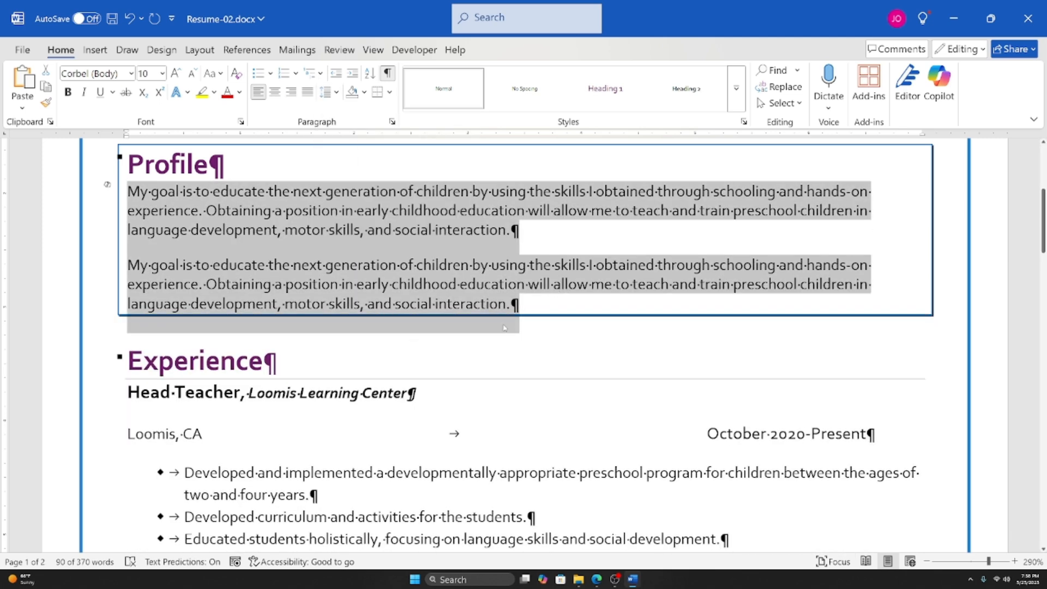
pyautogui.click(539, 306)
# Step: Select the Profile paragraphs together and individually to examine their paragraph marks and the space after each one
pyautogui.moveTo(538, 305); pyautogui.dragTo(128, 191)
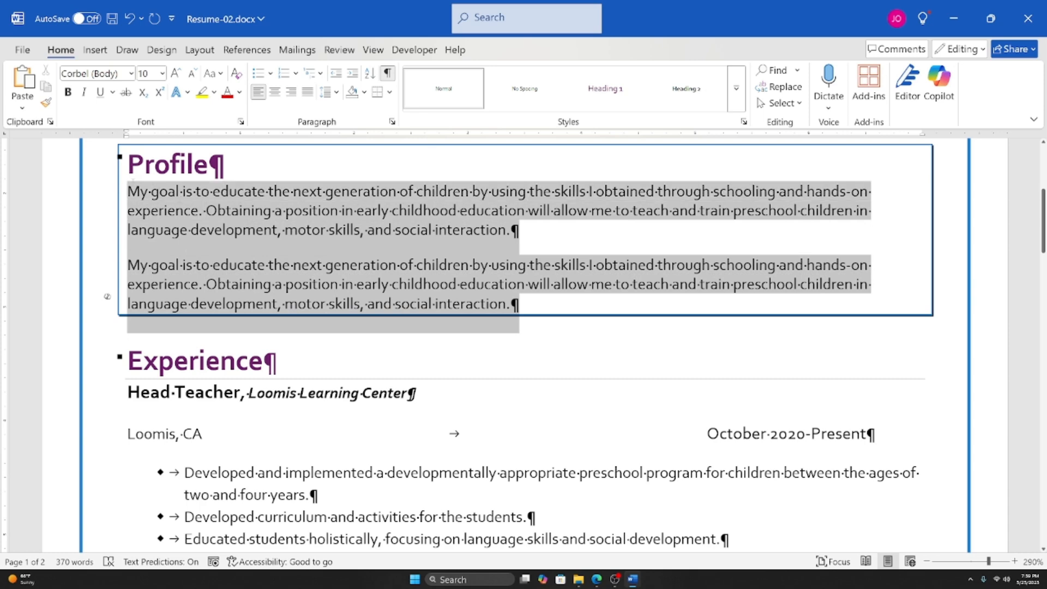
pyautogui.click(518, 232)
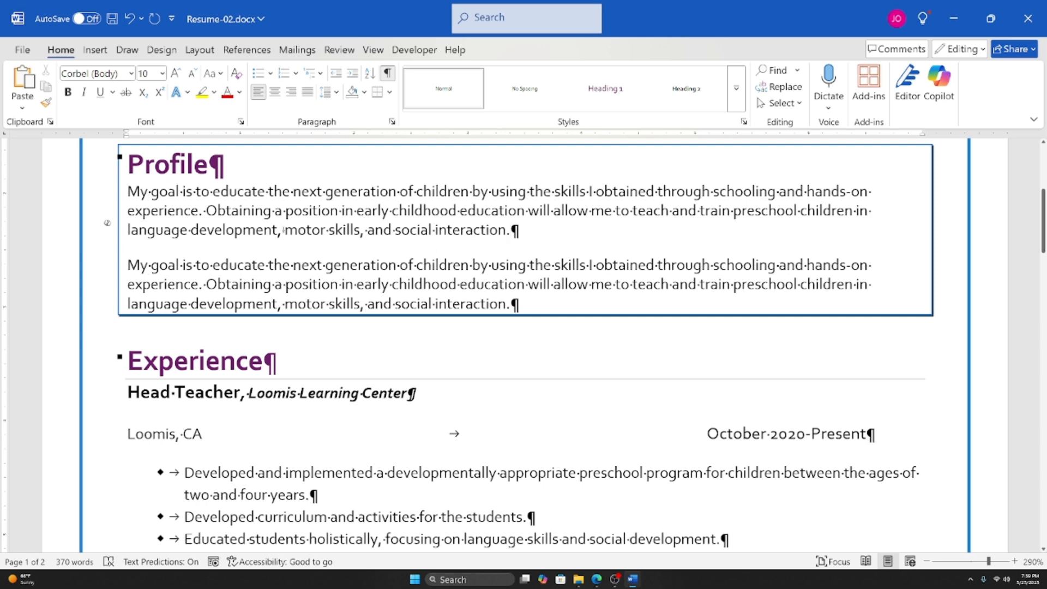
pyautogui.moveTo(511, 231); pyautogui.dragTo(128, 192)
pyautogui.moveTo(512, 304); pyautogui.dragTo(128, 266)
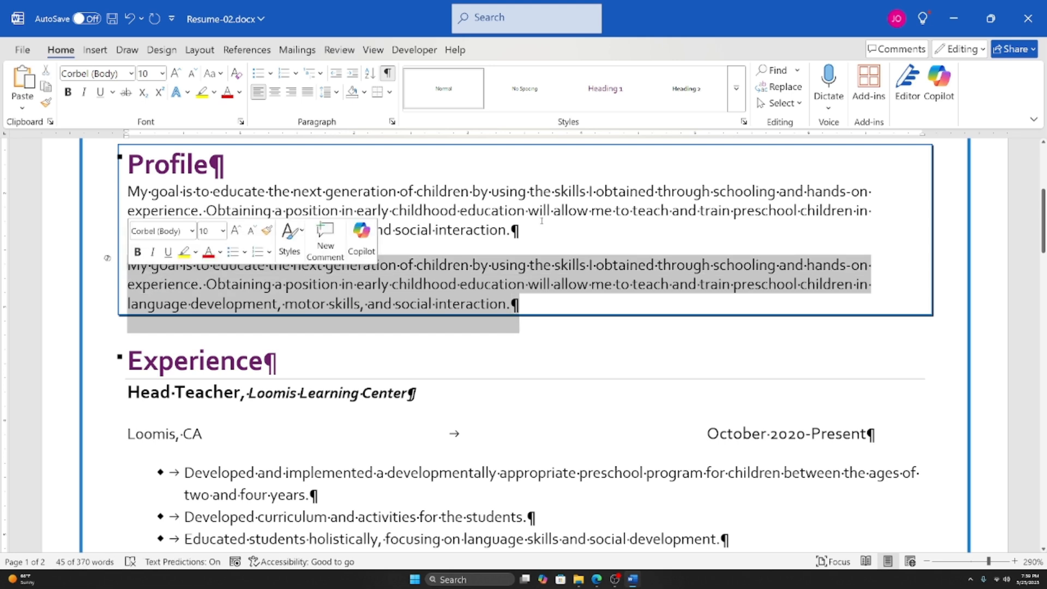
pyautogui.click(525, 232)
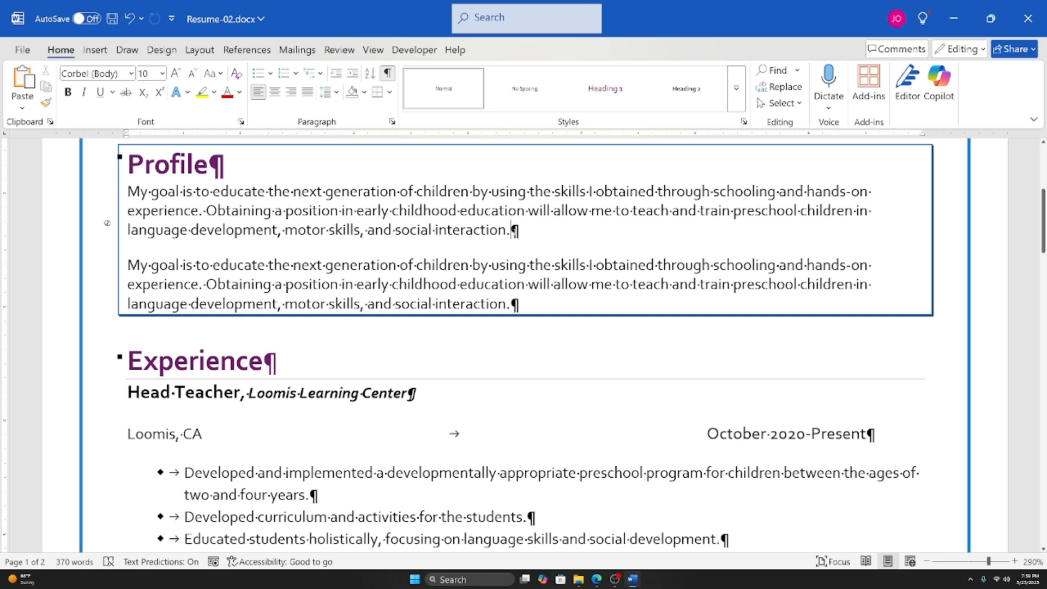
pyautogui.hotkey('shift', 'Right')
pyautogui.click(535, 230)
pyautogui.doubleClick(107, 297)
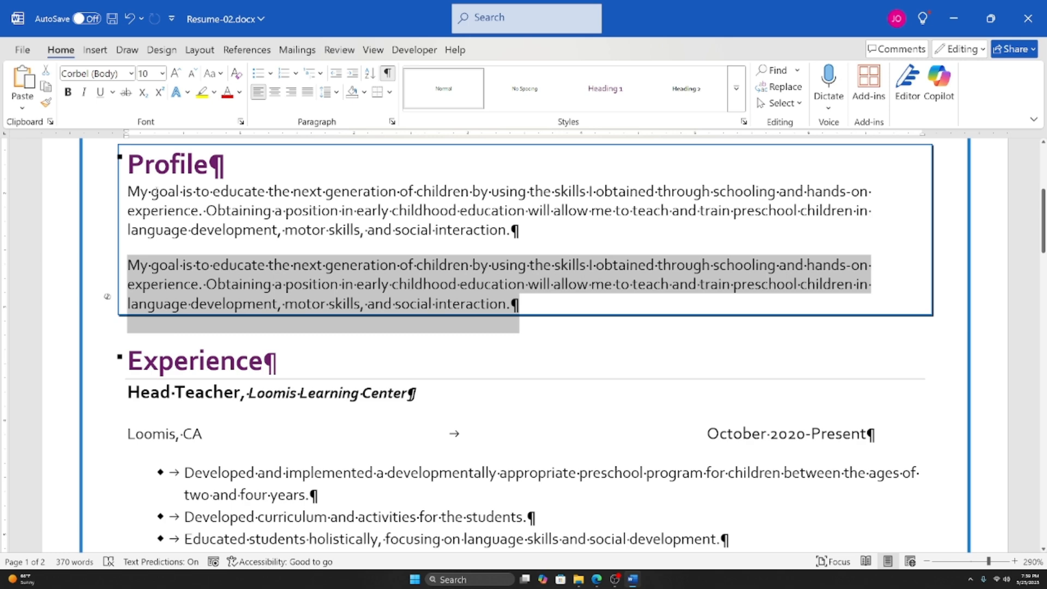
pyautogui.moveTo(127, 189); pyautogui.dragTo(530, 232)
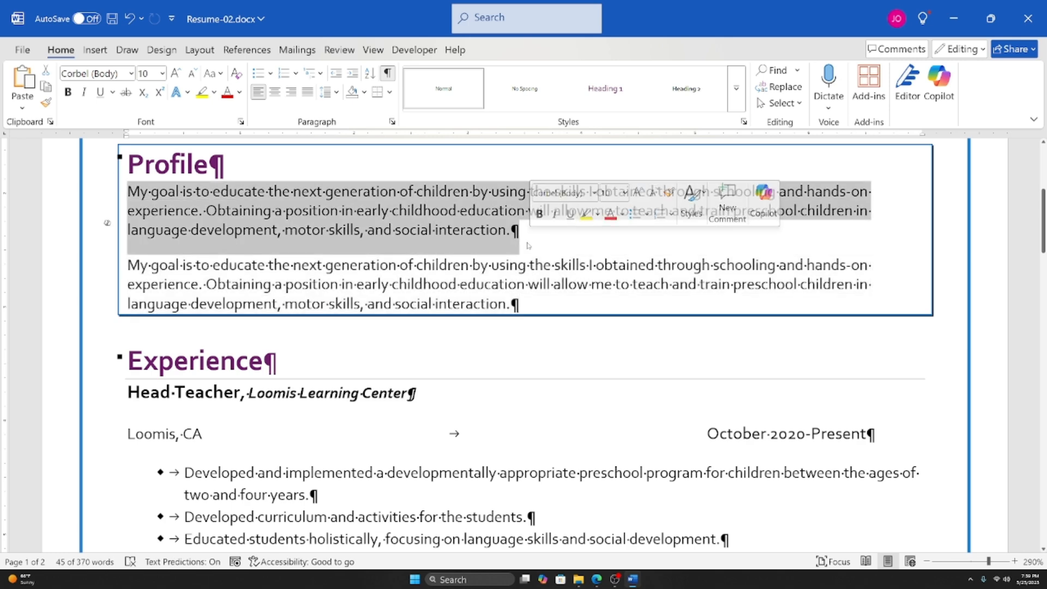
pyautogui.click(527, 241)
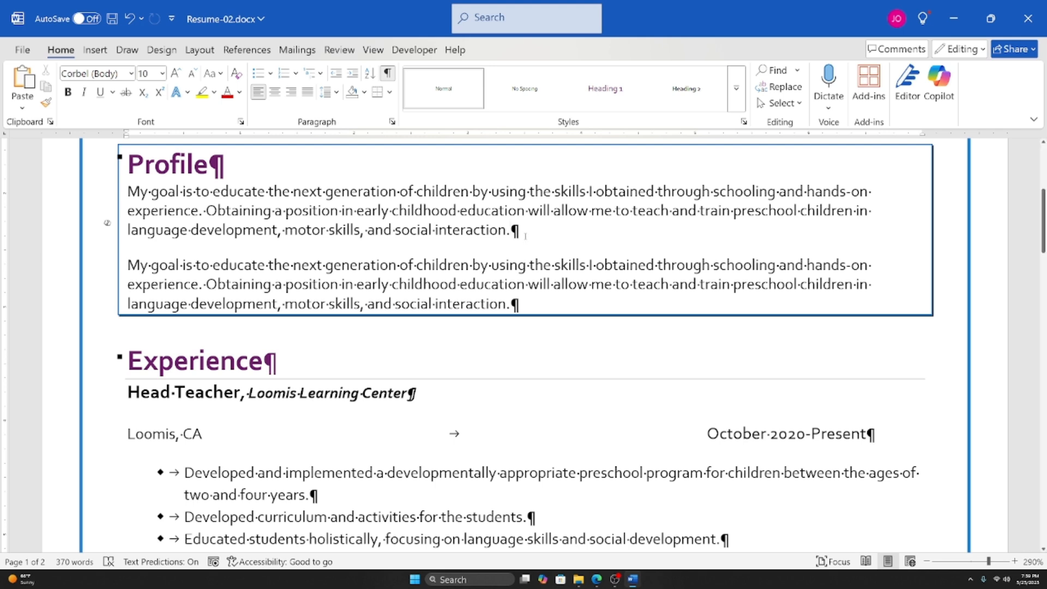
# Step: Set the spacing after the first Profile paragraph to 0 pt
pyautogui.click(199, 52)
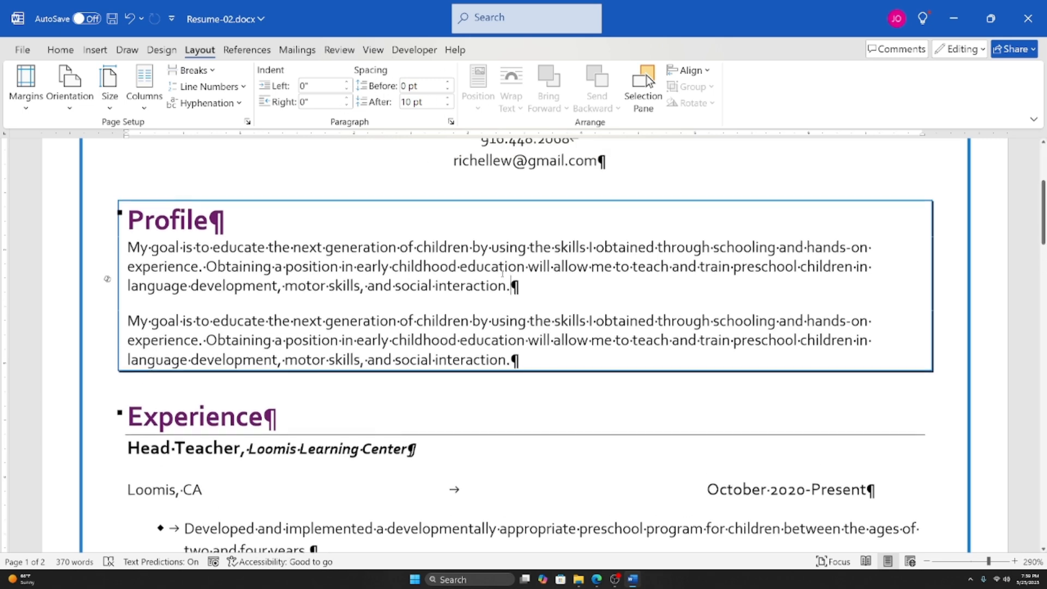
pyautogui.scroll(1, 452, 163)
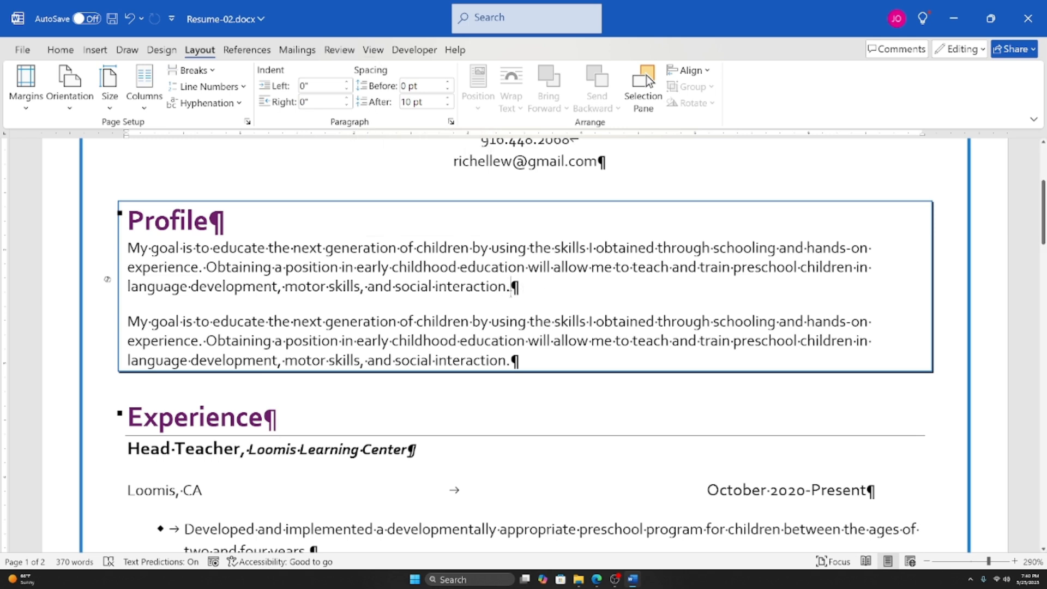
pyautogui.moveTo(512, 288); pyautogui.dragTo(529, 297)
pyautogui.click(540, 289)
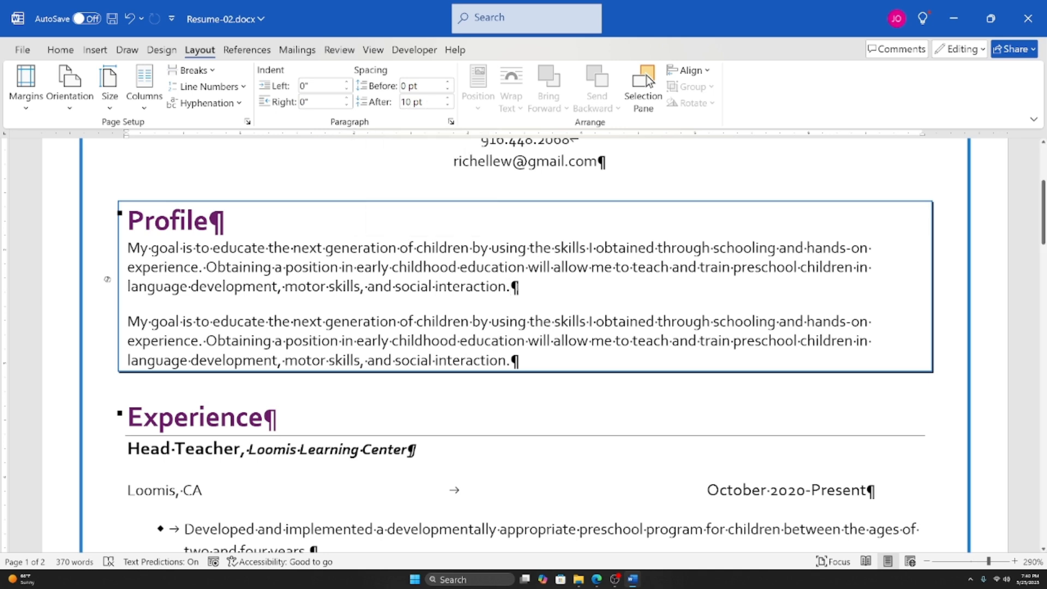
pyautogui.click(430, 102)
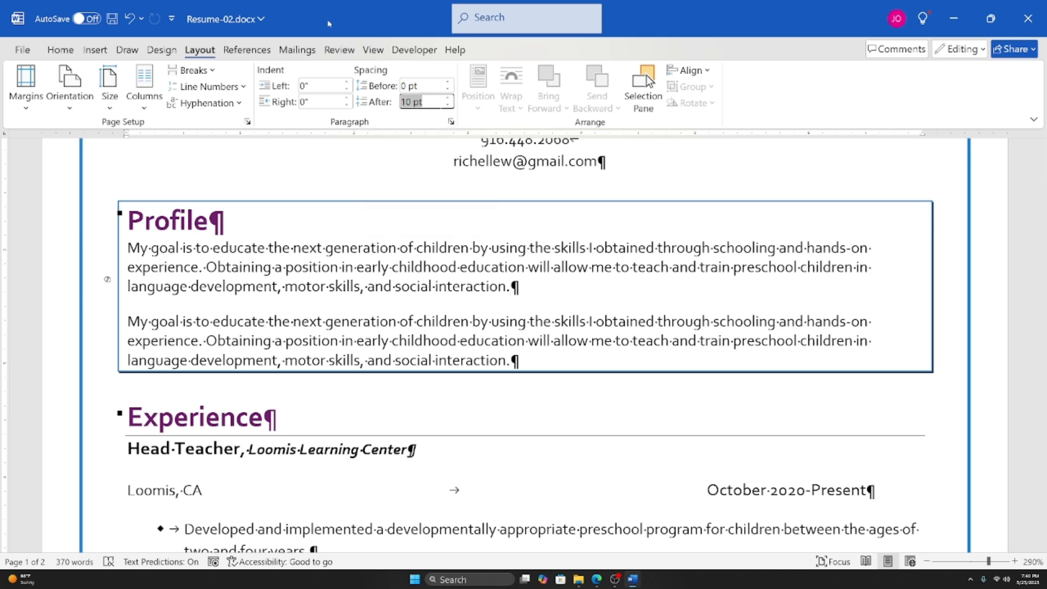
pyautogui.click(447, 105)
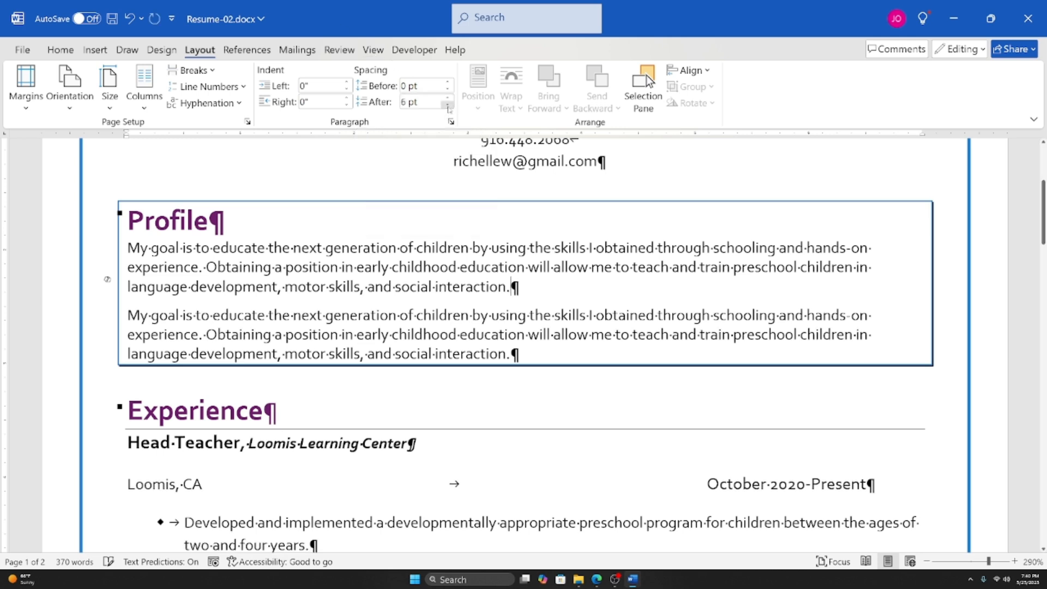
pyautogui.click(448, 105)
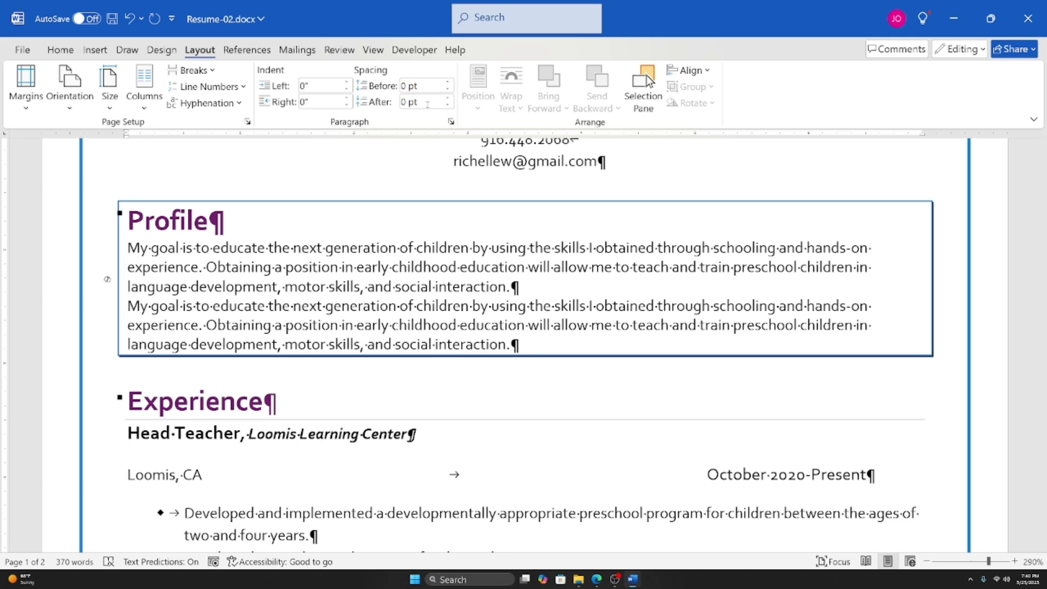
# Step: Raise the spacing after the first Profile paragraph to 42 pt and select the paragraph to examine the gap
pyautogui.click(446, 99)
pyautogui.click(446, 99)
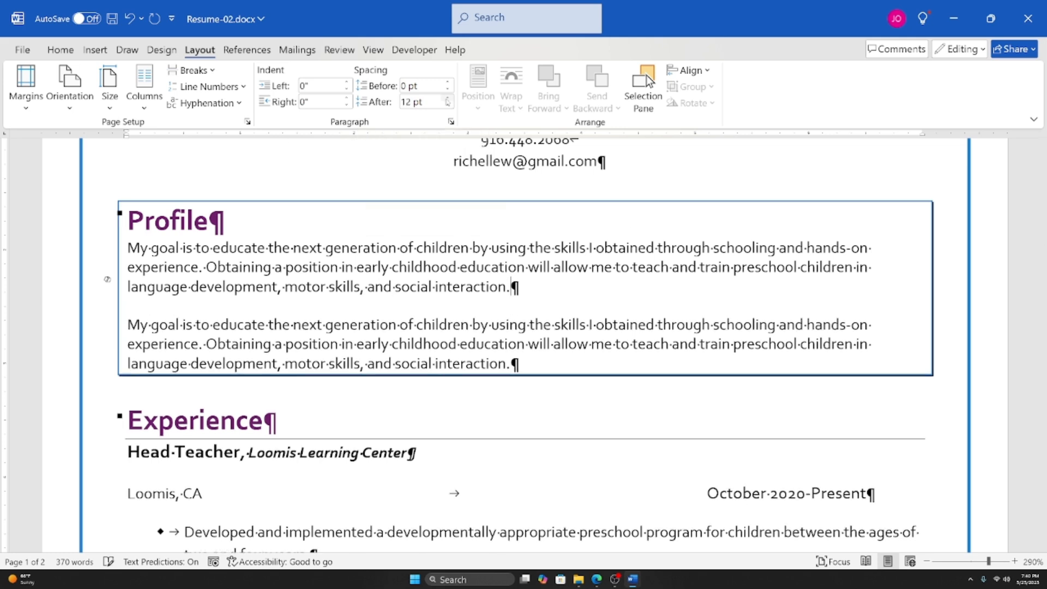
pyautogui.click(447, 99)
pyautogui.click(447, 99)
pyautogui.click(447, 100)
pyautogui.click(446, 99)
pyautogui.click(447, 99)
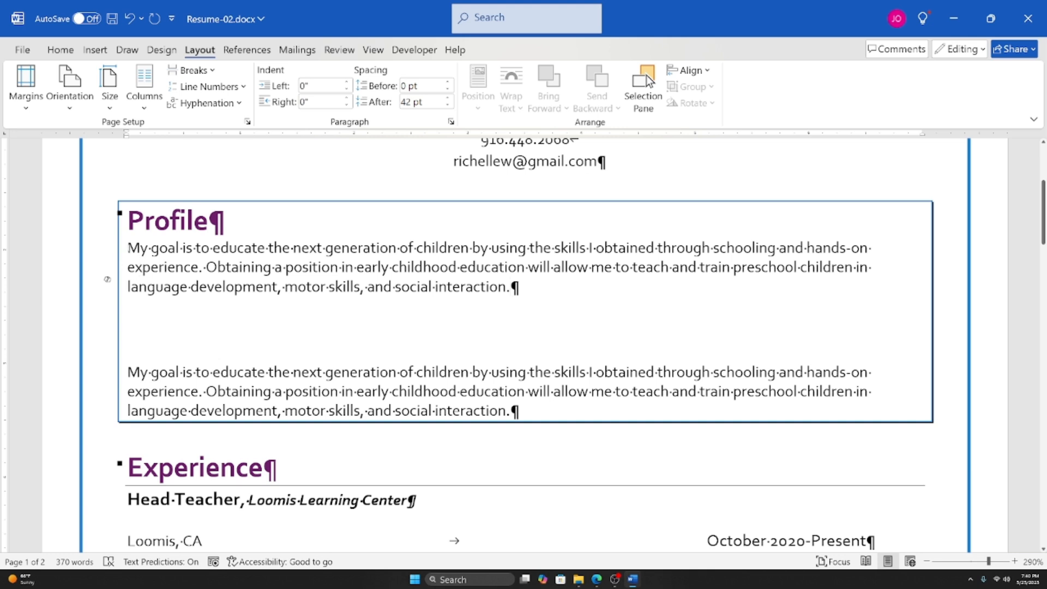
pyautogui.moveTo(128, 248); pyautogui.dragTo(429, 322)
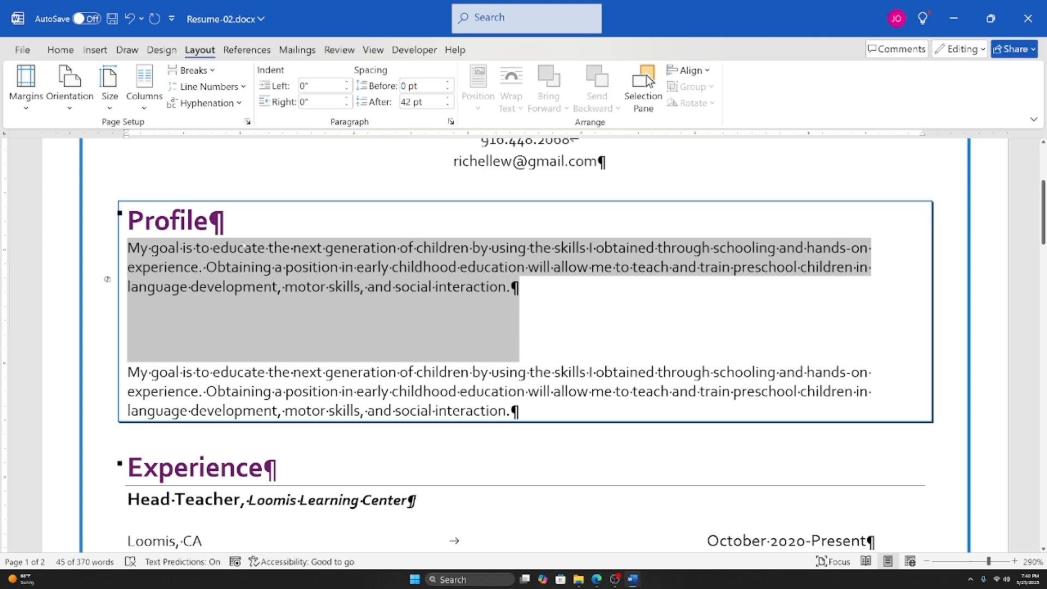
pyautogui.click(537, 300)
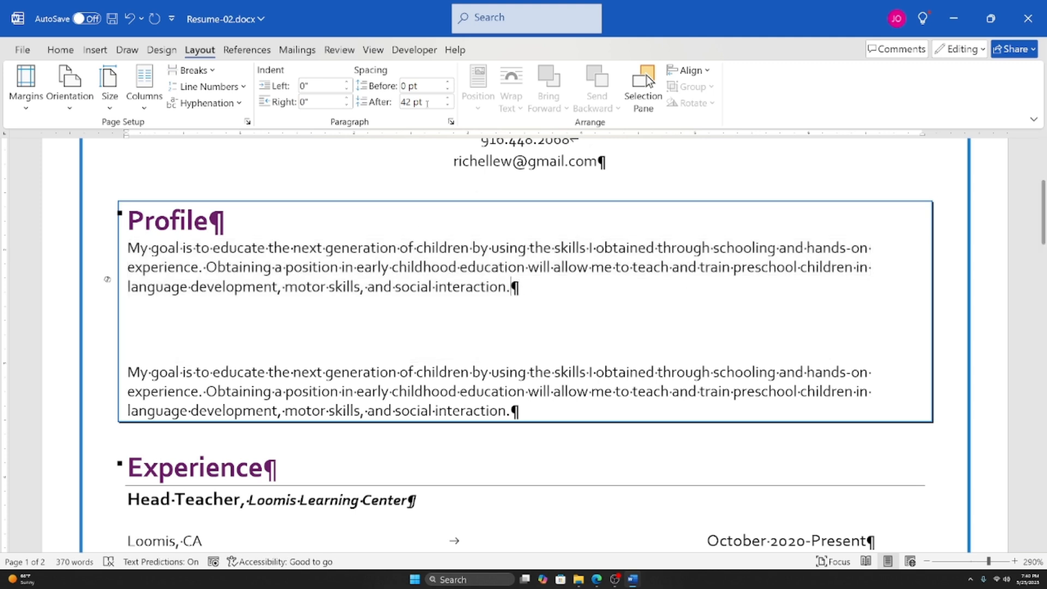
# Step: Set the spacing after the first Profile paragraph to 10 pt
pyautogui.click(447, 105)
pyautogui.click(448, 106)
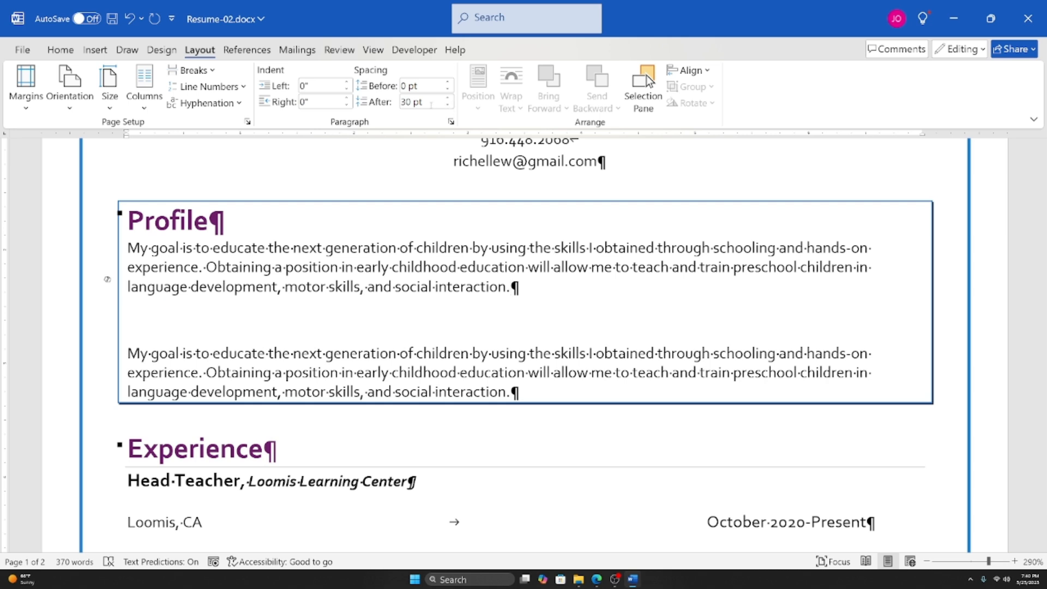
pyautogui.click(430, 104)
pyautogui.write('10')
pyautogui.press('Return')
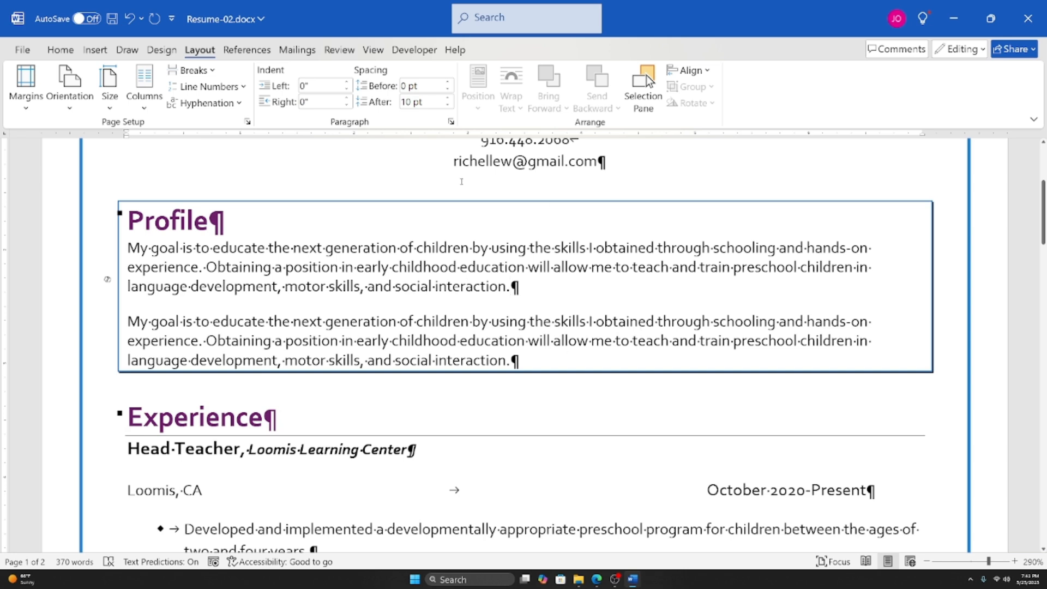
# Step: Select the first Profile paragraph and raise the spacing before it to 24 pt
pyautogui.click(284, 230)
pyautogui.tripleClick(538, 290)
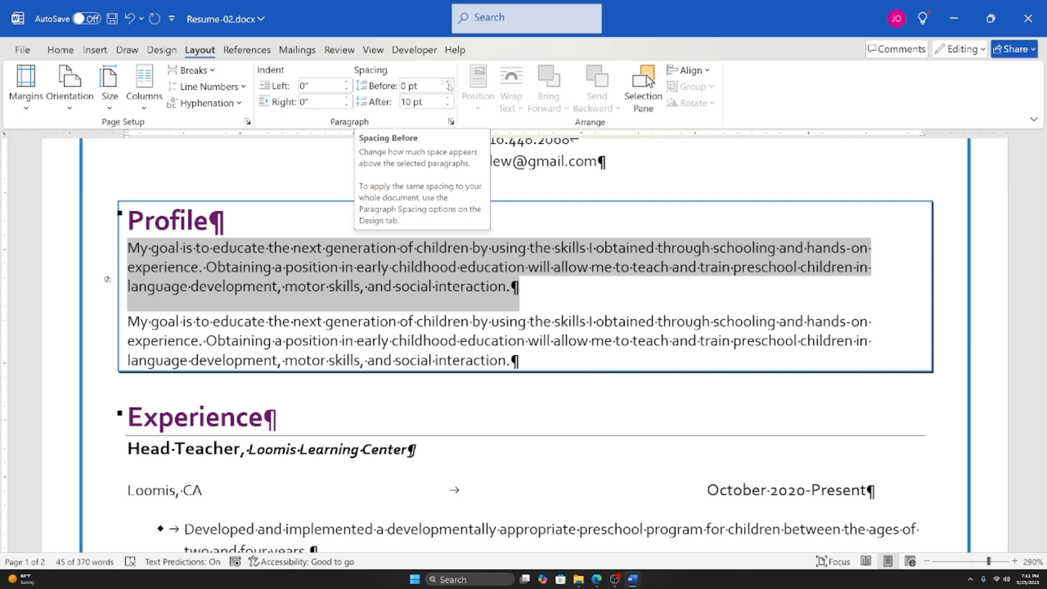
pyautogui.click(447, 82)
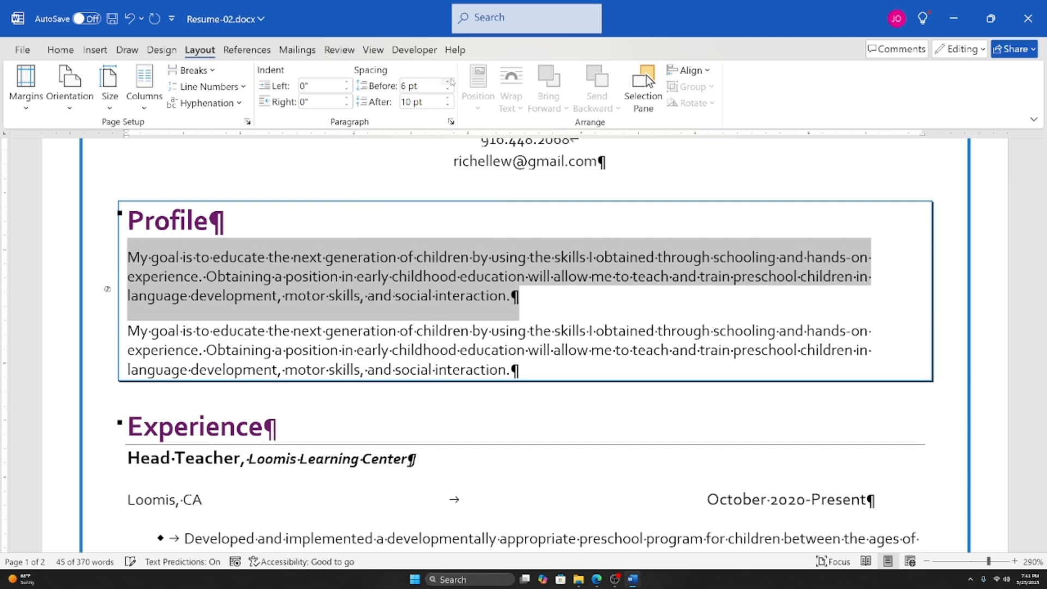
pyautogui.click(447, 81)
pyautogui.click(448, 82)
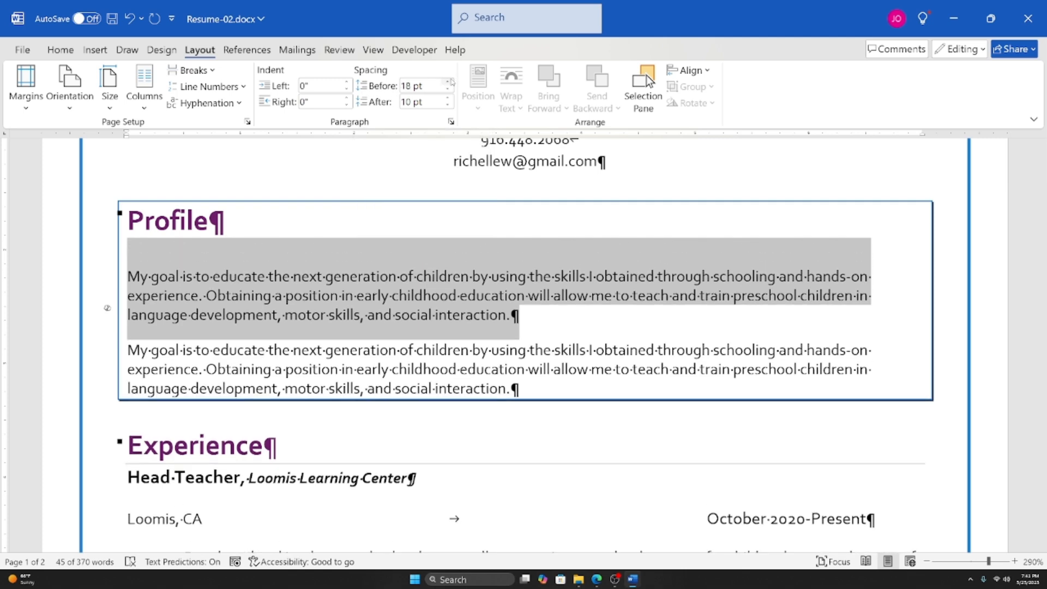
pyautogui.click(447, 81)
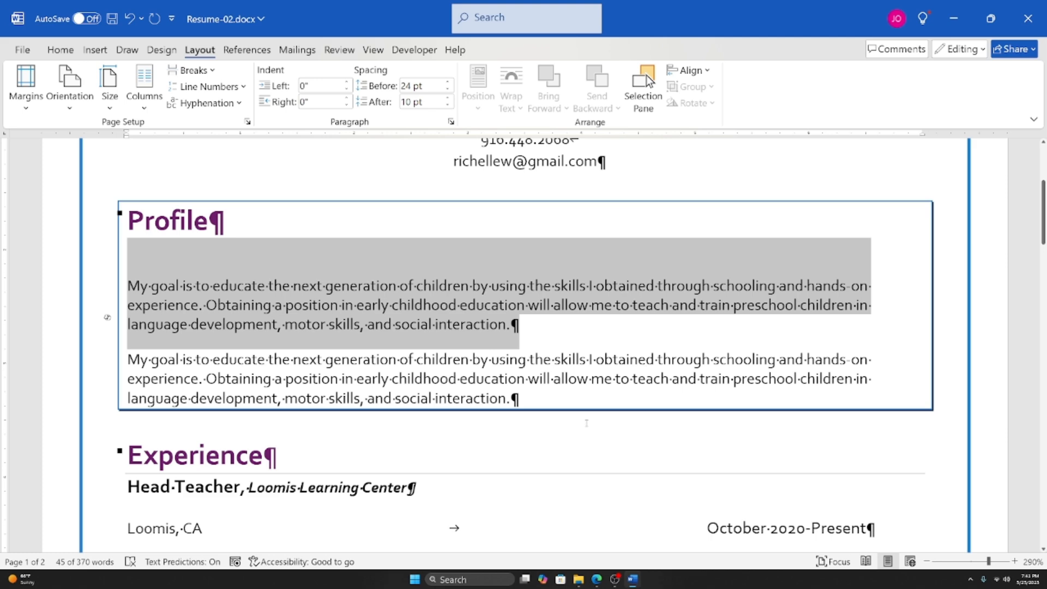
# Step: Undo the spacing-before changes on the first Profile paragraph and clear the selection
pyautogui.hotkey('ctrl', 'z')
pyautogui.hotkey('ctrl', 'z')
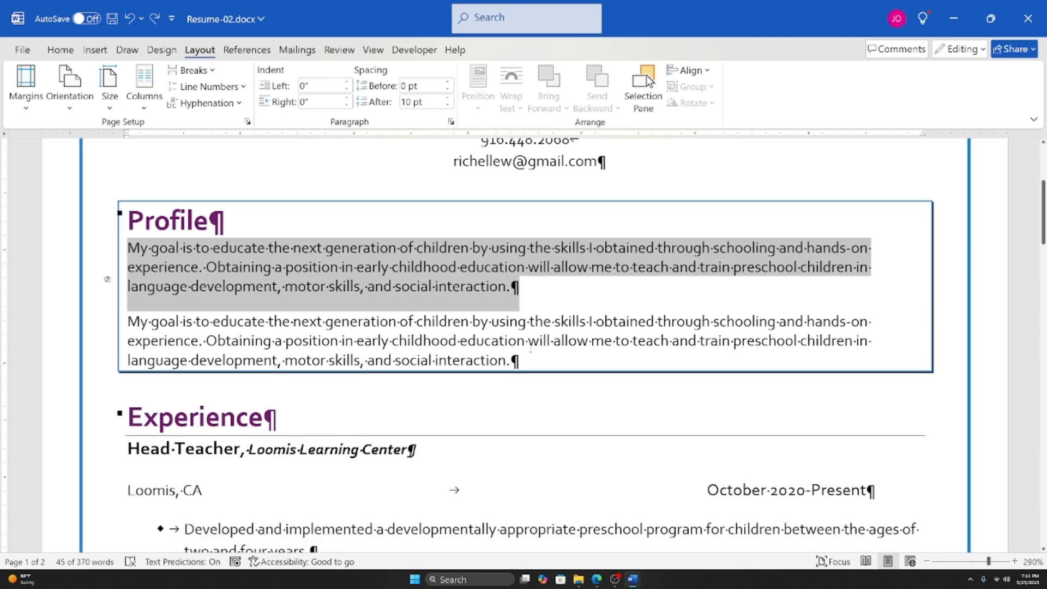
pyautogui.click(535, 364)
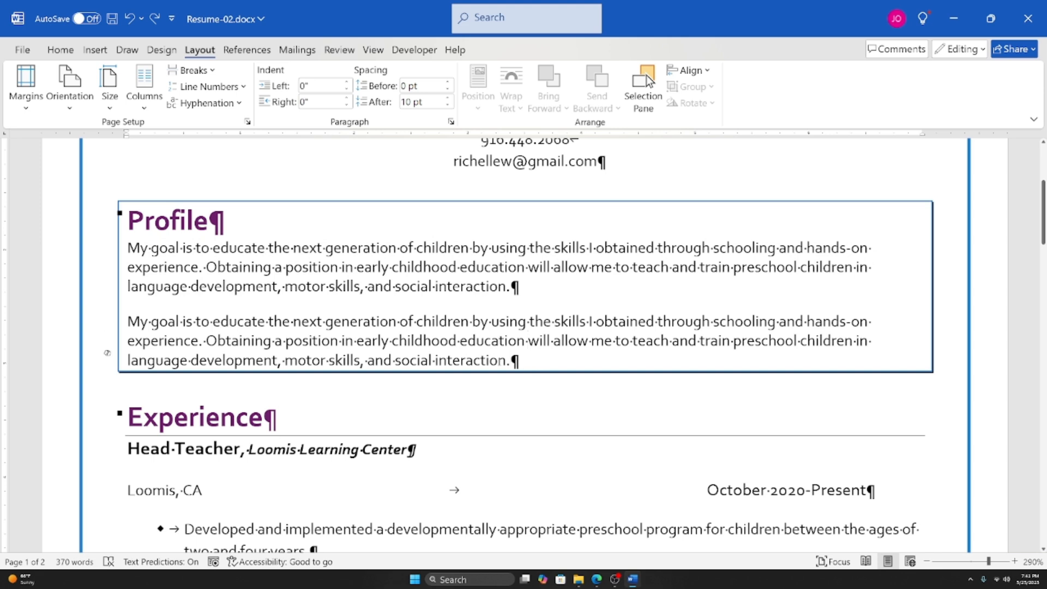
# Step: Select both Profile paragraphs and raise the spacing before them to 24 pt
pyautogui.moveTo(517, 365); pyautogui.dragTo(143, 247)
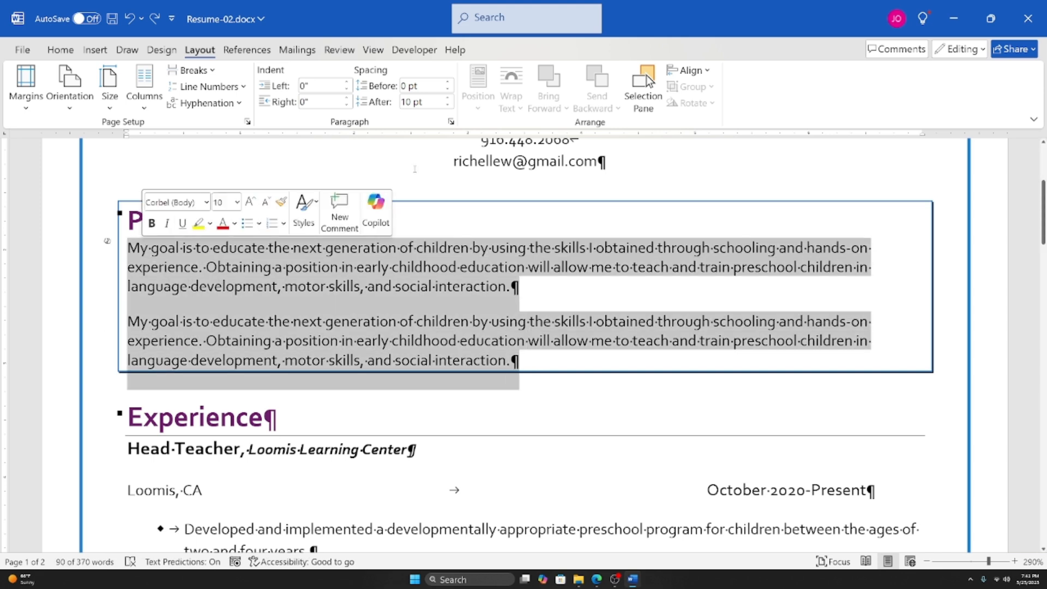
pyautogui.click(448, 82)
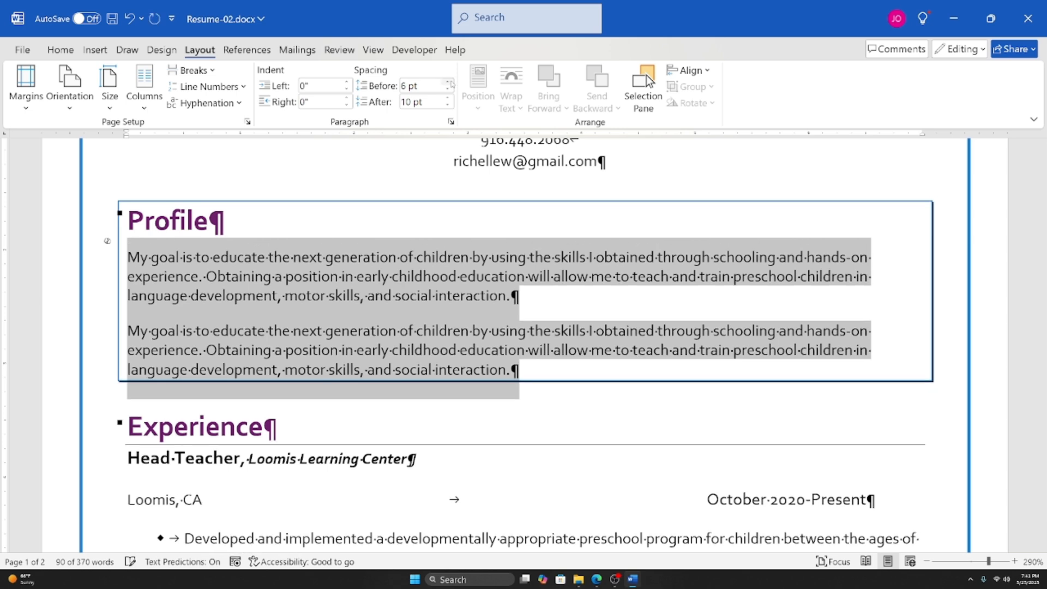
pyautogui.click(450, 83)
pyautogui.click(449, 82)
pyautogui.click(450, 82)
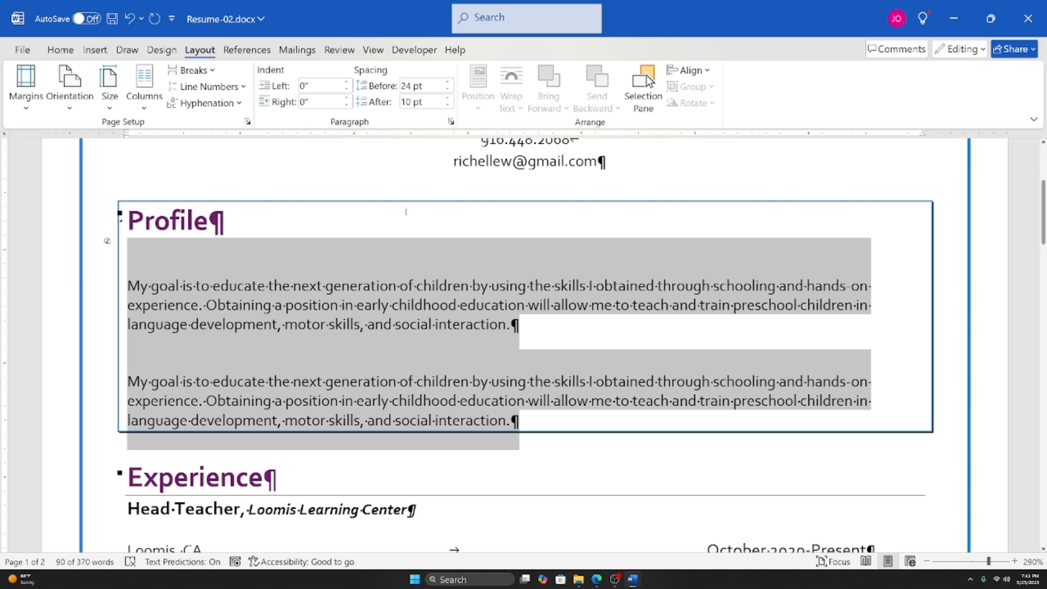
# Step: Return the spacing before both Profile paragraphs to 0 pt and clear the selection
pyautogui.click(447, 90)
pyautogui.click(447, 91)
pyautogui.click(447, 90)
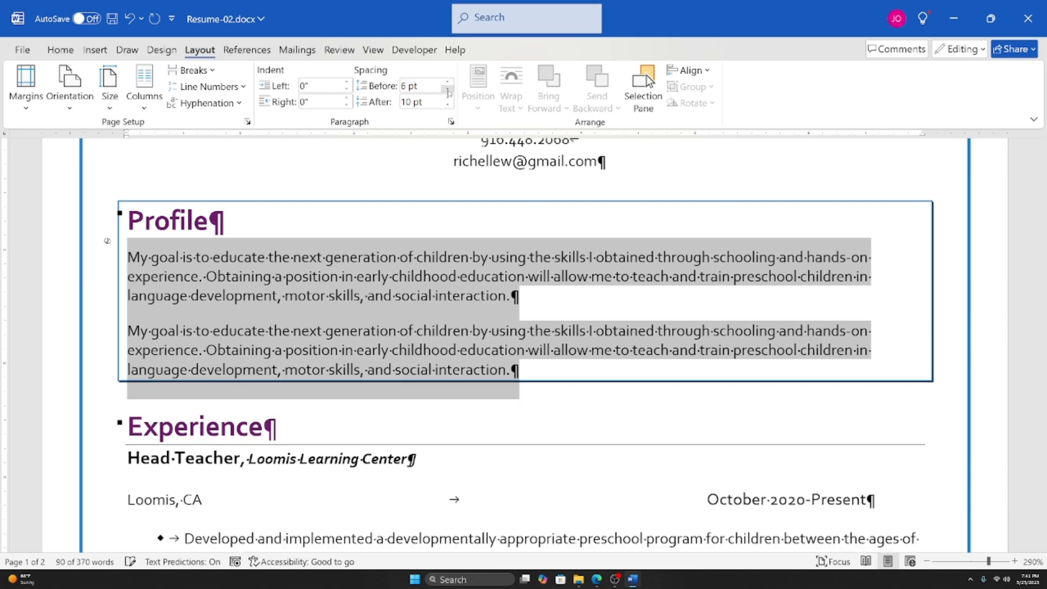
pyautogui.click(447, 90)
pyautogui.click(447, 90)
pyautogui.click(447, 81)
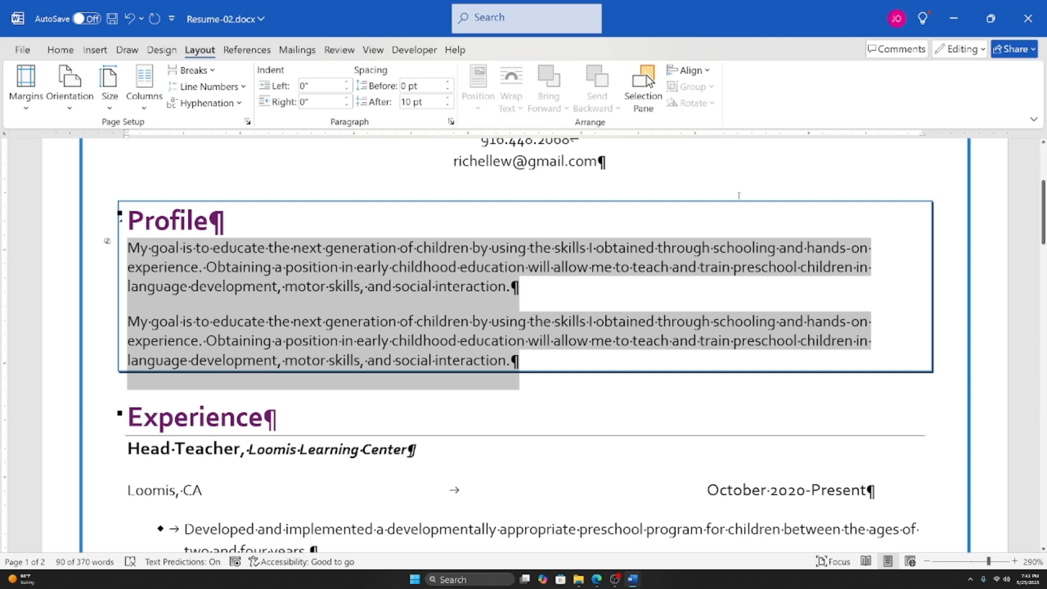
pyautogui.click(515, 288)
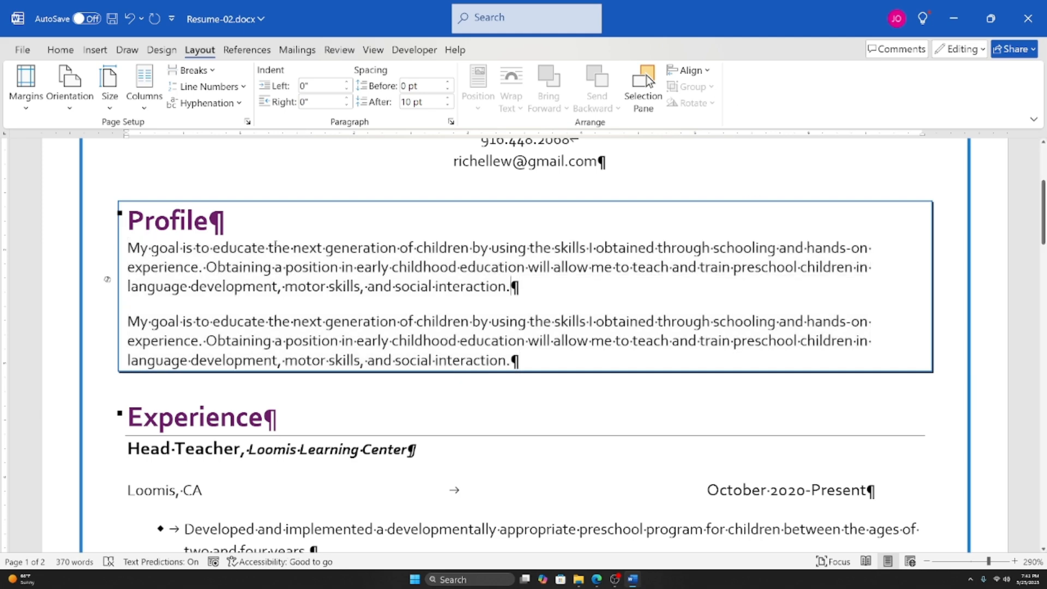
# Step: Examine the gap between the Head Teacher line and the location and date line under Experience by selecting each line
pyautogui.scroll(-2, 275, 244)
pyautogui.scroll(1, 275, 244)
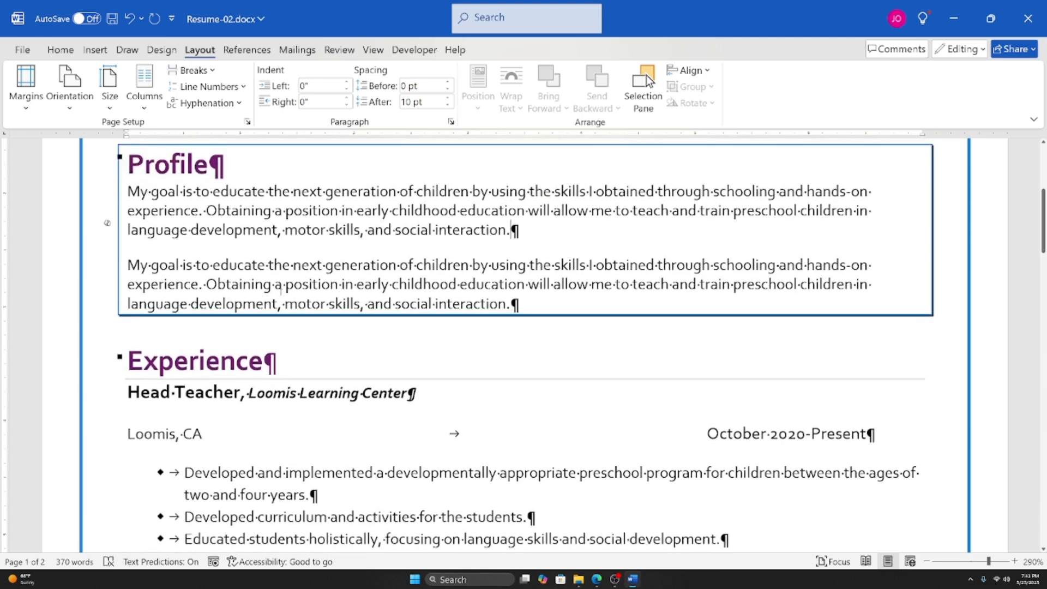
pyautogui.scroll(-3, 282, 288)
pyautogui.scroll(3, 556, 374)
pyautogui.scroll(-3, 499, 501)
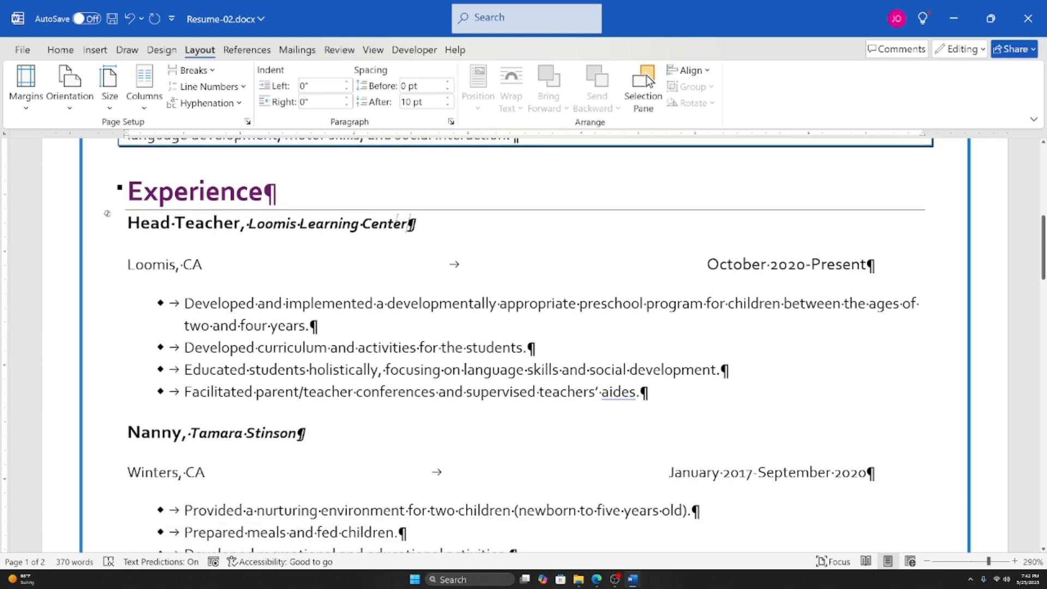
pyautogui.click(244, 274)
pyautogui.click(444, 228)
pyautogui.moveTo(124, 221); pyautogui.dragTo(430, 220)
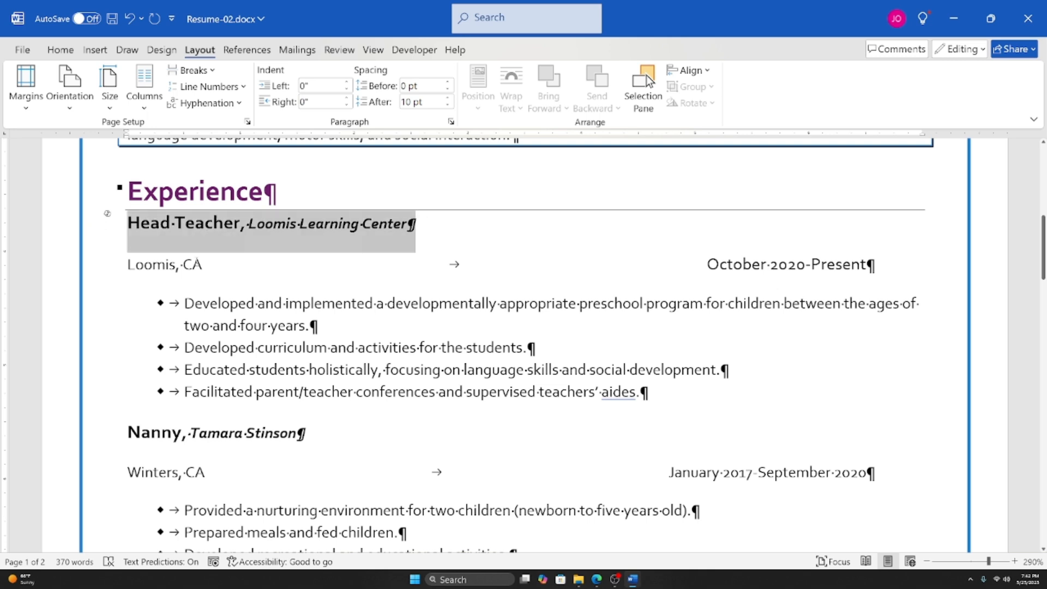
pyautogui.click(194, 264)
pyautogui.moveTo(128, 264); pyautogui.dragTo(875, 265)
# Step: Set the spacing after the Head Teacher, Loomis Learning Center line to 0 pt
pyautogui.click(446, 225)
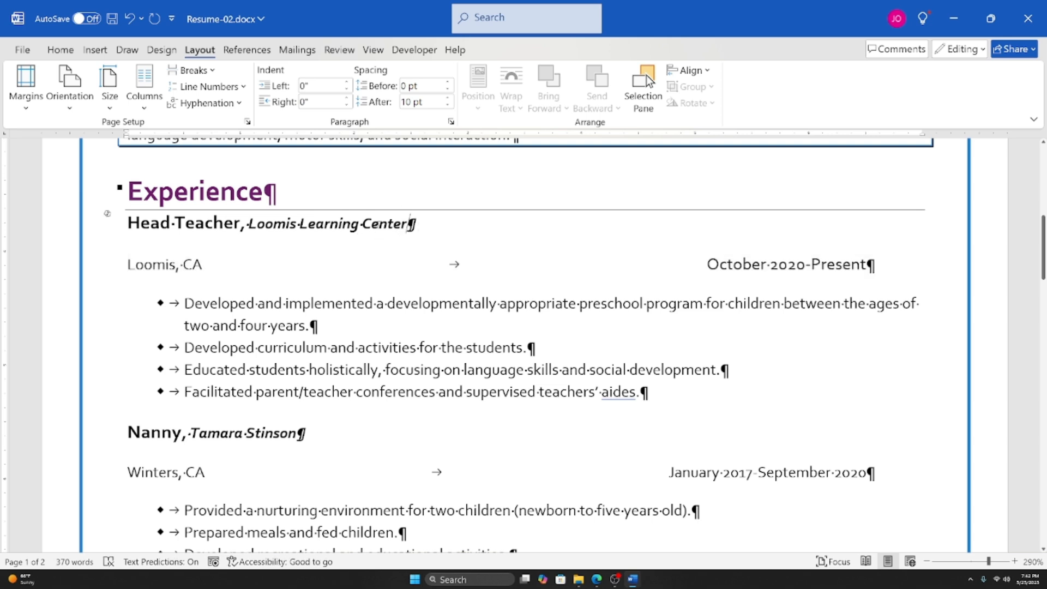
pyautogui.click(447, 105)
pyautogui.click(448, 105)
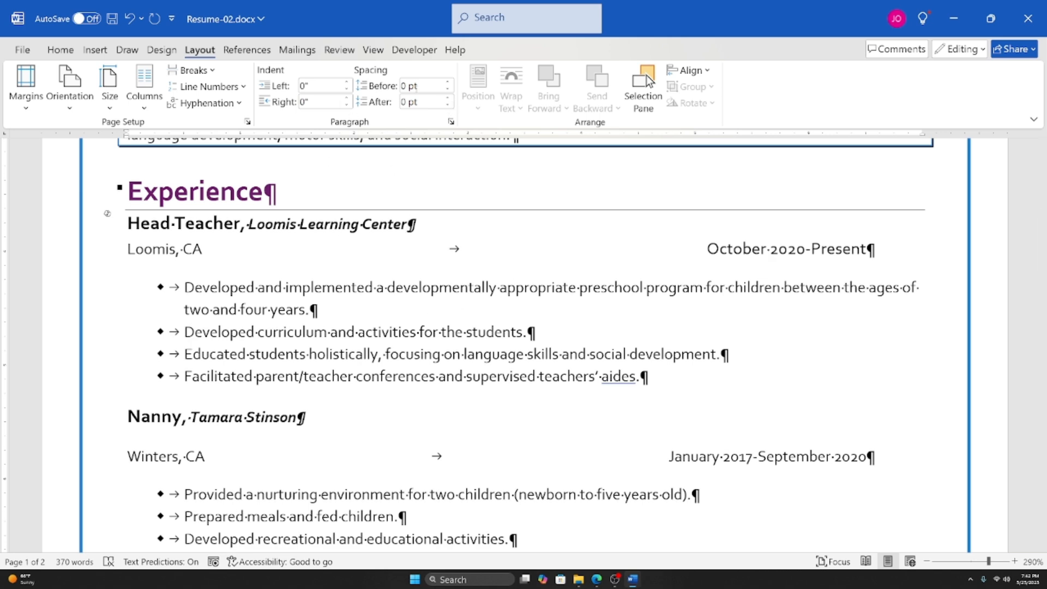
# Step: Hide the formatting marks and review the resume's layout from the Experience section back to the page header
pyautogui.click(60, 50)
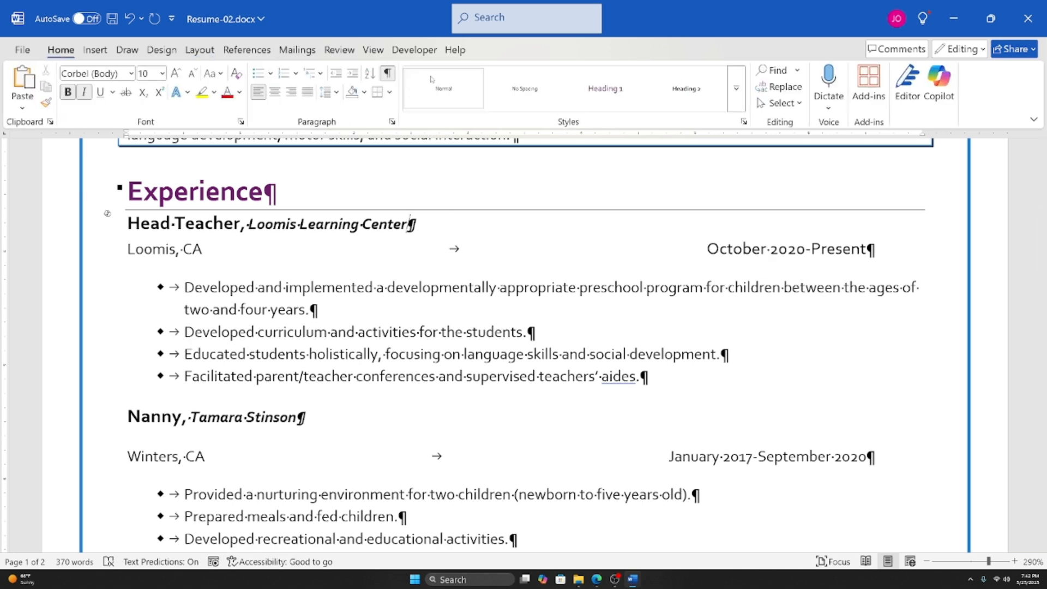
pyautogui.click(388, 74)
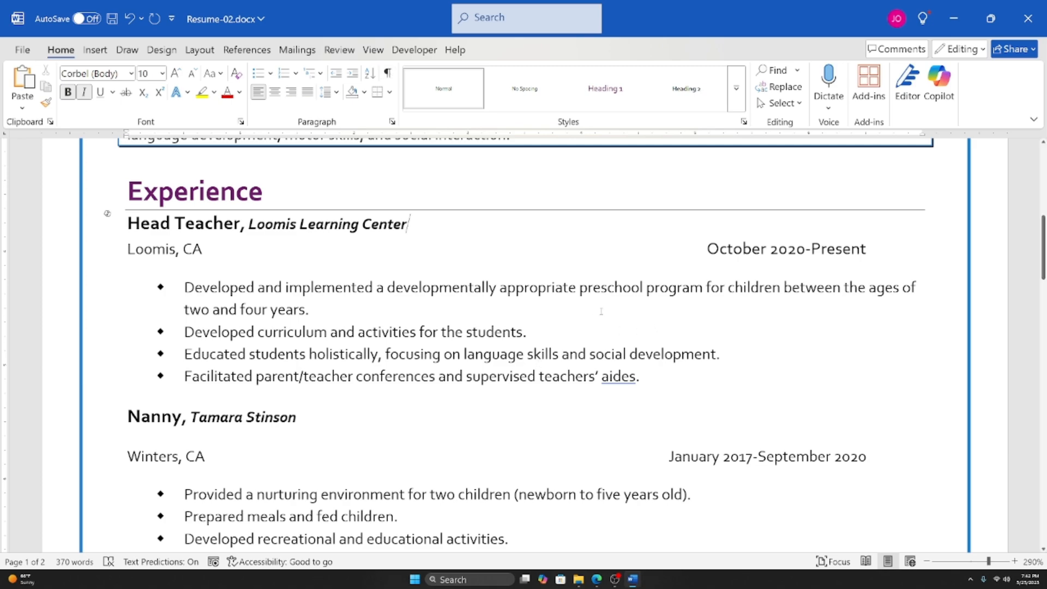
pyautogui.scroll(-15, 601, 312)
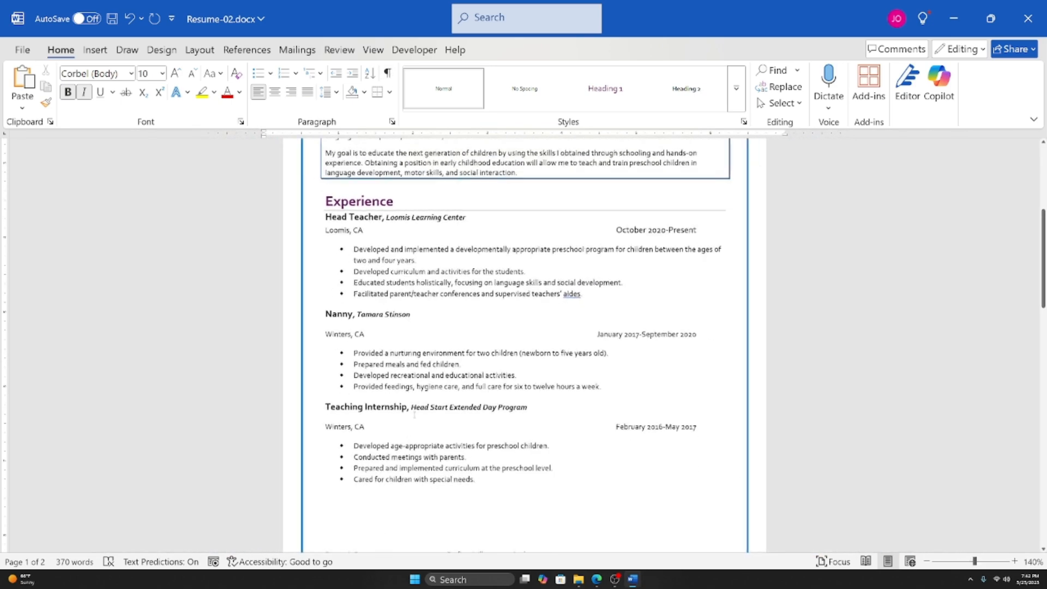
pyautogui.scroll(-5, 414, 414)
pyautogui.scroll(10, 415, 415)
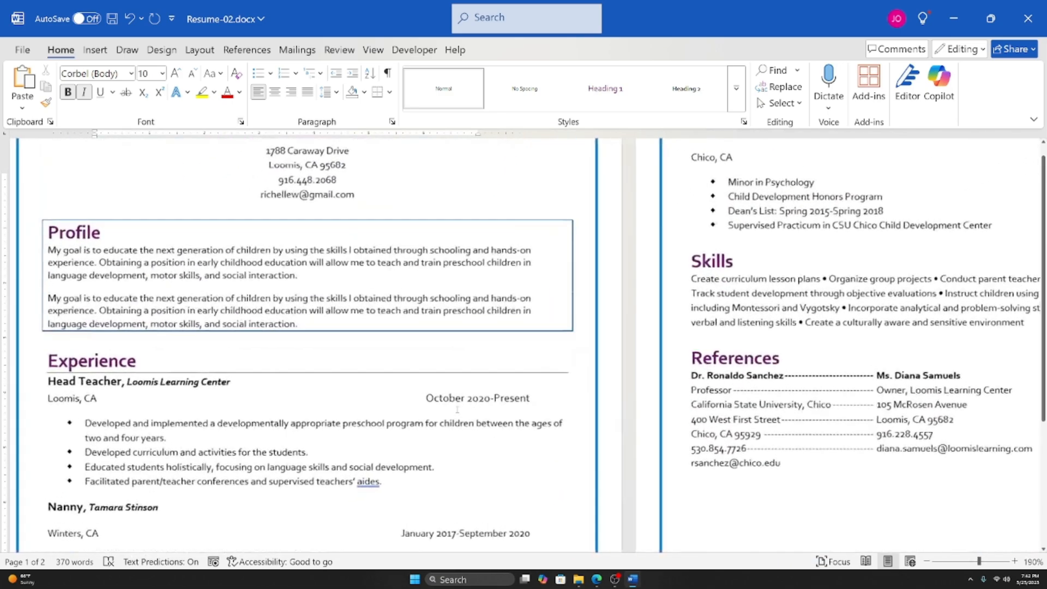
pyautogui.scroll(3, 555, 403)
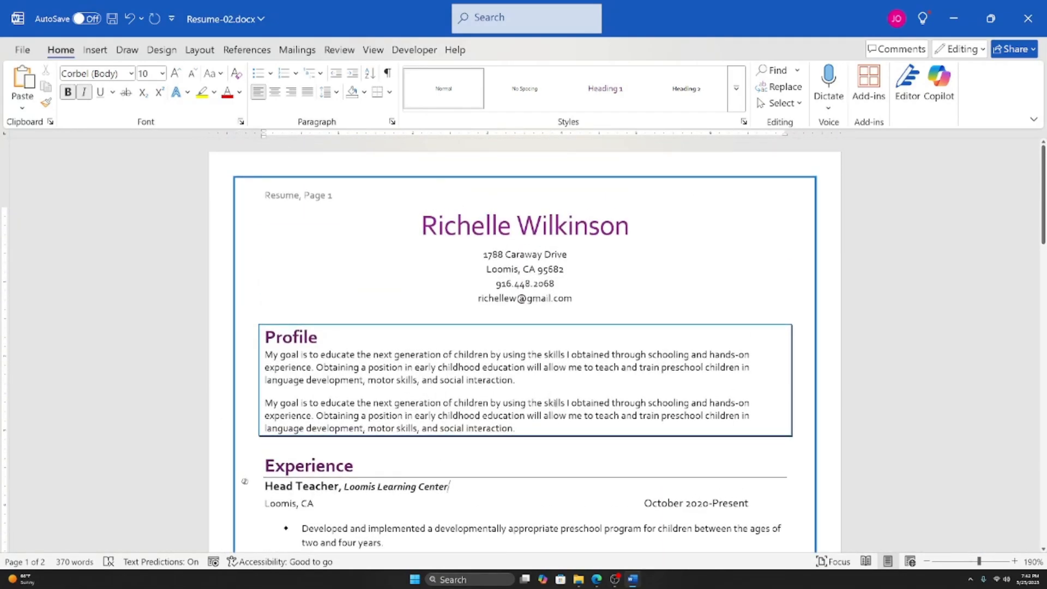